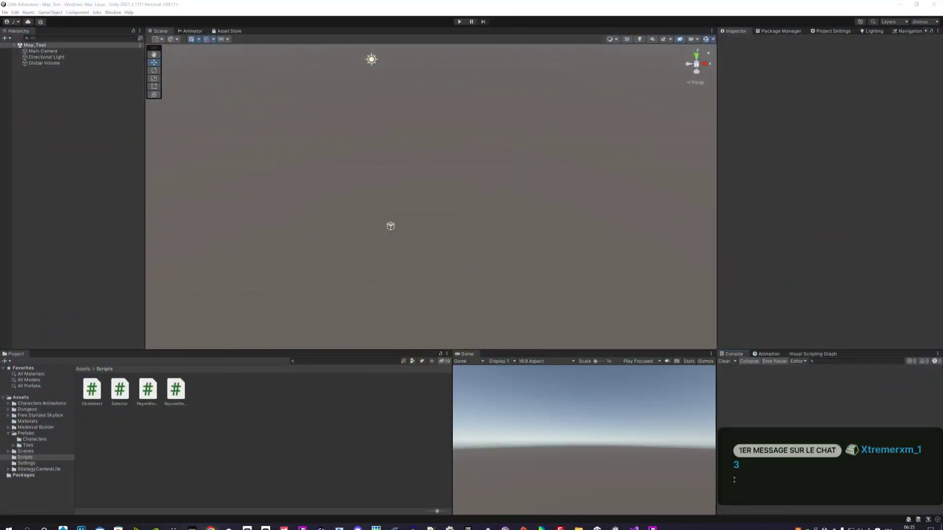
# Browse the Prefabs, Assets and Scripts folders, ending in Scenes with Map_Test and SampleScene
pyautogui.click(11, 434)
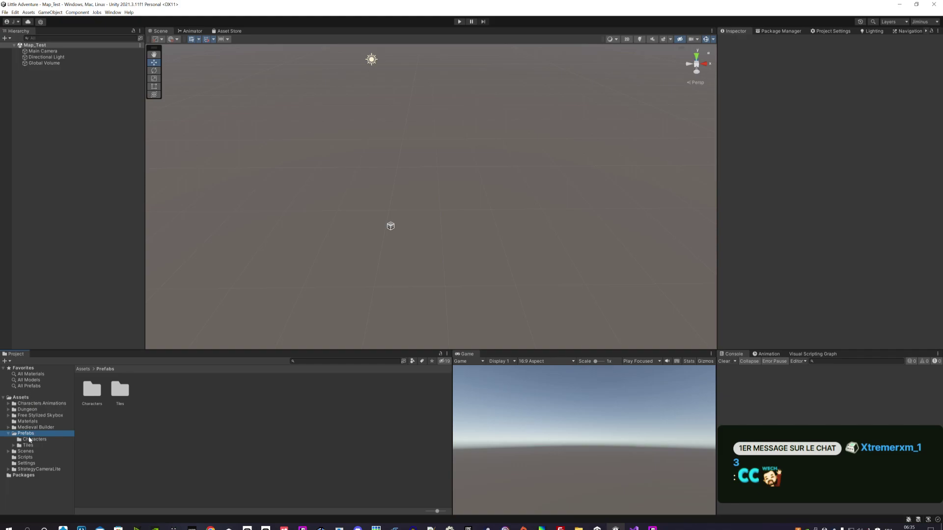
pyautogui.click(9, 433)
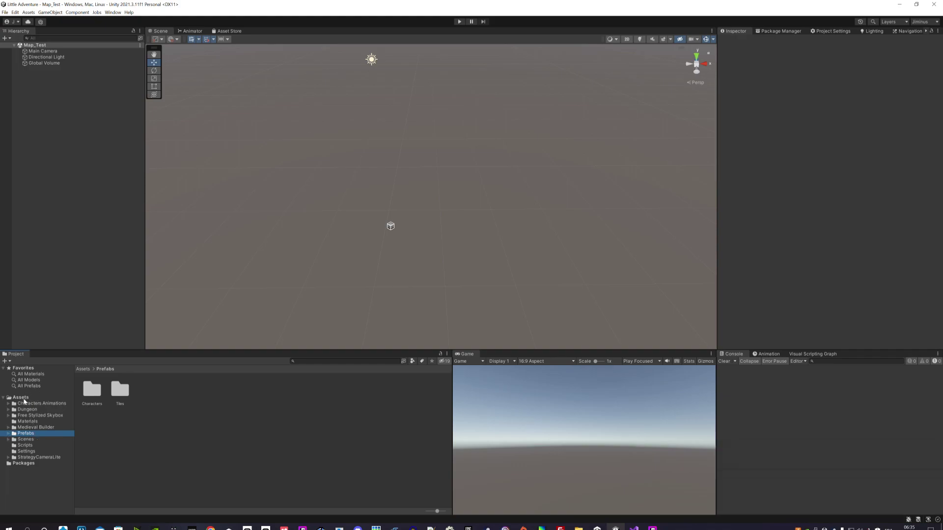
pyautogui.click(24, 398)
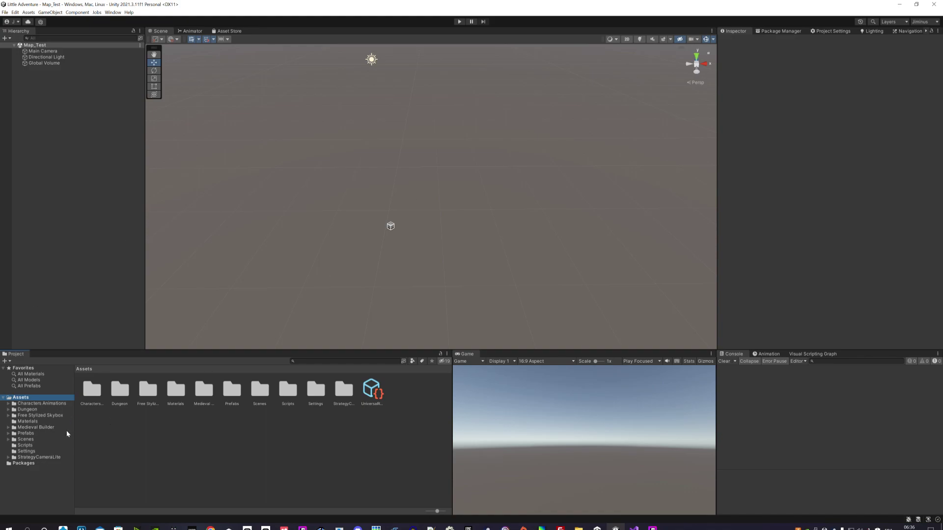
pyautogui.click(36, 446)
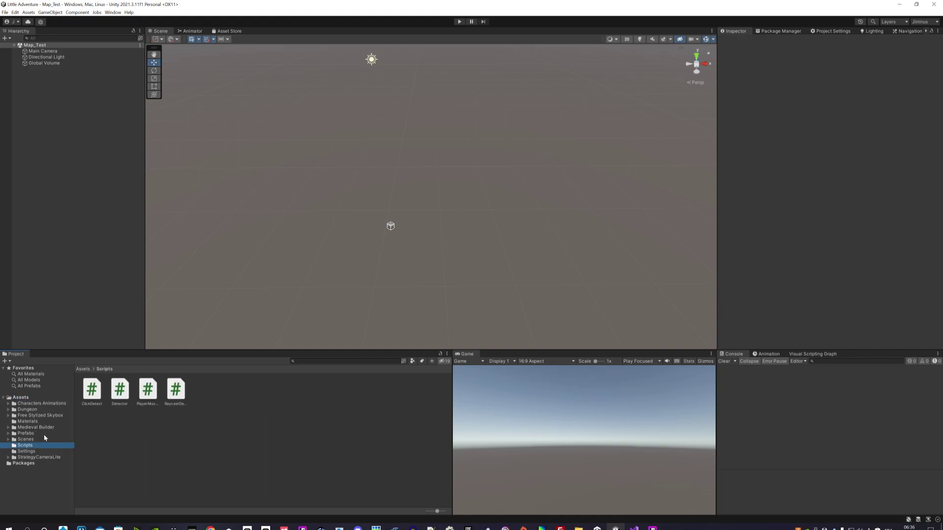
pyautogui.click(44, 439)
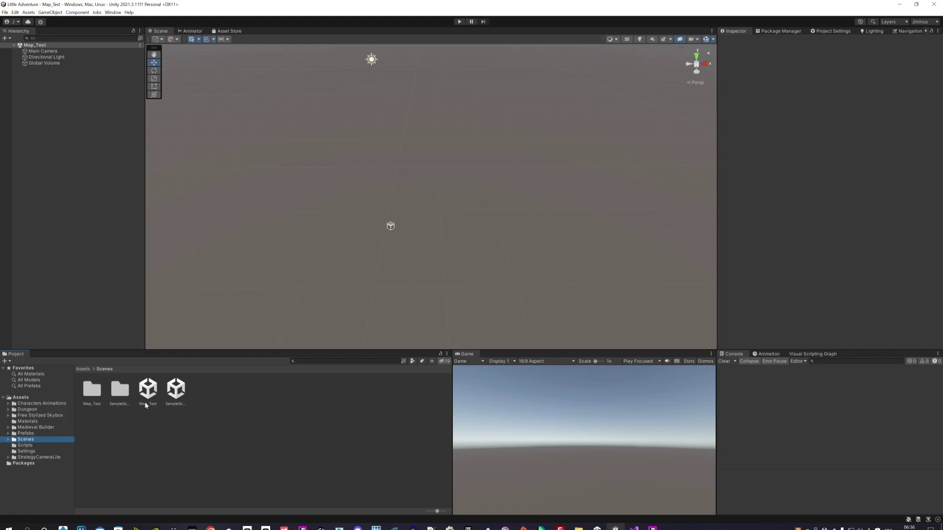
# Open SampleScene, orbit to see the whole hex map, then switch to the itch.io browser
pyautogui.doubleClick(176, 389)
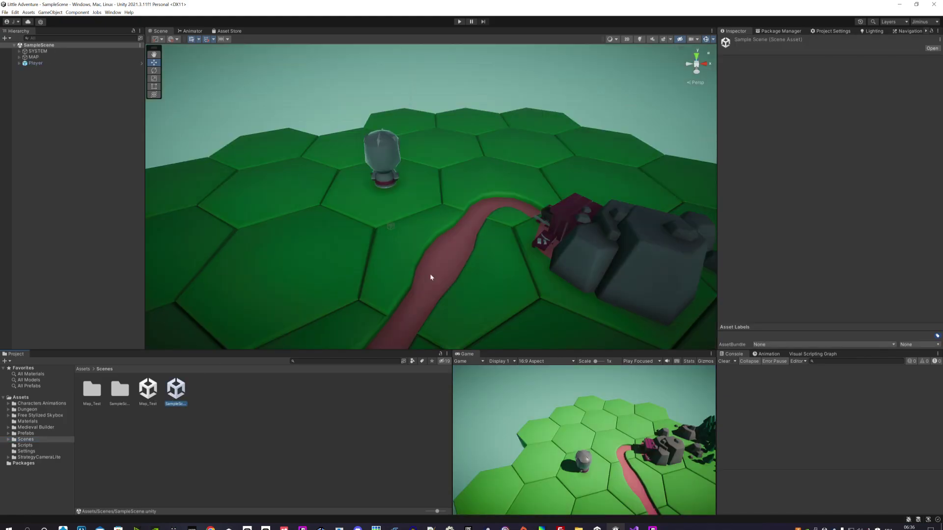
pyautogui.moveTo(432, 274)
pyautogui.keyDown('alt'); pyautogui.mouseDown()
pyautogui.moveTo(549, 225)
pyautogui.moveTo(501, 251)
pyautogui.moveTo(451, 225)
pyautogui.mouseUp(); pyautogui.keyUp('alt')
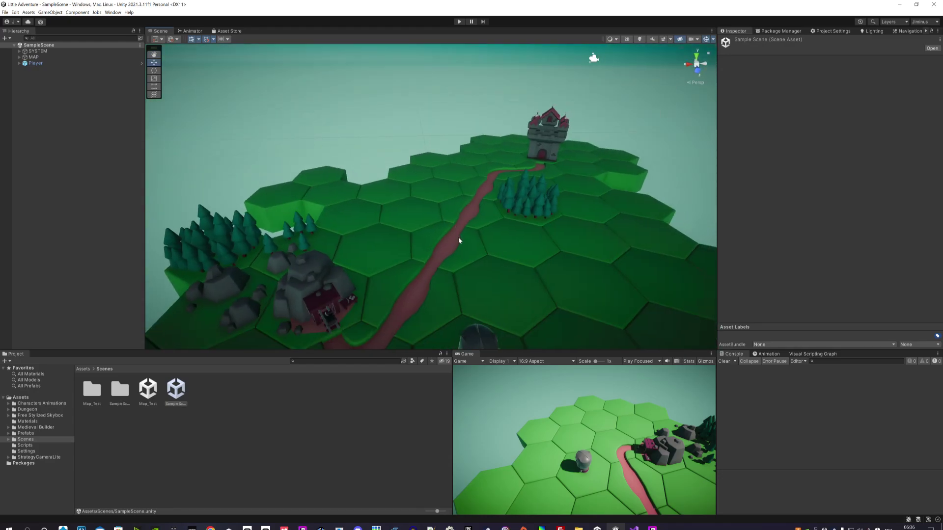
pyautogui.scroll(-2, 455, 224)
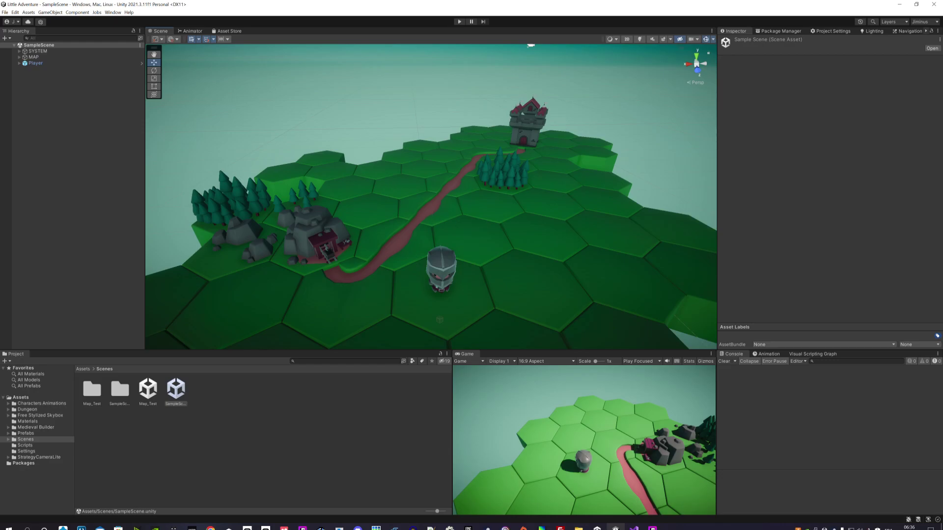
pyautogui.hotkey('alt', 'Tab')
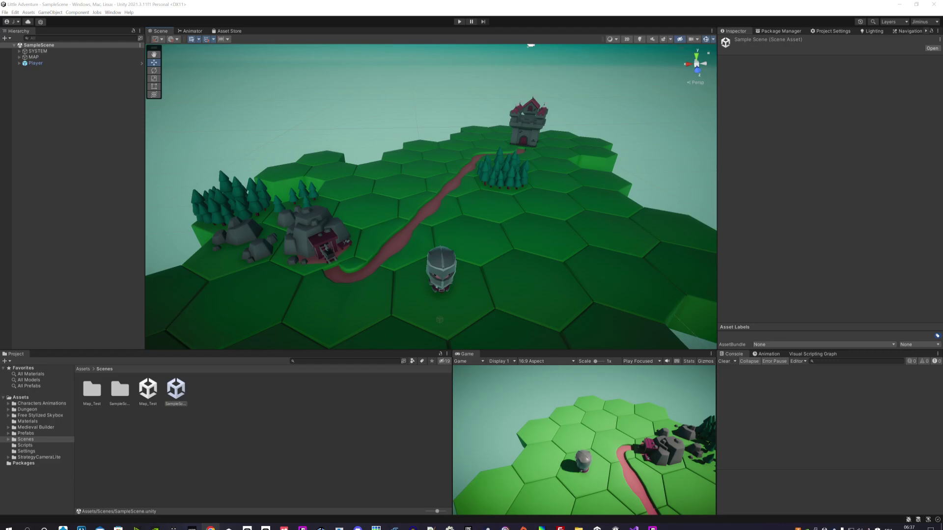
pyautogui.hotkey('alt', 'Tab')
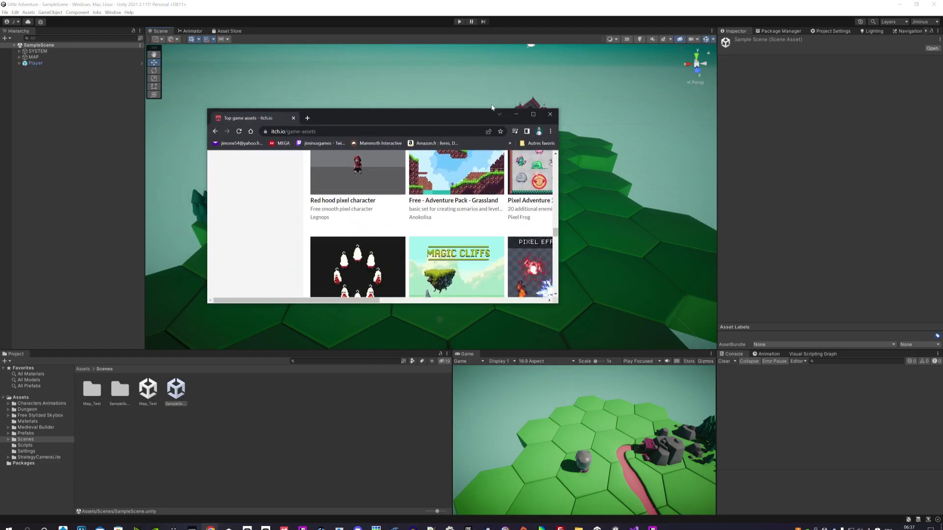
# Maximize the browser and scroll down through the itch.io game assets grid
pyautogui.click(533, 115)
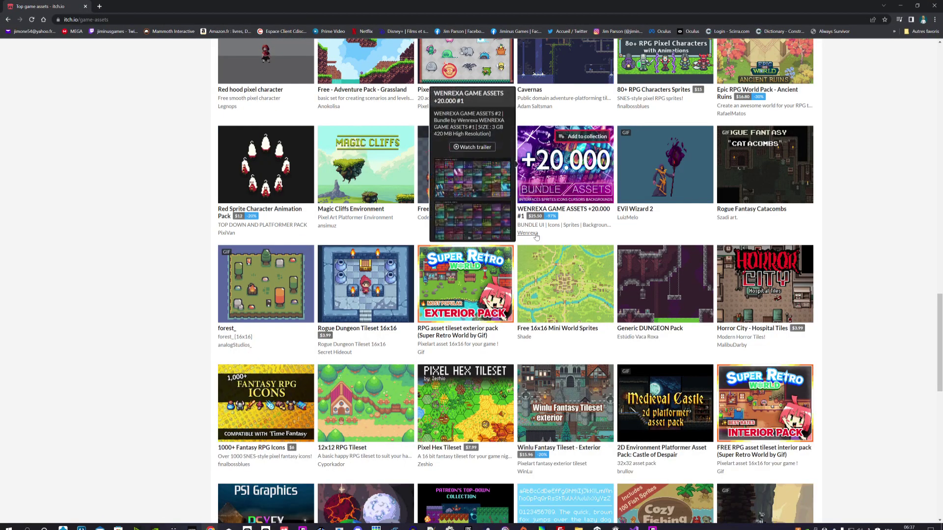
pyautogui.scroll(-2, 667, 339)
pyautogui.scroll(-3, 667, 338)
pyautogui.scroll(-2, 667, 339)
pyautogui.scroll(-2, 667, 338)
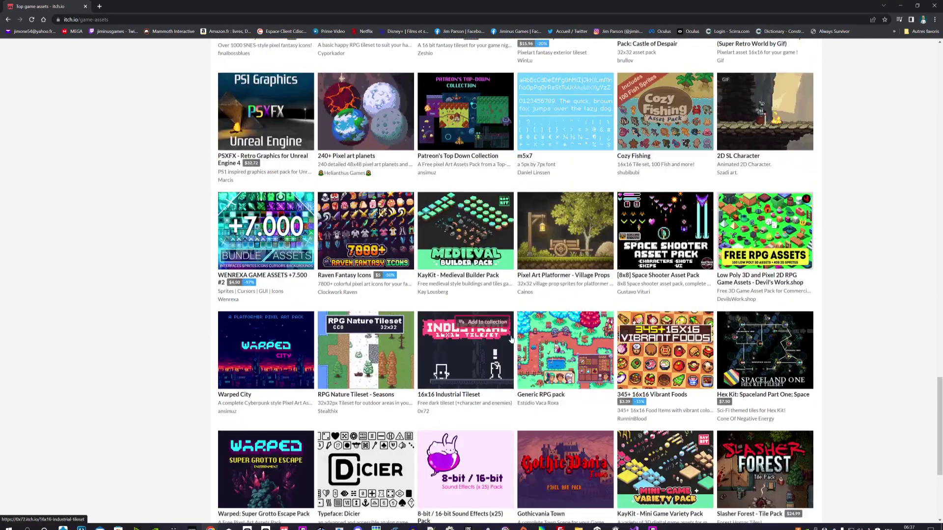
# Open the KayKit creator's page, preview the Medieval Builder Pack, then go back
pyautogui.click(437, 293)
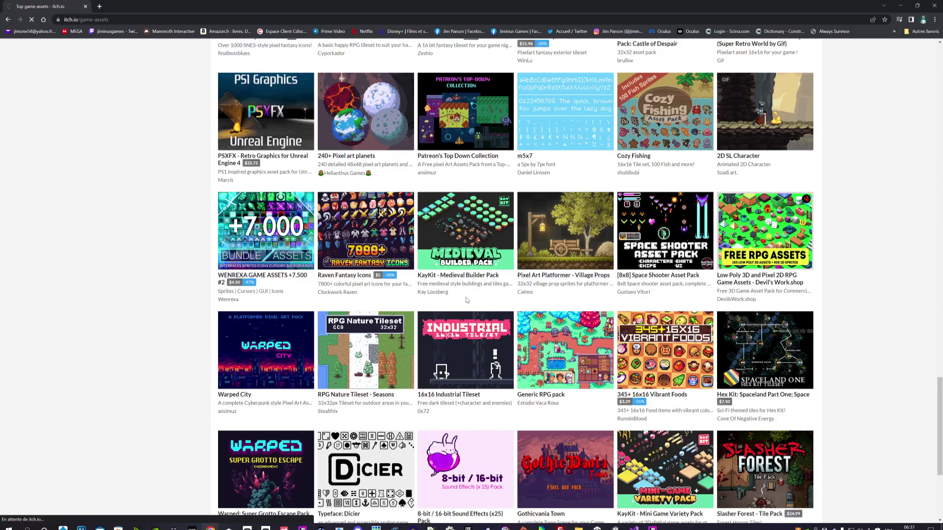
pyautogui.scroll(-2, 503, 265)
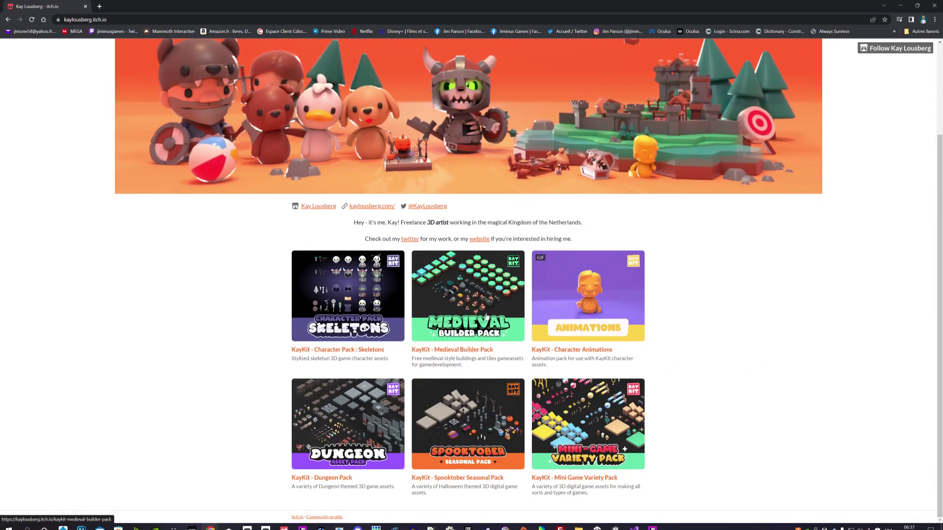
pyautogui.click(445, 296)
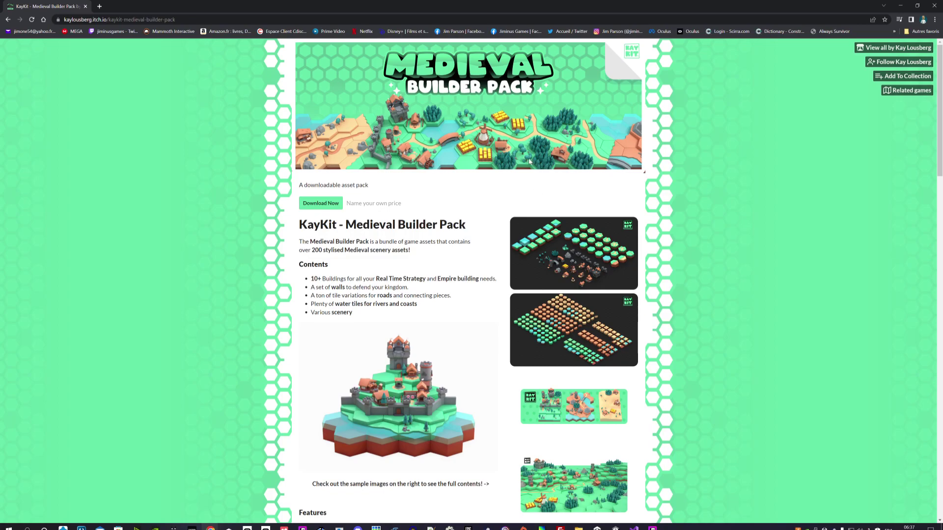
pyautogui.scroll(-2, 319, 202)
pyautogui.scroll(2, 147, 123)
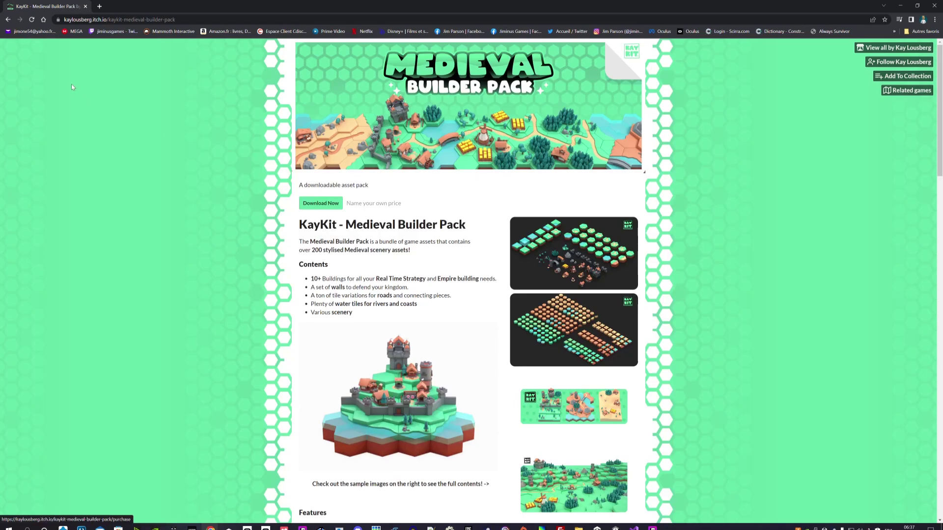
pyautogui.click(8, 19)
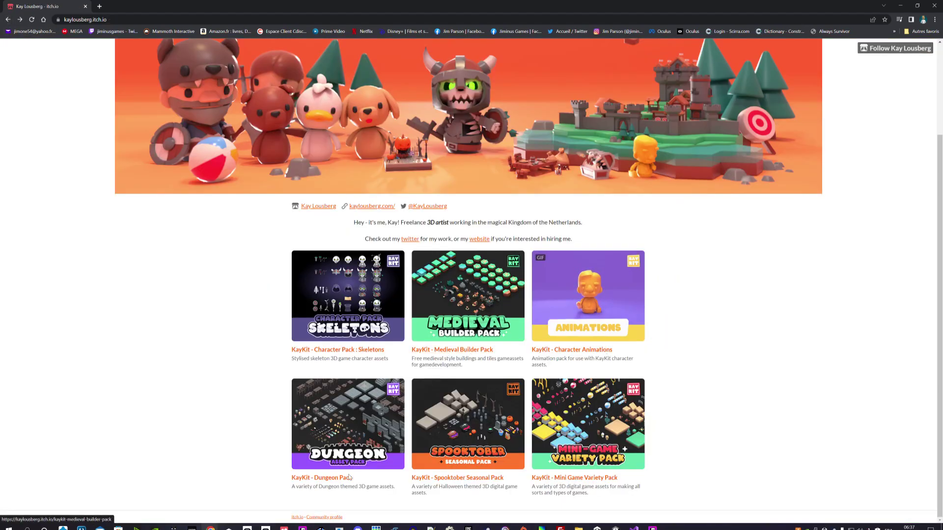
# Open the KayKit - Dungeon Pack page and scroll through its description
pyautogui.click(329, 421)
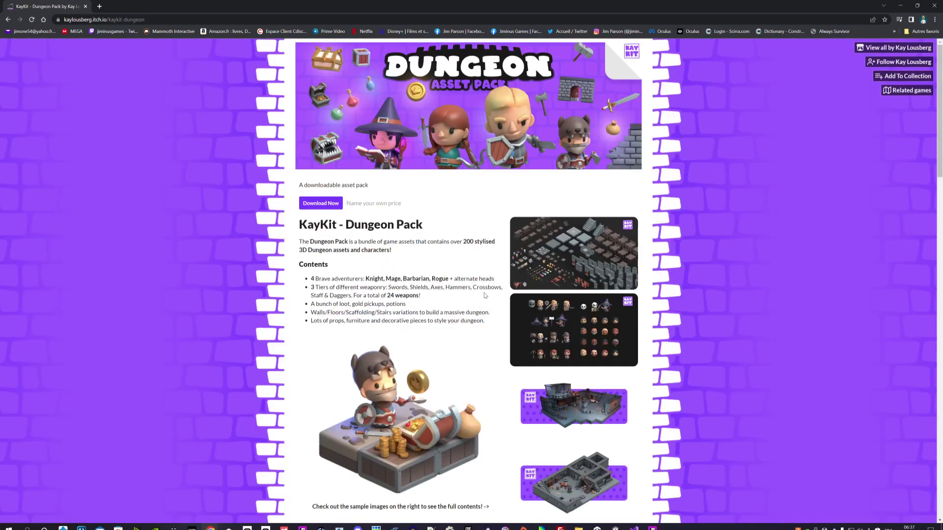
pyautogui.scroll(-4, 491, 315)
pyautogui.scroll(-4, 521, 339)
pyautogui.scroll(-8, 546, 348)
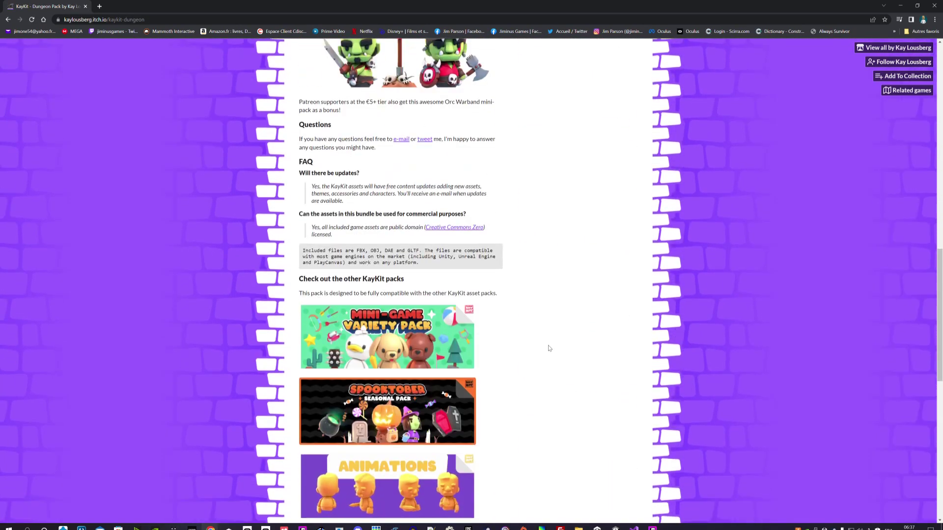
pyautogui.scroll(7, 541, 319)
pyautogui.scroll(3, 545, 310)
# Page through the enlarged Dungeon Pack screenshots, then close the browser to return to Unity
pyautogui.click(546, 306)
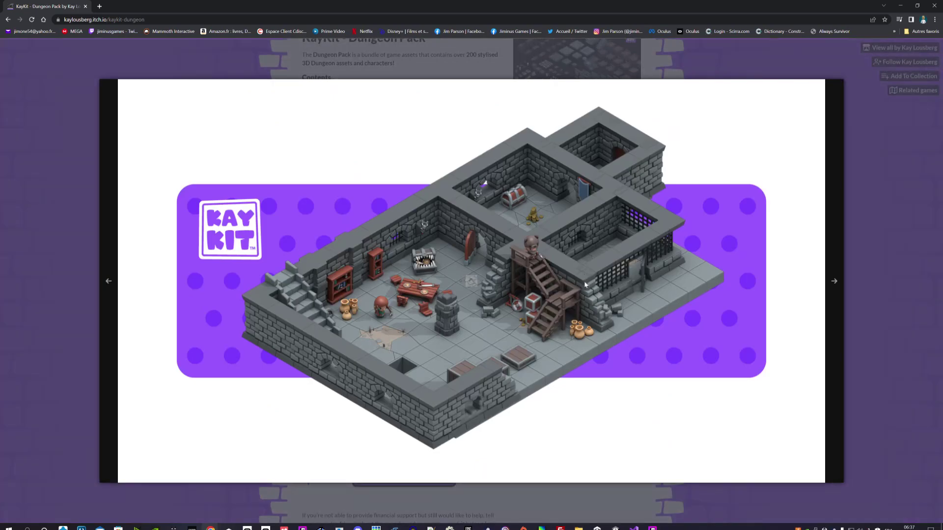
pyautogui.click(834, 289)
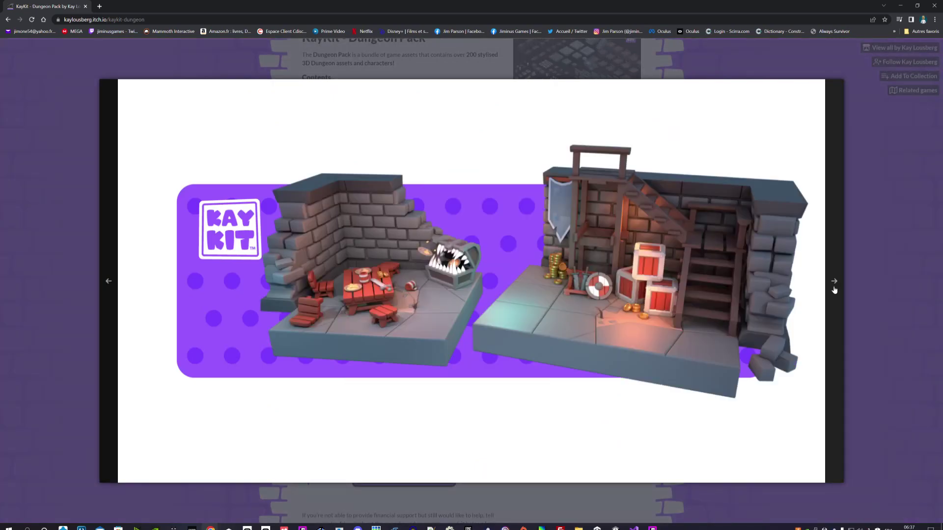
pyautogui.click(110, 277)
pyautogui.click(109, 277)
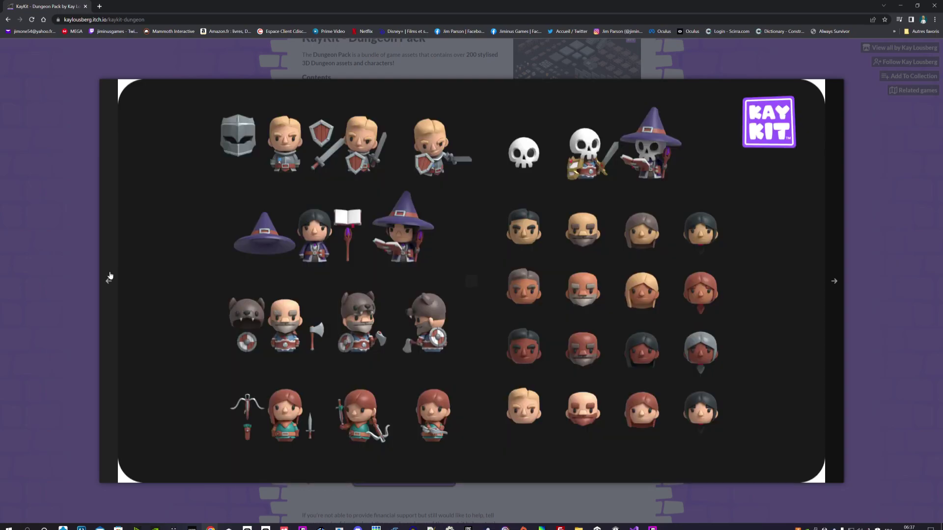
pyautogui.click(110, 276)
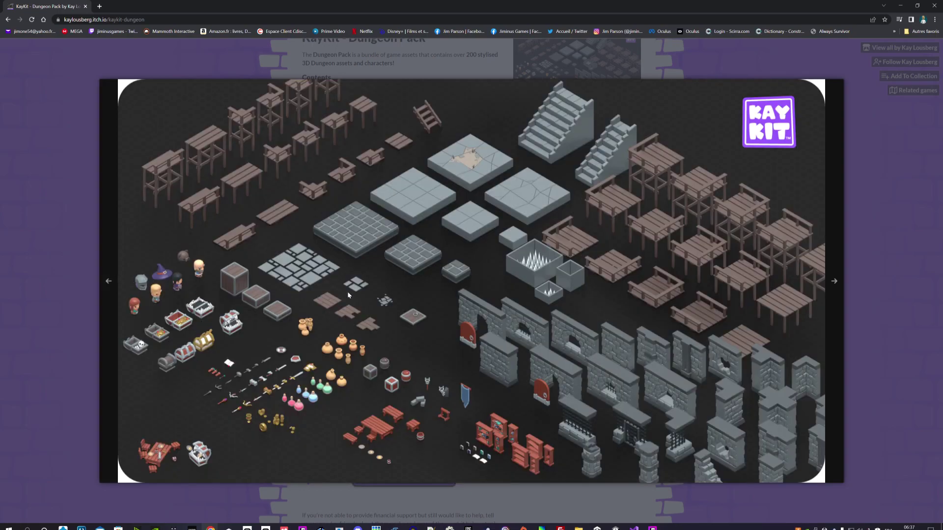
pyautogui.press('Escape')
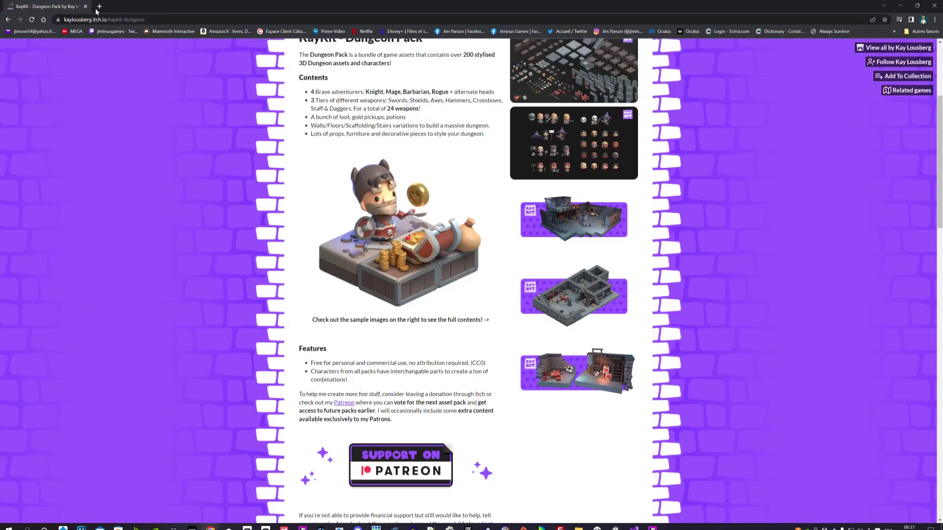
pyautogui.click(87, 8)
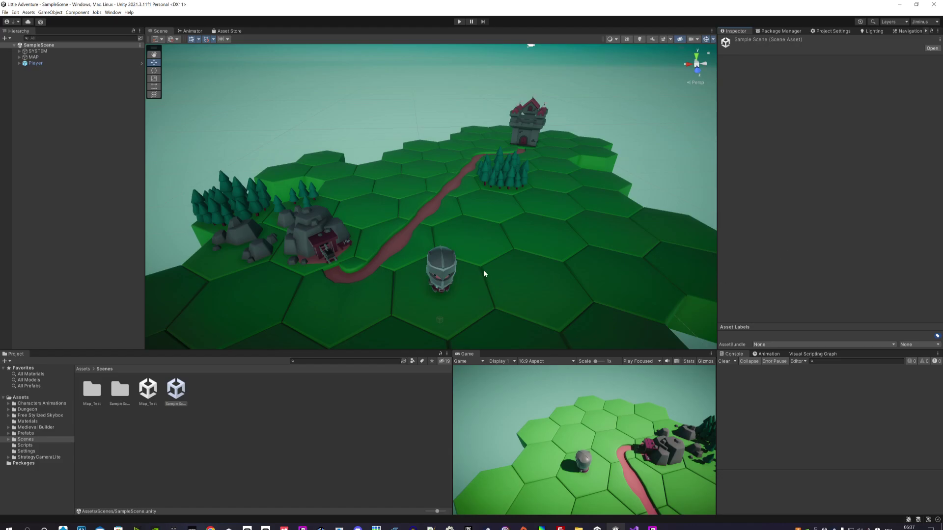
# Enter Play mode and maximize the Game view
pyautogui.scroll(-3, 486, 273)
pyautogui.scroll(2, 491, 273)
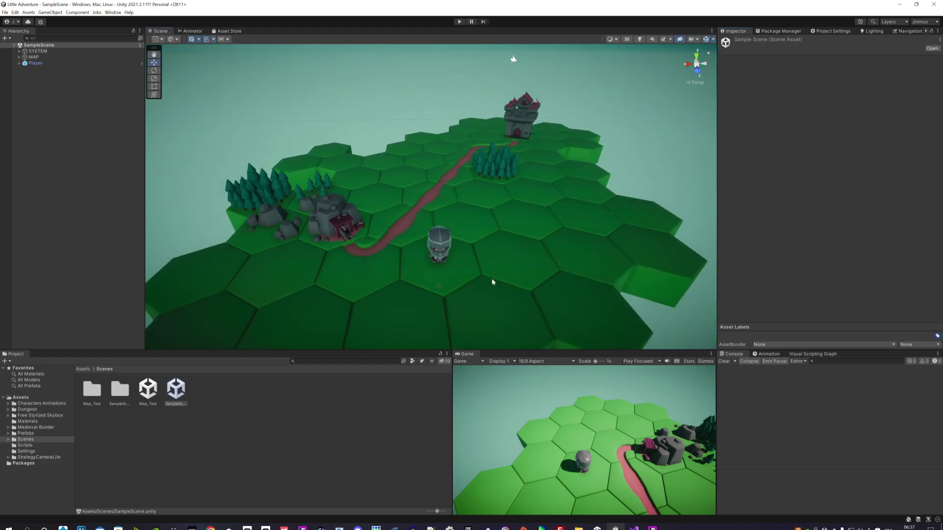
pyautogui.scroll(-1, 492, 282)
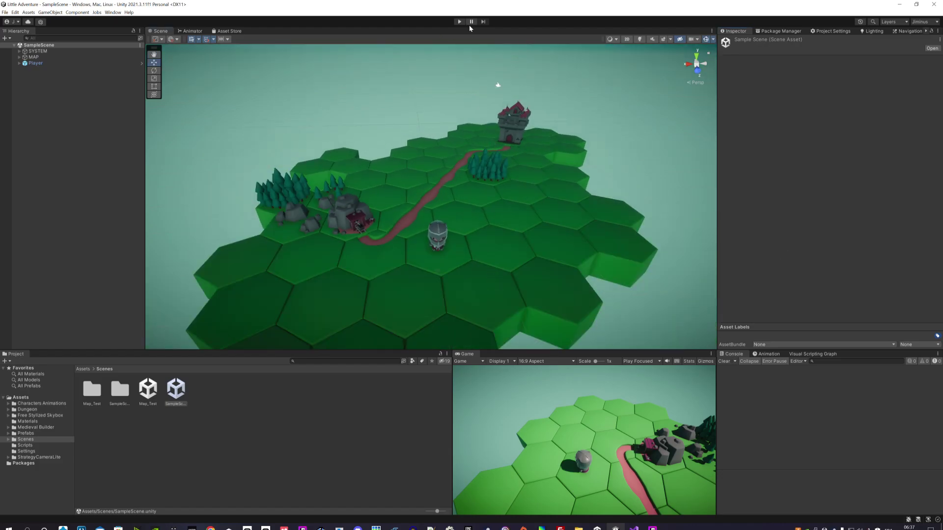
pyautogui.click(460, 22)
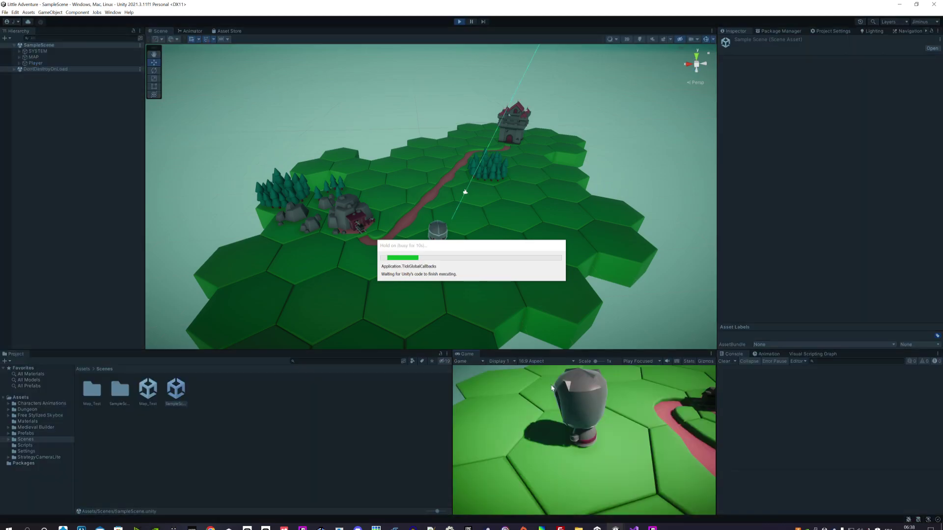
pyautogui.click(712, 354)
pyautogui.click(725, 378)
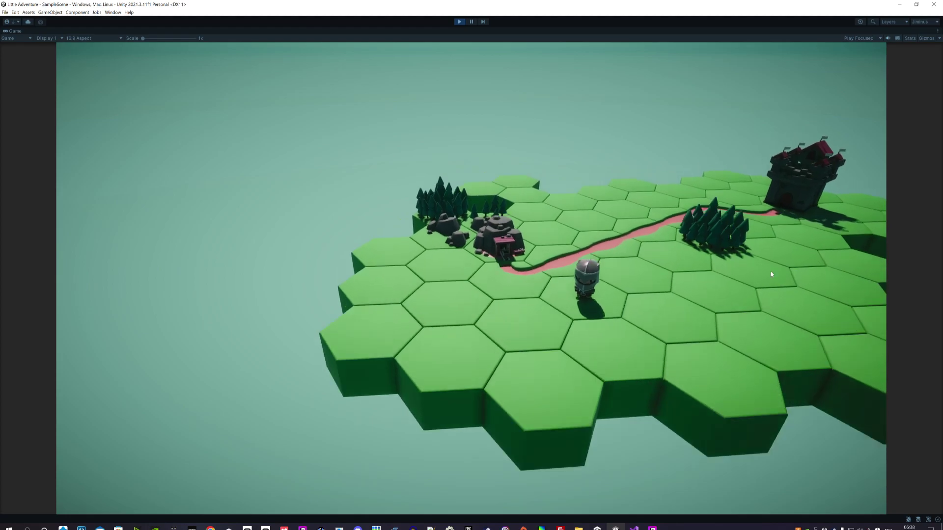
# Walk the knight to hexes on the right, down-left, then along the road to the Mine
pyautogui.click(803, 336)
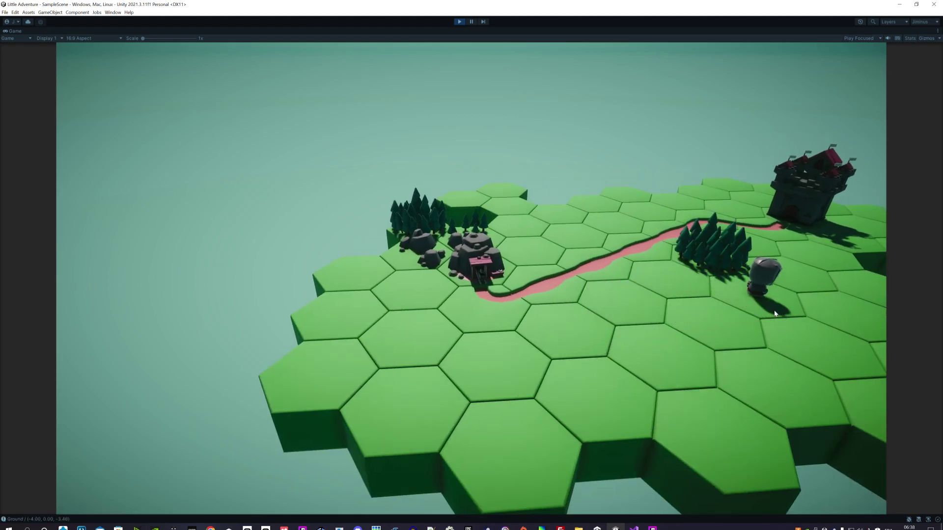
pyautogui.click(647, 463)
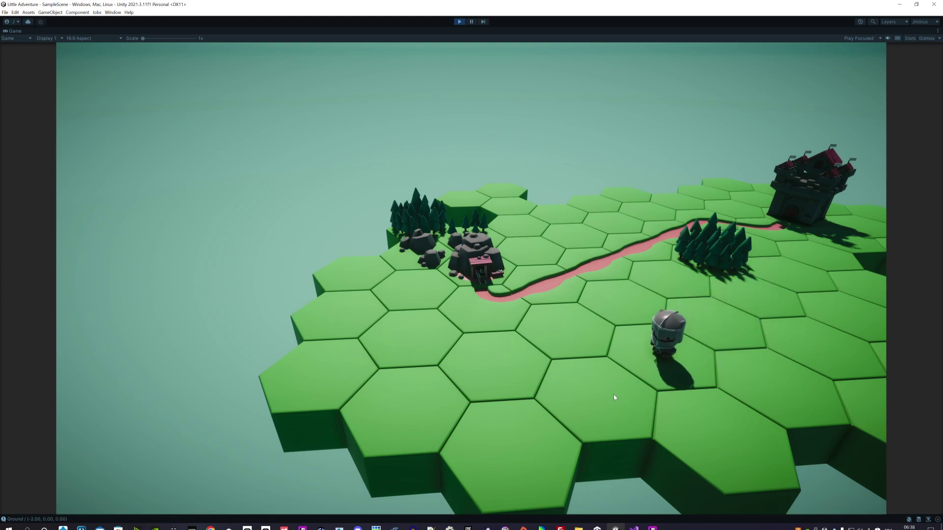
pyautogui.click(512, 304)
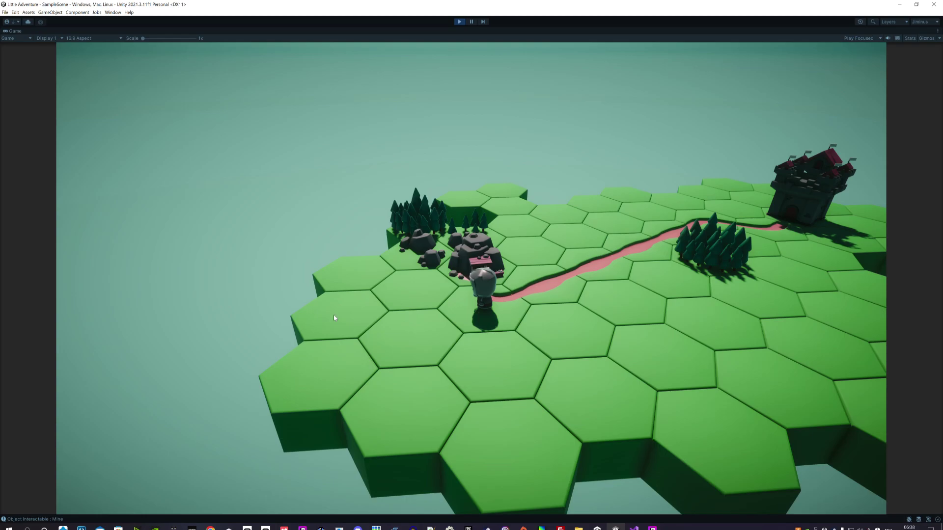
# Stop the game, inspect the Road03 and Object Interactable : Mine Console logs, then replay
pyautogui.click(460, 22)
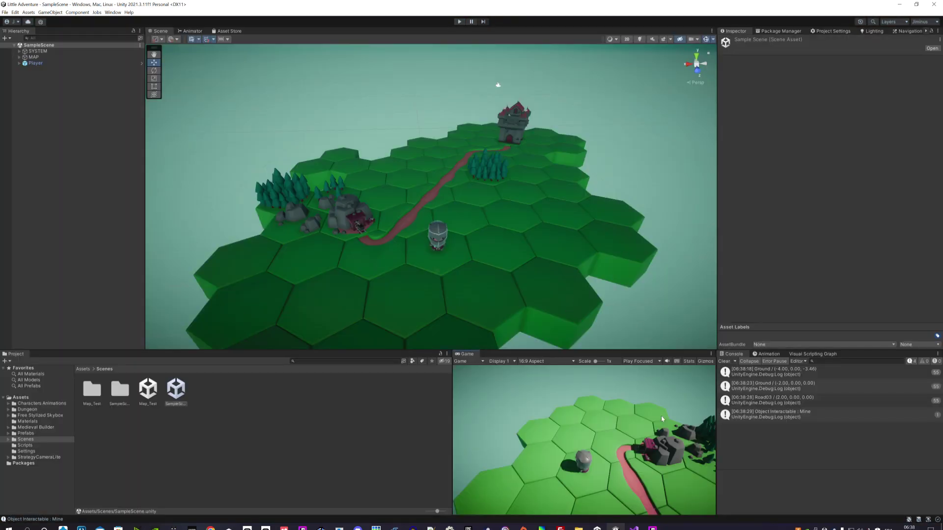
pyautogui.moveTo(796, 378)
pyautogui.mouseDown()
pyautogui.moveTo(789, 416)
pyautogui.moveTo(630, 362)
pyautogui.mouseUp()
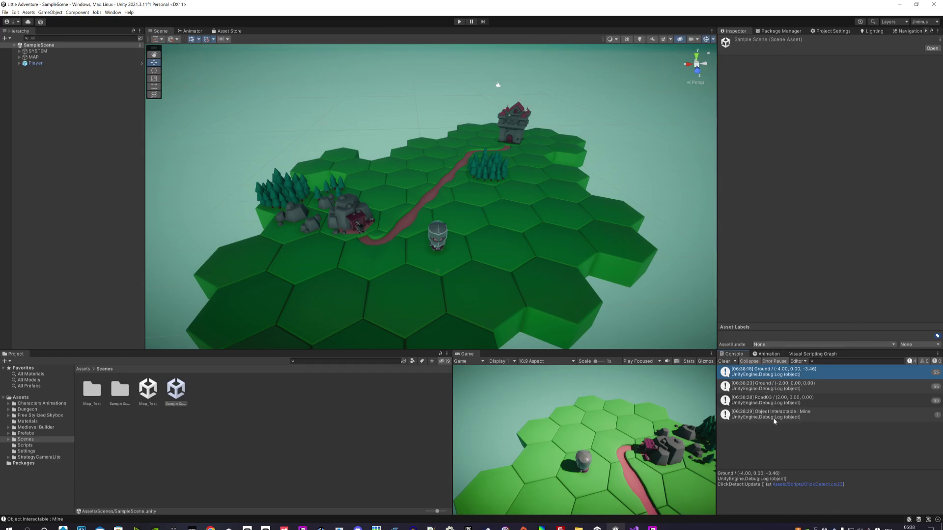
pyautogui.click(820, 414)
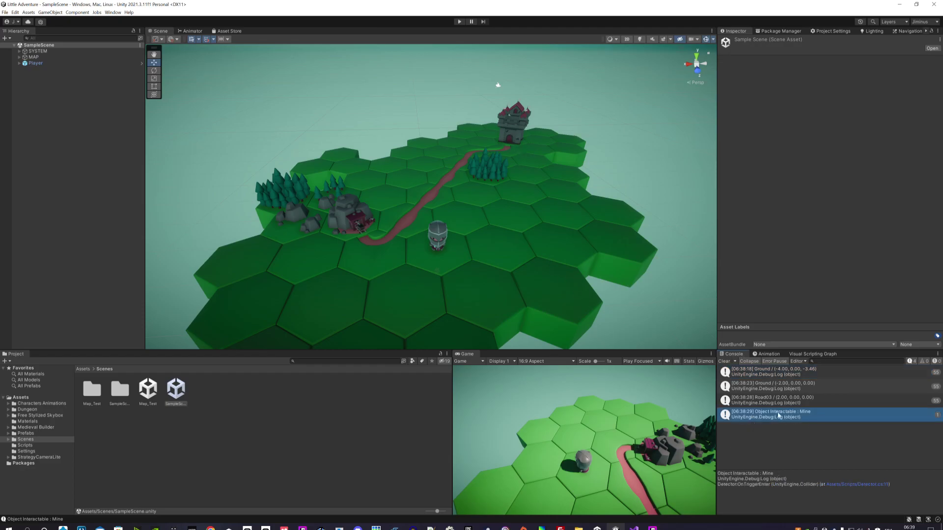
pyautogui.click(460, 22)
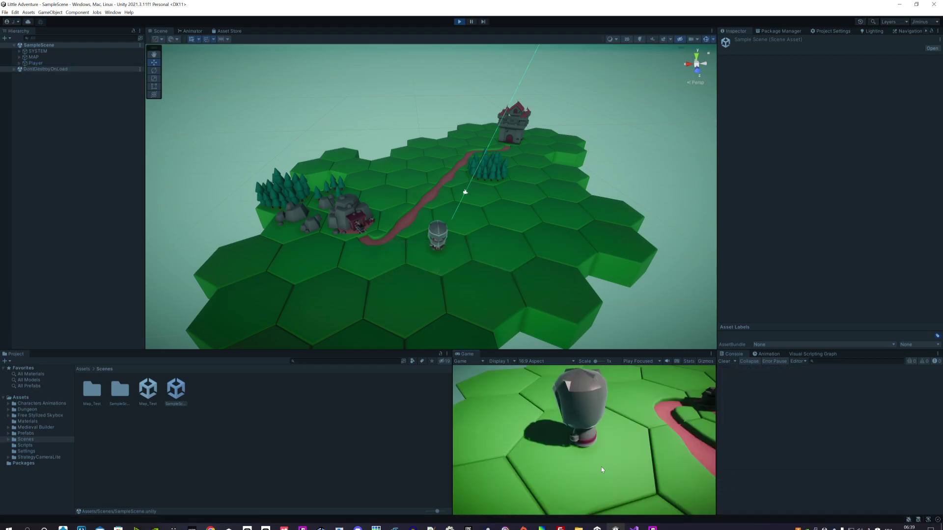
# Walk the knight to the Mine, check its Console log, and select Player in the Hierarchy
pyautogui.scroll(-5, 603, 470)
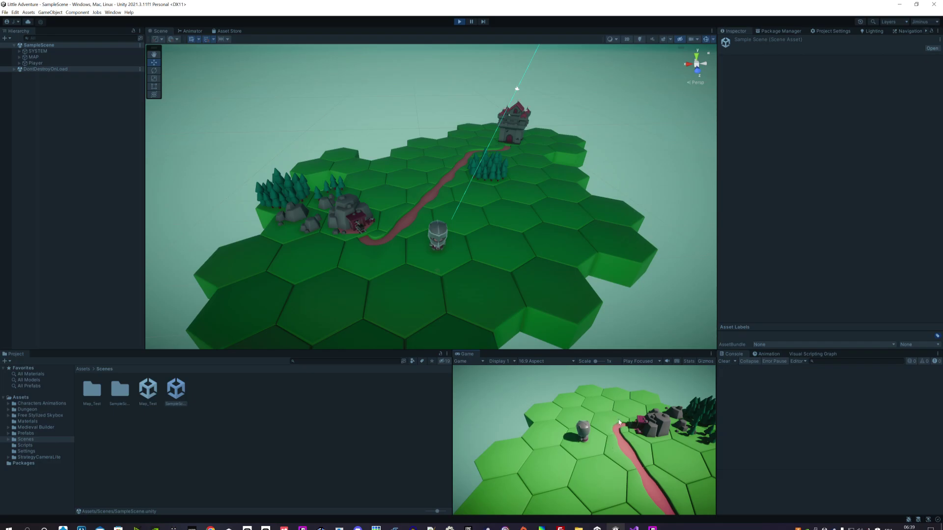
pyautogui.click(611, 417)
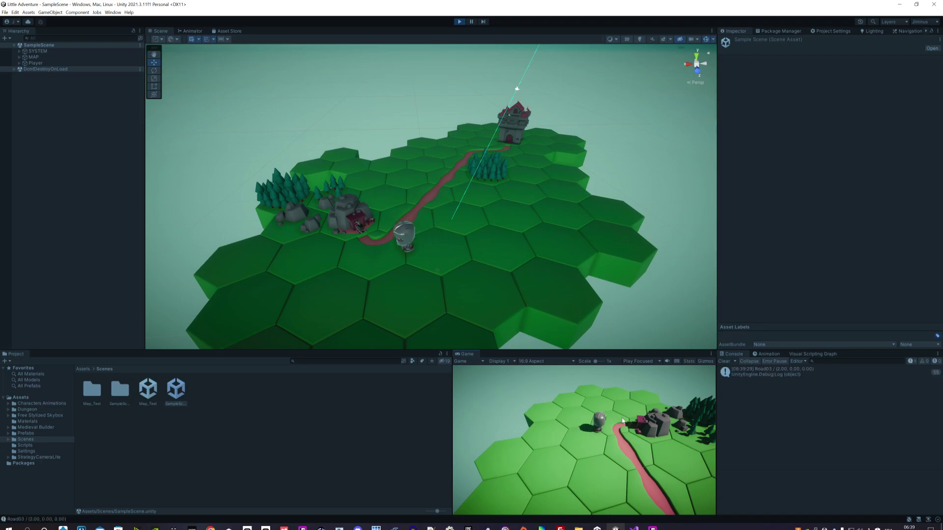
pyautogui.click(830, 385)
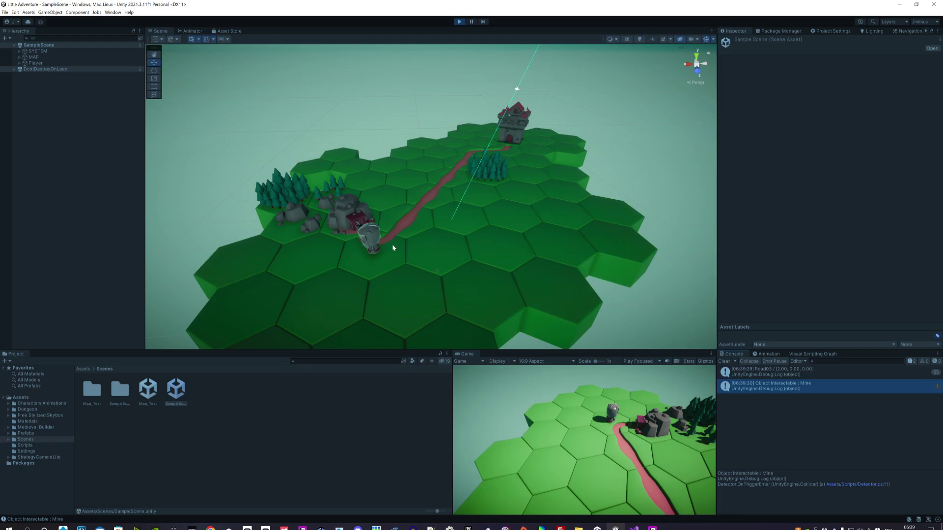
pyautogui.click(30, 64)
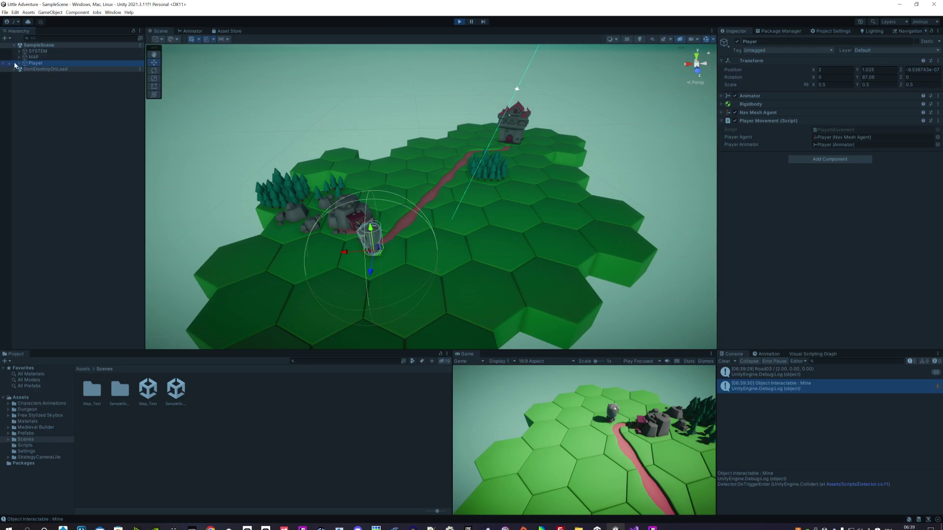
# Select the Player's Detector, the Mine, nearby ground hexes and the knight's helmet
pyautogui.click(18, 63)
pyautogui.click(45, 76)
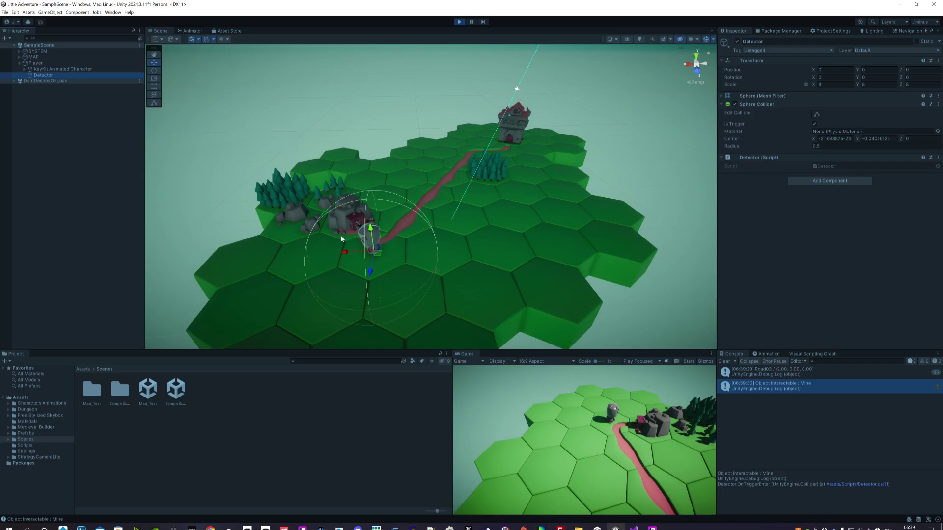
pyautogui.click(355, 212)
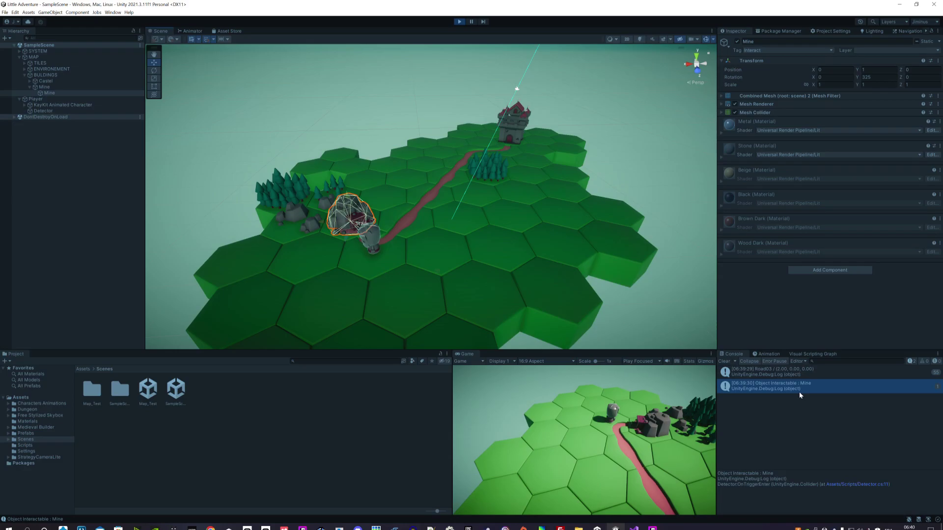
pyautogui.click(58, 111)
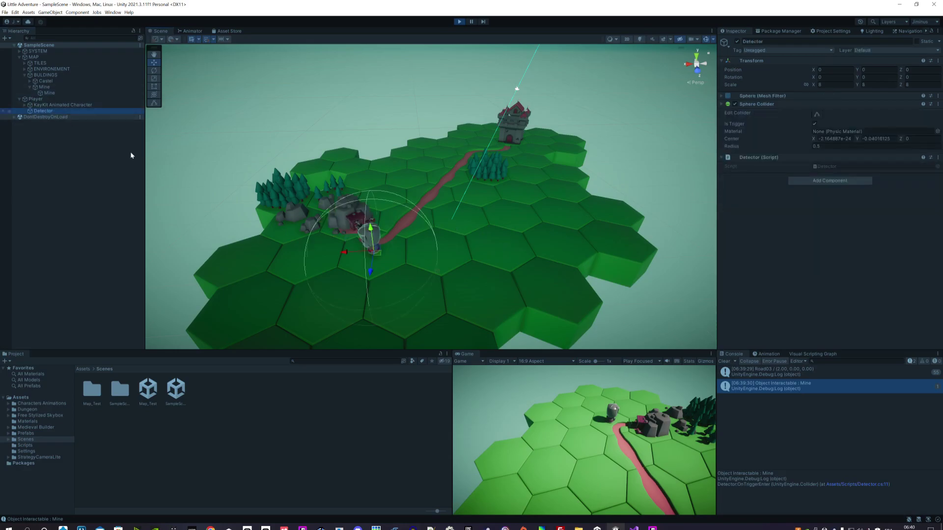
pyautogui.click(420, 251)
pyautogui.click(387, 247)
pyautogui.click(375, 245)
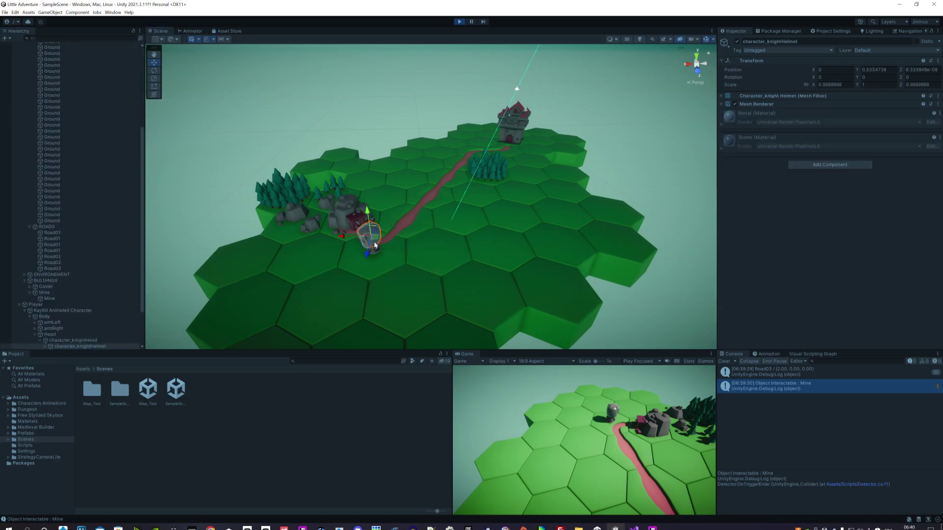
# Collapse the GROUNDS, ROADS, Head and Player groups in the Hierarchy and reselect Player
pyautogui.scroll(5, 89, 93)
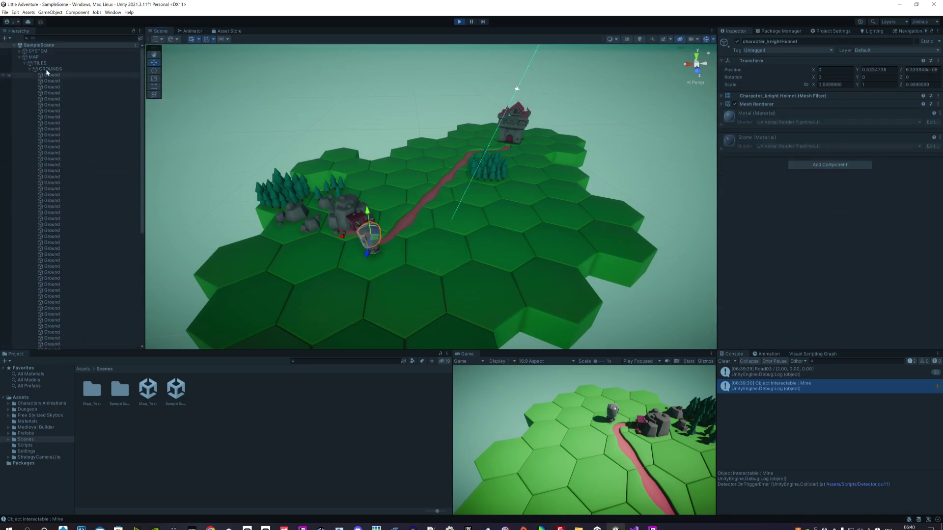
pyautogui.click(29, 69)
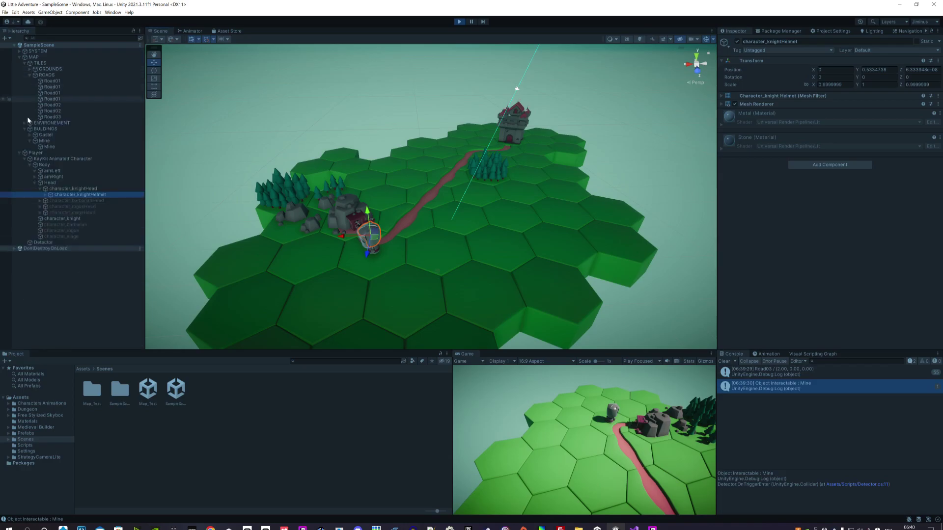
pyautogui.click(30, 75)
pyautogui.click(38, 143)
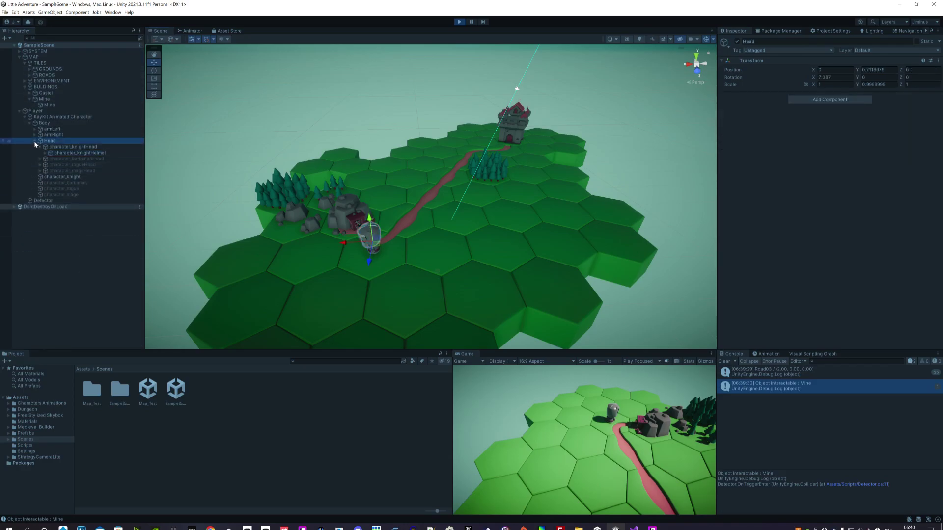
pyautogui.click(35, 141)
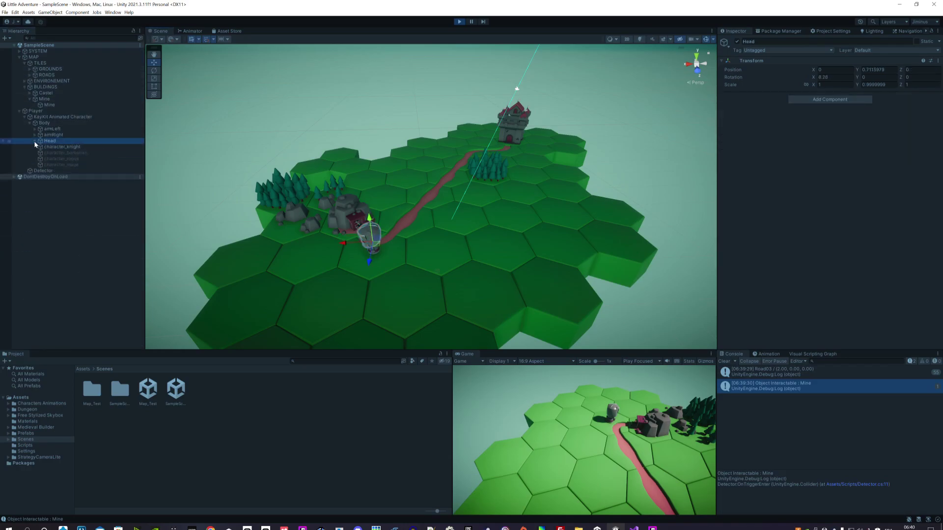
pyautogui.click(20, 111)
pyautogui.click(34, 113)
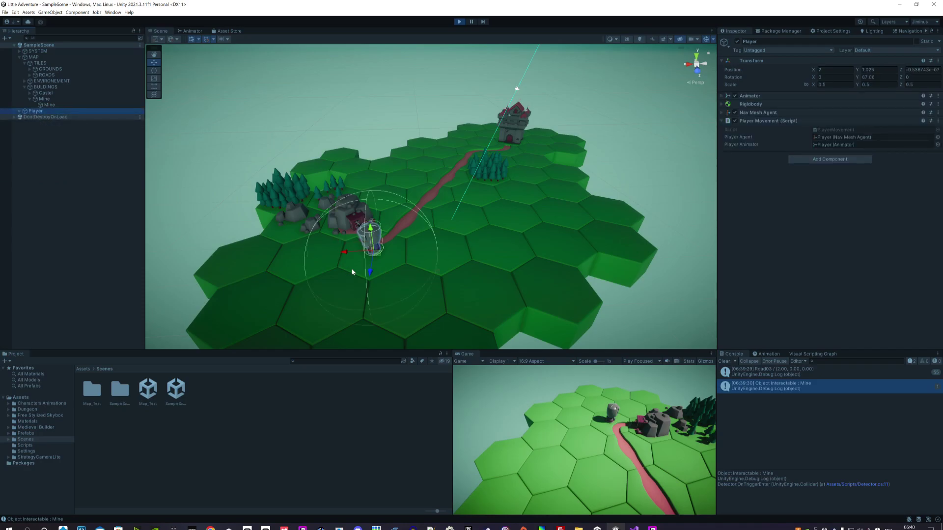
# Walk the knight across a ground tile and along the road to the Mine, then stop the game
pyautogui.click(599, 429)
pyautogui.click(562, 420)
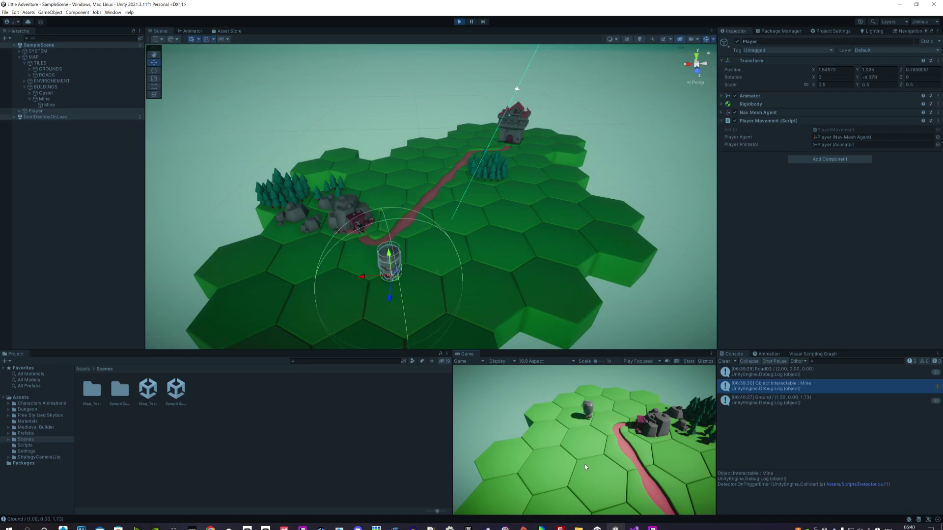
pyautogui.click(616, 429)
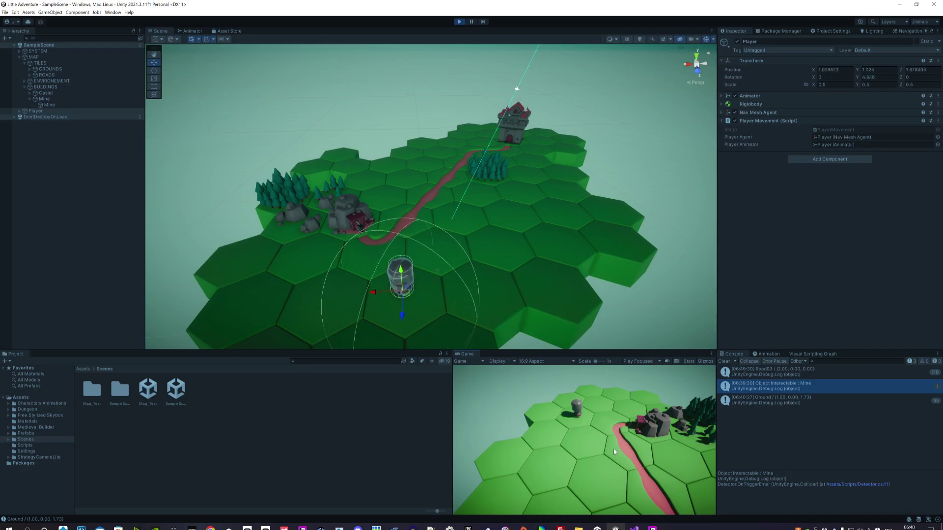
pyautogui.click(461, 22)
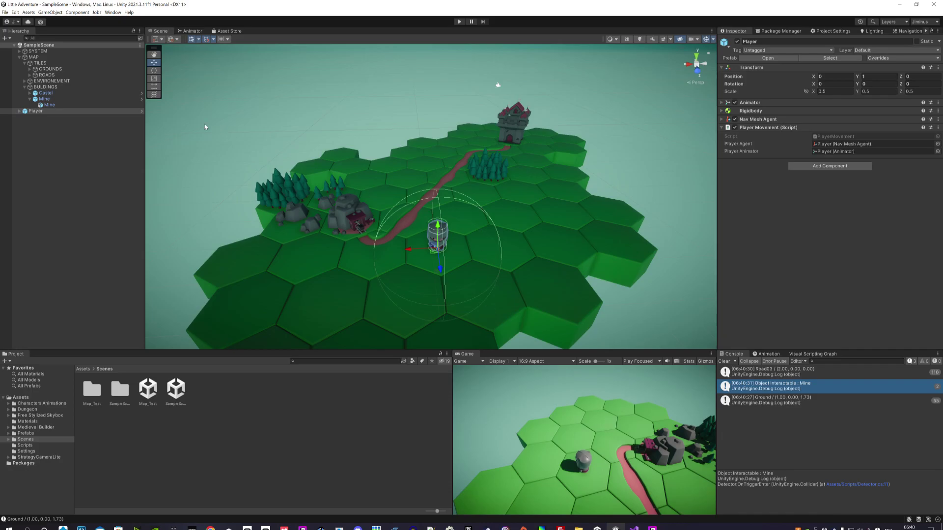
# Collapse Mine, clear the Road03, Mine and Ground Console messages, and select Player
pyautogui.click(30, 99)
pyautogui.click(59, 208)
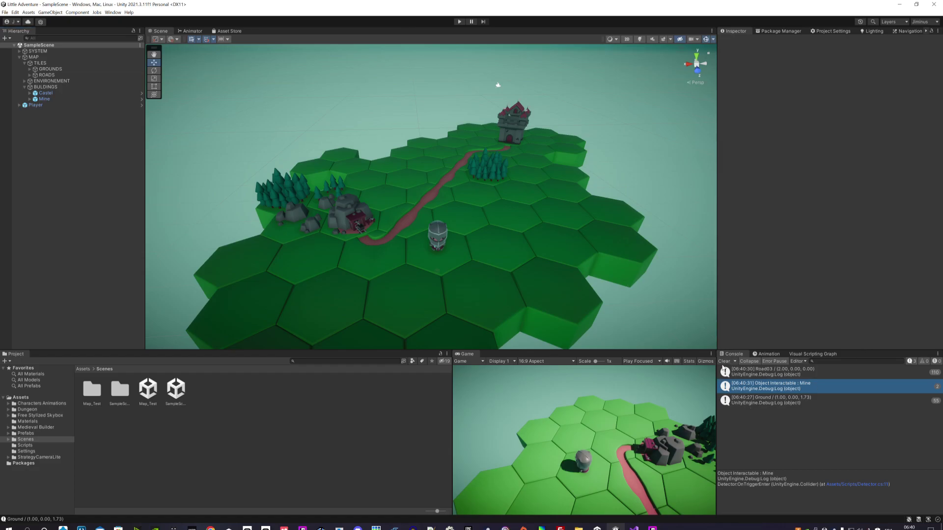
pyautogui.click(724, 361)
pyautogui.click(42, 106)
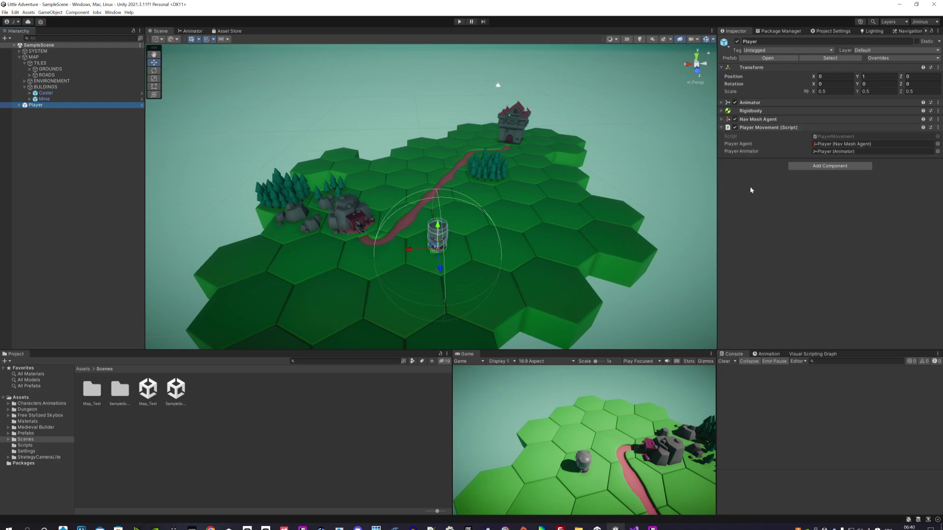
# Open PlayerMovement.cs in Visual Studio and examine the serialized playerAgent and playerAnimator fields
pyautogui.doubleClick(835, 137)
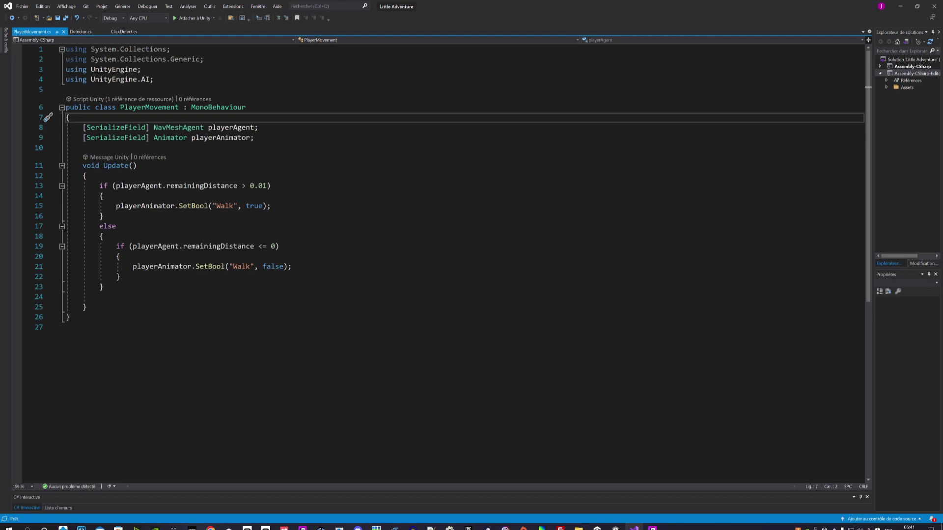
pyautogui.moveTo(79, 127); pyautogui.dragTo(255, 139)
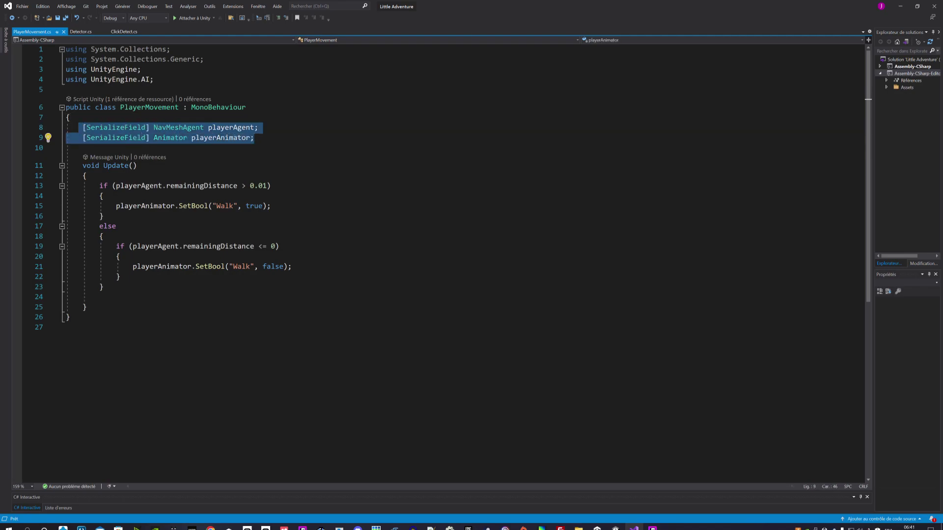
pyautogui.click(258, 127)
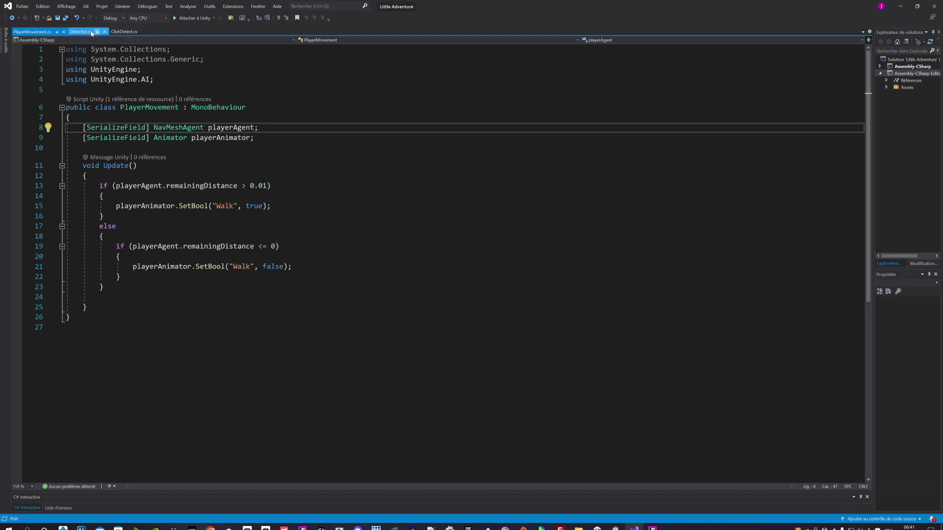
# Show the Navigation window with the baked NavMesh over the walkable hex tiles
pyautogui.click(616, 529)
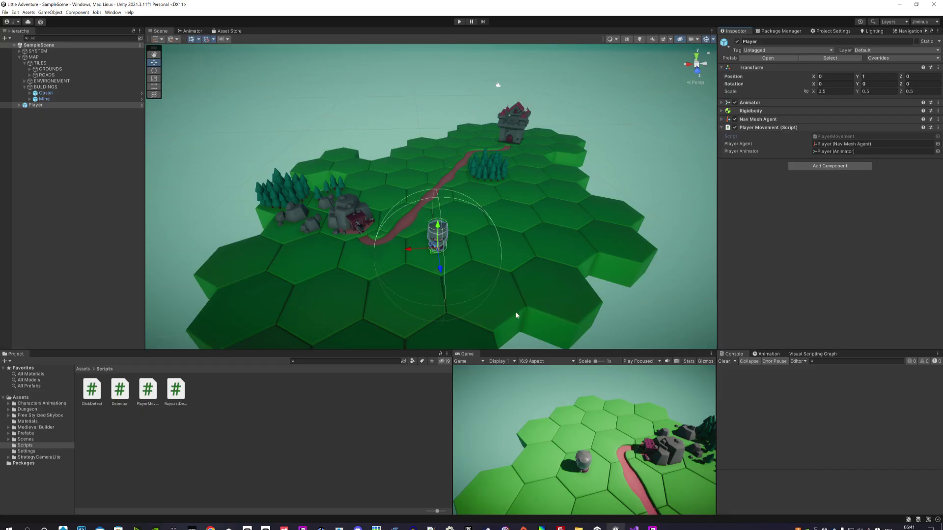
pyautogui.scroll(-2, 495, 234)
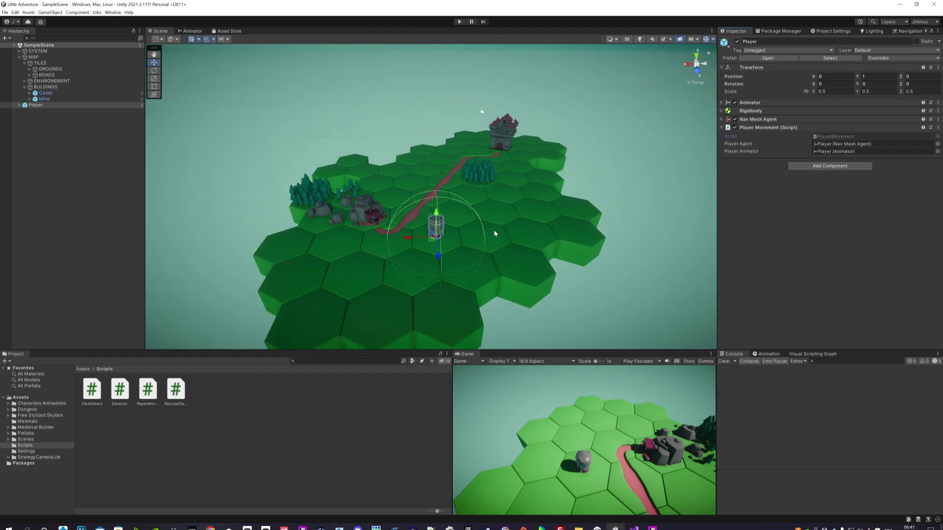
pyautogui.scroll(1, 495, 234)
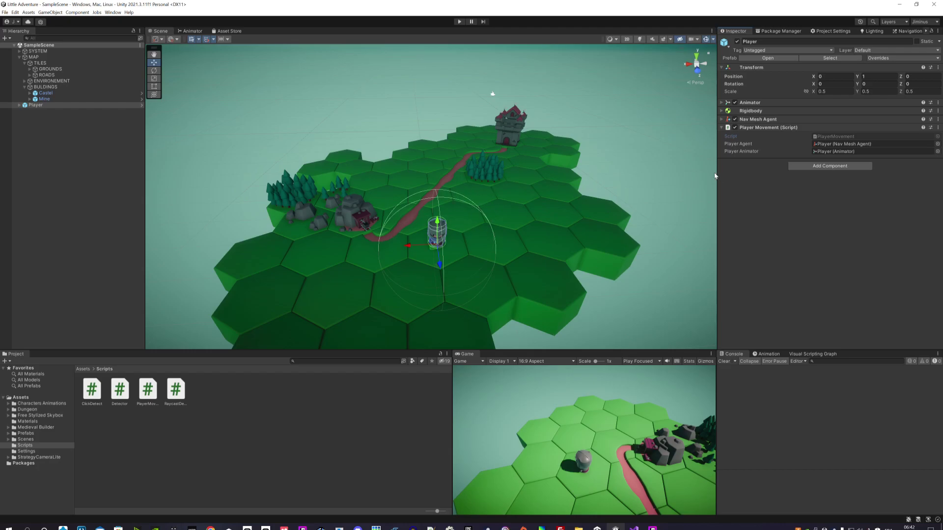
pyautogui.click(904, 33)
# Play-test the knight walking to a clicked ground tile, then show the Player's components
pyautogui.moveTo(673, 124); pyautogui.dragTo(551, 187, button='middle')
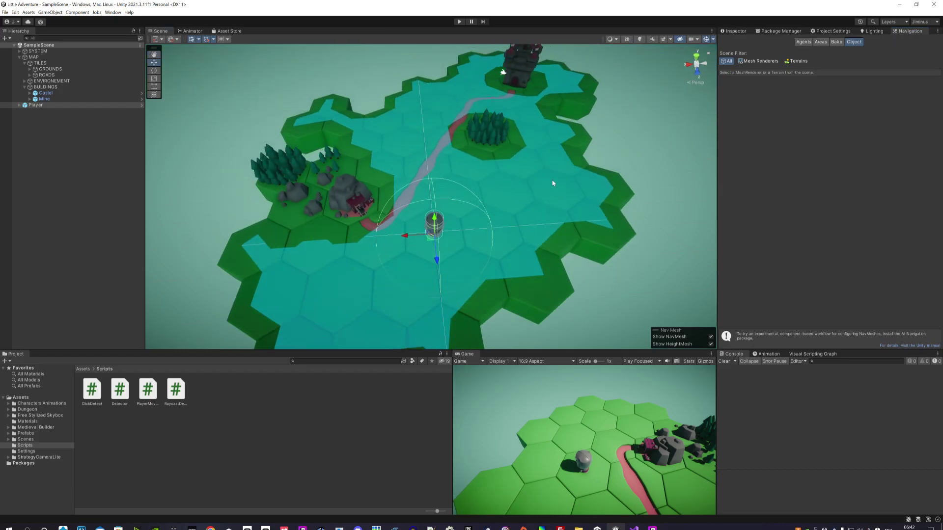
pyautogui.moveTo(554, 183); pyautogui.dragTo(551, 171, button='right')
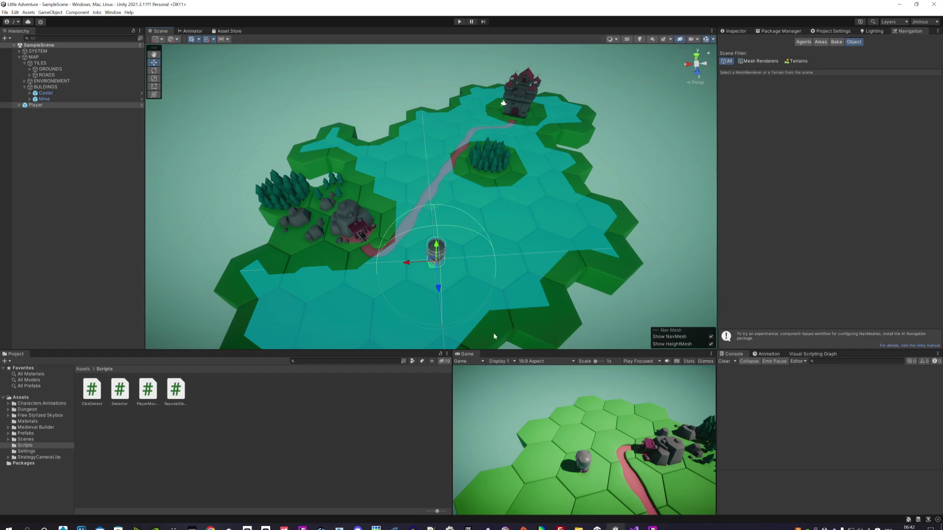
pyautogui.click(458, 22)
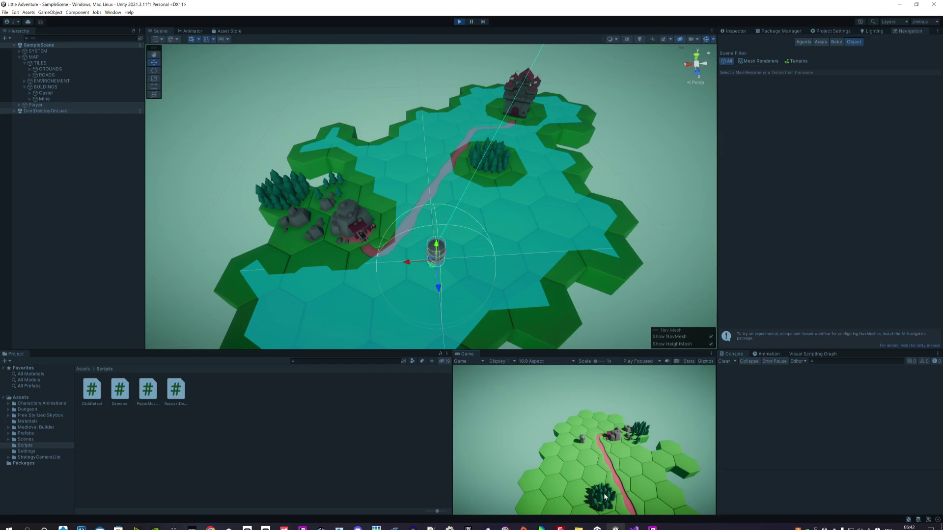
pyautogui.click(591, 486)
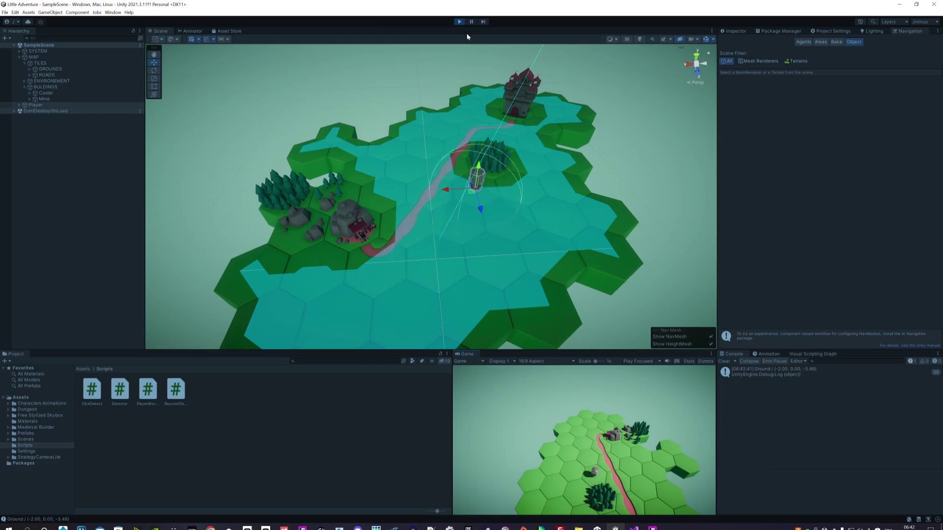
pyautogui.click(461, 22)
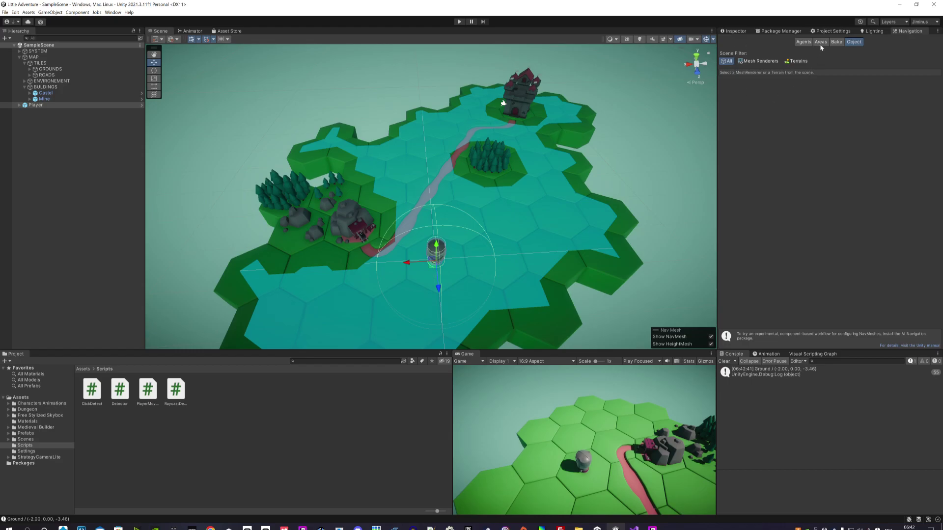
pyautogui.click(737, 32)
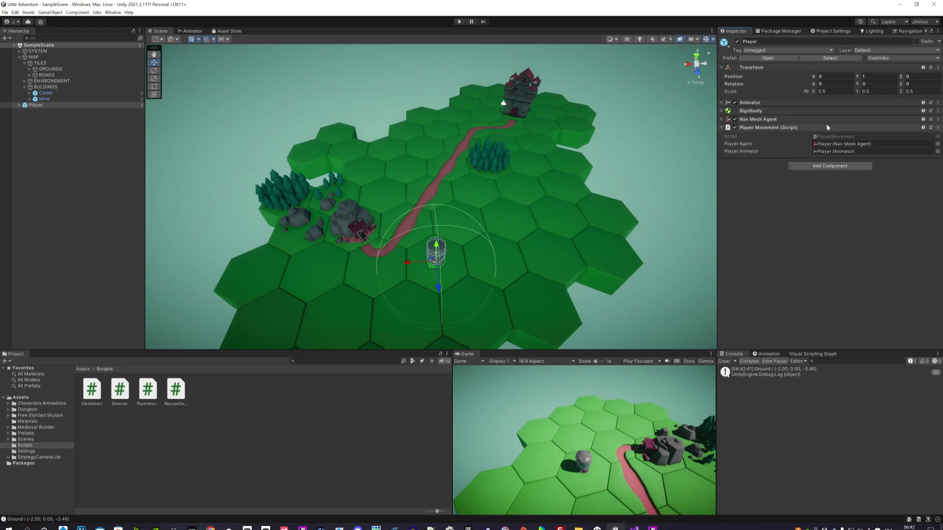
pyautogui.doubleClick(837, 137)
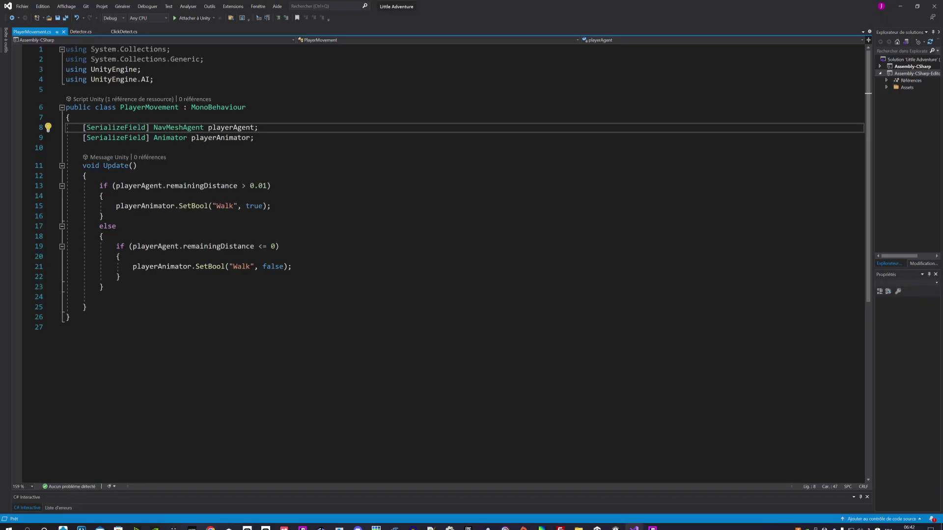
pyautogui.hotkey('ctrl', 'shift', 'Left')
pyautogui.hotkey('ctrl', 'shift', 'Left')
pyautogui.hotkey('ctrl', 'shift', 'Left')
pyautogui.hotkey('ctrl', 'shift', 'Left')
pyautogui.hotkey('ctrl', 'shift', 'Left')
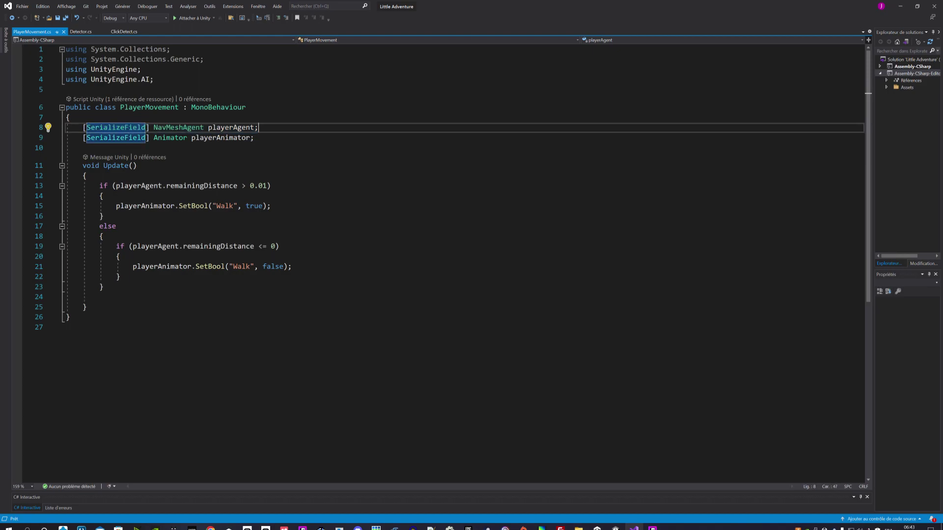
pyautogui.press('End')
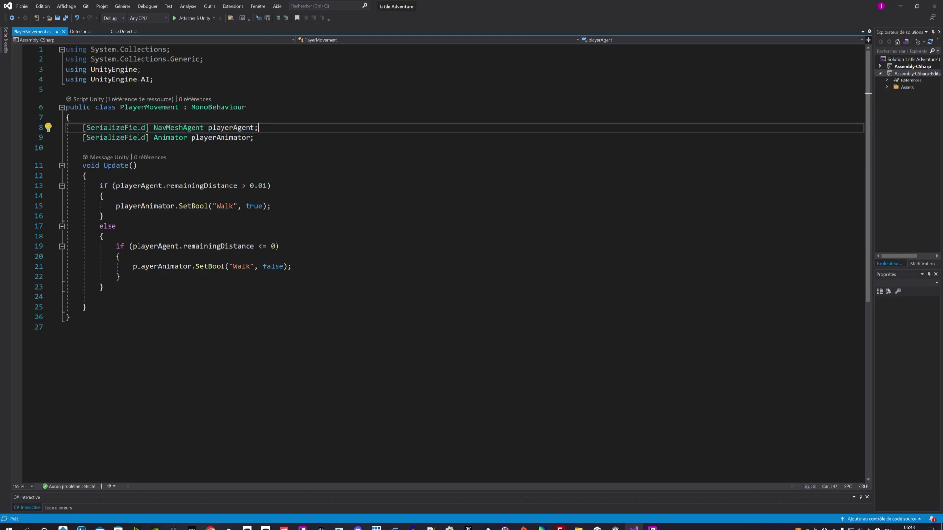
# Expand the Player's Nav Mesh Agent to show Speed 2, Angular Speed 320, Acceleration 8
pyautogui.click(615, 529)
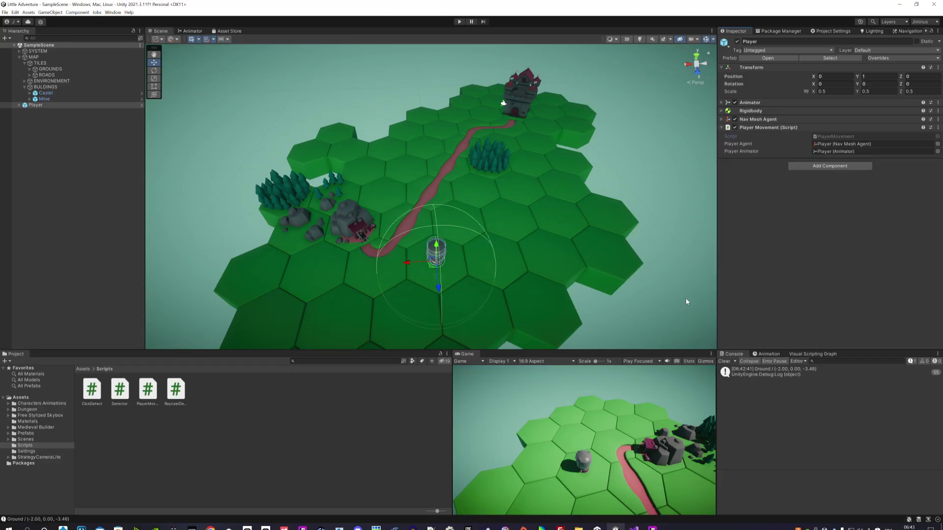
pyautogui.click(747, 121)
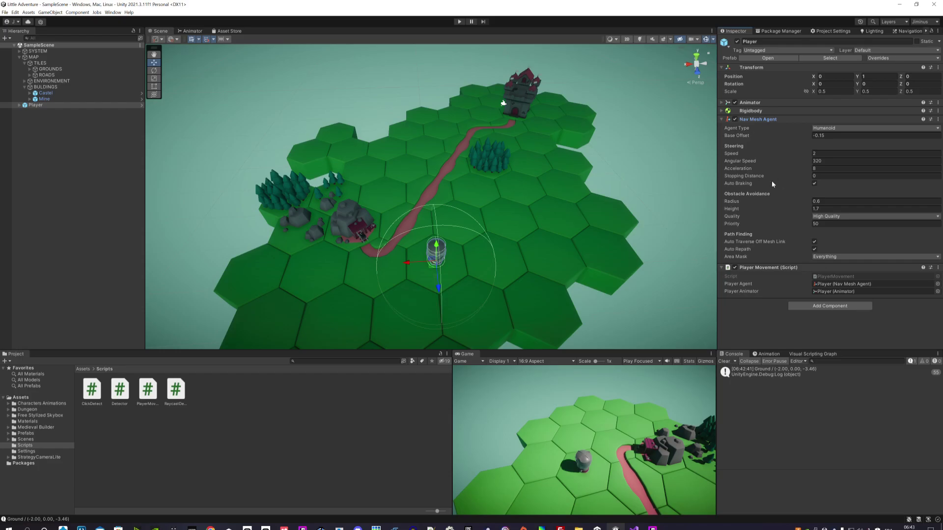
# Enlarge the knight's Nav Mesh Agent radius to about 1.23, then set it back to 0.6
pyautogui.moveTo(520, 248)
pyautogui.keyDown('alt'); pyautogui.mouseDown()
pyautogui.moveTo(446, 189)
pyautogui.moveTo(548, 231)
pyautogui.moveTo(592, 214)
pyautogui.mouseUp(); pyautogui.keyUp('alt')
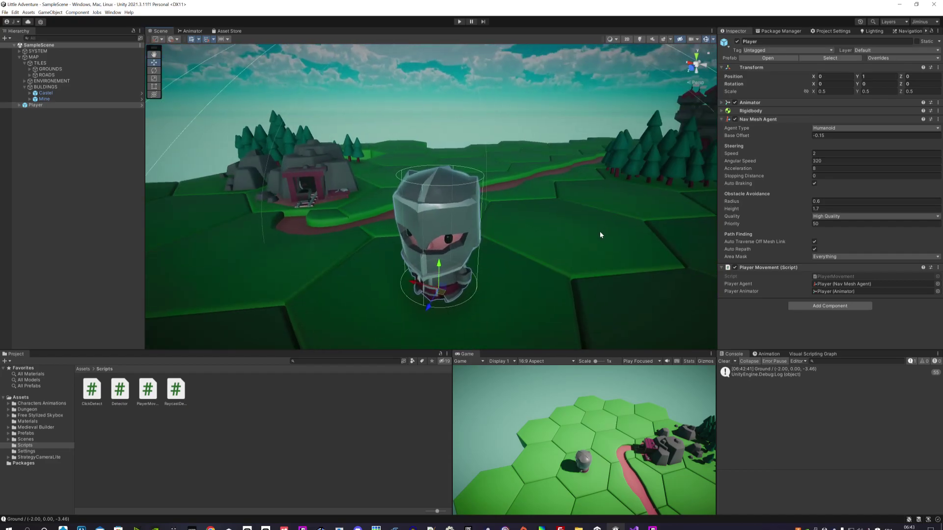
pyautogui.keyDown('alt'); pyautogui.moveTo(592, 213); pyautogui.dragTo(448, 229); pyautogui.keyUp('alt')
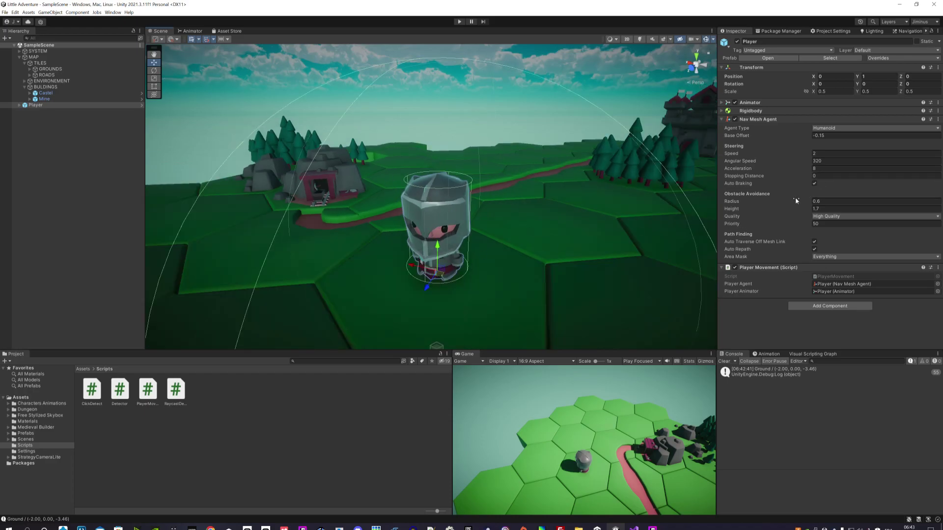
pyautogui.moveTo(796, 200); pyautogui.dragTo(803, 201)
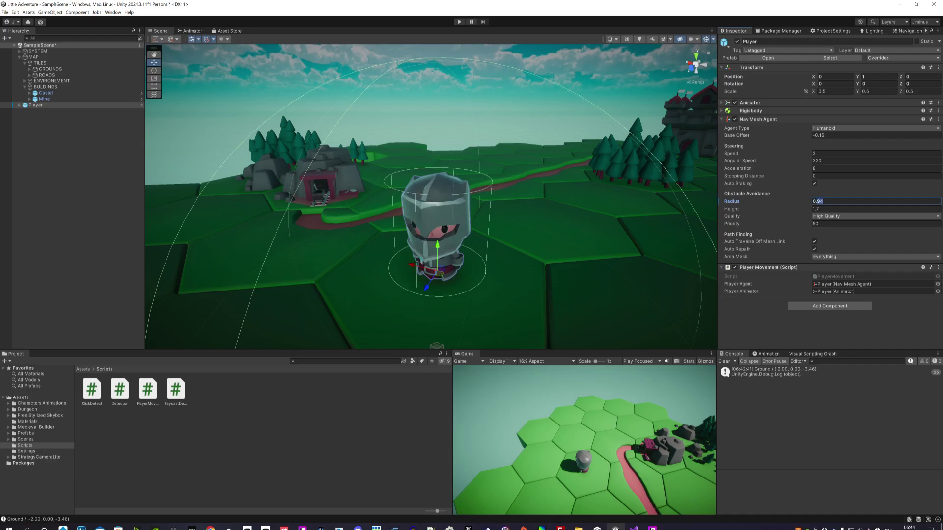
pyautogui.write('6')
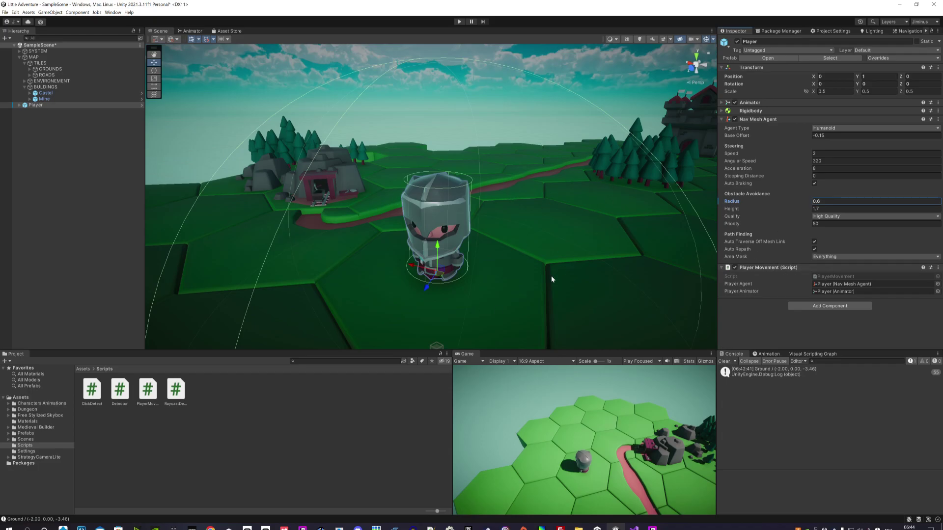
pyautogui.scroll(-5, 551, 276)
pyautogui.keyDown('alt'); pyautogui.moveTo(525, 295); pyautogui.dragTo(515, 246); pyautogui.keyUp('alt')
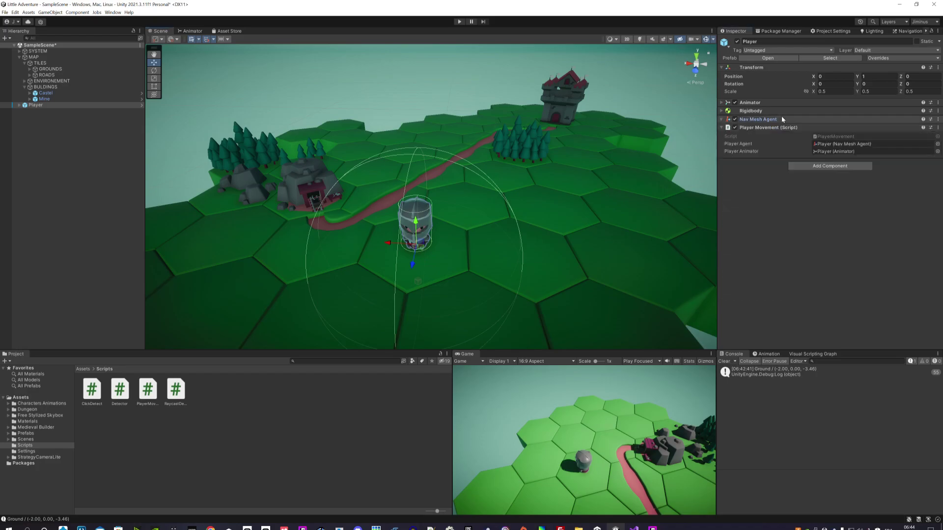
pyautogui.doubleClick(835, 276)
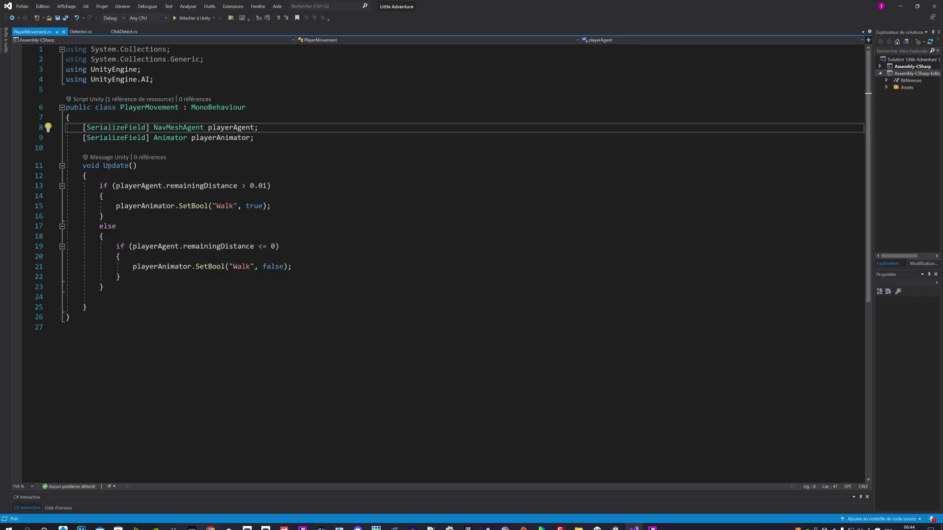
pyautogui.moveTo(259, 127); pyautogui.dragTo(99, 127)
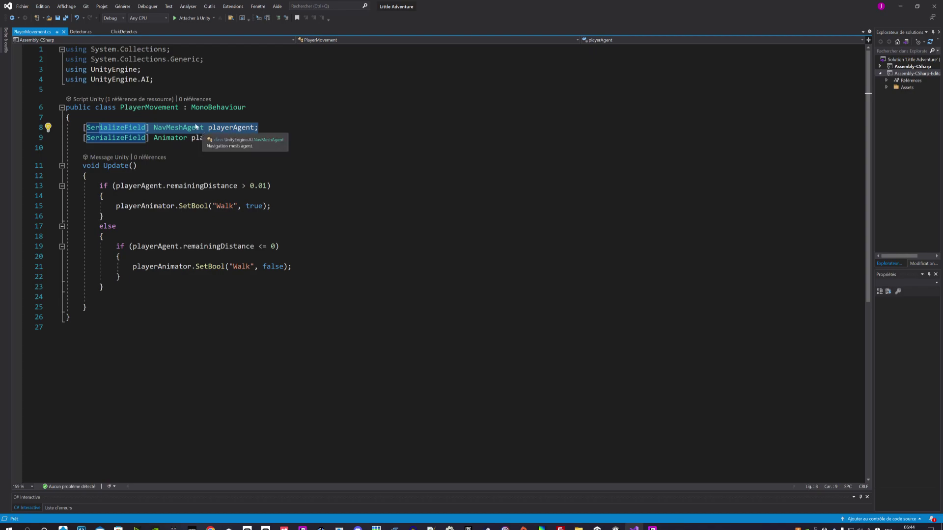
pyautogui.moveTo(154, 80); pyautogui.dragTo(66, 79)
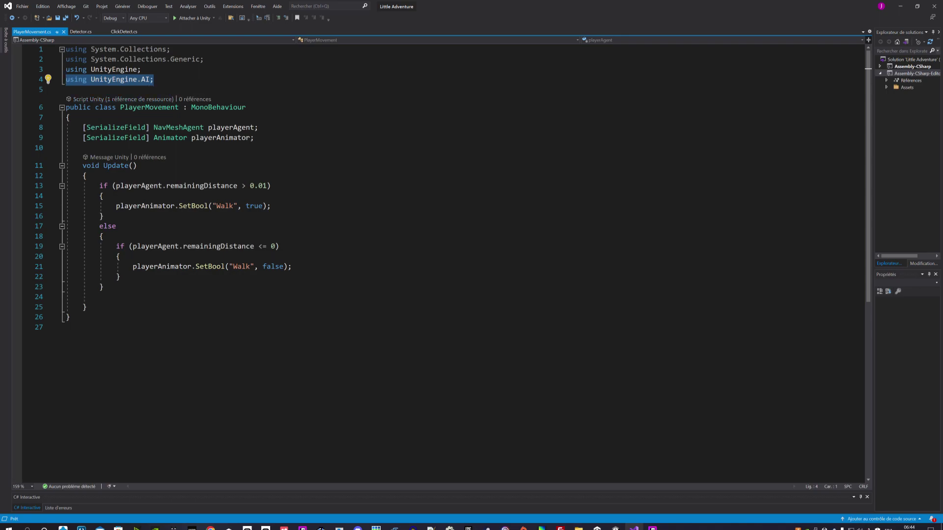
pyautogui.click(66, 79)
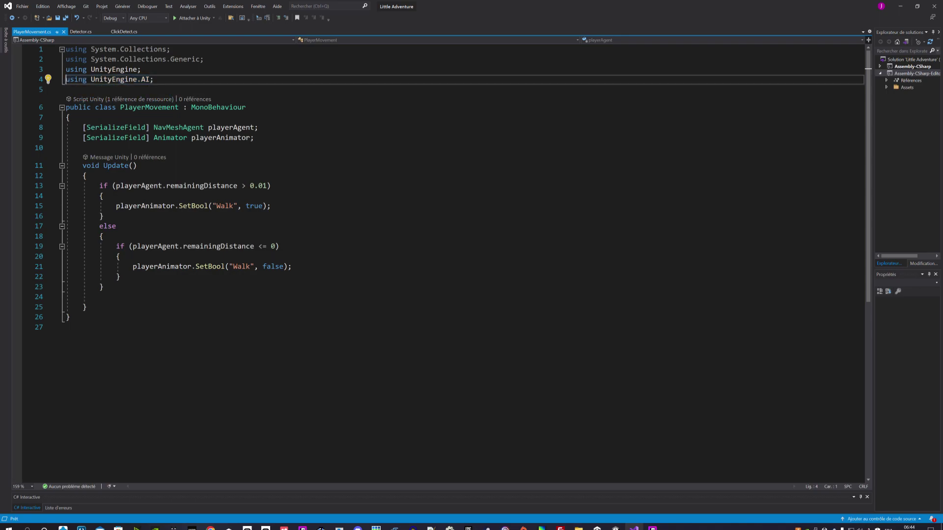
pyautogui.write('//')
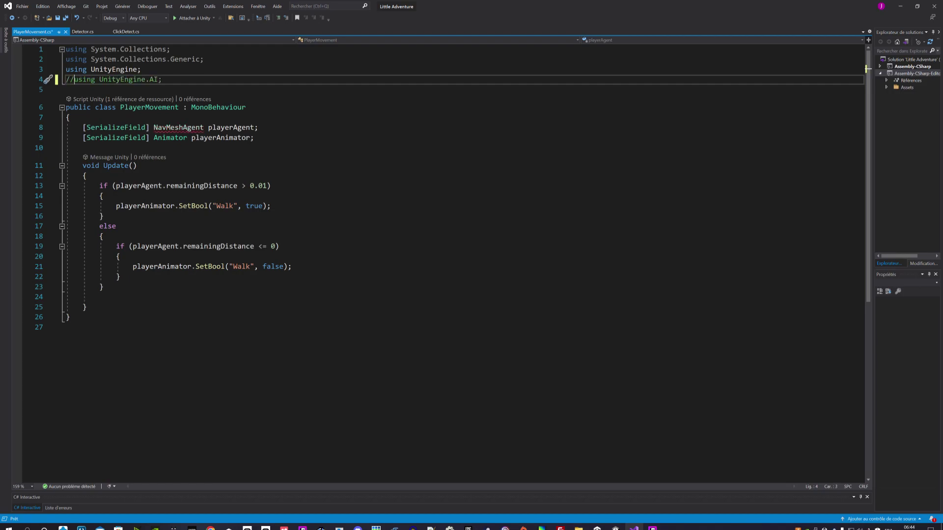
pyautogui.moveTo(196, 131)
pyautogui.press('BackSpace')
pyautogui.press('BackSpace')
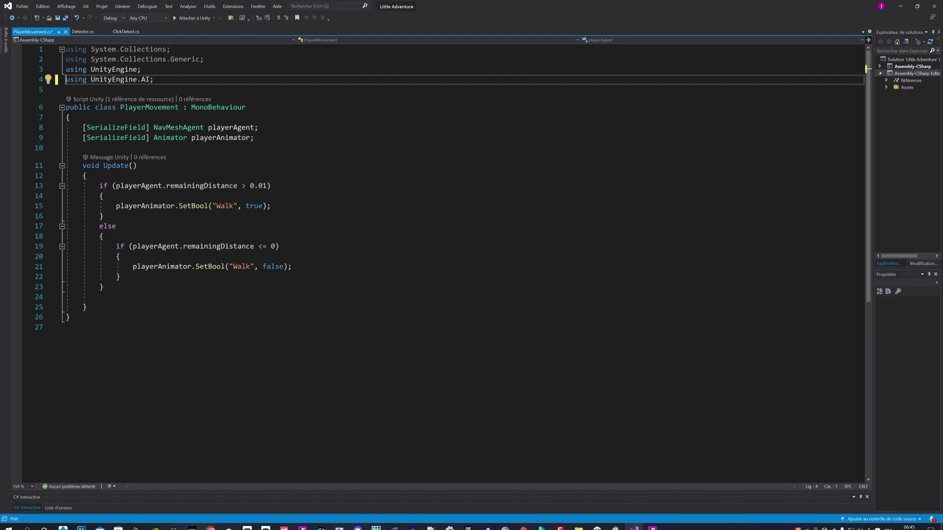
pyautogui.moveTo(91, 79); pyautogui.dragTo(155, 79)
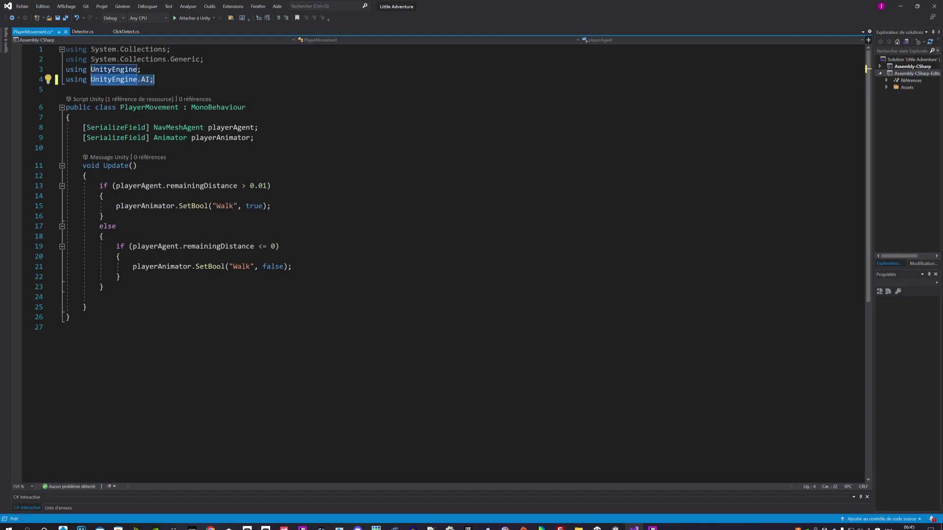
pyautogui.click(254, 138)
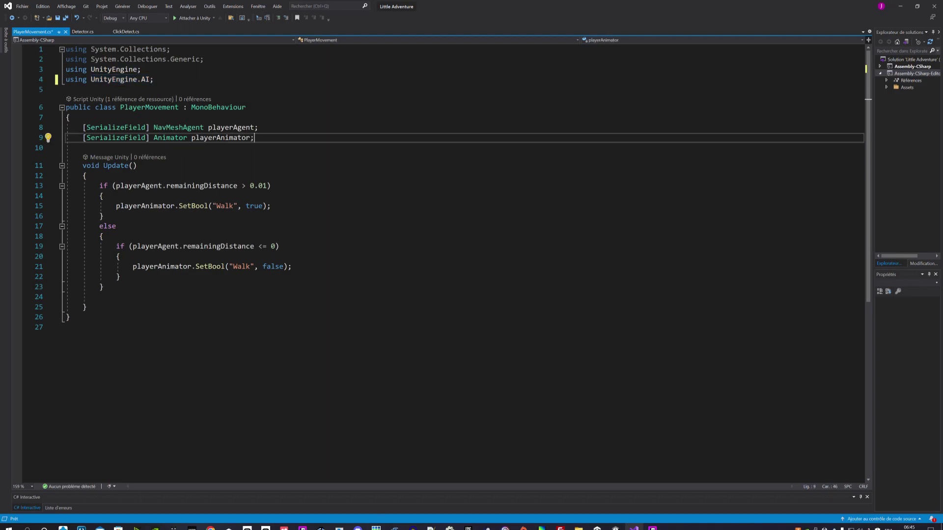
pyautogui.moveTo(253, 138); pyautogui.dragTo(162, 138)
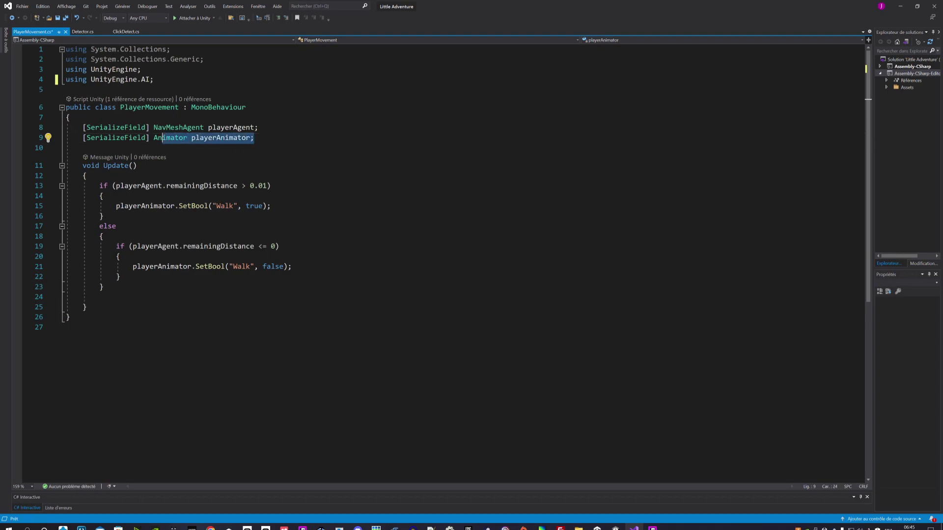
pyautogui.click(254, 138)
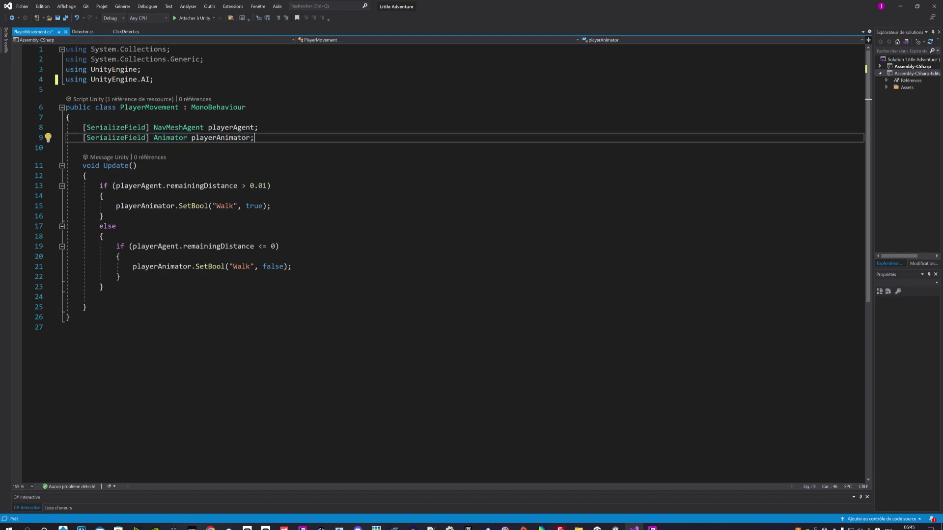
pyautogui.moveTo(654, 529)
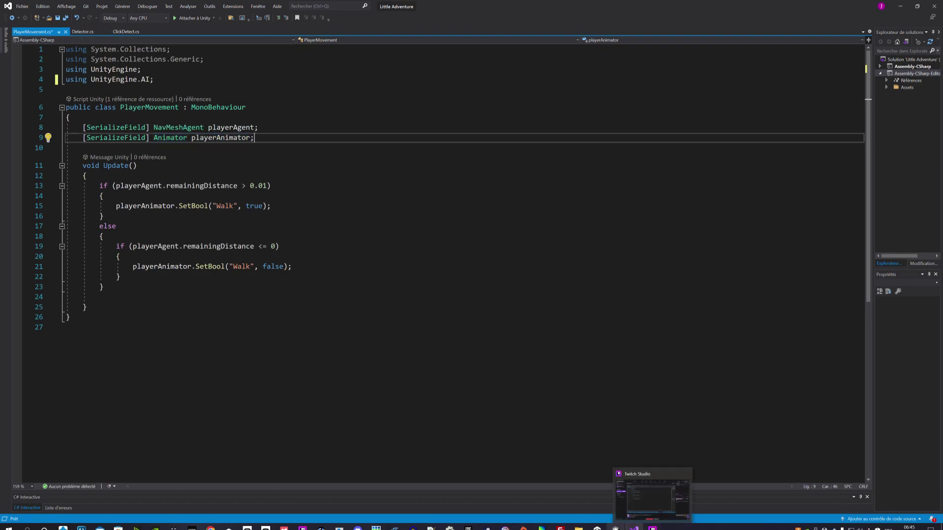
pyautogui.click(616, 528)
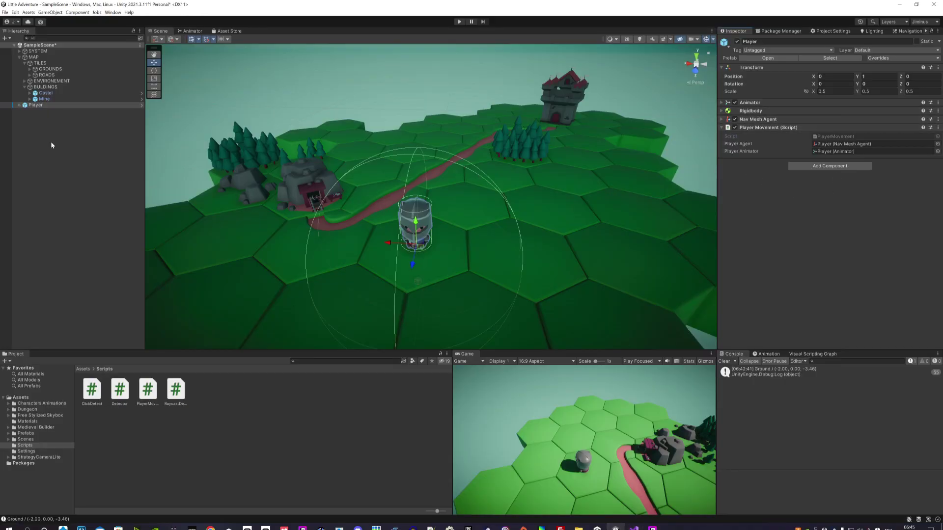
# Expand the Player in the Hierarchy and inspect its KayKit Animated Character and Body children
pyautogui.click(19, 105)
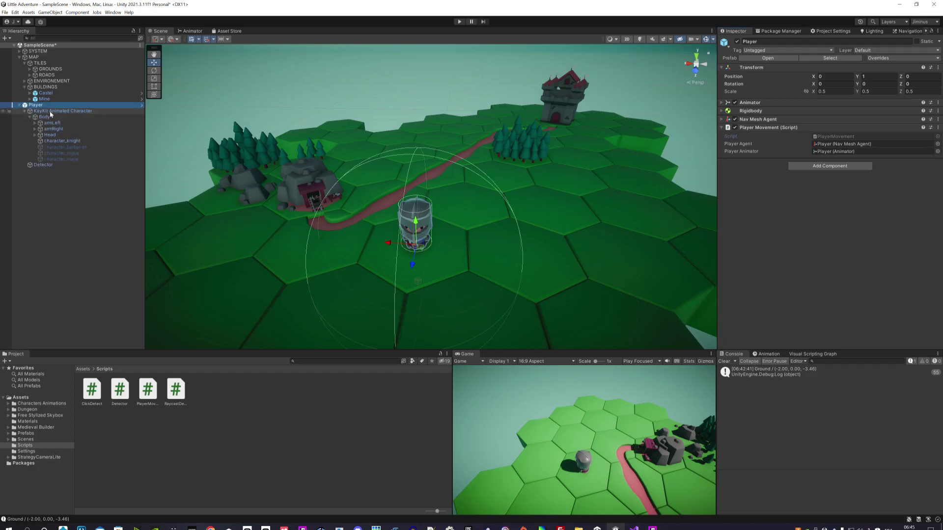
pyautogui.click(51, 111)
pyautogui.click(30, 117)
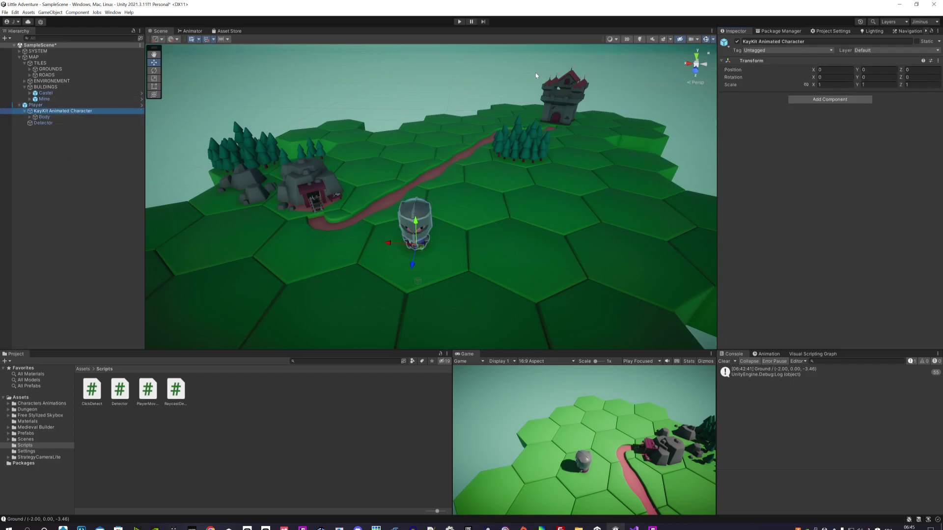
pyautogui.click(44, 117)
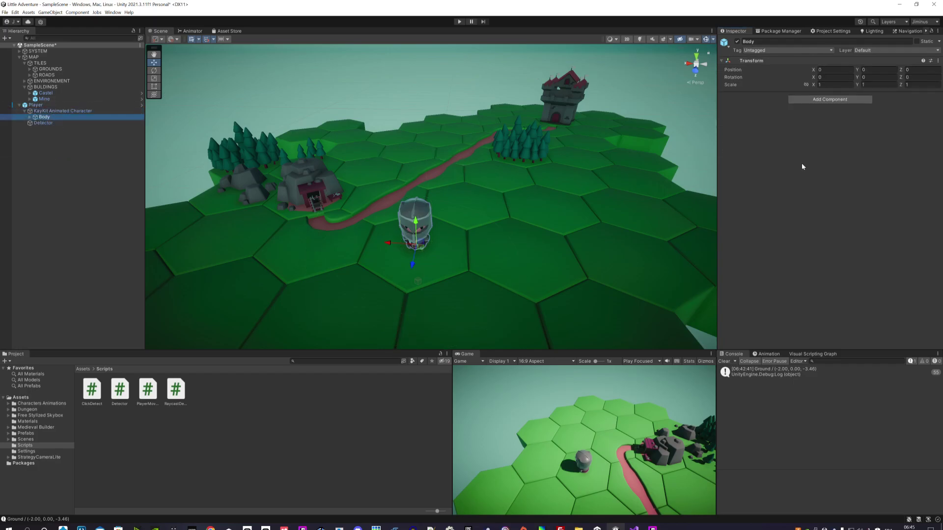
pyautogui.click(34, 105)
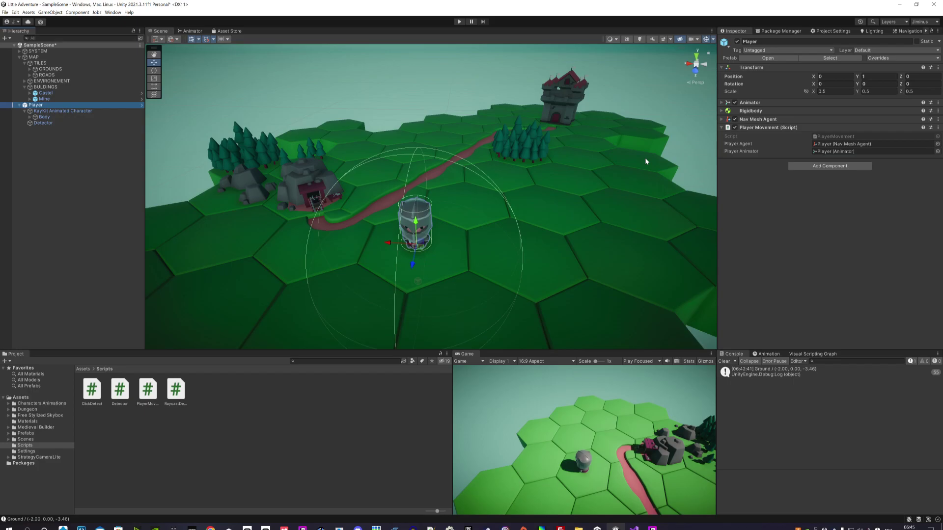
# Review the Player's Animator component, collapse its children, and show the Idle/Walk state graph
pyautogui.click(765, 101)
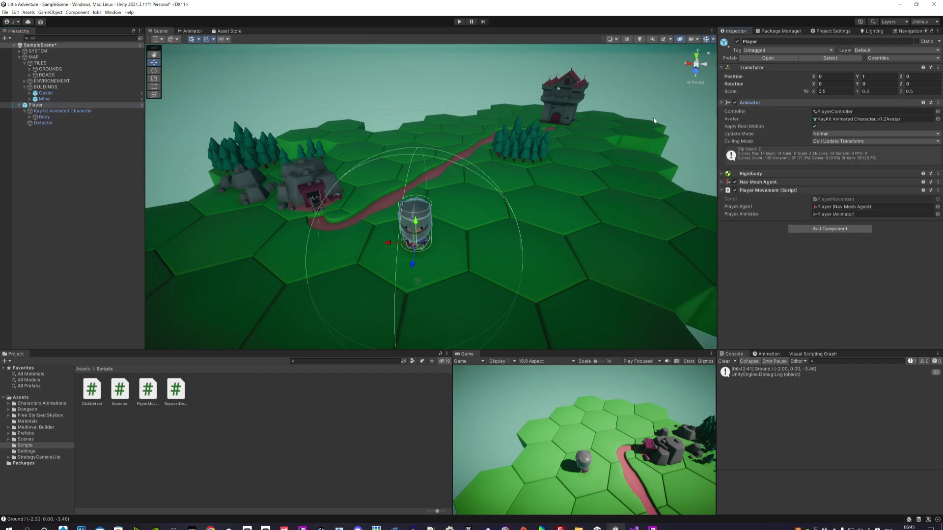
pyautogui.click(19, 106)
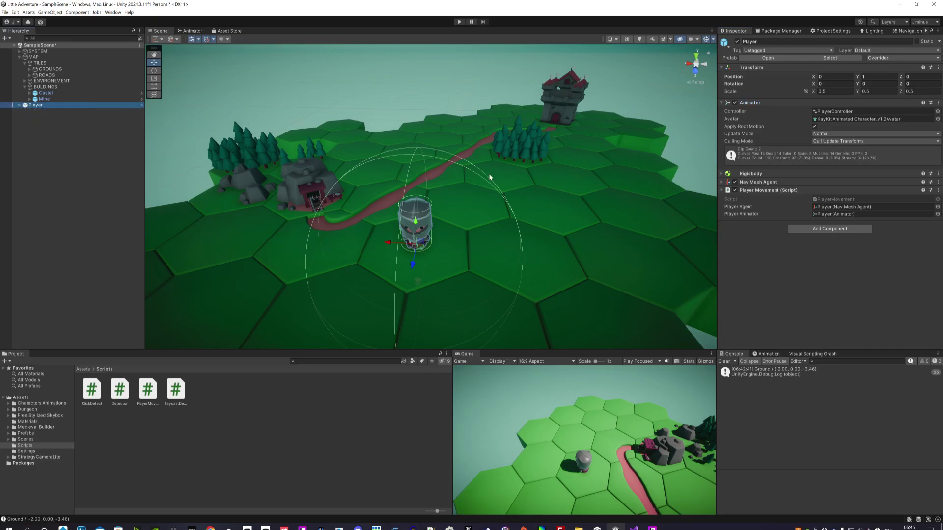
pyautogui.click(771, 104)
pyautogui.click(780, 102)
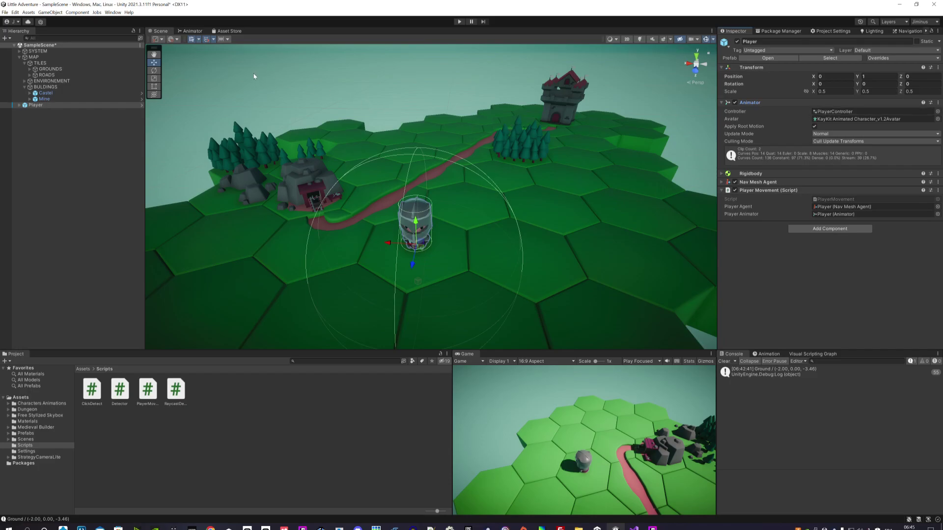
pyautogui.click(191, 32)
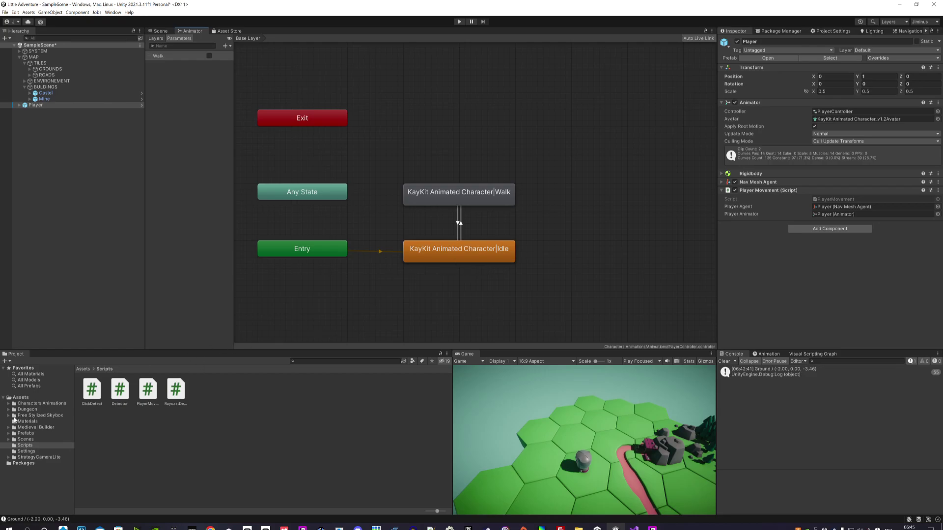
# Open the Characters Animations > Animations > Single Animations clip folder
pyautogui.click(35, 406)
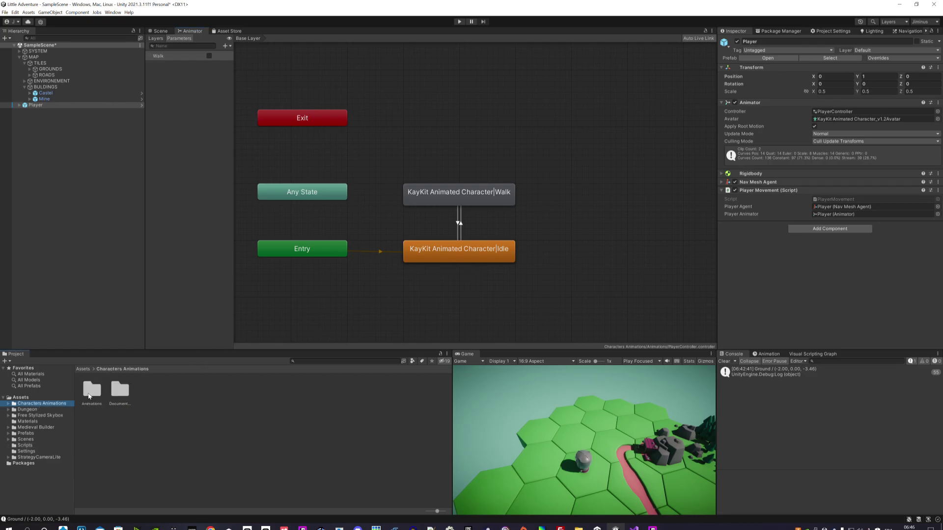
pyautogui.doubleClick(92, 393)
pyautogui.doubleClick(93, 390)
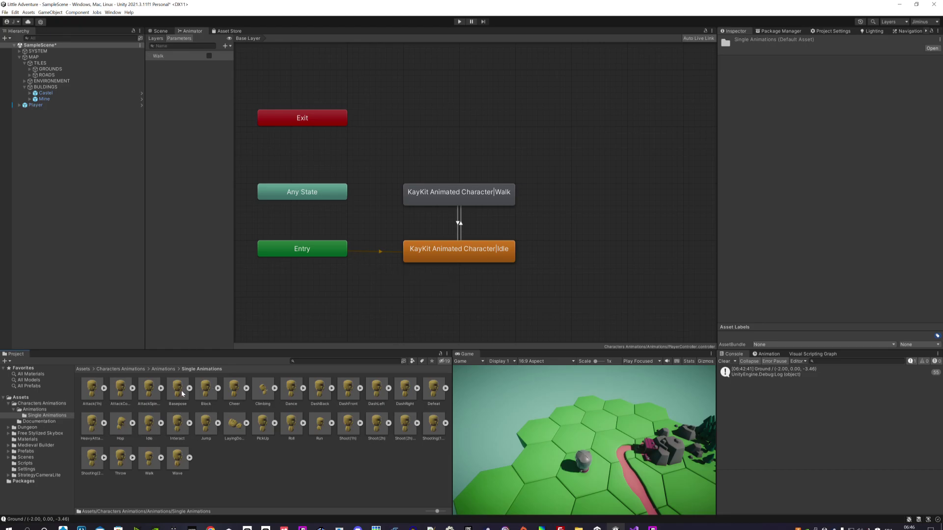
# Inspect the Entry, Any State, Exit and Idle nodes, then enter Play mode
pyautogui.click(321, 254)
pyautogui.click(311, 194)
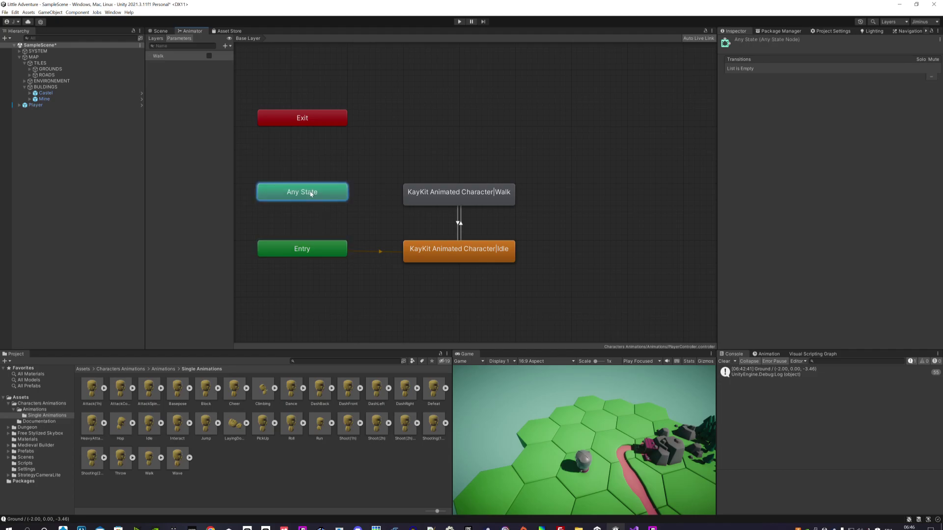
pyautogui.click(318, 120)
pyautogui.click(309, 250)
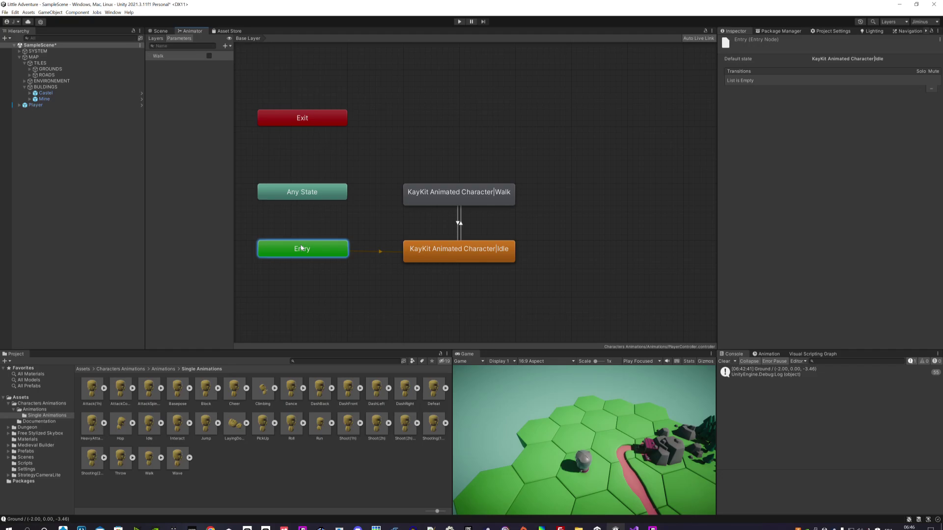
pyautogui.click(373, 253)
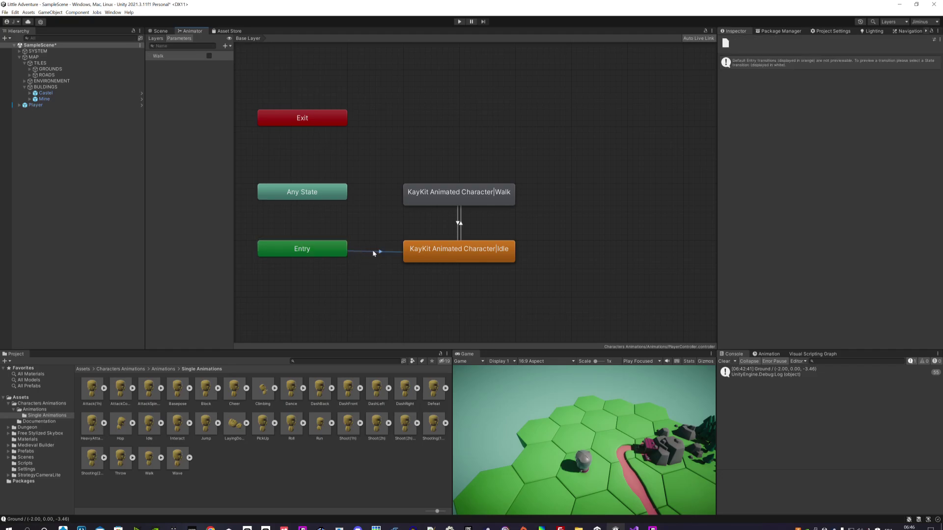
pyautogui.click(374, 252)
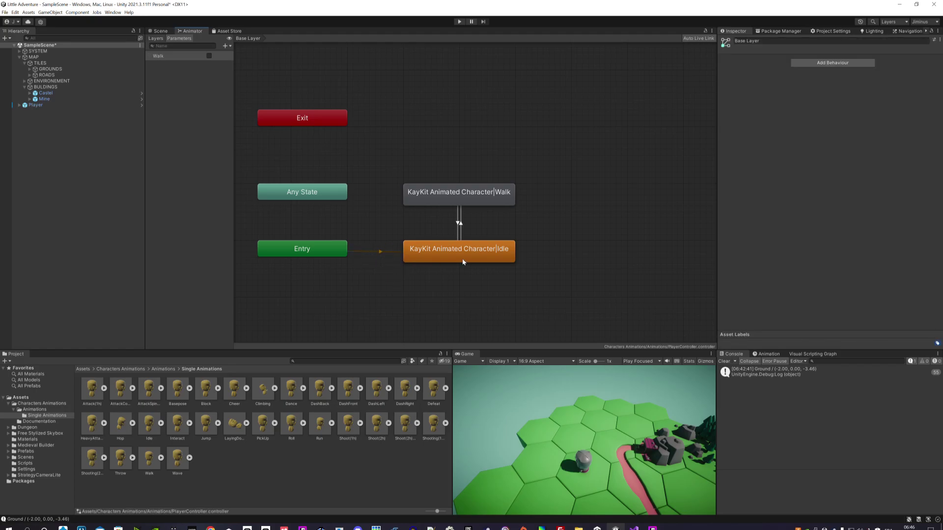
pyautogui.click(448, 254)
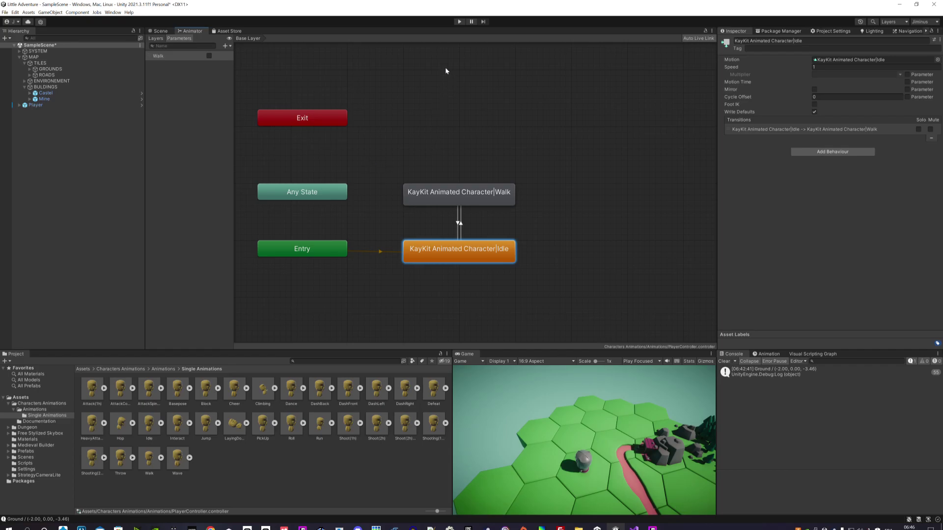
pyautogui.click(459, 22)
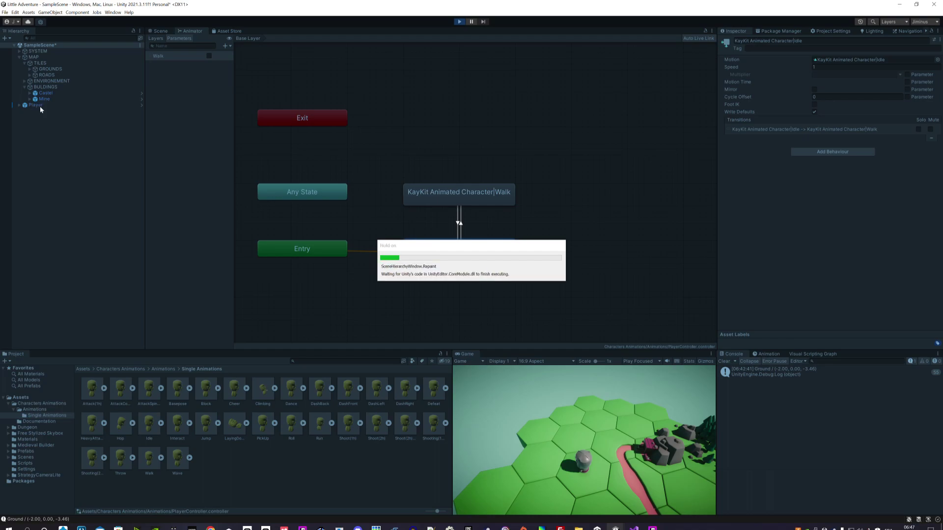
# Select the Player and bring the Game camera in close behind the knight
pyautogui.click(40, 105)
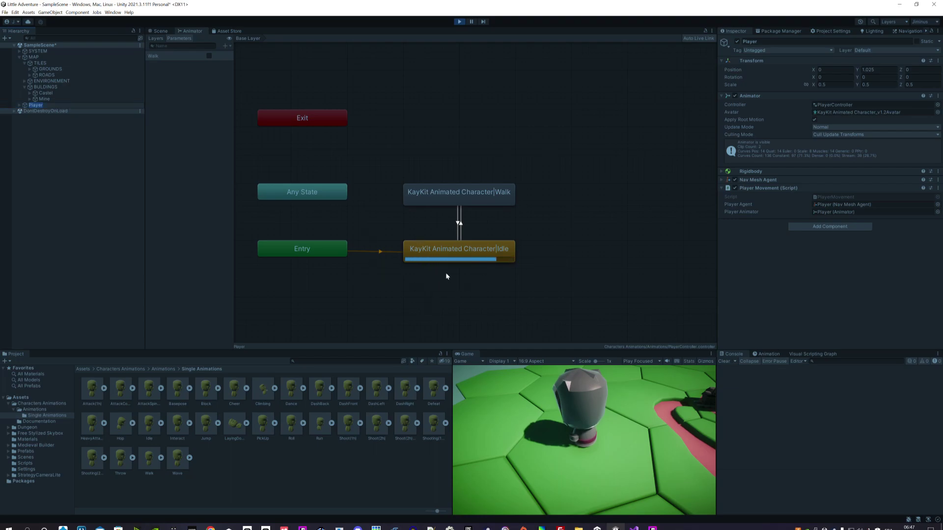
pyautogui.moveTo(519, 446)
pyautogui.mouseDown(button='right')
pyautogui.moveTo(545, 466)
pyautogui.moveTo(716, 430)
pyautogui.mouseUp(button='right')
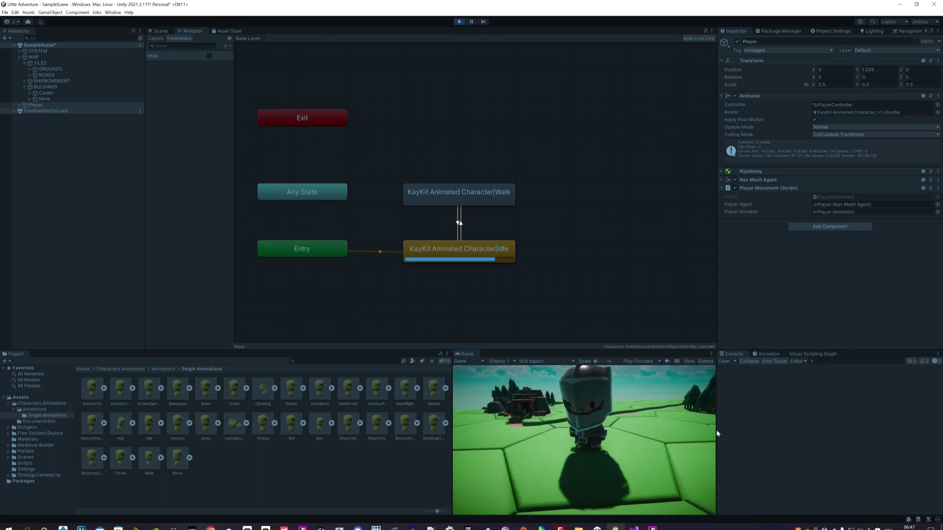
pyautogui.moveTo(628, 420); pyautogui.dragTo(626, 421, button='right')
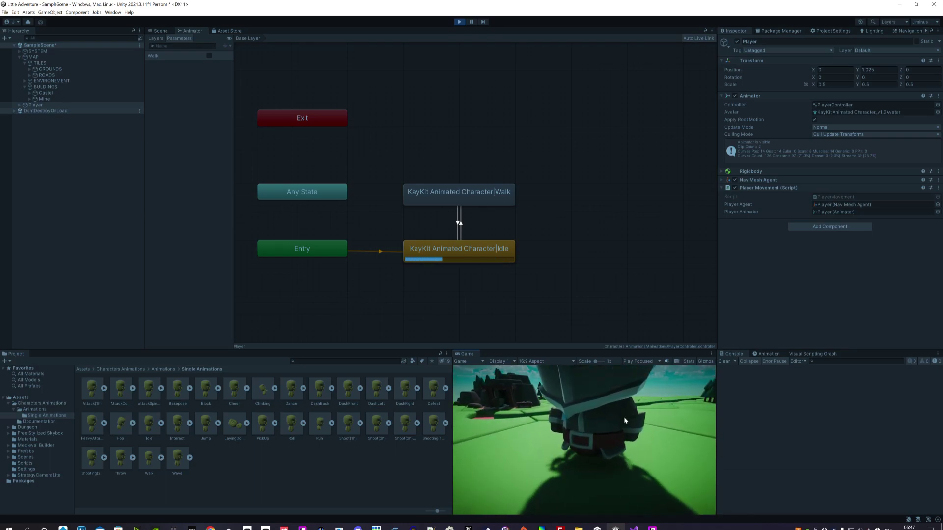
pyautogui.press('e')
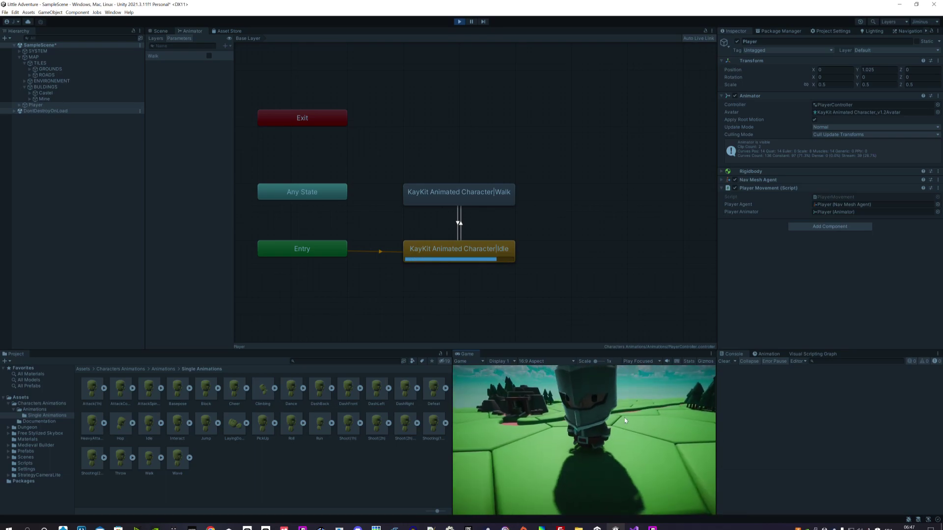
pyautogui.moveTo(624, 421)
pyautogui.mouseDown(button='right')
pyautogui.moveTo(632, 451)
pyautogui.moveTo(637, 429)
pyautogui.mouseUp(button='right')
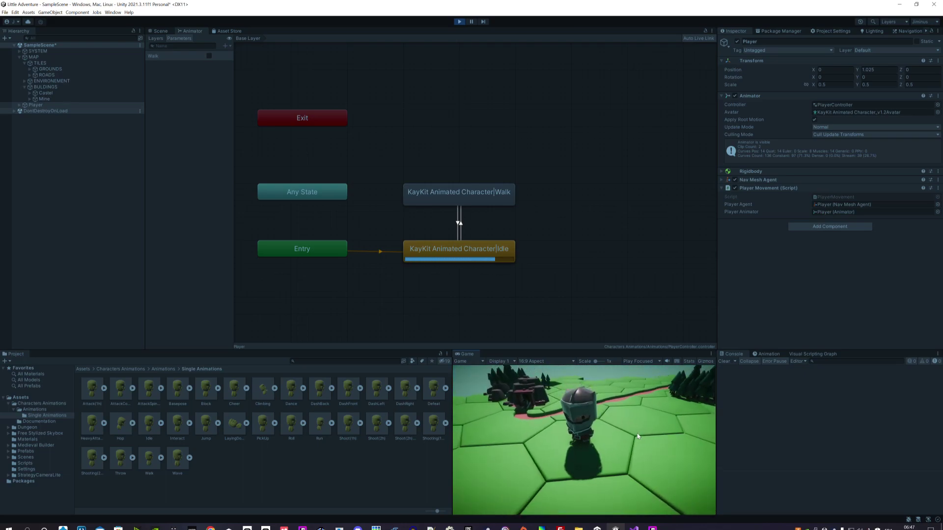
pyautogui.scroll(3, 639, 426)
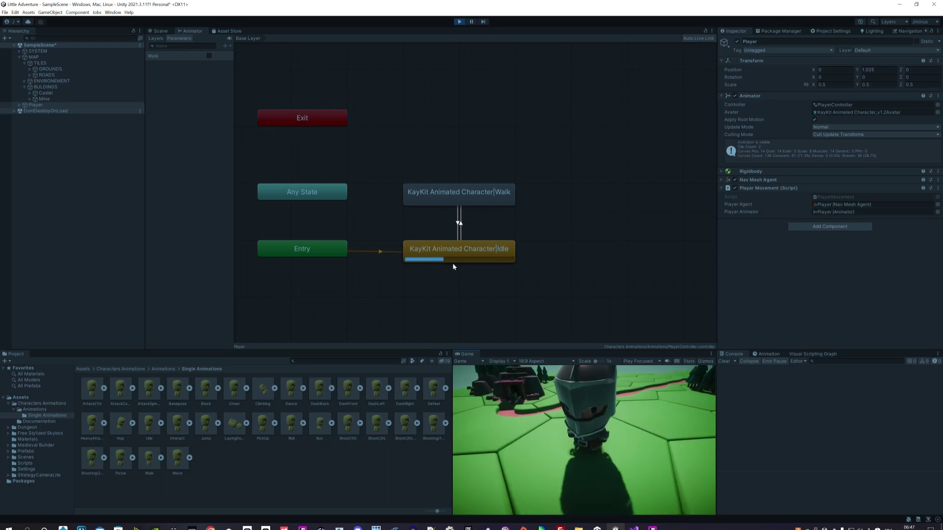
pyautogui.scroll(-3, 619, 438)
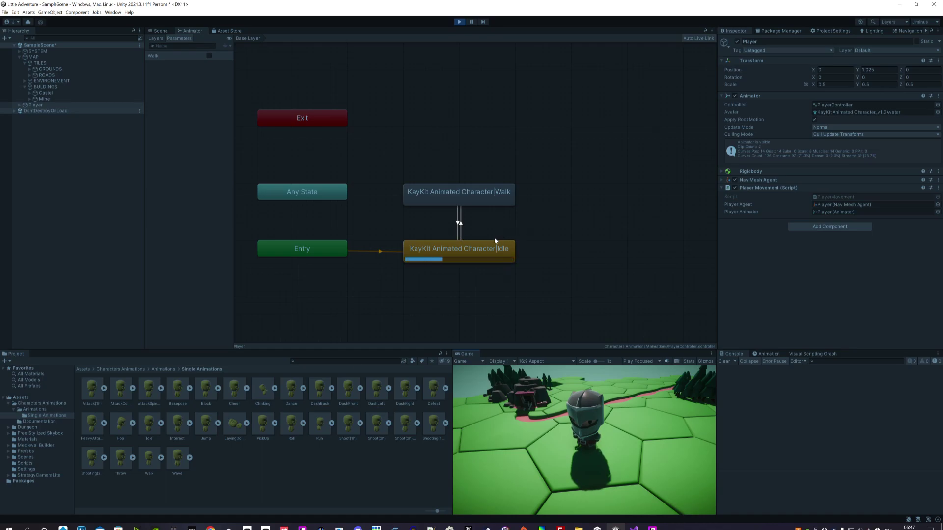
# Inspect the Walk state and the Idle-to-Walk transition conditions
pyautogui.click(474, 195)
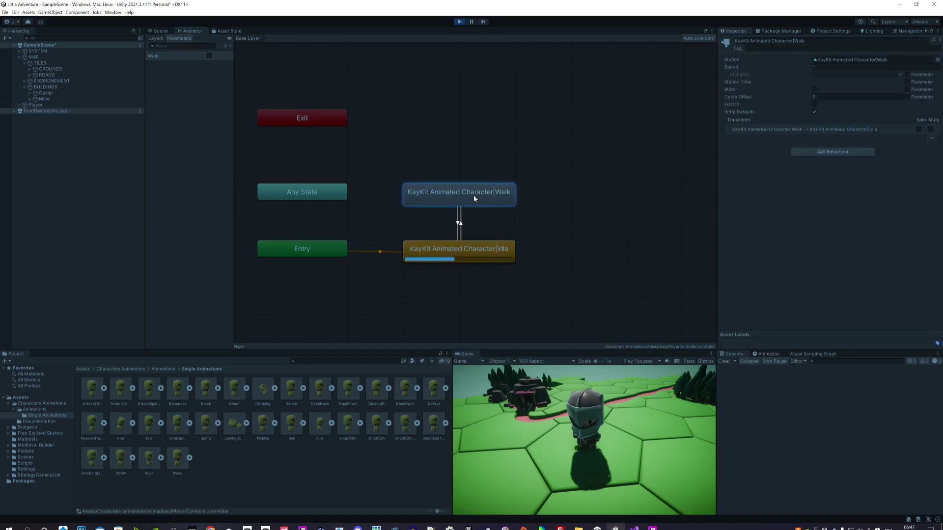
pyautogui.click(461, 226)
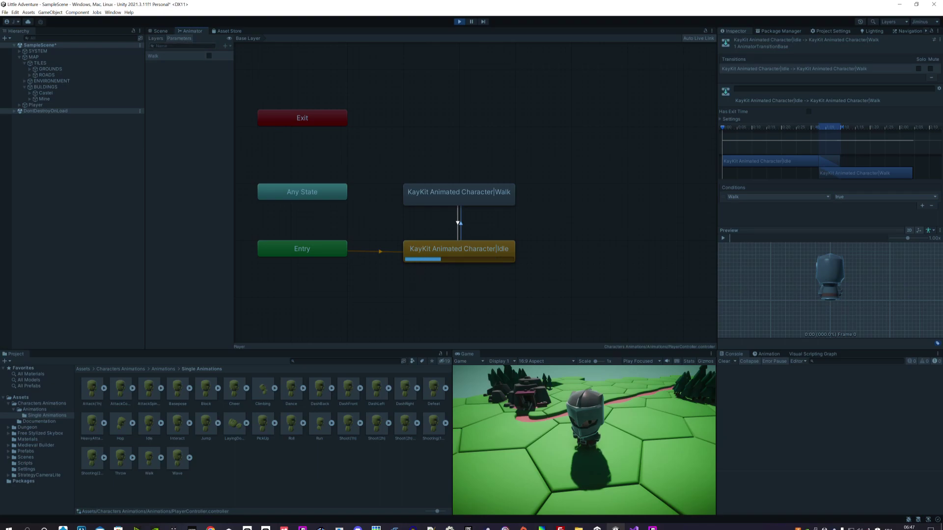
pyautogui.click(228, 48)
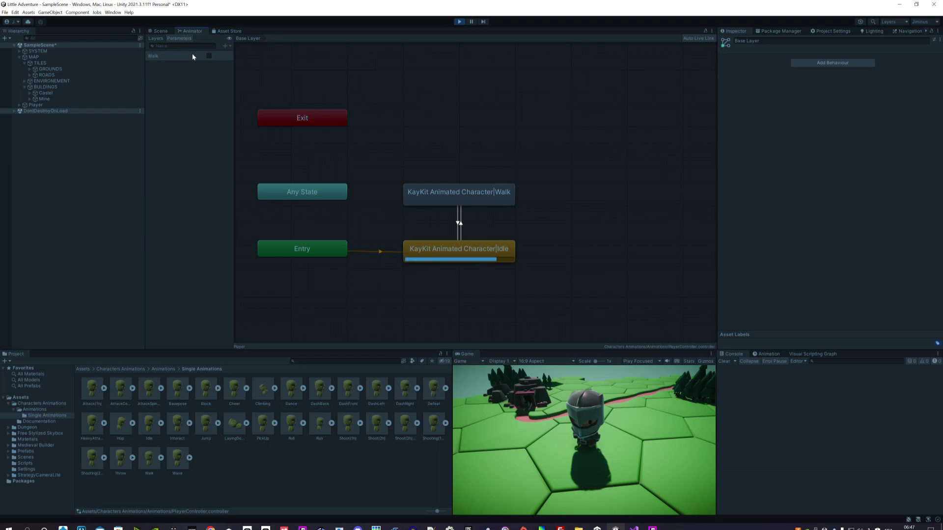
pyautogui.click(460, 225)
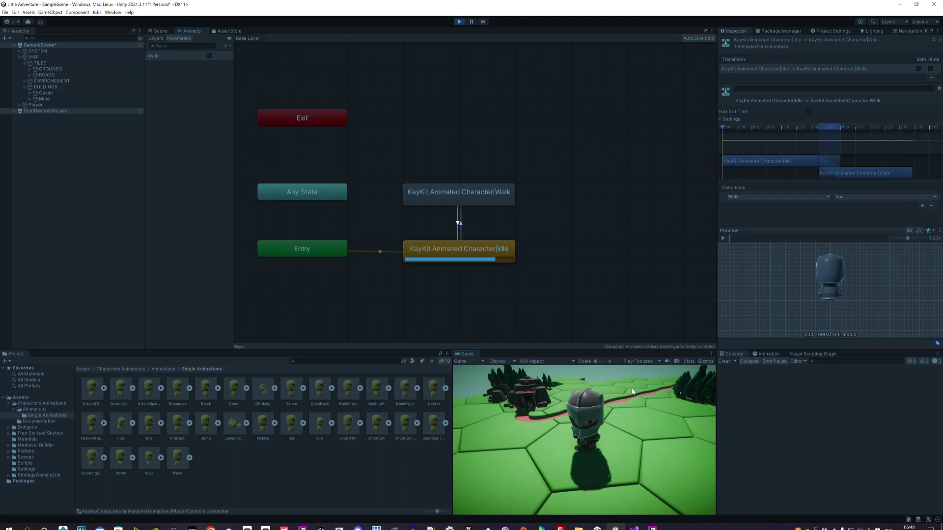
pyautogui.scroll(-3, 611, 469)
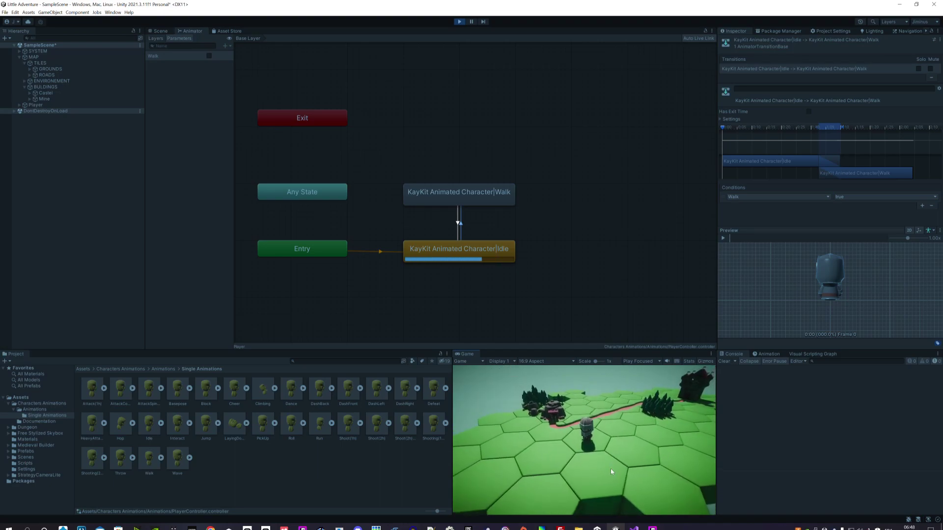
pyautogui.scroll(3, 611, 469)
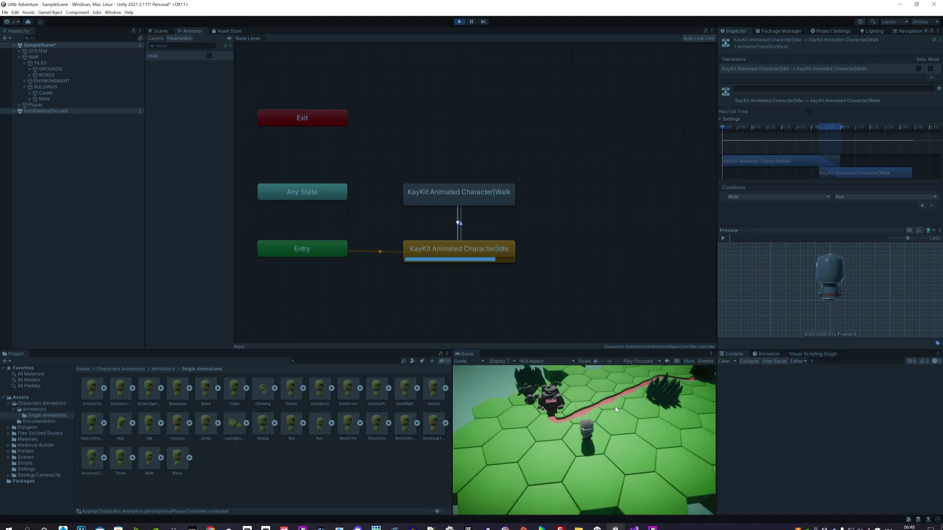
# Send the knight walking to two road tiles, checking the Walk-to-Idle transition, then stop playing
pyautogui.click(614, 402)
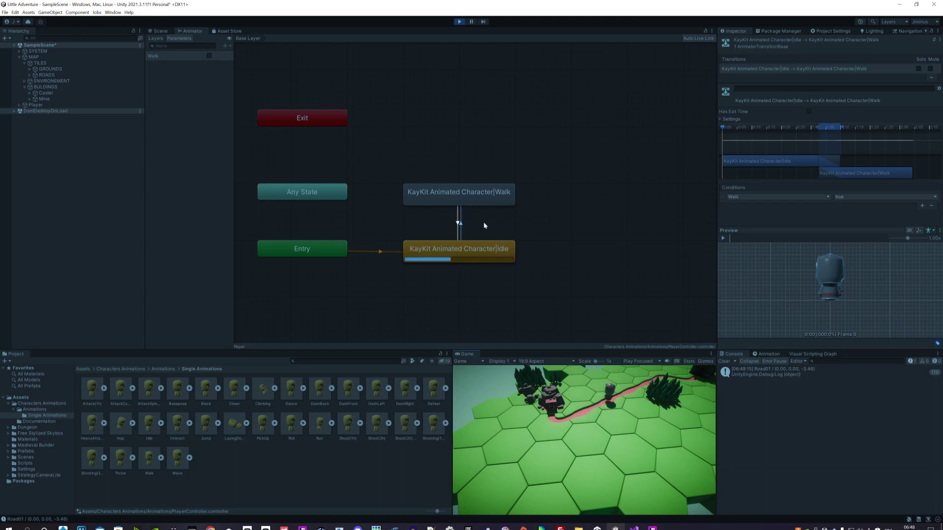
pyautogui.click(459, 224)
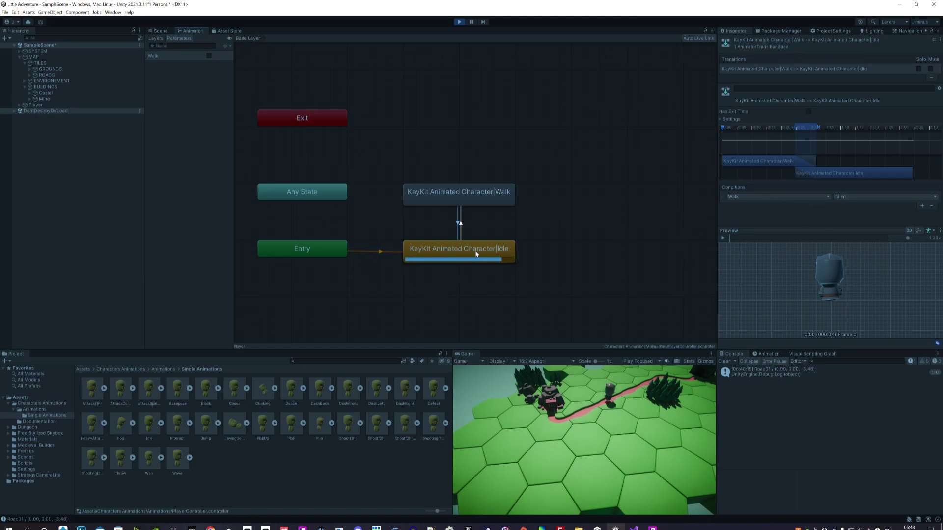
pyautogui.click(536, 463)
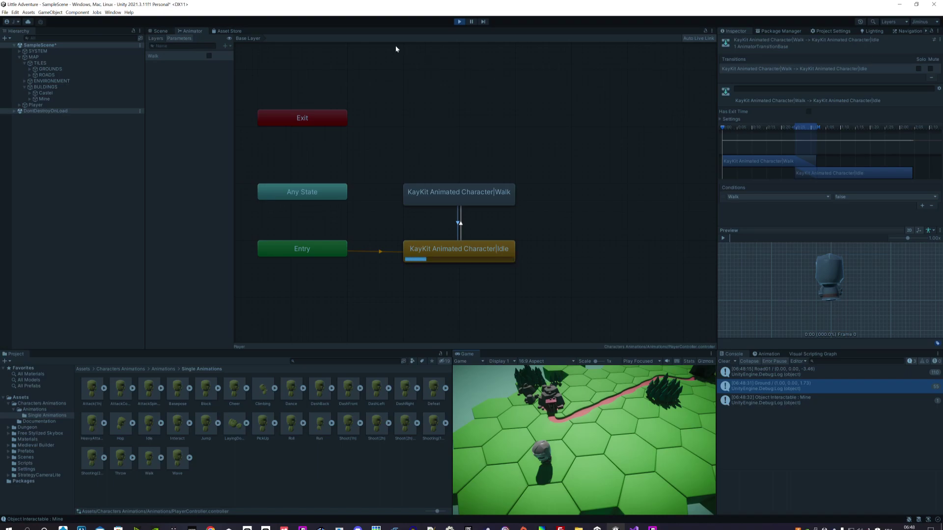
pyautogui.click(460, 21)
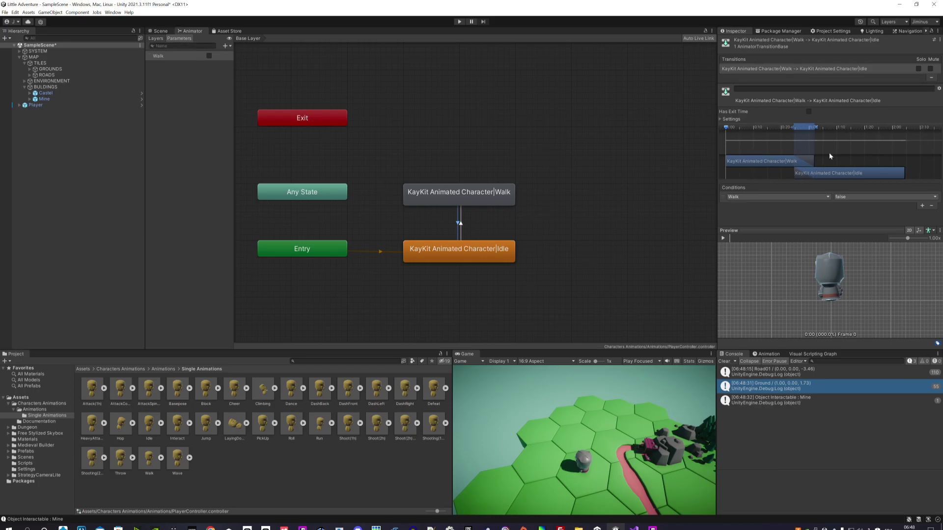
pyautogui.scroll(-1, 830, 152)
# Return to the Scene view, deselect the Mine, and collapse the BUILDINGS group
pyautogui.click(160, 33)
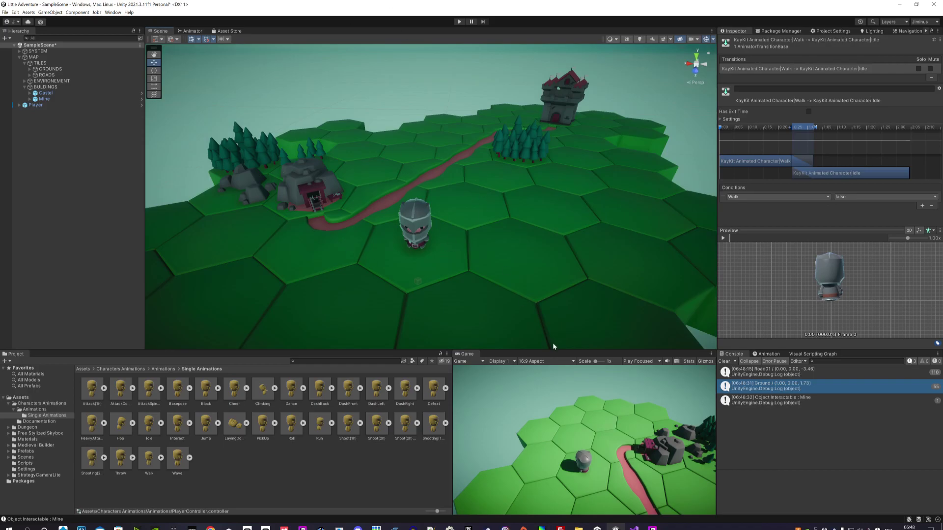
pyautogui.click(769, 355)
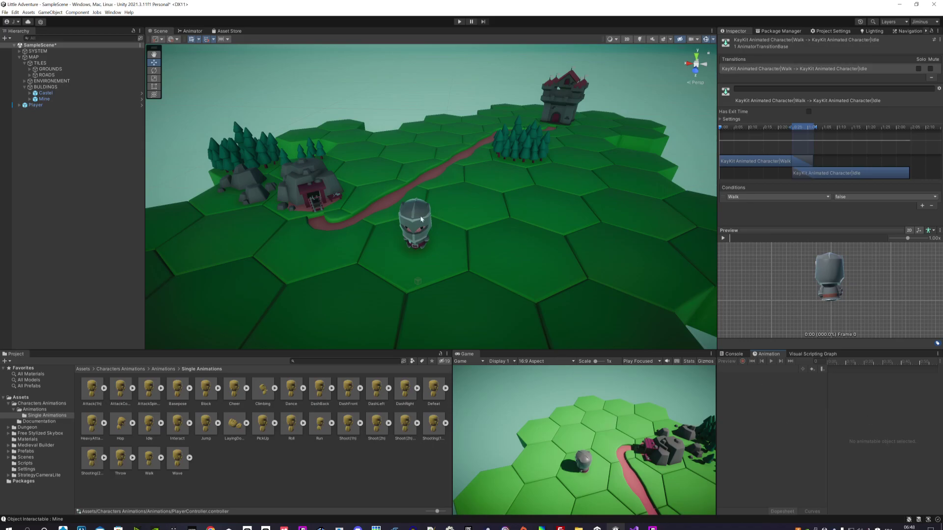
pyautogui.click(315, 202)
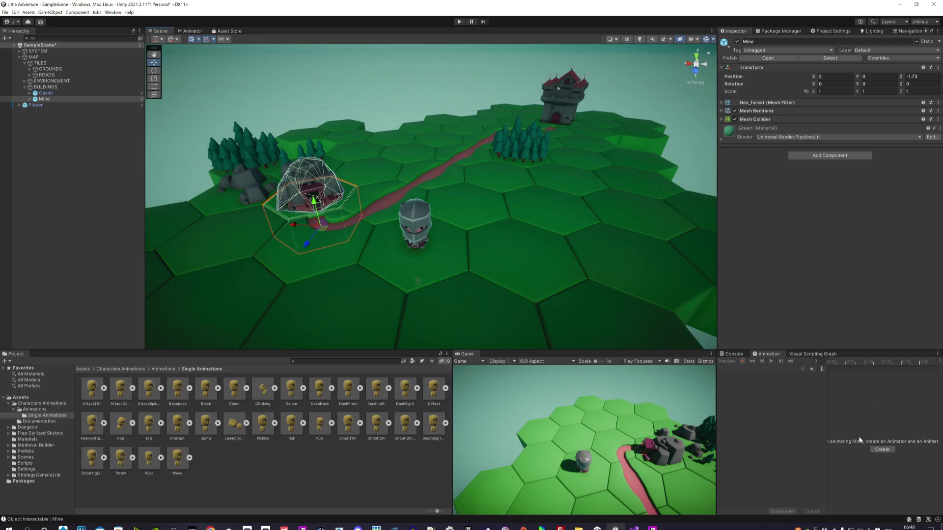
pyautogui.click(105, 159)
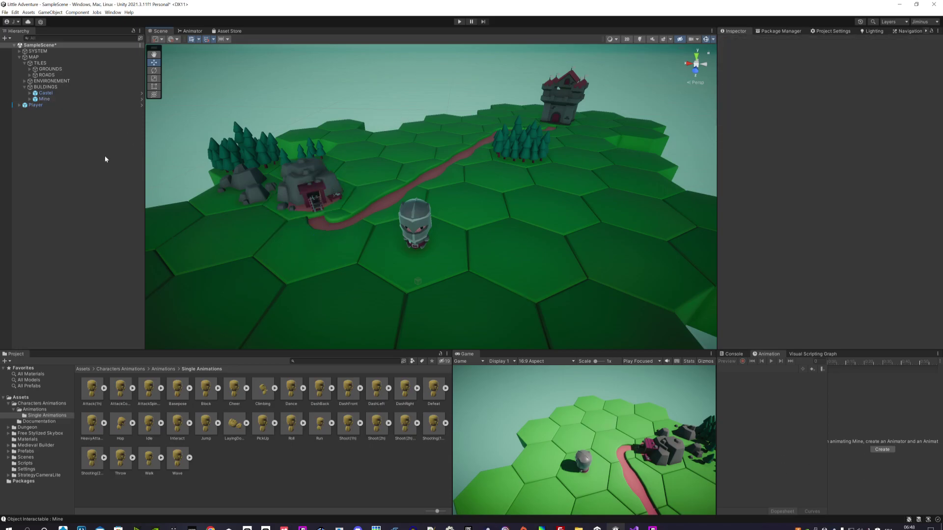
pyautogui.click(24, 87)
# Save SampleScene, return the Project browser to Assets, and bring up PlayerMovement.cs in Visual Studio
pyautogui.click(5, 13)
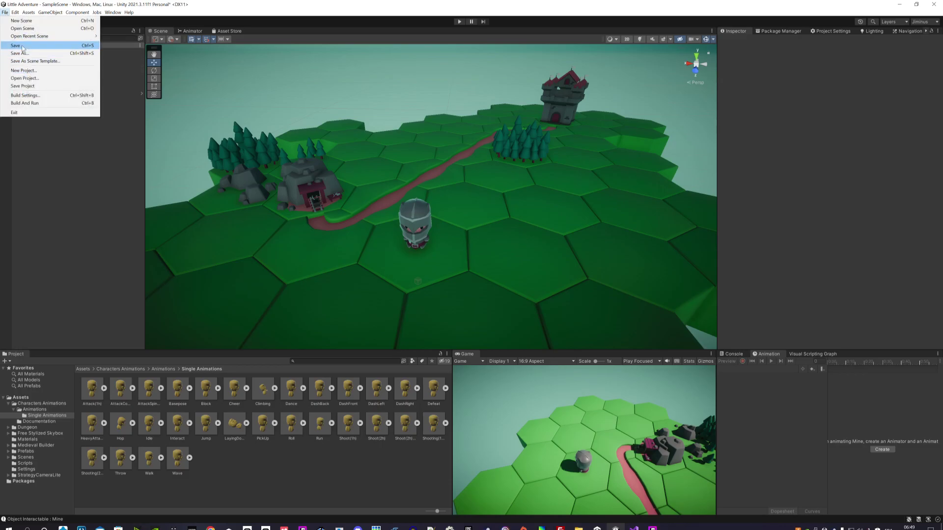
pyautogui.click(22, 46)
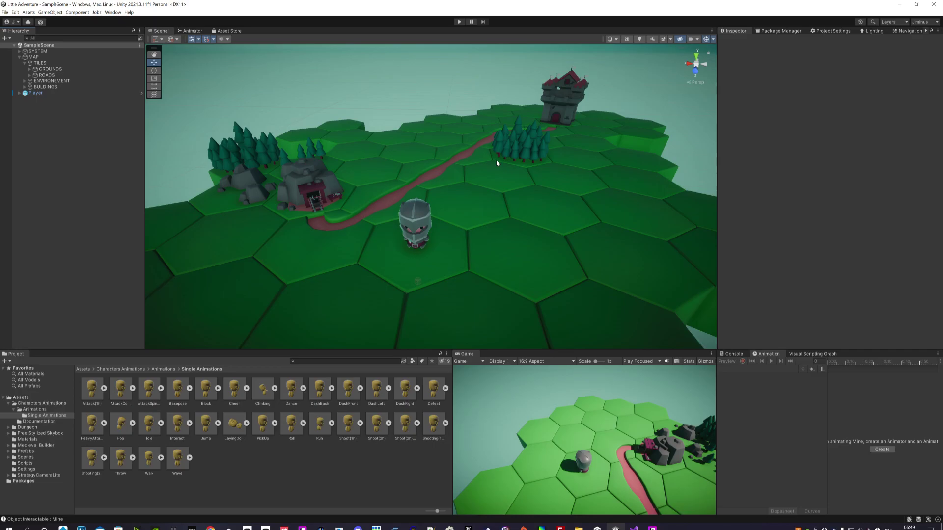
pyautogui.click(164, 370)
pyautogui.click(106, 370)
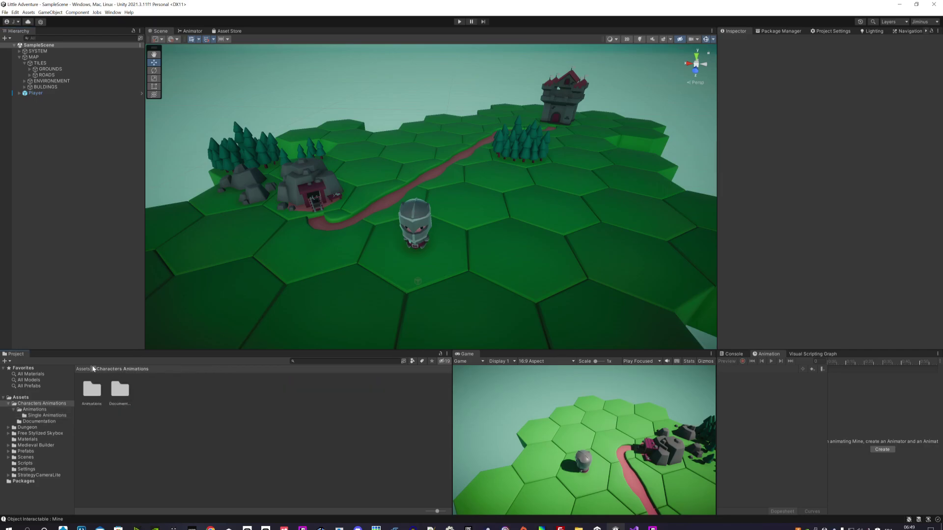
pyautogui.click(83, 370)
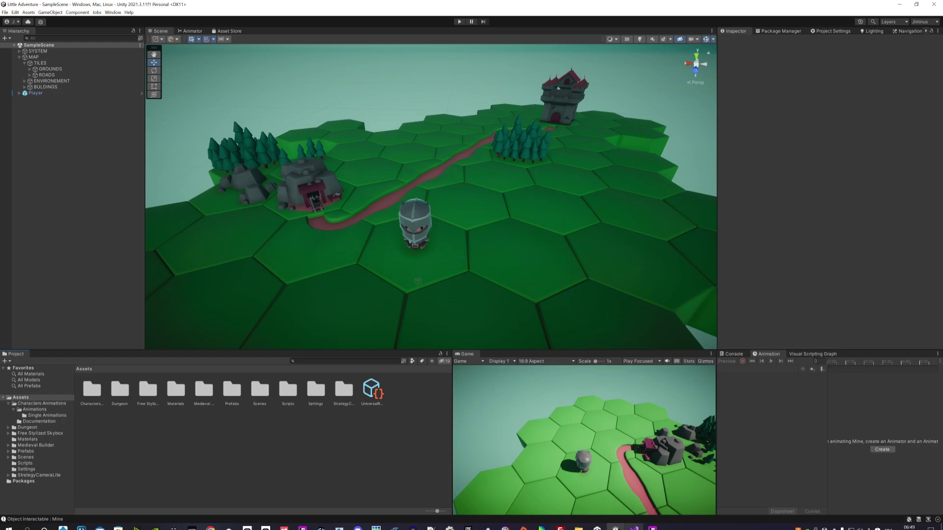
pyautogui.click(634, 529)
pyautogui.hotkey('shift', 'Left')
pyautogui.hotkey('shift', 'Left')
pyautogui.hotkey('shift', 'Left')
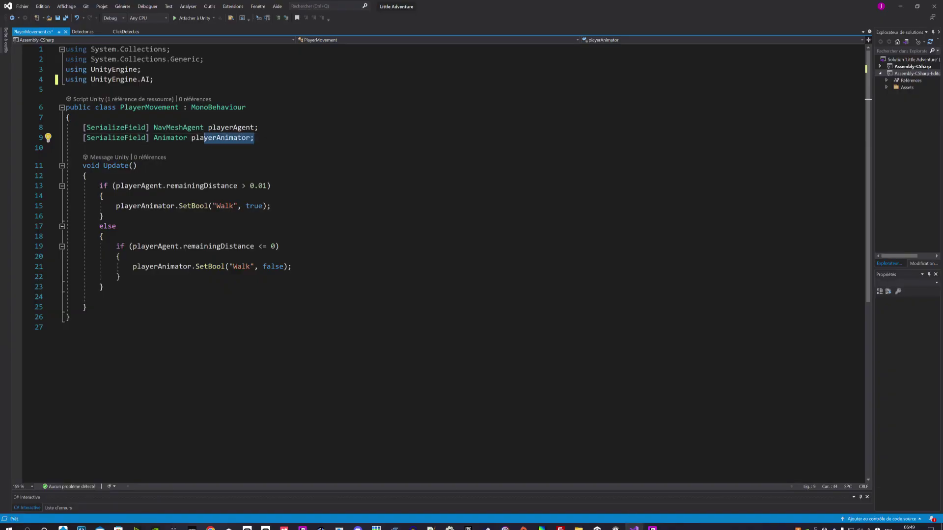
pyautogui.hotkey('shift', 'Left')
pyautogui.hotkey('shift', 'Left')
pyautogui.hotkey('shift', 'Left')
pyautogui.hotkey('shift', 'Left')
pyautogui.hotkey('shift', 'Left')
pyautogui.hotkey('shift', 'Left')
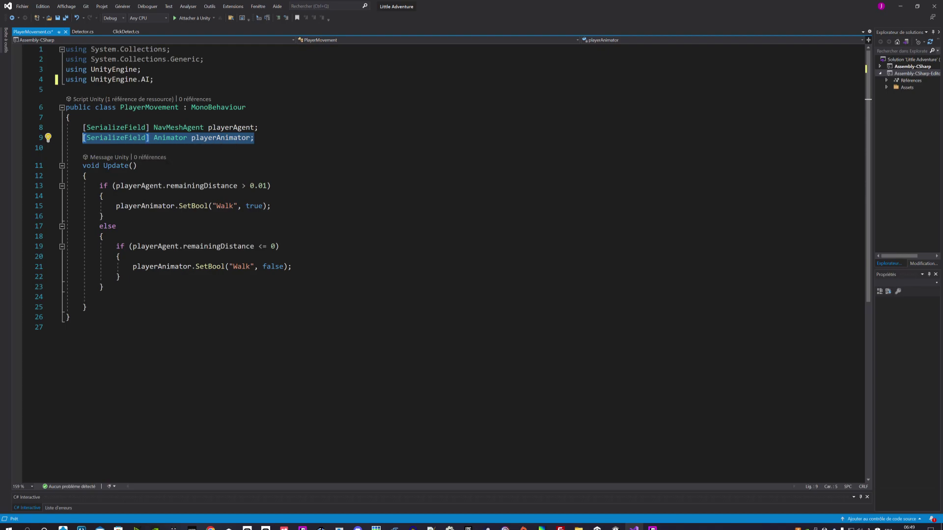
pyautogui.click(128, 165)
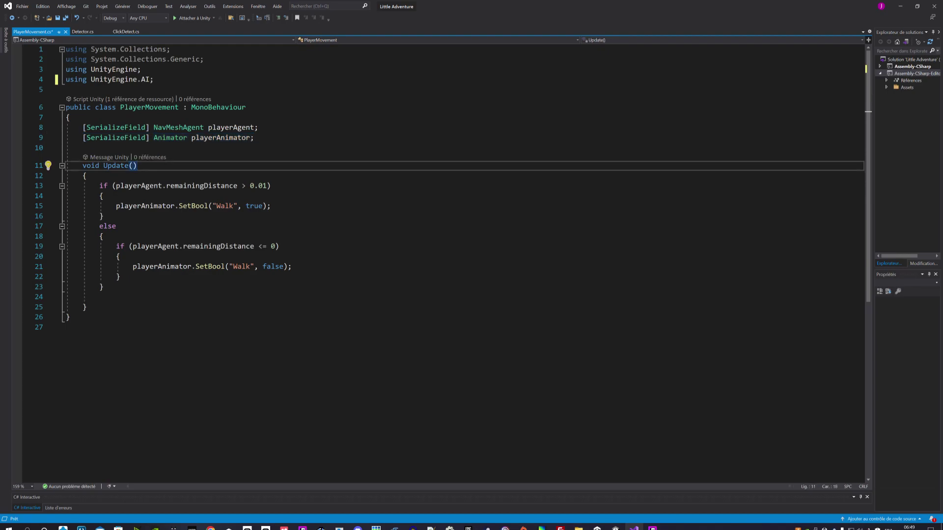
pyautogui.press('Home')
pyautogui.hotkey('shift', 'End')
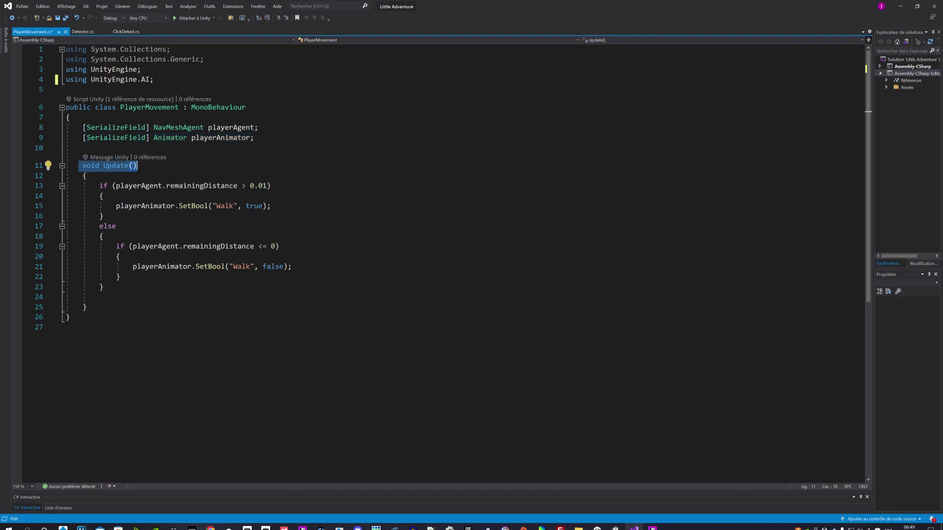
pyautogui.press('End')
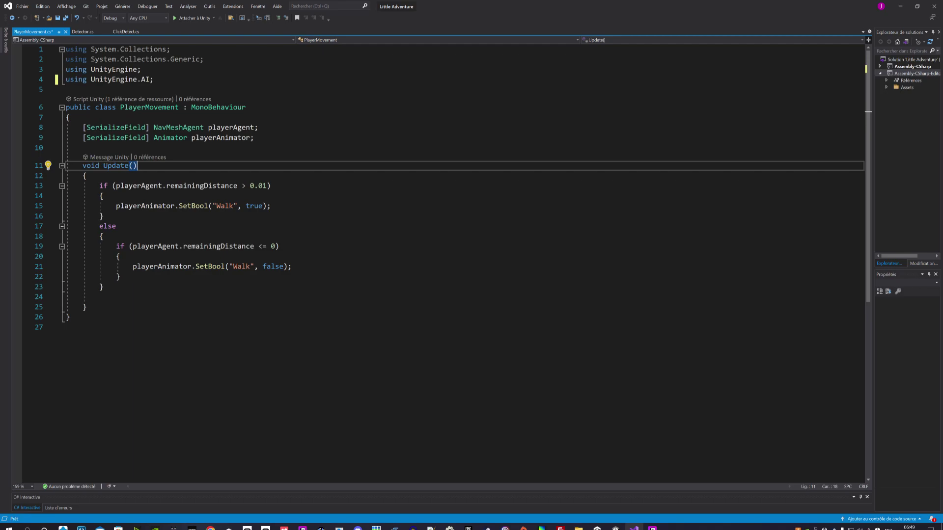
pyautogui.hotkey('shift', 'Home')
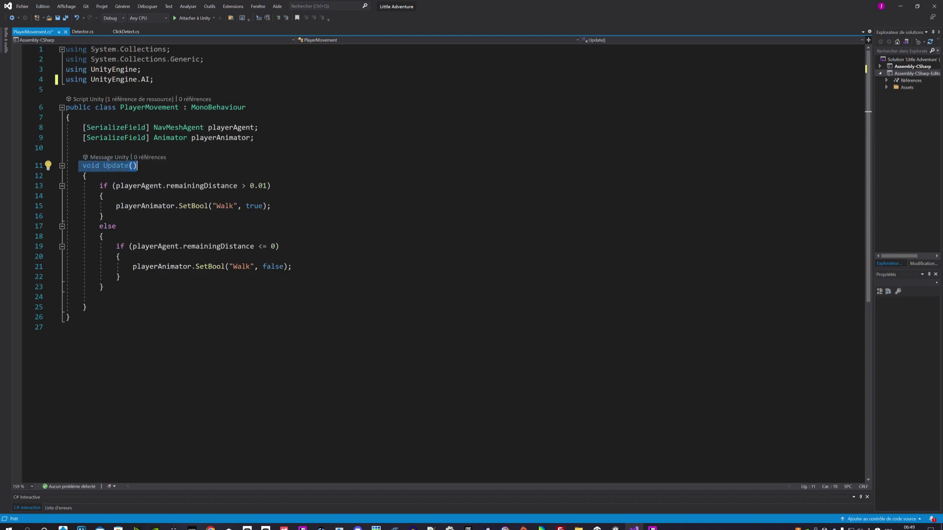
pyautogui.moveTo(124, 176)
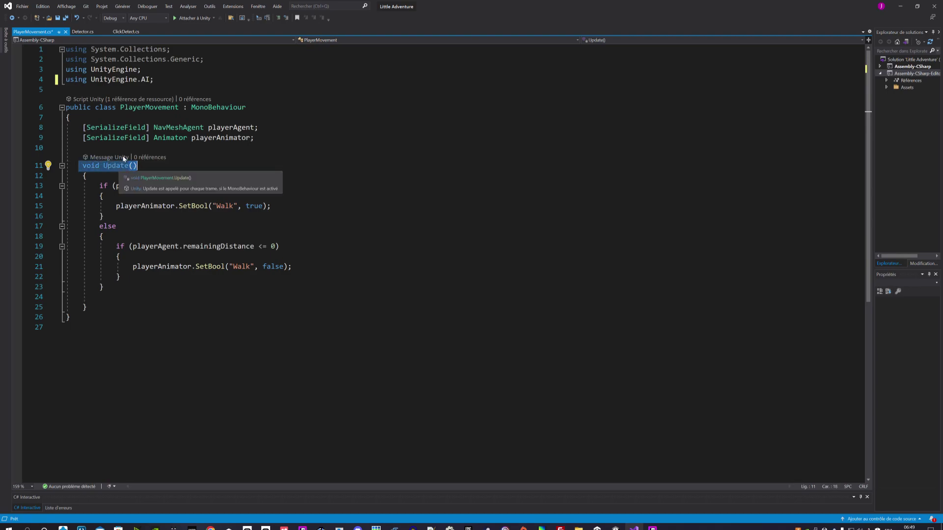
pyautogui.press('Right')
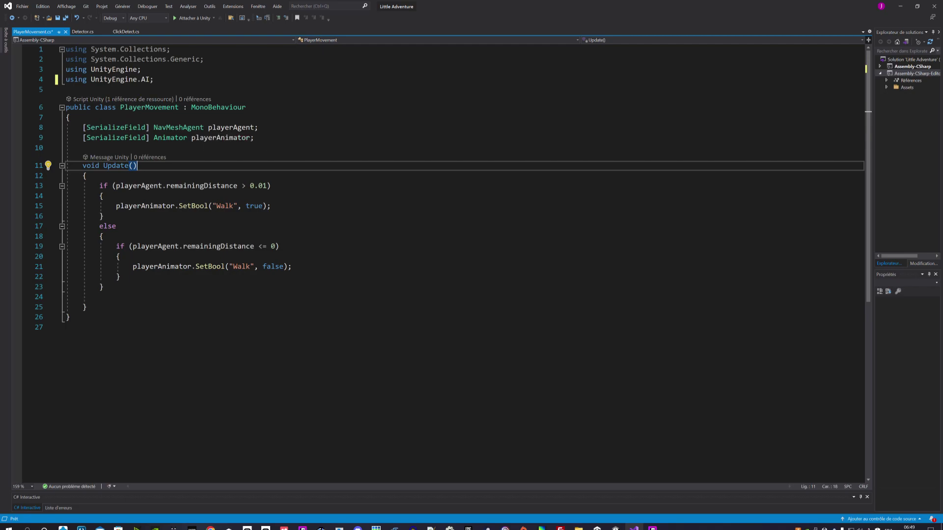
# Add 'private' before the NavMeshAgent and Animator fields on lines 8–9 and save PlayerMovement.cs
pyautogui.click(154, 127)
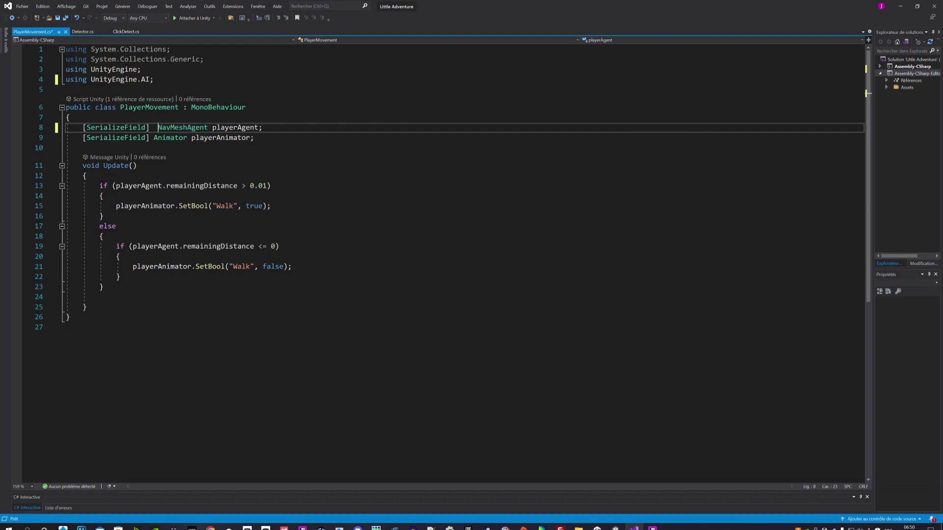
pyautogui.write('private')
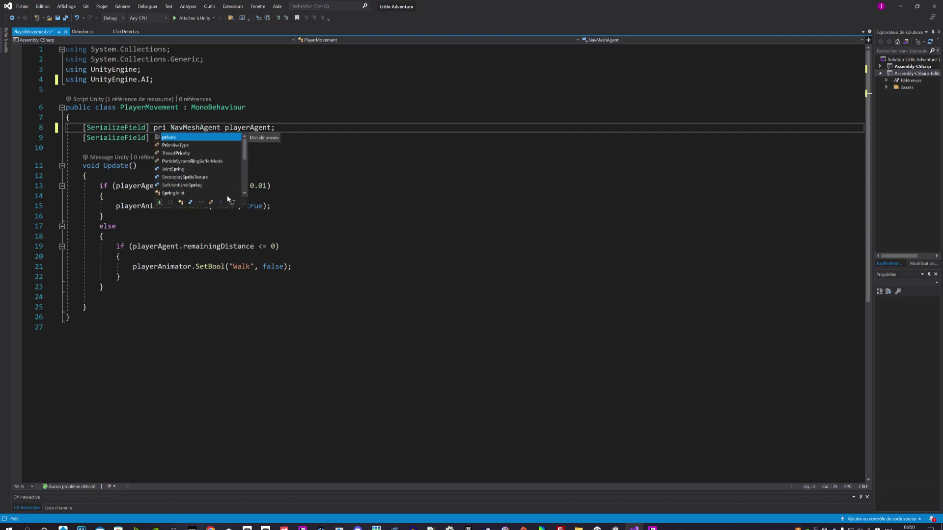
pyautogui.click(157, 138)
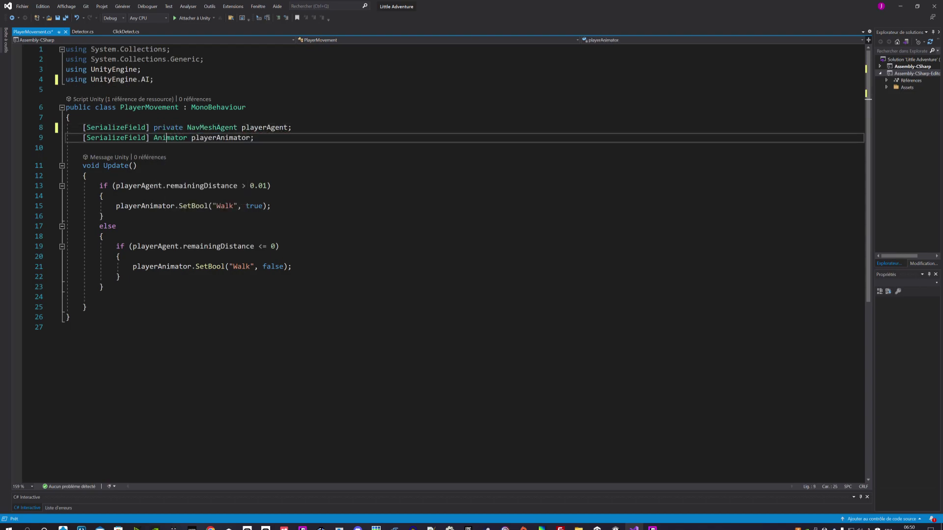
pyautogui.click(154, 137)
pyautogui.write('private')
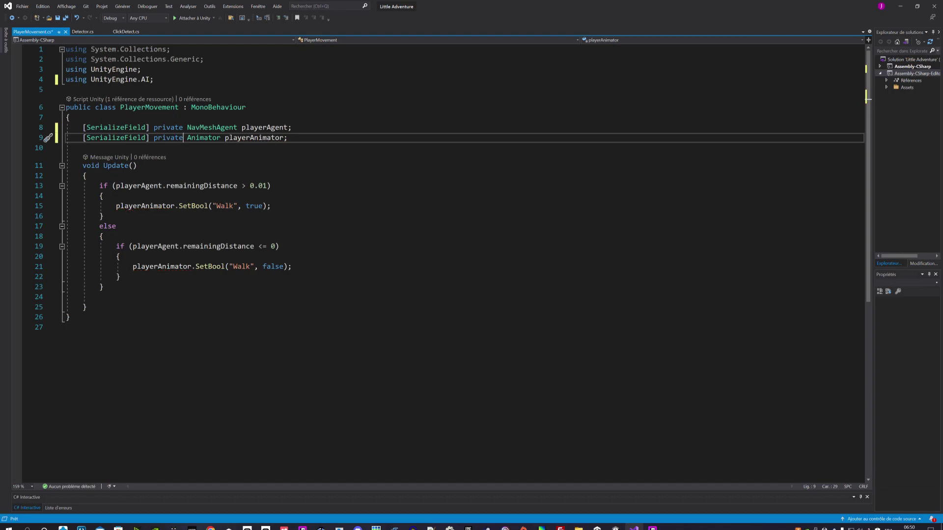
pyautogui.press('Down')
pyautogui.press('Down')
pyautogui.press('Down')
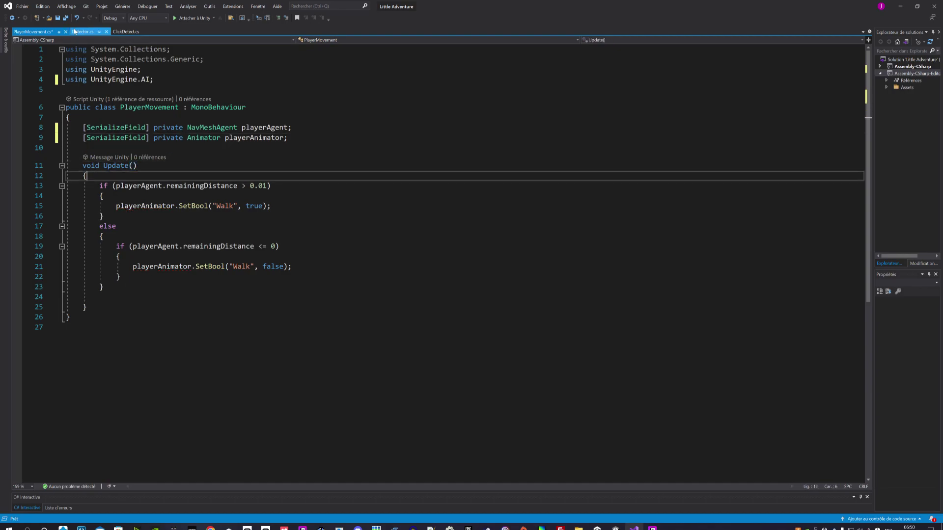
pyautogui.click(65, 18)
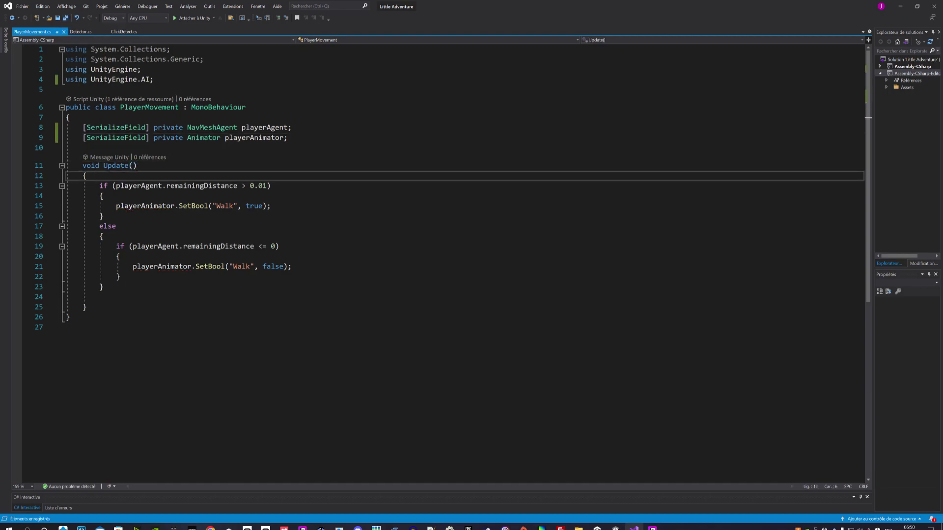
# Check the SerializeField info on line 8, then return to Unity
pyautogui.click(117, 128)
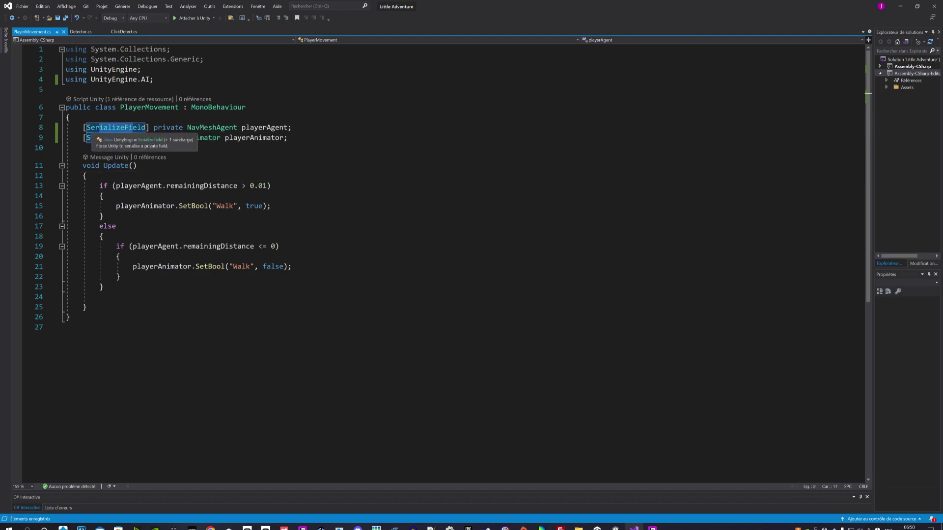
pyautogui.press('Left')
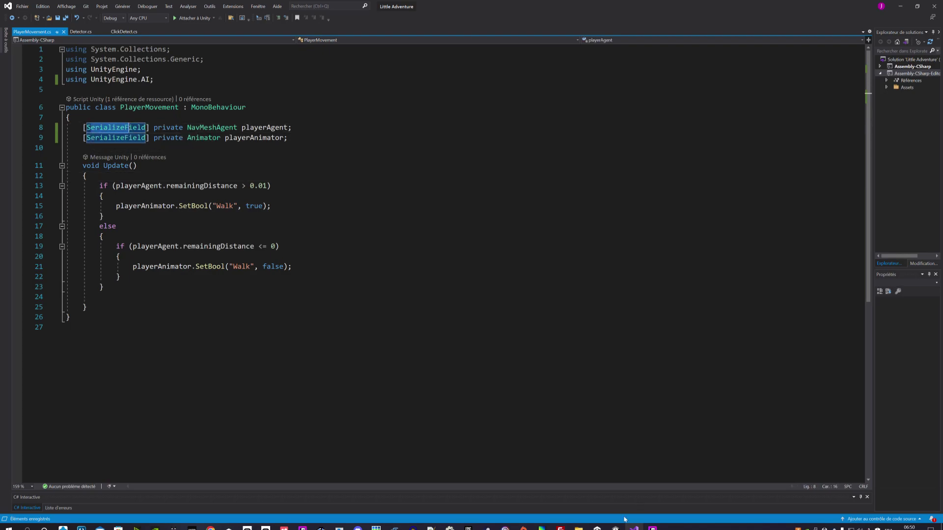
pyautogui.click(625, 525)
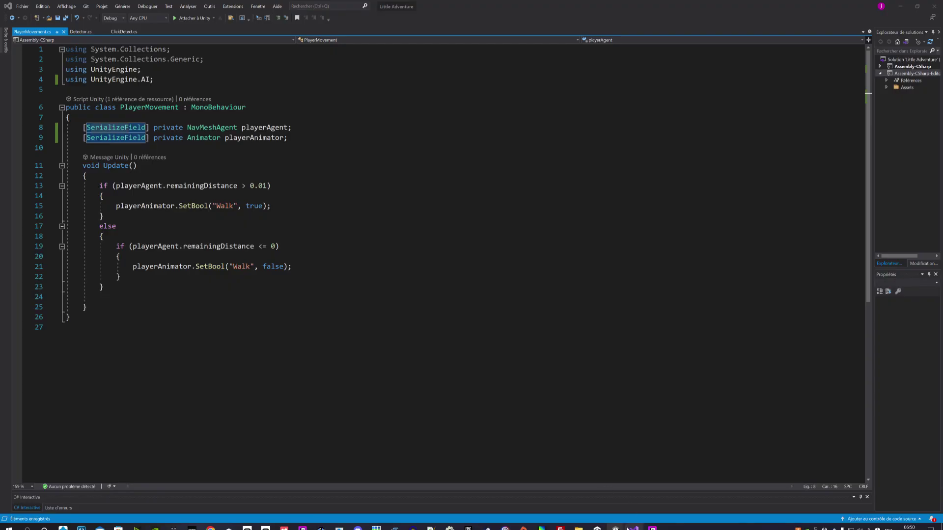
pyautogui.moveTo(615, 528)
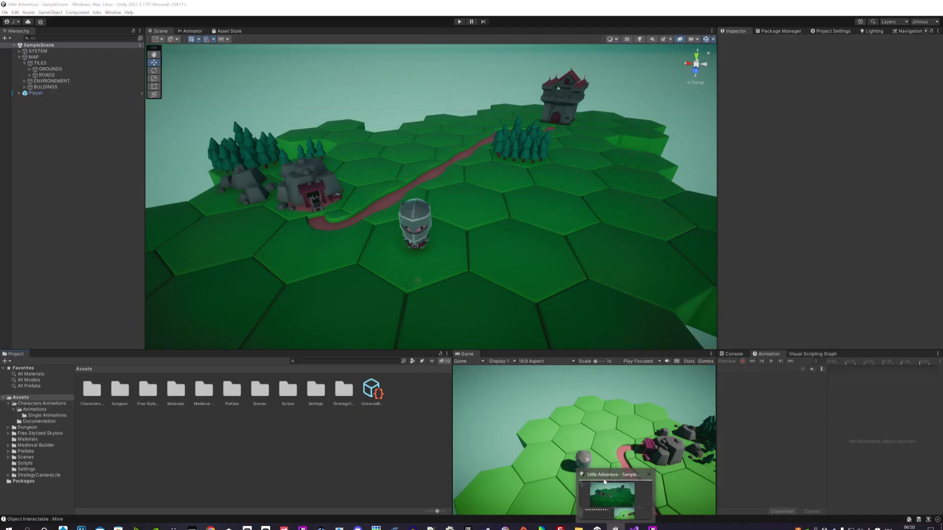
# Drag the Player onto Player Movement's Player Agent and Player Animator fields
pyautogui.click(604, 482)
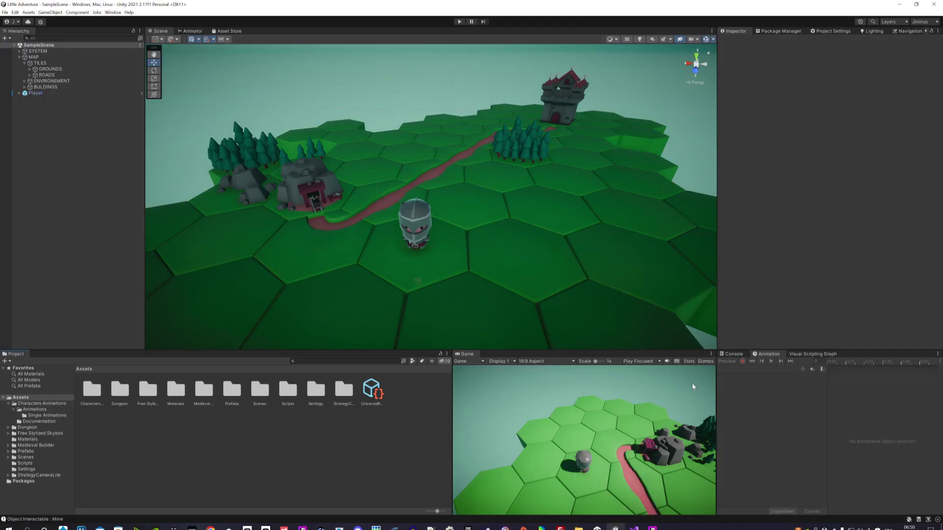
pyautogui.click(46, 93)
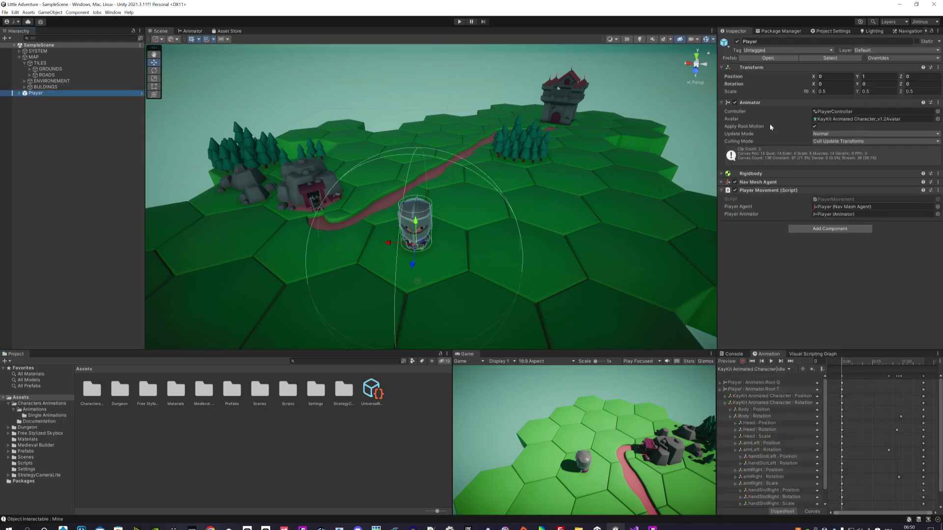
pyautogui.click(765, 193)
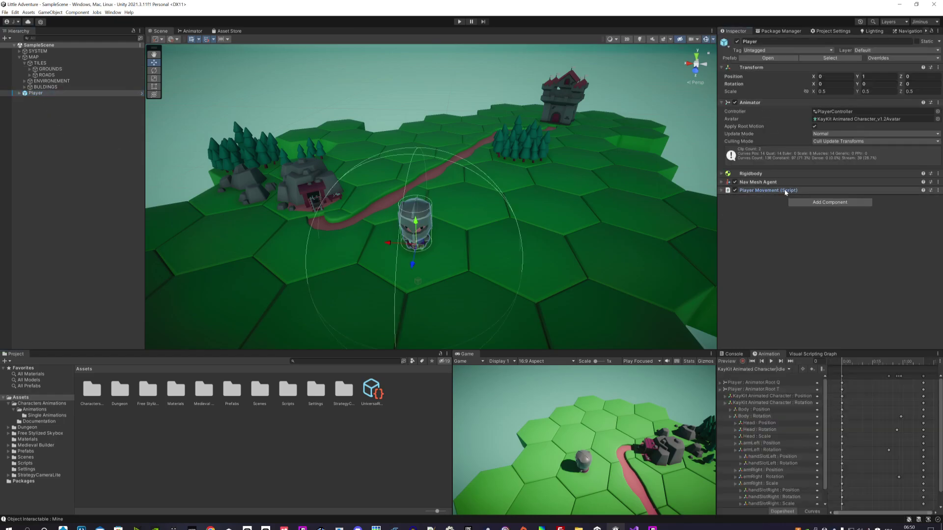
pyautogui.click(764, 193)
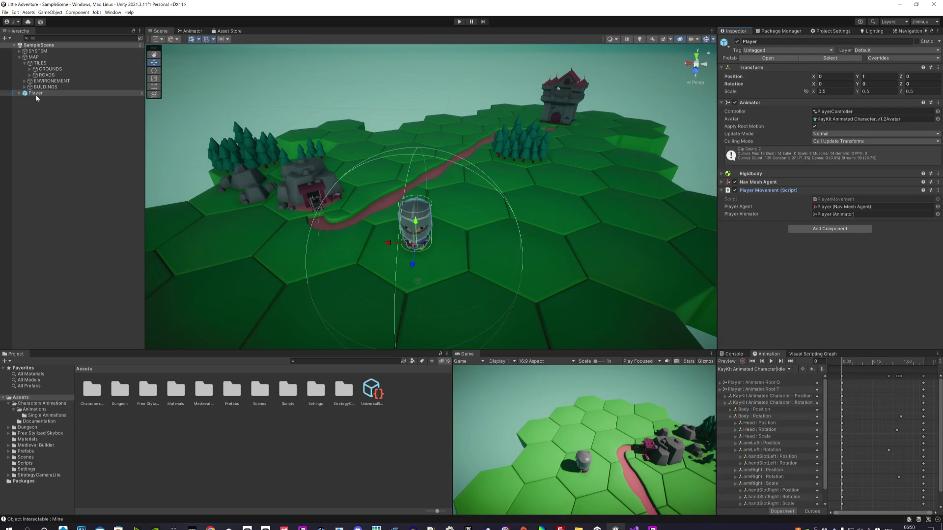
pyautogui.moveTo(35, 93); pyautogui.dragTo(827, 208)
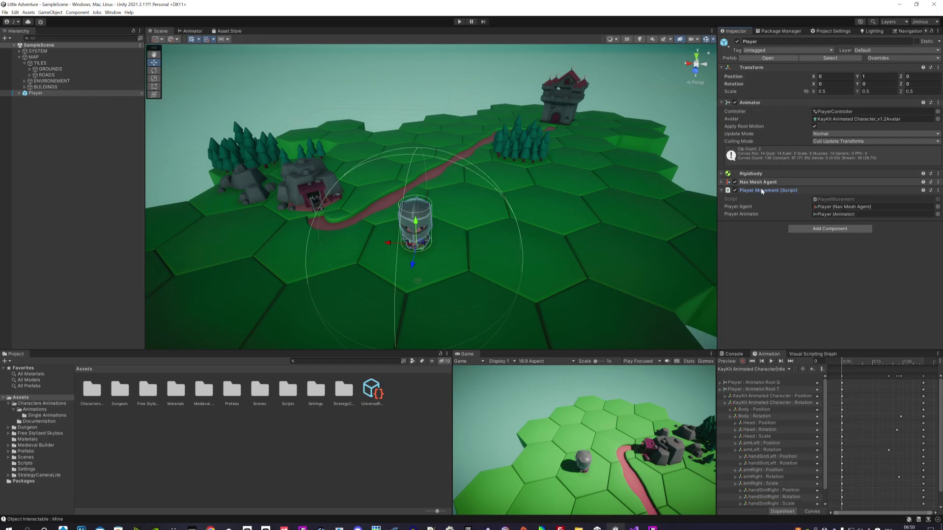
pyautogui.moveTo(43, 95); pyautogui.dragTo(834, 214)
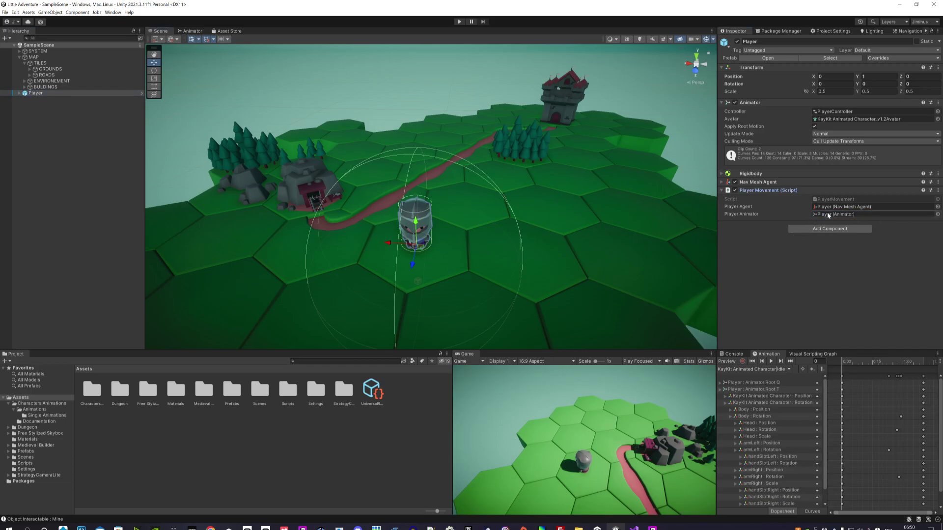
pyautogui.moveTo(800, 102); pyautogui.dragTo(834, 218)
pyautogui.moveTo(633, 528)
# Delete [SerializeField] from the playerAgent declaration on line 8, save, and switch back to Unity
pyautogui.click(634, 528)
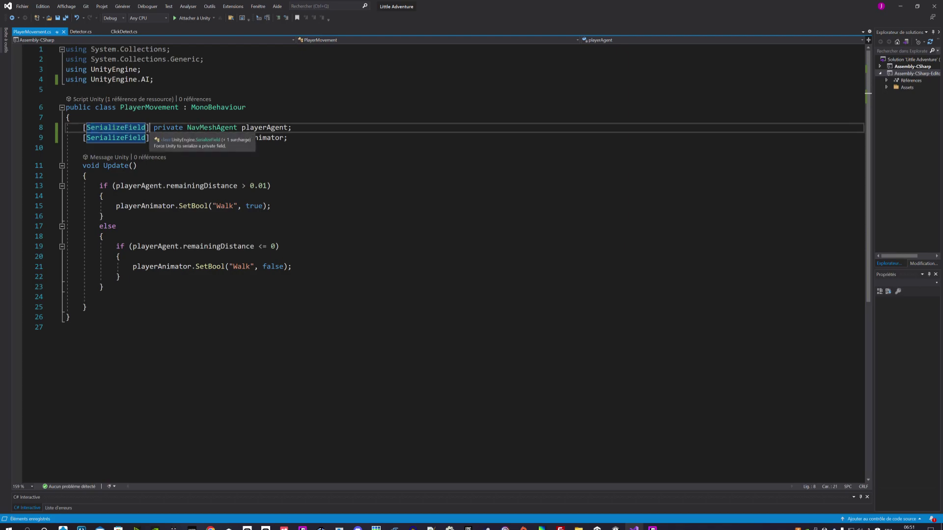
pyautogui.moveTo(149, 127); pyautogui.dragTo(84, 128)
pyautogui.hotkey('ctrl', 'c')
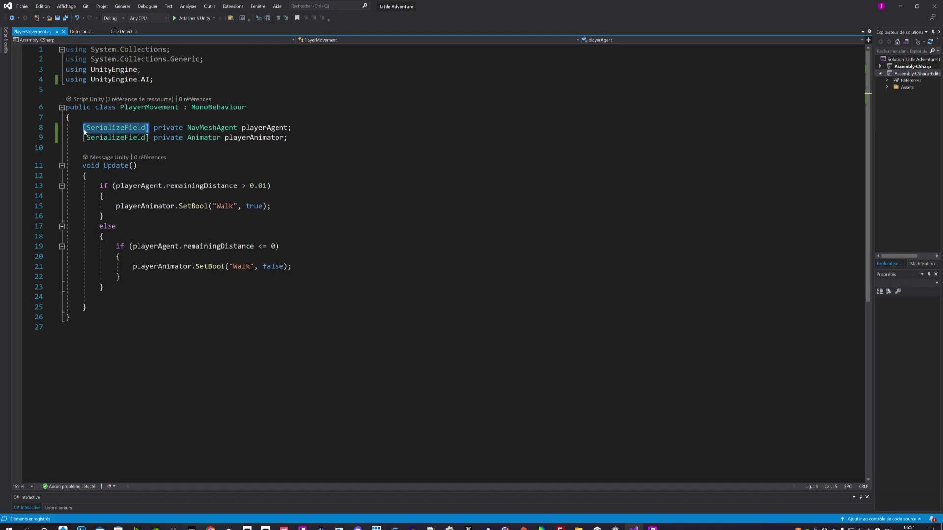
pyautogui.press('Delete')
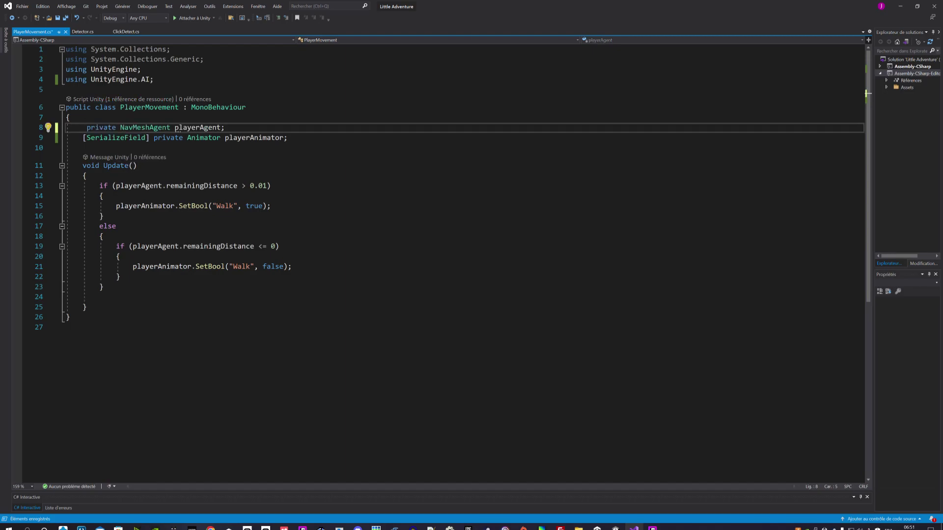
pyautogui.click(66, 18)
pyautogui.click(616, 528)
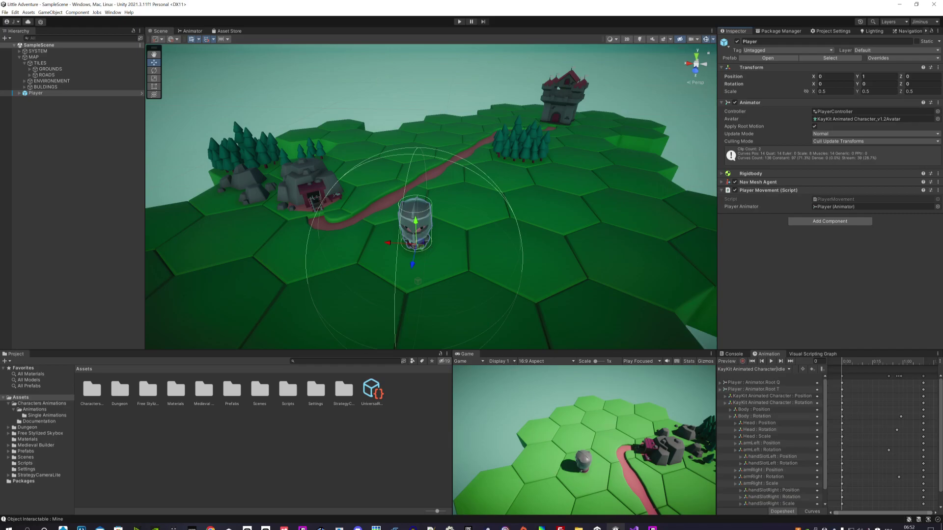
# Restore [SerializeField] on the playerAgent line in PlayerMovement.cs
pyautogui.moveTo(634, 528)
pyautogui.click(634, 491)
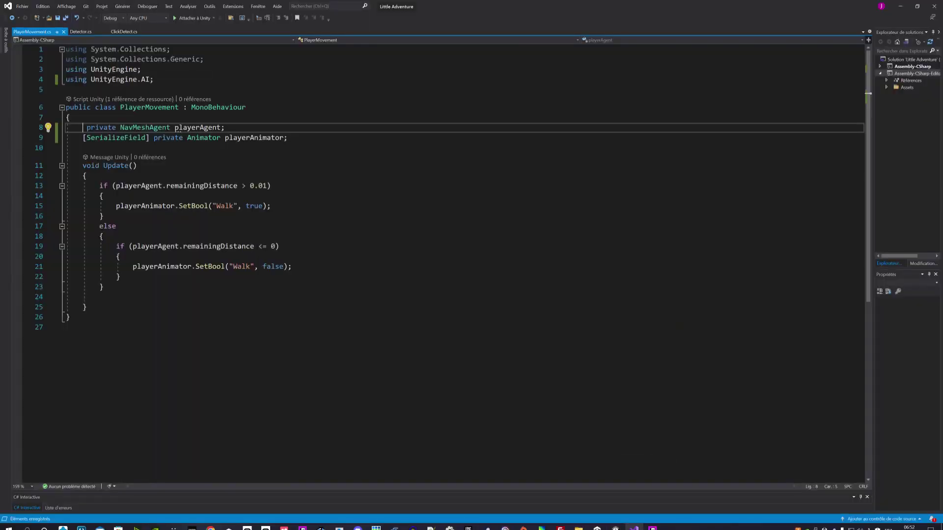
pyautogui.hotkey('ctrl', 'v')
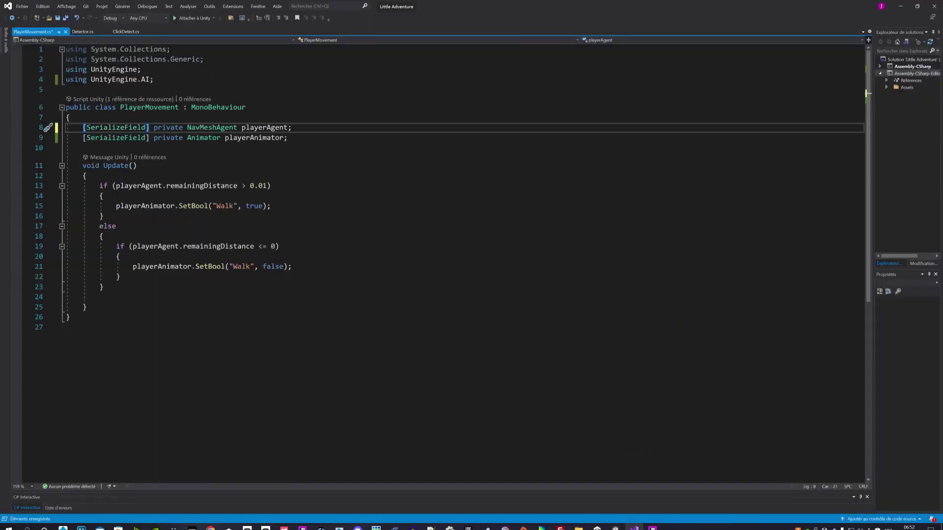
# Replace '[SerializeField] private' with 'public' on the playerAgent field and save the script
pyautogui.moveTo(182, 127); pyautogui.dragTo(82, 128)
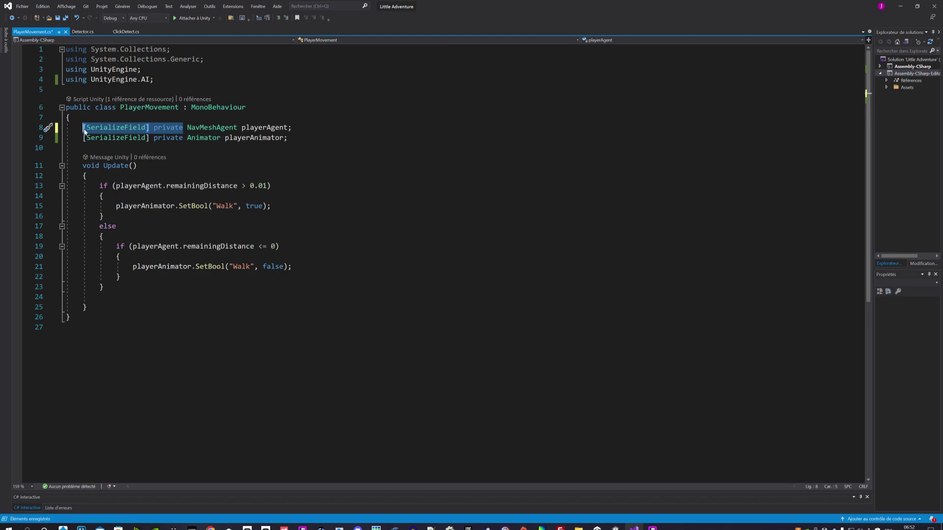
pyautogui.write('publi')
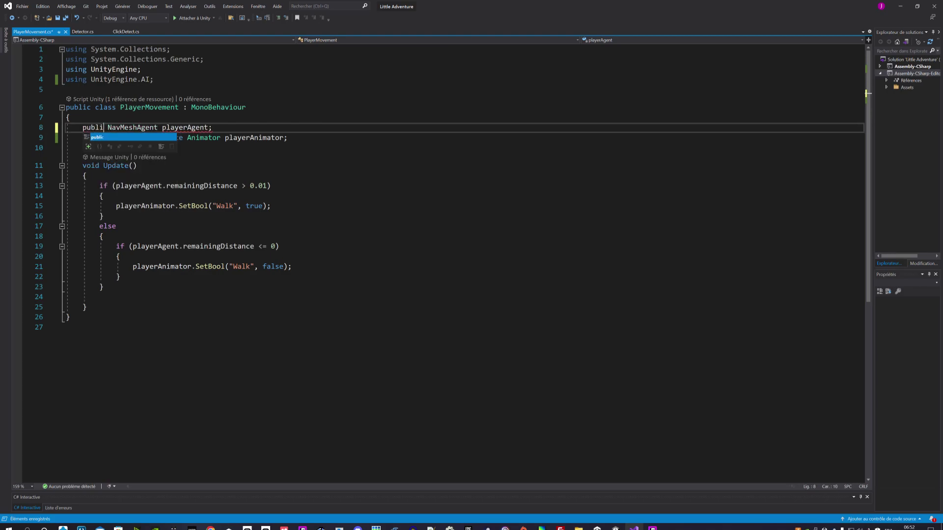
pyautogui.write('c')
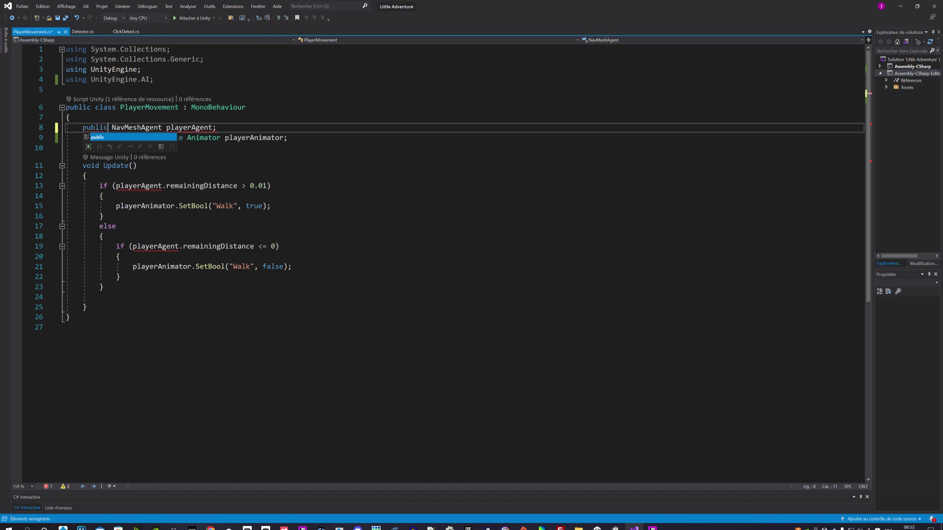
pyautogui.click(83, 147)
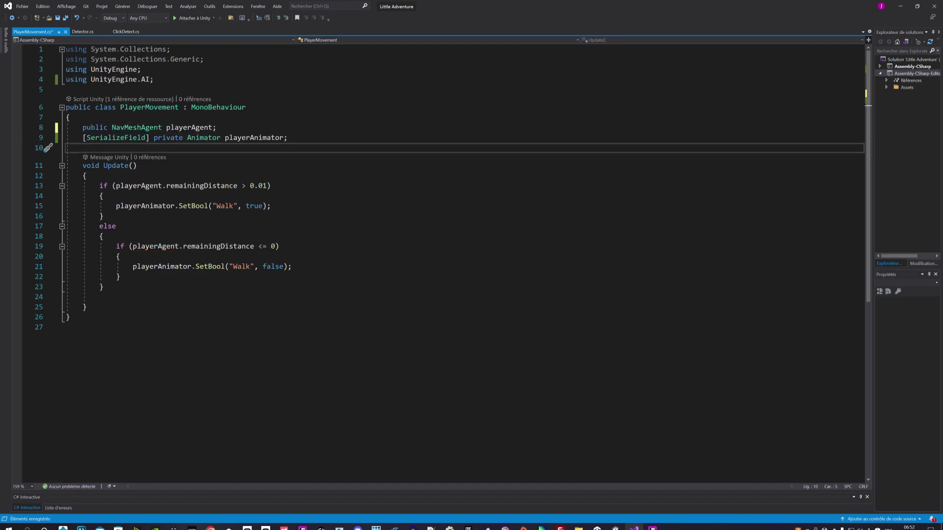
pyautogui.click(66, 18)
pyautogui.click(112, 127)
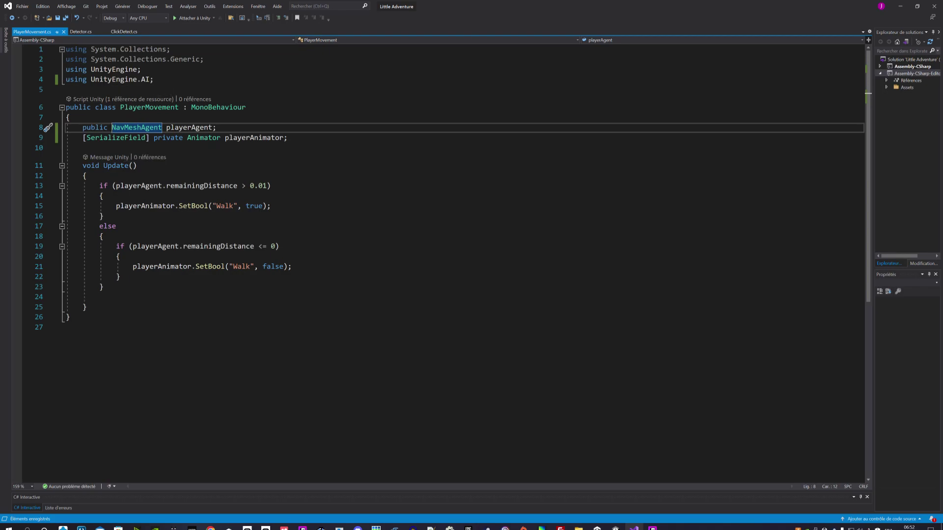
pyautogui.click(616, 528)
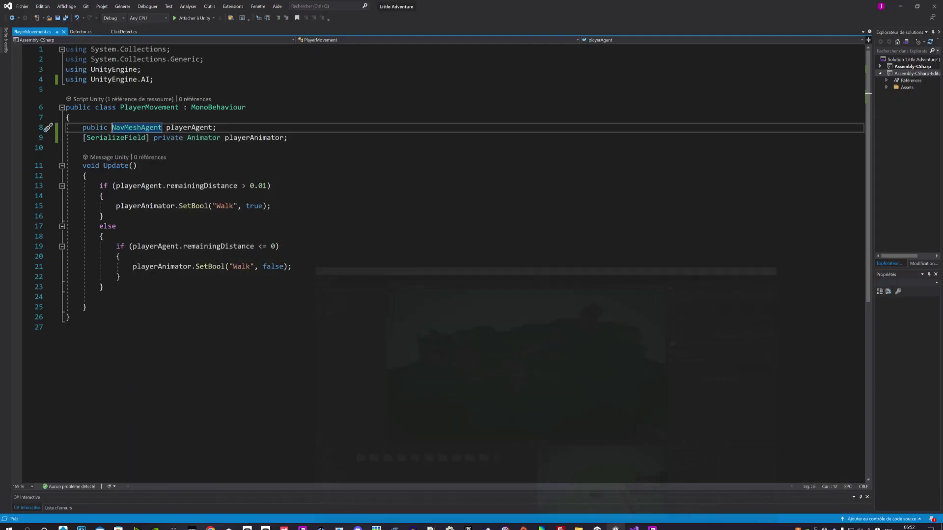
# Check that the Player Movement component in Unity now shows the Player Agent field
pyautogui.click(616, 494)
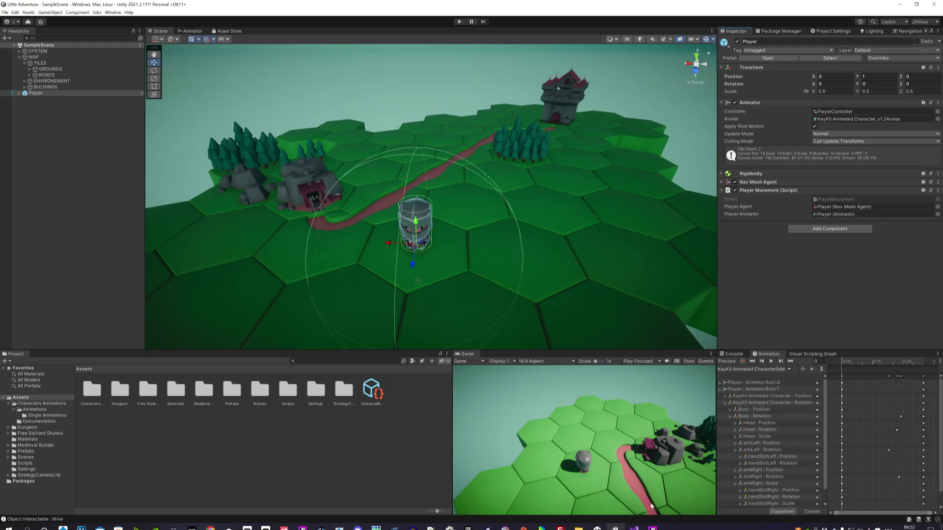
pyautogui.moveTo(634, 528)
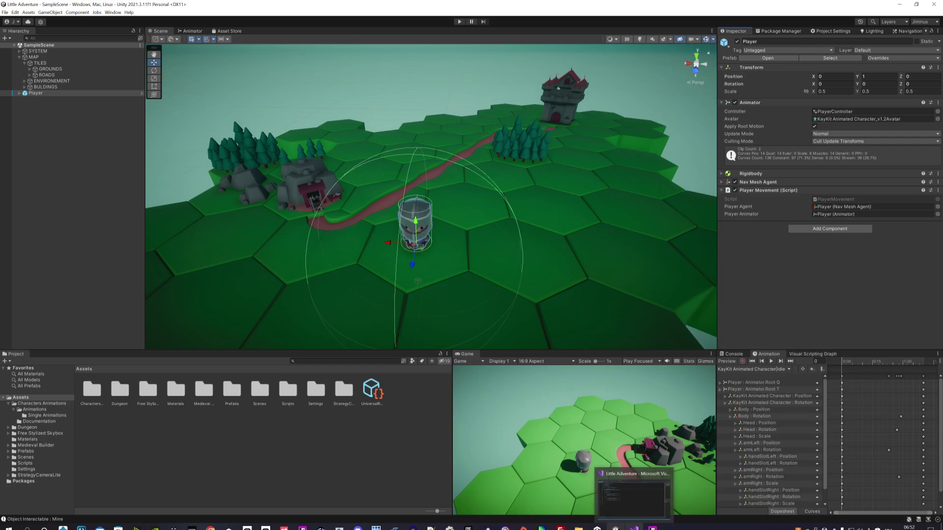
pyautogui.click(634, 493)
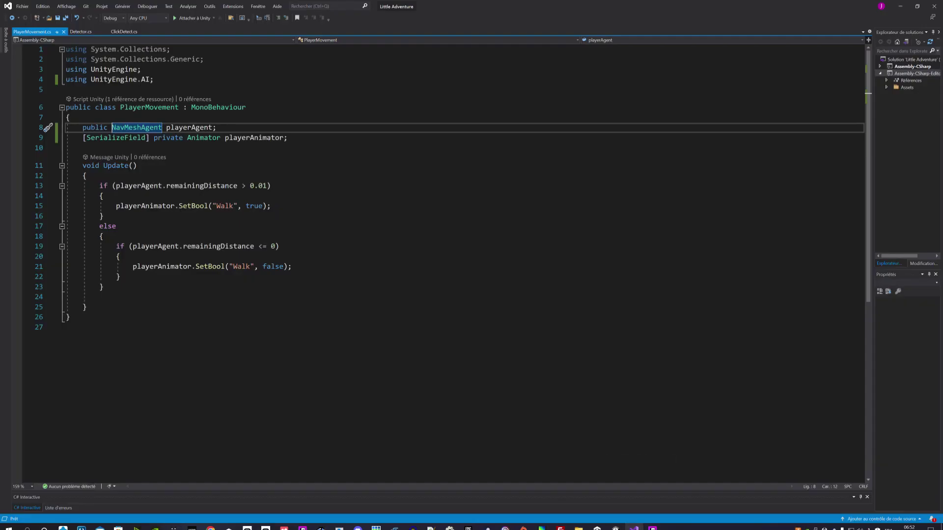
# Copy '[SerializeField] private' from line 9 and paste it over 'public' on line 8
pyautogui.click(183, 138)
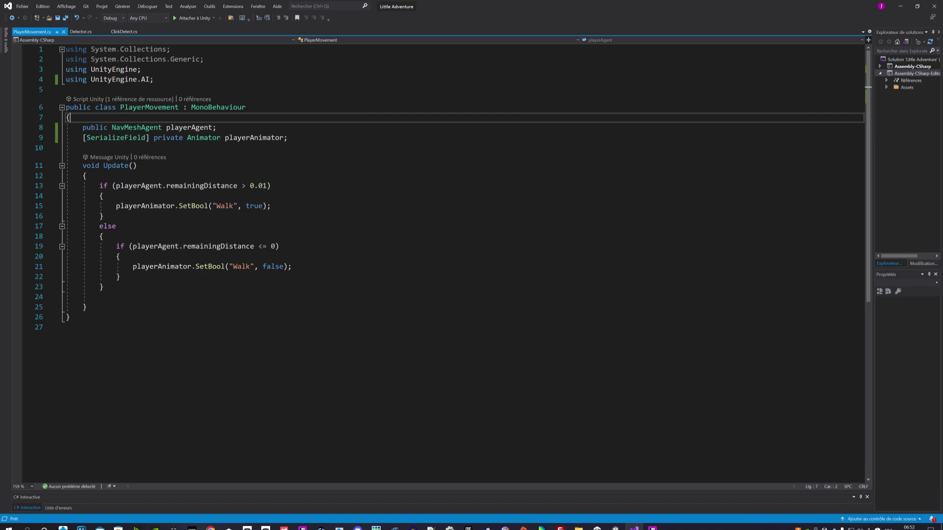
pyautogui.hotkey('ctrl', 'shift', 'Left')
pyautogui.hotkey('ctrl', 'shift', 'Left')
pyautogui.hotkey('ctrl', 'shift', 'Left')
pyautogui.hotkey('ctrl', 'shift', 'Left')
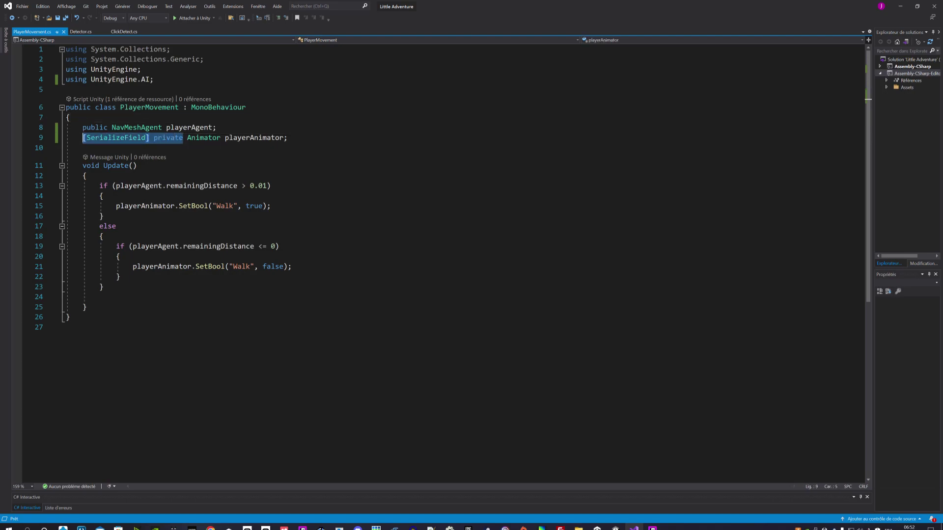
pyautogui.hotkey('ctrl', 'c')
pyautogui.press('Up')
pyautogui.hotkey('ctrl', 'shift', 'Right')
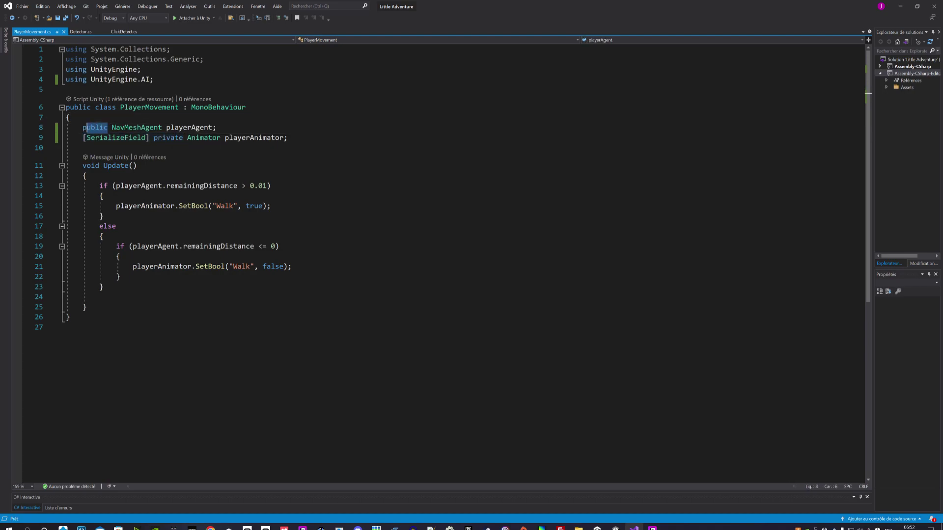
pyautogui.hotkey('ctrl', 'v')
pyautogui.click(137, 165)
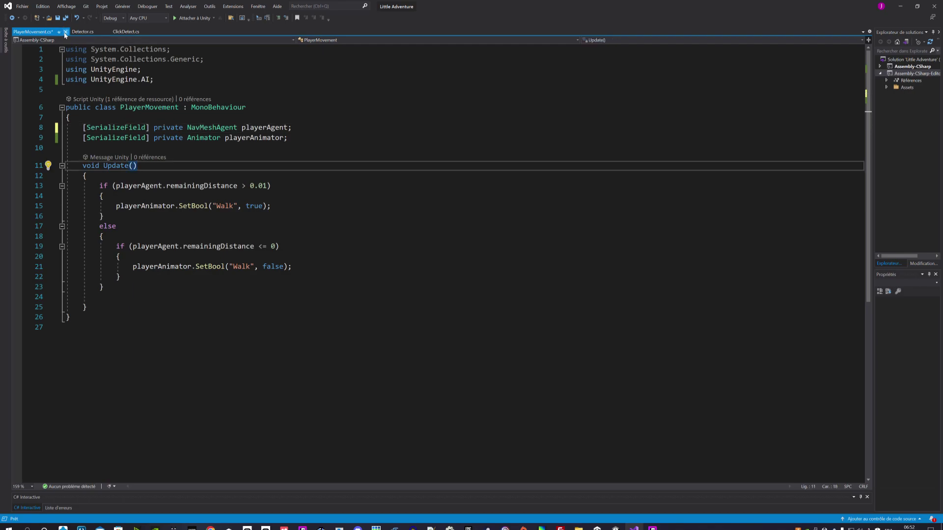
# Save PlayerMovement.cs and highlight the Update method signature
pyautogui.click(58, 18)
pyautogui.click(270, 186)
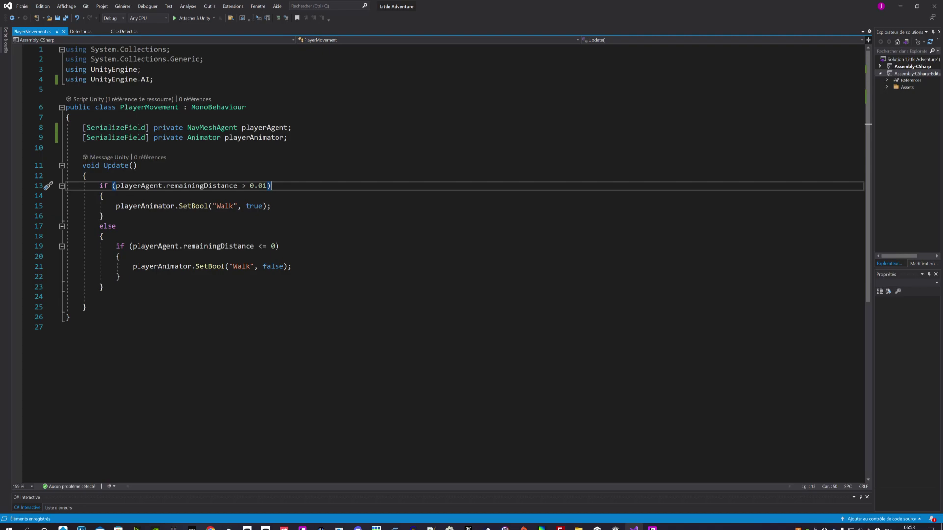
pyautogui.moveTo(248, 138)
pyautogui.click(129, 165)
pyautogui.click(138, 166)
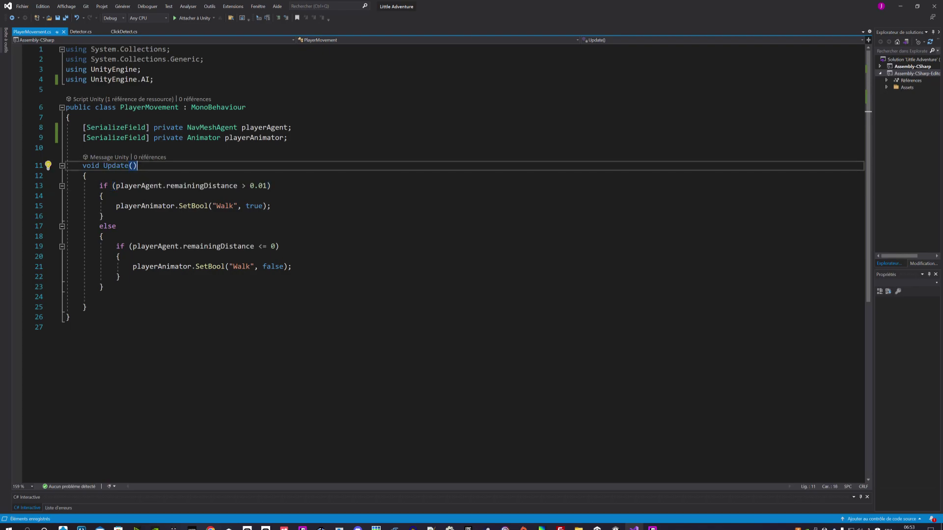
pyautogui.moveTo(86, 165); pyautogui.dragTo(137, 166)
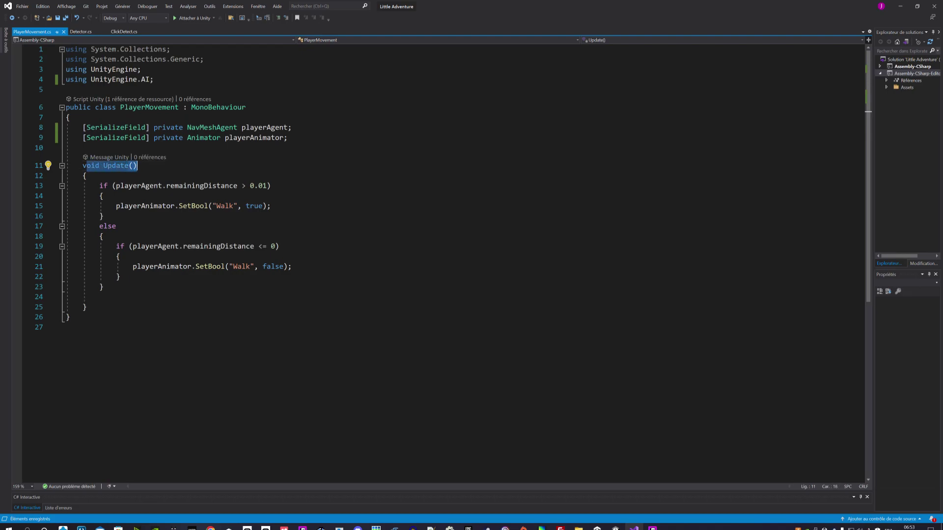
pyautogui.click(138, 166)
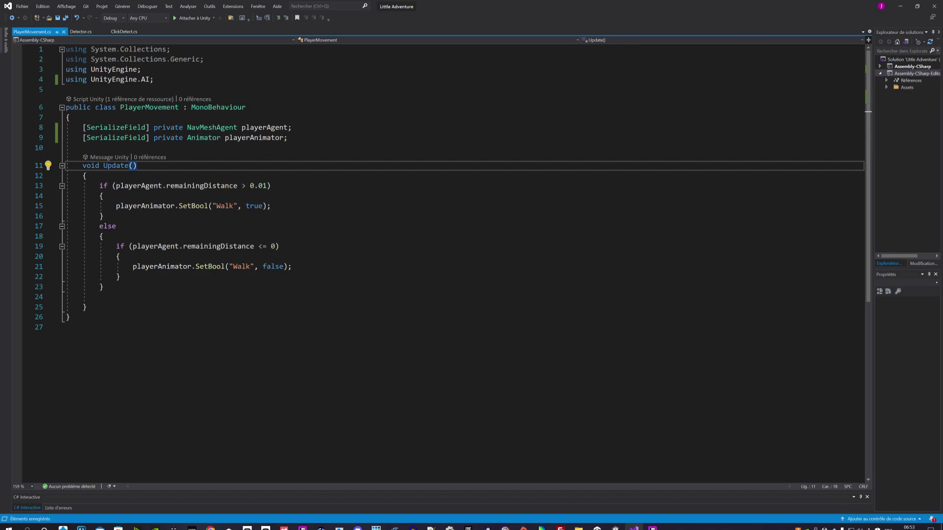
# Highlight playerAgent and remainingDistance in the line 13 walking condition
pyautogui.click(271, 186)
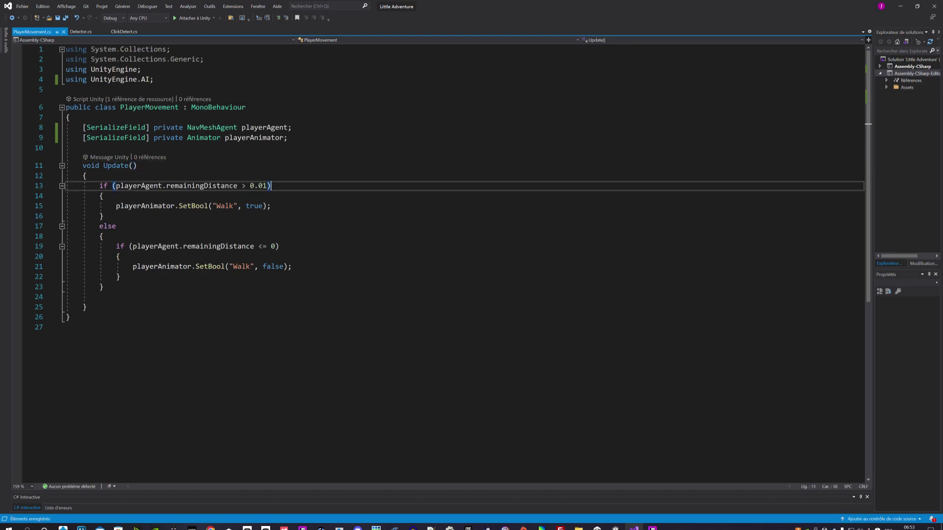
pyautogui.press('Up')
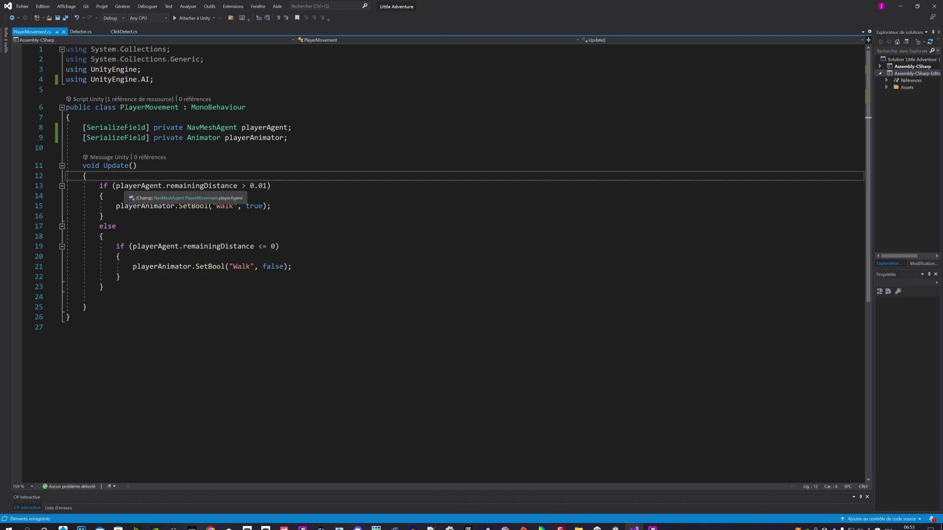
pyautogui.click(117, 186)
pyautogui.moveTo(117, 186); pyautogui.dragTo(163, 187)
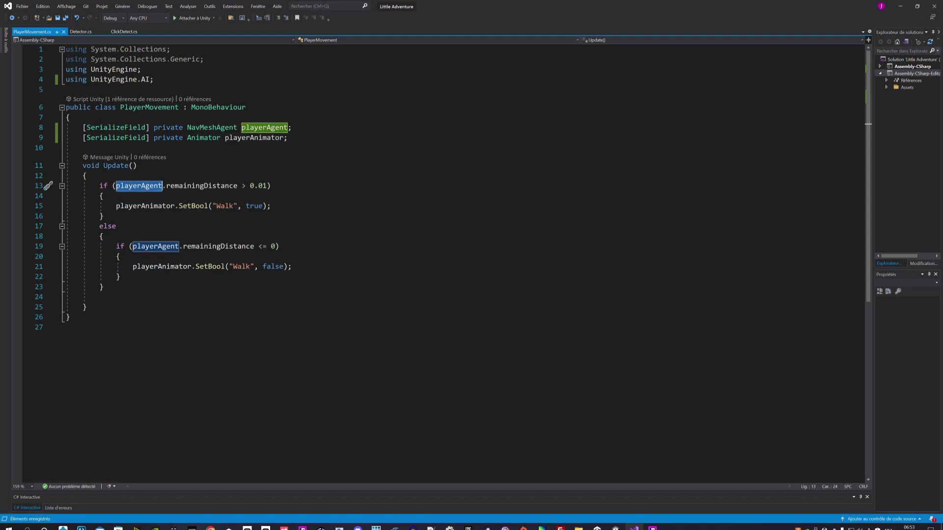
pyautogui.click(166, 186)
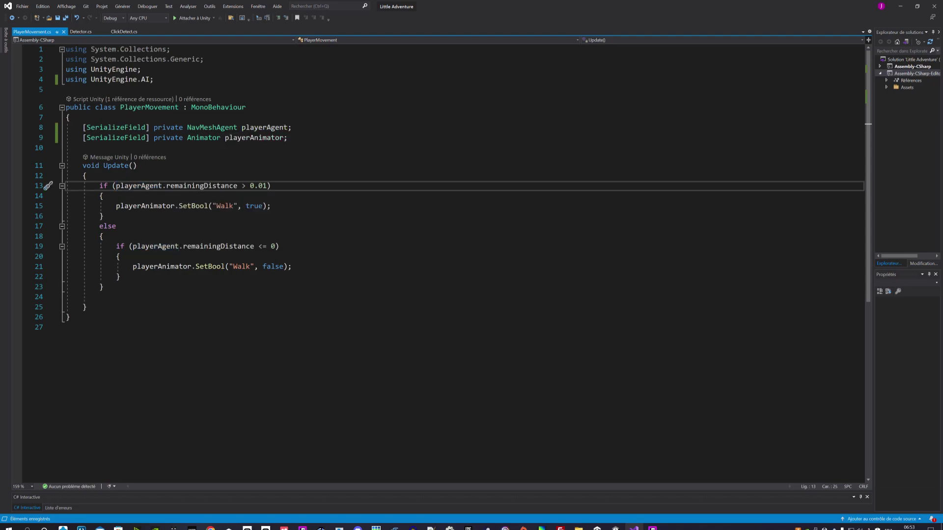
pyautogui.moveTo(162, 186); pyautogui.dragTo(238, 185)
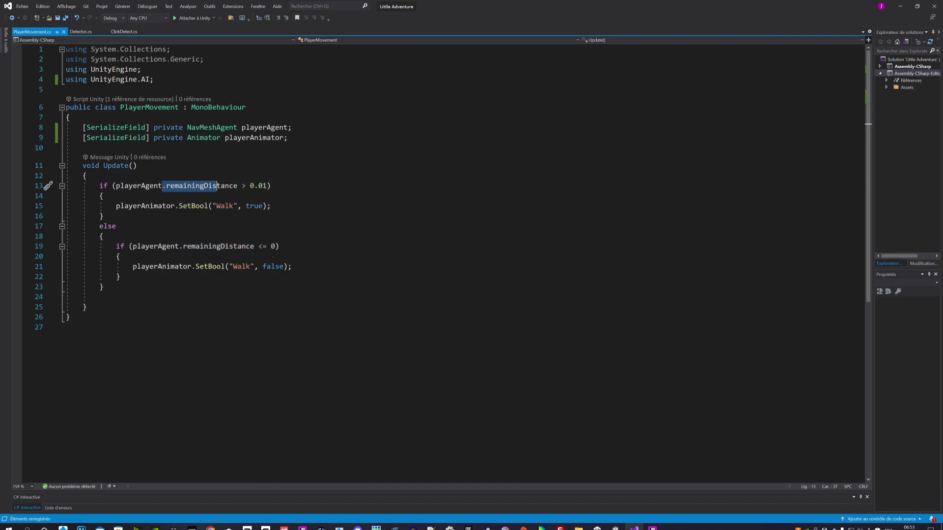
pyautogui.moveTo(238, 185)
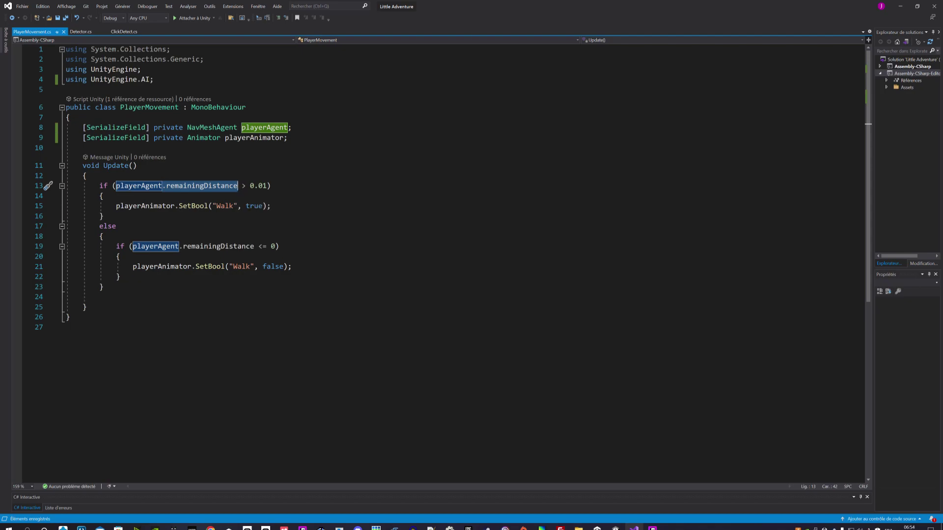
# Re-enter remainingDistance from IntelliSense in the line 13 condition, then review the playerAnimator calls
pyautogui.press('BackSpace')
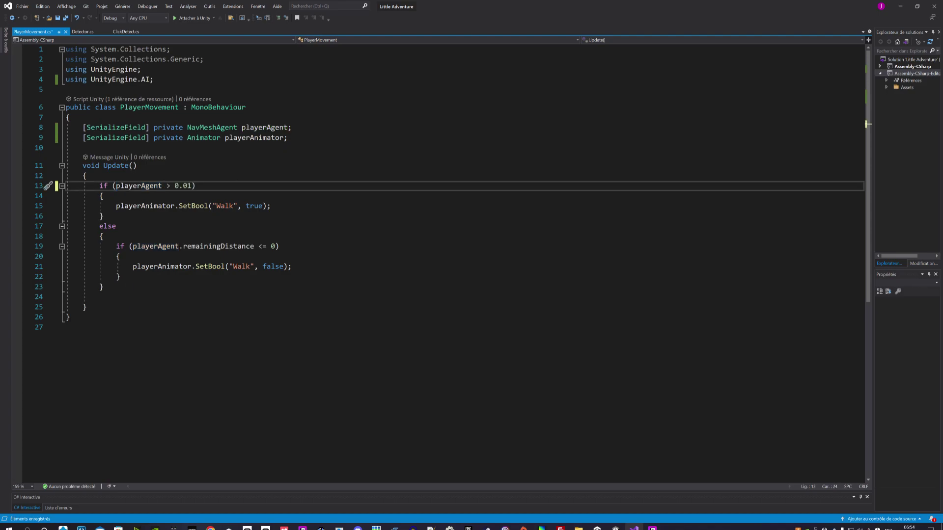
pyautogui.hotkey('ctrl', 'space')
pyautogui.press('pageup')
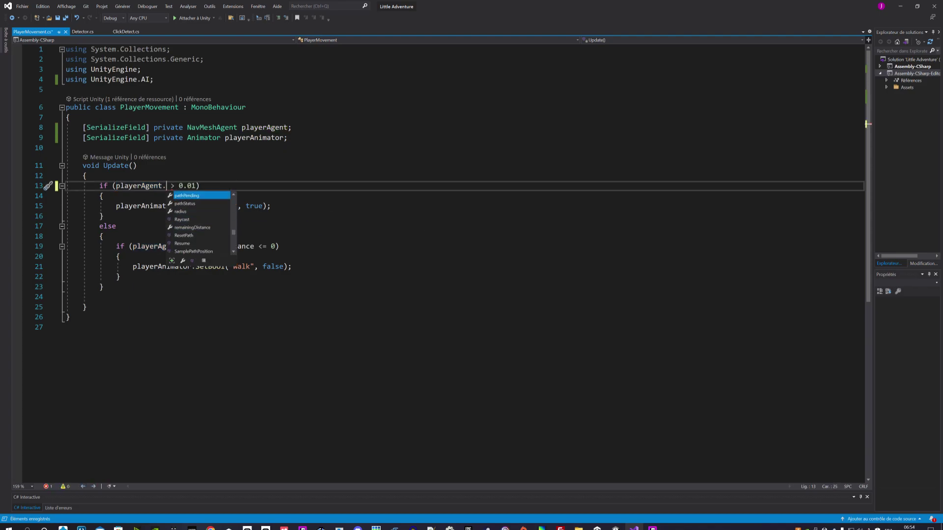
pyautogui.press('pageup')
pyautogui.press('pageup')
pyautogui.press('pageup')
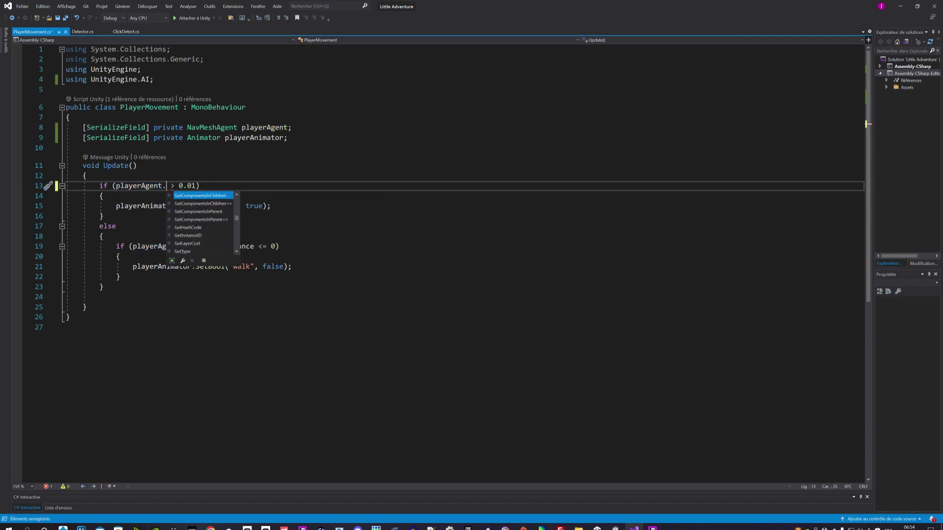
pyautogui.press('pageup')
pyautogui.press('pageup')
pyautogui.press('pageup')
pyautogui.press('pageup')
pyautogui.press('Down')
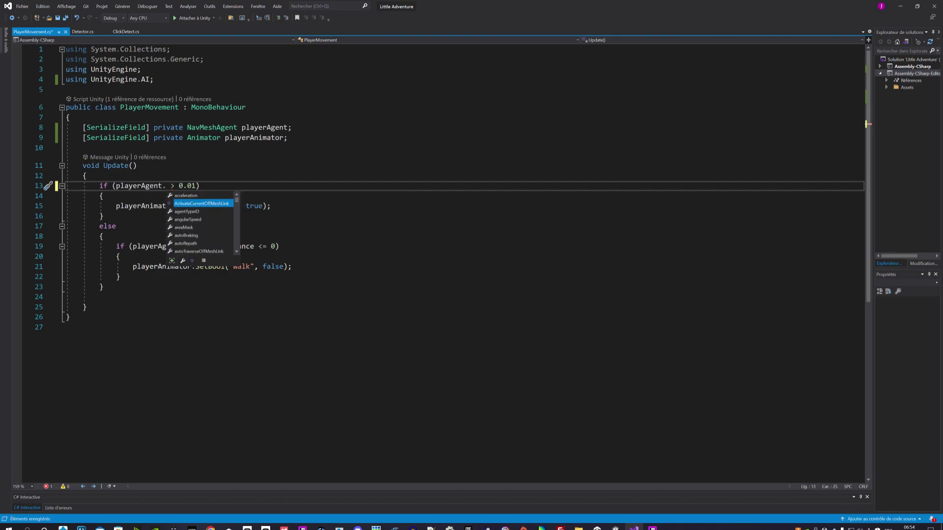
pyautogui.press('pagedown')
pyautogui.press('pagedown')
pyautogui.press('pagedown')
pyautogui.press('pagedown')
pyautogui.press('pagedown')
pyautogui.press('pagedown')
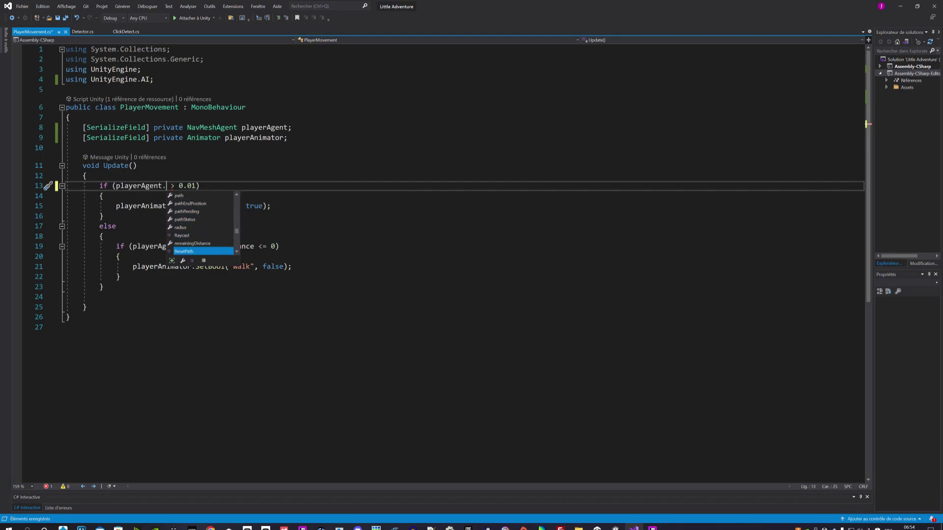
pyautogui.press('pagedown')
pyautogui.press('pagedown')
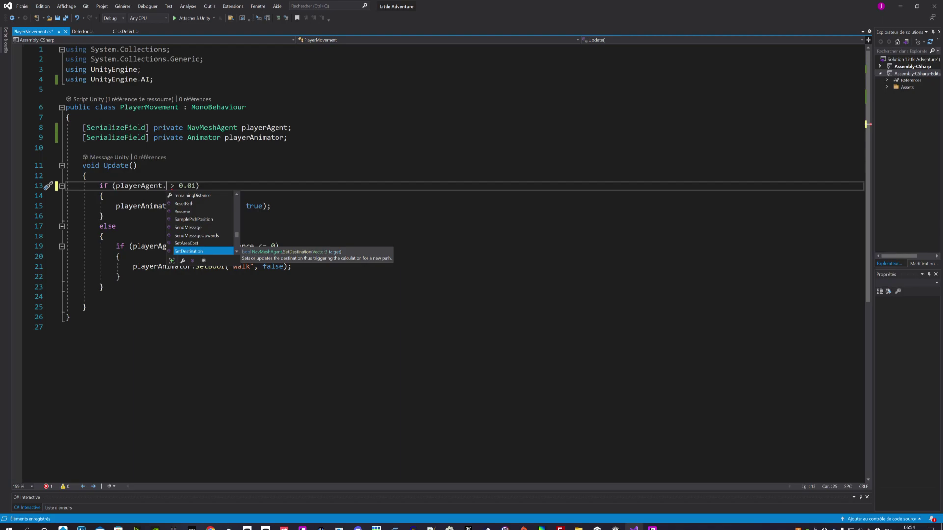
pyautogui.press('pagedown')
pyautogui.press('pagedown')
pyautogui.press('pagedown')
pyautogui.press('Down')
pyautogui.press('Down')
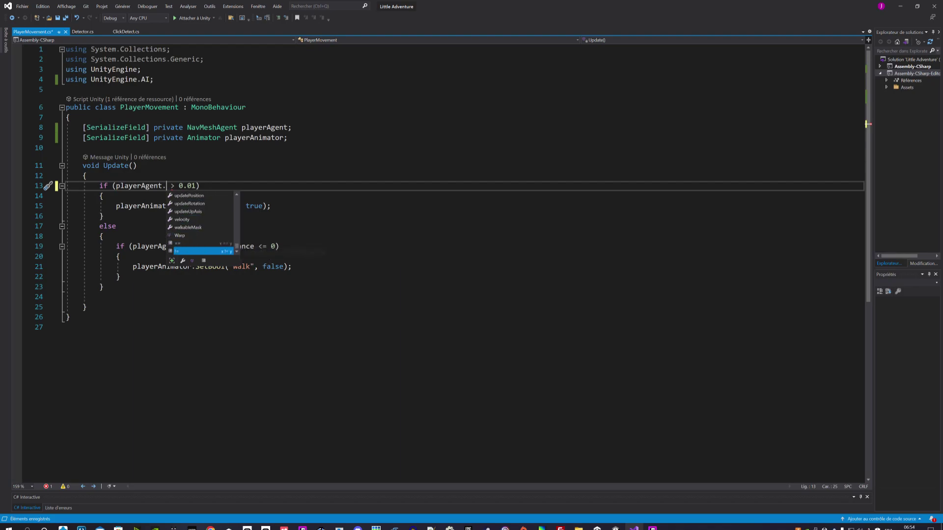
pyautogui.press('Up')
pyautogui.press('Up')
pyautogui.press('Up')
pyautogui.press('Up')
pyautogui.press('Up')
pyautogui.press('Up')
pyautogui.press('Up')
pyautogui.press('Down')
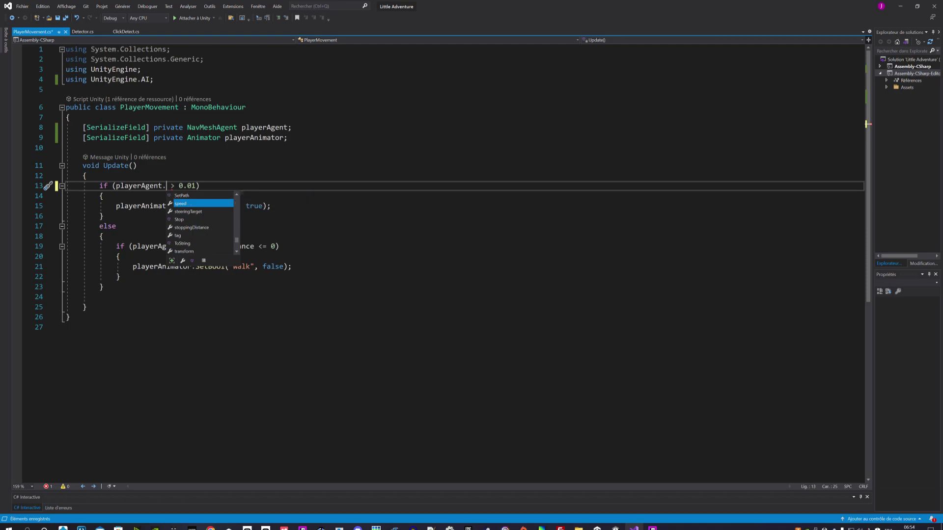
pyautogui.press('Up')
pyautogui.press('Up')
pyautogui.press('Up')
pyautogui.press('Up')
pyautogui.press('Up')
pyautogui.press('Up')
pyautogui.press('Down')
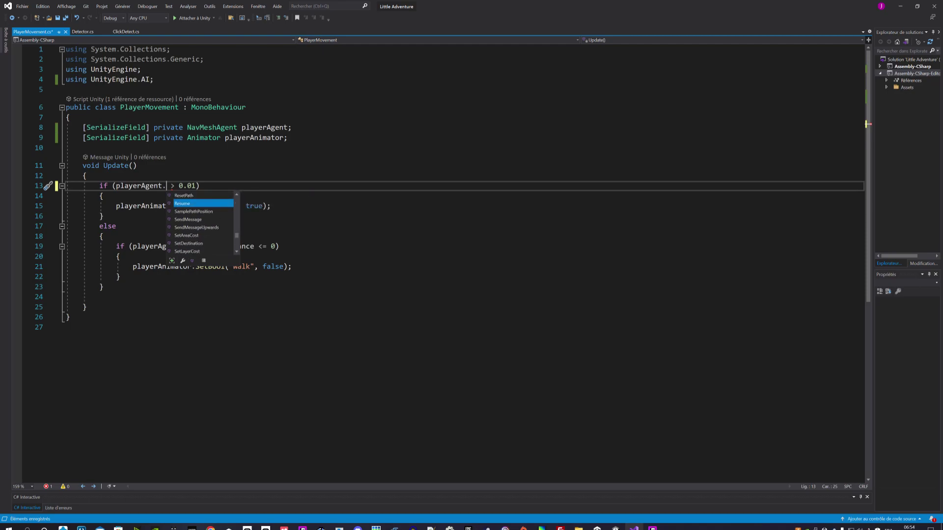
pyautogui.press('Down')
pyautogui.press('Up')
pyautogui.press('Up')
pyautogui.press('Up')
pyautogui.press('Up')
pyautogui.press('Down')
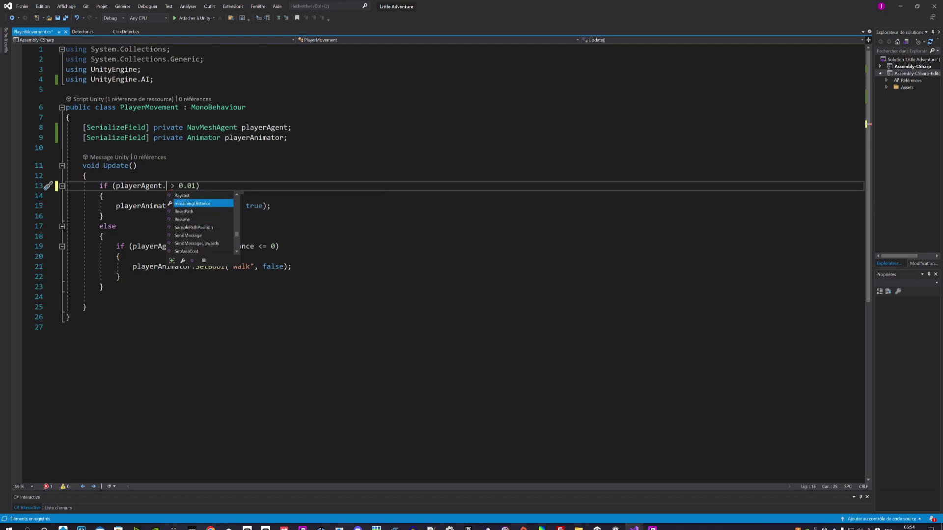
pyautogui.press('Tab')
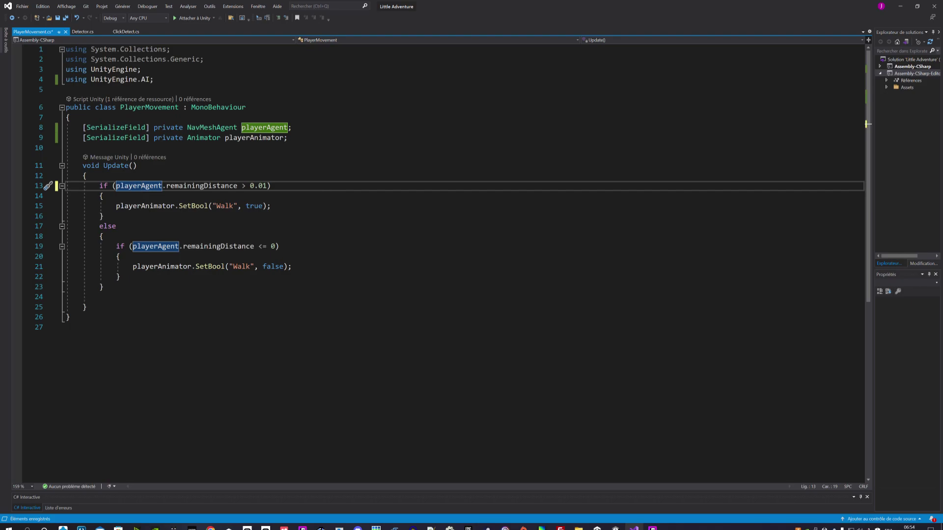
pyautogui.click(271, 186)
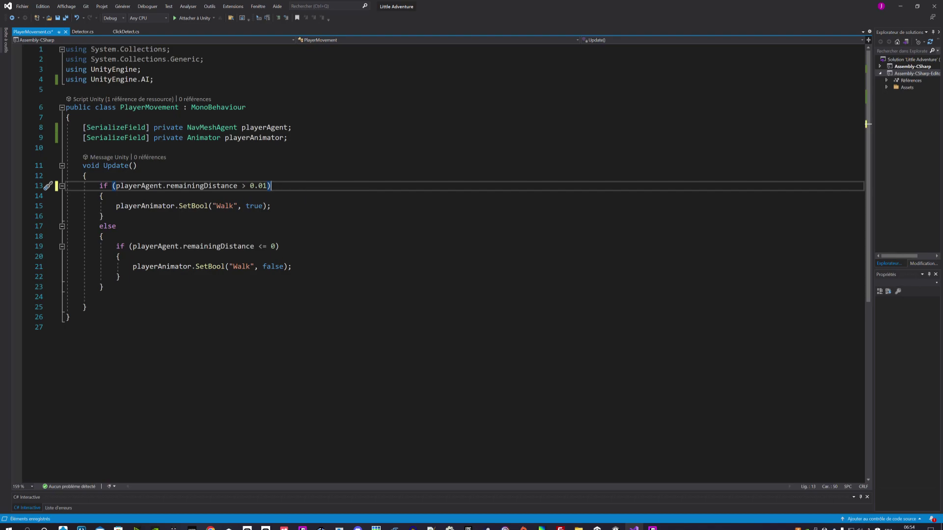
pyautogui.click(158, 206)
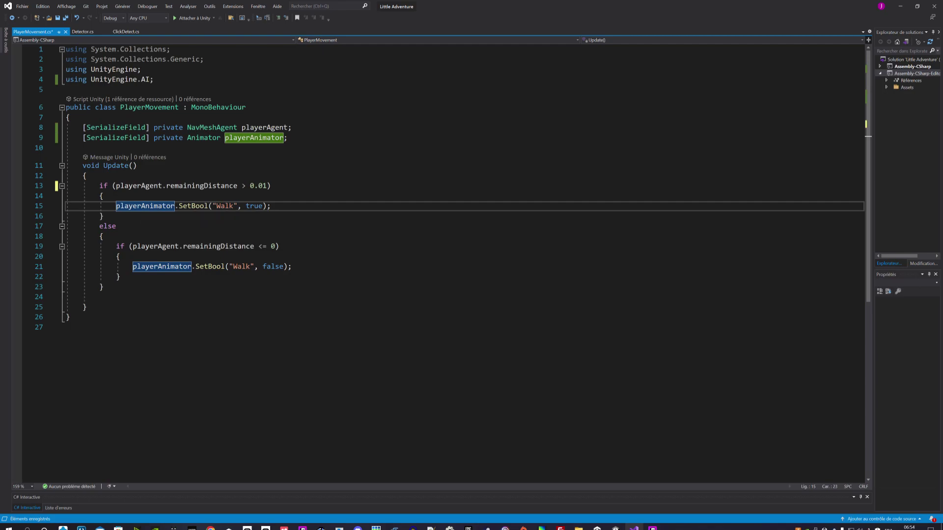
# Inspect the Walk parameter and the Idle→Walk transition condition in the Animator, then return to the script
pyautogui.click(615, 528)
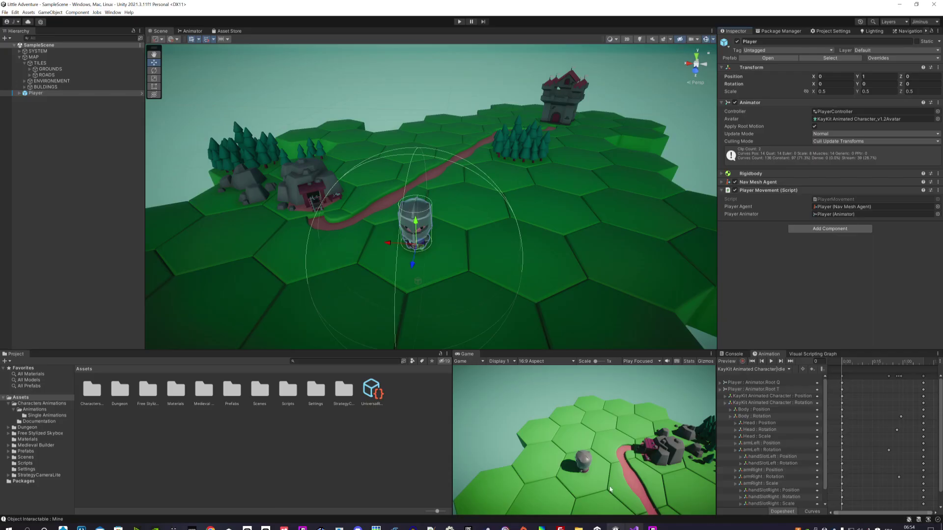
pyautogui.click(193, 31)
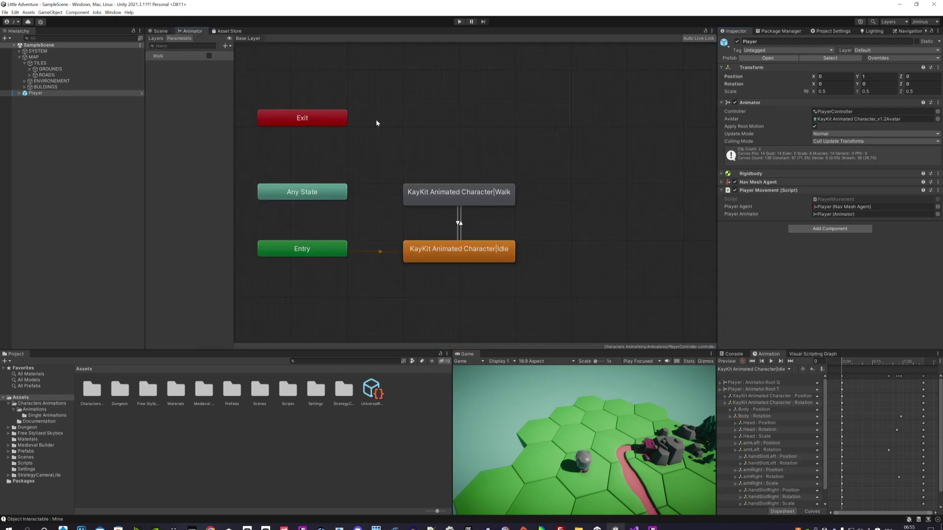
pyautogui.click(194, 58)
pyautogui.click(227, 46)
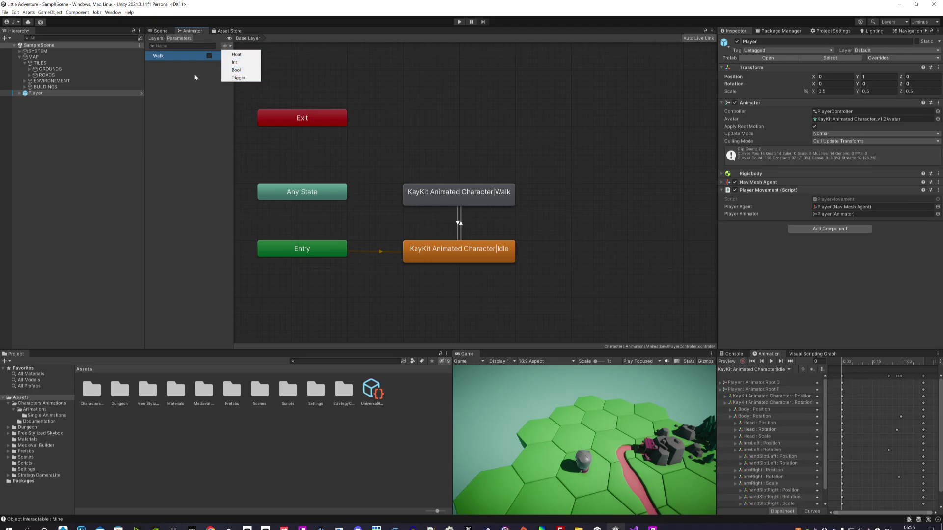
pyautogui.click(165, 60)
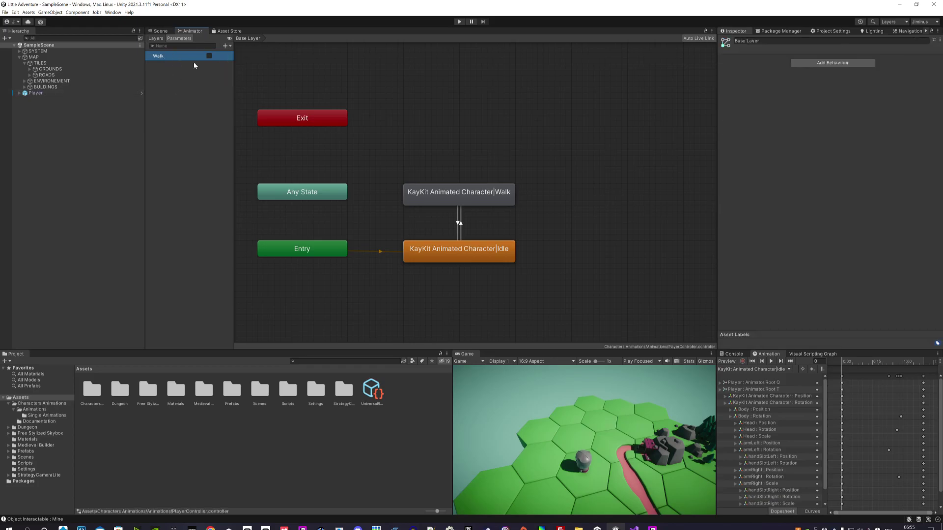
pyautogui.click(461, 224)
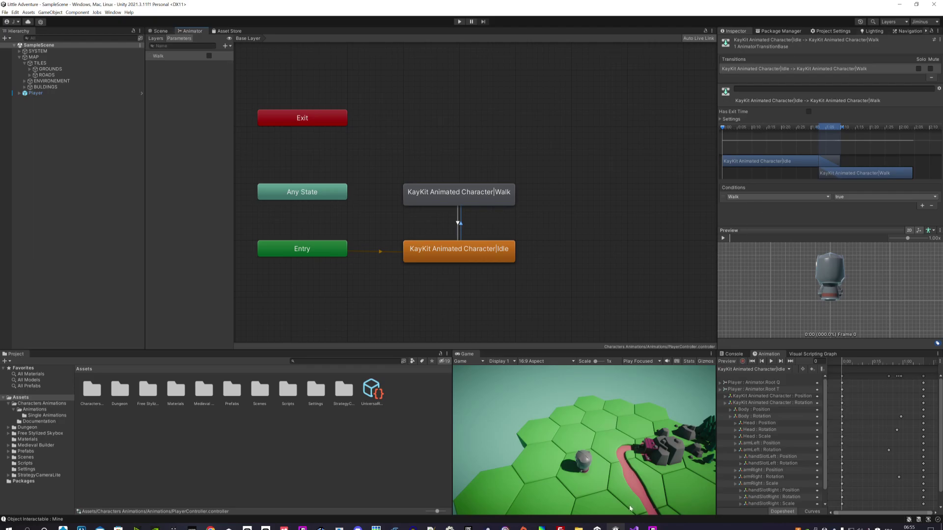
pyautogui.click(634, 529)
pyautogui.press('Up')
pyautogui.press('Up')
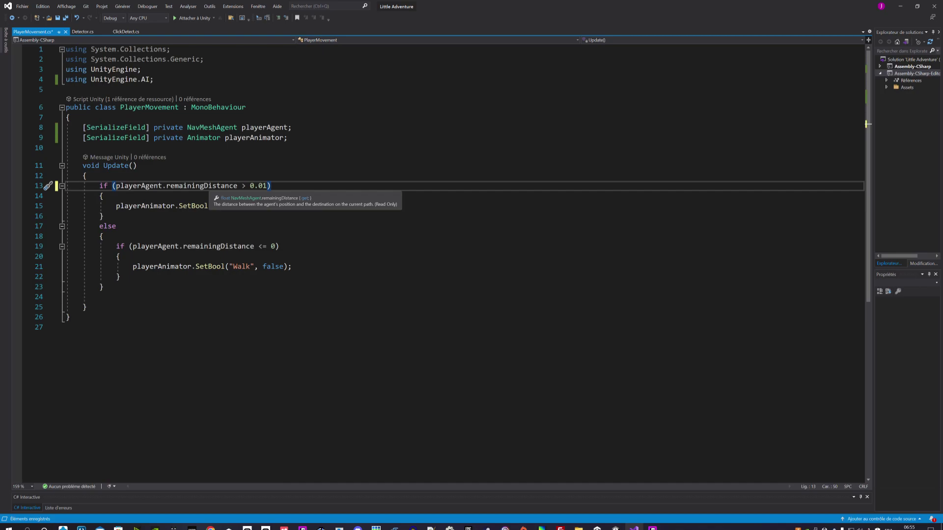
pyautogui.press('Escape')
pyautogui.press('Down')
pyautogui.press('Down')
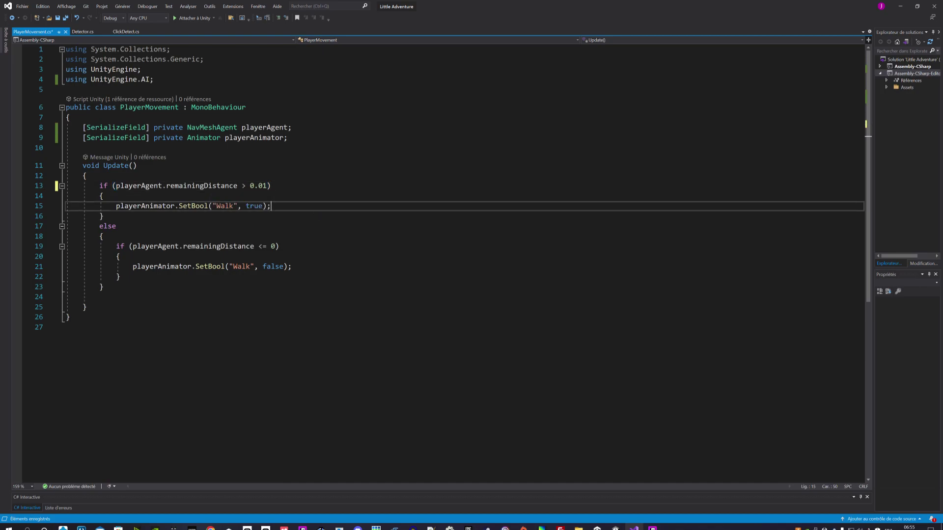
pyautogui.click(209, 206)
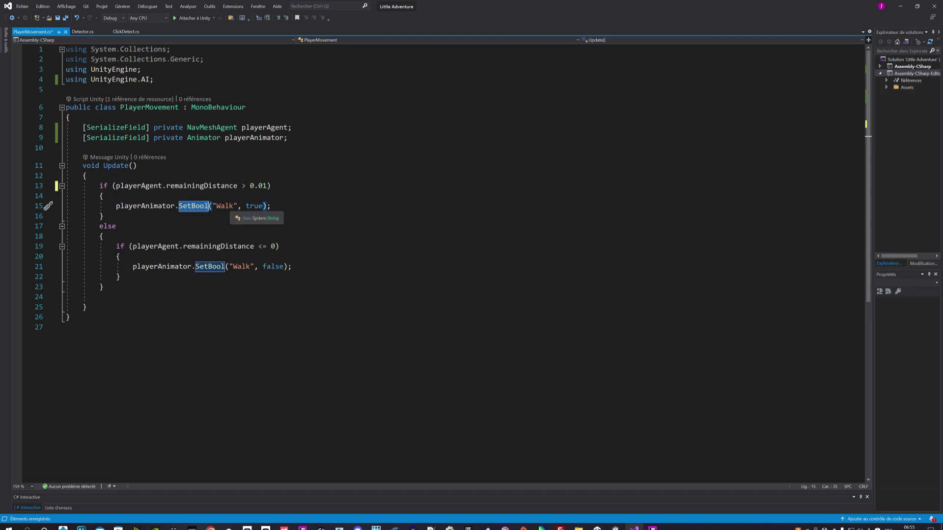
pyautogui.click(227, 205)
pyautogui.click(254, 205)
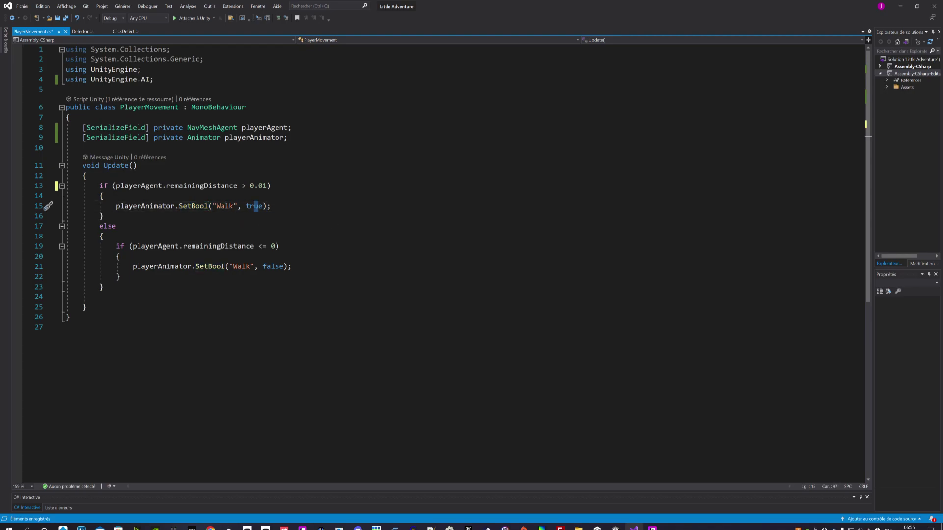
pyautogui.click(271, 205)
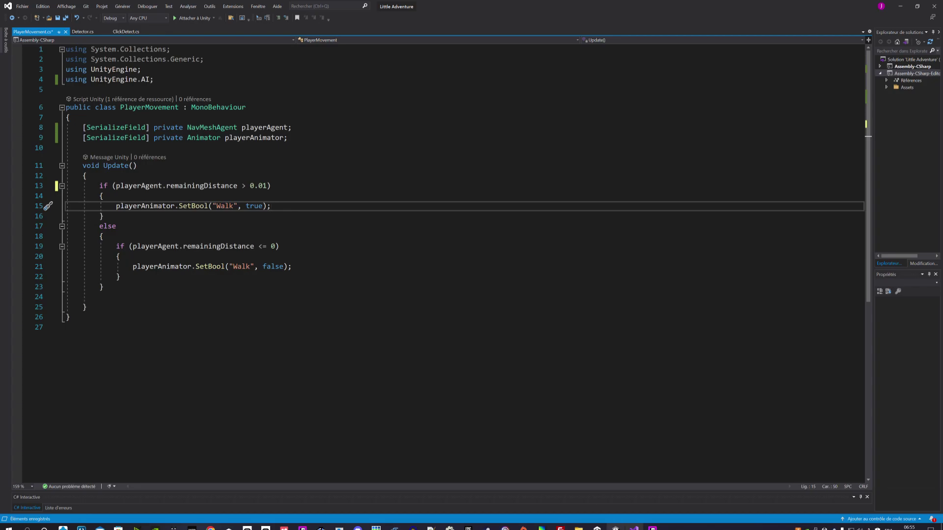
pyautogui.hotkey('alt', 'Tab')
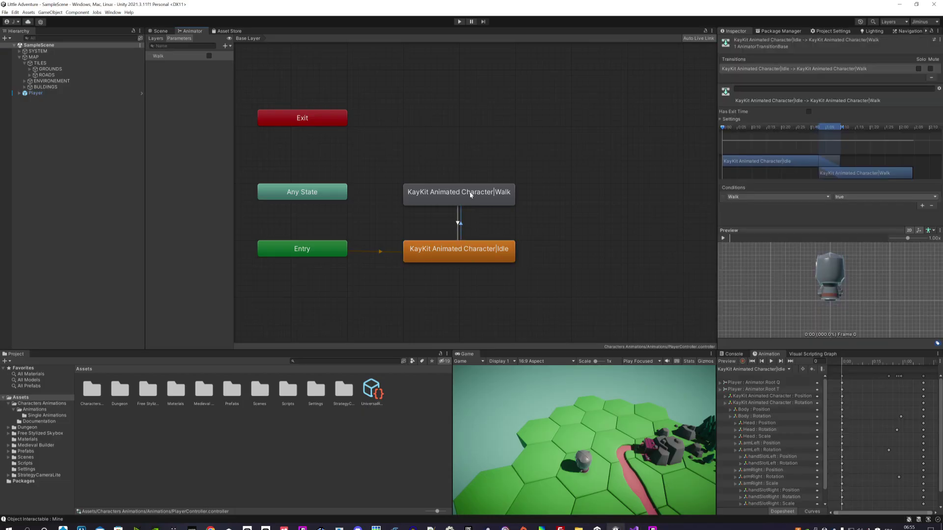
pyautogui.click(466, 197)
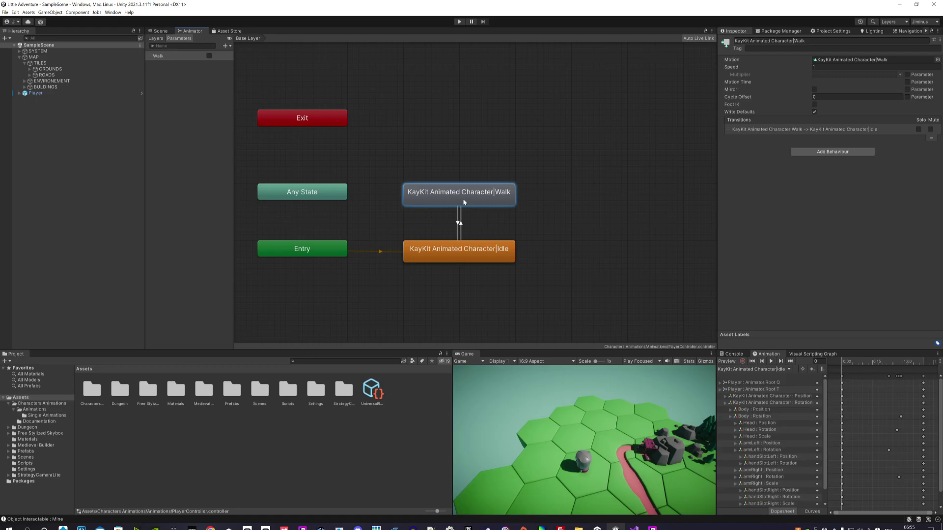
pyautogui.click(159, 31)
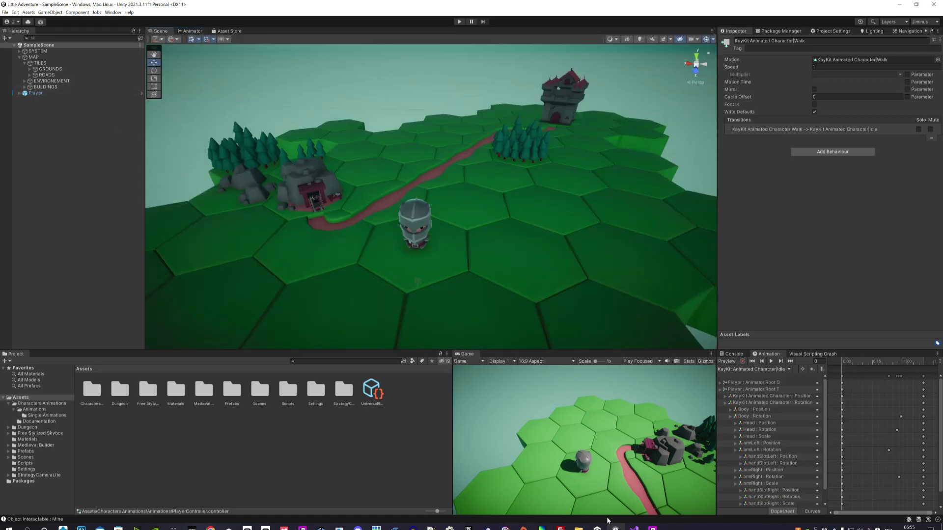
pyautogui.click(633, 528)
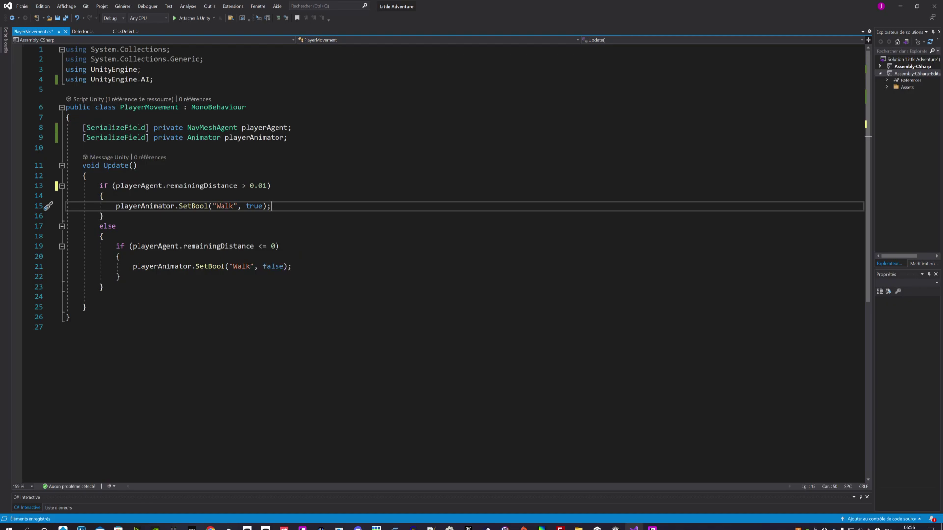
pyautogui.click(117, 226)
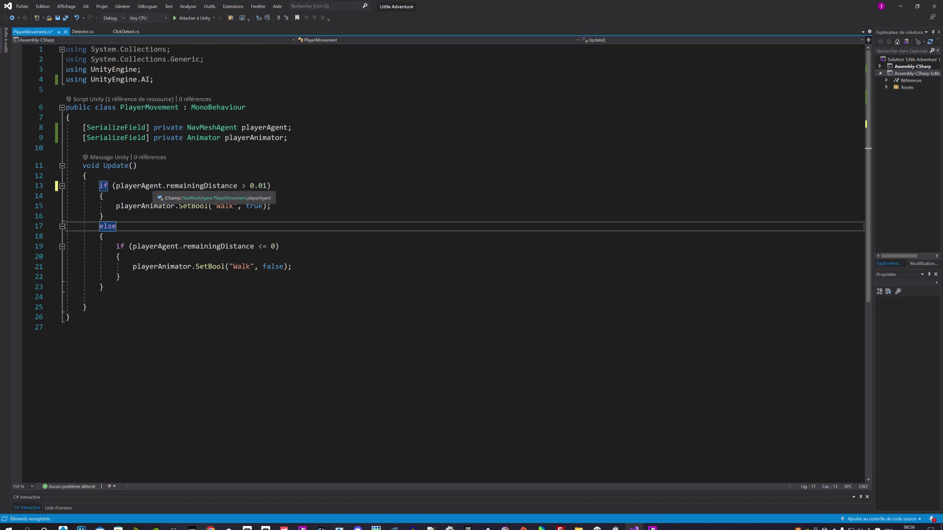
pyautogui.click(271, 206)
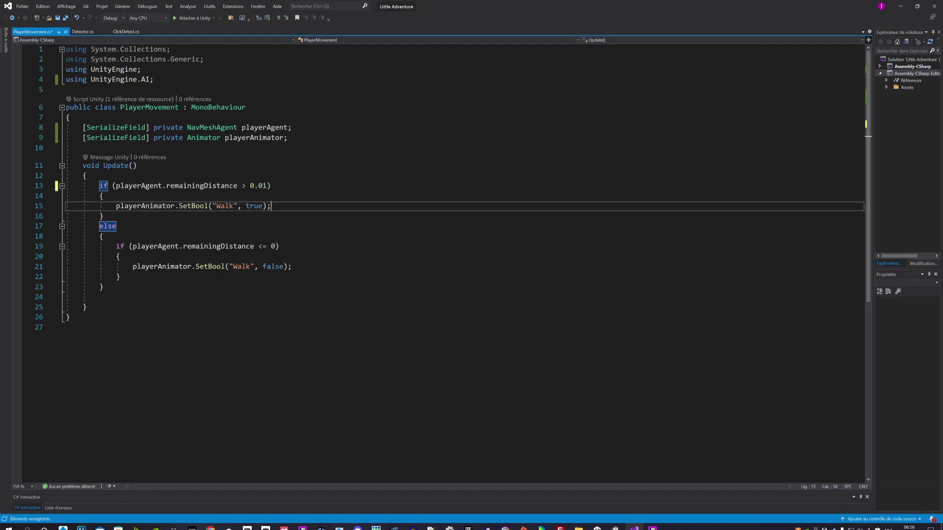
pyautogui.click(116, 226)
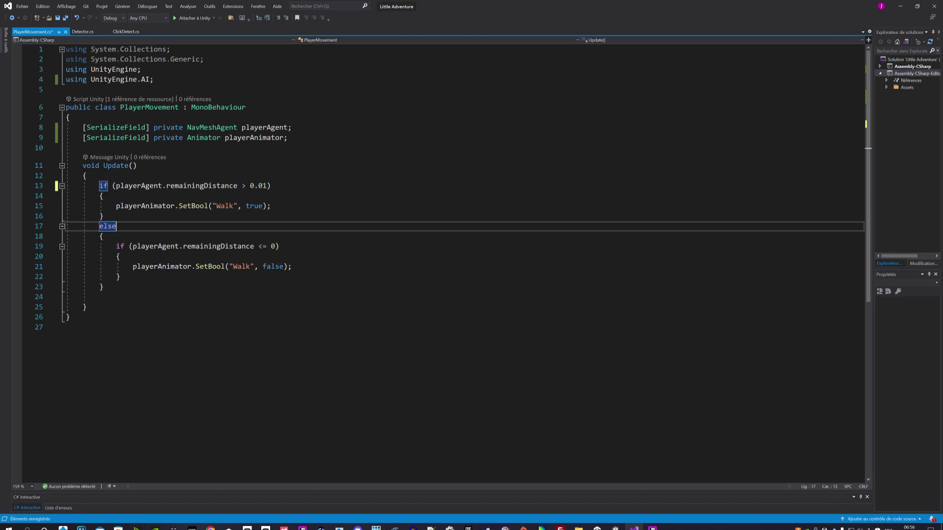
pyautogui.click(293, 266)
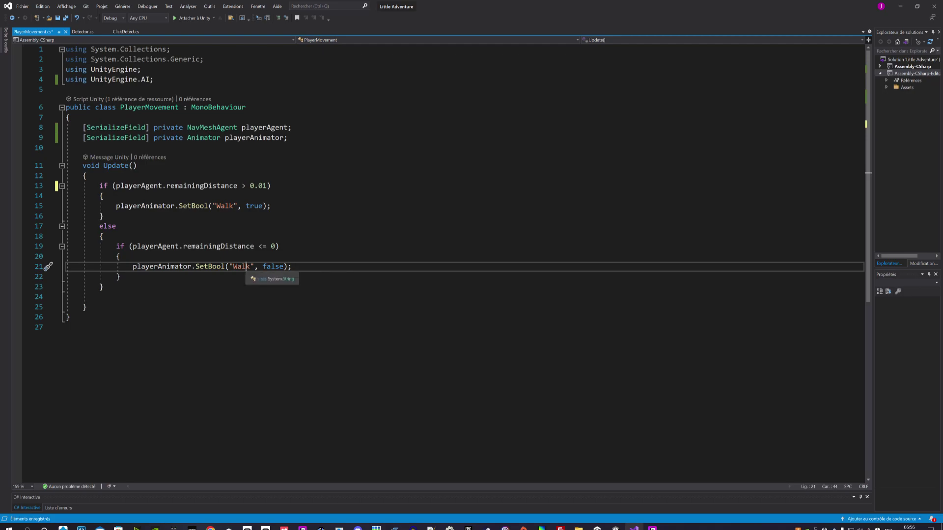
pyautogui.click(616, 528)
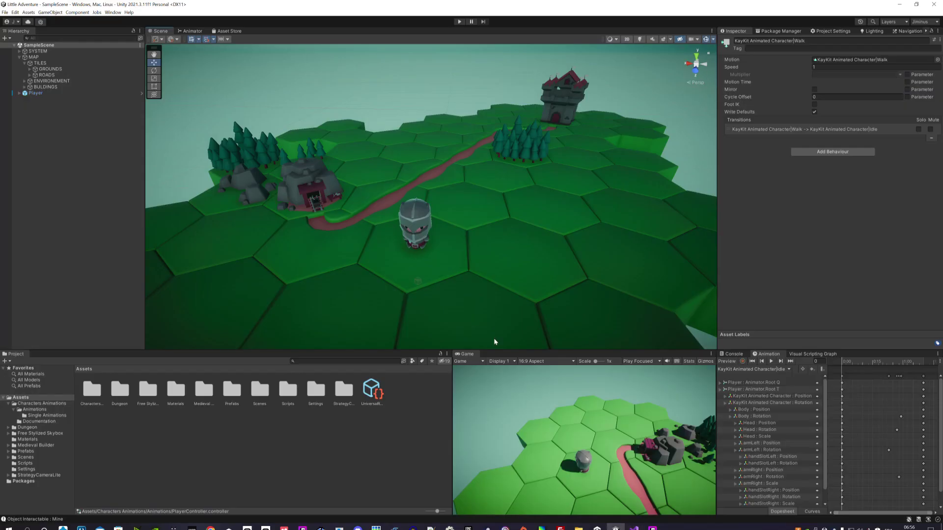
pyautogui.click(192, 32)
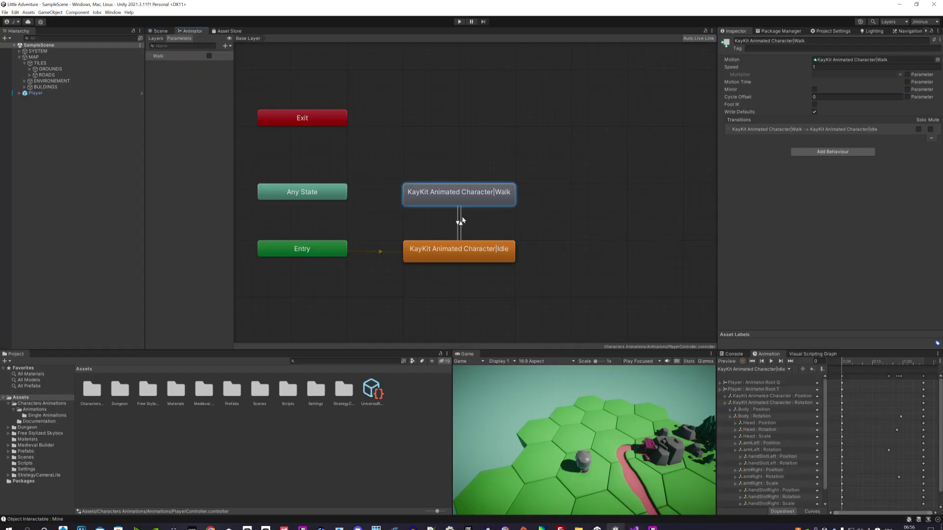
pyautogui.click(459, 221)
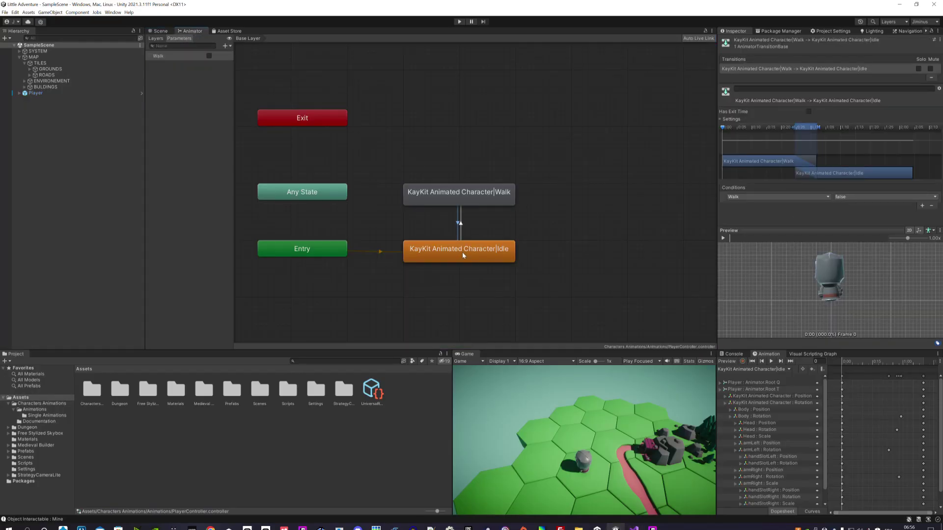
pyautogui.click(447, 249)
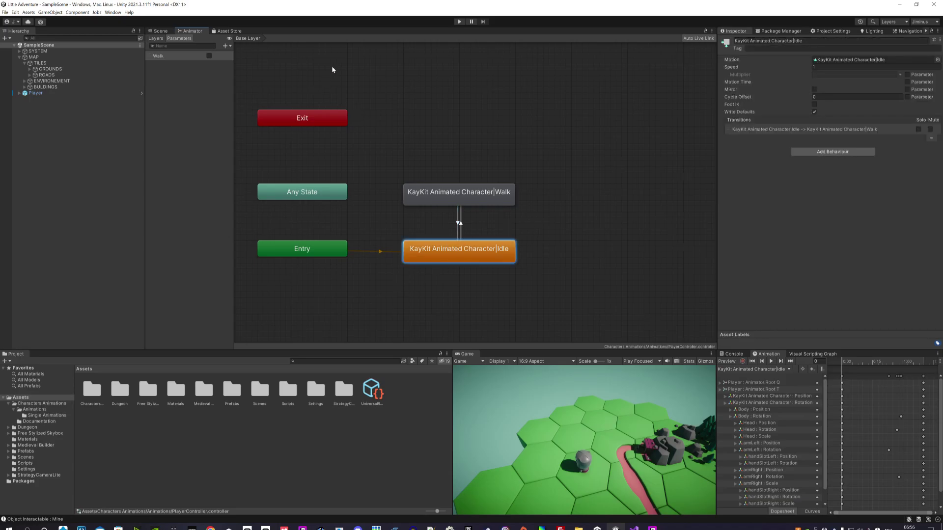
pyautogui.click(160, 31)
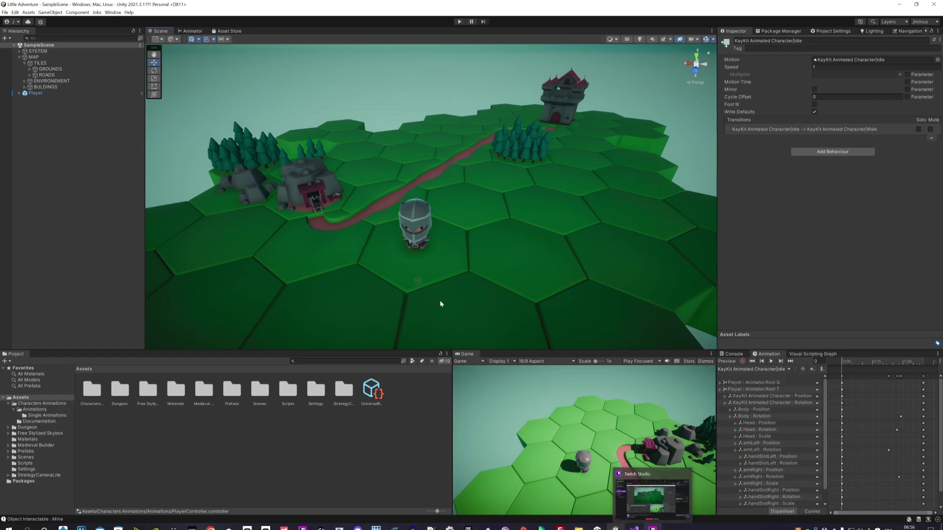
pyautogui.scroll(-2, 442, 234)
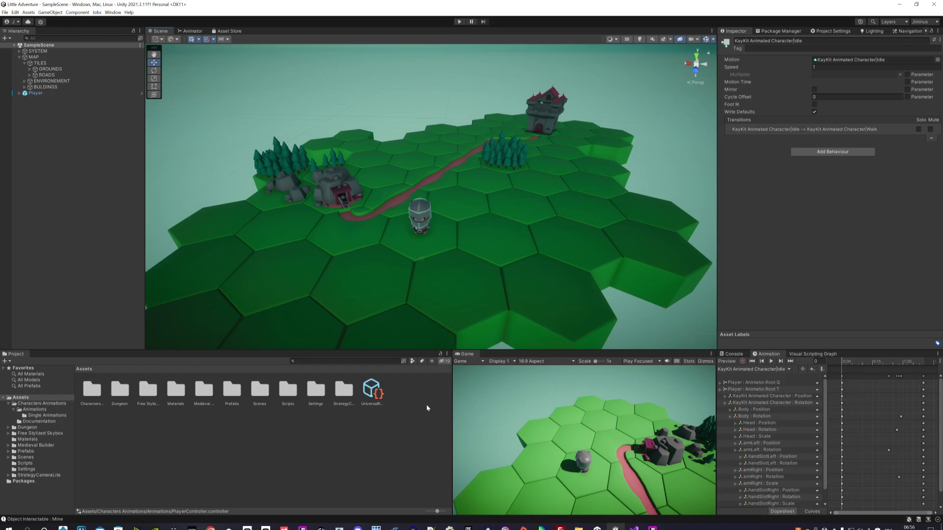
# Expand Player, select its Detector child, and open Detector.cs in Visual Studio
pyautogui.click(18, 93)
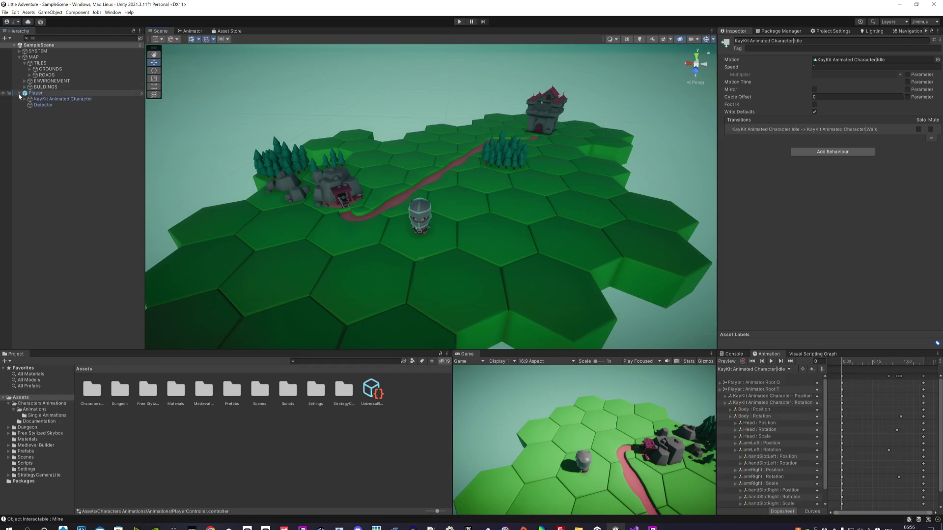
pyautogui.click(42, 106)
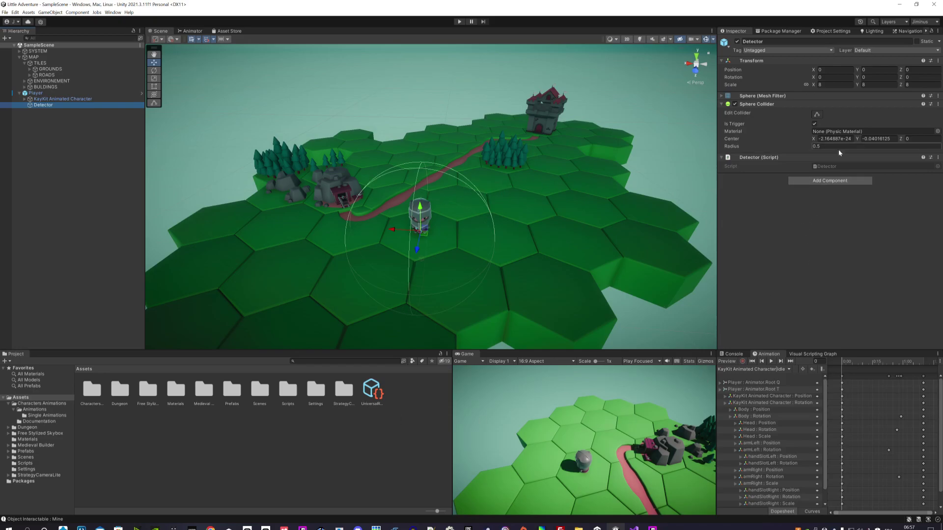
pyautogui.doubleClick(833, 167)
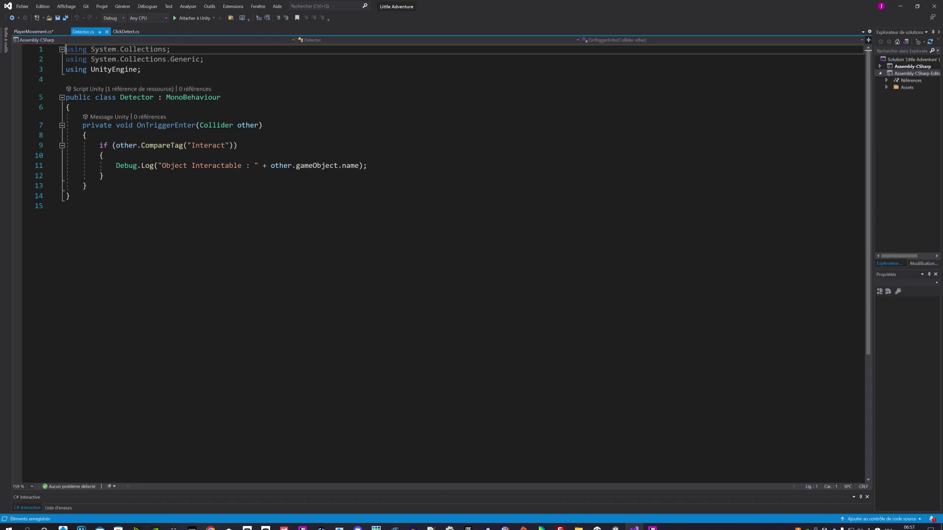
# Switch from Visual Studio back to the Little Adventure Unity editor window
pyautogui.moveTo(615, 528)
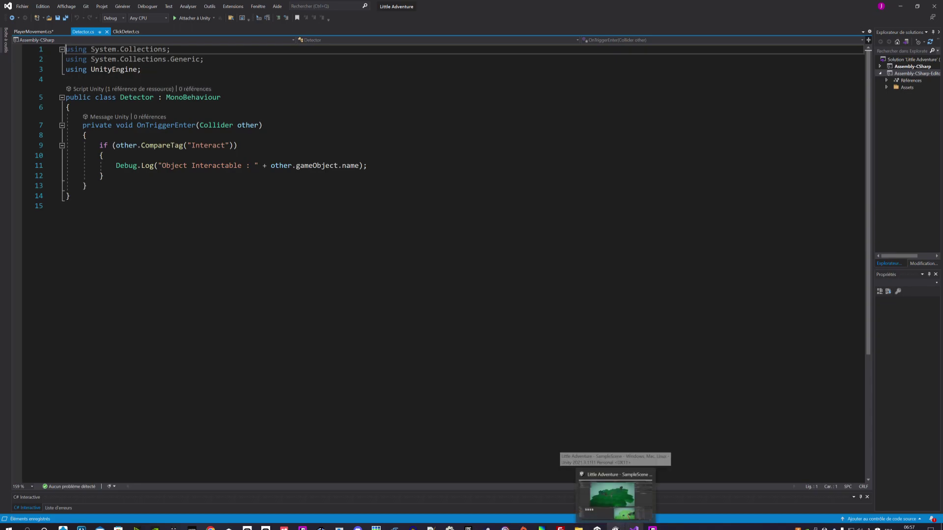
pyautogui.click(614, 494)
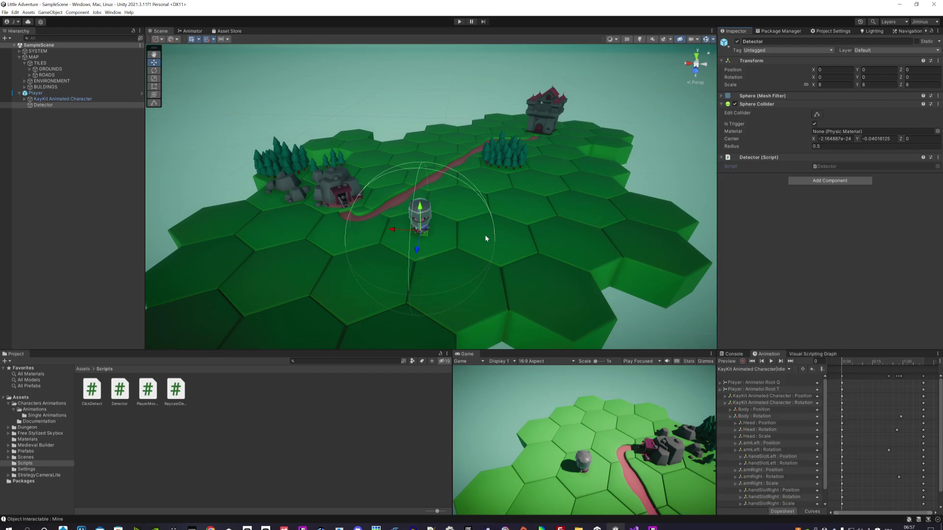
pyautogui.rightClick(55, 162)
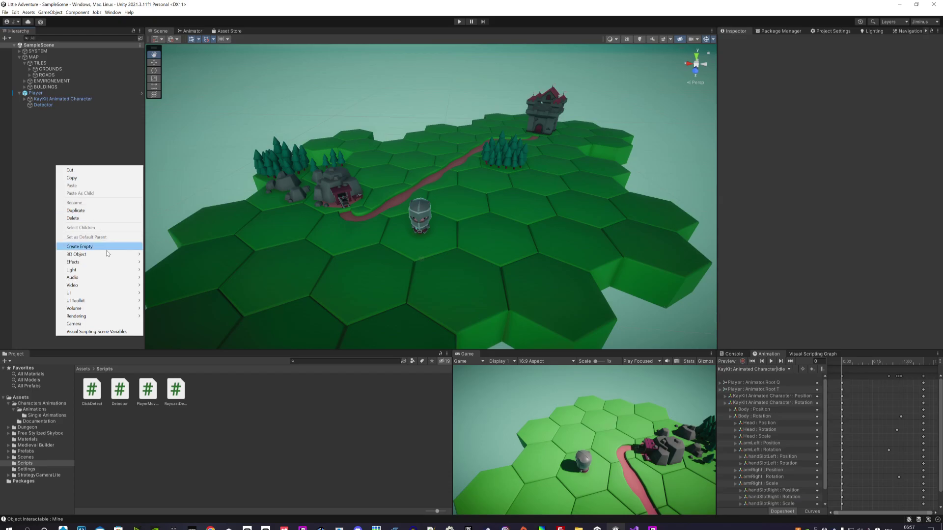
pyautogui.moveTo(107, 255)
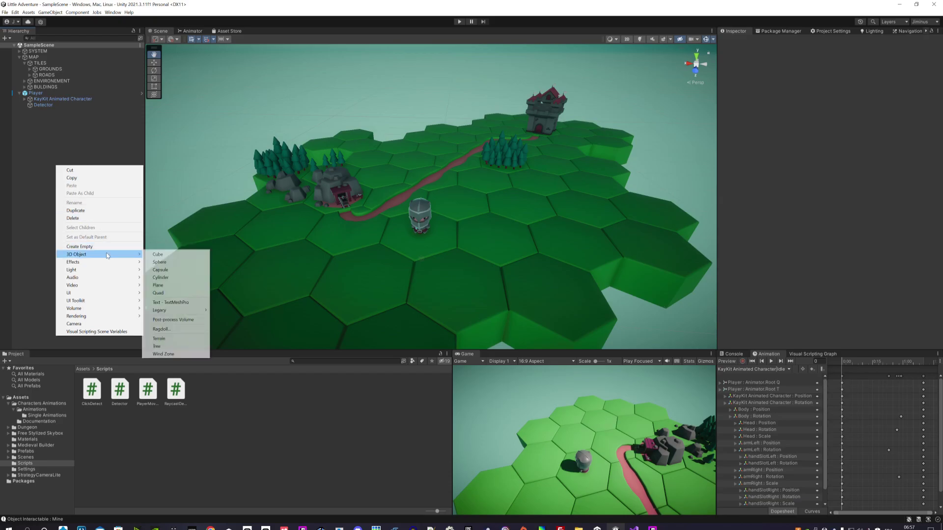
pyautogui.click(160, 262)
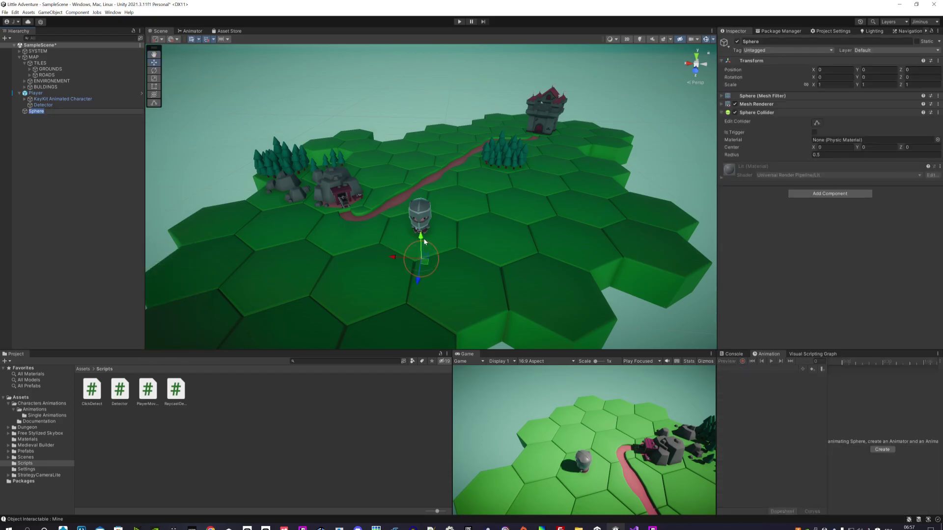
pyautogui.moveTo(425, 242); pyautogui.dragTo(443, 189)
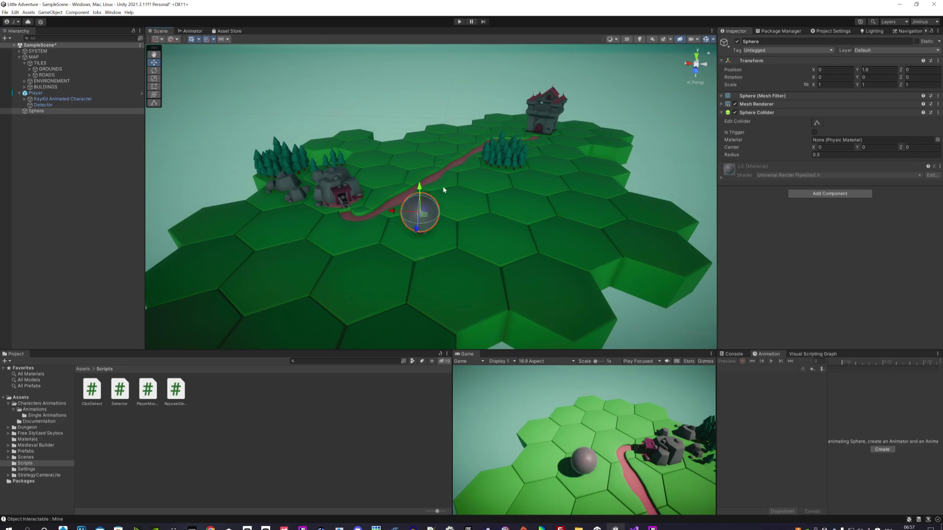
pyautogui.click(830, 85)
pyautogui.write('2')
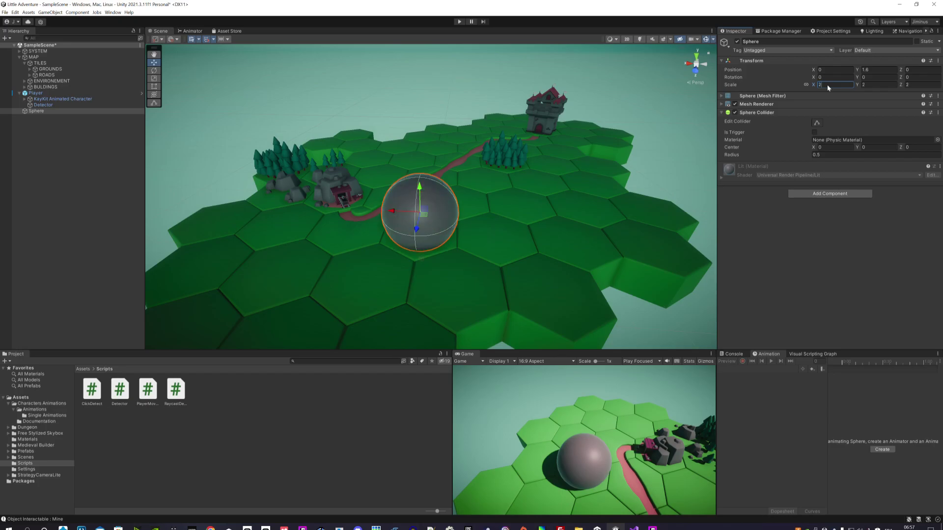
pyautogui.click(752, 105)
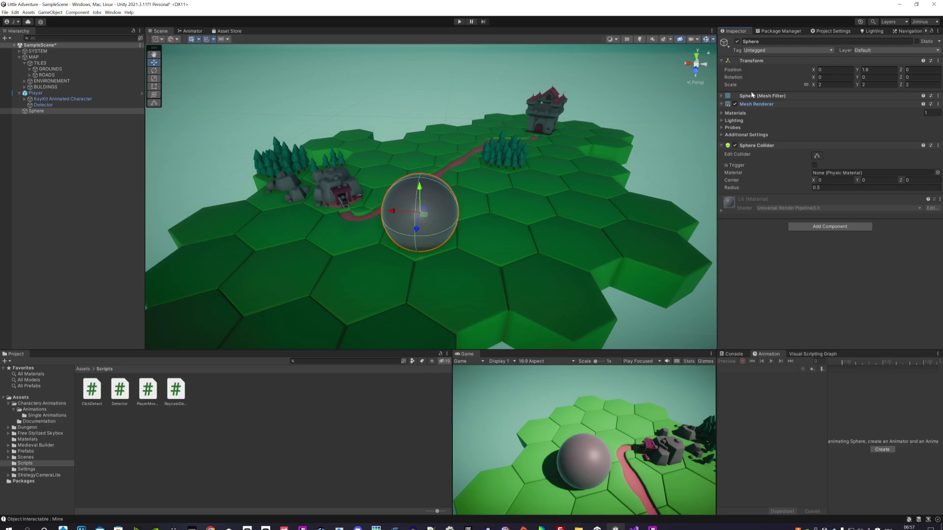
pyautogui.click(735, 105)
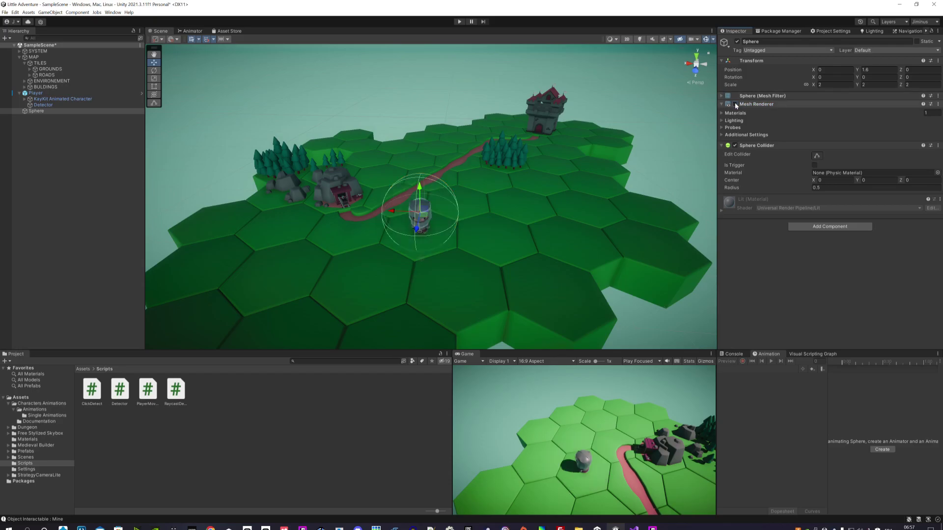
pyautogui.click(761, 146)
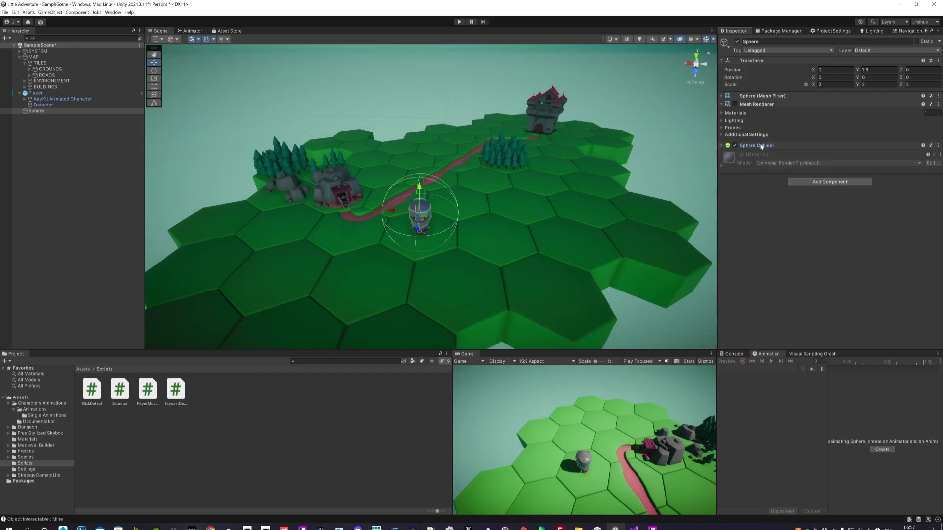
pyautogui.click(761, 146)
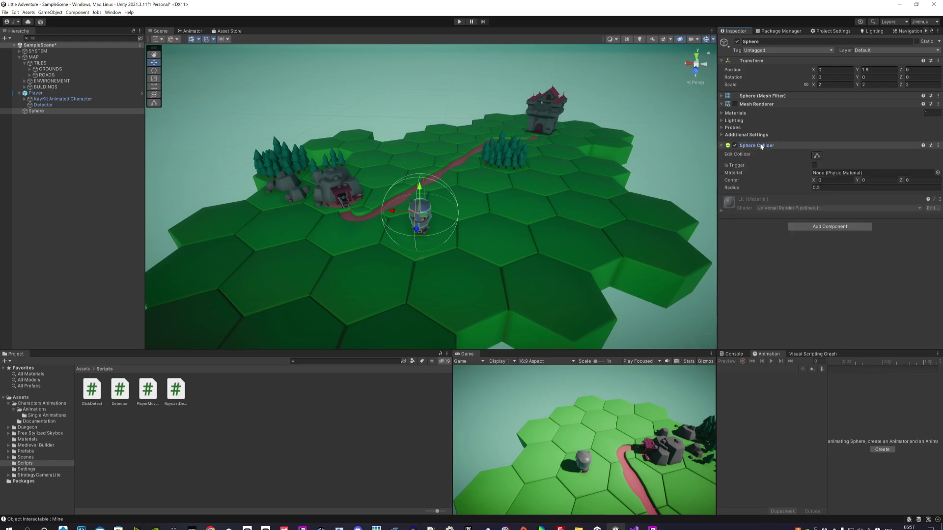
pyautogui.click(735, 104)
pyautogui.rightClick(757, 108)
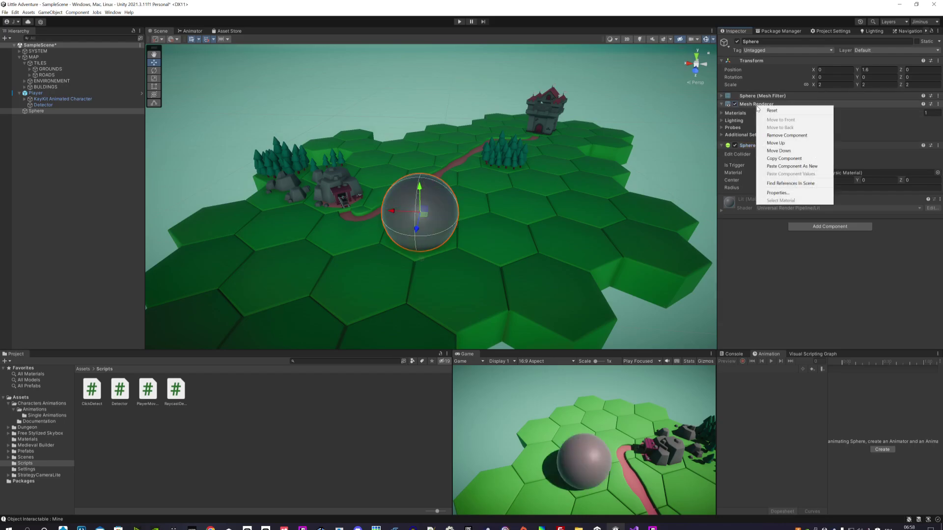
pyautogui.click(42, 109)
pyautogui.click(42, 110)
pyautogui.press('Delete')
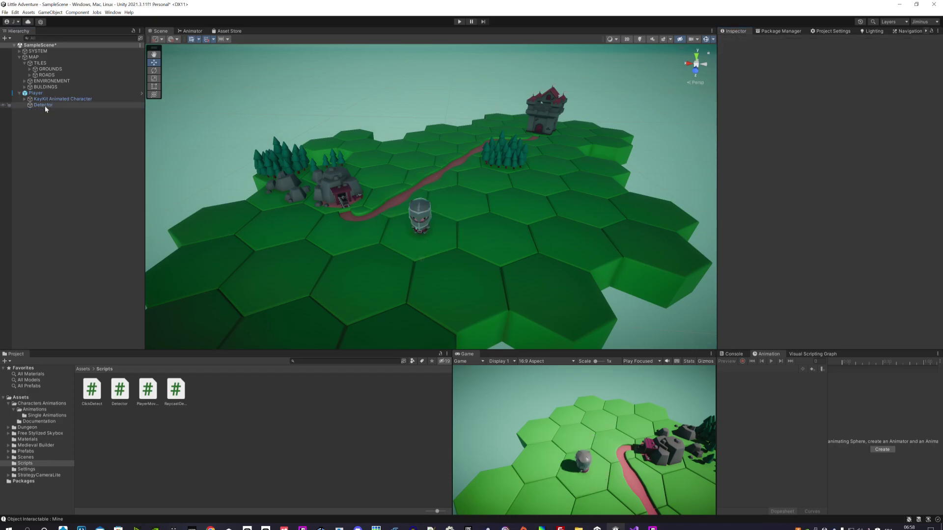
pyautogui.click(45, 105)
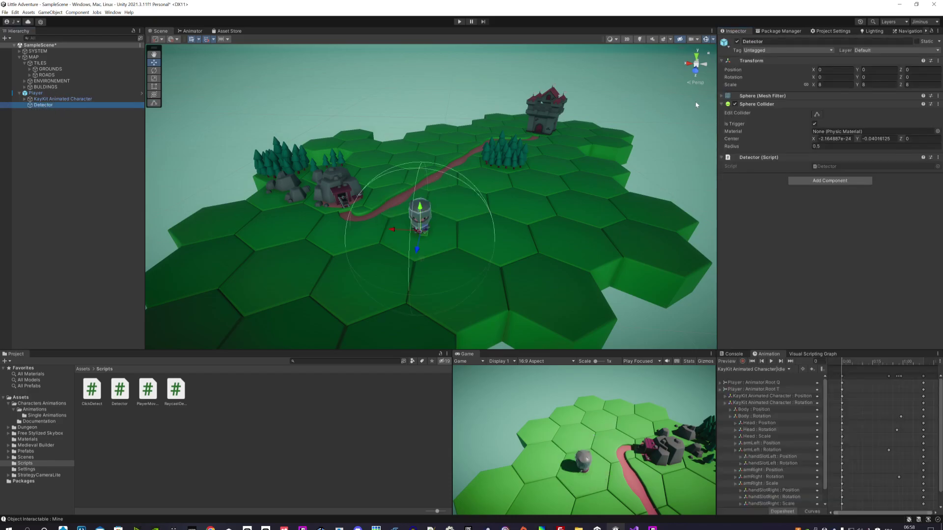
# Search Detector's components for 'coll' and try a Box Collider 2D, dismissing the conflict warning
pyautogui.click(758, 97)
pyautogui.click(759, 96)
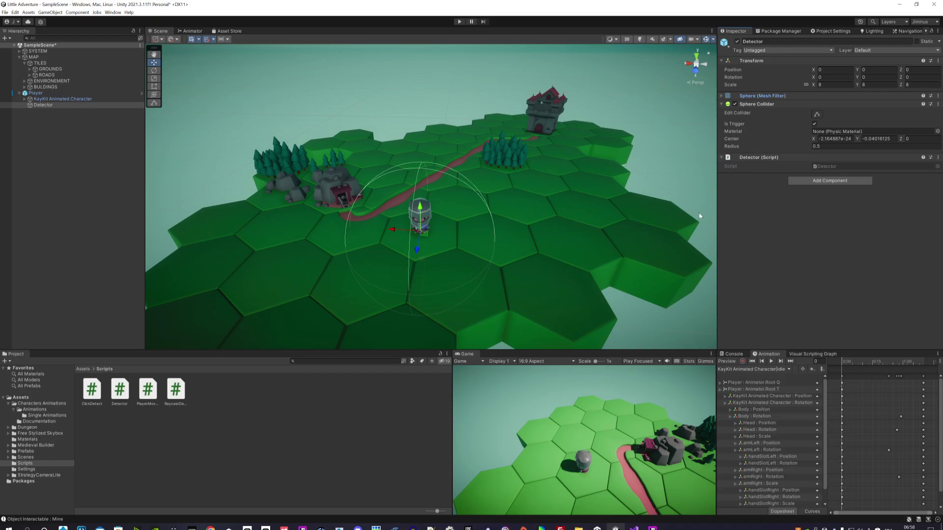
pyautogui.click(804, 185)
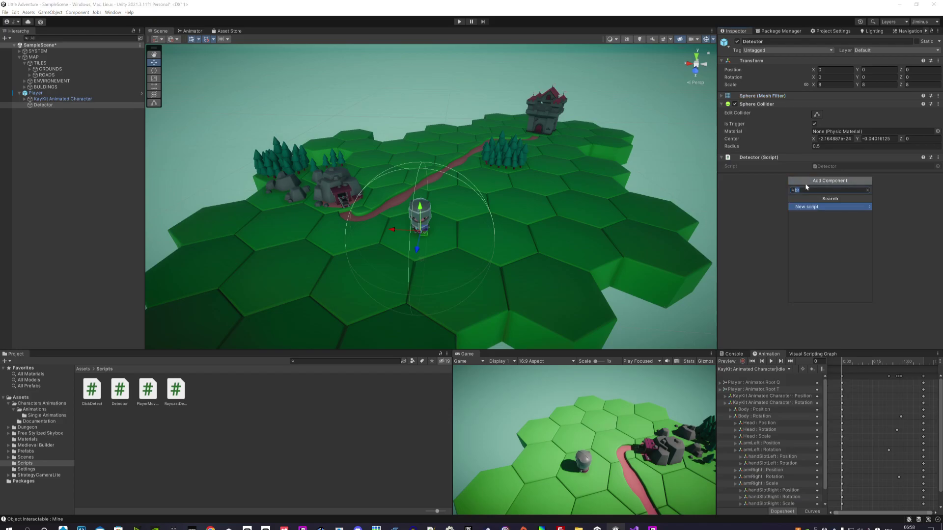
pyautogui.press('BackSpace')
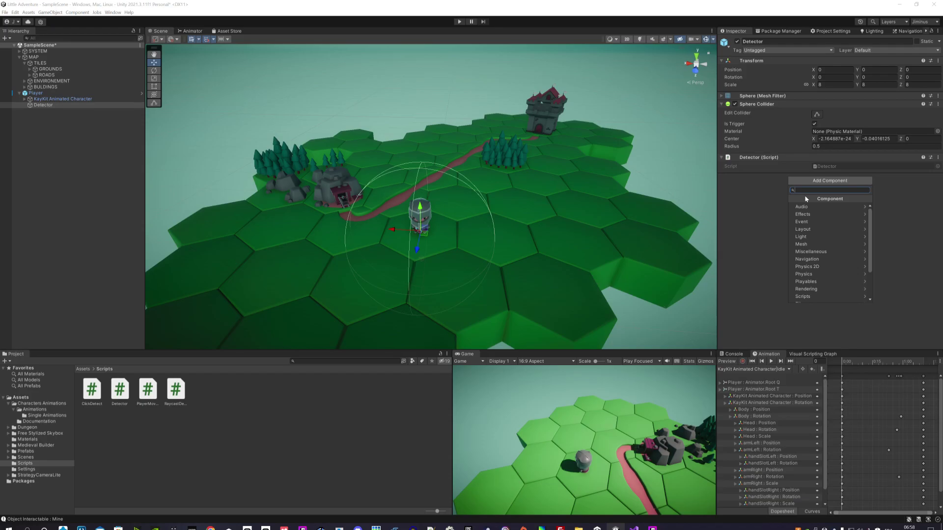
pyautogui.write('vol')
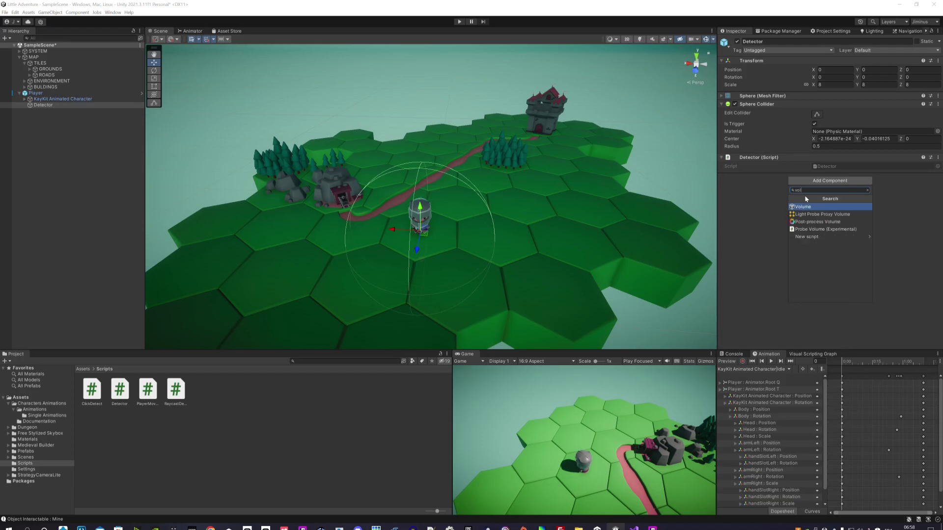
pyautogui.press('BackSpace')
pyautogui.press('BackSpace')
pyautogui.press('BackSpace')
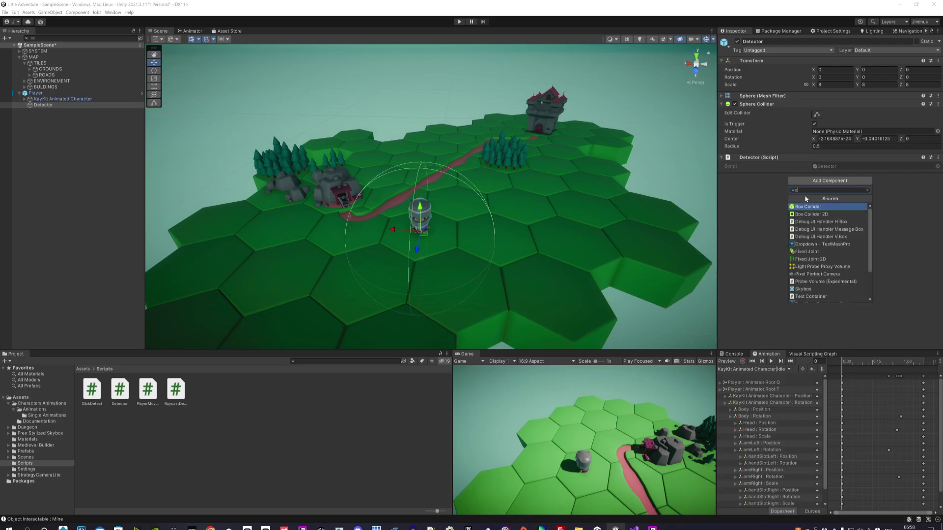
pyautogui.write('coll')
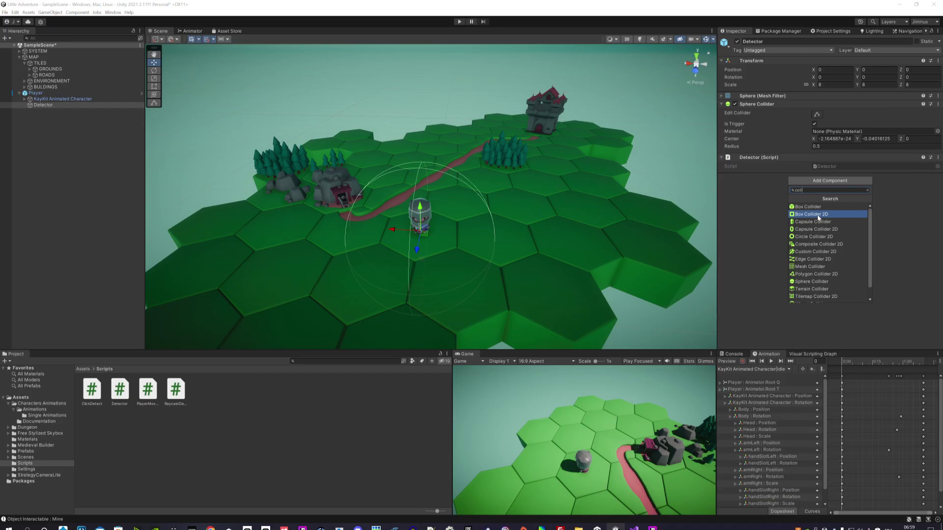
pyautogui.click(818, 214)
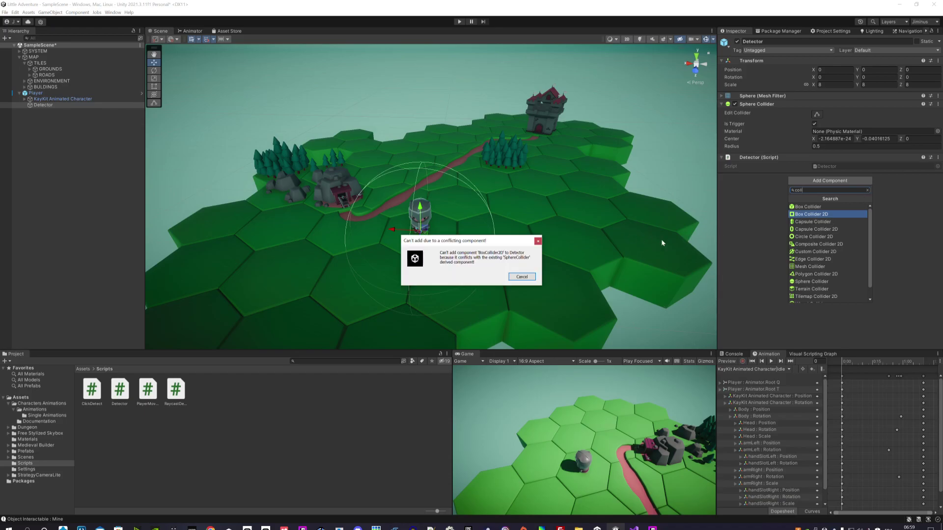
pyautogui.click(536, 244)
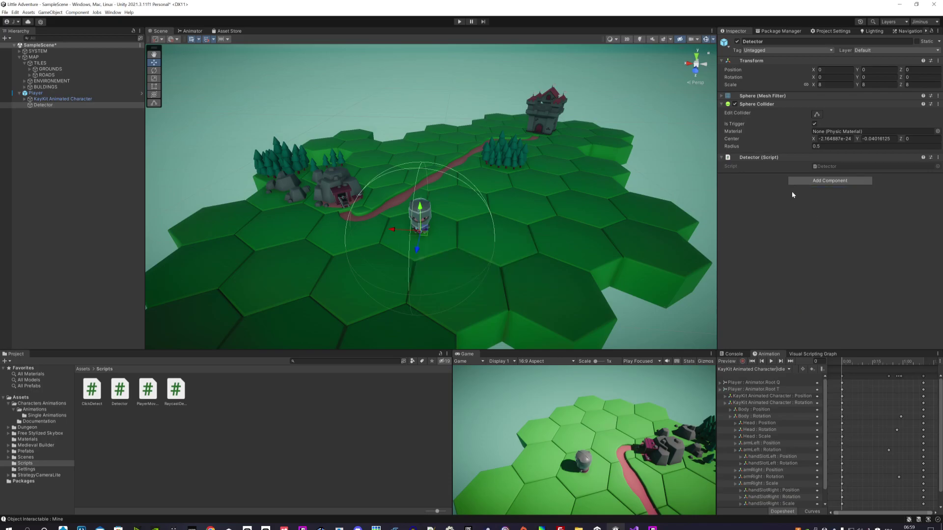
# Add a Capsule Collider to Detector, then remove it again with Remove Component
pyautogui.click(801, 181)
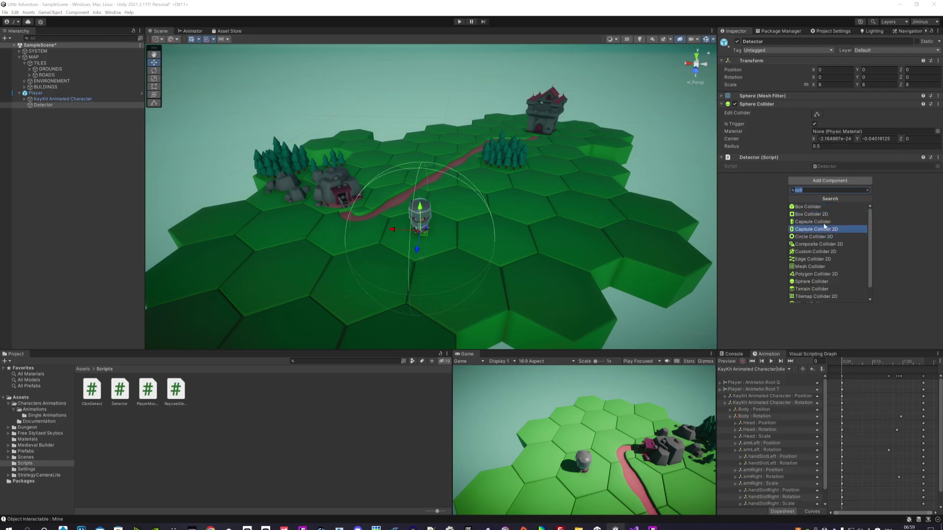
pyautogui.click(813, 222)
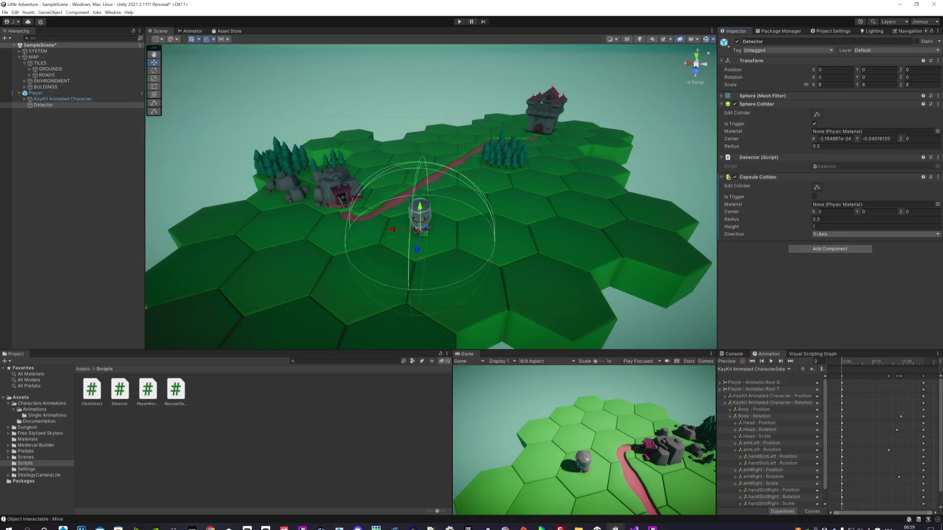
pyautogui.rightClick(815, 178)
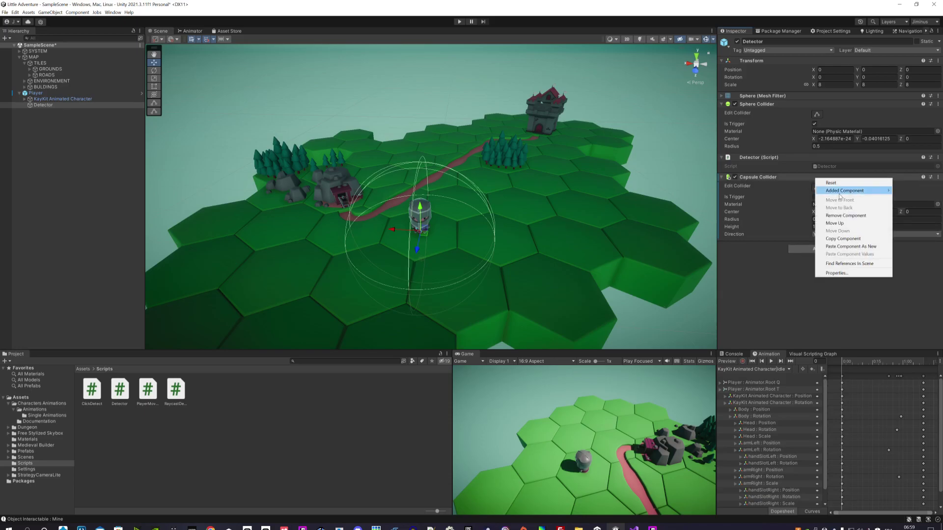
pyautogui.click(845, 216)
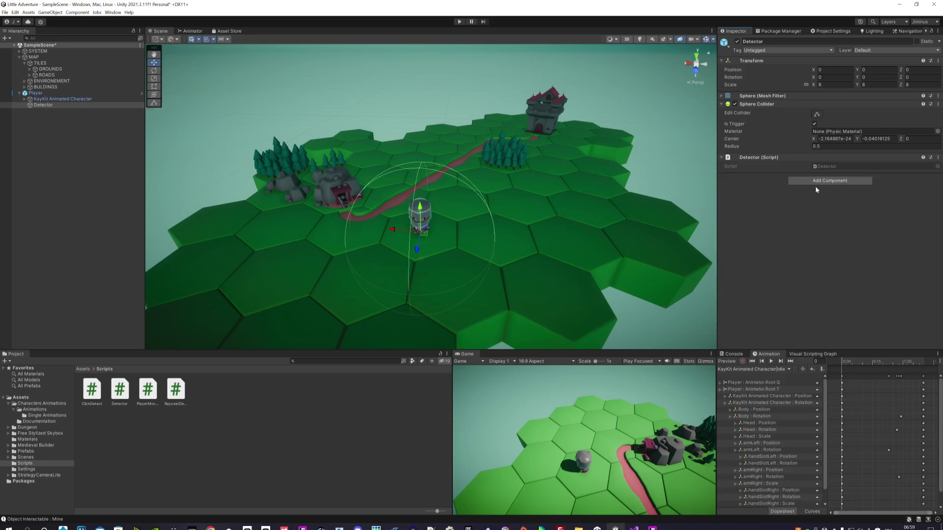
pyautogui.click(830, 181)
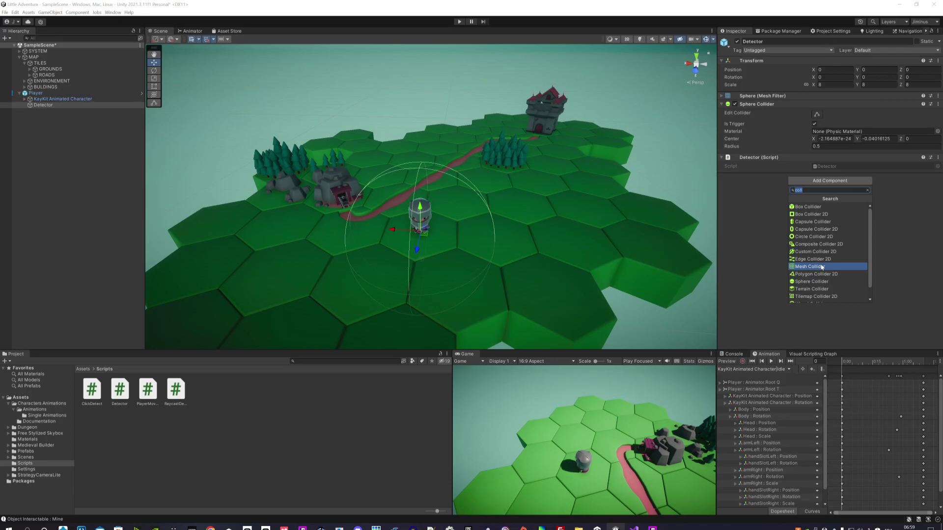
# Select the Mine building and toggle Convex off and back on in its Mesh Collider
pyautogui.click(343, 191)
pyautogui.scroll(3, 367, 187)
pyautogui.scroll(3, 397, 187)
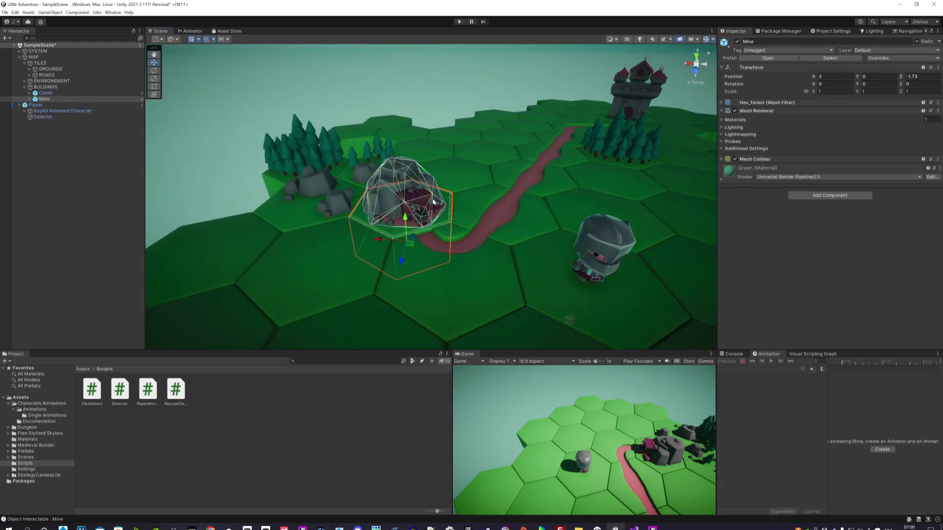
pyautogui.scroll(3, 402, 190)
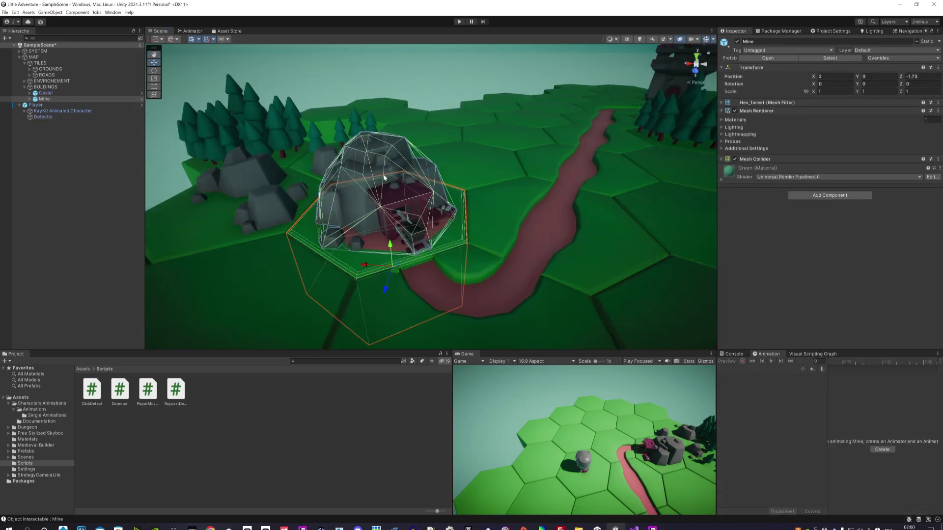
pyautogui.click(769, 159)
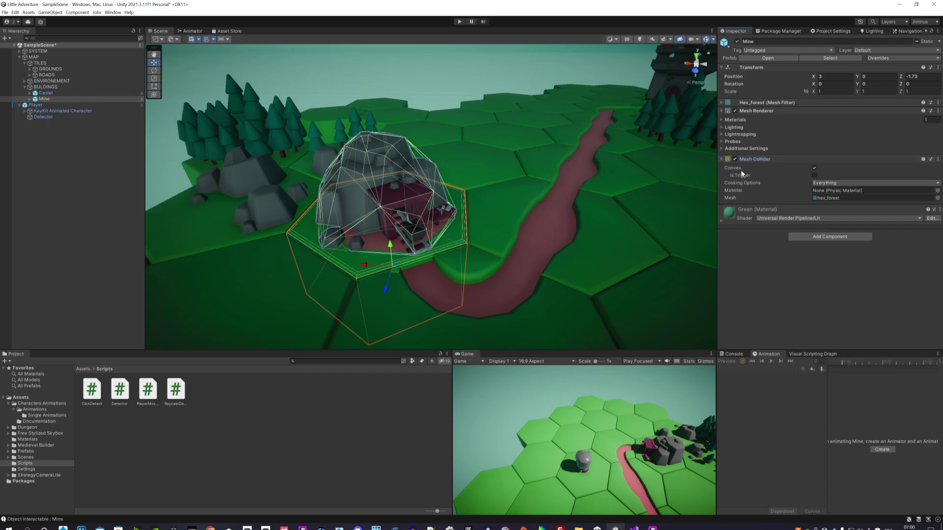
pyautogui.click(814, 169)
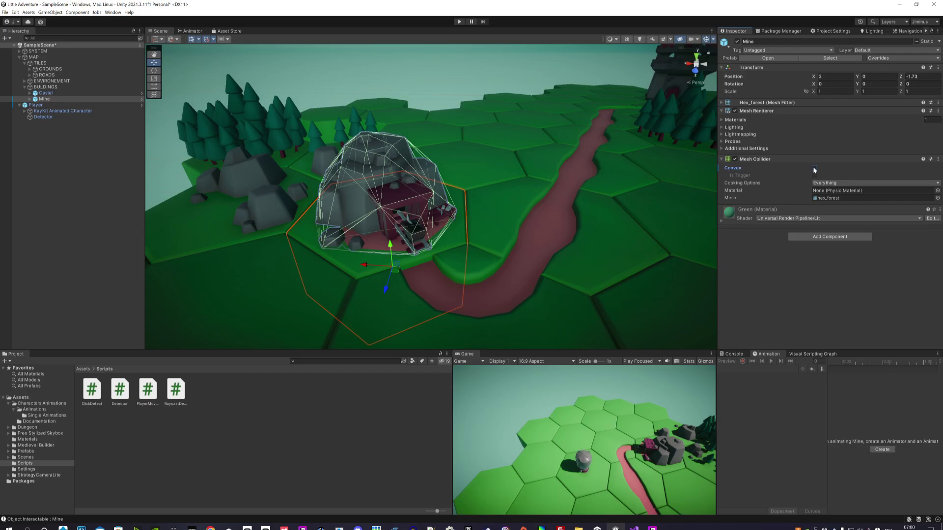
pyautogui.click(814, 168)
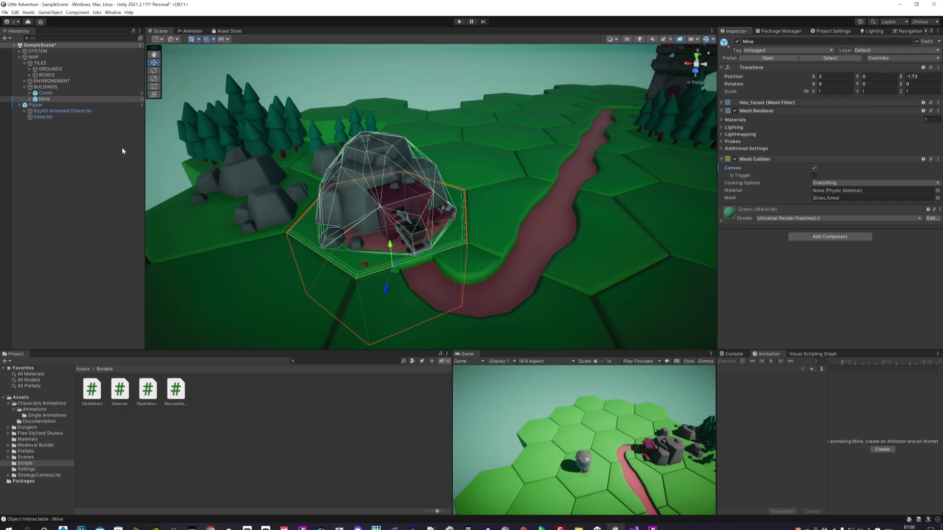
# Select the inner Mine model and enable Convex on its Mesh Collider
pyautogui.click(30, 99)
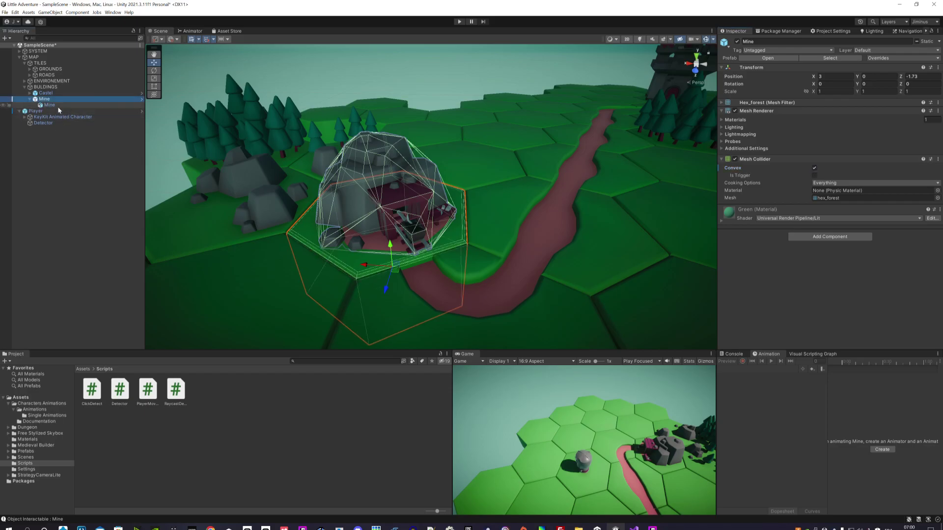
pyautogui.click(54, 106)
pyautogui.click(814, 168)
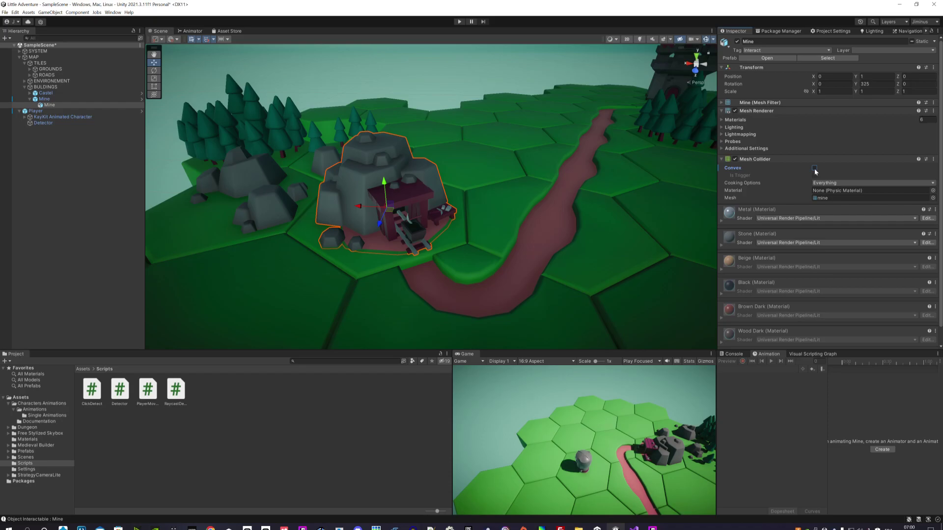
pyautogui.click(815, 168)
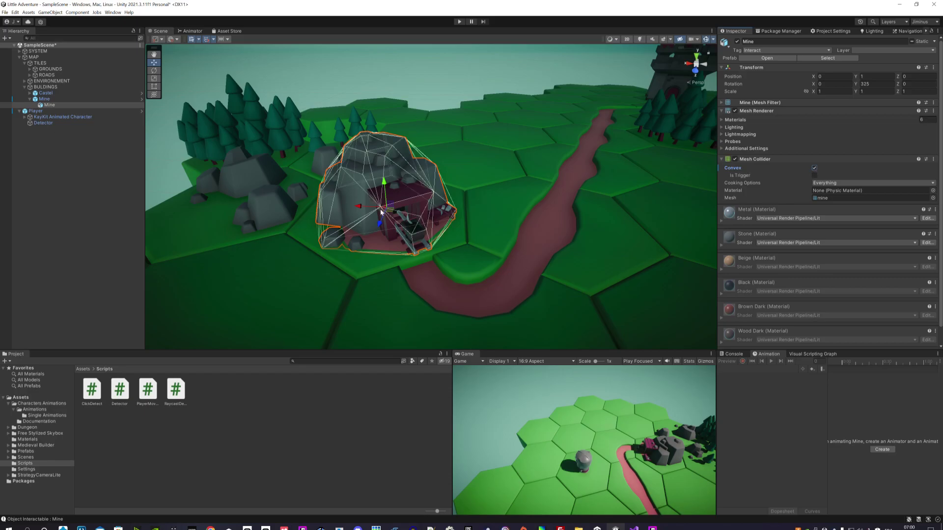
pyautogui.moveTo(386, 234)
pyautogui.mouseDown(button='right')
pyautogui.moveTo(532, 197)
pyautogui.moveTo(446, 240)
pyautogui.moveTo(429, 215)
pyautogui.moveTo(482, 216)
pyautogui.moveTo(468, 227)
pyautogui.mouseUp(button='right')
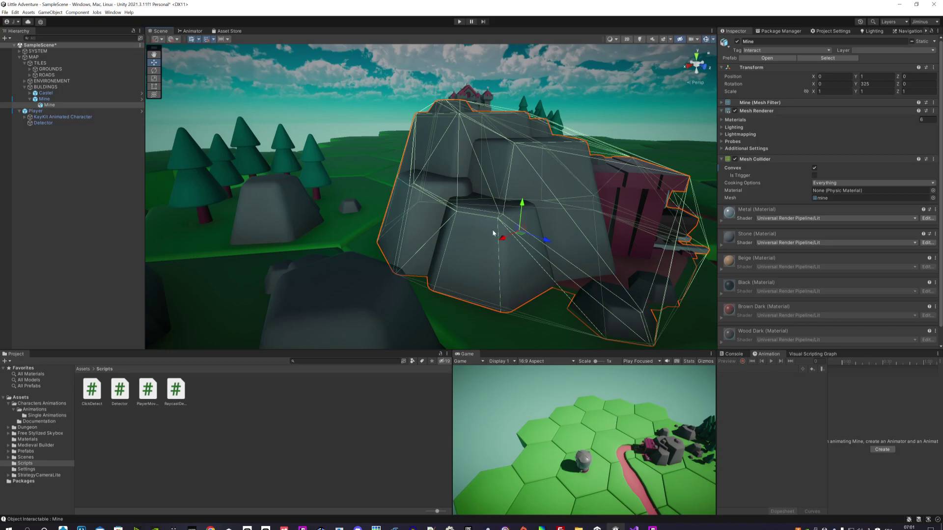
pyautogui.moveTo(494, 234)
pyautogui.mouseDown(button='right')
pyautogui.moveTo(346, 254)
pyautogui.moveTo(530, 180)
pyautogui.mouseUp(button='right')
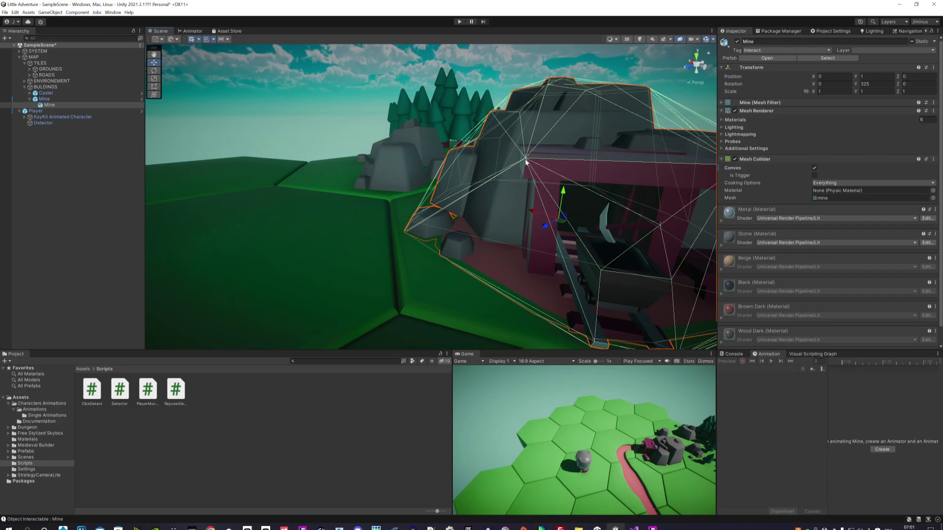
pyautogui.press('f')
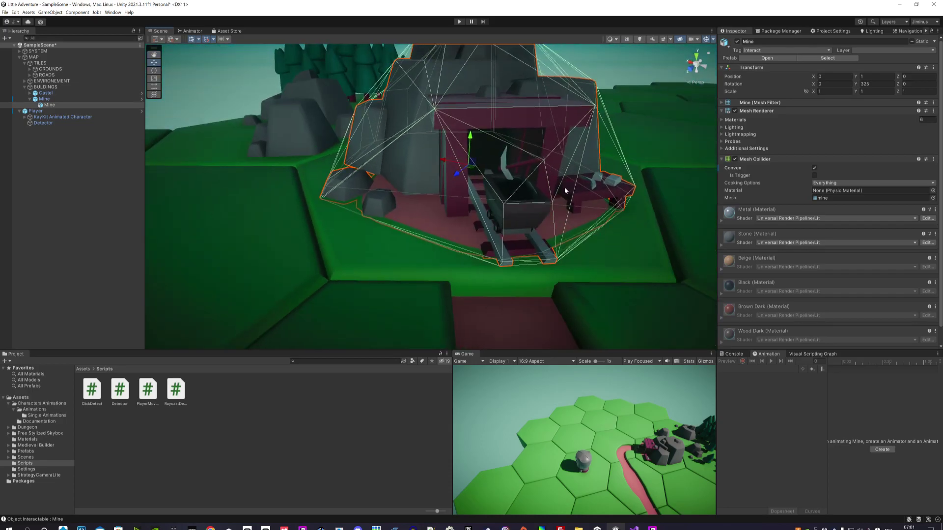
pyautogui.scroll(-3, 560, 206)
pyautogui.scroll(-1, 528, 233)
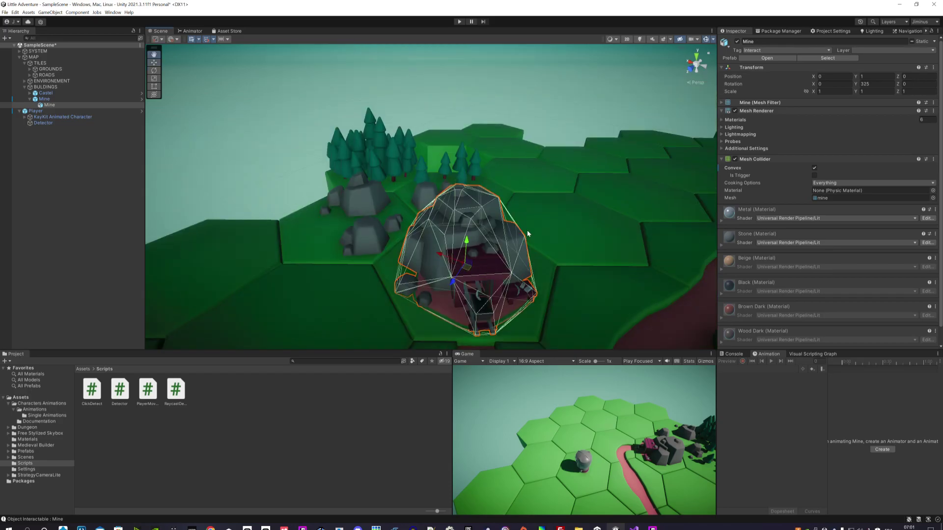
pyautogui.moveTo(528, 233); pyautogui.dragTo(571, 240, button='right')
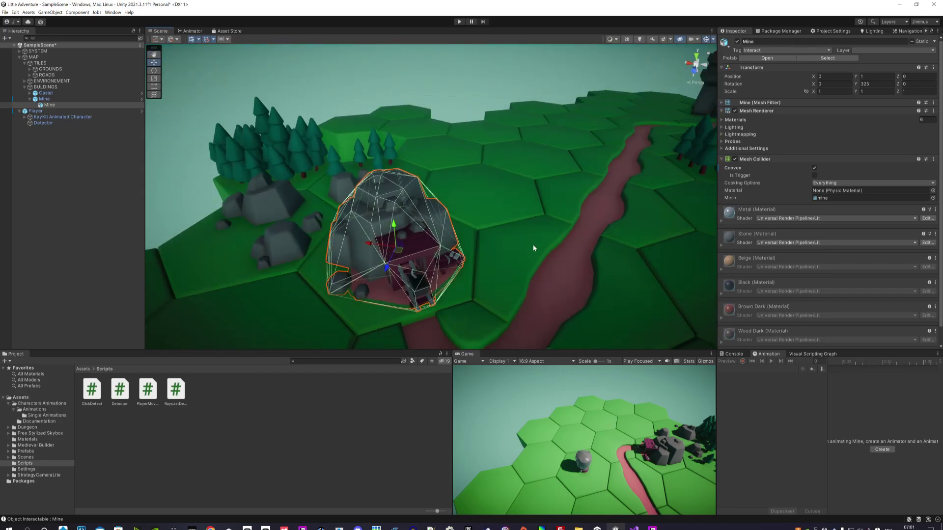
pyautogui.scroll(-1, 533, 243)
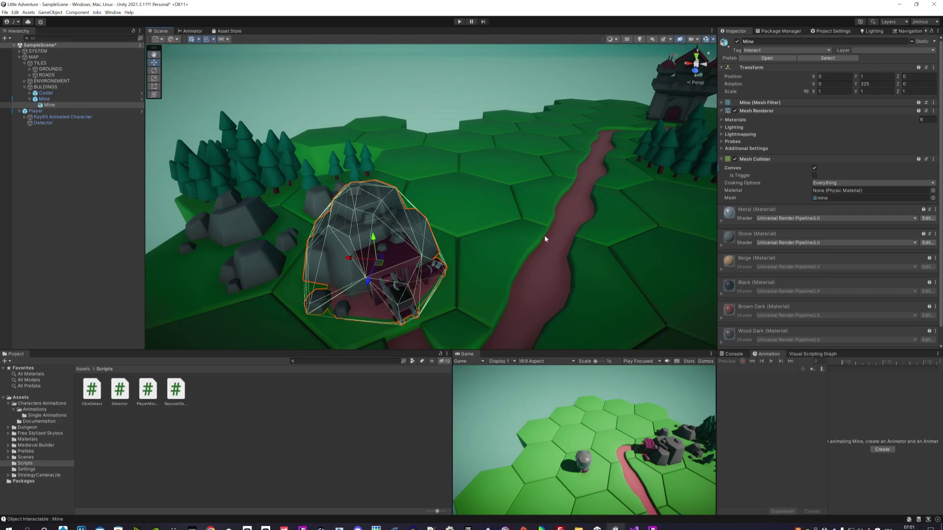
pyautogui.scroll(-2, 543, 233)
pyautogui.scroll(-1, 535, 228)
pyautogui.scroll(-1, 583, 231)
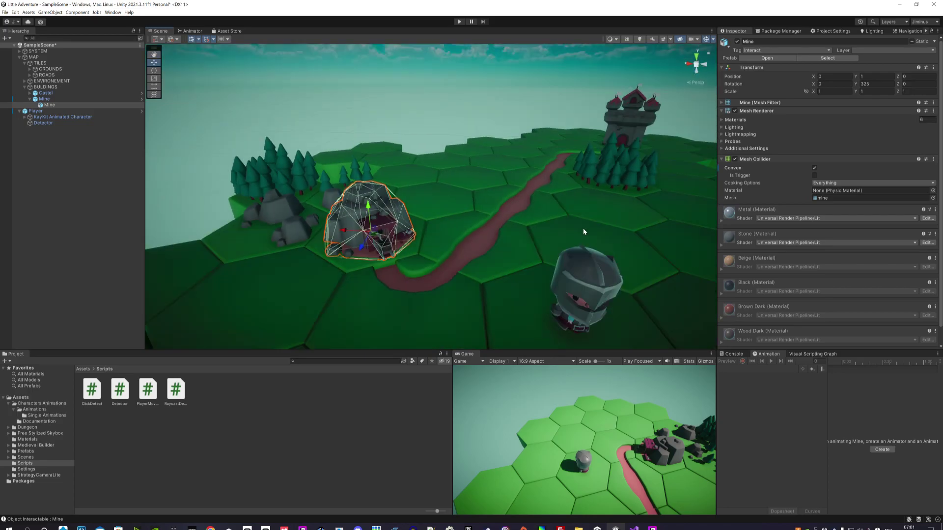
# Collapse the Mine's Mesh Collider section and select the Player character in the scene
pyautogui.rightClick(757, 159)
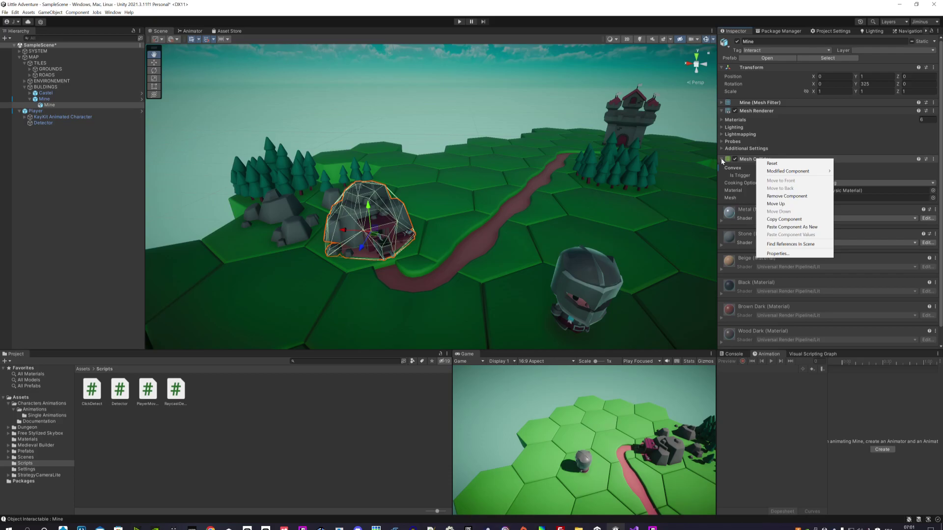
pyautogui.click(750, 159)
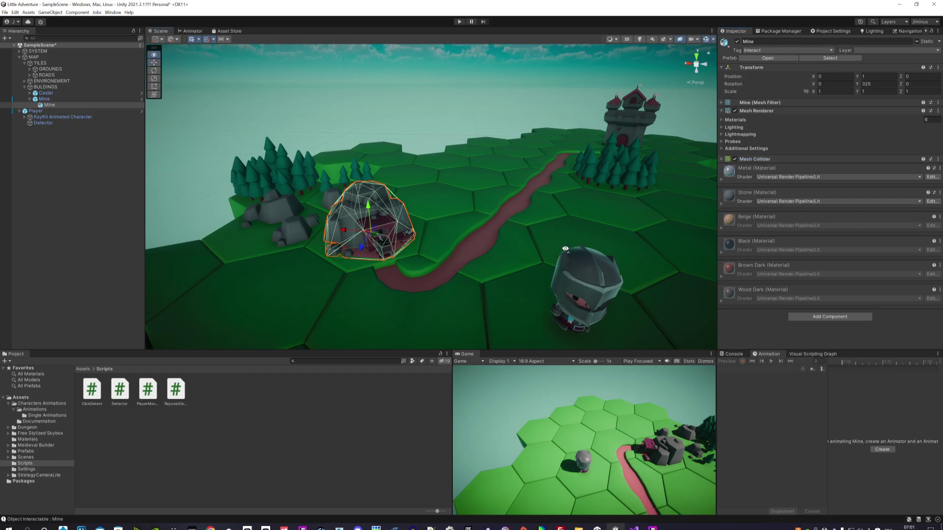
pyautogui.scroll(-2, 555, 244)
pyautogui.scroll(-3, 570, 243)
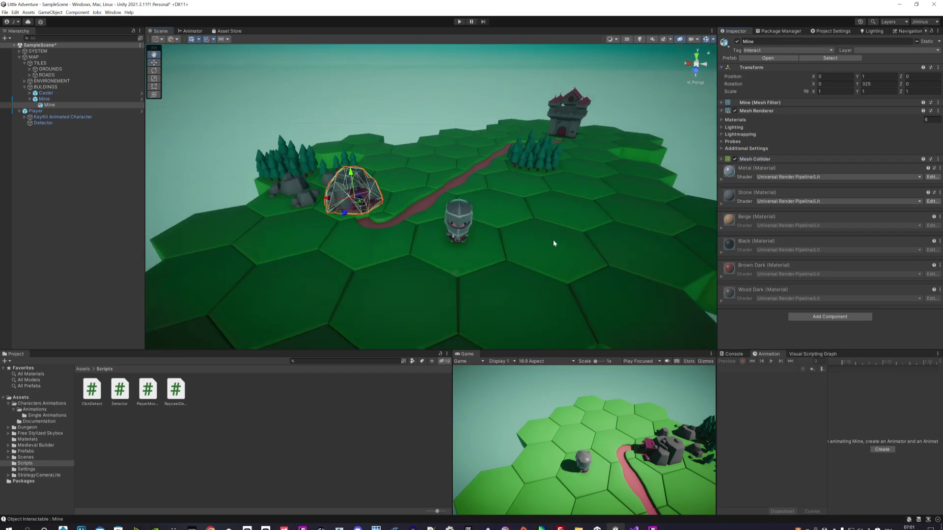
pyautogui.click(462, 225)
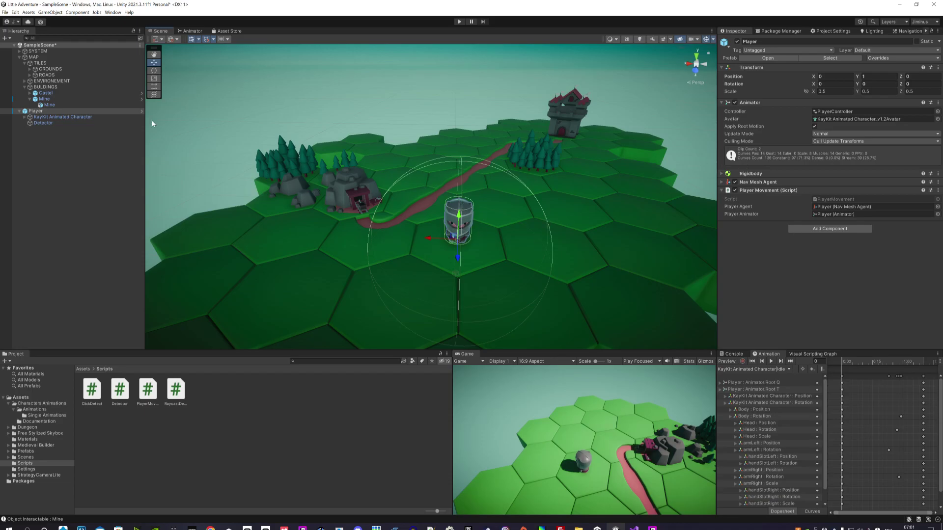
# Select the Detector child under Player to show its Sphere Collider and Detector script
pyautogui.click(64, 123)
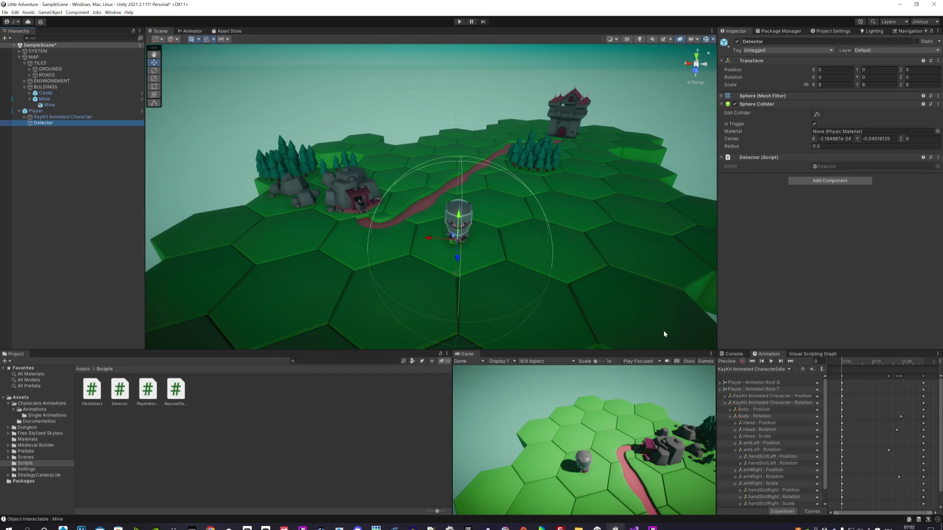
# Open Detector.cs in Visual Studio and examine the OnTriggerEnter method declaration
pyautogui.doubleClick(828, 167)
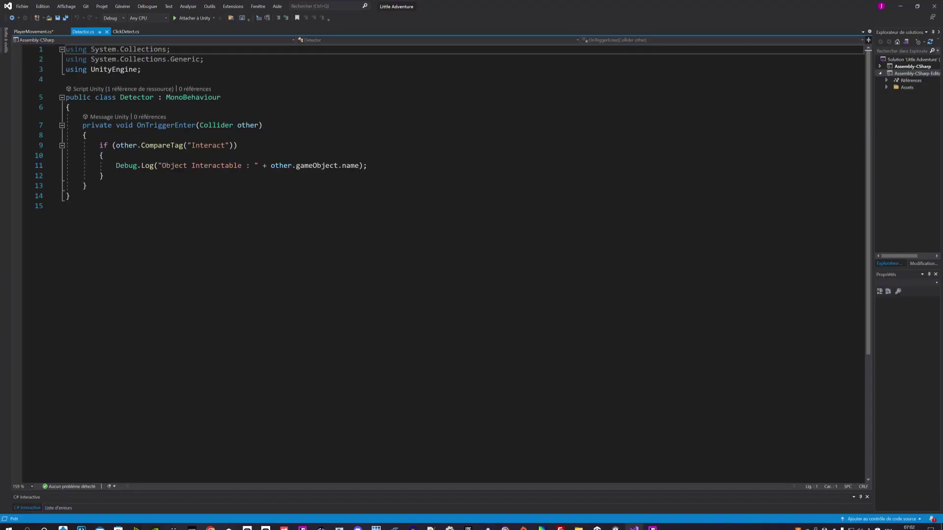
pyautogui.moveTo(79, 125); pyautogui.dragTo(170, 126)
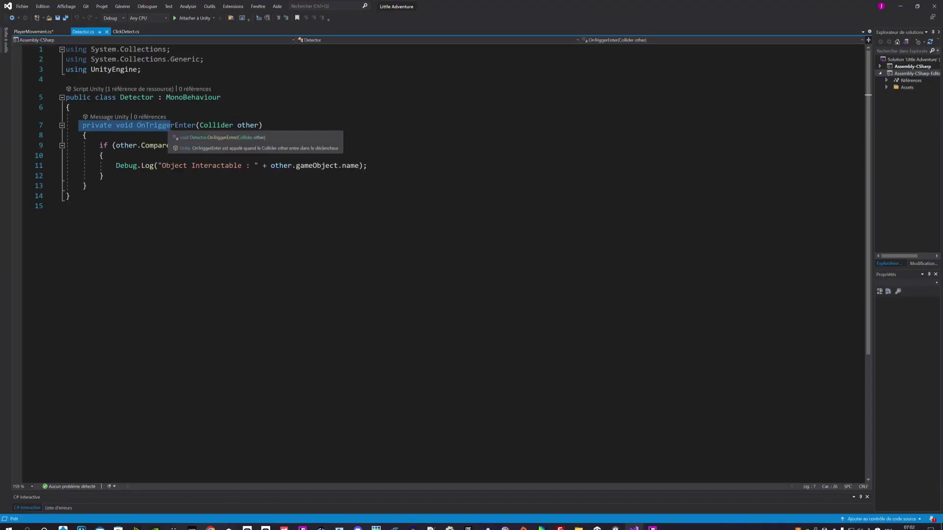
pyautogui.doubleClick(164, 125)
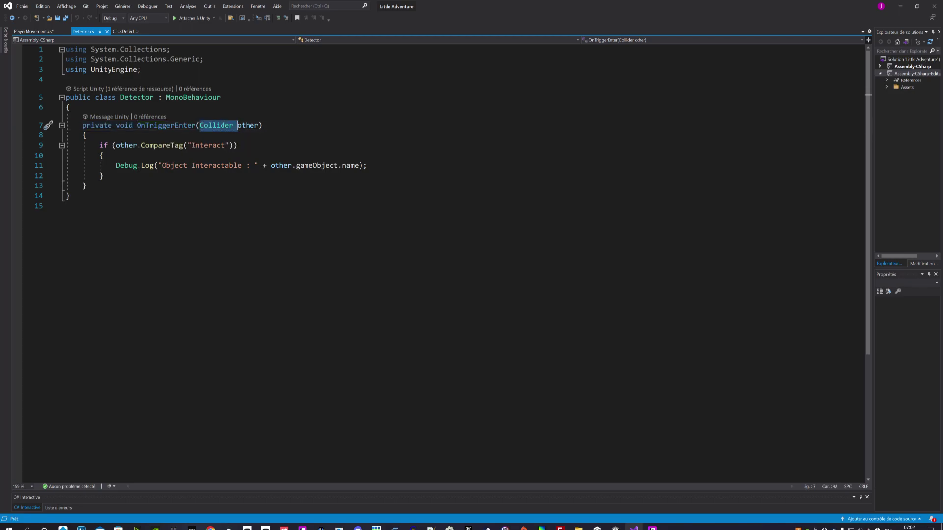
pyautogui.press('Up')
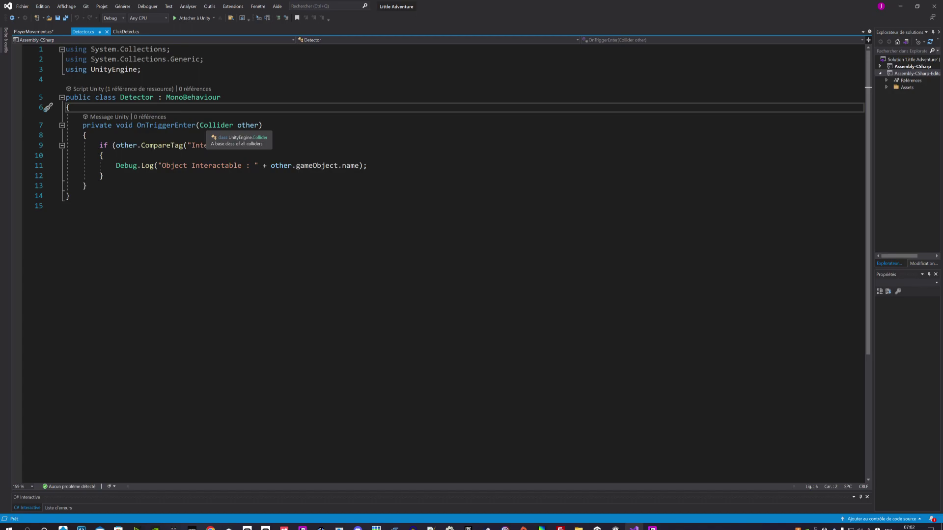
pyautogui.click(263, 126)
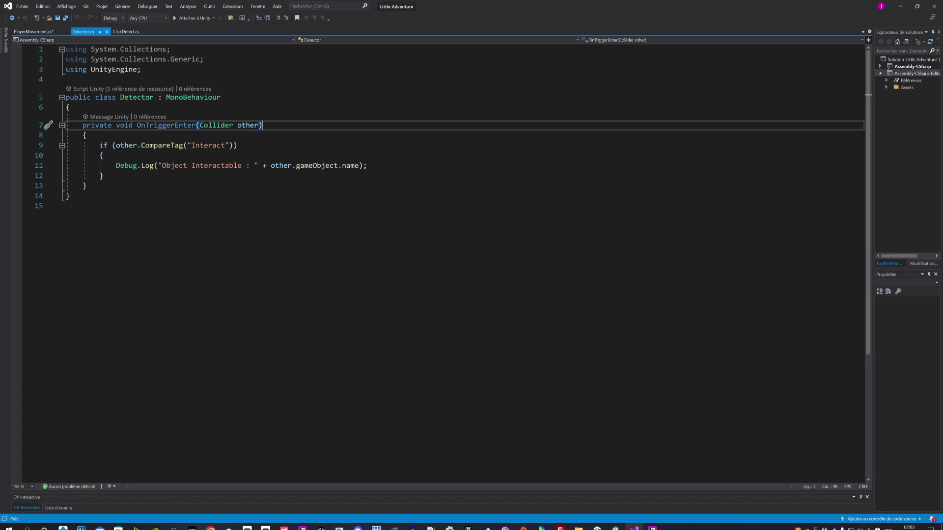
pyautogui.click(196, 125)
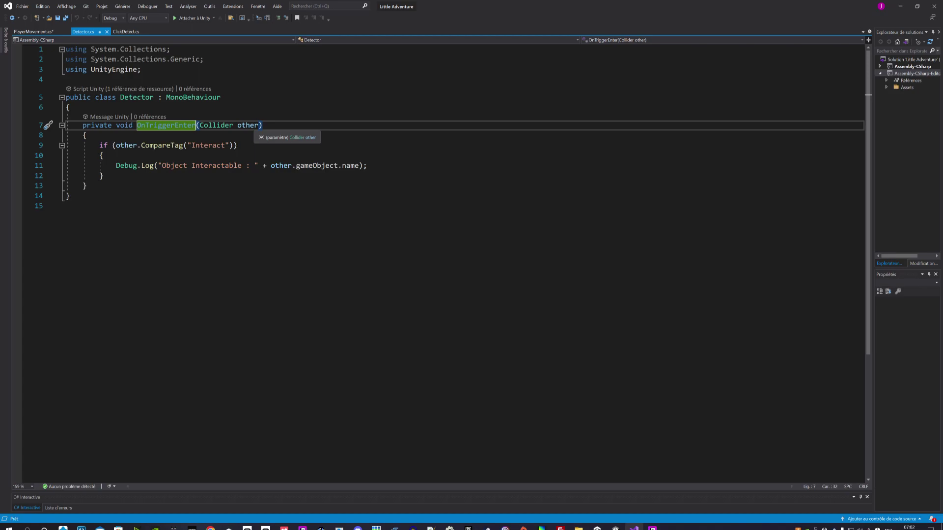
pyautogui.click(70, 107)
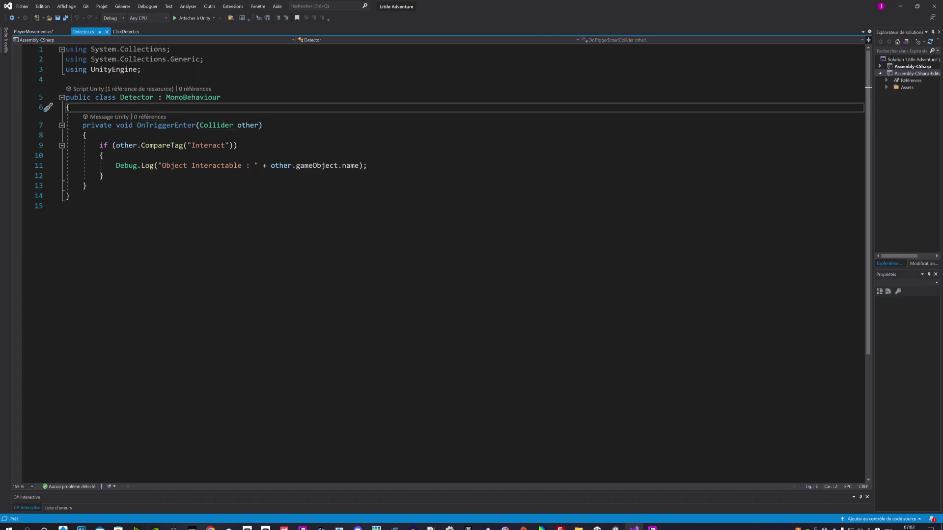
pyautogui.click(196, 125)
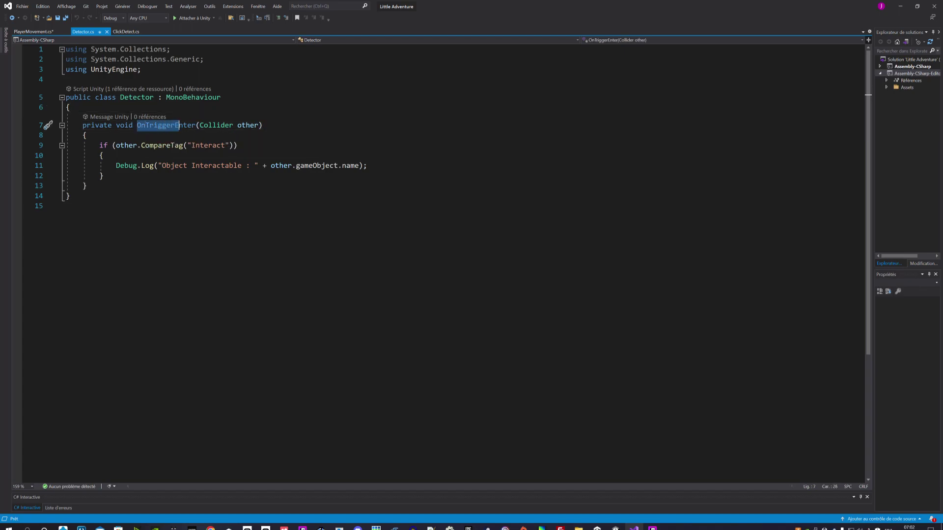
# Review the CompareTag("Interact") check and its Debug.Log line inside OnTriggerEnter
pyautogui.doubleClick(182, 129)
pyautogui.moveTo(183, 132)
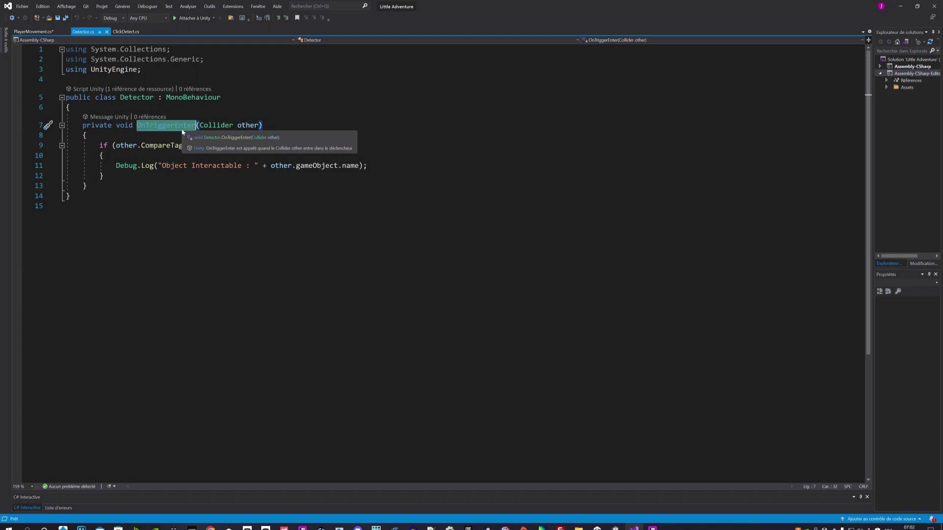
pyautogui.click(155, 145)
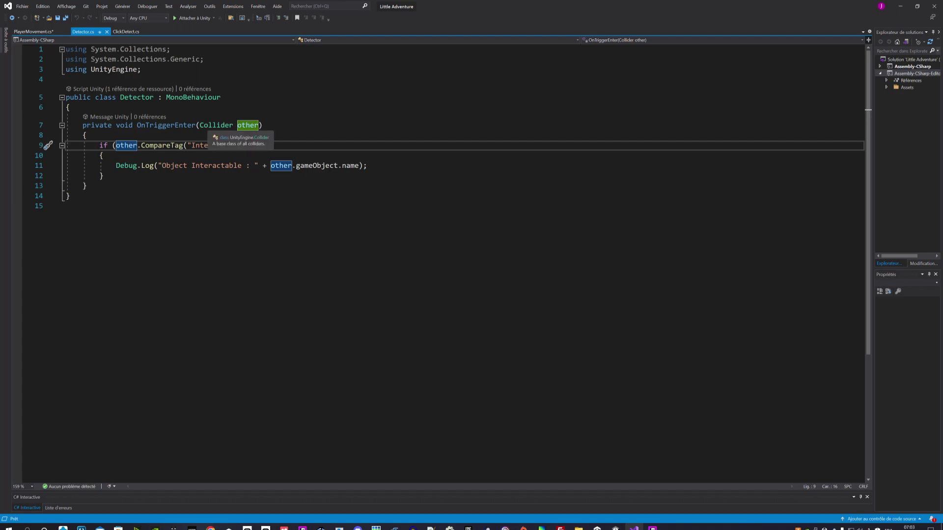
pyautogui.click(150, 145)
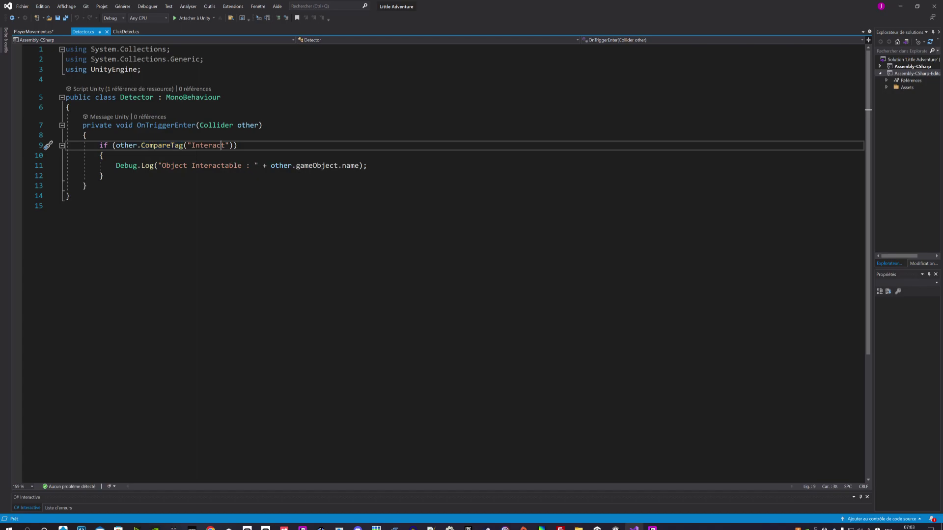
pyautogui.click(237, 145)
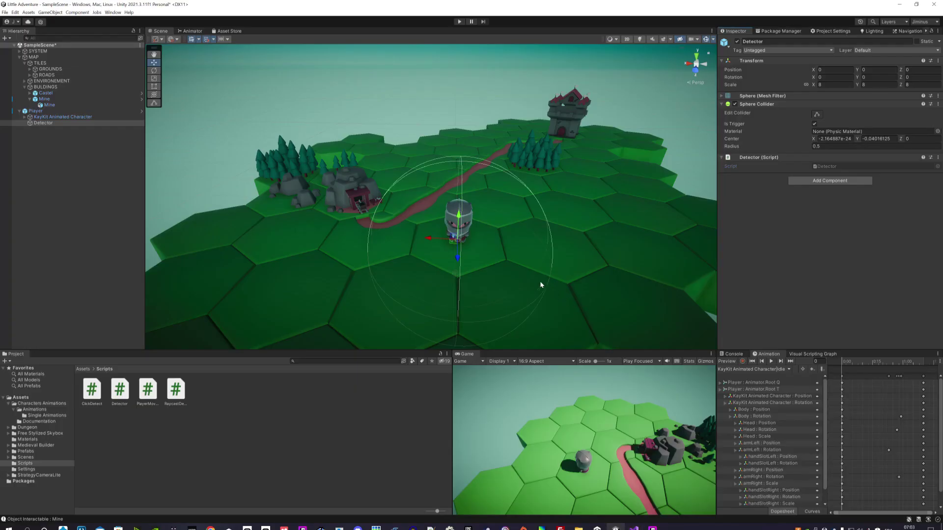
# Select the child Mine model under the Mine building and set its Tag to Interact
pyautogui.click(356, 200)
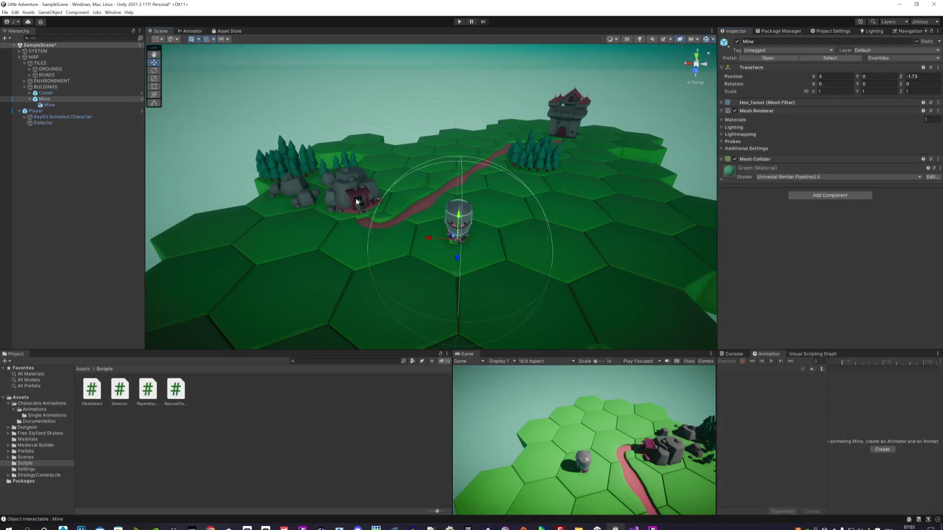
pyautogui.click(49, 105)
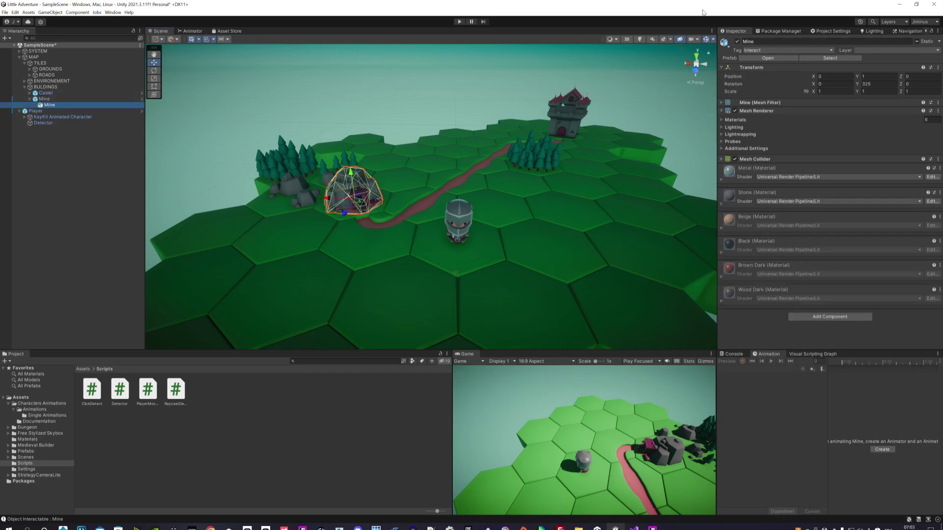
pyautogui.click(750, 51)
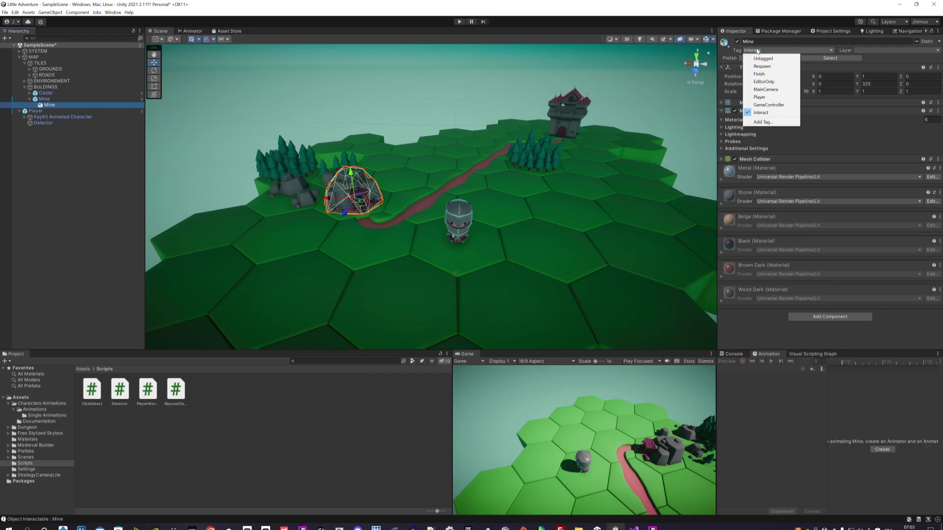
# Select Castel's castle model for tagging, then check the Console's 'Object Interactable : Mine' entry
pyautogui.click(589, 115)
pyautogui.click(568, 118)
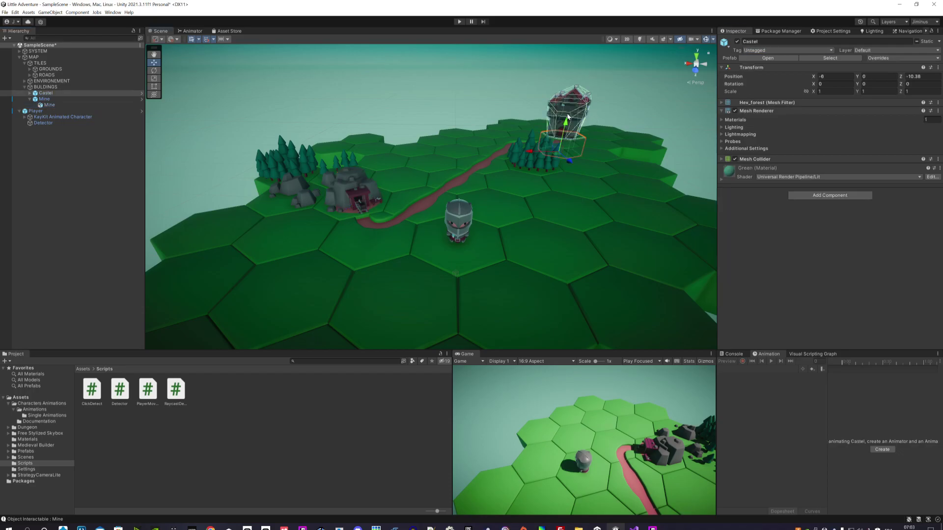
pyautogui.click(30, 93)
pyautogui.click(51, 100)
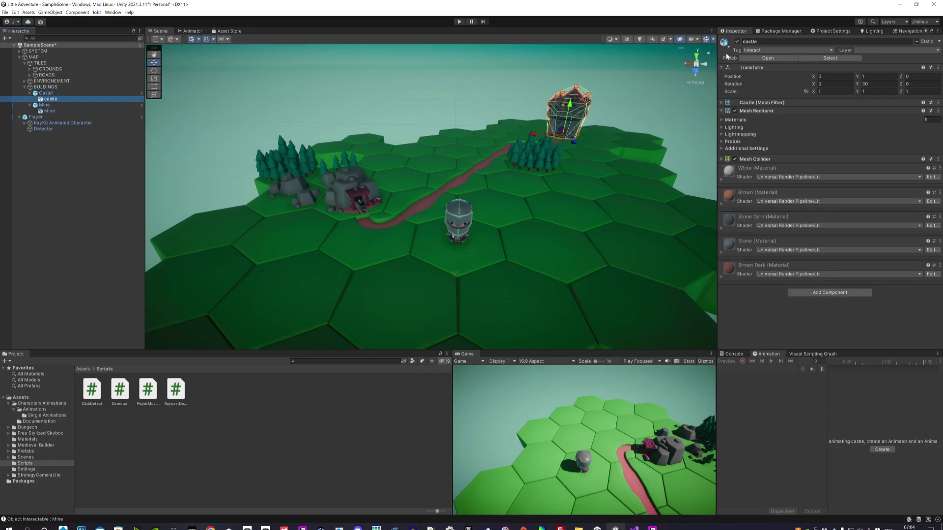
pyautogui.click(733, 354)
pyautogui.click(772, 400)
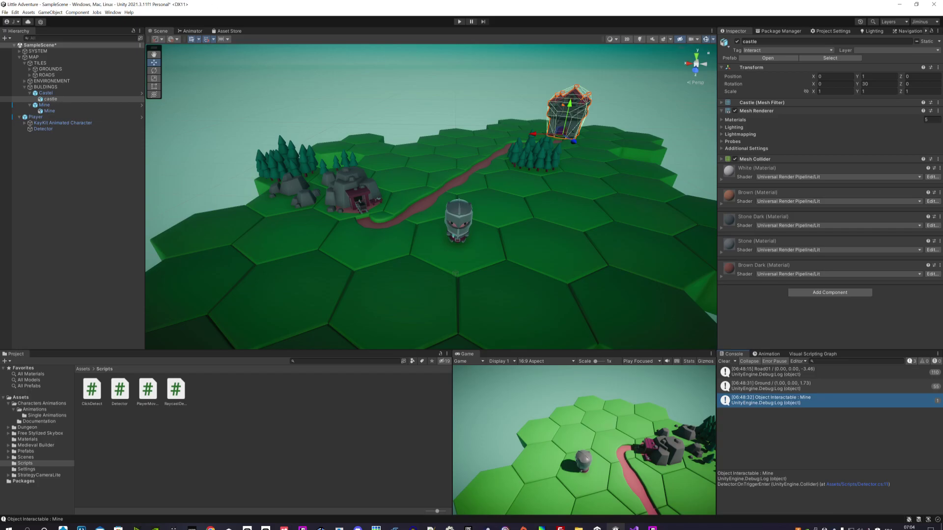
pyautogui.click(634, 528)
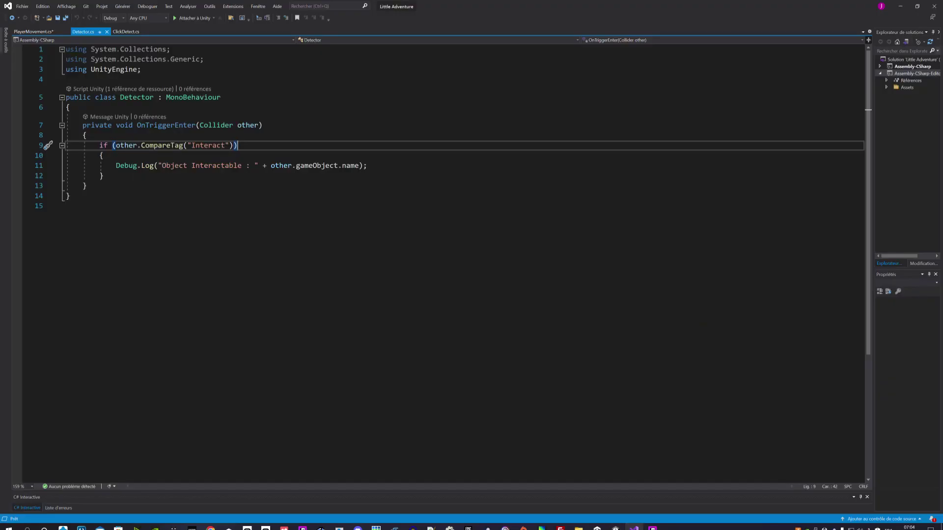
pyautogui.moveTo(116, 165); pyautogui.dragTo(154, 166)
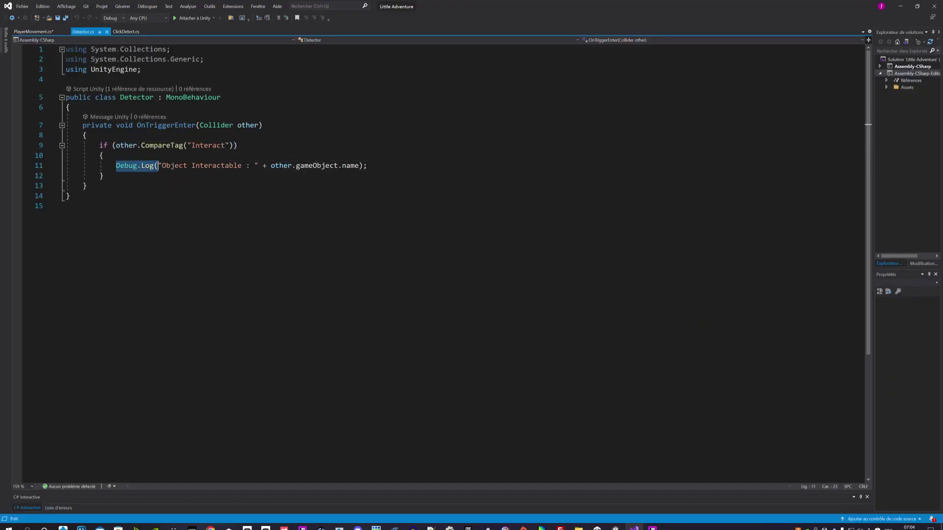
pyautogui.click(155, 166)
pyautogui.click(116, 165)
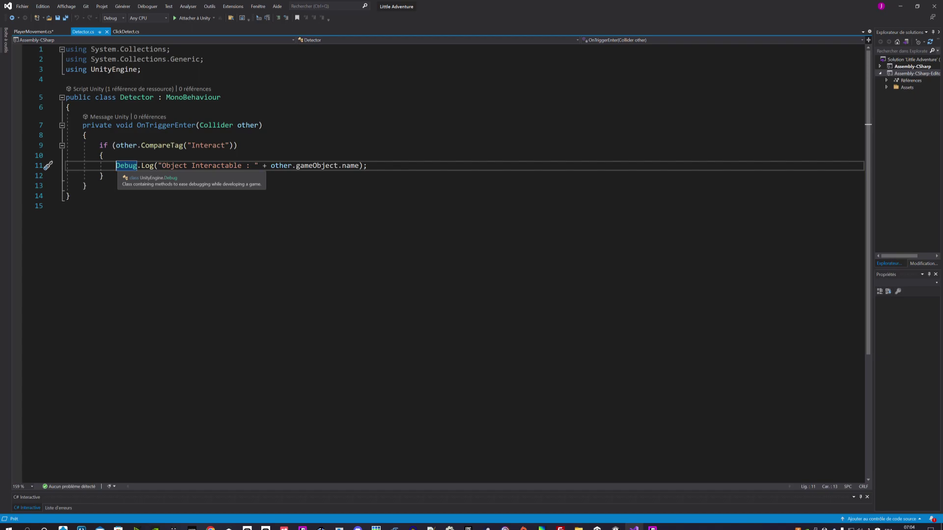
pyautogui.hotkey('ctrl', 'shift', 'Right')
pyautogui.hotkey('ctrl', 'shift', 'Right')
pyautogui.hotkey('ctrl', 'shift', 'Right')
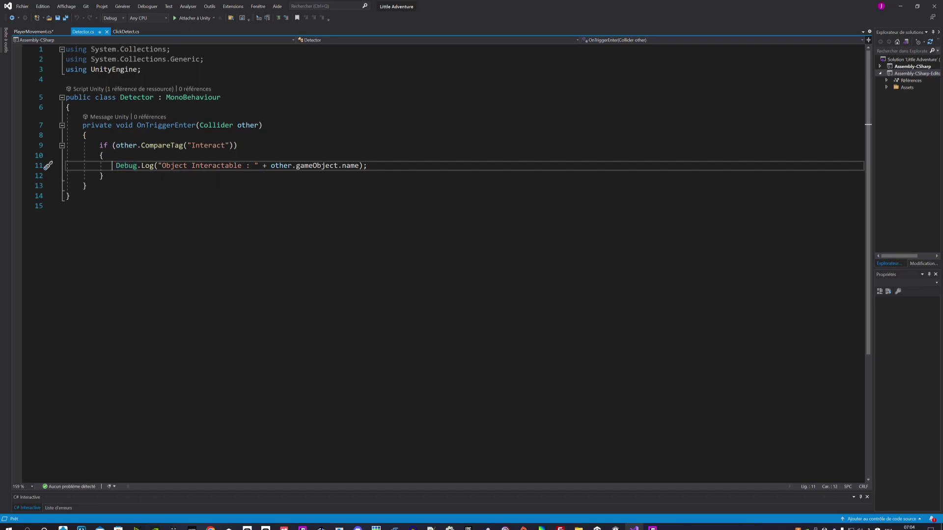
pyautogui.hotkey('shift', 'Left')
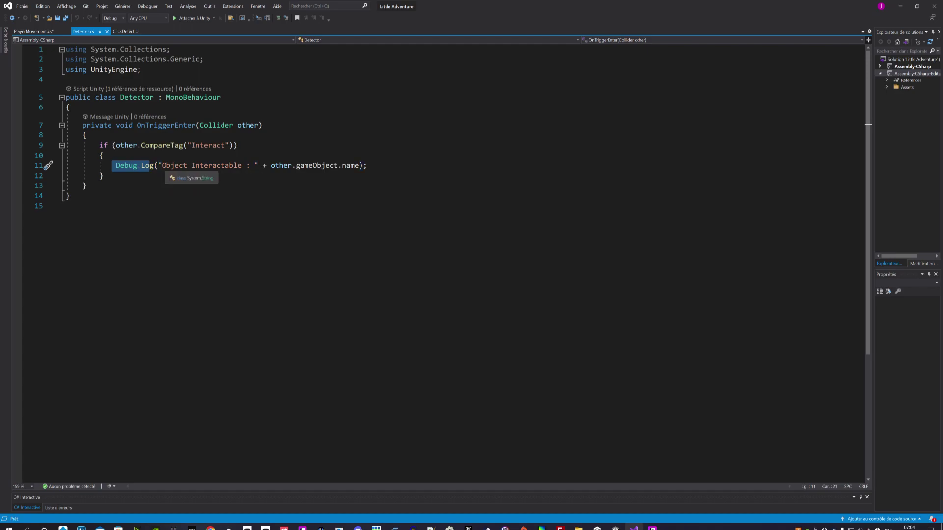
pyautogui.moveTo(159, 166); pyautogui.dragTo(342, 166)
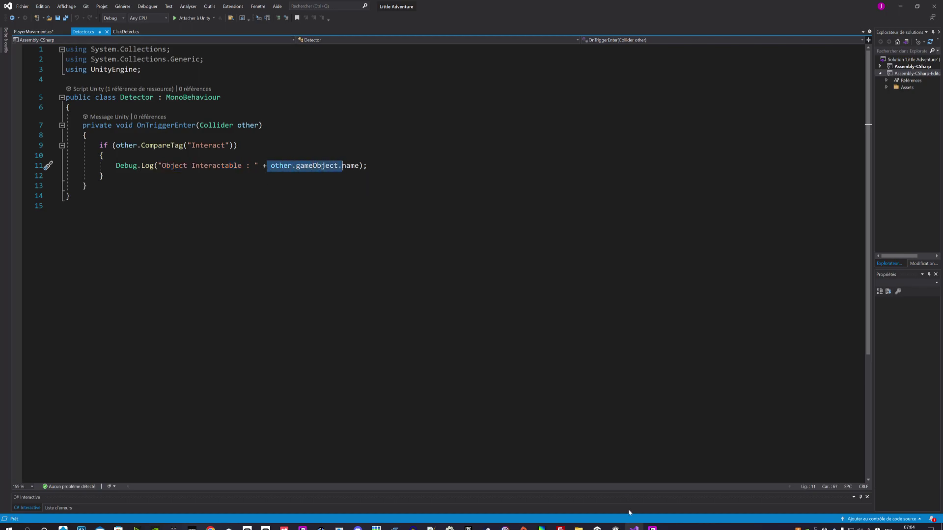
pyautogui.click(616, 528)
# Select the Mine and Castel buildings, clear the Console, and start Play mode
pyautogui.click(369, 207)
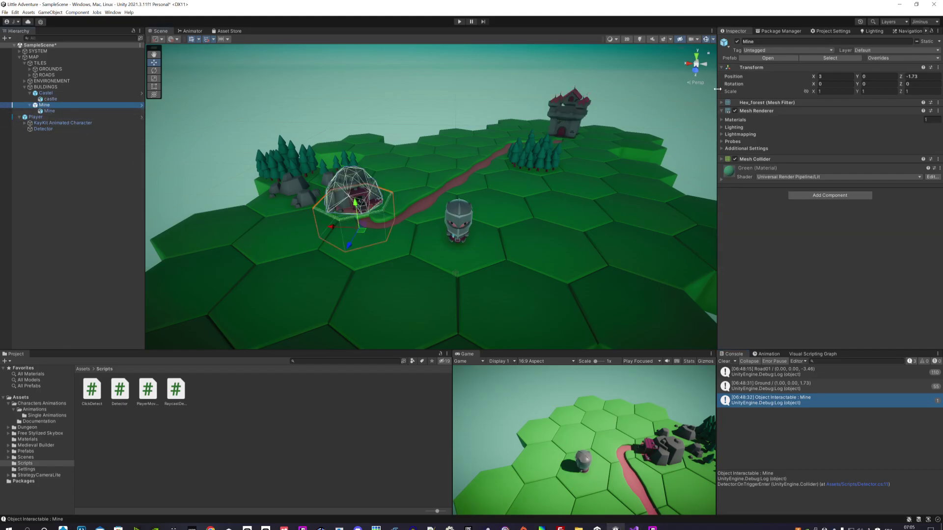
pyautogui.click(748, 41)
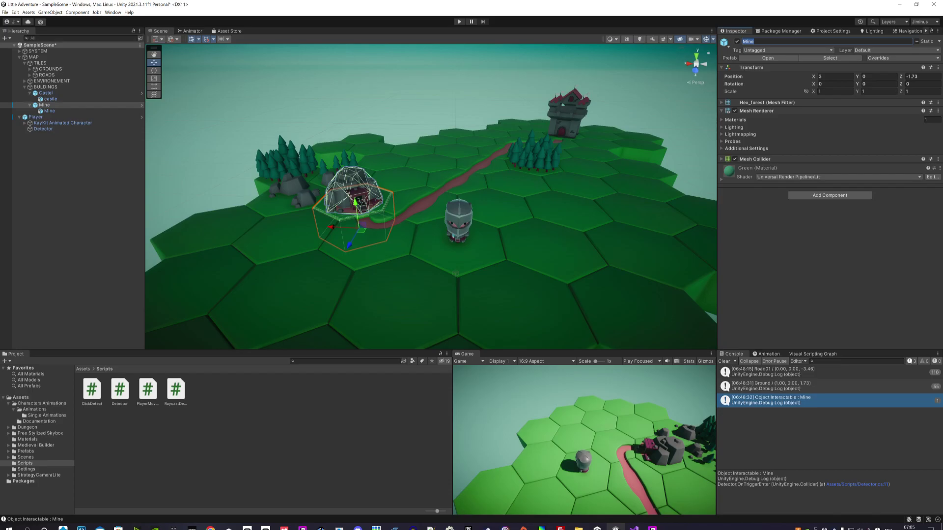
pyautogui.click(559, 117)
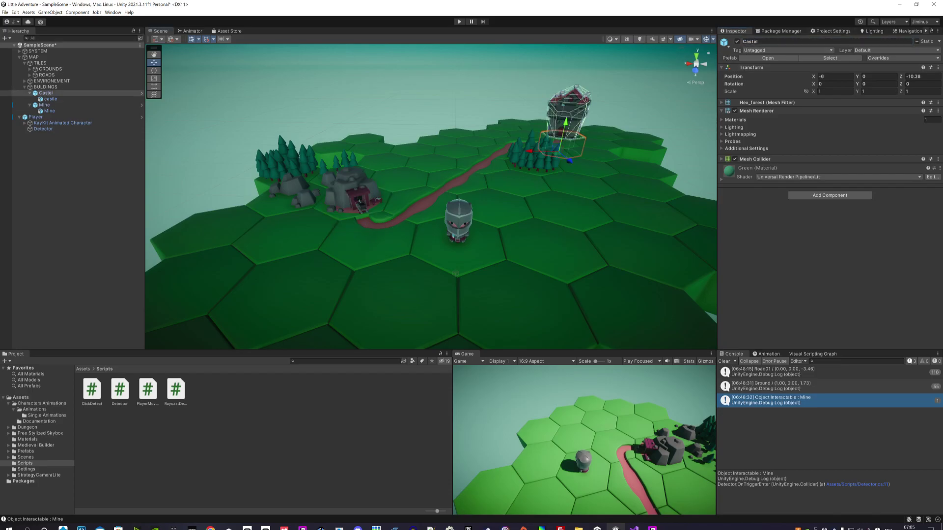
pyautogui.click(724, 361)
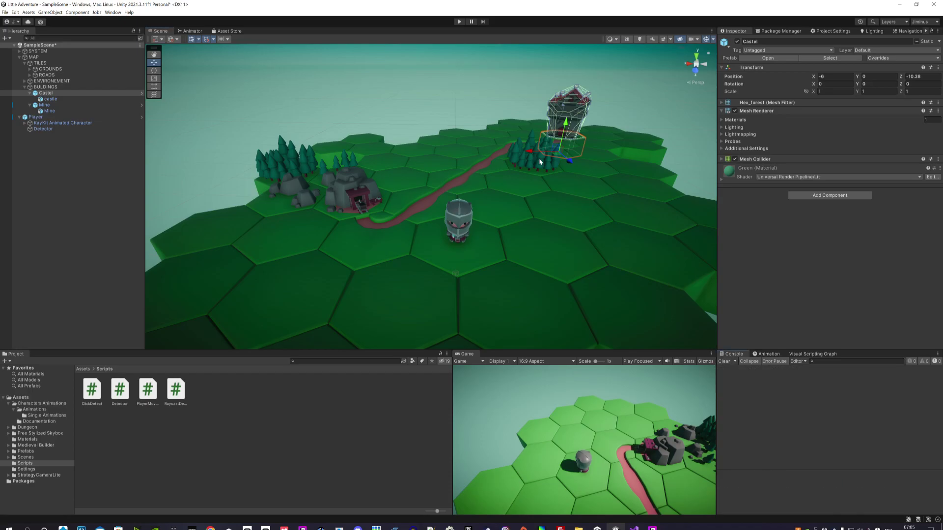
pyautogui.click(464, 22)
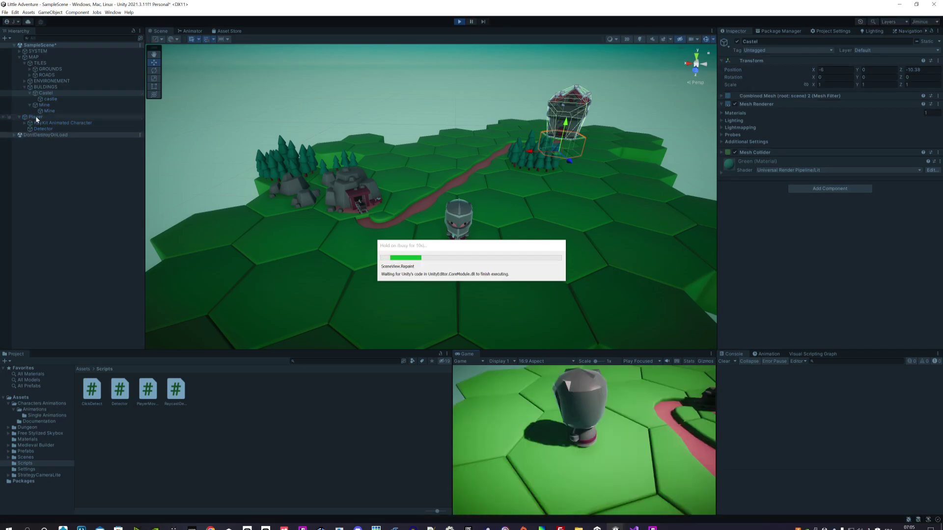
# During play, inspect a road tile and the knight's visor, then select Player and collapse its children
pyautogui.click(36, 117)
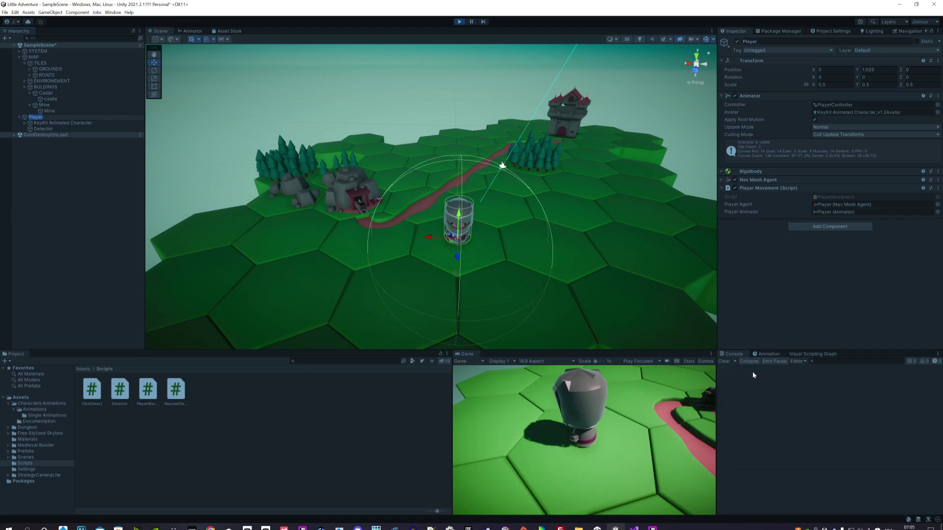
pyautogui.click(350, 229)
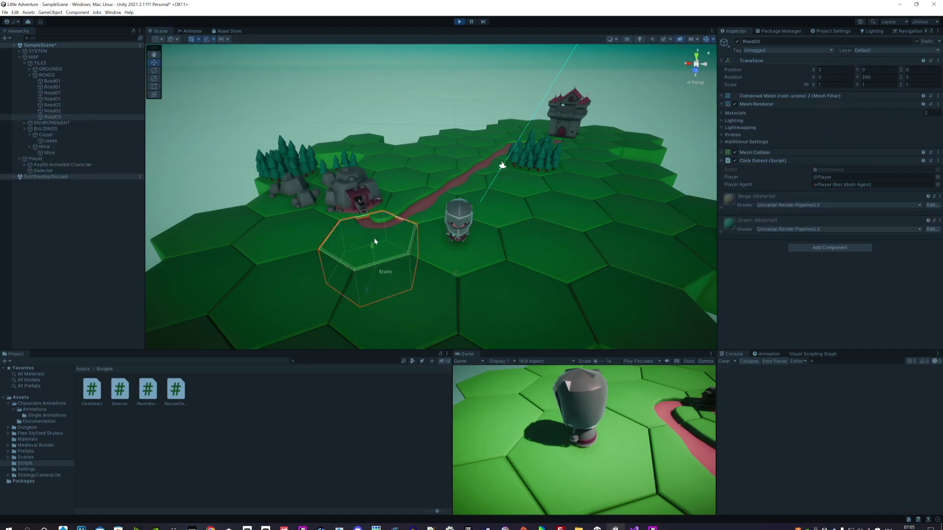
pyautogui.click(456, 222)
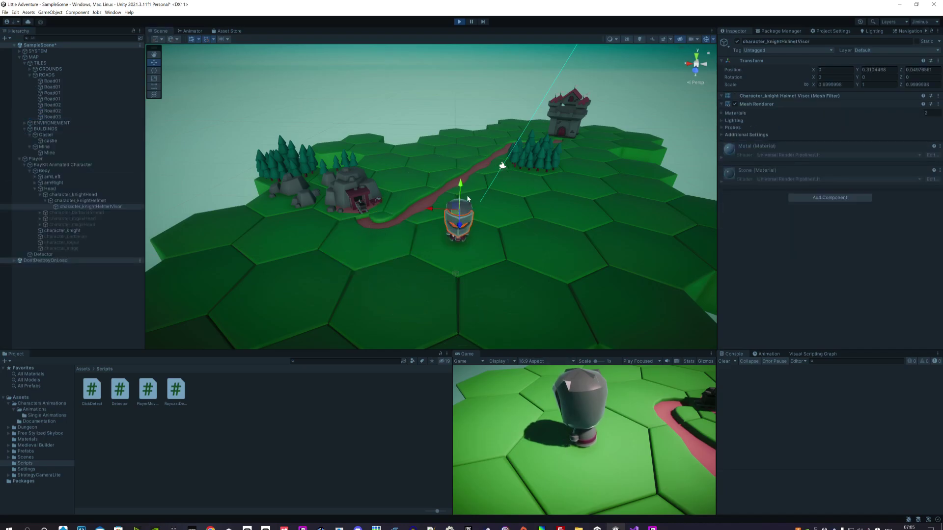
pyautogui.click(406, 120)
pyautogui.scroll(-1, 405, 120)
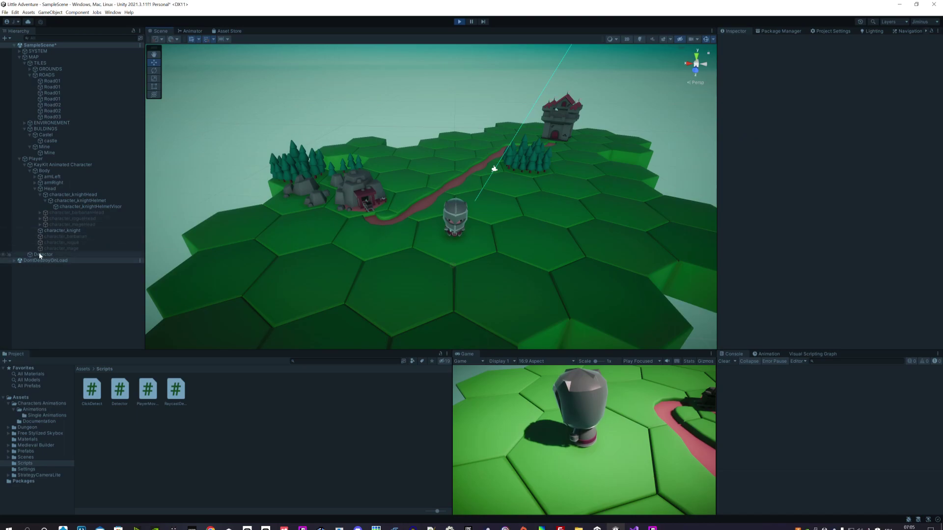
pyautogui.click(22, 159)
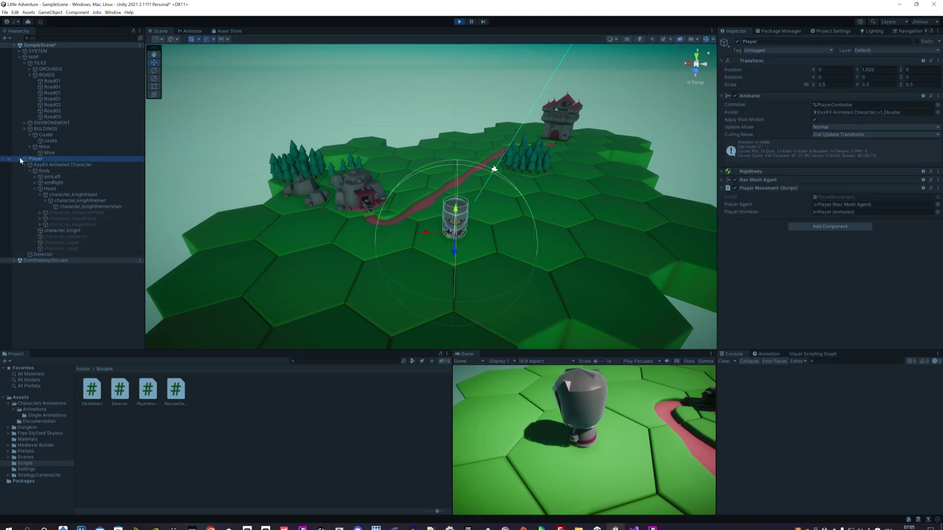
pyautogui.click(19, 159)
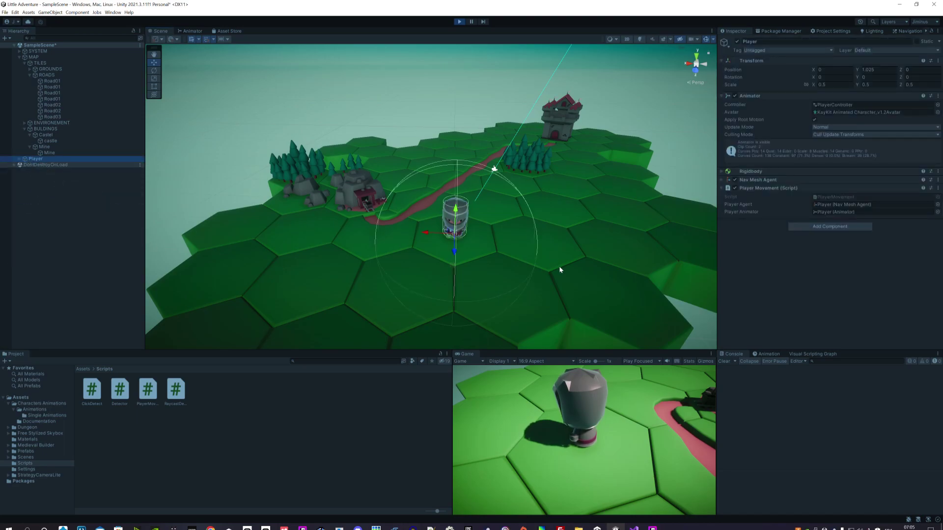
# Send the player walking across ground tiles to the Mine and pull the game camera back
pyautogui.click(616, 436)
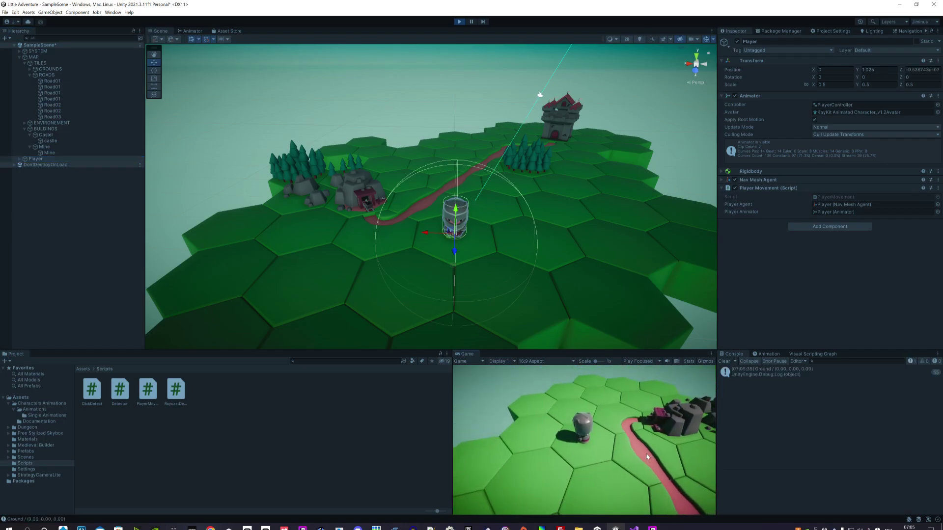
pyautogui.click(647, 457)
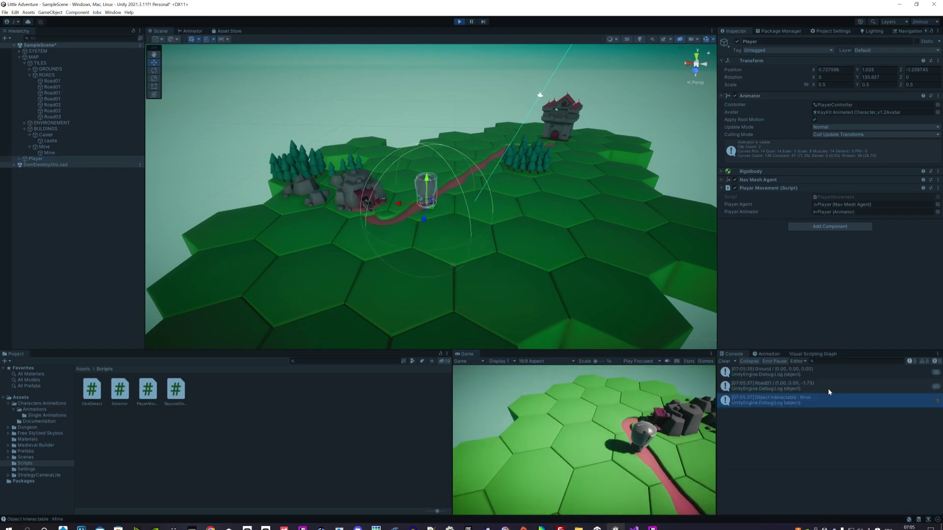
pyautogui.click(810, 402)
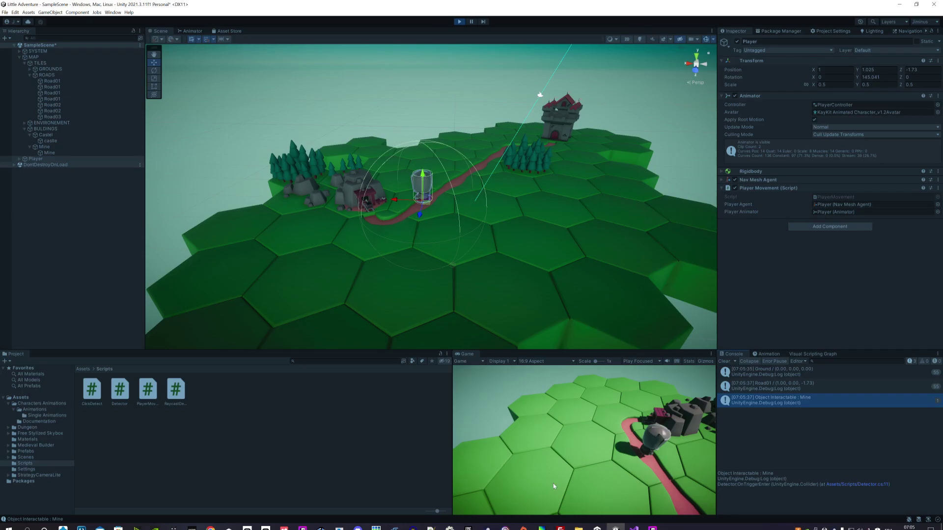
pyautogui.moveTo(660, 436)
pyautogui.mouseDown(button='right')
pyautogui.moveTo(575, 454)
pyautogui.moveTo(767, 482)
pyautogui.mouseUp(button='right')
pyautogui.scroll(-5, 575, 460)
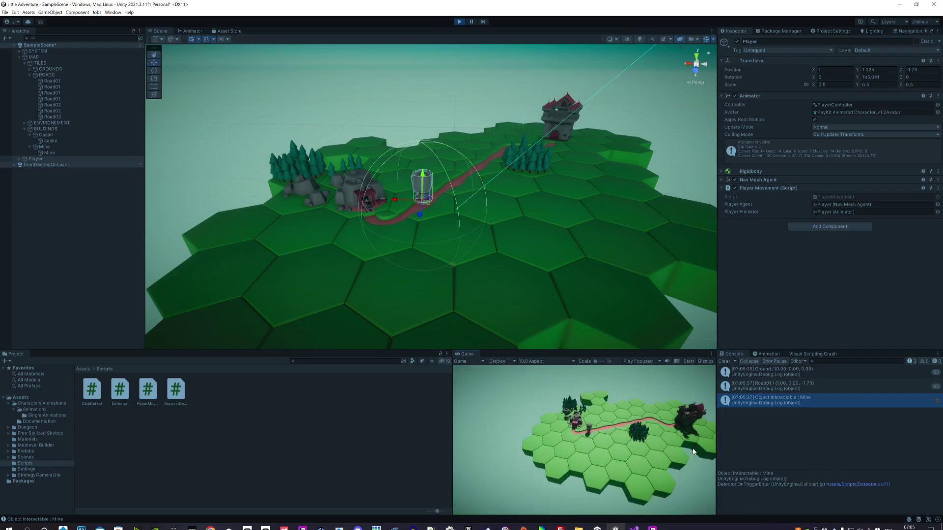
# Walk the player along the road to the castle, read its 'Object Interactable : castle' log, and stop Play mode
pyautogui.click(668, 426)
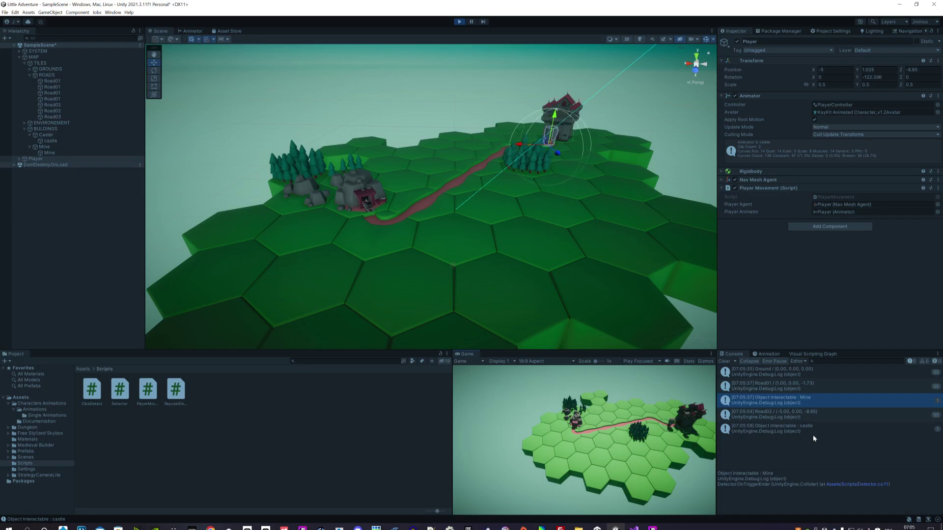
pyautogui.click(830, 428)
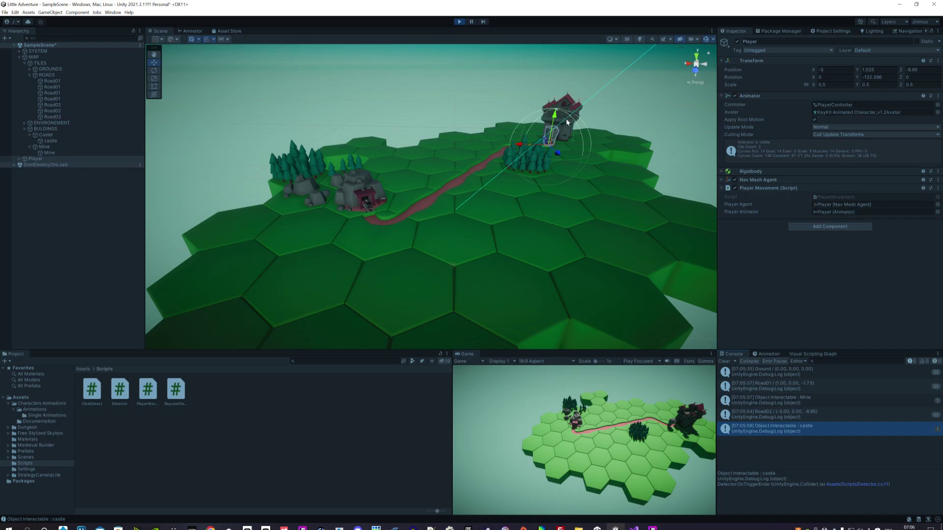
pyautogui.click(459, 22)
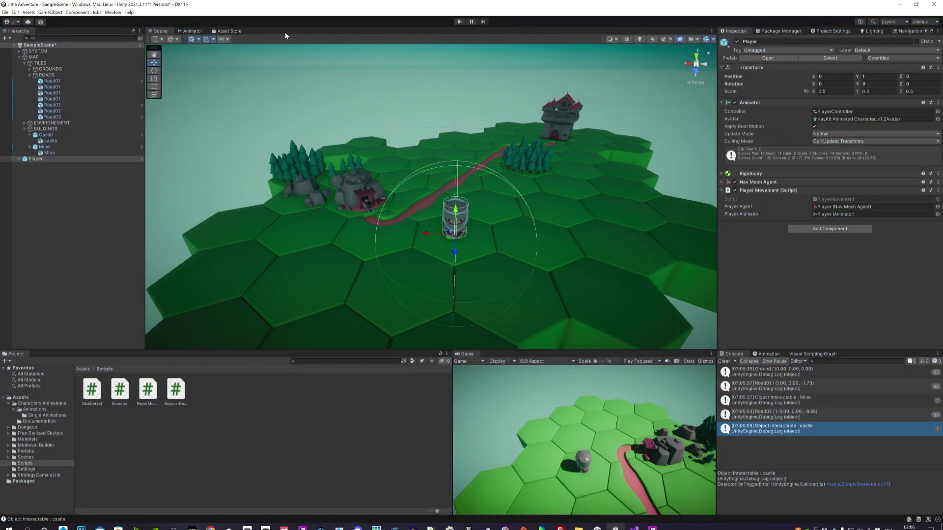
# Save the scene with File > Save, save PlayerMovement.cs in Visual Studio, and return to Unity
pyautogui.click(5, 12)
pyautogui.click(18, 45)
pyautogui.click(634, 528)
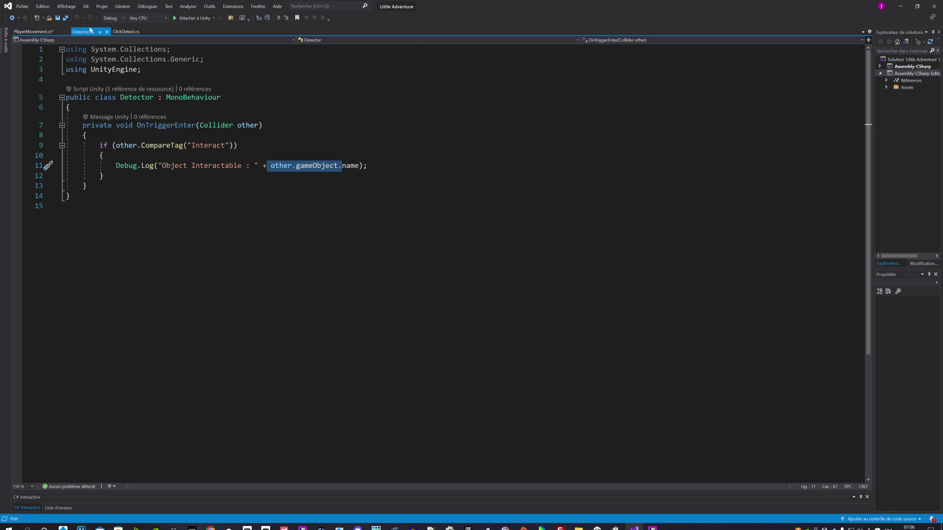
pyautogui.click(61, 32)
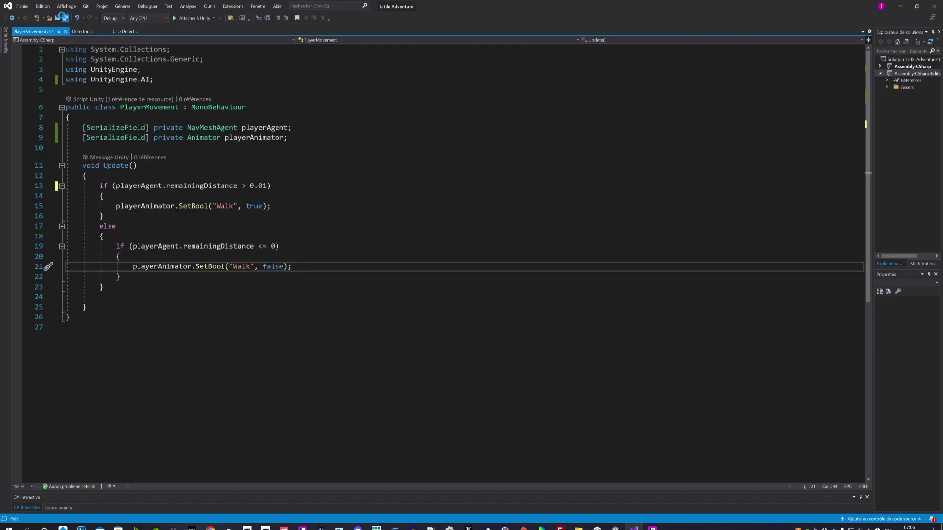
pyautogui.click(65, 17)
pyautogui.click(82, 31)
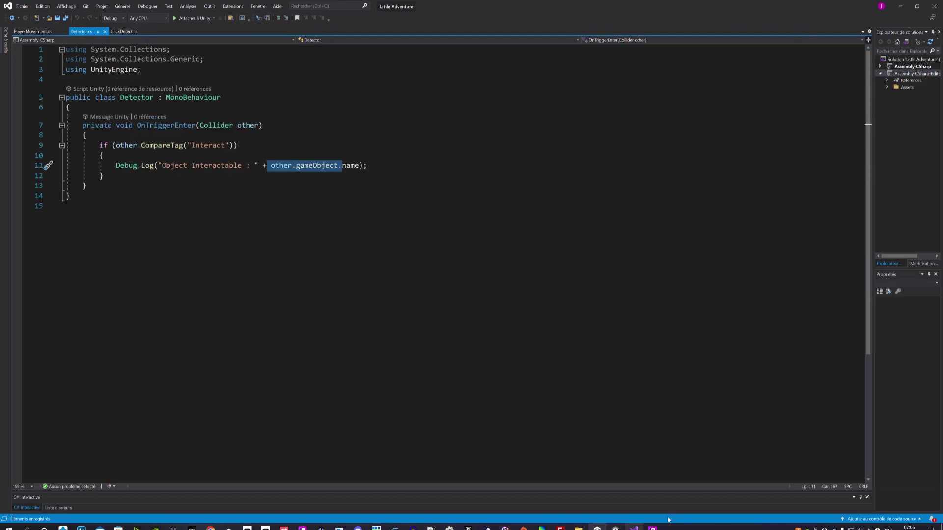
pyautogui.click(615, 528)
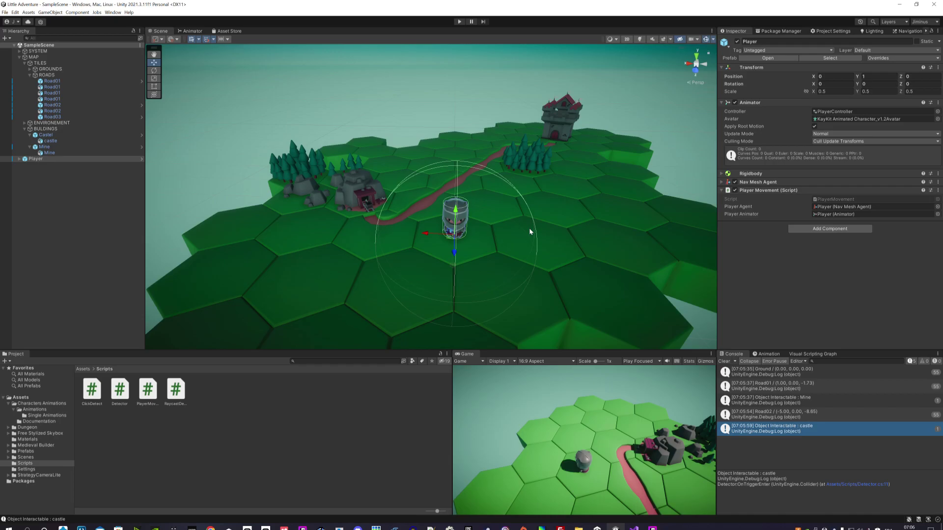
# Clear the Console, select a ground hex tile, and open its ClickDetect script from the Inspector
pyautogui.click(724, 362)
pyautogui.click(310, 235)
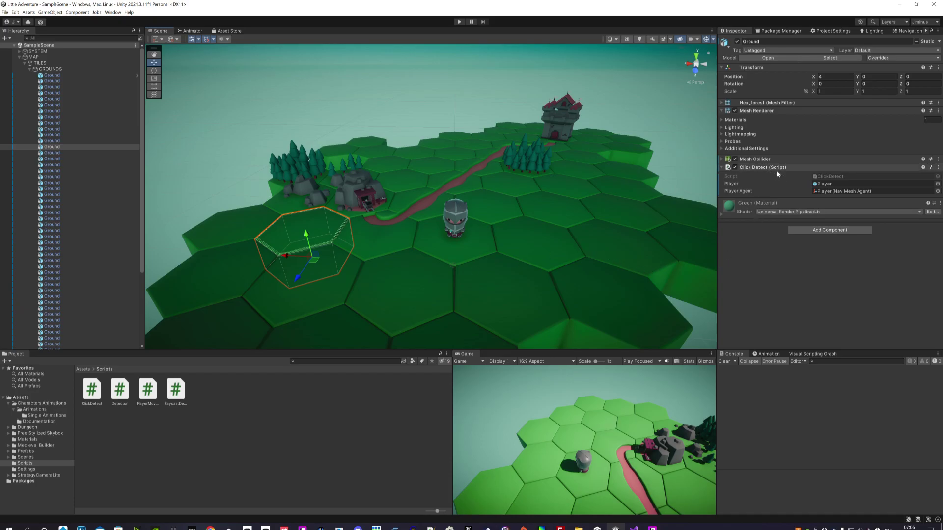
pyautogui.click(756, 110)
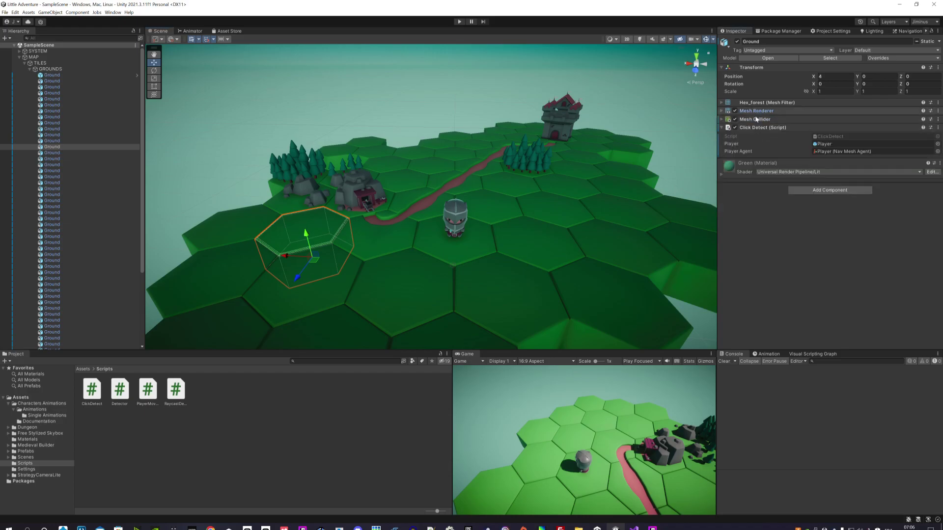
pyautogui.doubleClick(820, 136)
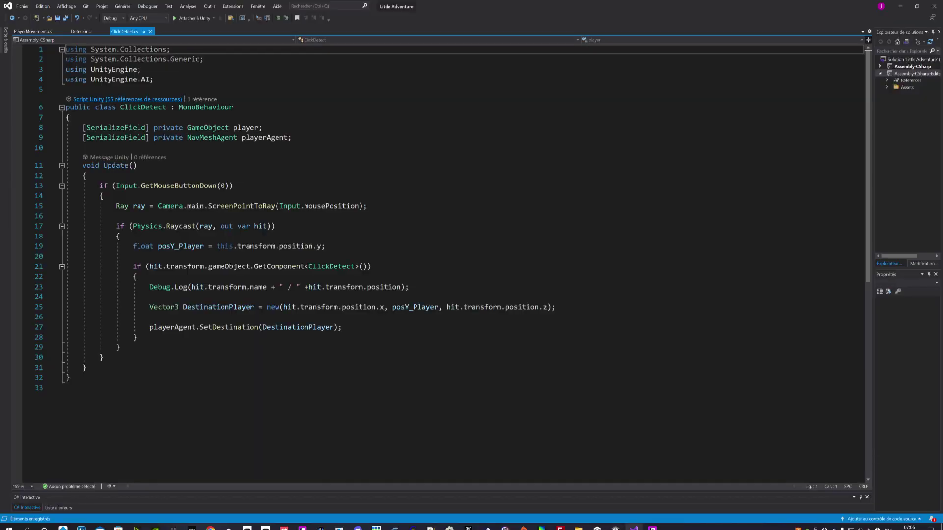
# Review the player field on line 8 and playerAgent on line 9 of ClickDetect.cs
pyautogui.click(32, 32)
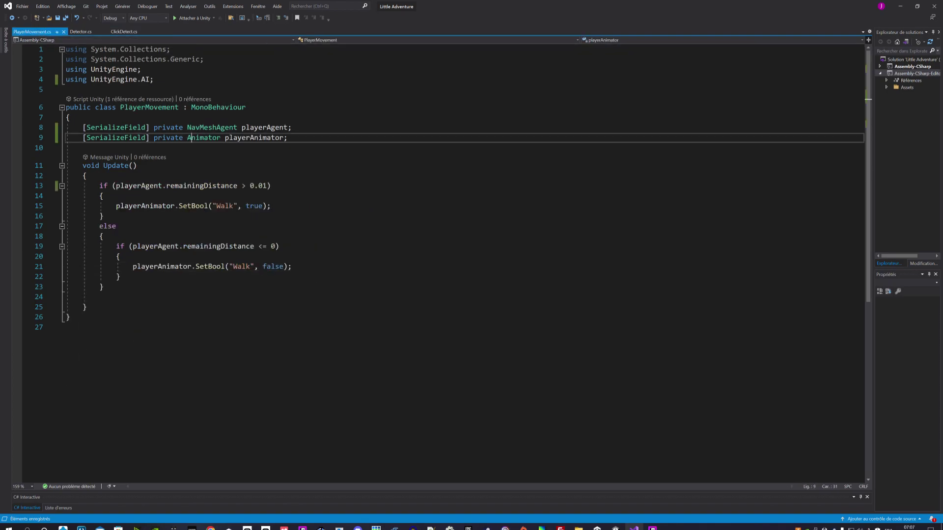
pyautogui.click(124, 31)
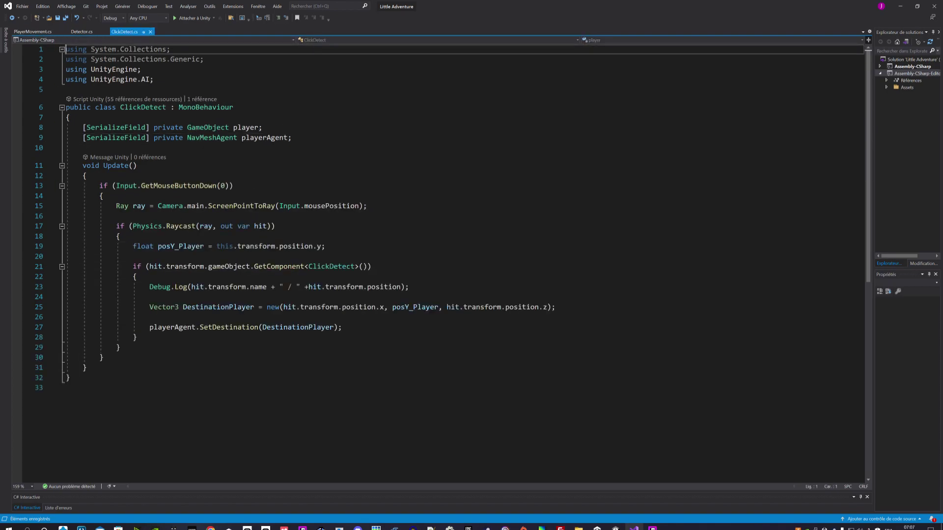
pyautogui.moveTo(262, 128); pyautogui.dragTo(129, 127)
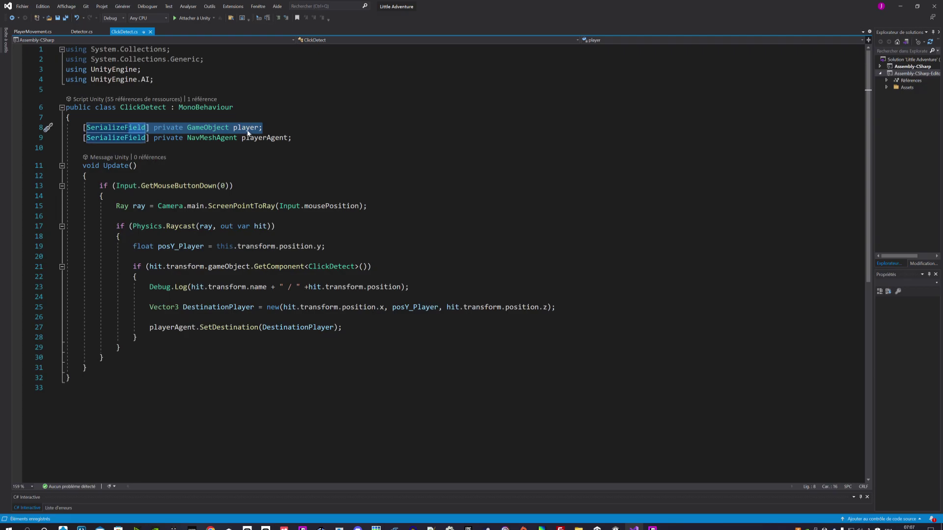
pyautogui.click(209, 128)
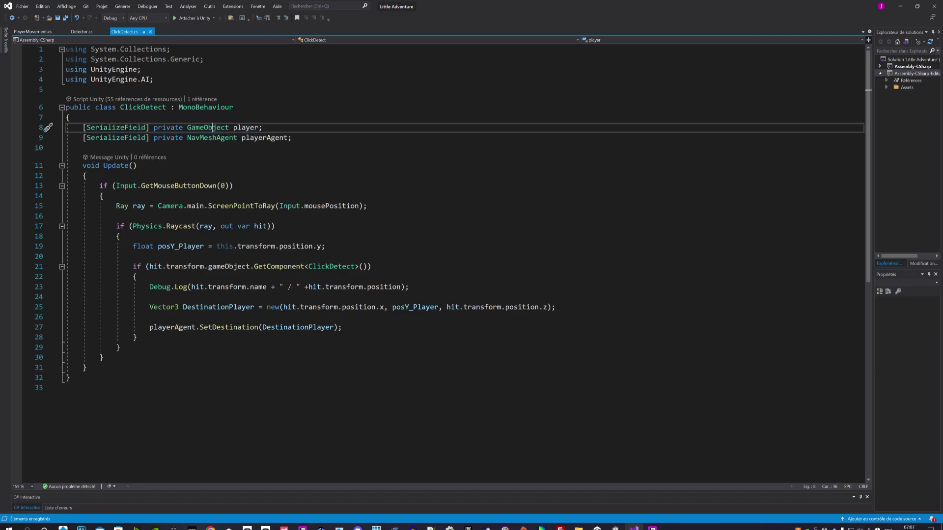
pyautogui.doubleClick(246, 128)
pyautogui.click(291, 138)
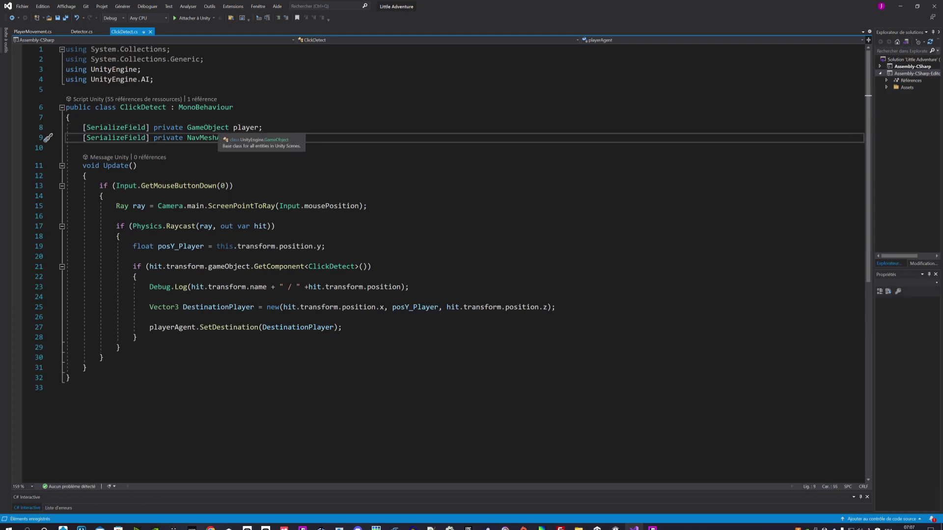
pyautogui.click(255, 128)
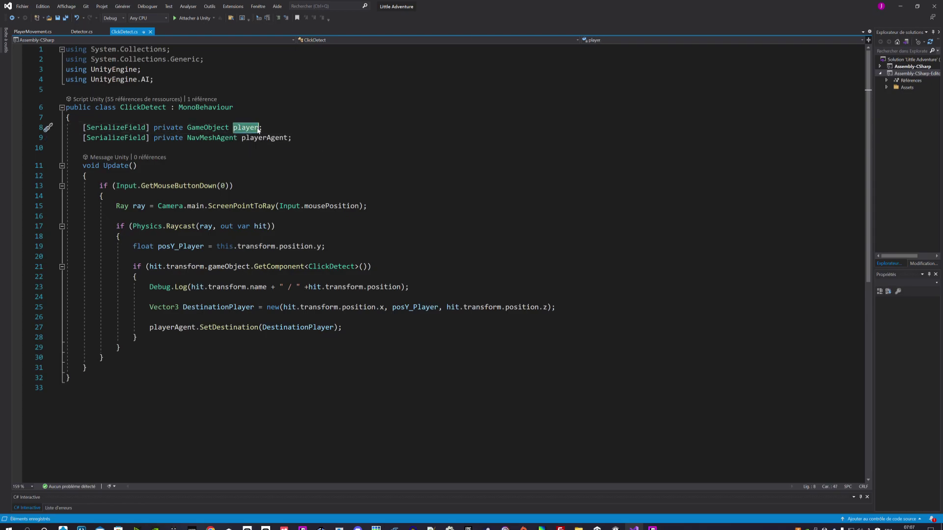
pyautogui.click(259, 128)
# Glance through the PlayerMovement.cs and Detector.cs tabs, then go back to Unity
pyautogui.click(32, 32)
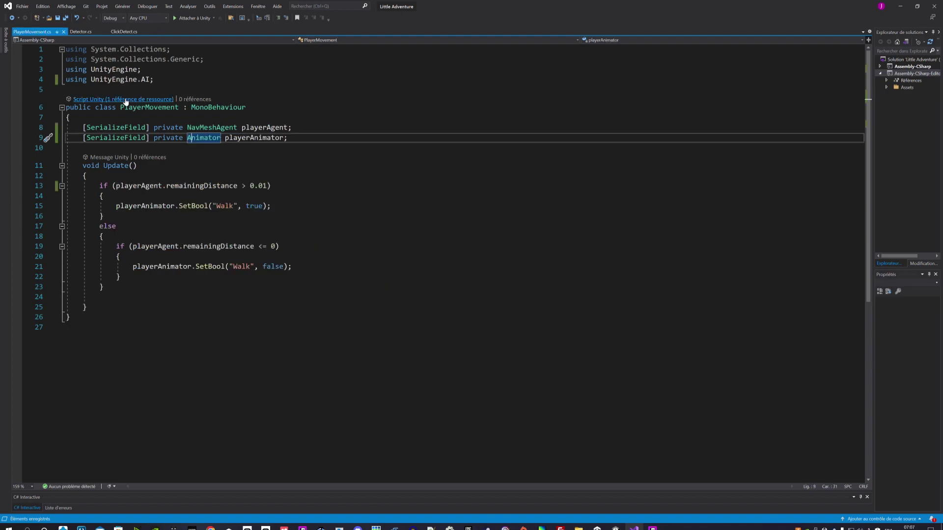
pyautogui.click(78, 31)
pyautogui.click(124, 32)
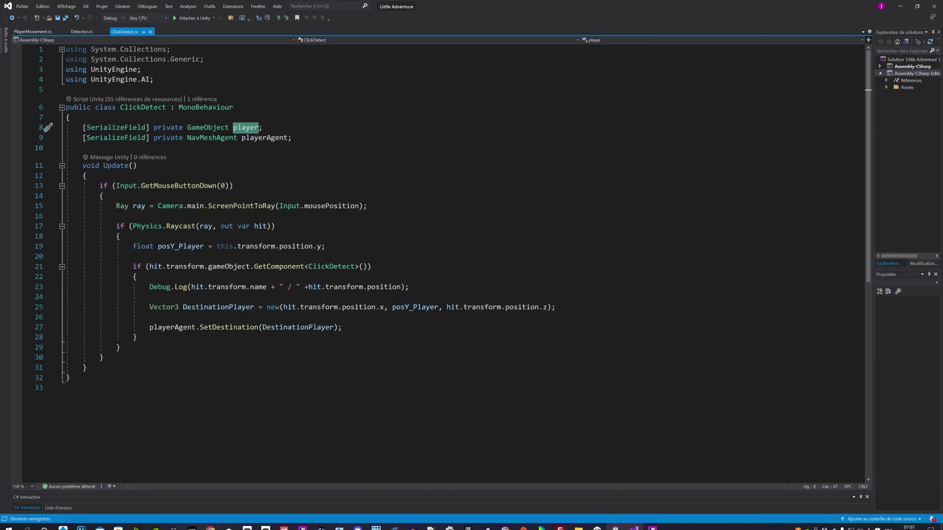
pyautogui.click(615, 528)
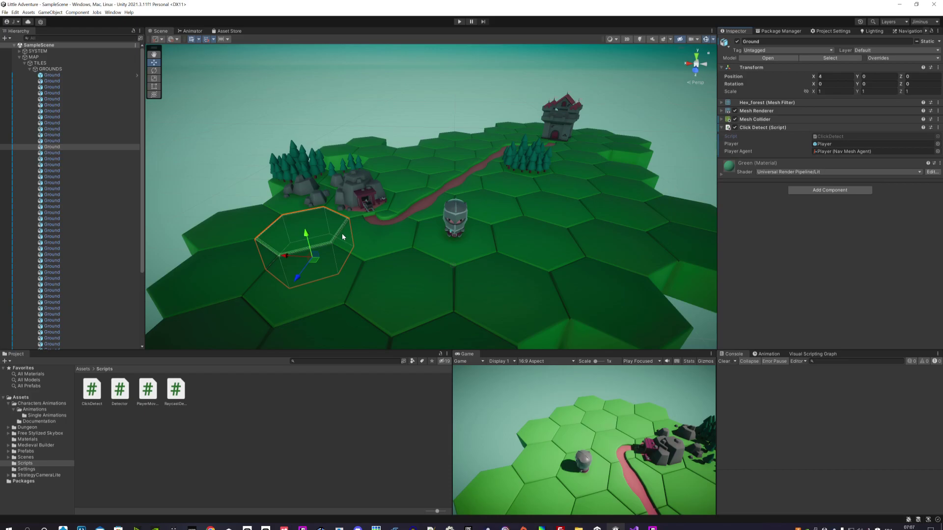
# Inspect the Mine, the road tile beside it, the forest and the castle in the scene
pyautogui.click(345, 203)
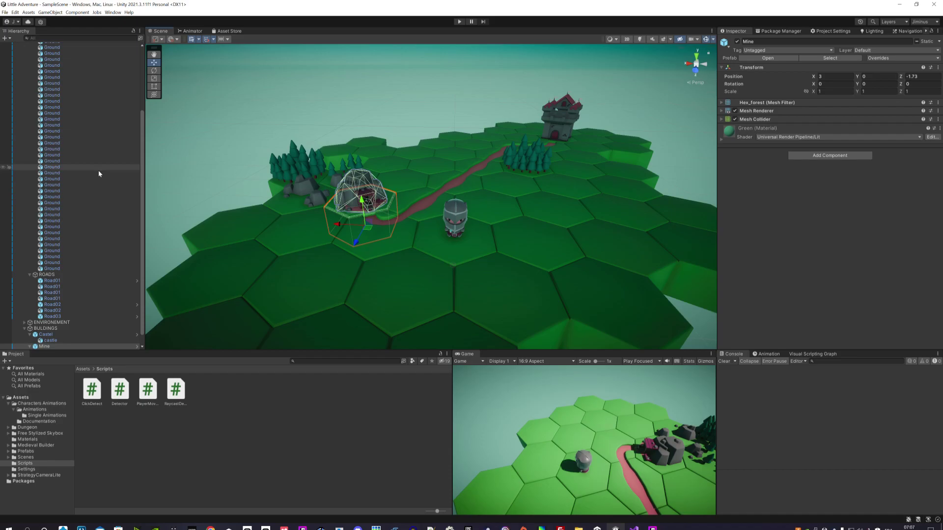
pyautogui.scroll(-2, 99, 187)
pyautogui.scroll(-3, 99, 207)
pyautogui.click(41, 335)
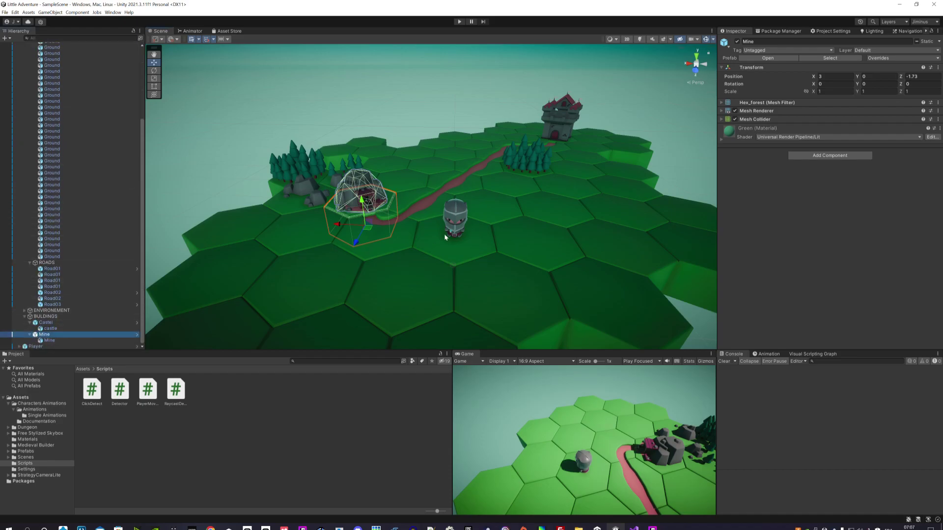
pyautogui.click(402, 235)
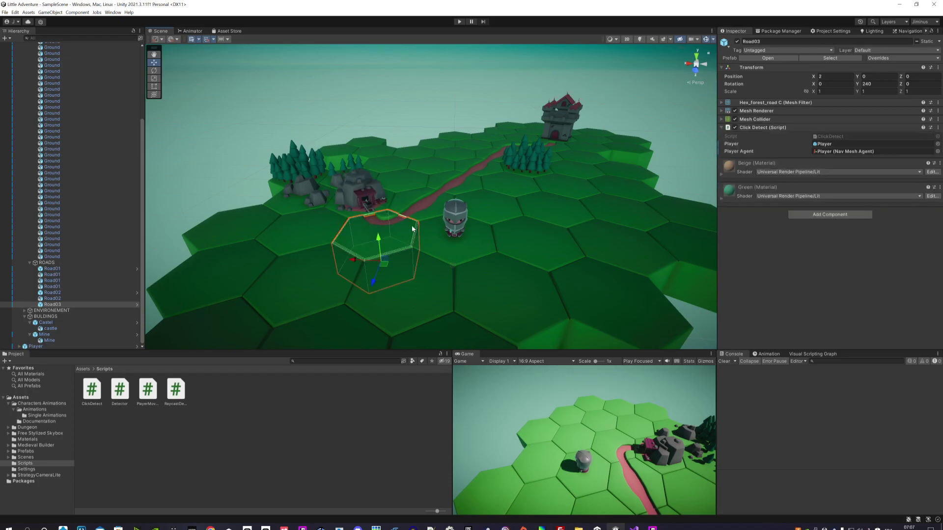
pyautogui.click(522, 157)
pyautogui.click(569, 112)
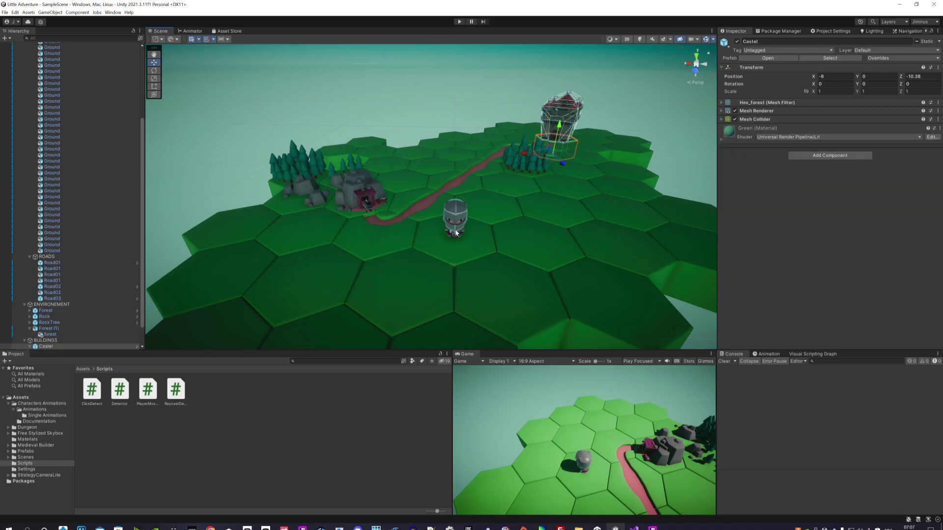
pyautogui.click(342, 92)
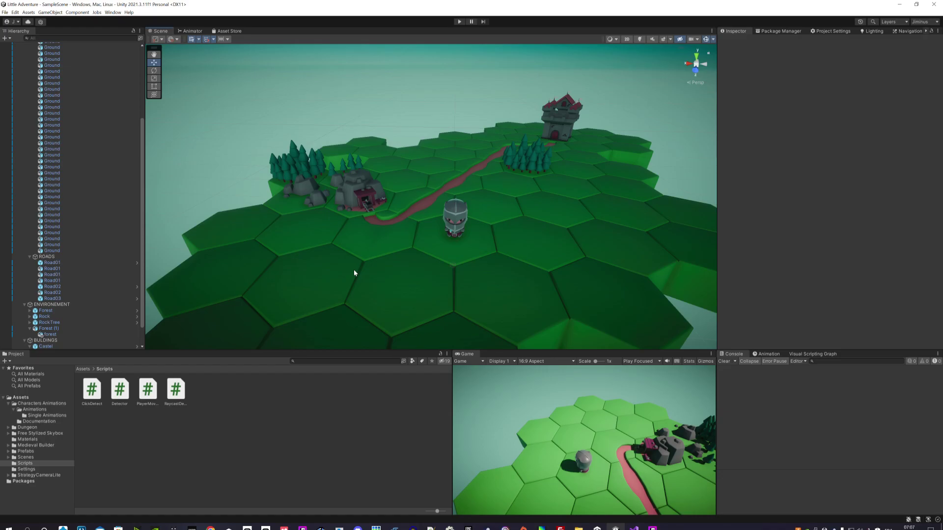
# Select the Road03 tile and check which object its Click Detect Player reference points to
pyautogui.click(379, 250)
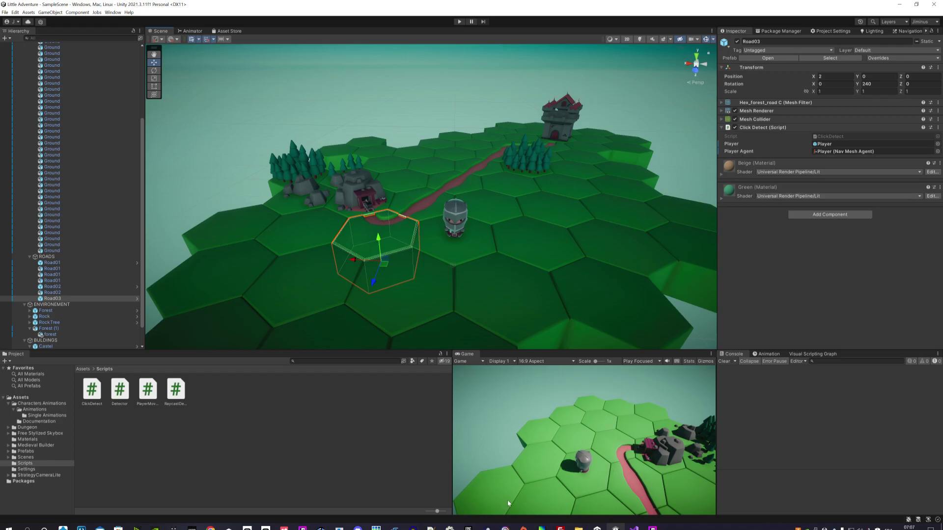
pyautogui.moveTo(653, 528)
pyautogui.click(735, 145)
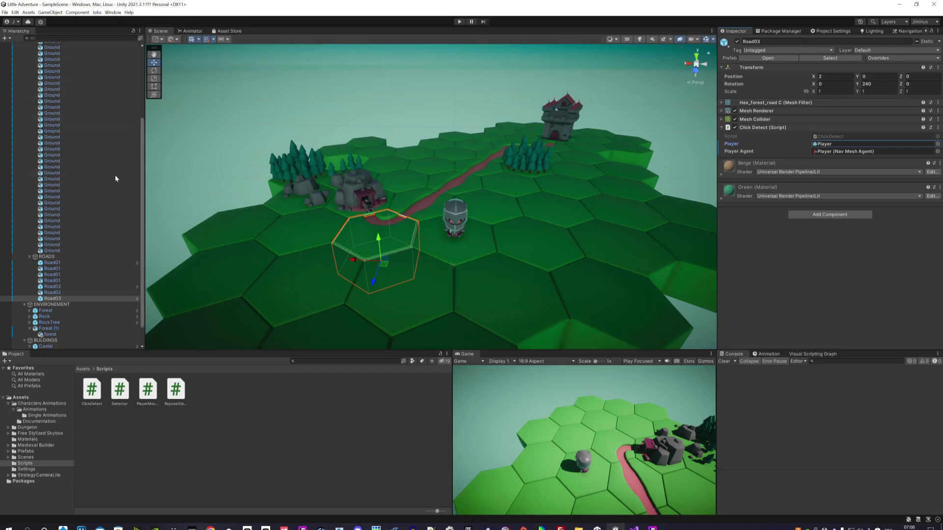
pyautogui.scroll(10, 93, 152)
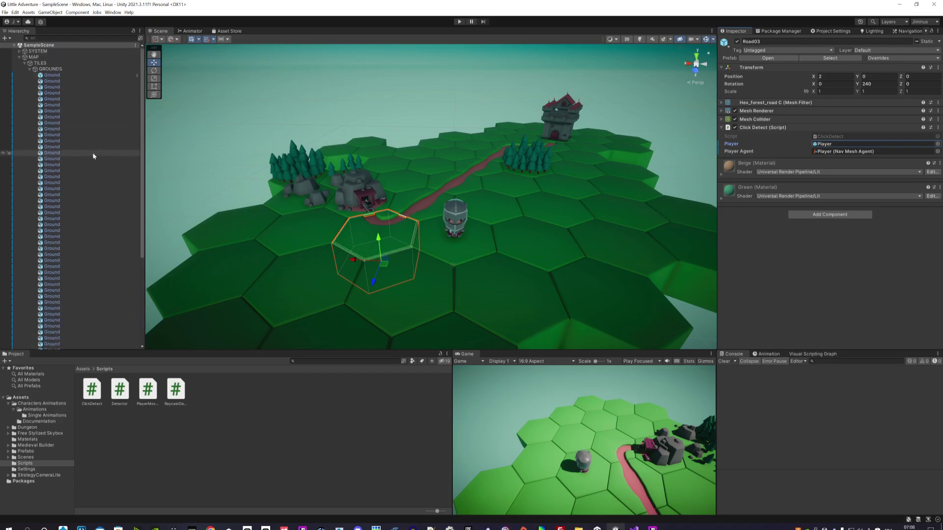
# Collapse the GROUNDS, ROADS, BUILDINGS and ENVIRONEMENT groups in the Hierarchy, then return to Visual Studio
pyautogui.click(33, 70)
pyautogui.click(30, 70)
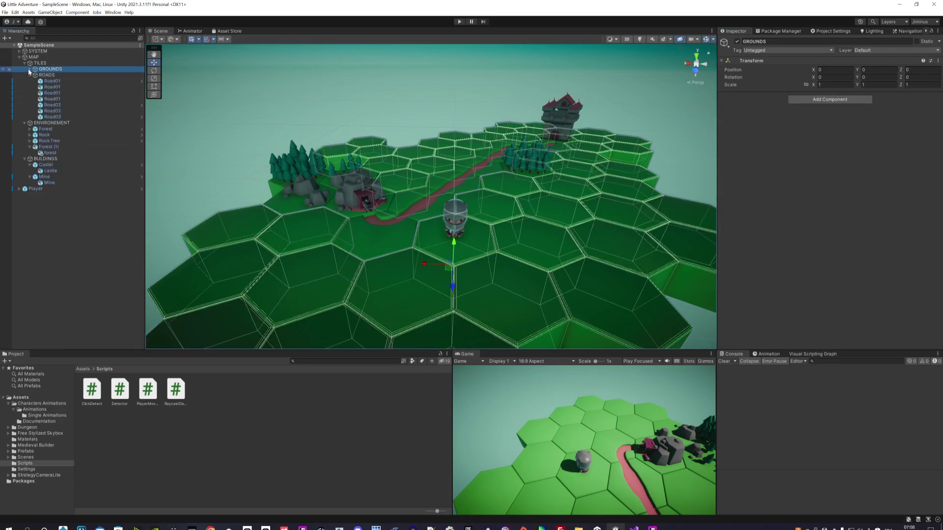
pyautogui.click(30, 75)
pyautogui.click(54, 166)
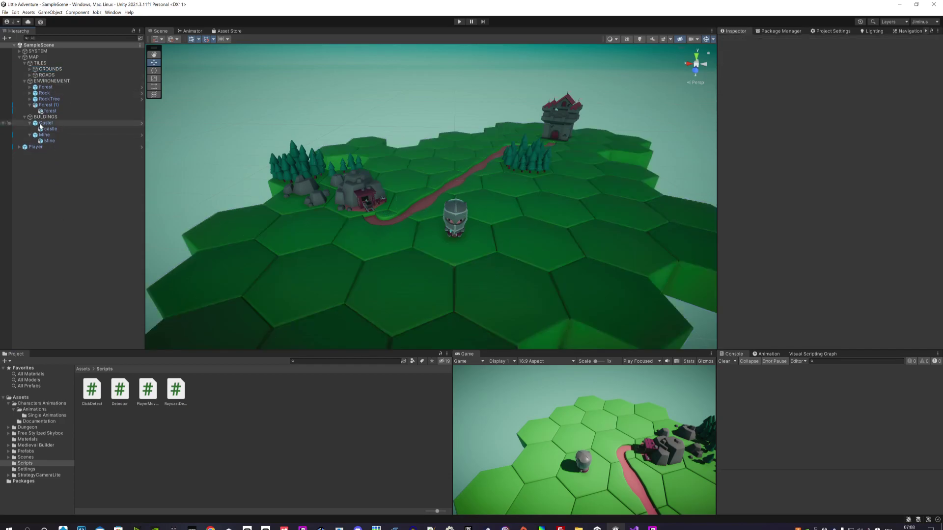
pyautogui.click(25, 117)
pyautogui.click(24, 81)
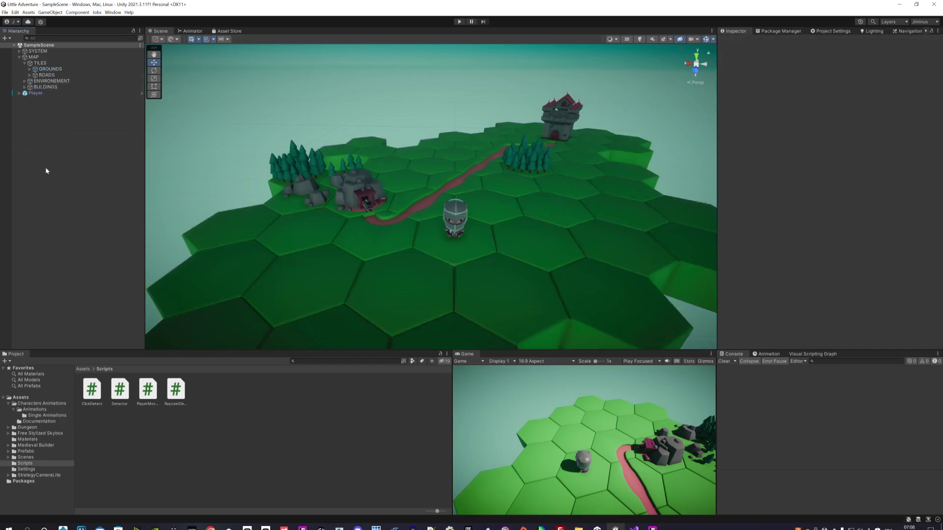
pyautogui.click(633, 529)
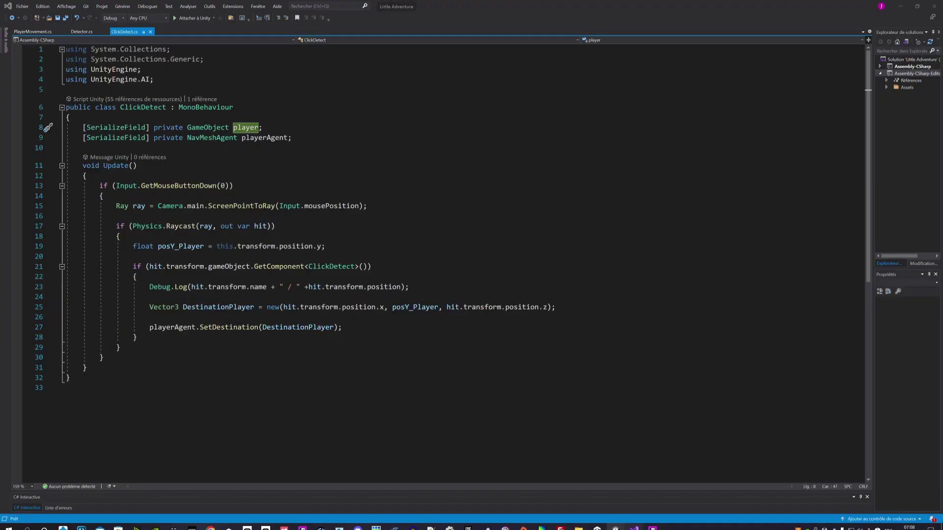
# Look over the NavMeshAgent playerAgent declaration and move to the Update method
pyautogui.click(263, 128)
pyautogui.moveTo(292, 138); pyautogui.dragTo(183, 138)
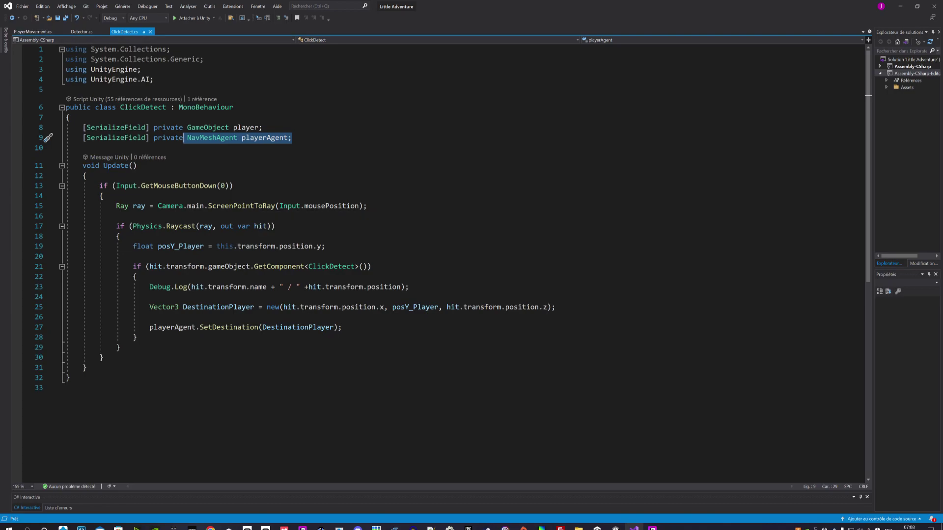
pyautogui.click(138, 165)
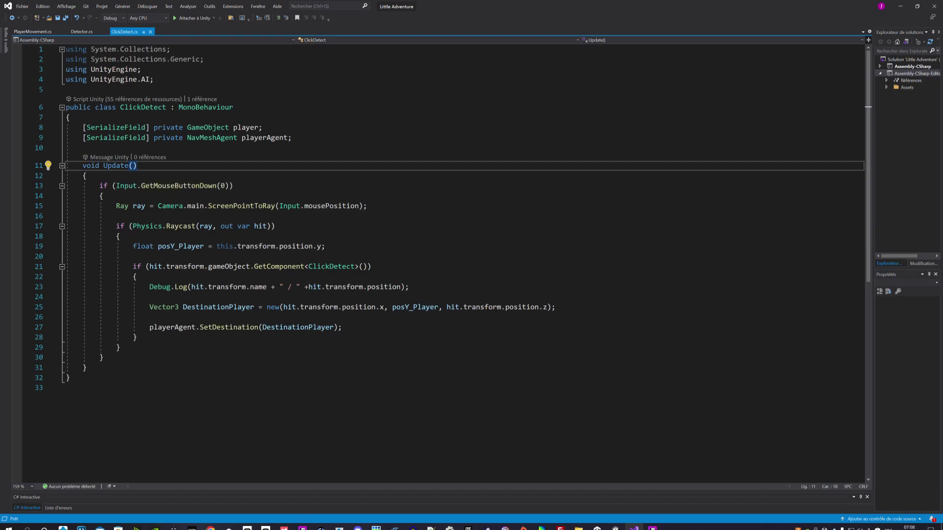
# Study the Input.GetMouseButtonDown check and the ray-from-camera line 15, then go back to Unity
pyautogui.moveTo(117, 186); pyautogui.dragTo(213, 186)
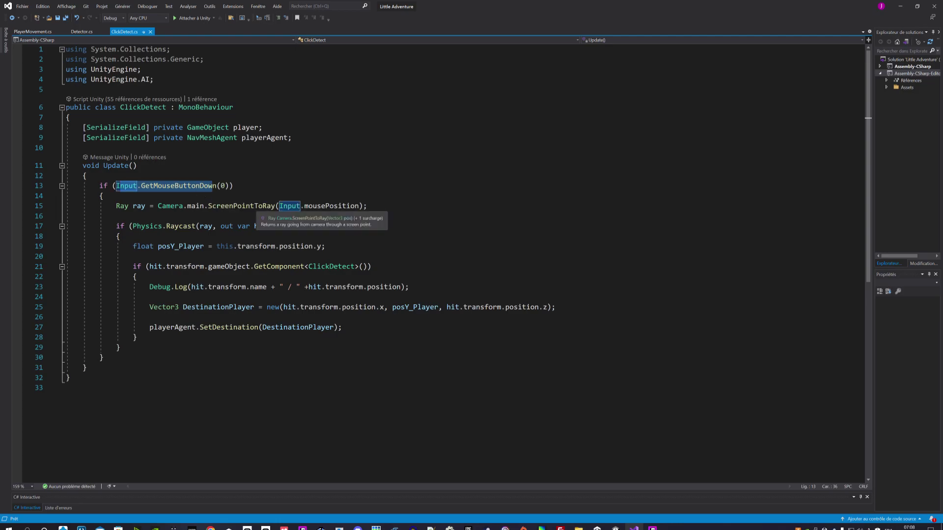
pyautogui.click(229, 186)
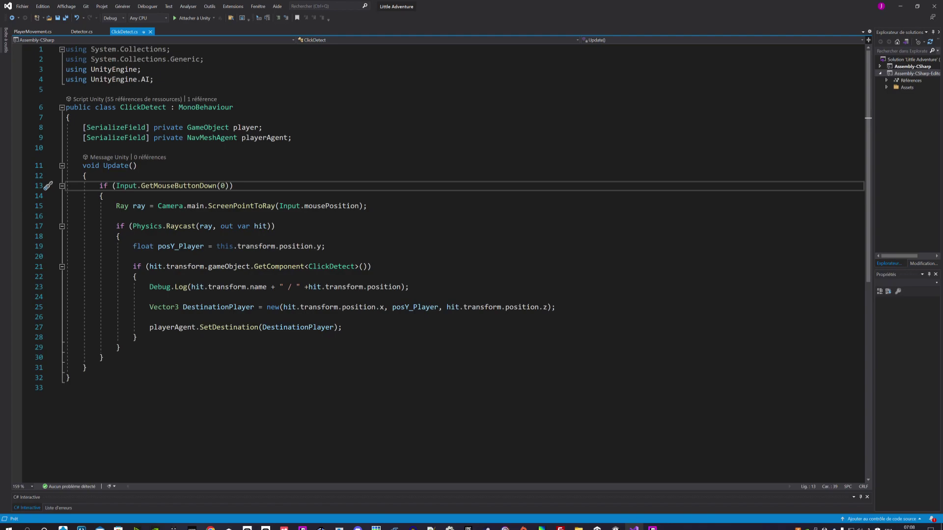
pyautogui.click(368, 206)
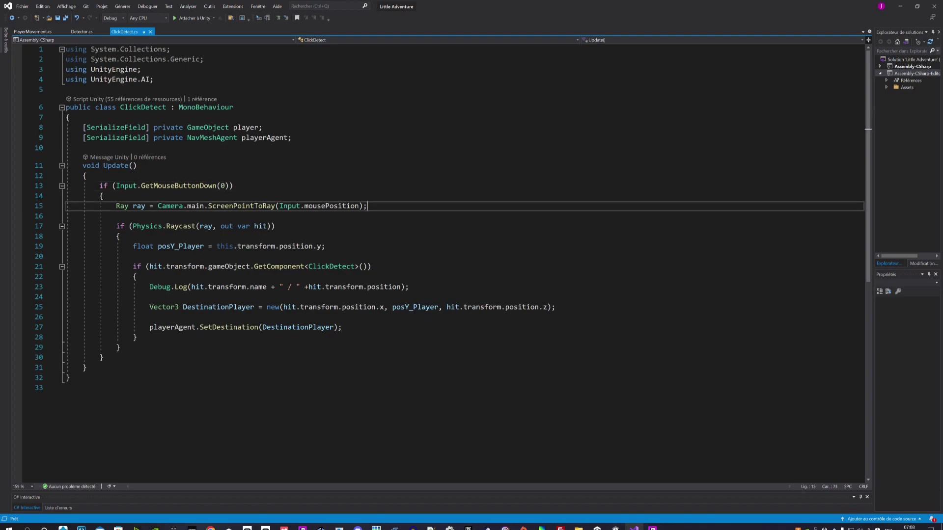
pyautogui.moveTo(116, 205); pyautogui.dragTo(368, 206)
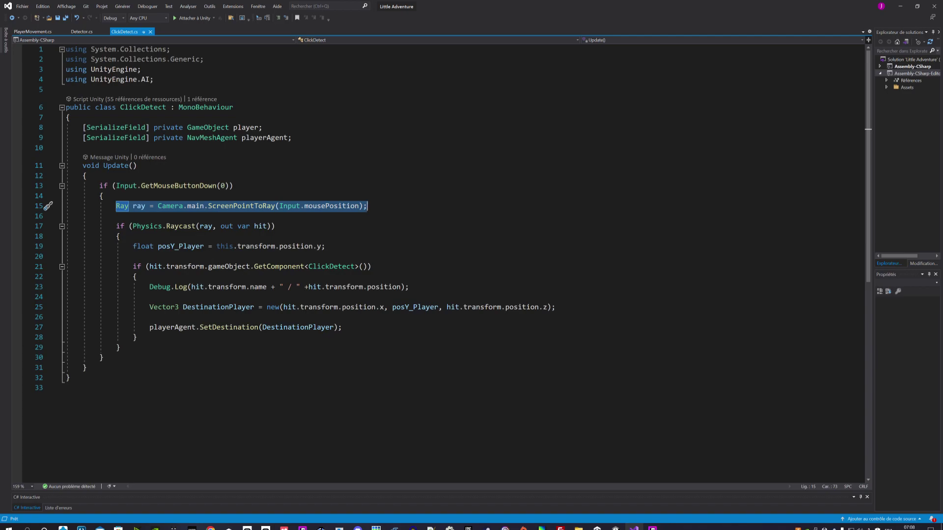
pyautogui.click(367, 205)
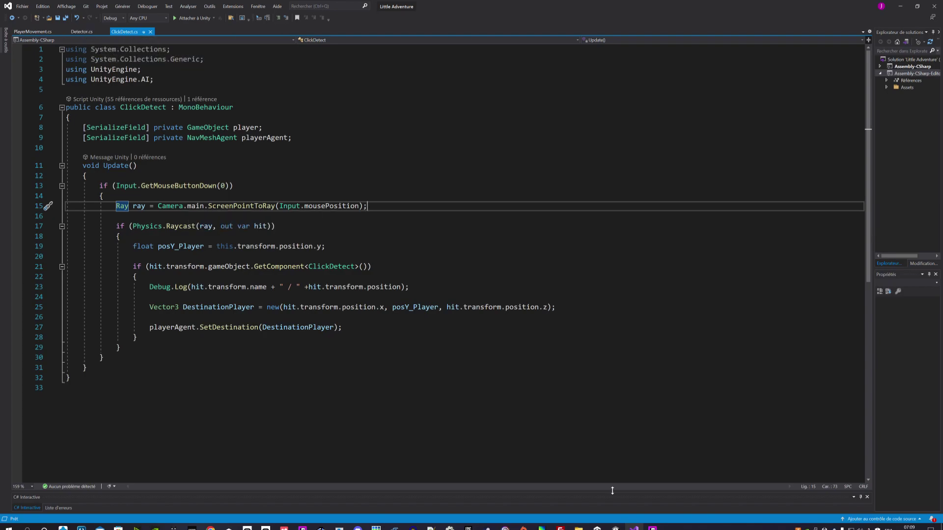
pyautogui.click(616, 529)
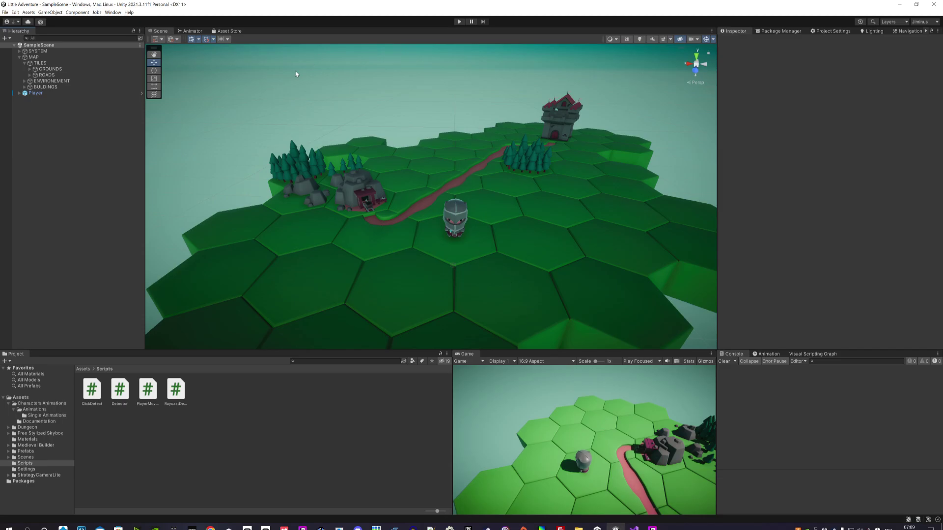
# Expand SYSTEM and Strategy Camera to inspect the Main Camera, then fold Strategy Camera away
pyautogui.click(72, 92)
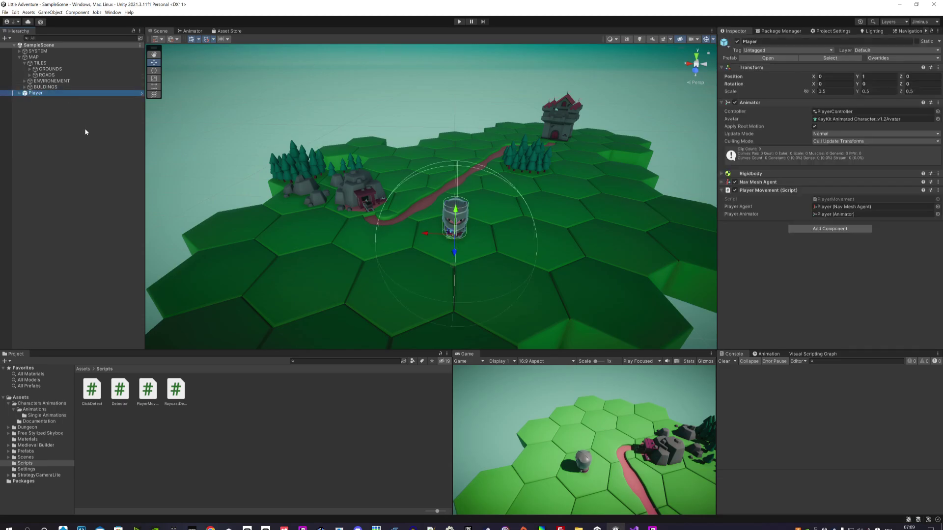
pyautogui.click(19, 51)
pyautogui.click(30, 57)
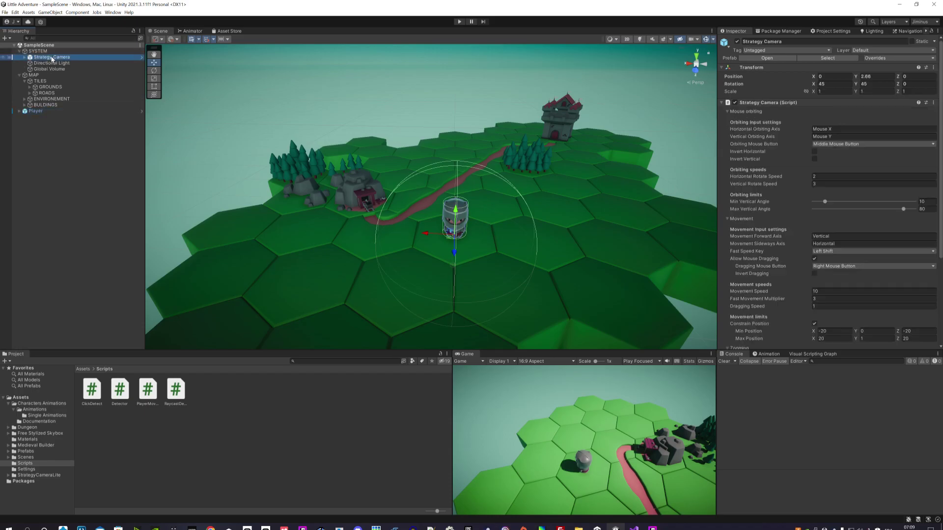
pyautogui.click(24, 57)
pyautogui.click(45, 64)
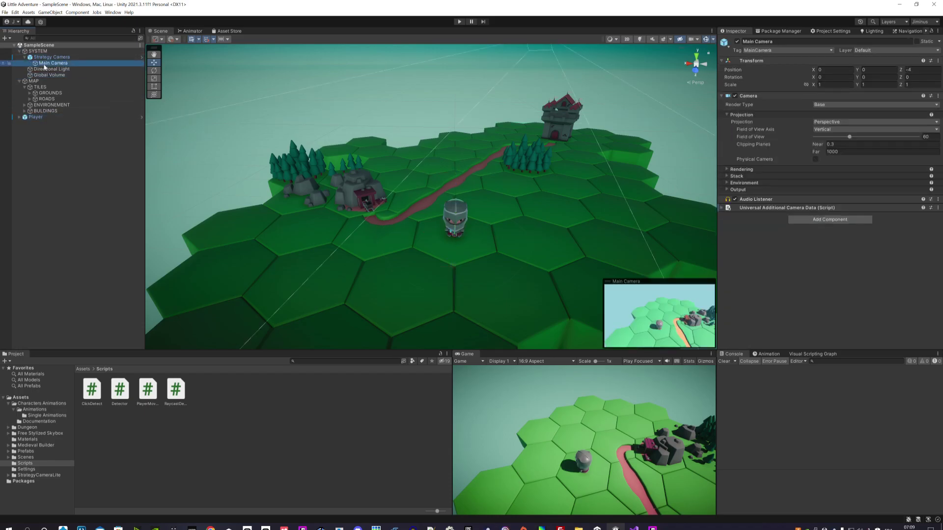
pyautogui.moveTo(482, 198); pyautogui.dragTo(481, 180, button='right')
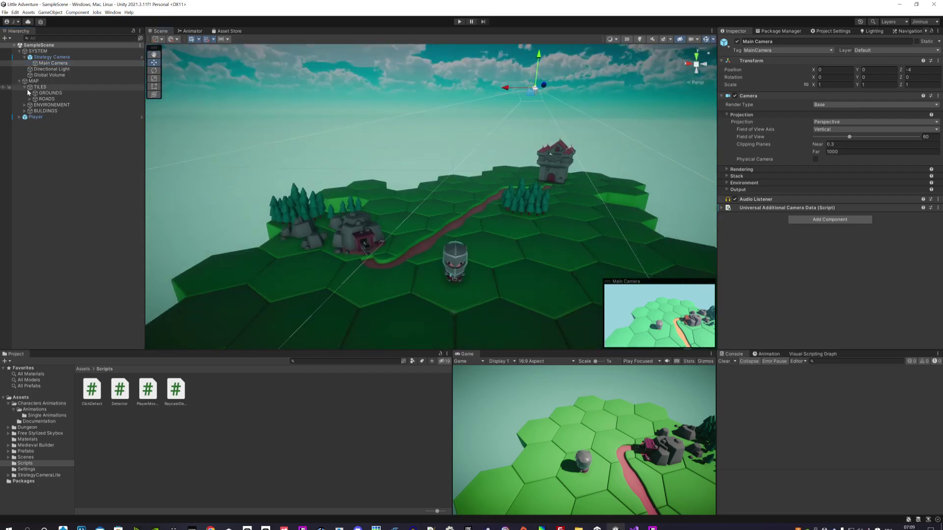
pyautogui.click(29, 51)
pyautogui.click(24, 57)
# Reselect the Player, orbit to a low angle, and select the knight's helmet visor
pyautogui.click(36, 111)
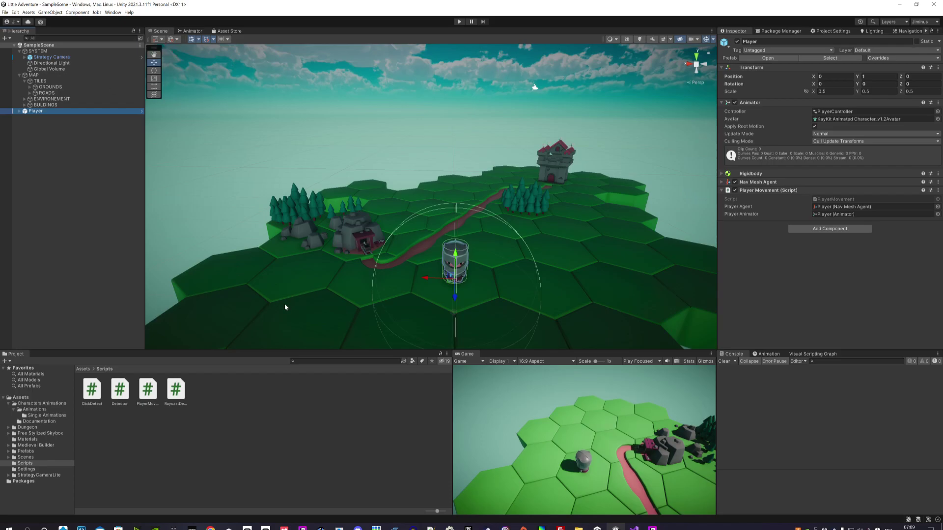
pyautogui.moveTo(540, 285)
pyautogui.mouseDown(button='right')
pyautogui.moveTo(291, 227)
pyautogui.moveTo(527, 233)
pyautogui.mouseUp(button='right')
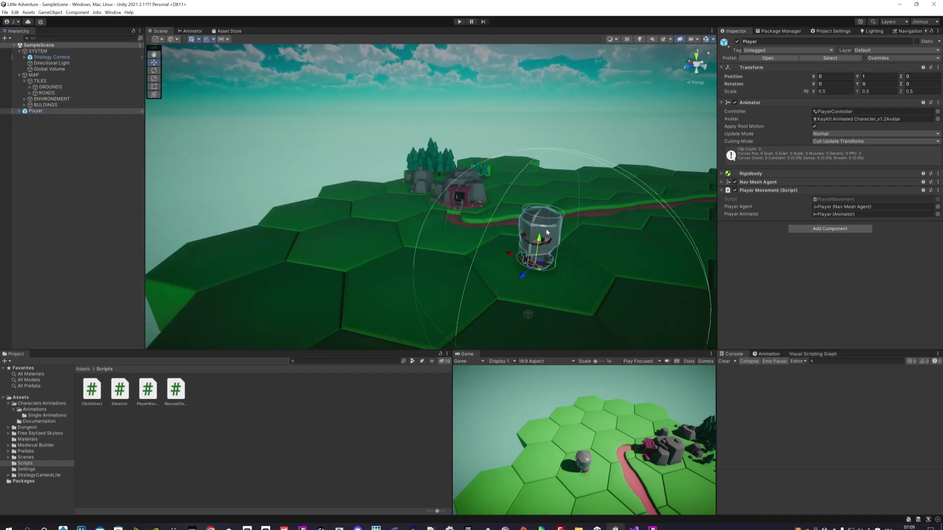
pyautogui.click(547, 232)
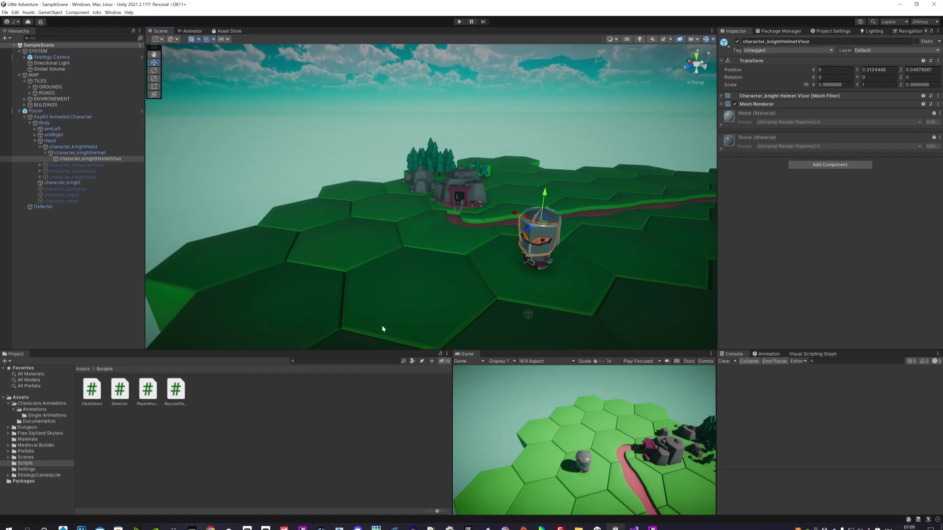
# Orbit to a side view of the knight, then switch back to Visual Studio
pyautogui.moveTo(374, 334)
pyautogui.mouseDown(button='right')
pyautogui.moveTo(412, 276)
pyautogui.moveTo(479, 265)
pyautogui.mouseUp(button='right')
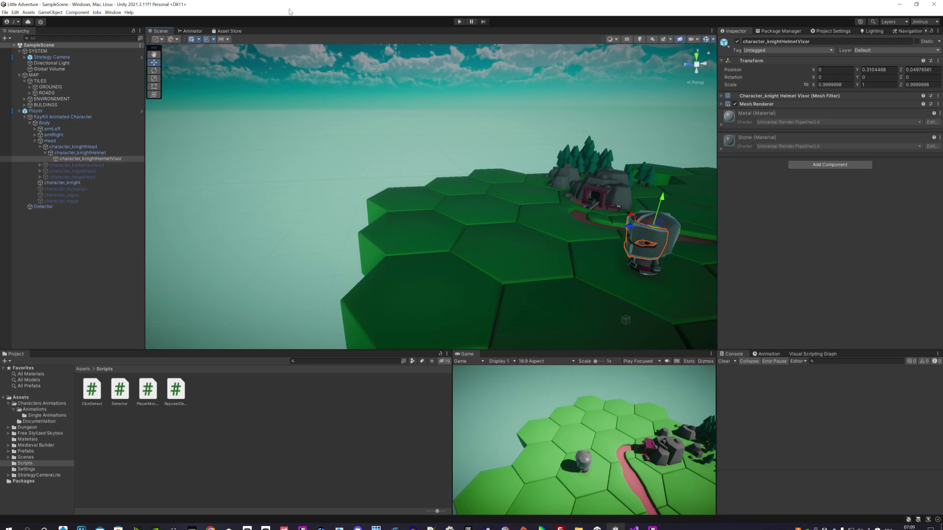
pyautogui.click(633, 528)
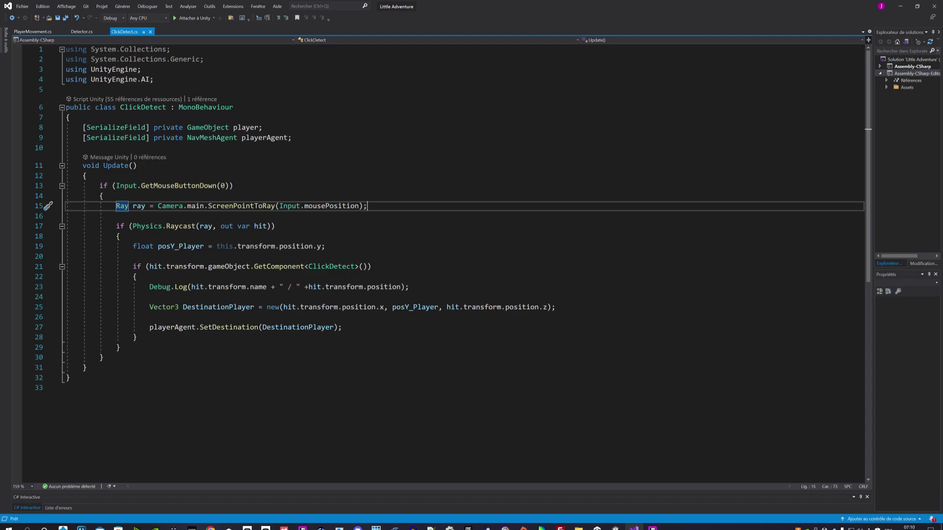
# Examine the Physics.Raycast call on line 17, including its out var hit argument
pyautogui.click(275, 226)
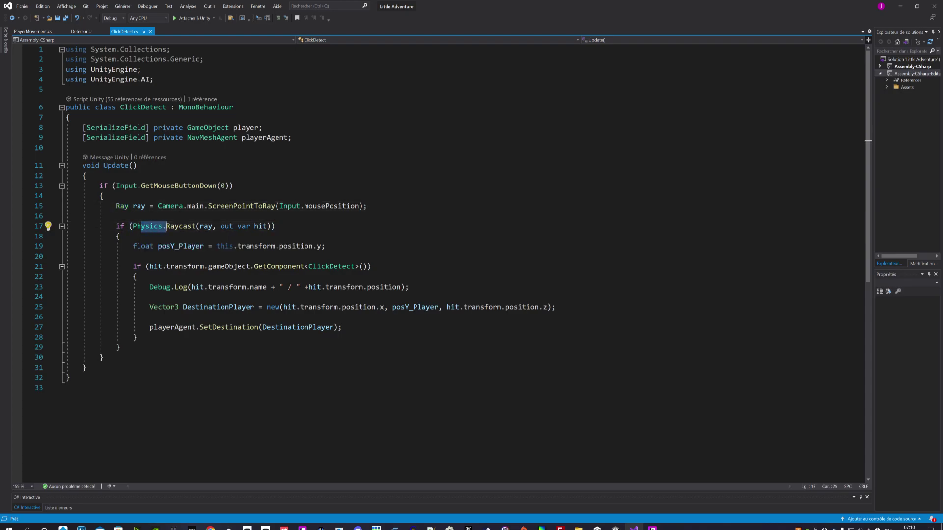
pyautogui.doubleClick(147, 226)
pyautogui.click(276, 226)
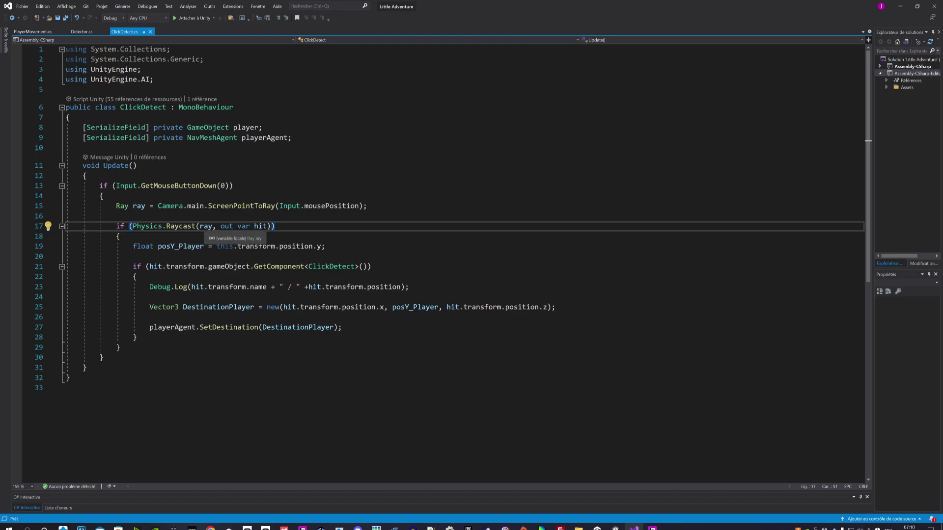
pyautogui.moveTo(221, 226); pyautogui.dragTo(266, 226)
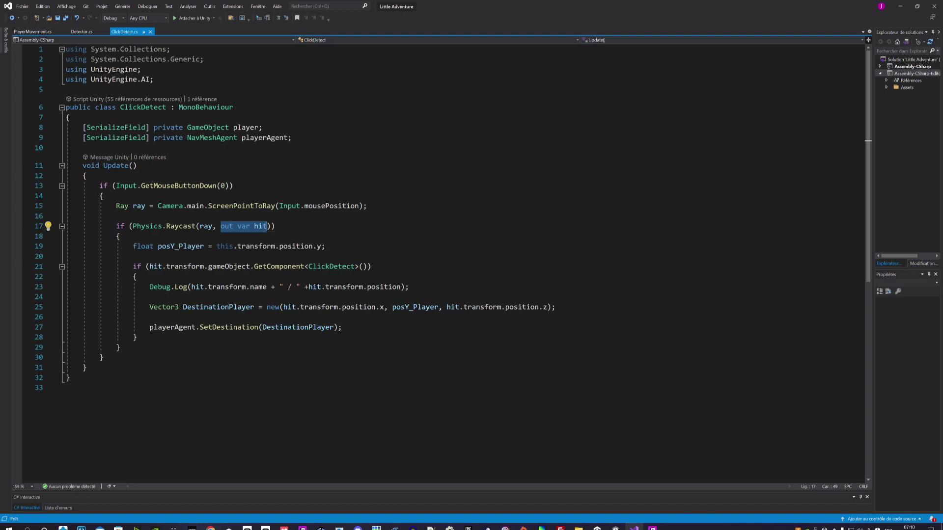
pyautogui.click(276, 226)
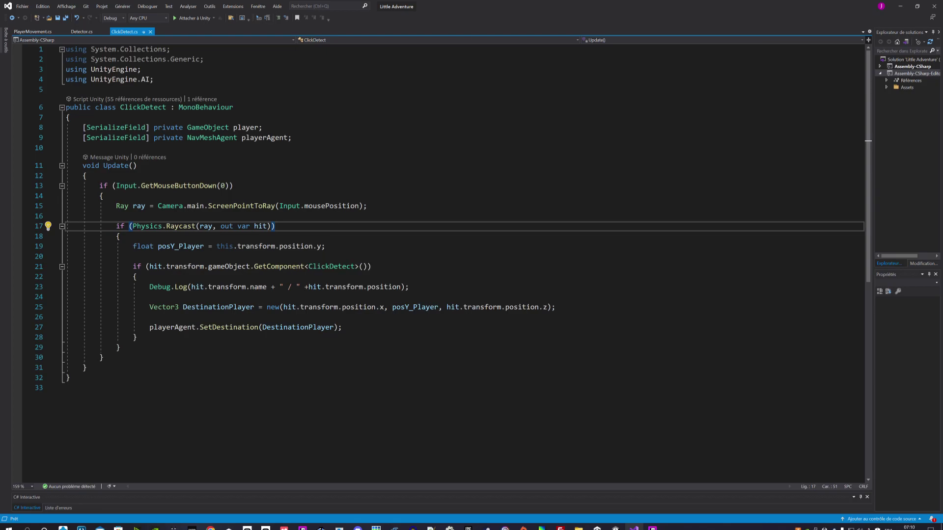
# Review the hit-component check and posY_Player line 19, highlighting every use of hit
pyautogui.click(372, 266)
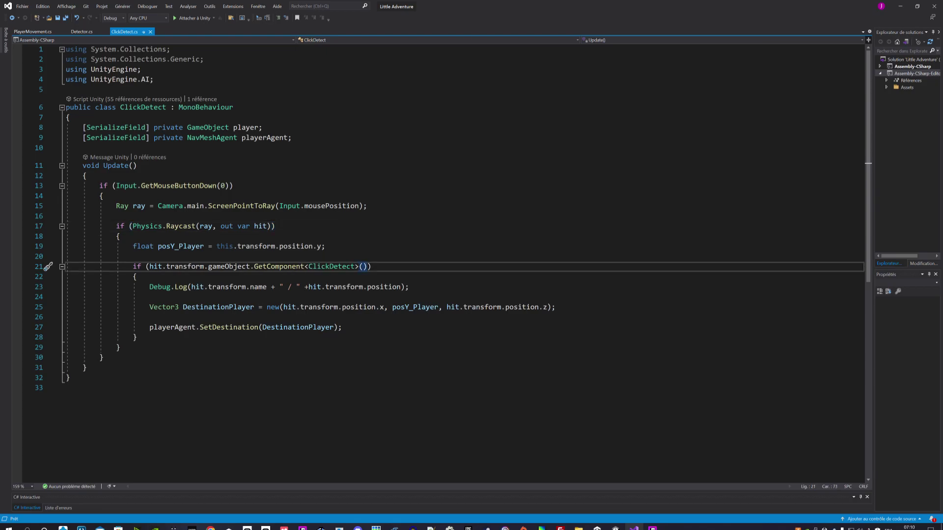
pyautogui.moveTo(133, 246); pyautogui.dragTo(301, 246)
pyautogui.click(120, 236)
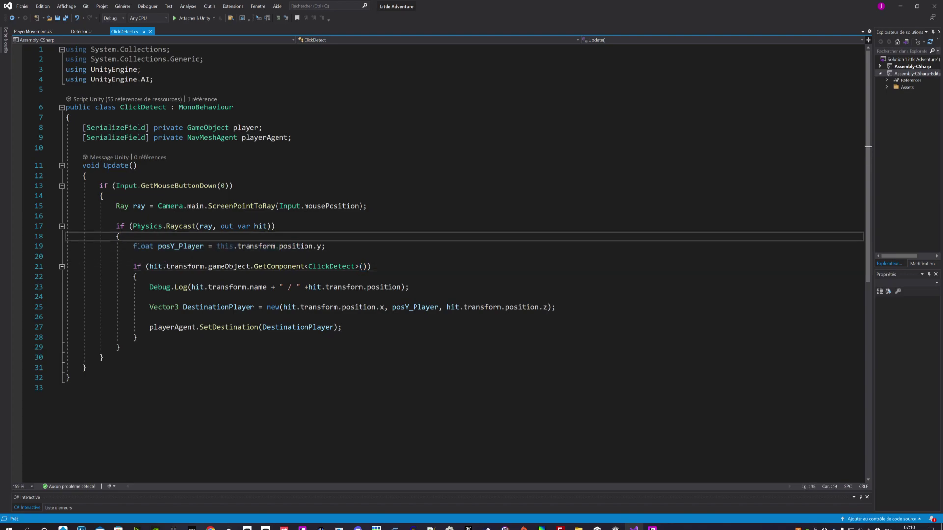
pyautogui.click(155, 267)
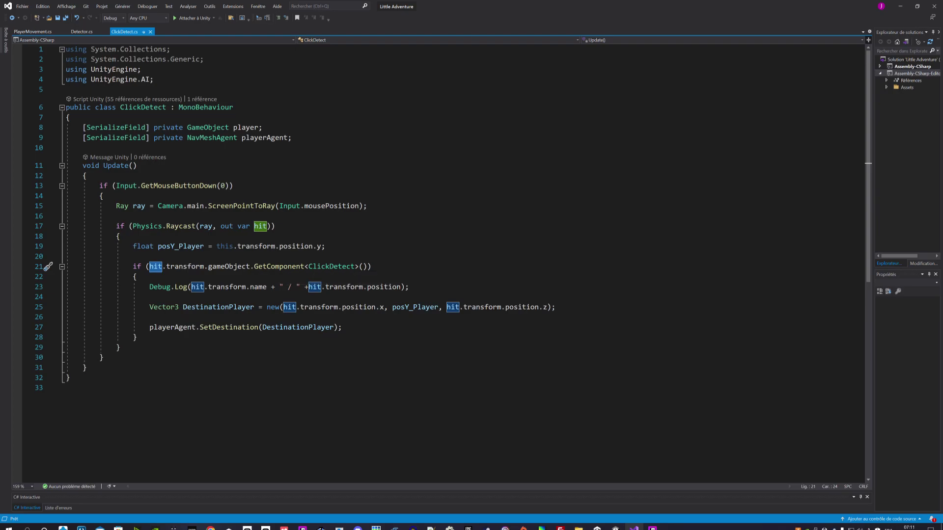
# Select a Ground hex tile to confirm its Click Detect script, then highlight ClickDetect references in the code
pyautogui.click(615, 528)
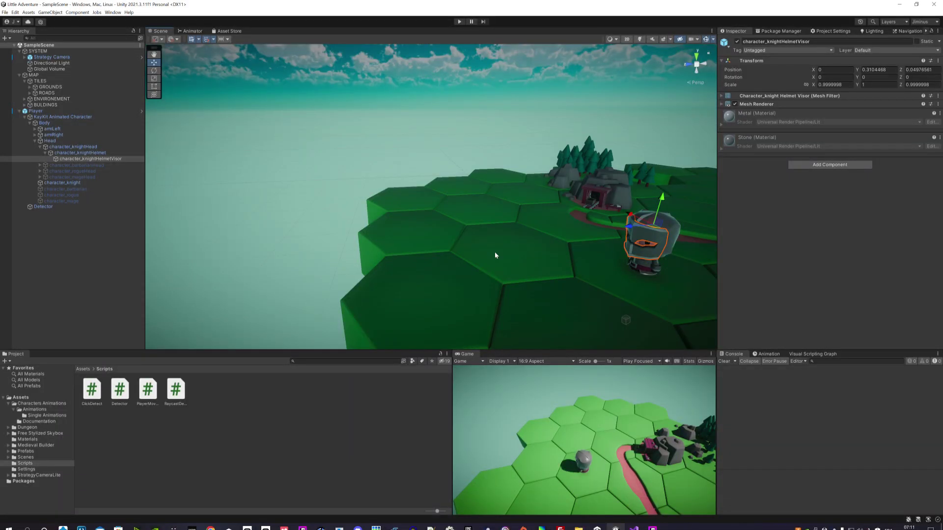
pyautogui.click(495, 252)
pyautogui.keyDown('alt'); pyautogui.moveTo(494, 251); pyautogui.dragTo(497, 270); pyautogui.keyUp('alt')
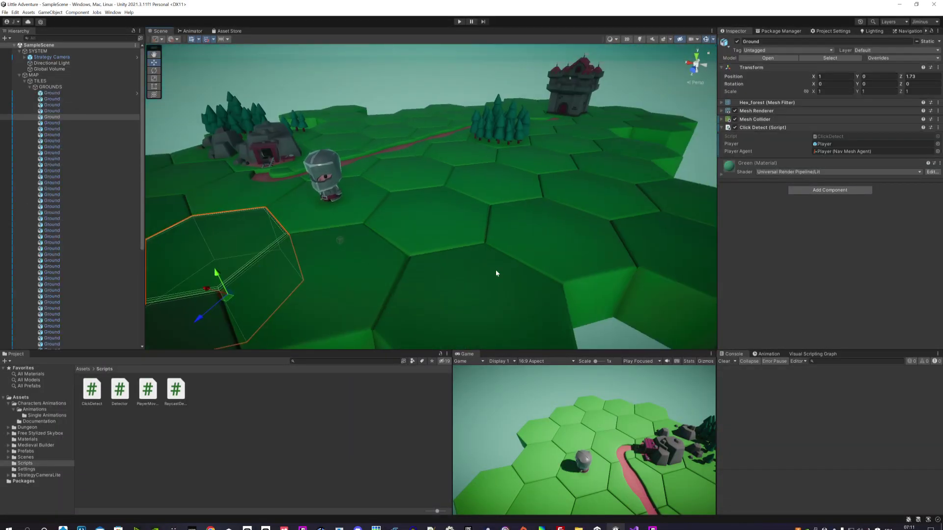
pyautogui.scroll(-5, 496, 273)
pyautogui.keyDown('alt'); pyautogui.moveTo(430, 265); pyautogui.dragTo(495, 264); pyautogui.keyUp('alt')
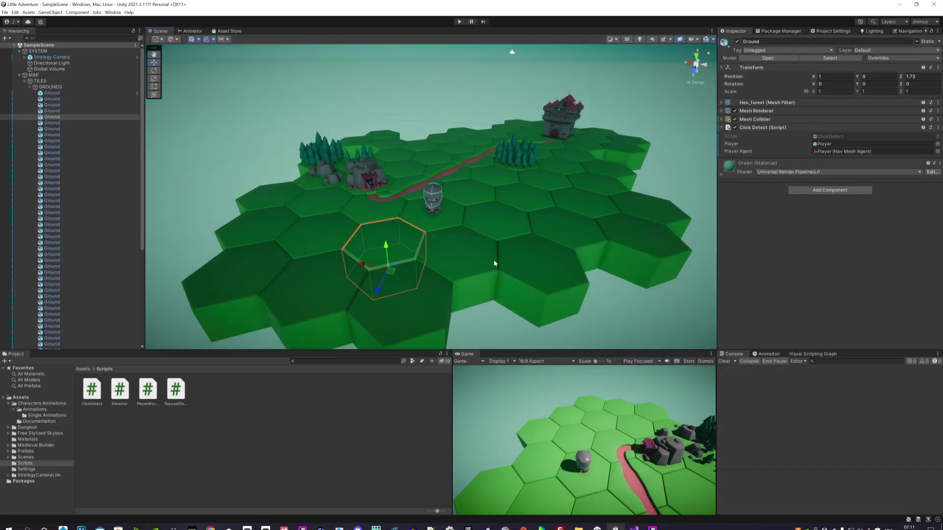
pyautogui.scroll(1, 490, 256)
pyautogui.scroll(1, 489, 257)
pyautogui.scroll(1, 487, 259)
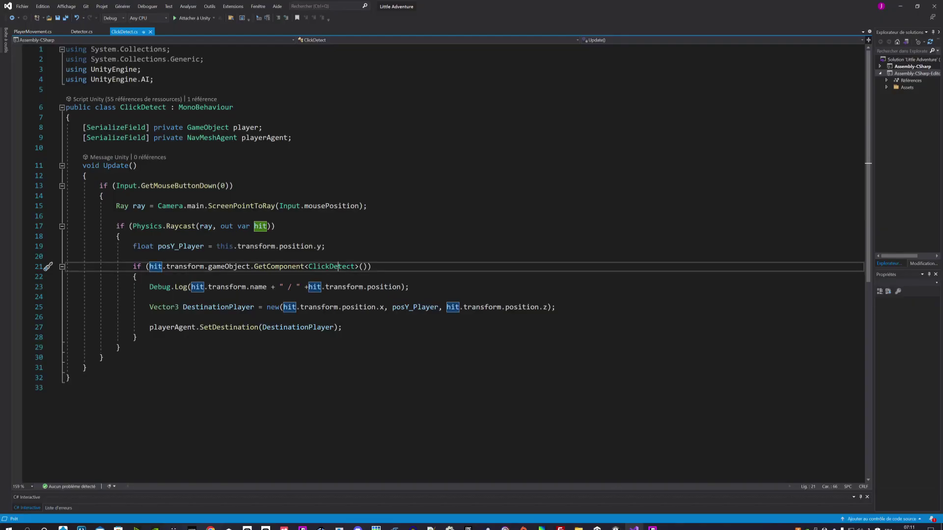
pyautogui.click(326, 266)
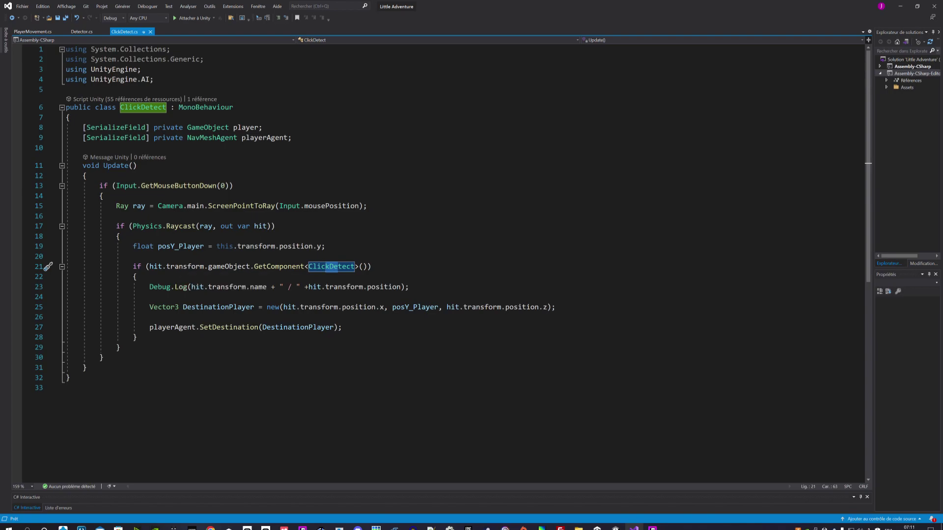
pyautogui.click(372, 266)
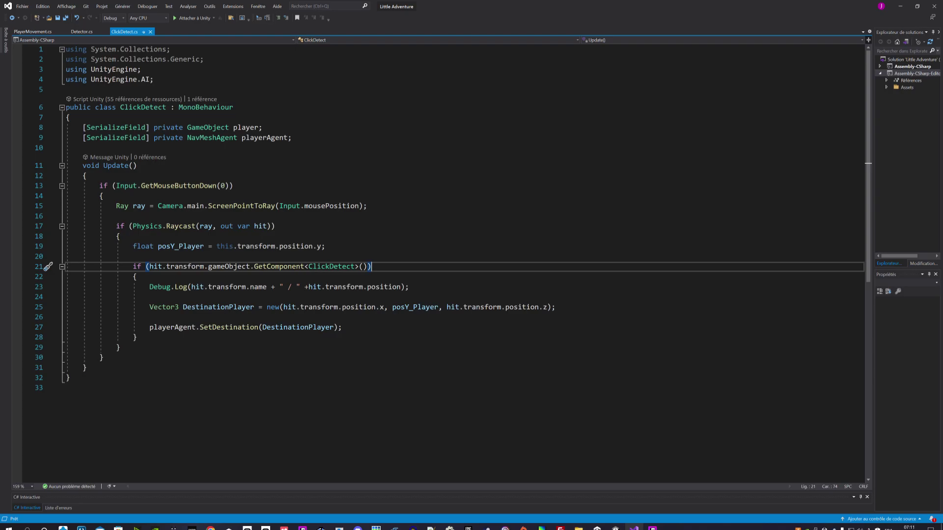
pyautogui.moveTo(149, 287); pyautogui.dragTo(410, 287)
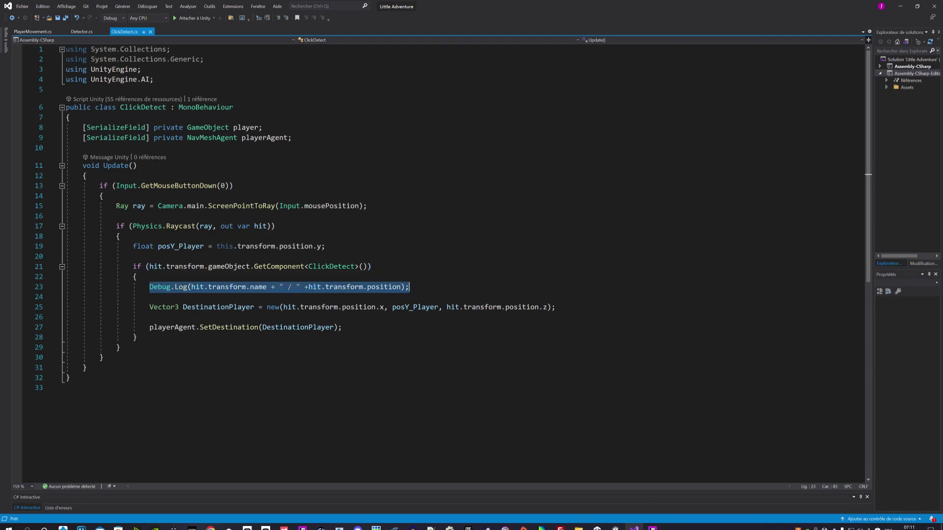
pyautogui.click(246, 287)
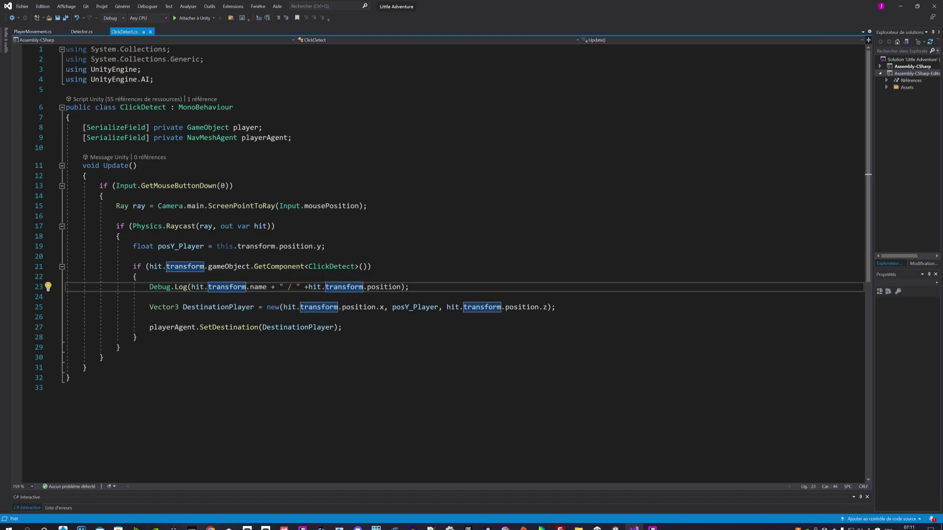
pyautogui.click(309, 287)
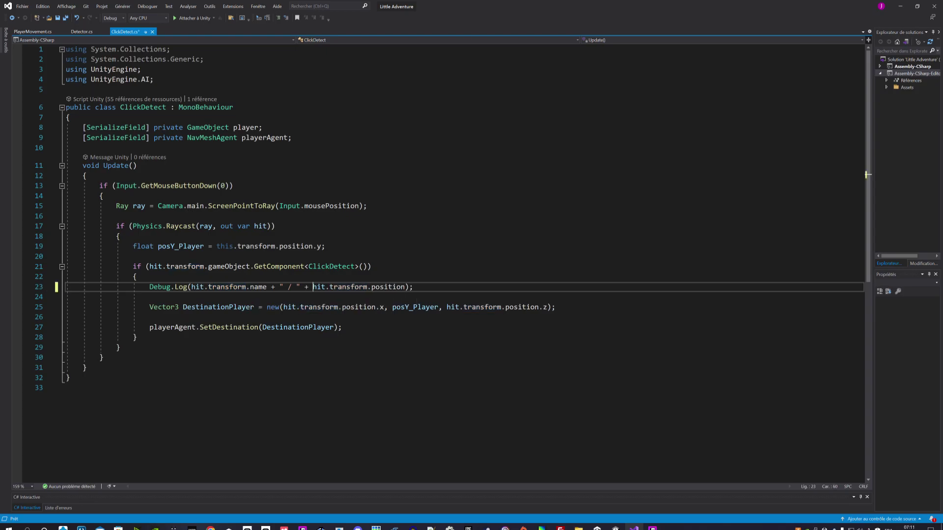
pyautogui.click(414, 287)
pyautogui.click(65, 18)
pyautogui.moveTo(149, 287); pyautogui.dragTo(184, 287)
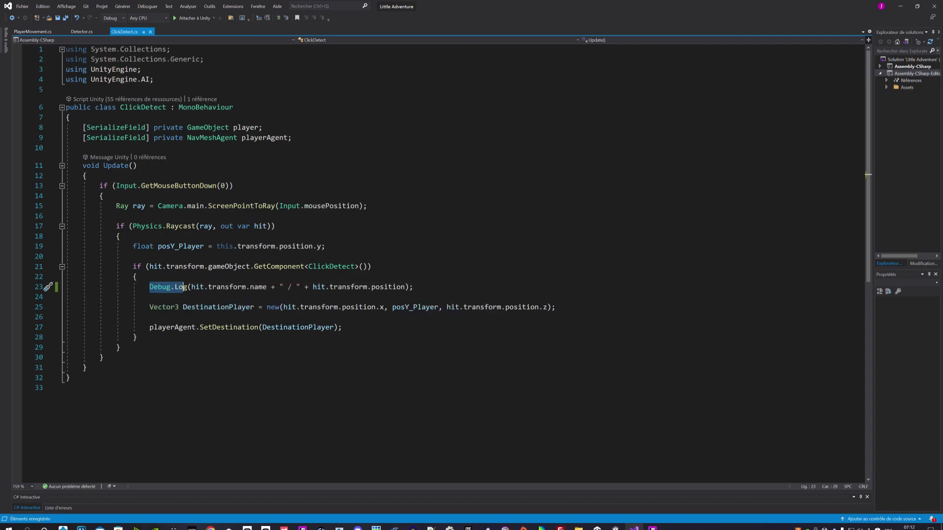
pyautogui.click(413, 287)
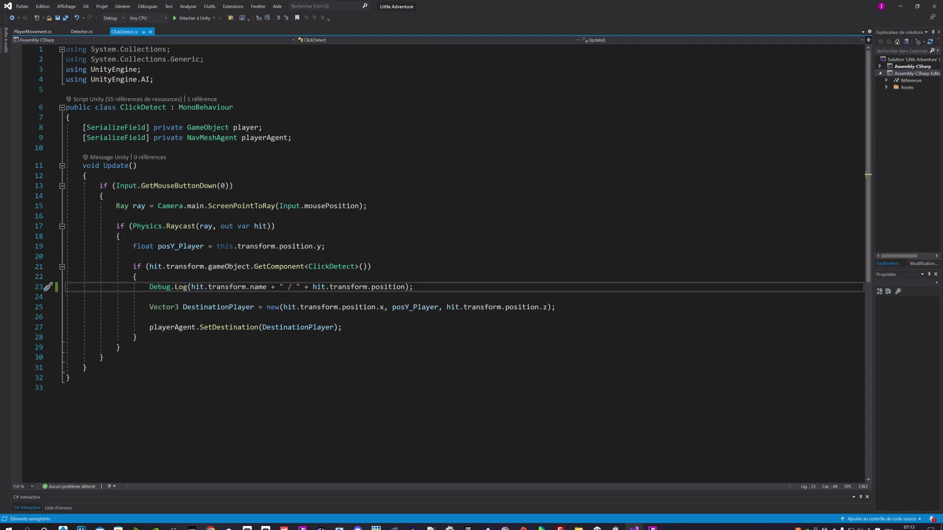
# Inspect the DestinationPlayer declaration on line 25, its type info and its references
pyautogui.moveTo(149, 307); pyautogui.dragTo(252, 307)
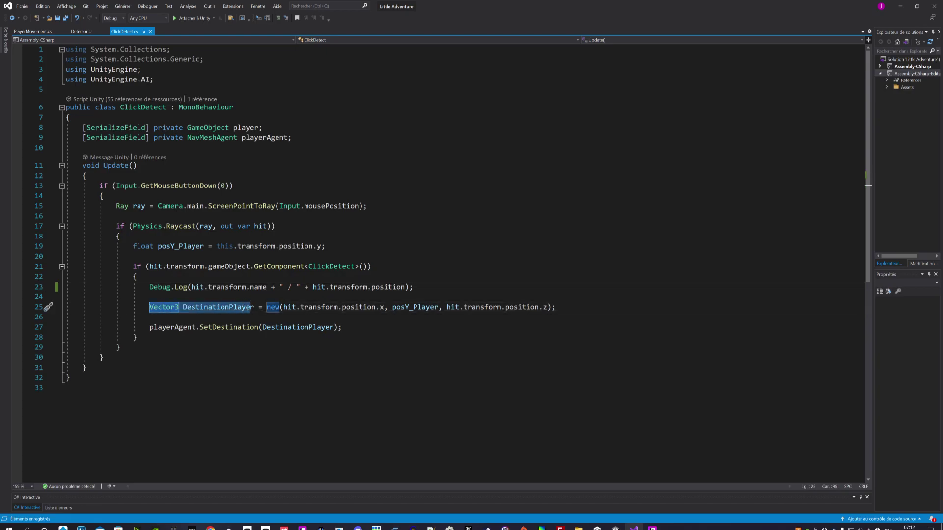
pyautogui.click(225, 307)
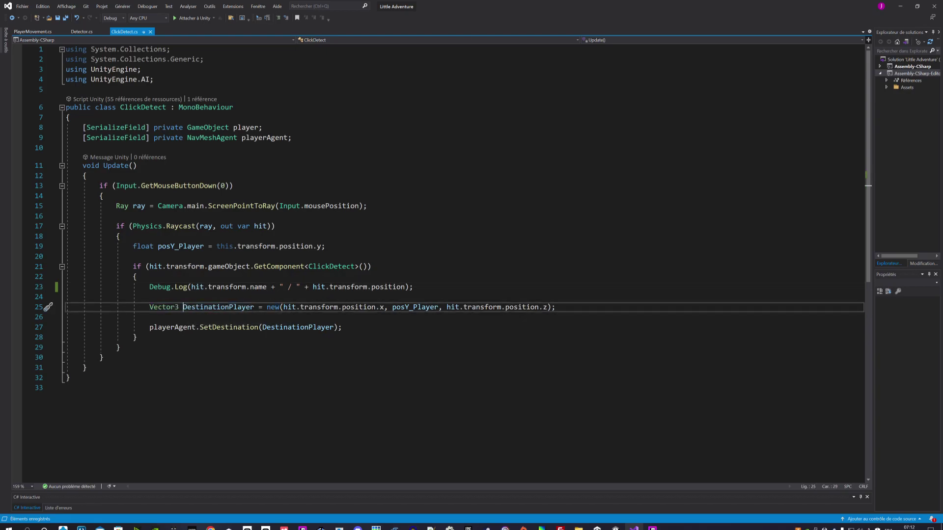
pyautogui.moveTo(225, 307); pyautogui.dragTo(250, 307)
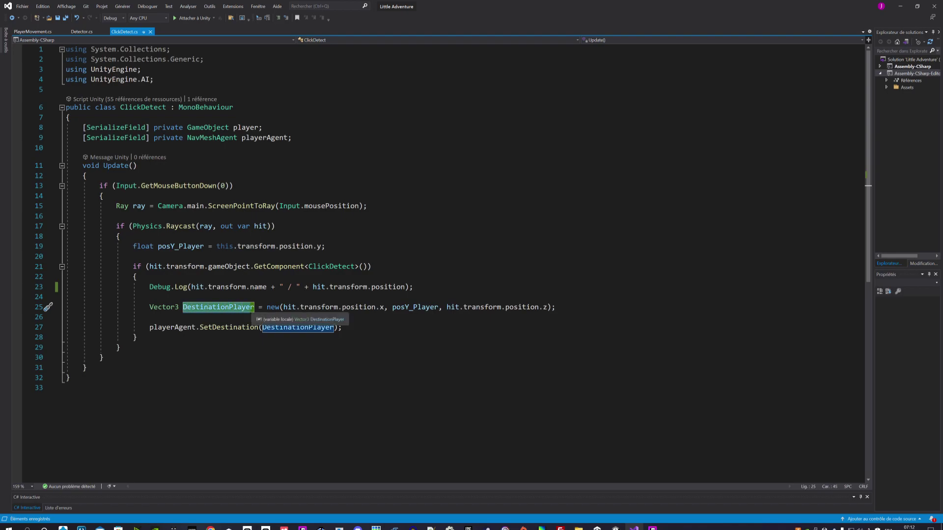
pyautogui.click(259, 307)
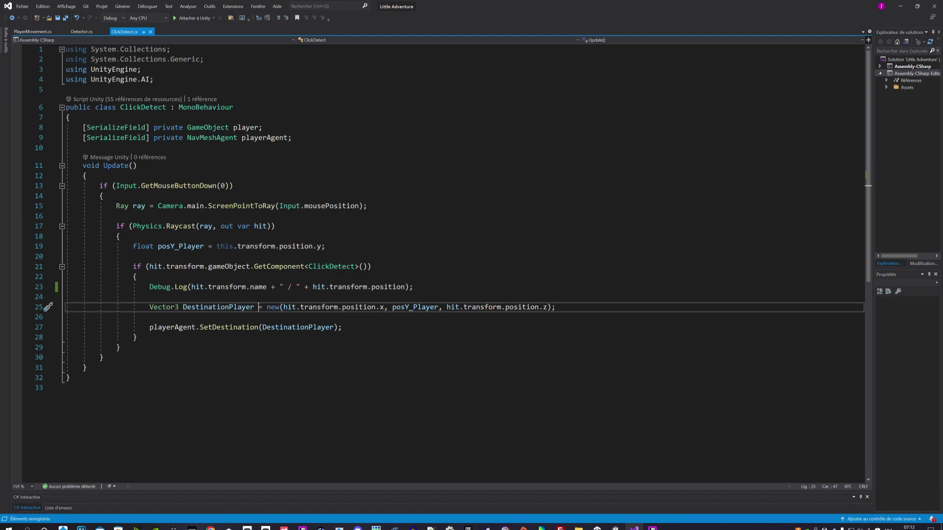
pyautogui.doubleClick(273, 308)
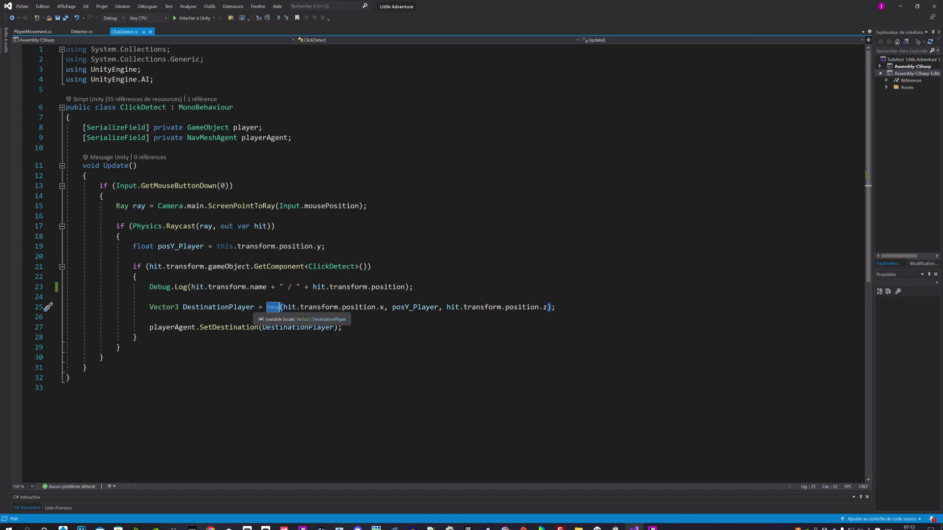
pyautogui.click(238, 307)
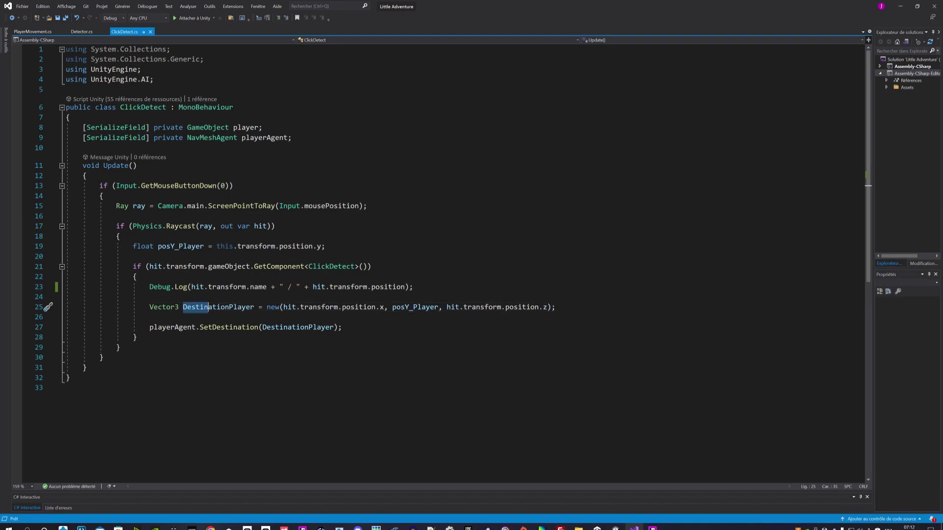
pyautogui.click(252, 307)
pyautogui.click(254, 307)
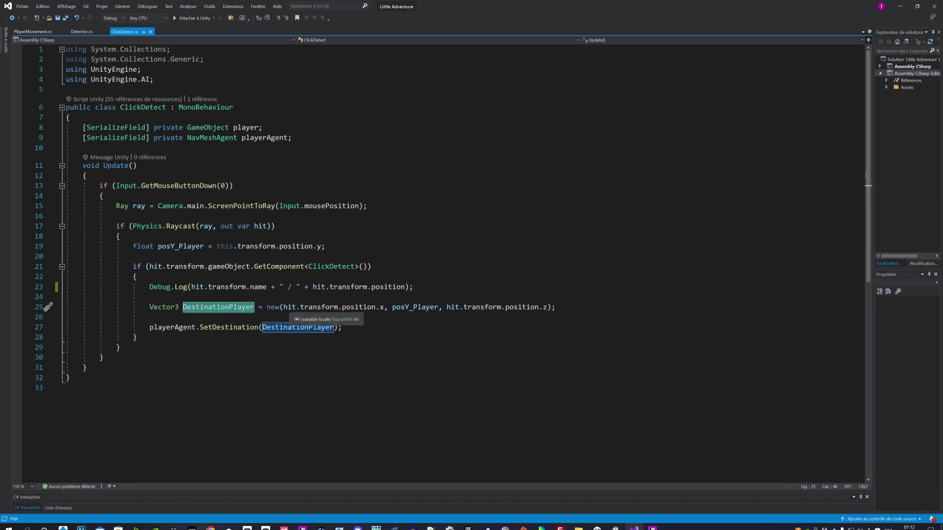
# Select hit.transform.position.x and posY_Player, including its line 19 declaration, then return to Unity
pyautogui.click(283, 307)
pyautogui.keyDown('shift'); pyautogui.click(150, 318); pyautogui.keyUp('shift')
pyautogui.keyDown('shift'); pyautogui.click(384, 307); pyautogui.keyUp('shift')
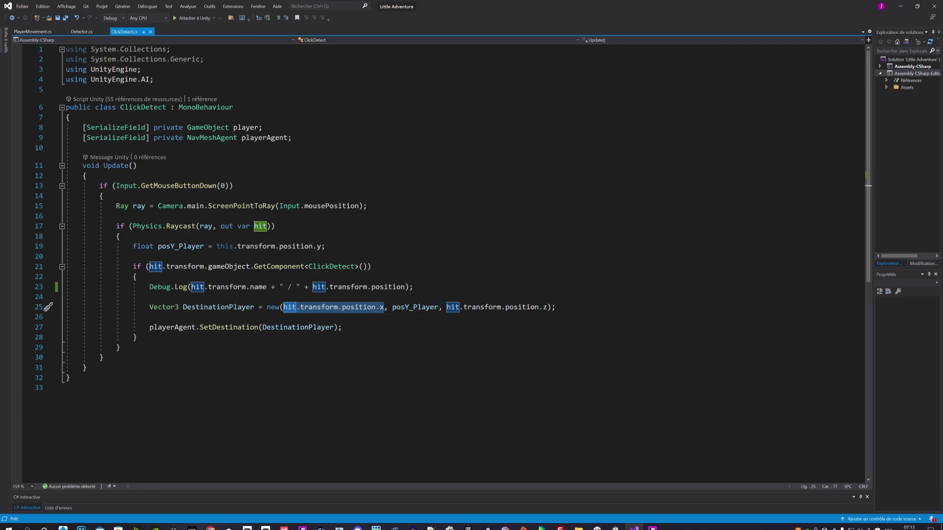
pyautogui.moveTo(393, 307); pyautogui.dragTo(436, 308)
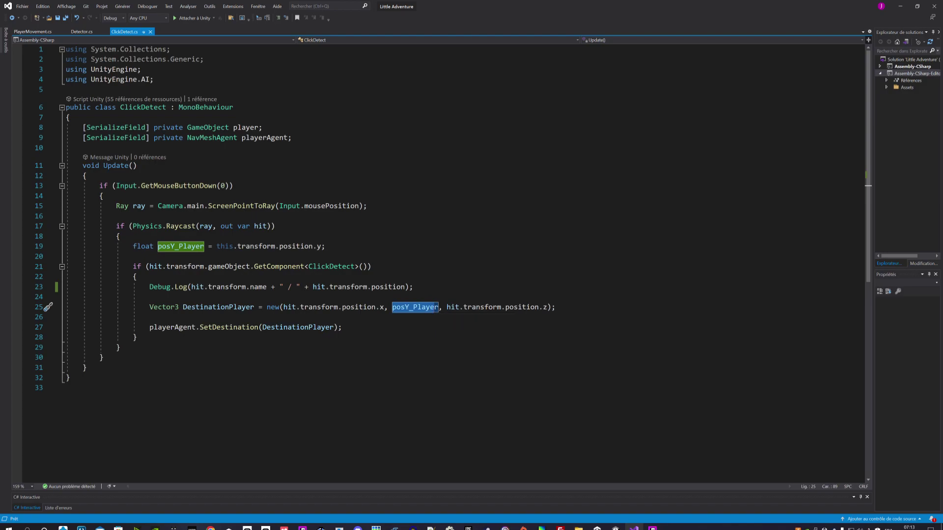
pyautogui.moveTo(133, 246); pyautogui.dragTo(322, 248)
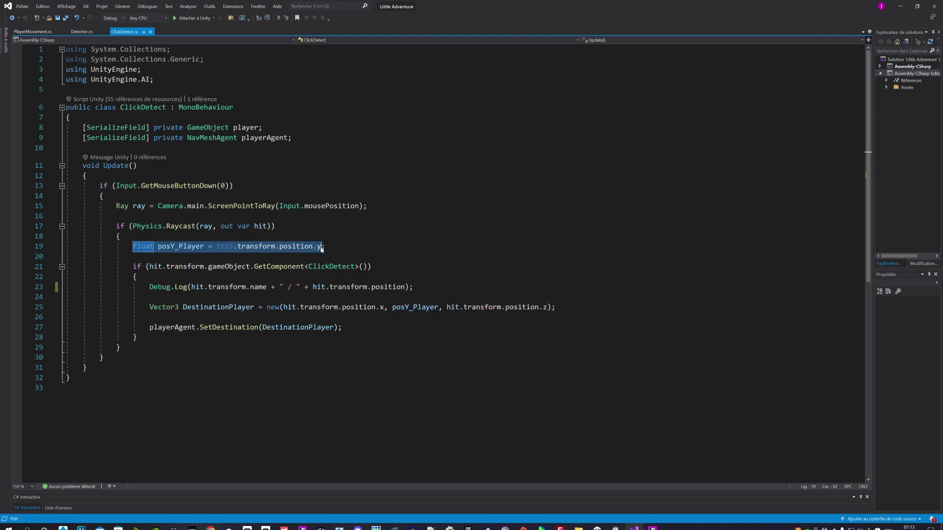
pyautogui.press('End')
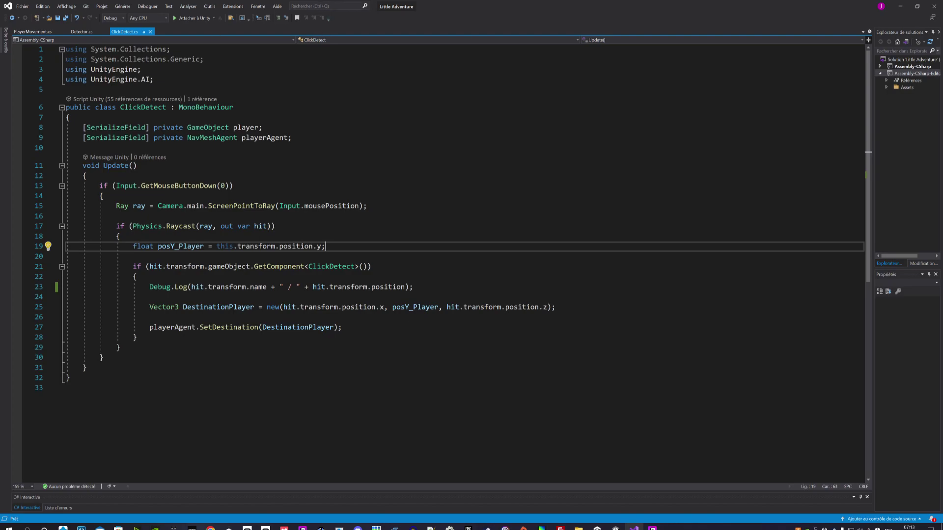
pyautogui.hotkey('alt', 'Tab')
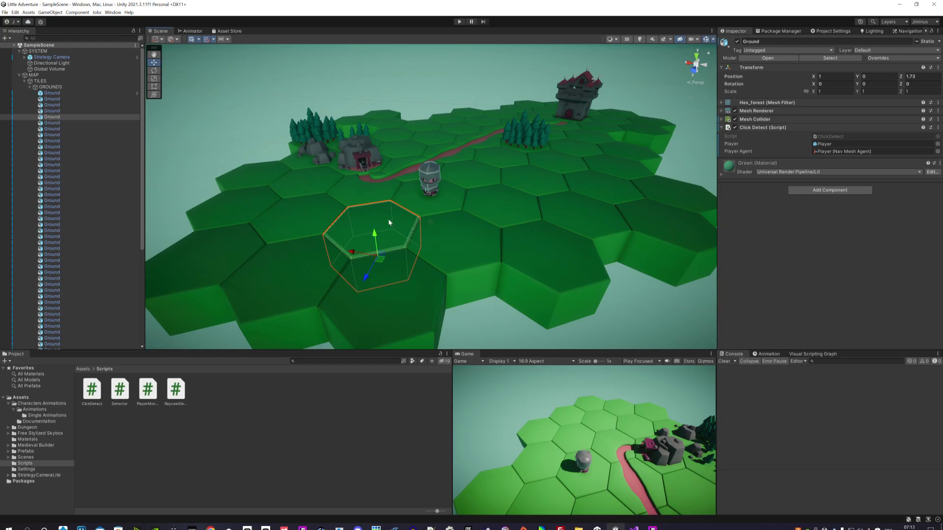
# Raise the hex tile right of the player, move the Player onto it, then reselect the tile
pyautogui.click(563, 206)
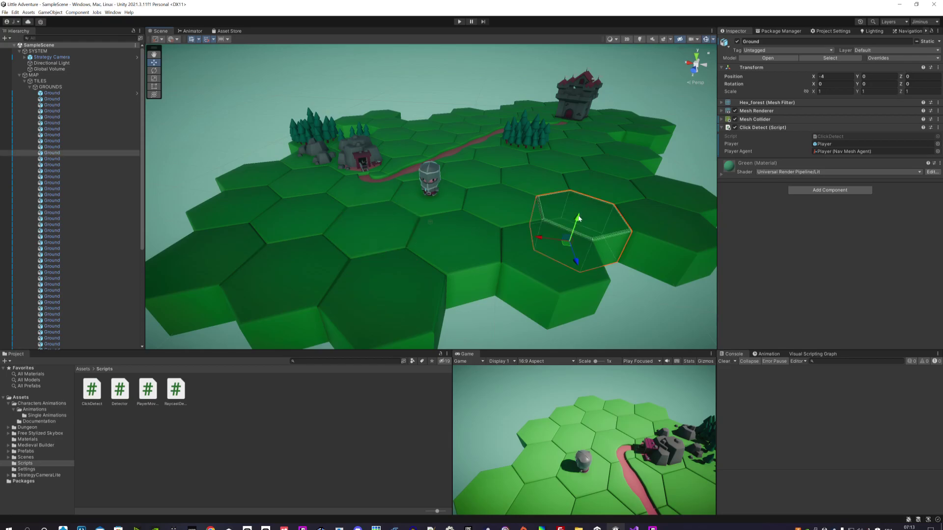
pyautogui.moveTo(579, 218); pyautogui.dragTo(582, 198)
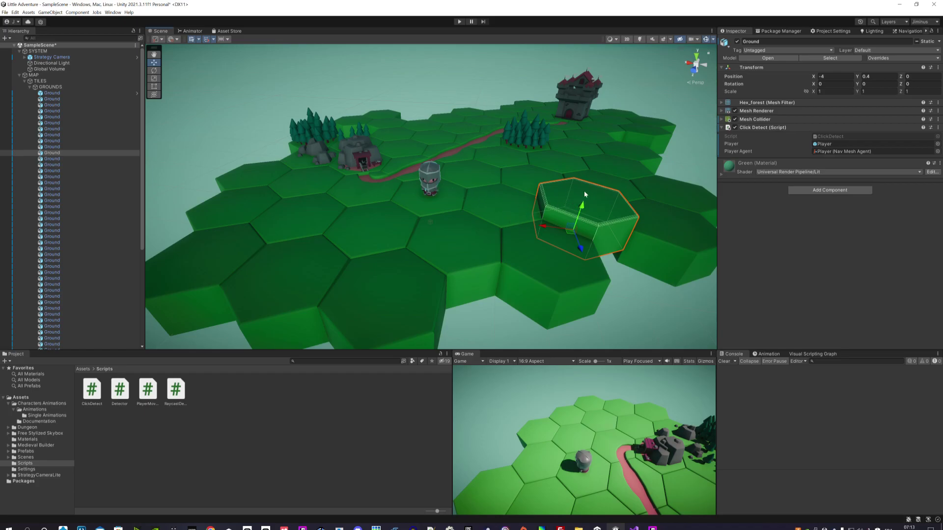
pyautogui.click(438, 181)
pyautogui.moveTo(435, 198); pyautogui.dragTo(577, 215)
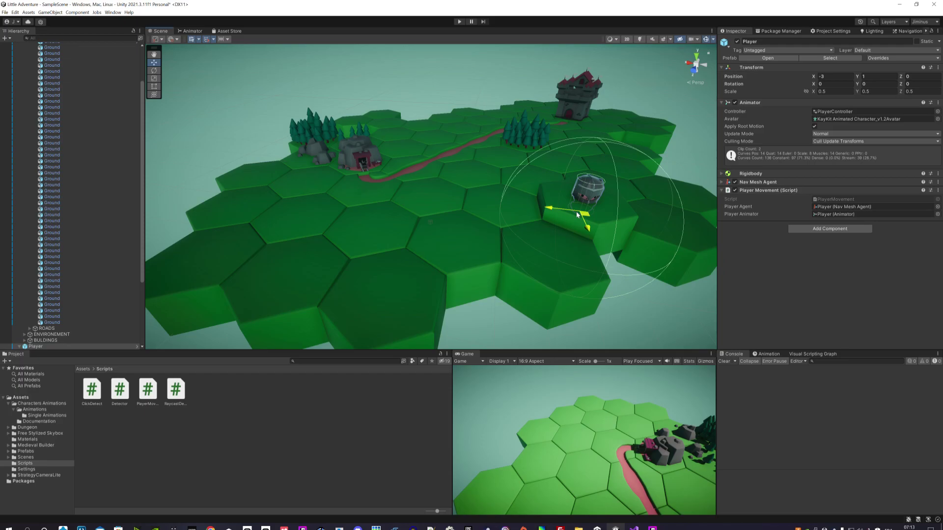
pyautogui.moveTo(577, 215); pyautogui.dragTo(580, 211)
pyautogui.moveTo(589, 189)
pyautogui.mouseDown()
pyautogui.moveTo(597, 174)
pyautogui.moveTo(585, 211)
pyautogui.moveTo(425, 201)
pyautogui.mouseUp()
pyautogui.click(567, 212)
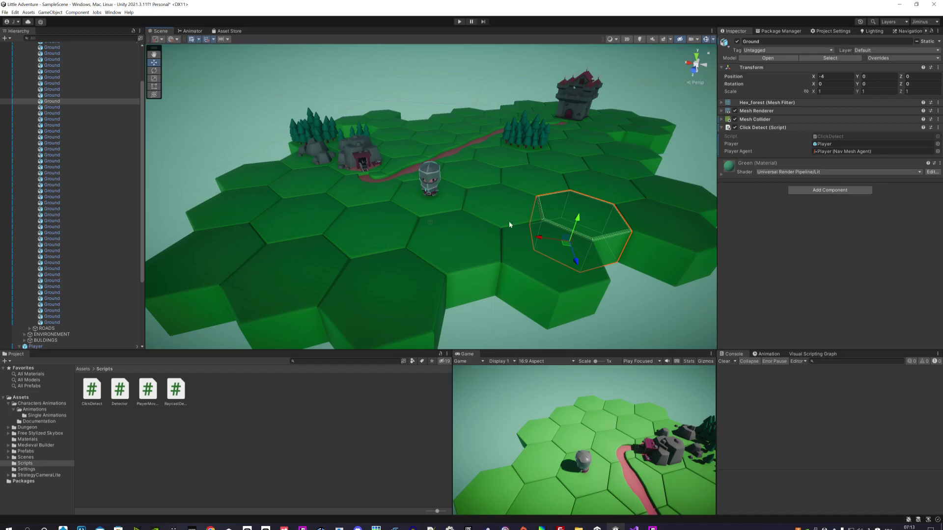
pyautogui.moveTo(653, 529)
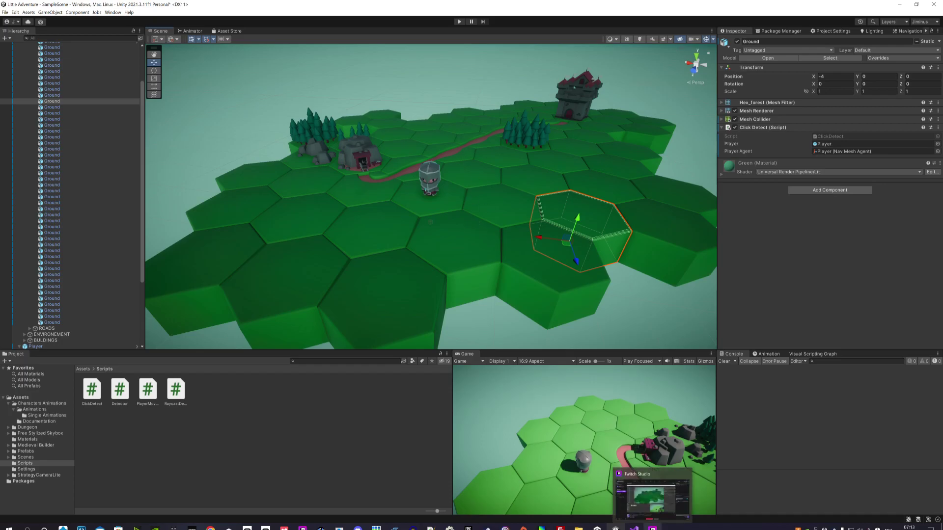
# In ClickDetect.cs, highlight the z-argument hit.transform.position and the playerAgent and DestinationPlayer references
pyautogui.click(634, 528)
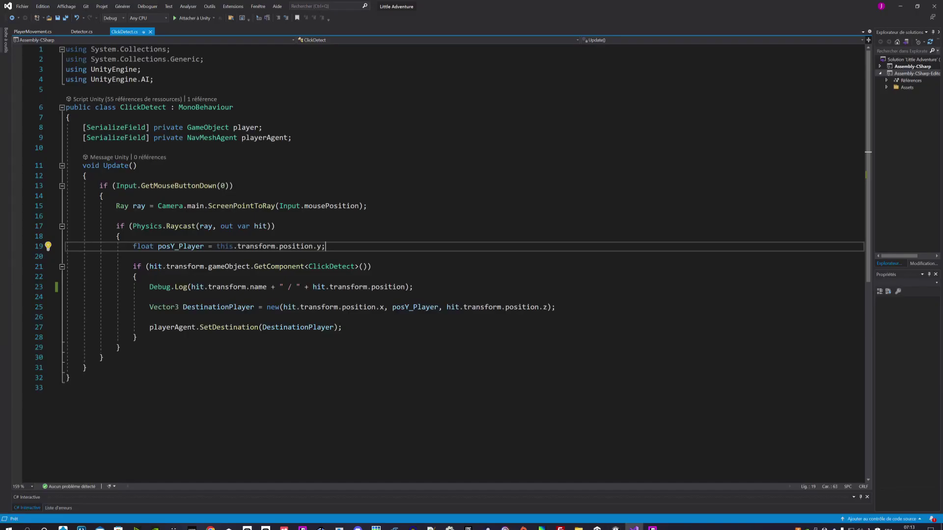
pyautogui.moveTo(446, 307); pyautogui.dragTo(544, 307)
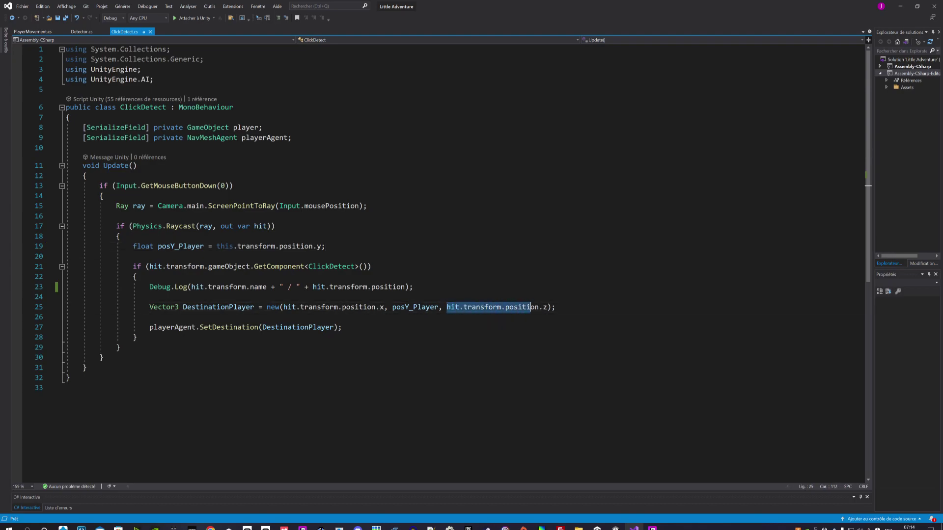
pyautogui.click(342, 327)
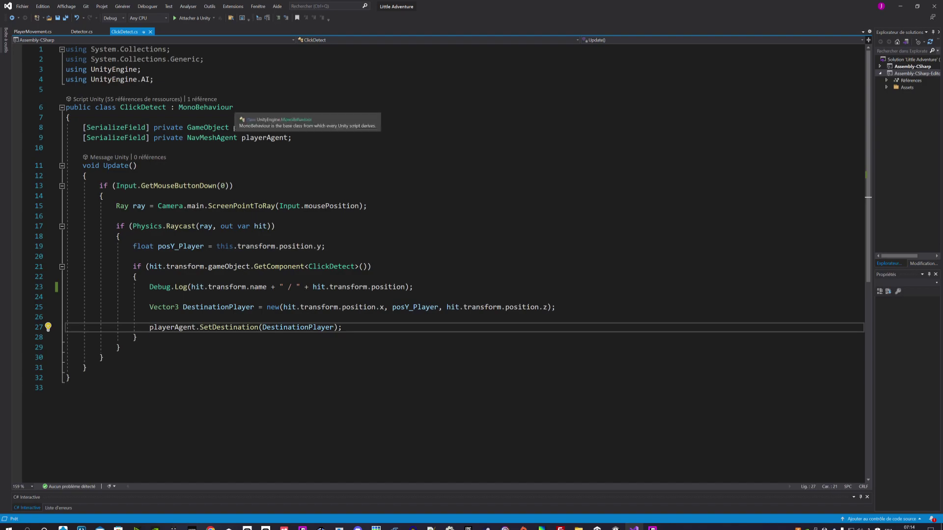
pyautogui.click(150, 327)
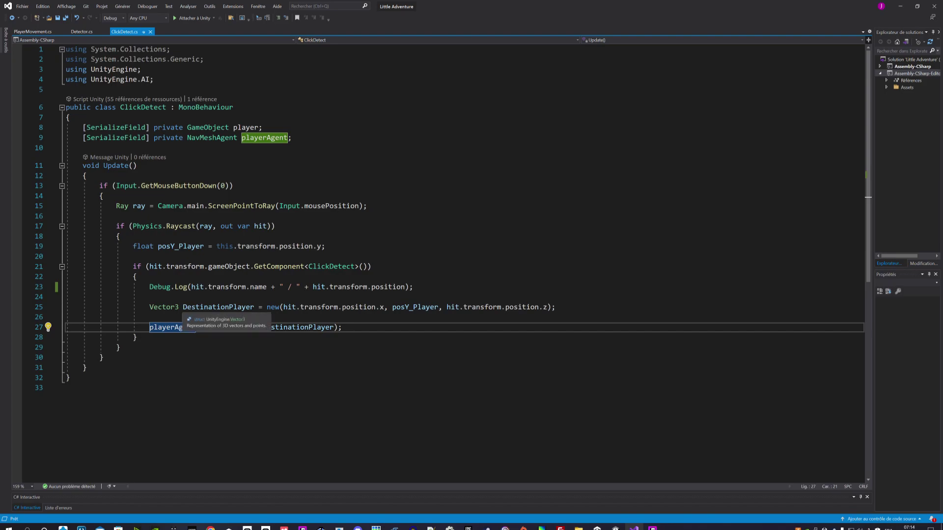
pyautogui.click(254, 307)
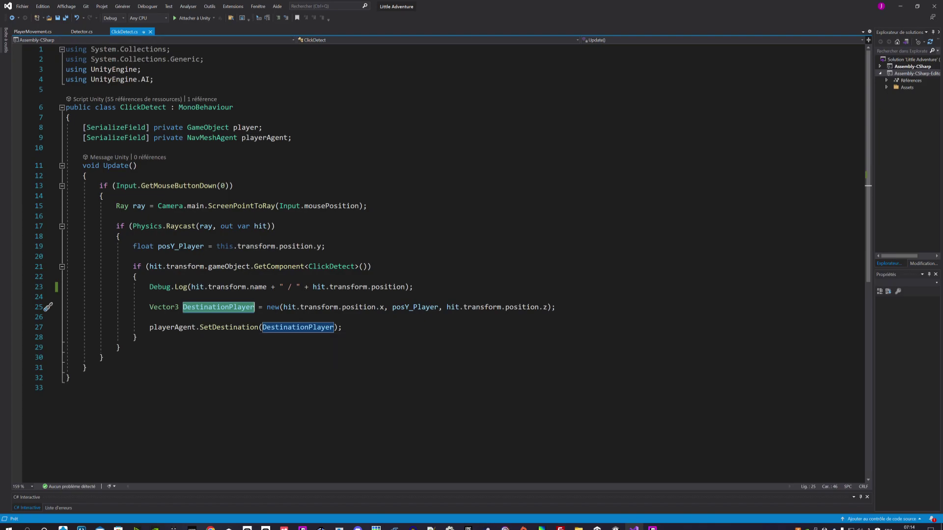
pyautogui.click(342, 327)
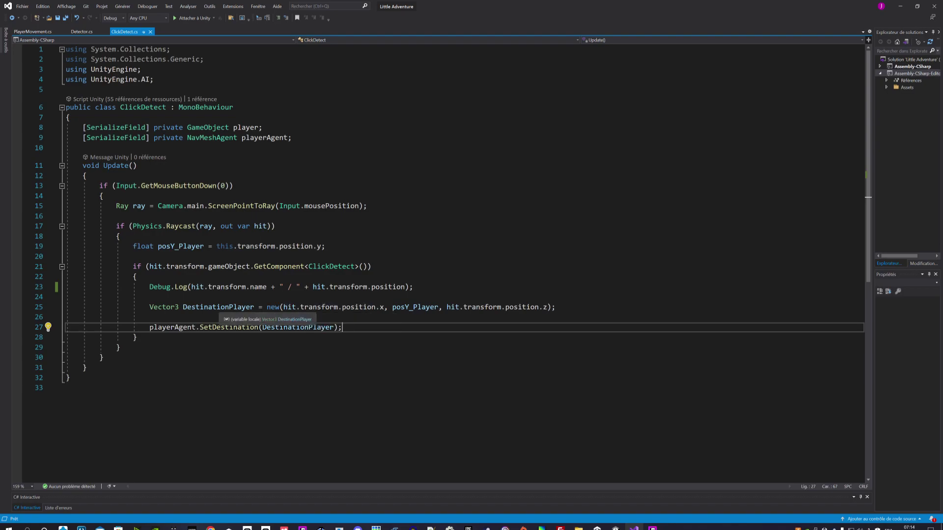
# Select DestinationPlayer on line 25 and playerAgent on line 27, then return to Unity
pyautogui.moveTo(184, 307); pyautogui.dragTo(254, 310)
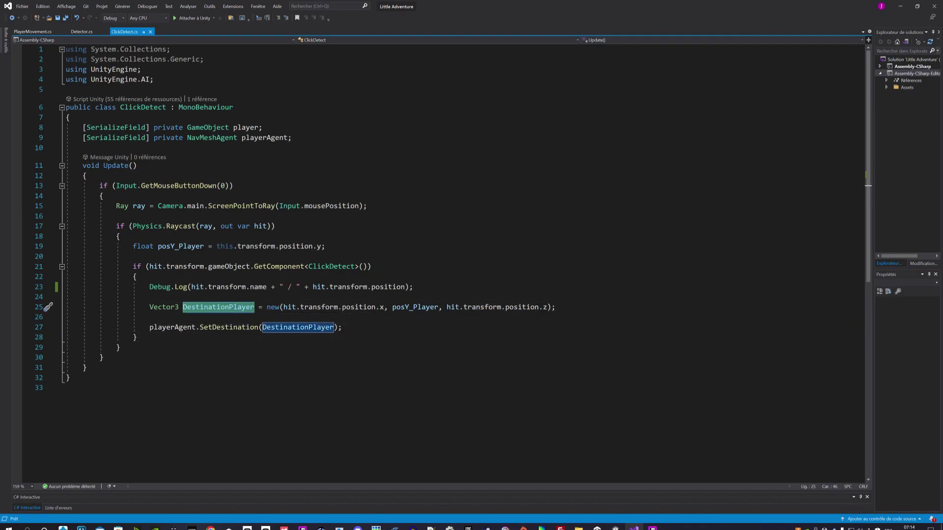
pyautogui.moveTo(149, 327); pyautogui.dragTo(196, 328)
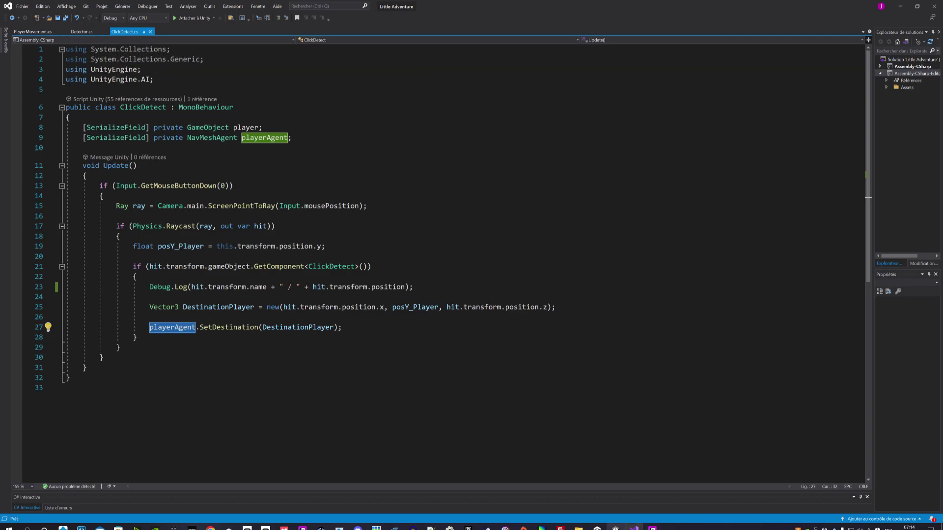
pyautogui.moveTo(616, 528)
pyautogui.click(615, 496)
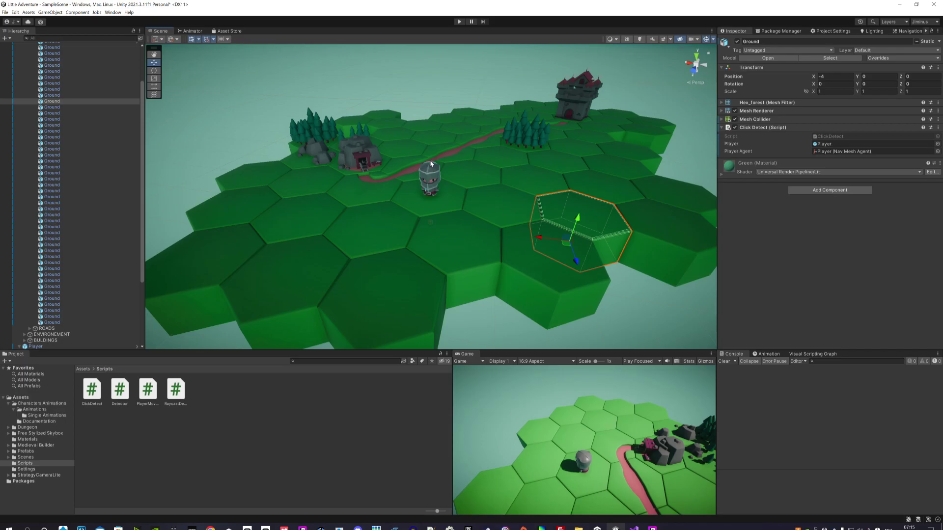
# Orbit and zoom around the knight on the hex map, then switch to ClickDetect.cs in Visual Studio
pyautogui.scroll(-2, 471, 202)
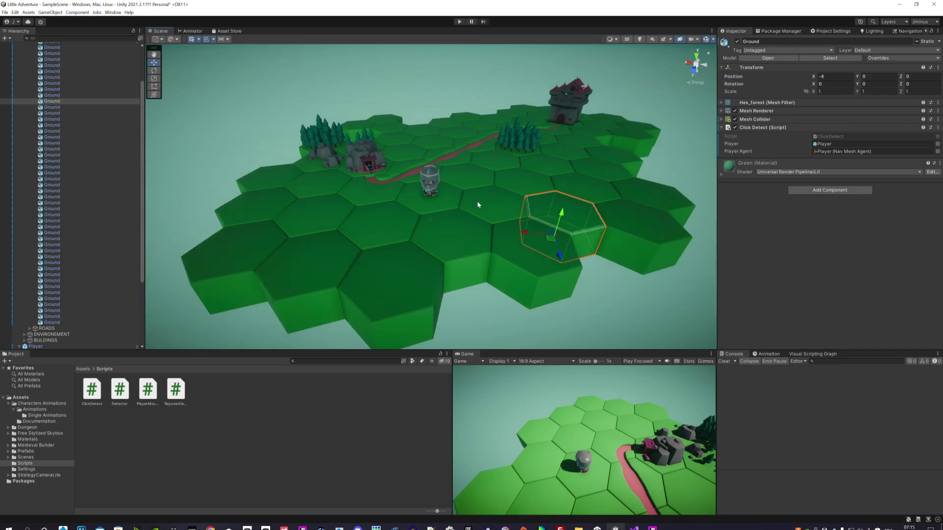
pyautogui.click(464, 85)
pyautogui.keyDown('alt'); pyautogui.moveTo(464, 85); pyautogui.dragTo(409, 166); pyautogui.keyUp('alt')
pyautogui.scroll(3, 425, 143)
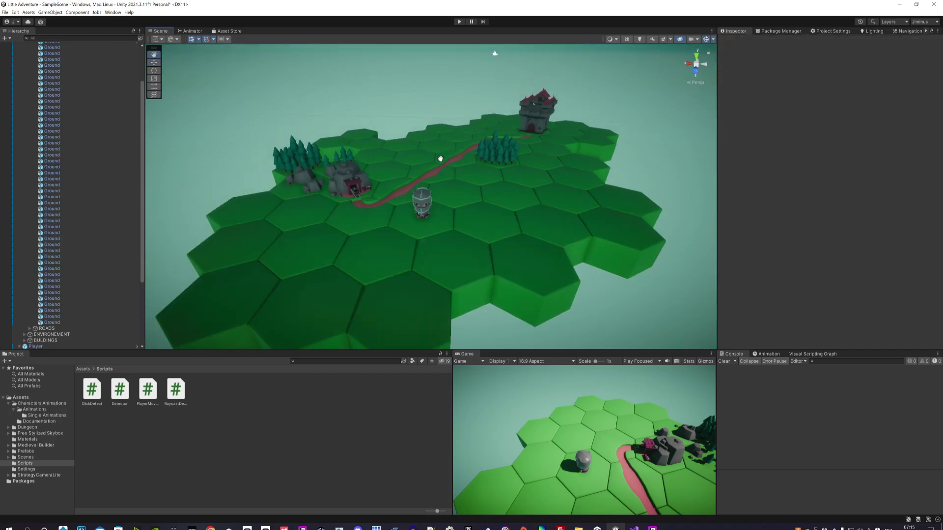
pyautogui.scroll(3, 442, 157)
pyautogui.scroll(3, 454, 174)
pyautogui.scroll(-3, 456, 172)
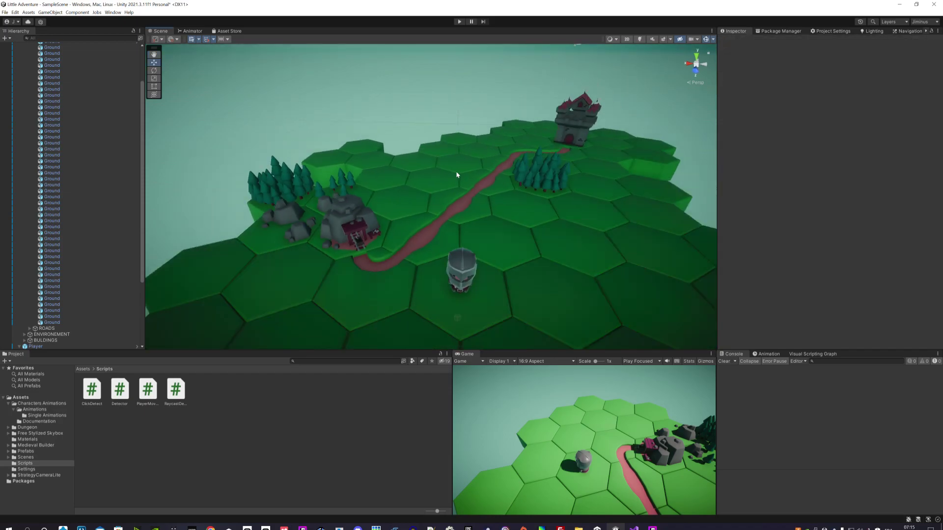
pyautogui.scroll(-1, 459, 176)
pyautogui.moveTo(458, 181)
pyautogui.keyDown('alt'); pyautogui.mouseDown()
pyautogui.moveTo(447, 197)
pyautogui.moveTo(474, 187)
pyautogui.mouseUp(); pyautogui.keyUp('alt')
pyautogui.scroll(1, 447, 197)
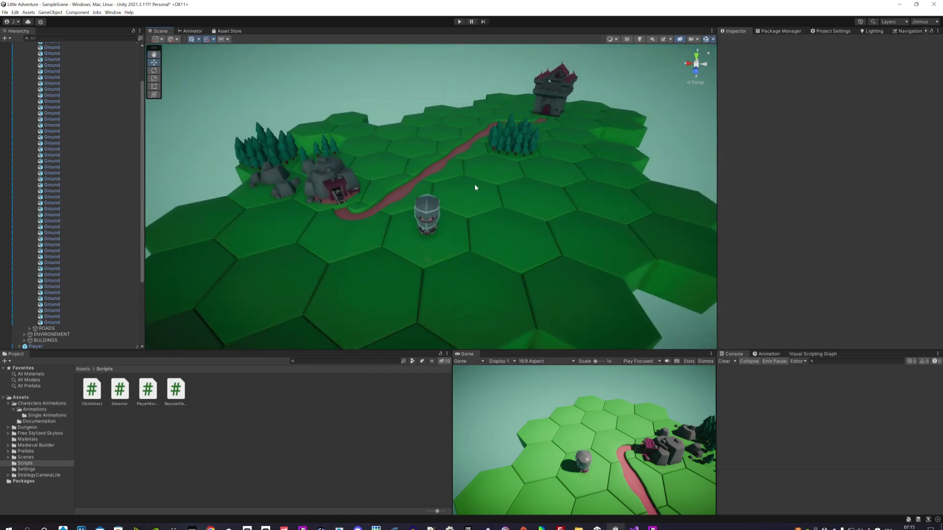
pyautogui.scroll(-2, 534, 171)
pyautogui.scroll(2, 534, 173)
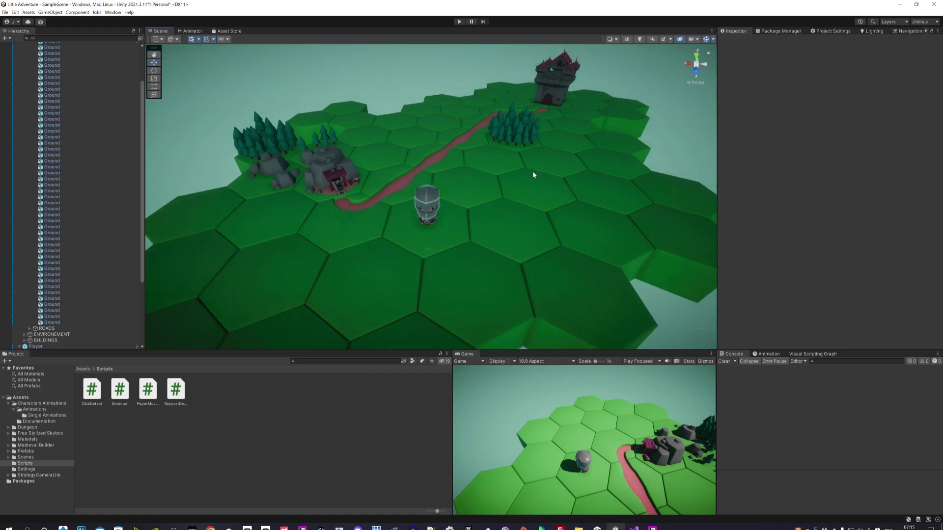
pyautogui.scroll(-2, 507, 187)
pyautogui.scroll(2, 503, 189)
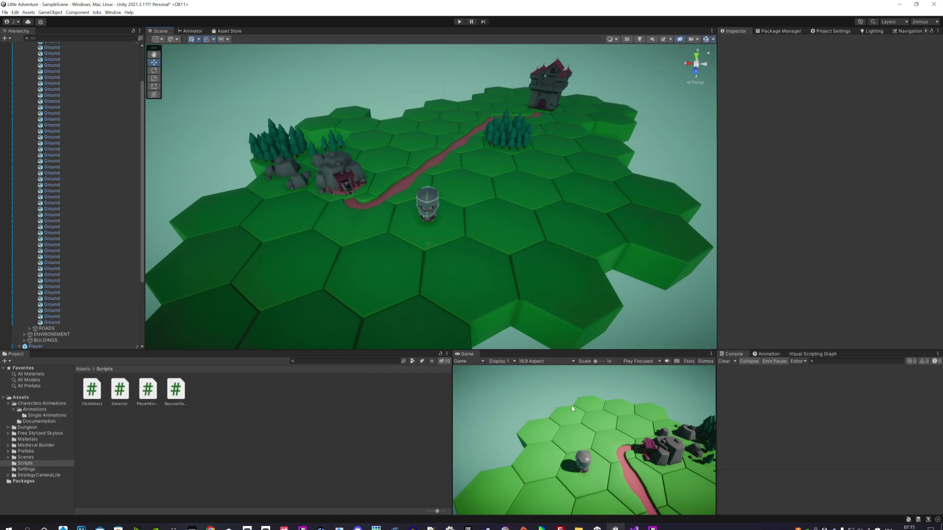
pyautogui.hotkey('alt', 'Tab')
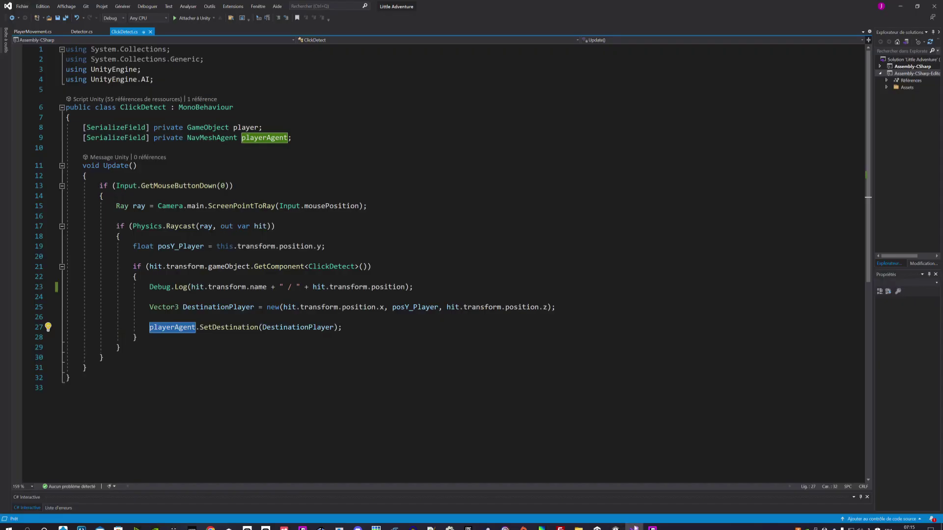
# View the Detector.cs and PlayerMovement.cs scripts, then return to the Unity editor
pyautogui.click(82, 31)
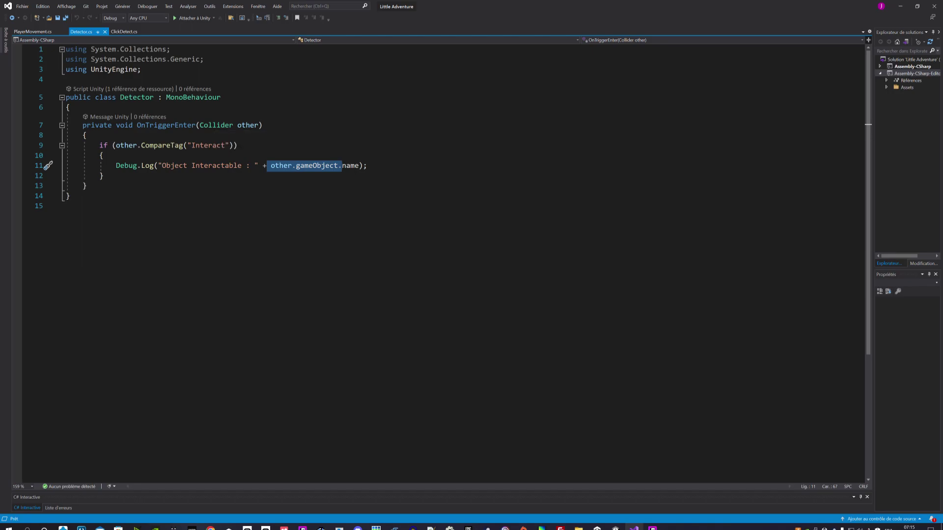
pyautogui.click(33, 32)
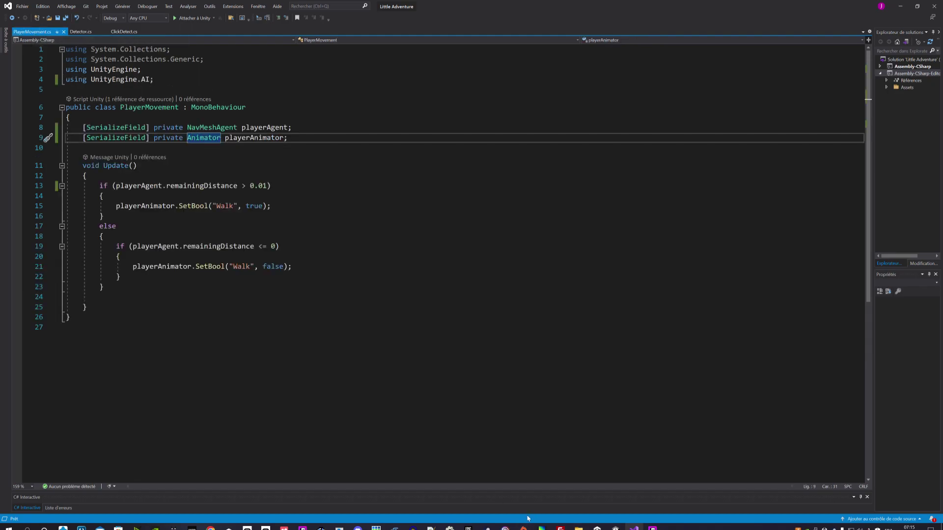
pyautogui.click(615, 528)
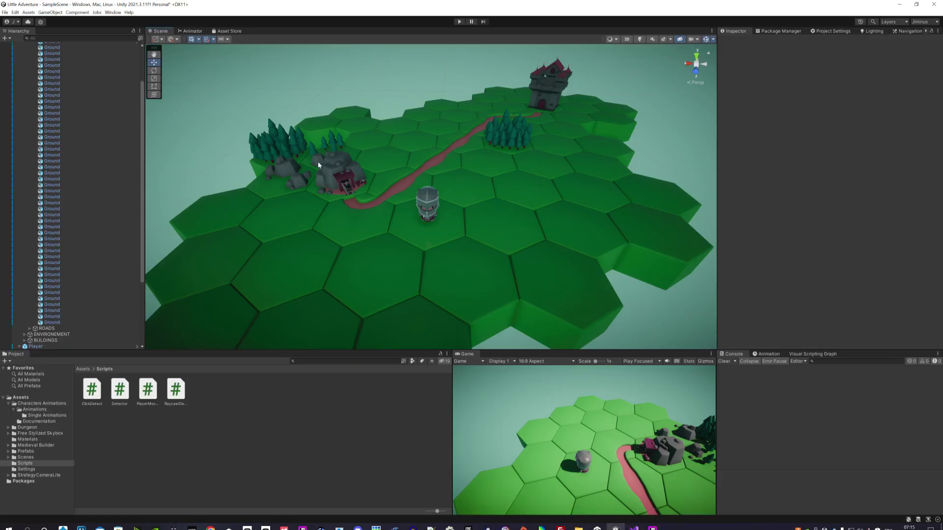
# Save the scene via File > Save and show the top-level Assets folder
pyautogui.click(5, 12)
pyautogui.click(19, 47)
pyautogui.click(83, 370)
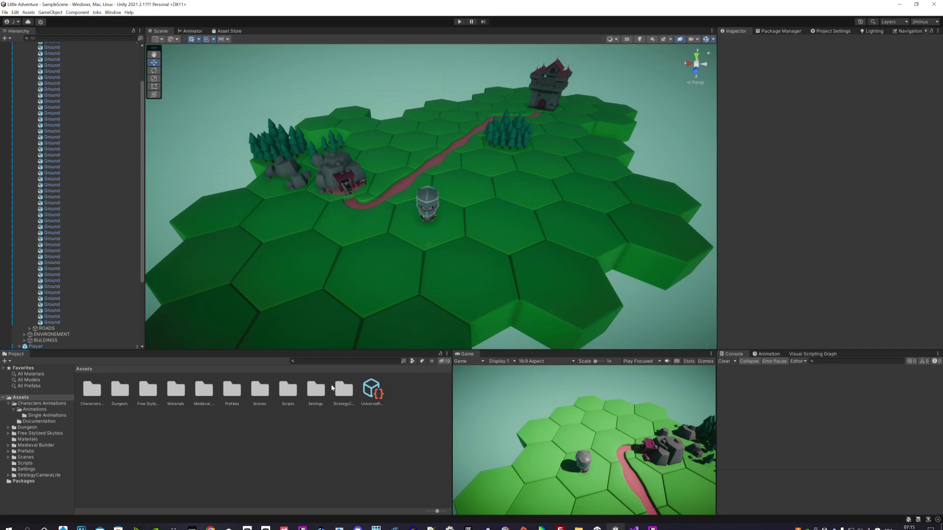
# Collapse the GROUNDS, TILES, SYSTEM and Player foldouts, then select Strategy Camera under SYSTEM
pyautogui.scroll(10, 114, 87)
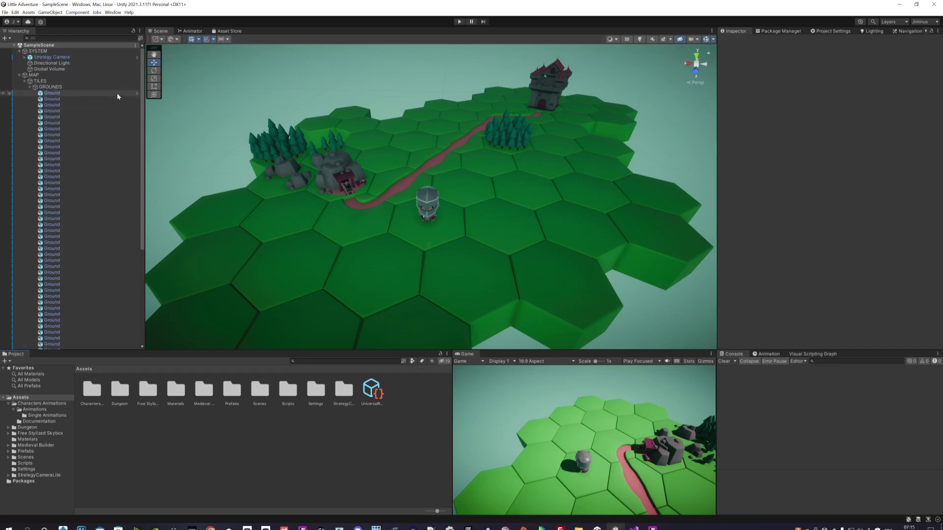
pyautogui.click(31, 86)
pyautogui.click(24, 81)
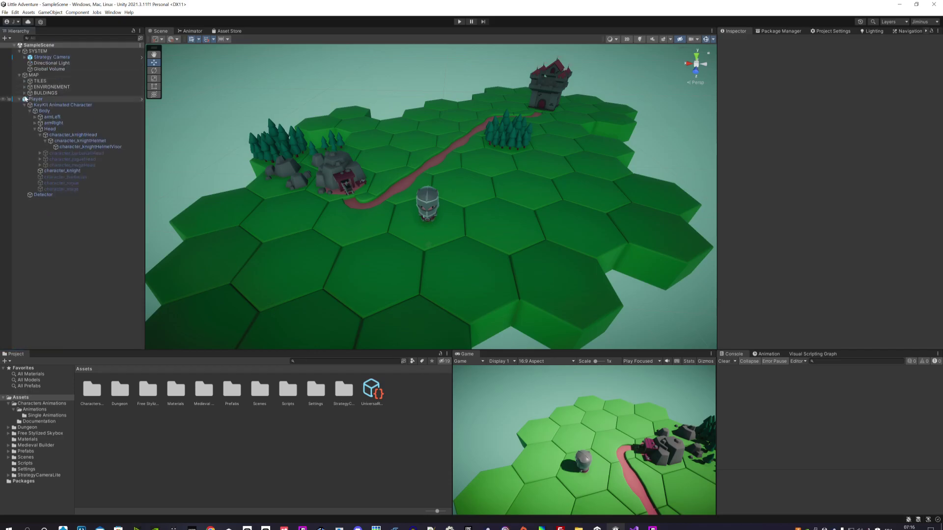
pyautogui.click(19, 51)
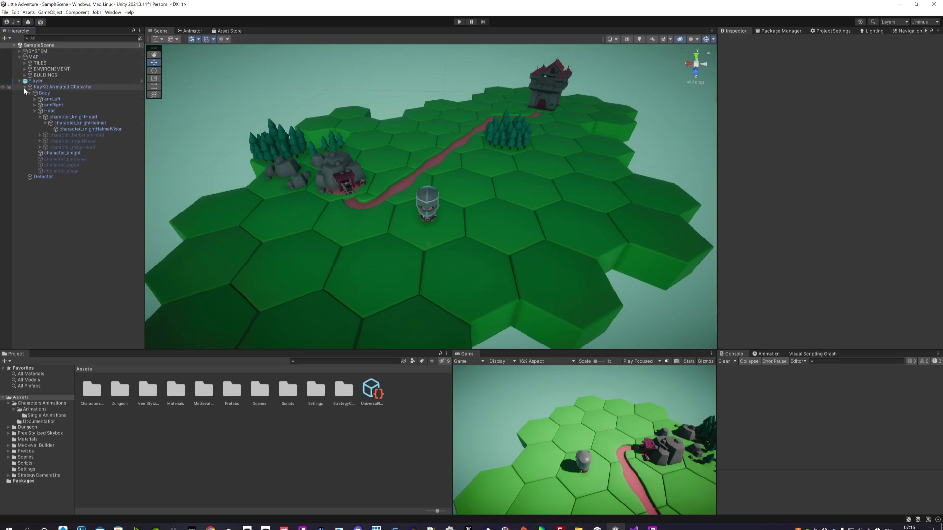
pyautogui.click(20, 81)
pyautogui.click(19, 51)
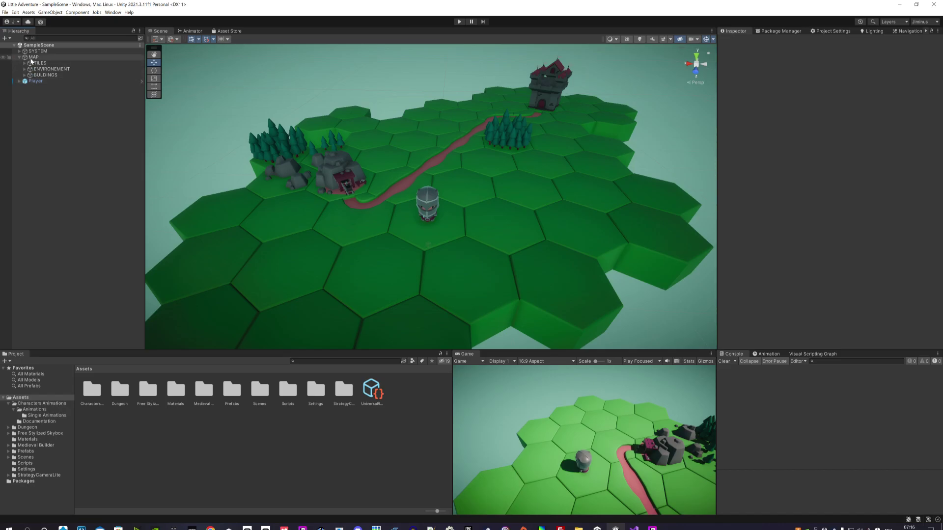
pyautogui.click(51, 57)
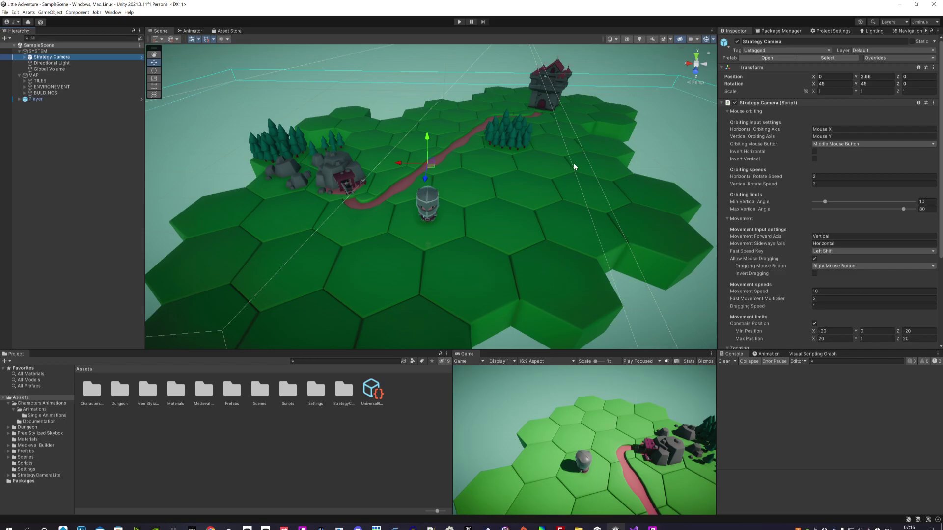
# Fold the Strategy Camera script and view the Strategy Camera Lite Asset Store page enlarged
pyautogui.click(740, 102)
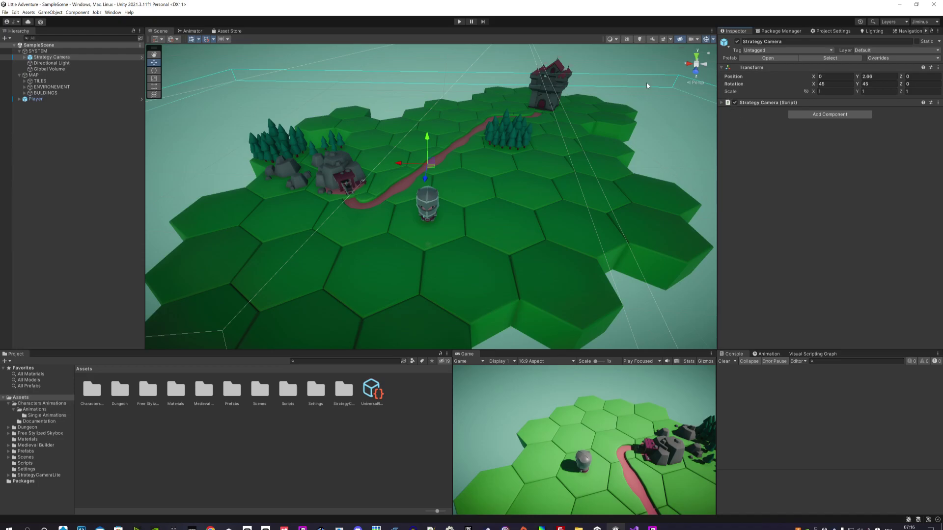
pyautogui.click(779, 32)
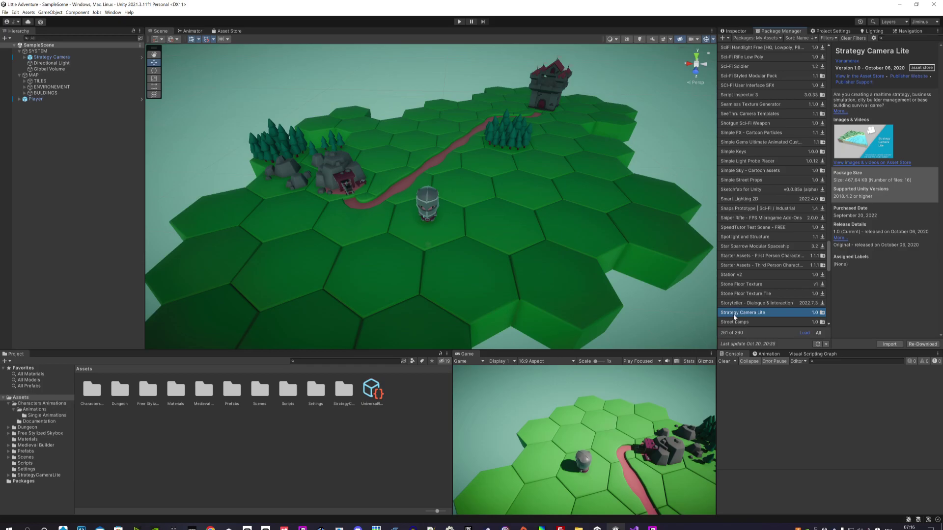
pyautogui.click(869, 163)
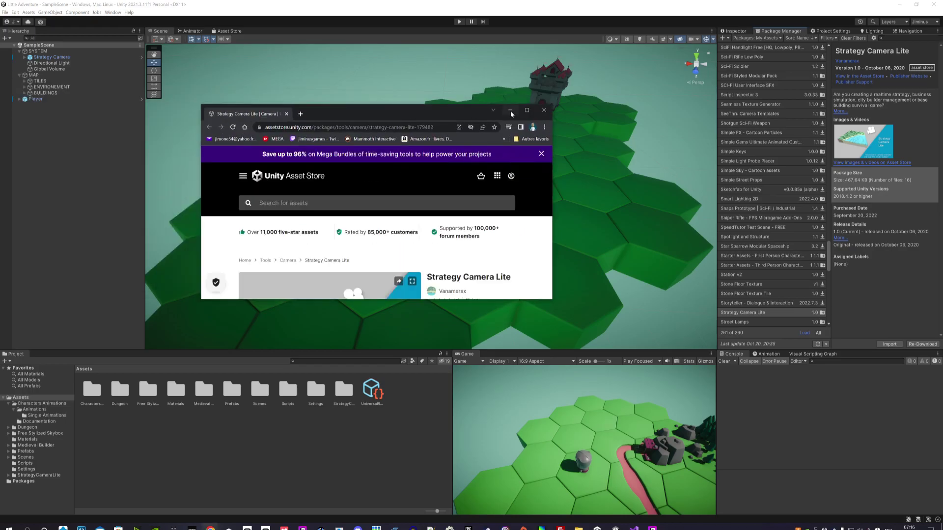
pyautogui.doubleClick(522, 109)
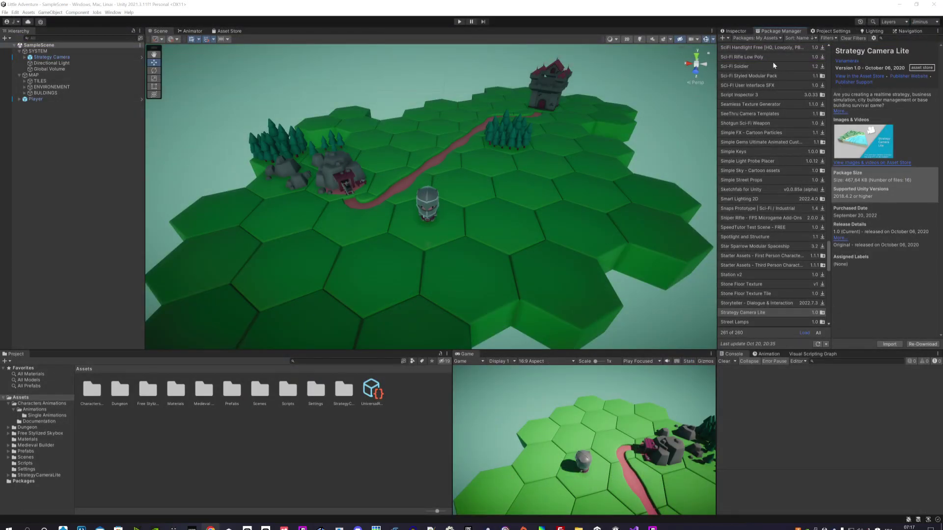
# Return to the Inspector and enter Play mode
pyautogui.click(738, 31)
pyautogui.scroll(-3, 431, 181)
pyautogui.scroll(2, 456, 234)
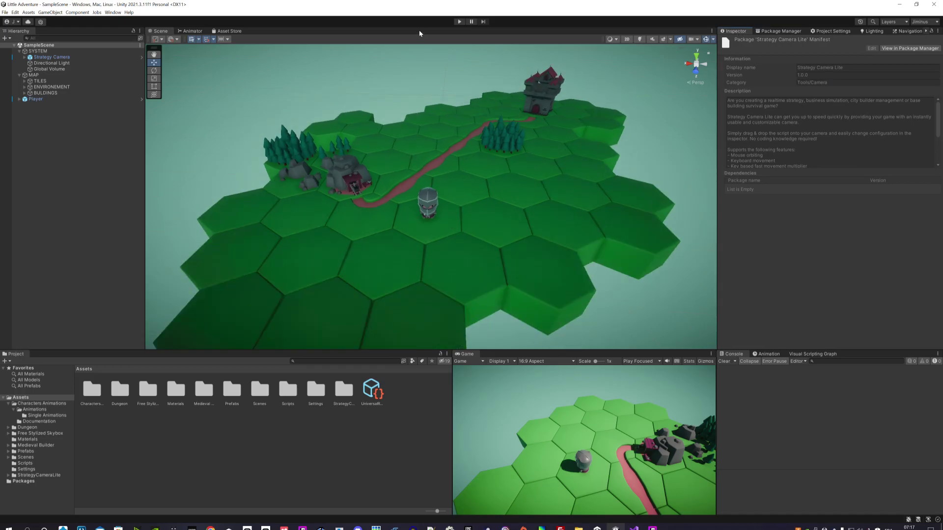
pyautogui.click(459, 22)
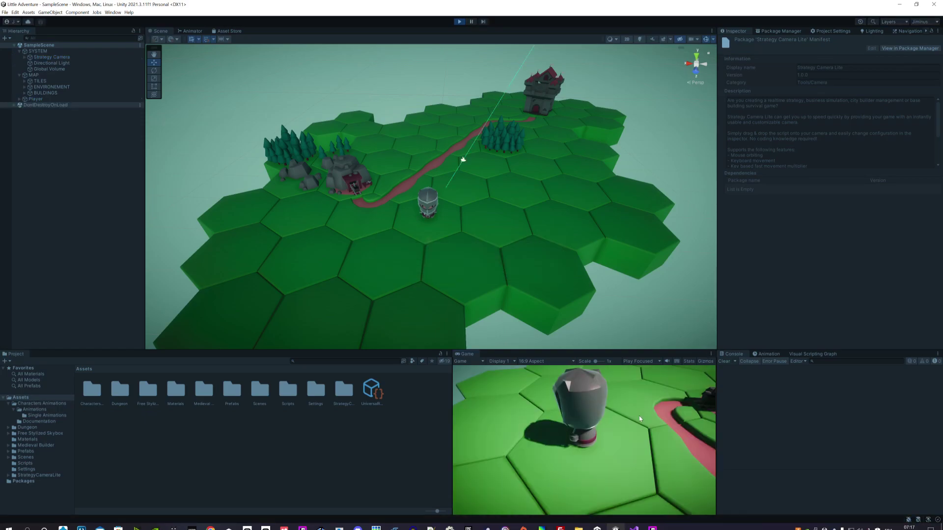
# Maximize the Game view to fill the editor
pyautogui.click(710, 354)
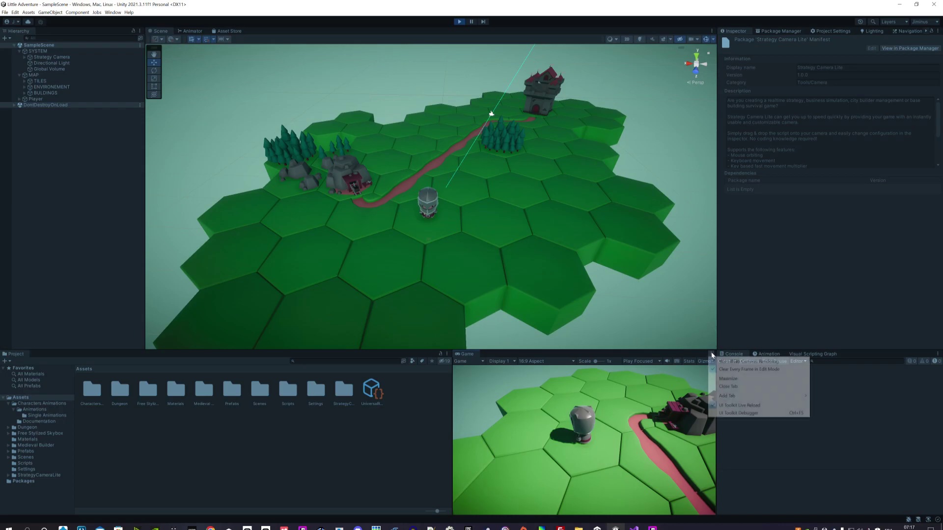
pyautogui.click(719, 378)
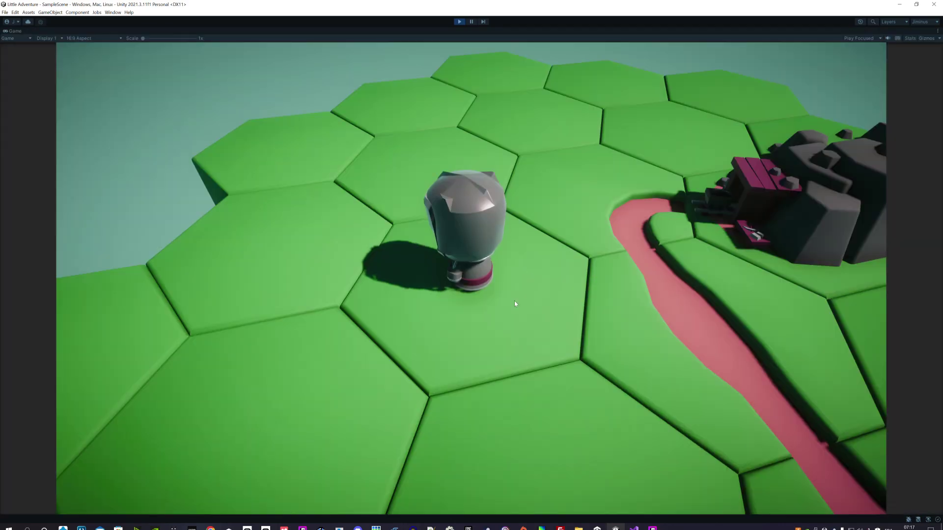
pyautogui.scroll(-3, 511, 302)
pyautogui.scroll(5, 515, 318)
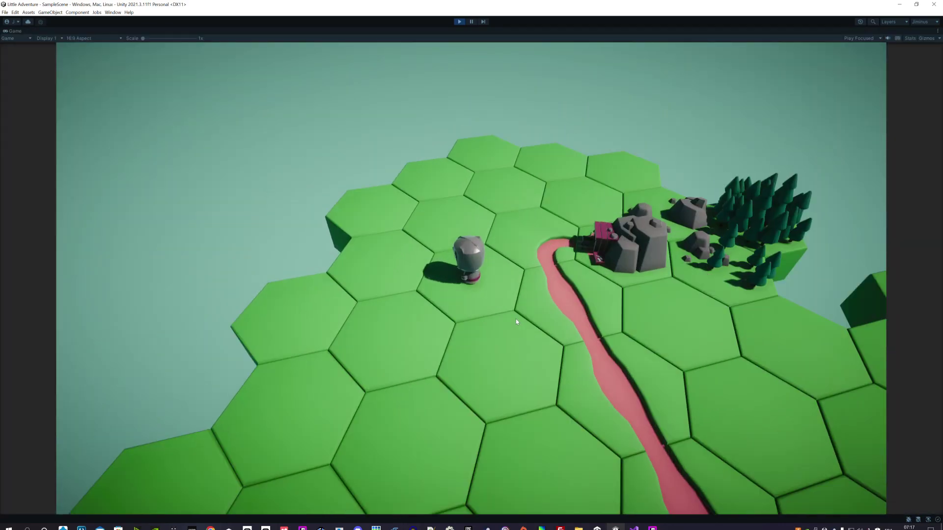
pyautogui.scroll(-5, 526, 318)
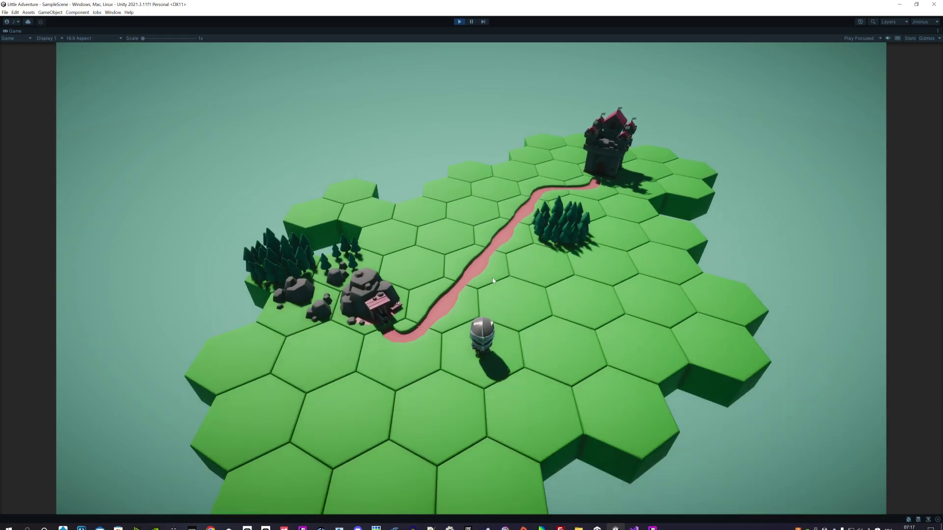
# Walk the knight along the road, beside the trees and back down, then stop Play mode
pyautogui.click(517, 289)
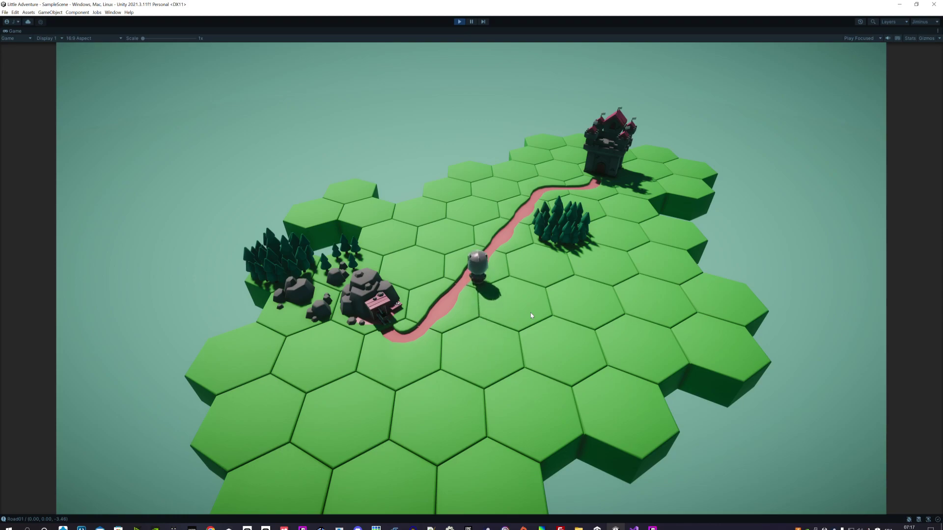
pyautogui.click(621, 260)
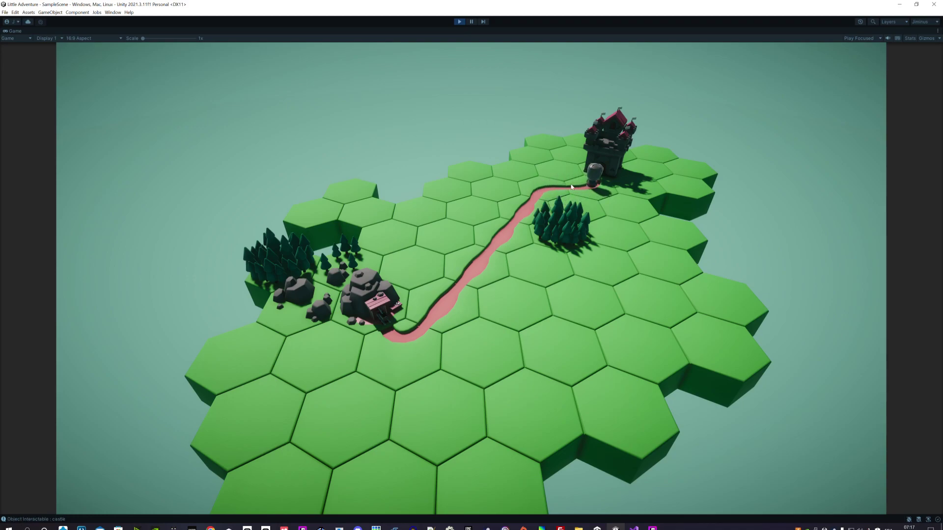
pyautogui.click(543, 190)
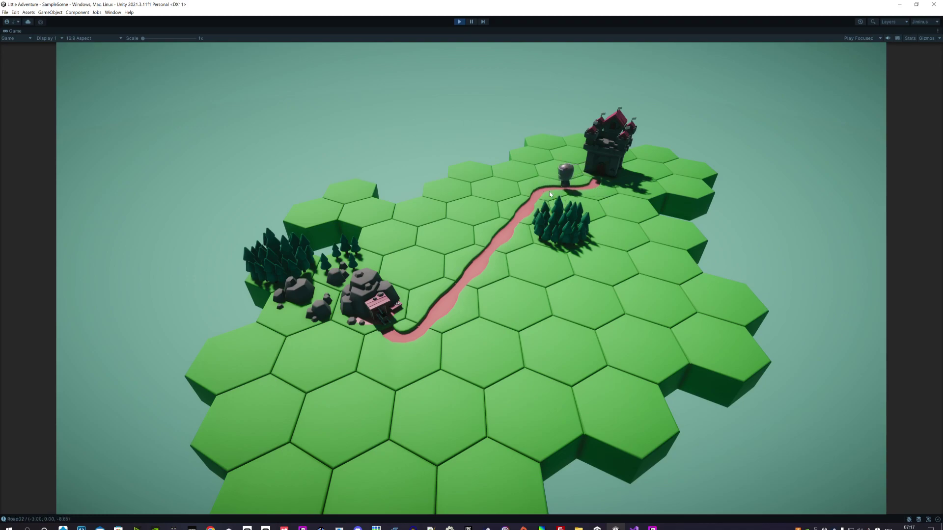
pyautogui.click(589, 205)
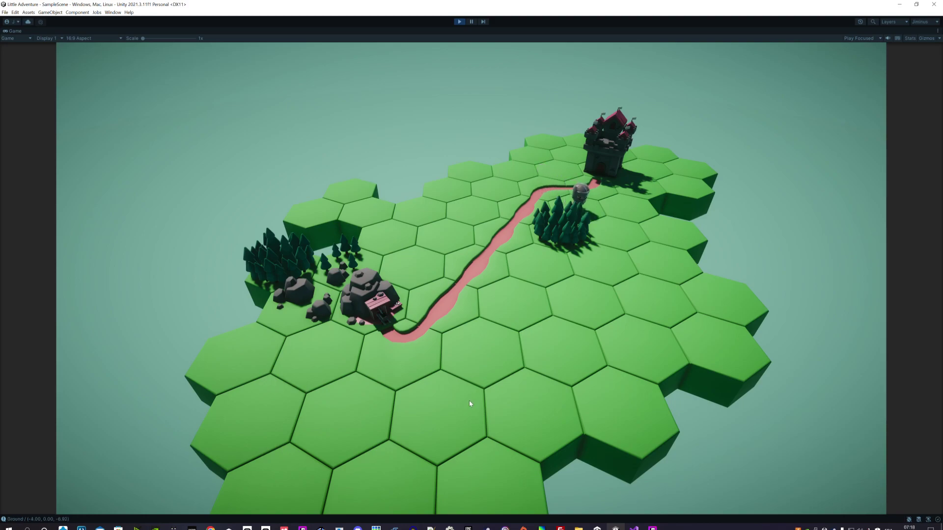
pyautogui.click(423, 348)
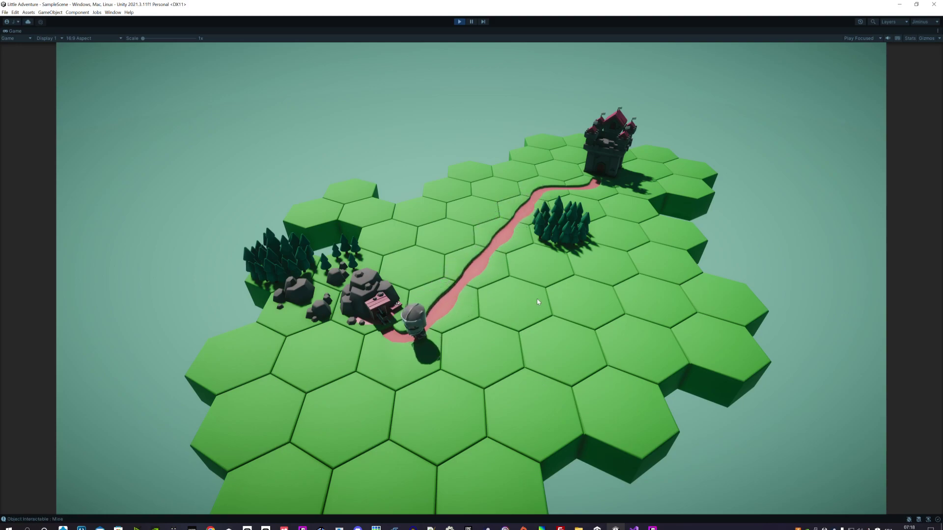
pyautogui.click(460, 22)
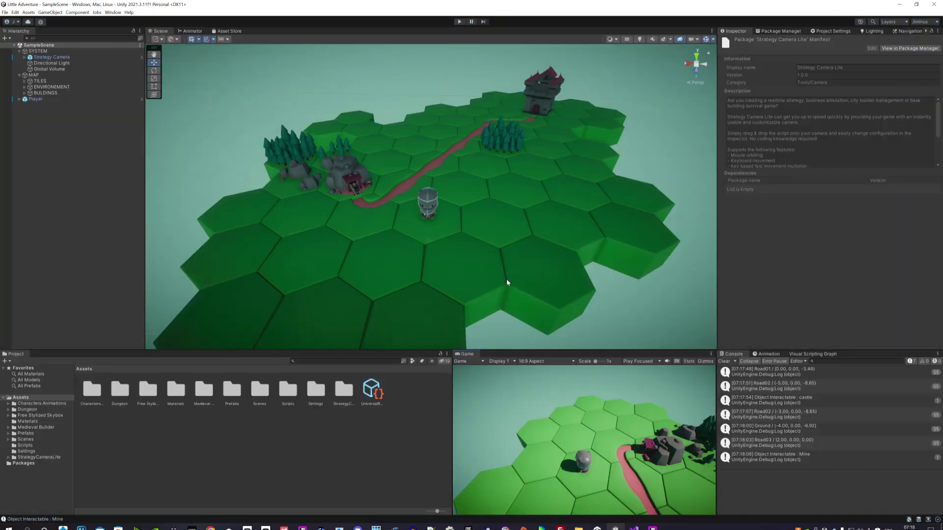
# Clear the Console and create an empty GameObject named 'UI'
pyautogui.click(725, 362)
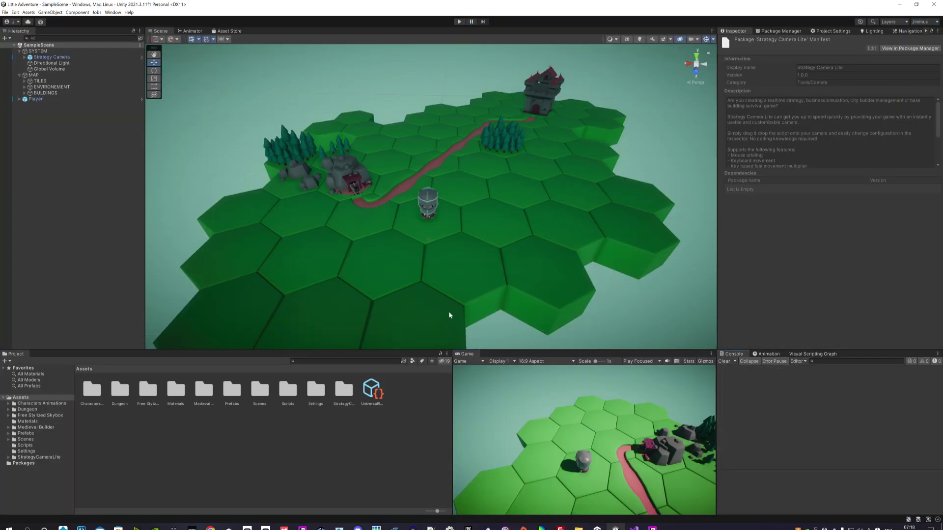
pyautogui.rightClick(28, 147)
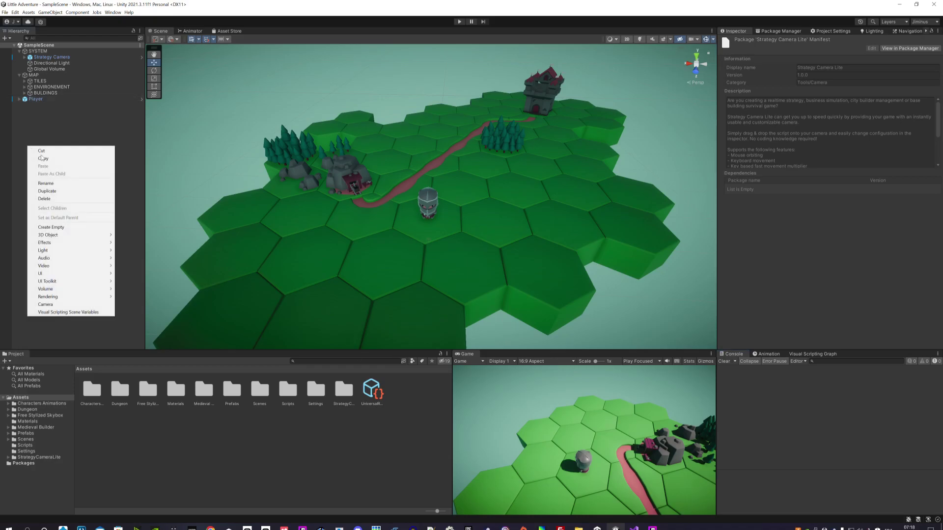
pyautogui.click(58, 228)
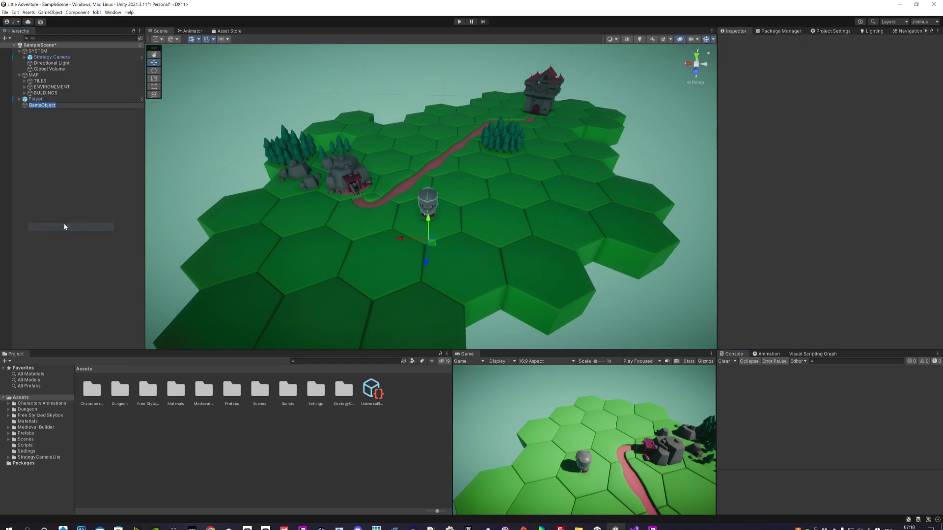
pyautogui.write('UI')
pyautogui.press('Return')
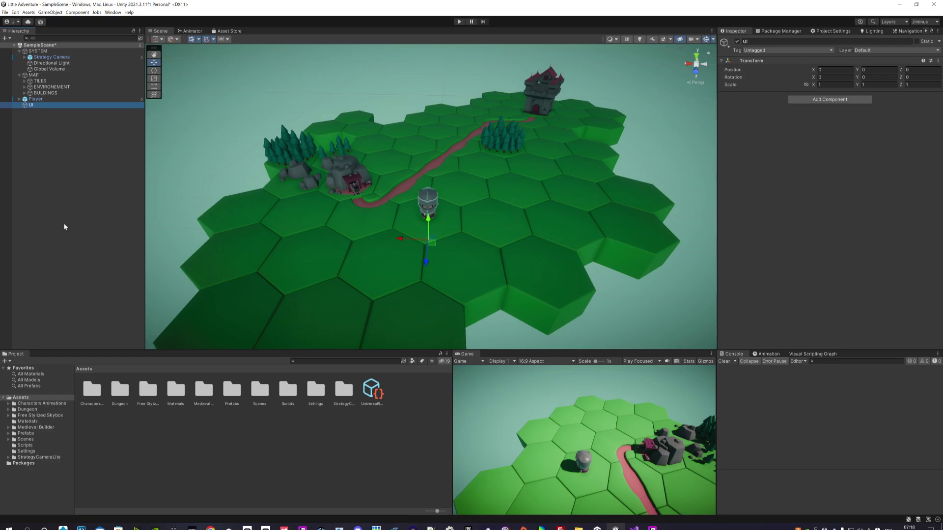
# Add a UI > Legacy > Button under the UI object, creating a Canvas and EventSystem
pyautogui.rightClick(35, 107)
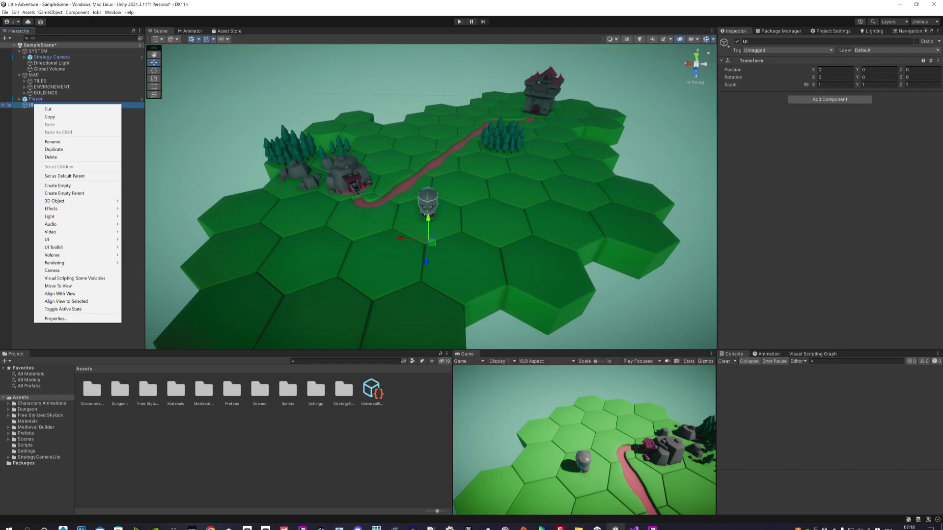
pyautogui.press('Escape')
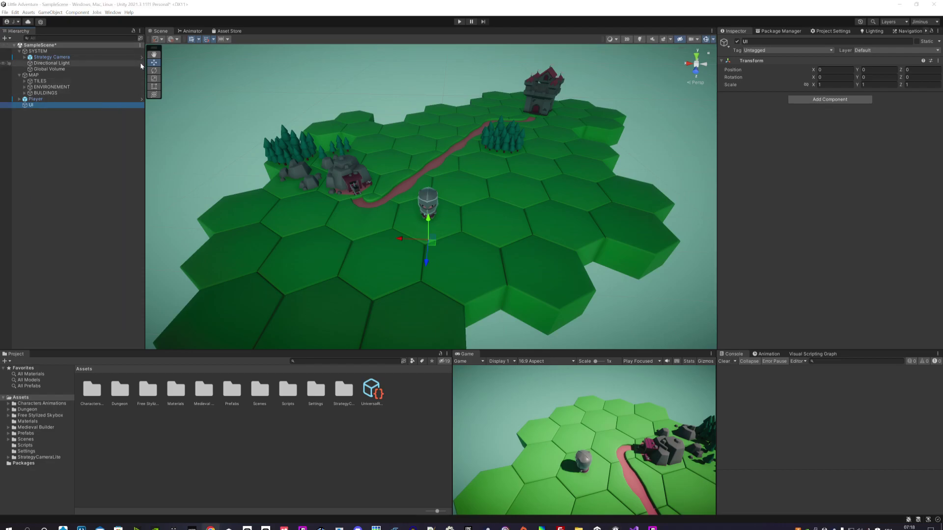
pyautogui.rightClick(45, 106)
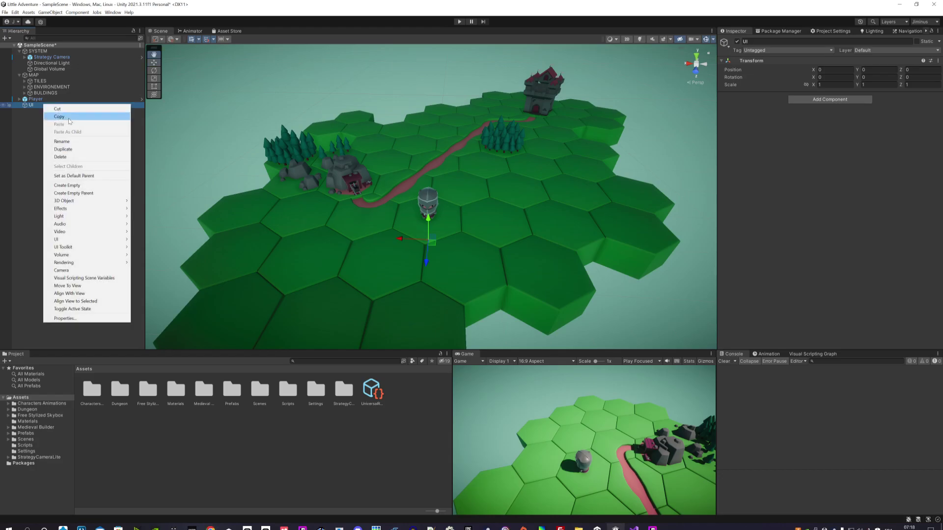
pyautogui.moveTo(97, 202)
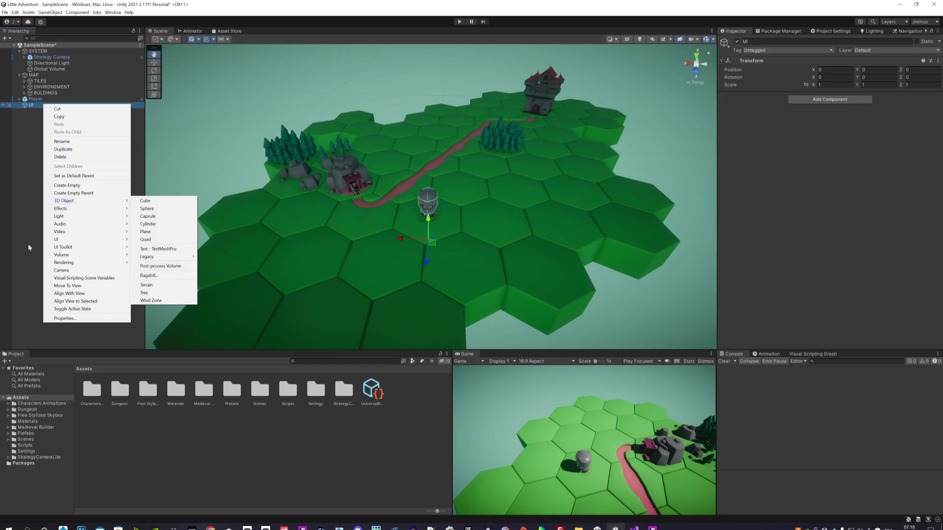
pyautogui.click(19, 215)
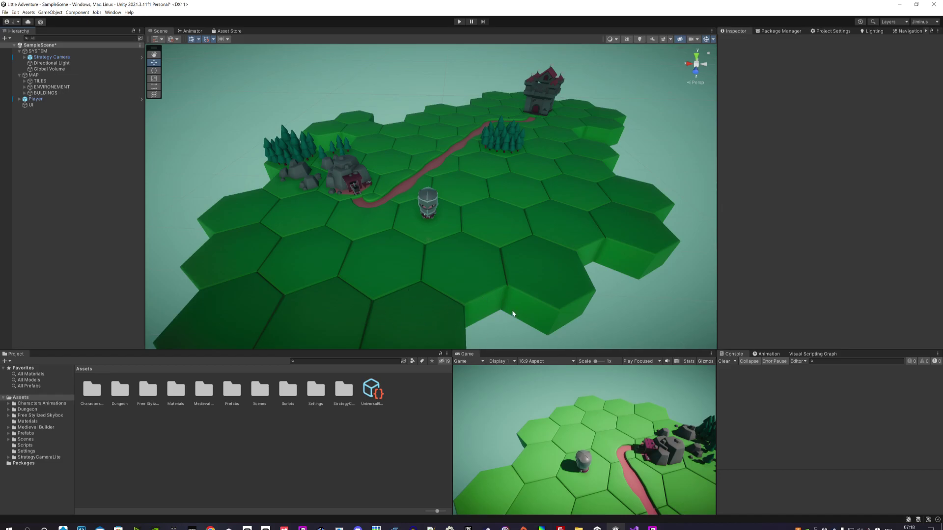
pyautogui.rightClick(42, 105)
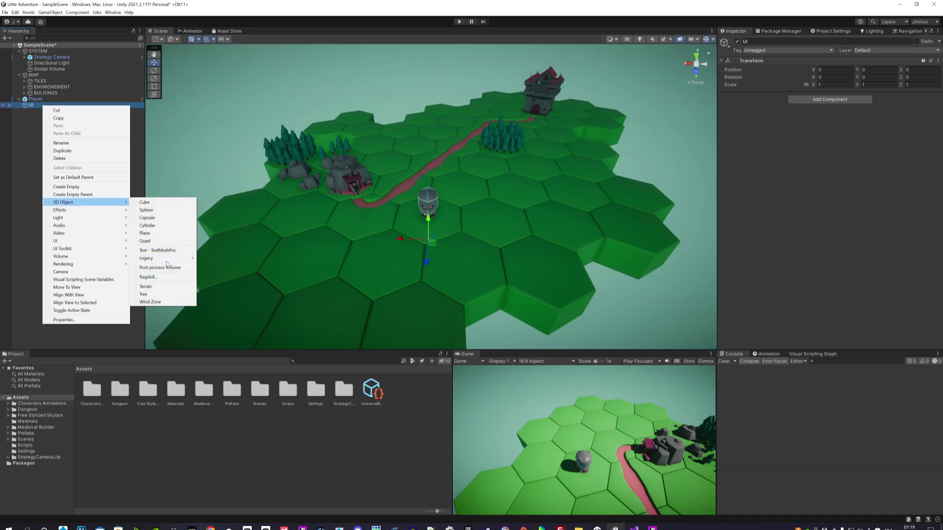
pyautogui.moveTo(162, 258)
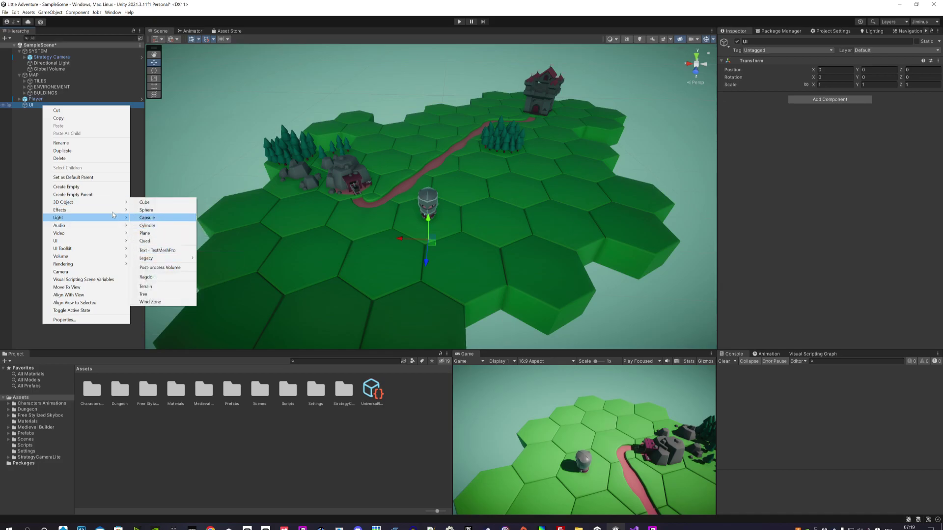
pyautogui.moveTo(100, 241)
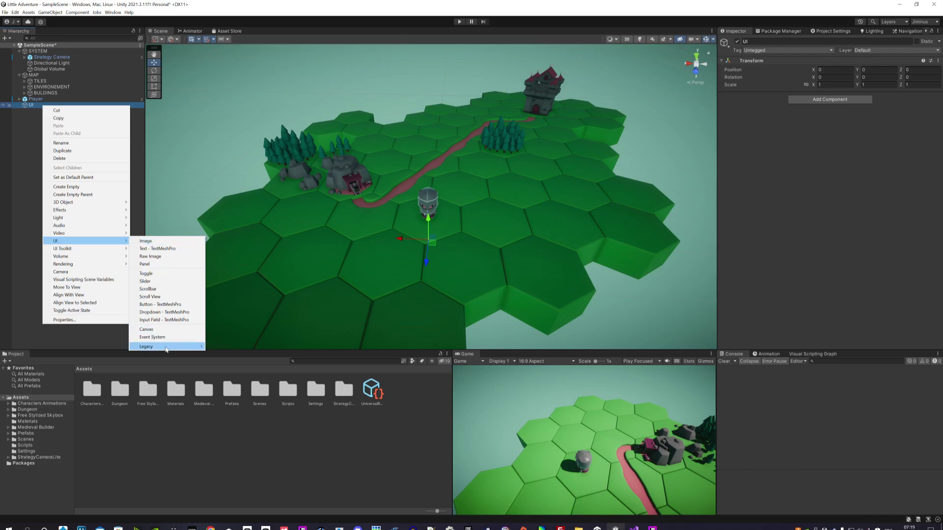
pyautogui.moveTo(166, 349)
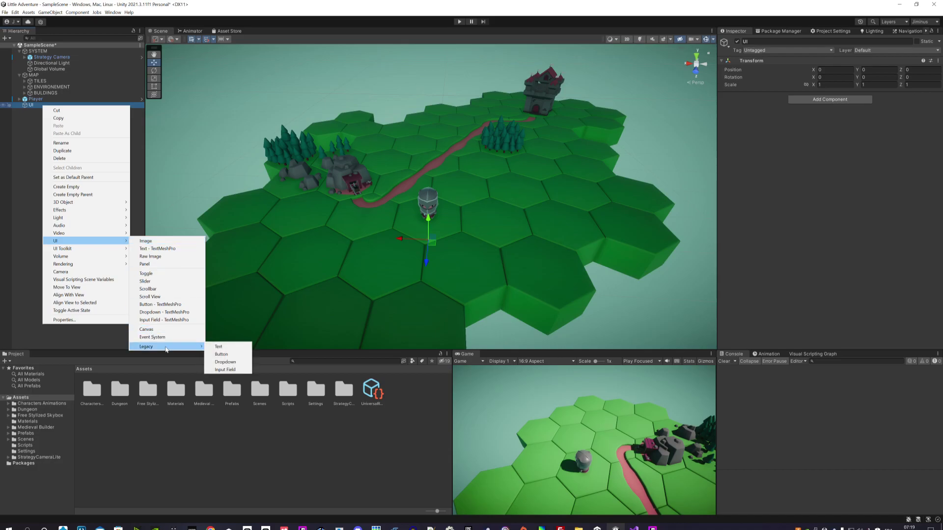
pyautogui.click(221, 354)
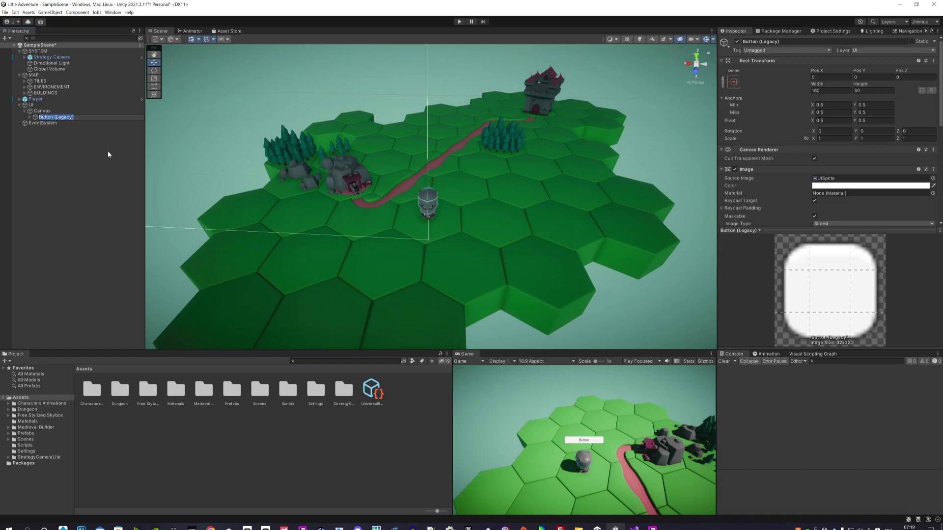
# Frame the Canvas in a flat 2D Scene view, then maximize the Game view to preview the Button
pyautogui.click(46, 112)
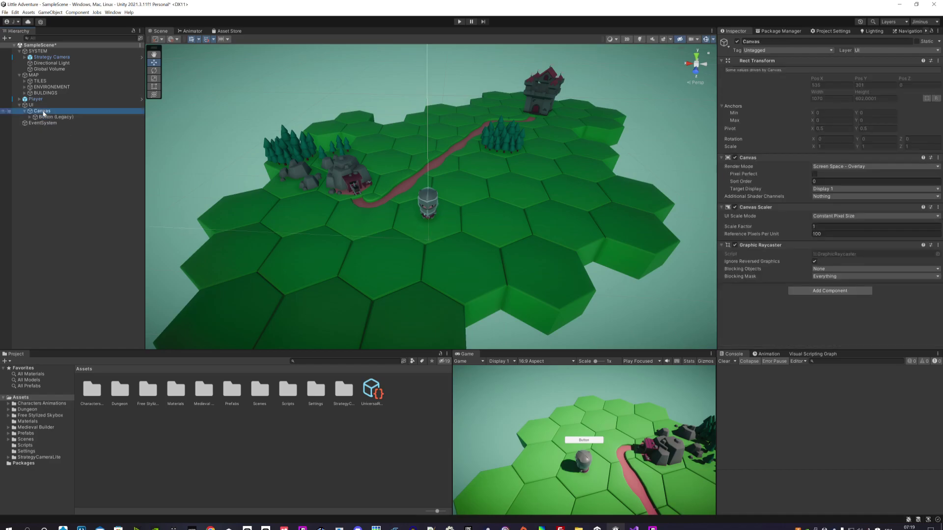
pyautogui.click(626, 39)
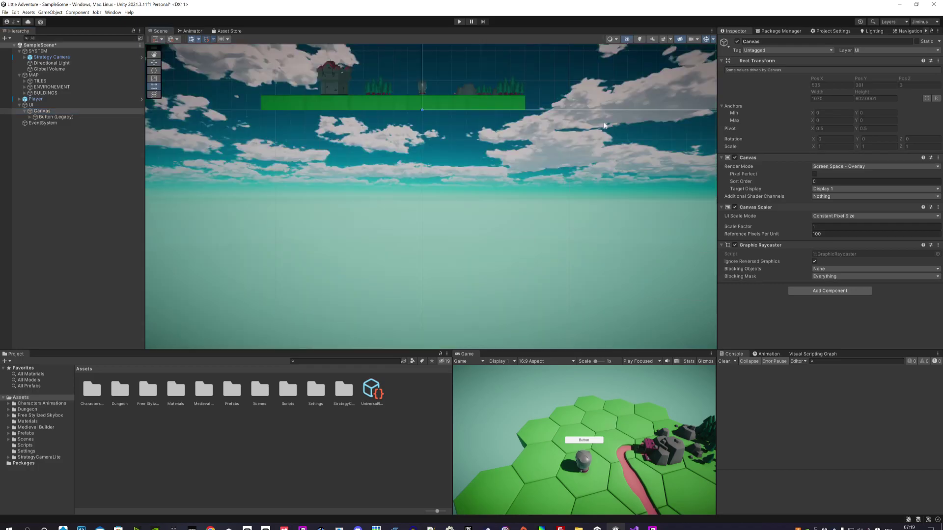
pyautogui.doubleClick(40, 112)
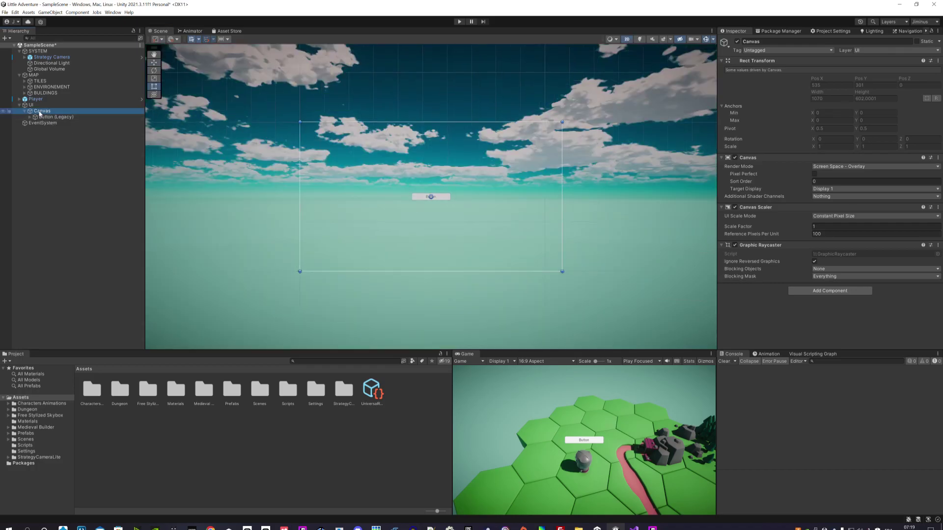
pyautogui.scroll(2, 389, 206)
pyautogui.scroll(2, 542, 199)
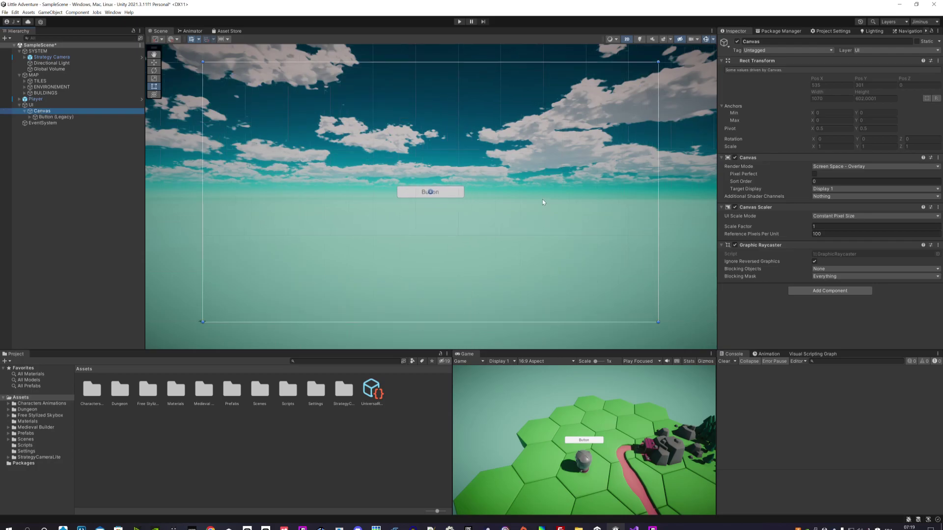
pyautogui.scroll(1, 536, 196)
pyautogui.moveTo(535, 197); pyautogui.dragTo(529, 203, button='middle')
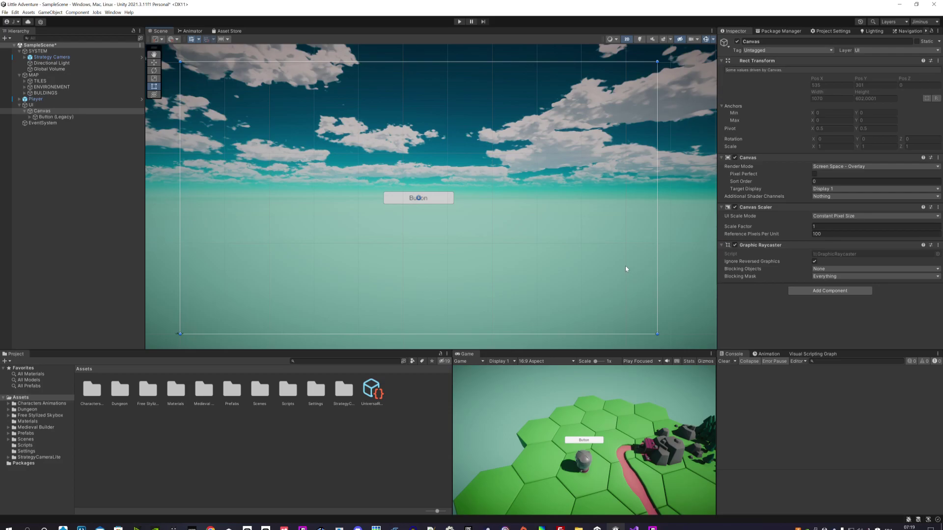
pyautogui.click(711, 354)
pyautogui.click(721, 378)
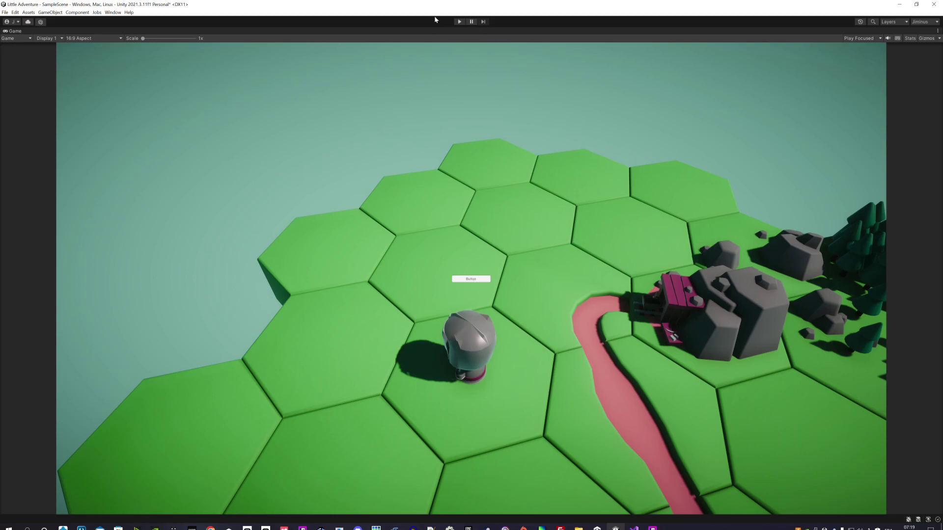
# Turn off Maximize so the Game view returns to its normal panel beside the Scene view
pyautogui.click(938, 31)
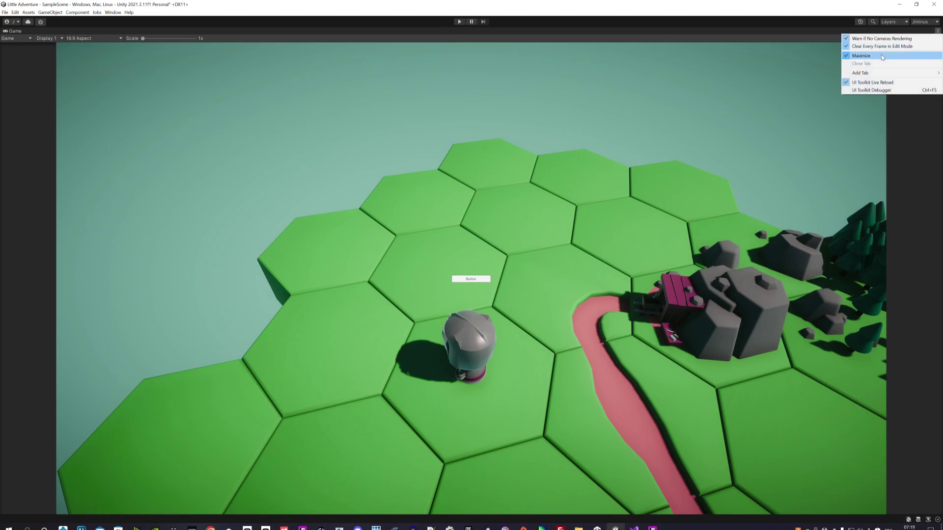
pyautogui.click(919, 56)
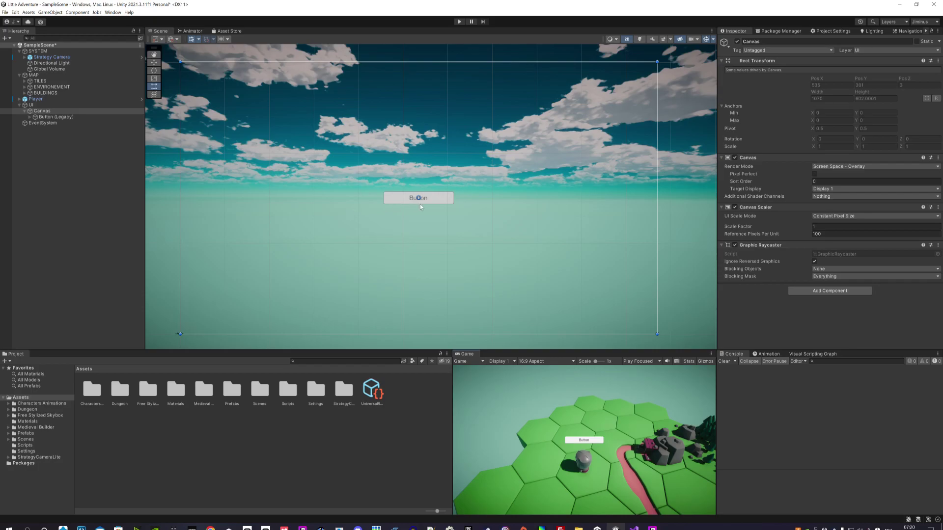
# Change the Button (Legacy) child Text label to 'EXPLORER', then reselect the Button
pyautogui.click(394, 199)
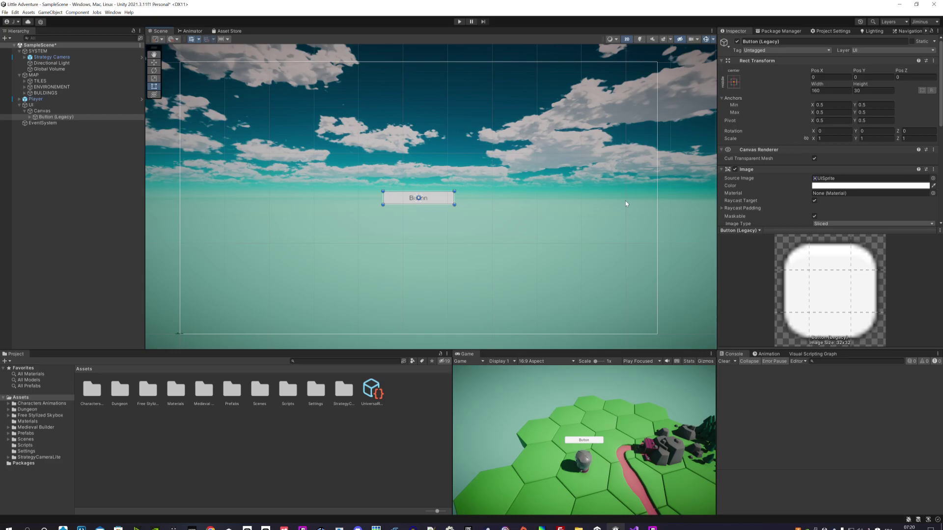
pyautogui.click(30, 117)
pyautogui.click(52, 124)
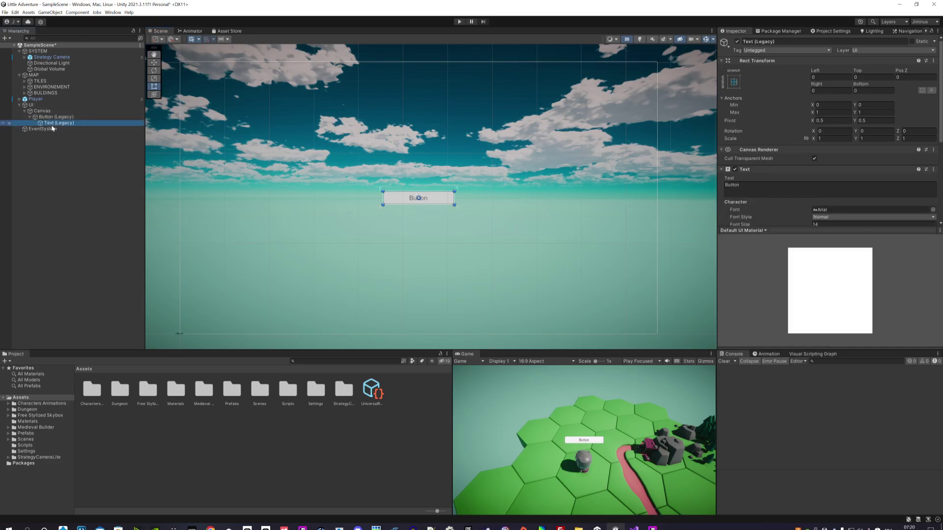
pyautogui.click(737, 186)
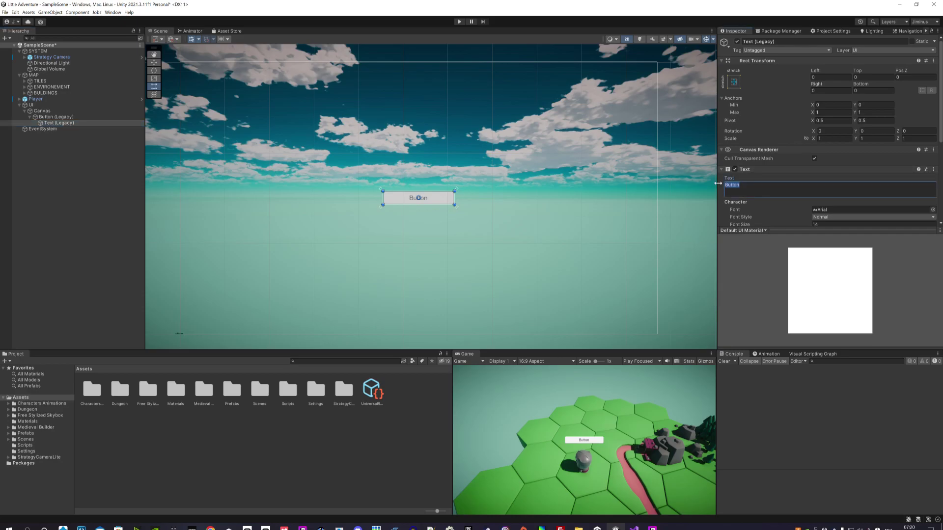
pyautogui.write('EXPLORE')
pyautogui.write('R')
pyautogui.click(54, 118)
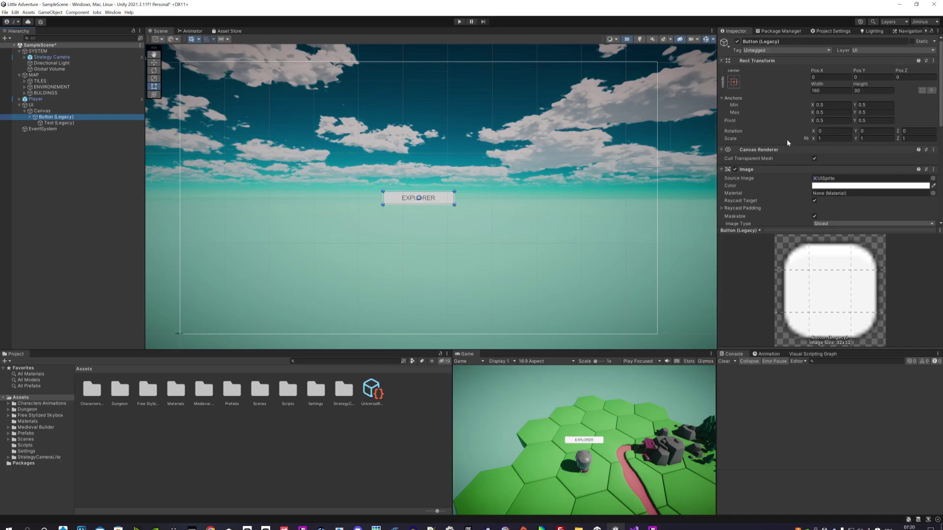
# Apply the bottom-left anchor preset with position, placing the EXPLORER button at Pos X 80, Y 15
pyautogui.click(734, 82)
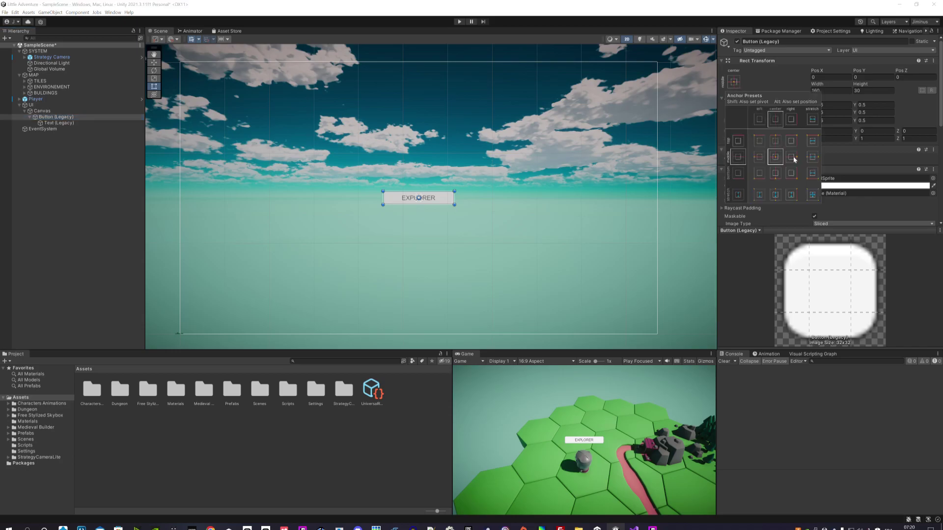
pyautogui.press('alt')
pyautogui.click(760, 175)
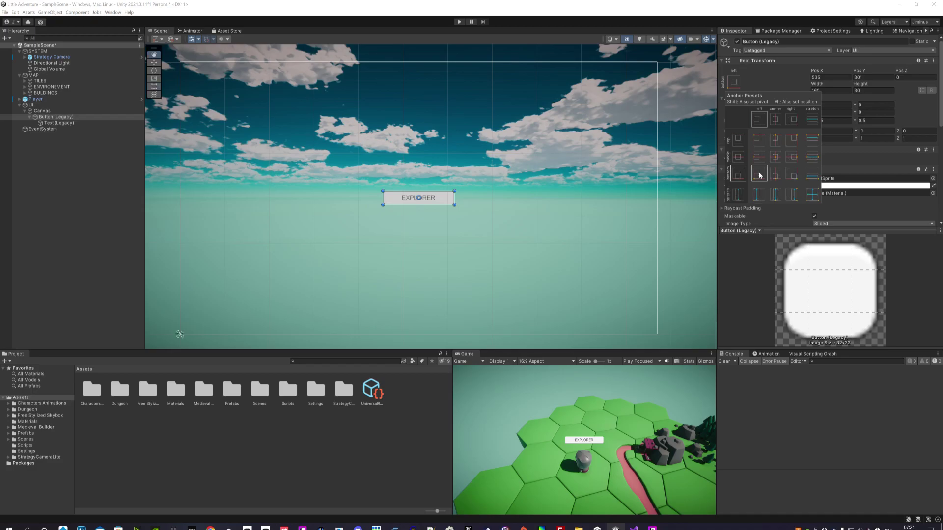
pyautogui.keyDown('alt'); pyautogui.click(759, 174); pyautogui.keyUp('alt')
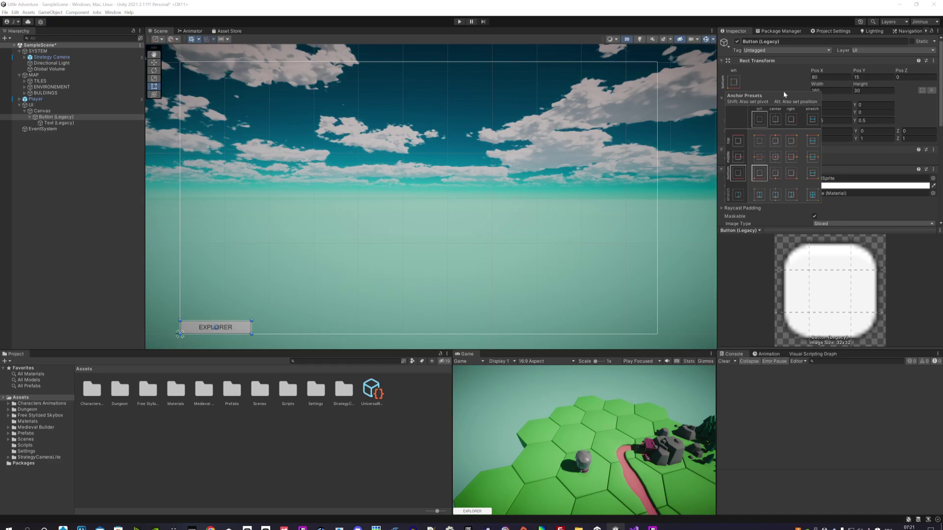
pyautogui.press('alt')
pyautogui.press('t')
pyautogui.press('shift')
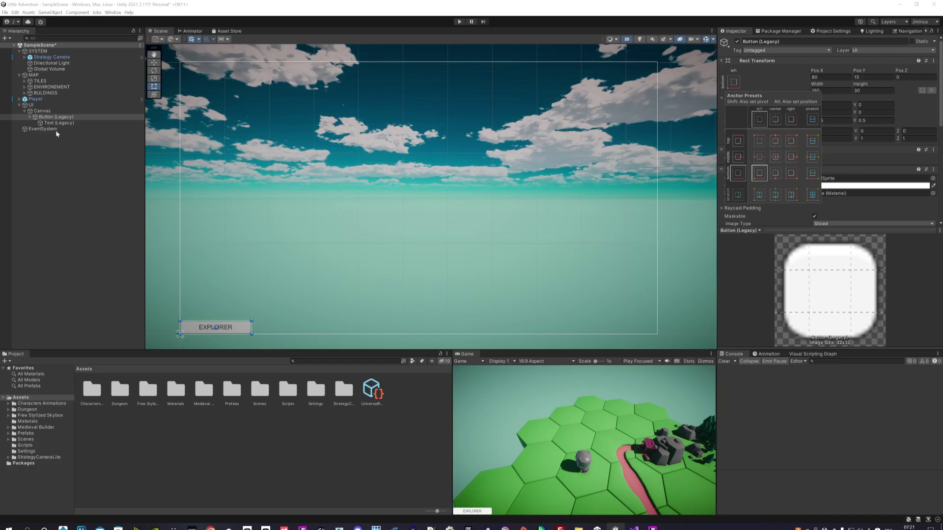
# Set the Canvas Scaler's UI Scale Mode to Scale With Screen Size
pyautogui.click(43, 111)
pyautogui.click(834, 169)
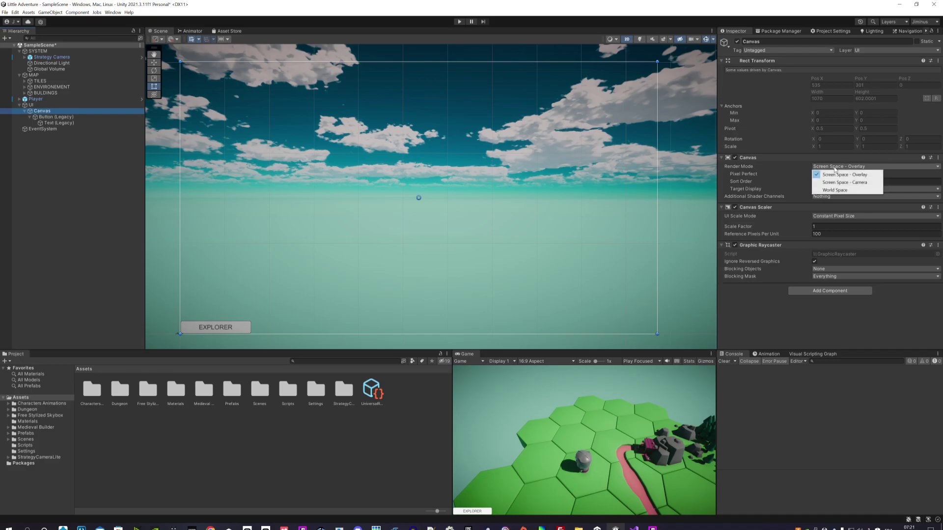
pyautogui.click(841, 175)
pyautogui.click(835, 216)
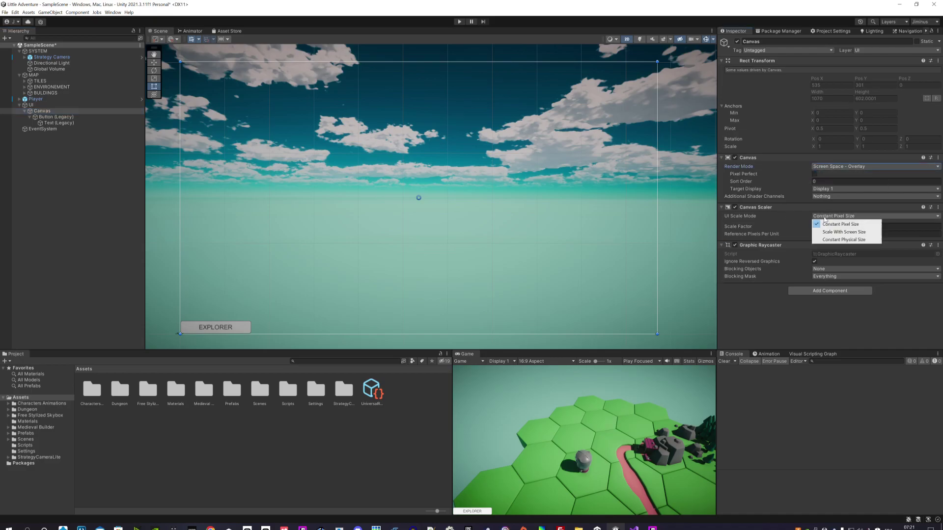
pyautogui.click(838, 232)
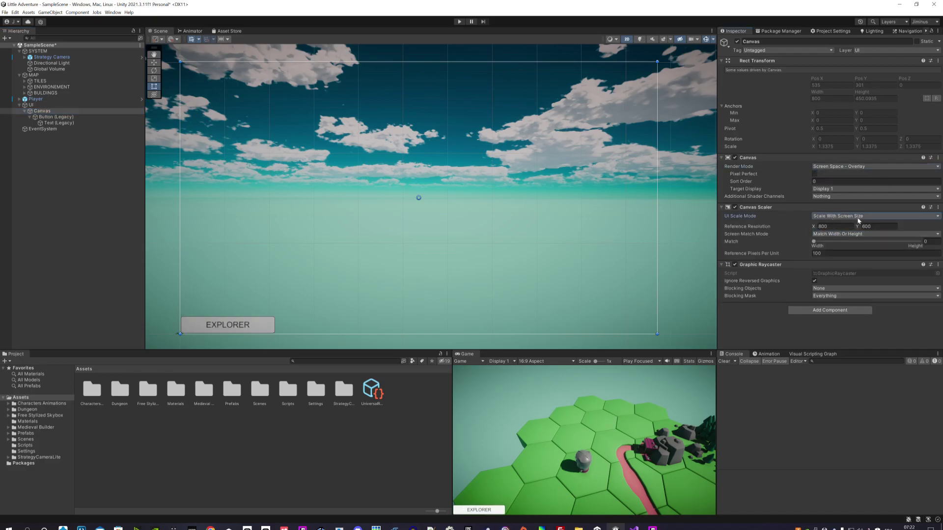
# Enter a 1920 × 1080 reference resolution and keep Match Width Or Height as the screen match mode
pyautogui.click(822, 226)
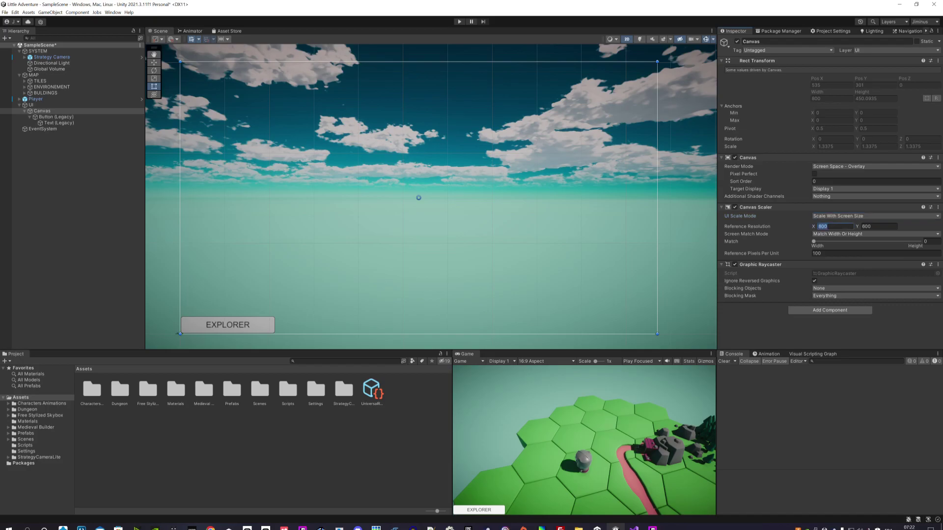
pyautogui.write('1920')
pyautogui.press('Tab')
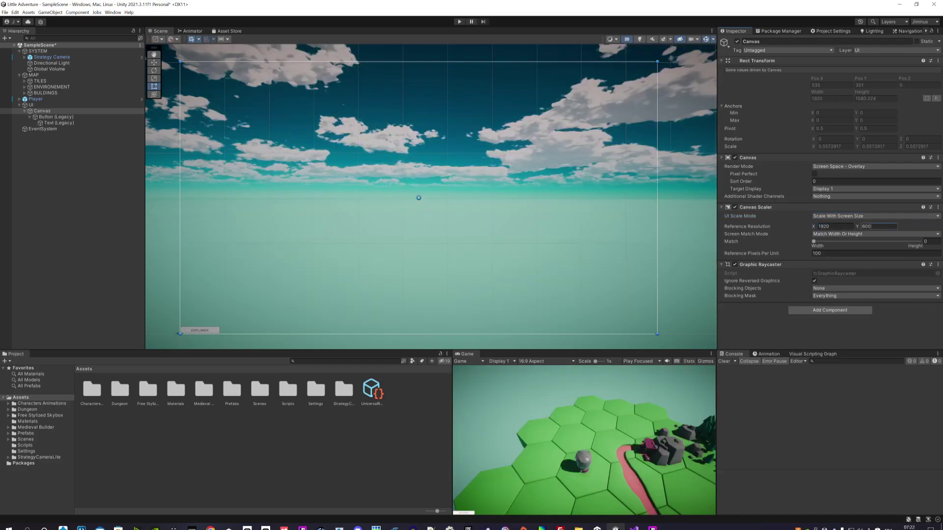
pyautogui.write('1080')
pyautogui.click(797, 228)
pyautogui.moveTo(777, 228)
pyautogui.click(839, 235)
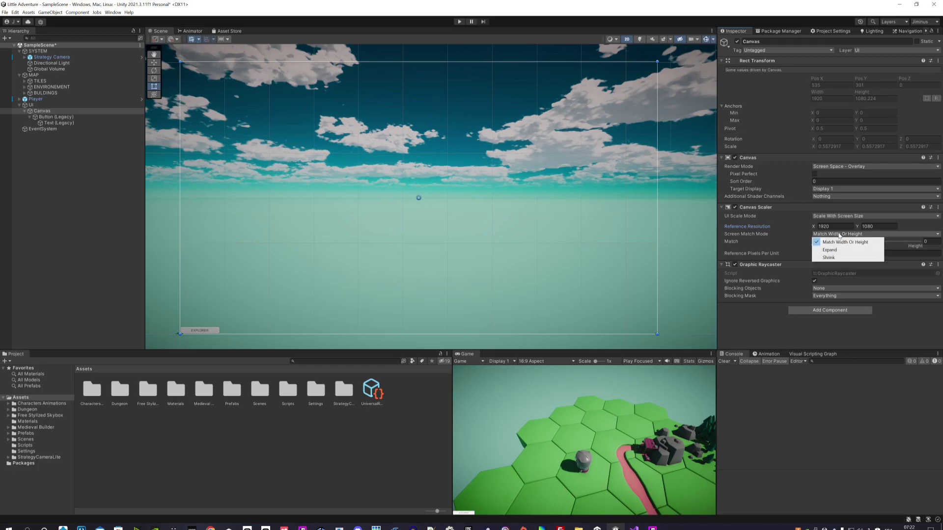
pyautogui.click(845, 243)
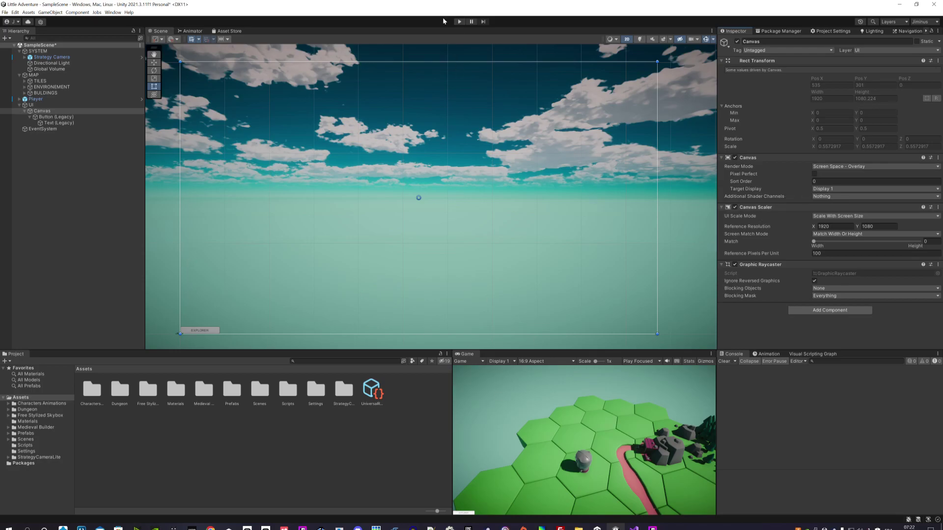
# Preview the UI in a maximized Game view, then restore the normal editor layout
pyautogui.click(712, 356)
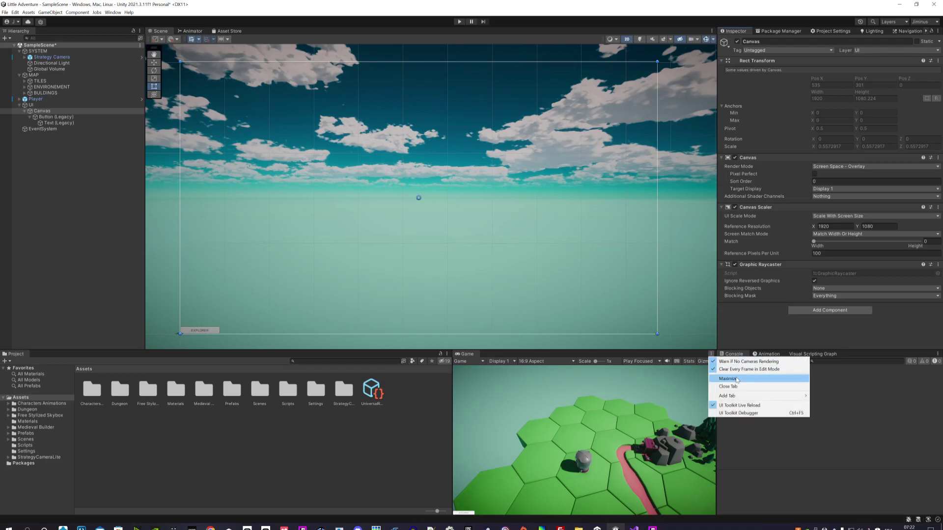
pyautogui.click(732, 359)
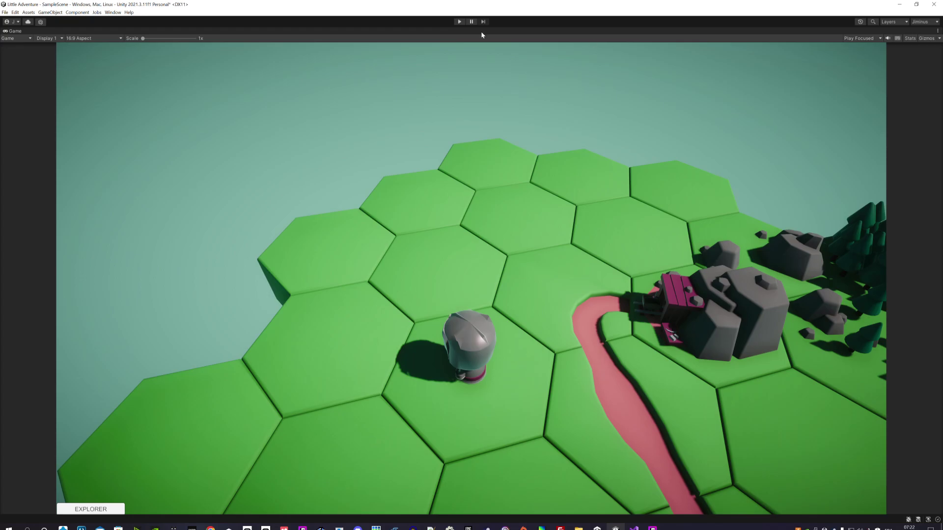
pyautogui.click(939, 31)
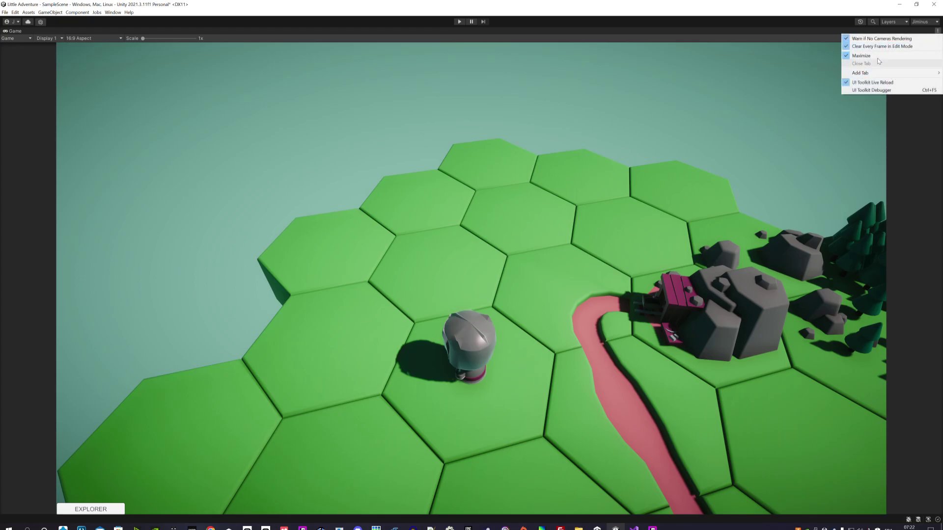
pyautogui.click(879, 62)
# Delete the EXPLORER Text (Legacy) child from Button (Legacy)
pyautogui.scroll(3, 354, 250)
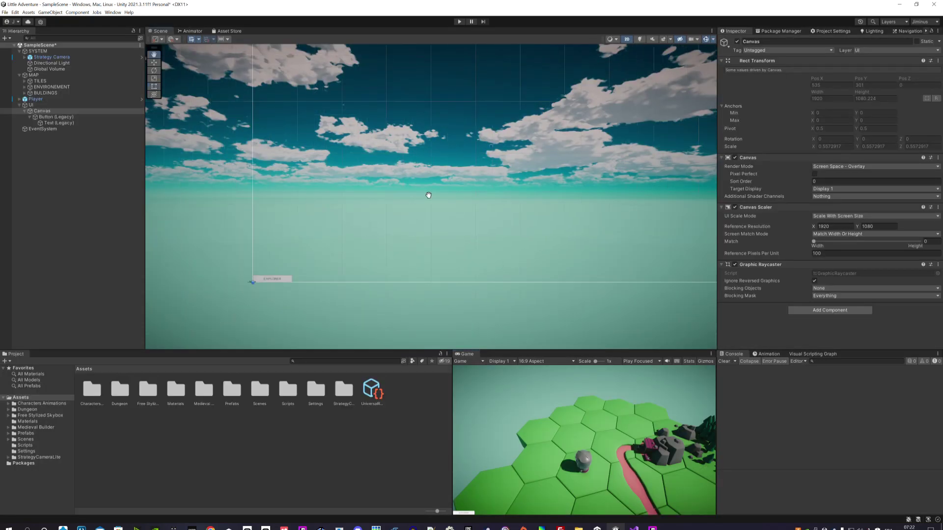
pyautogui.scroll(3, 315, 255)
pyautogui.moveTo(317, 248); pyautogui.dragTo(428, 279, button='middle')
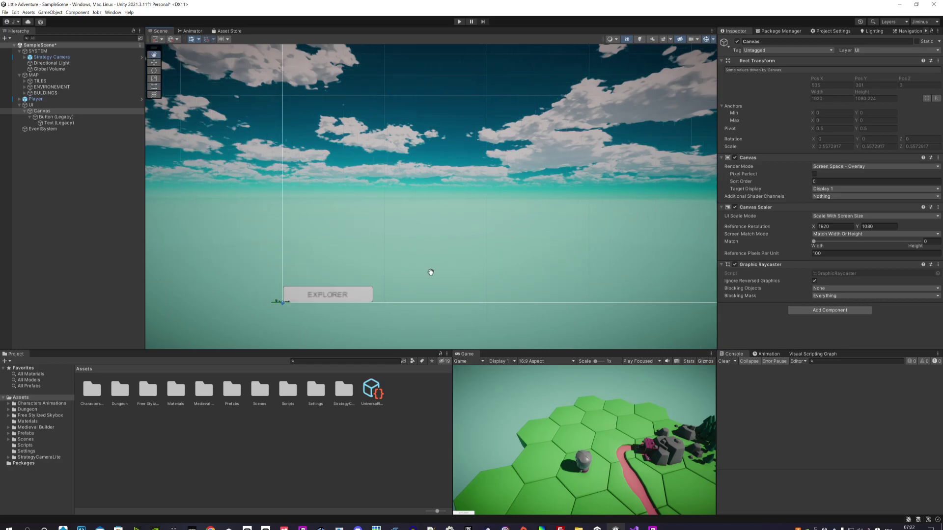
pyautogui.click(356, 299)
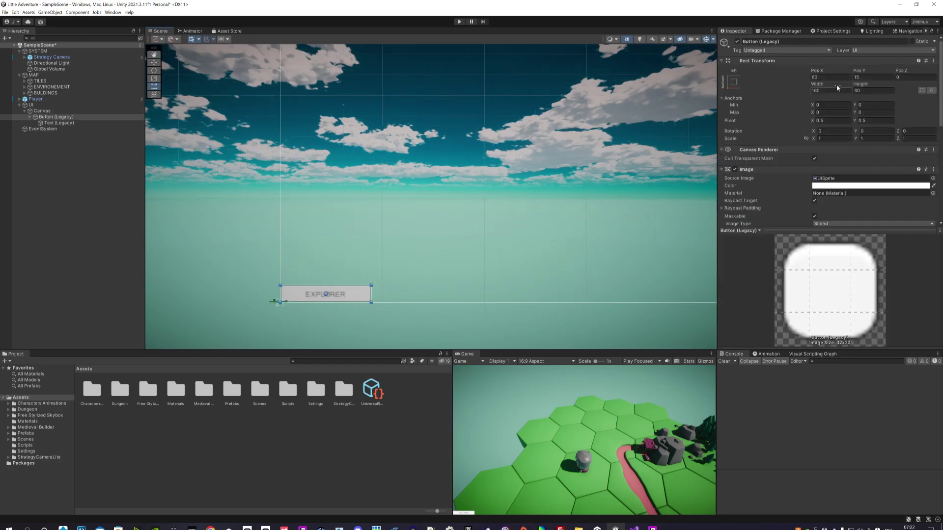
pyautogui.click(73, 123)
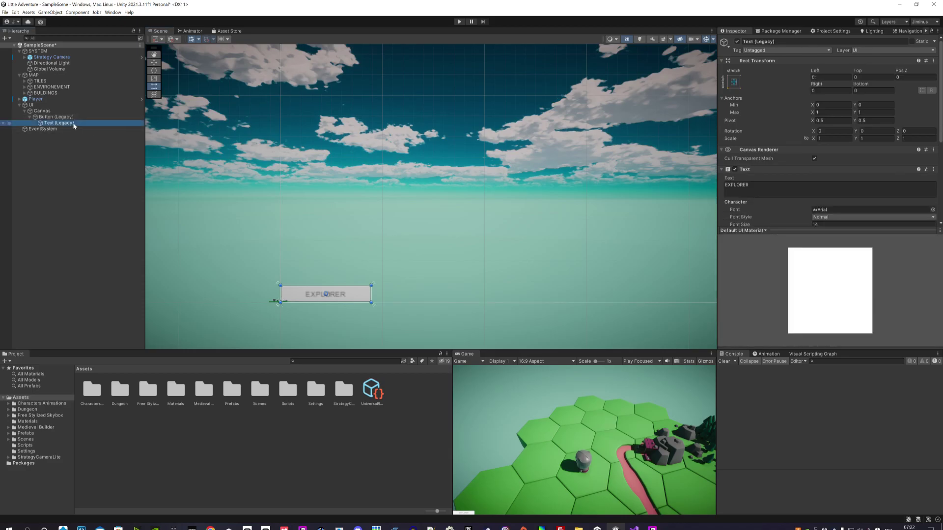
pyautogui.press('Delete')
# Add a Text - TextMeshPro child to Button (Legacy) with the stretch-stretch anchor preset
pyautogui.rightClick(63, 119)
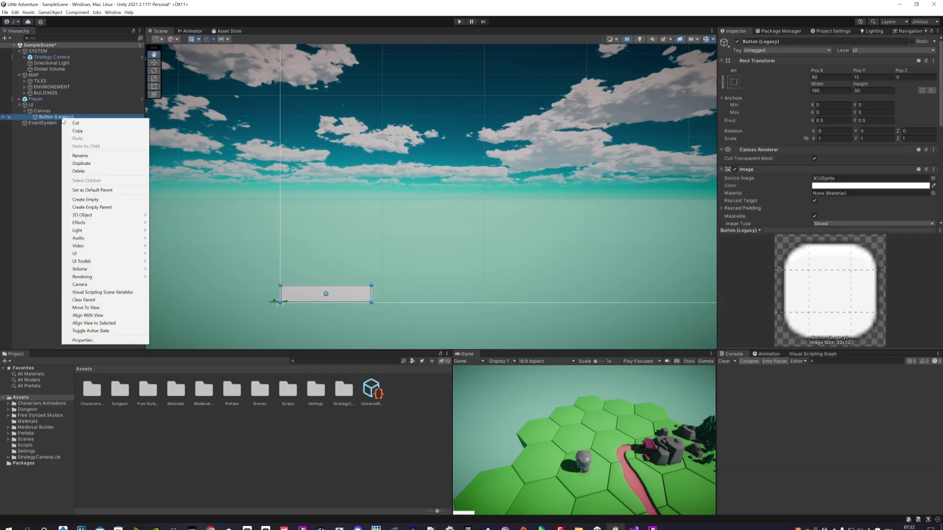
pyautogui.moveTo(147, 251)
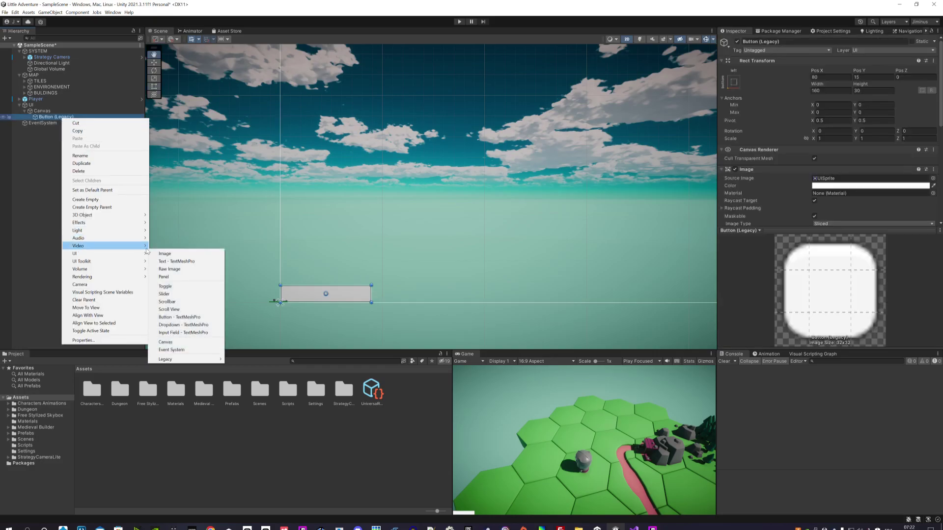
pyautogui.click(177, 261)
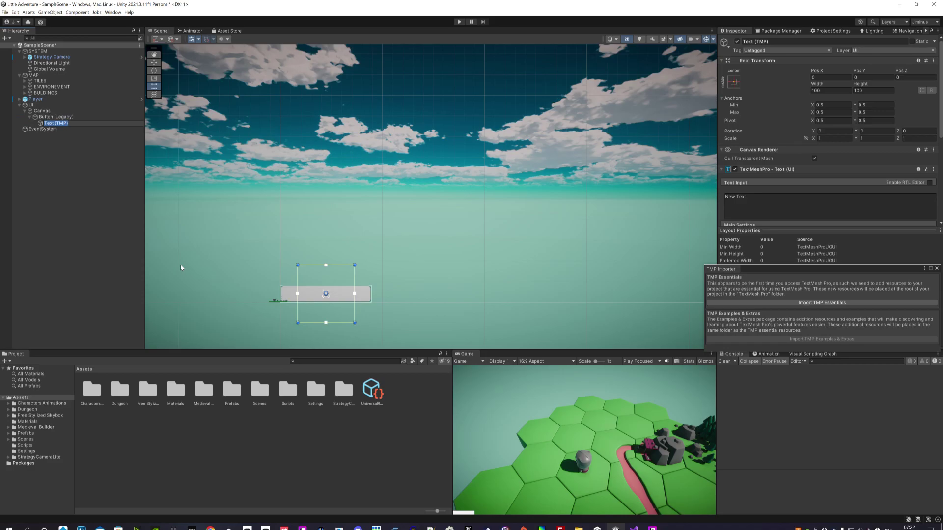
pyautogui.click(734, 84)
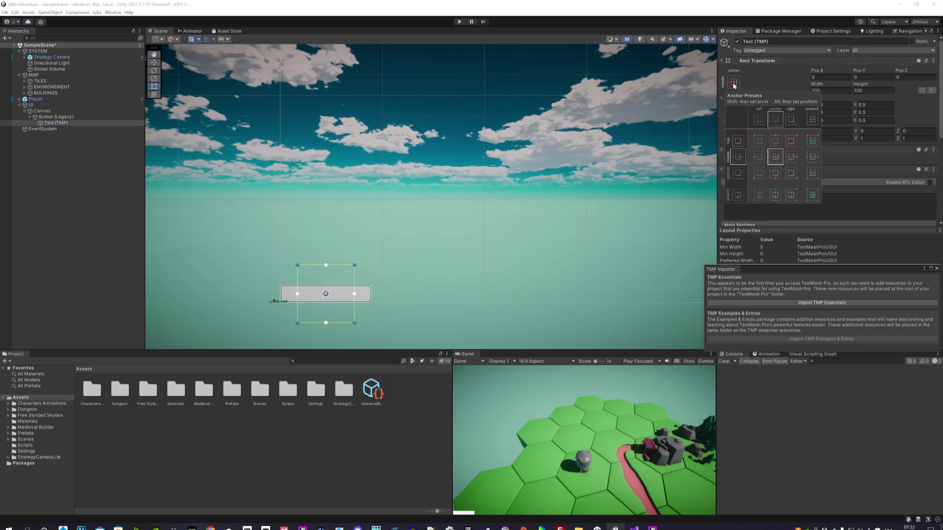
pyautogui.keyDown('alt'); pyautogui.click(813, 196); pyautogui.keyUp('alt')
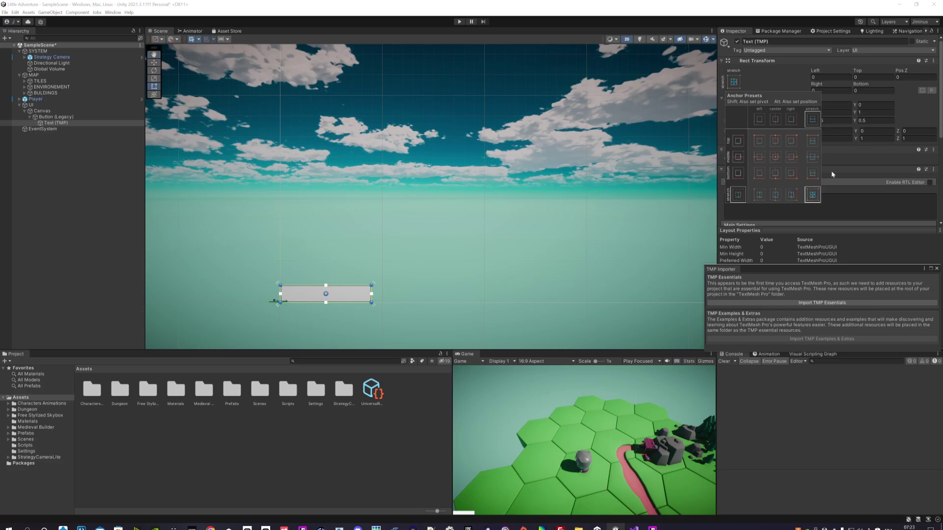
pyautogui.click(84, 158)
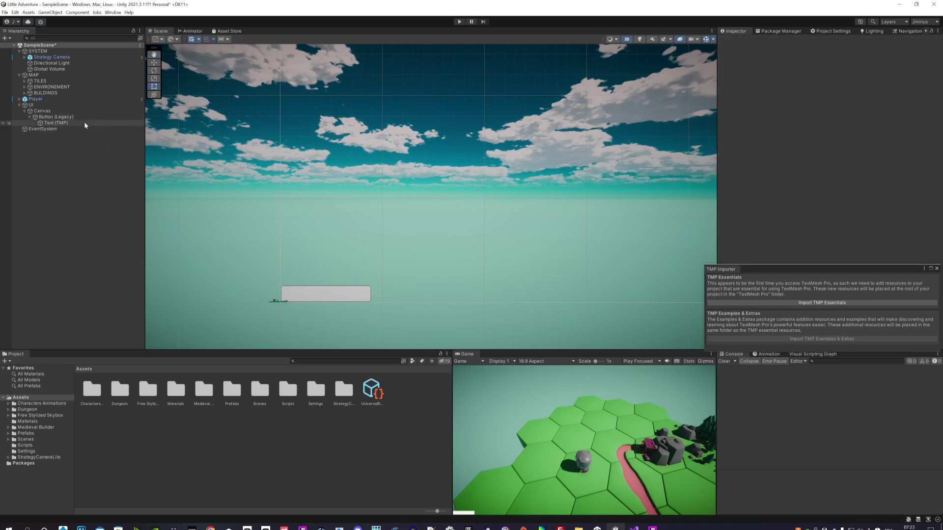
# Give the Text (TMP) a 0A0A0A vertex colour and font size 5
pyautogui.click(85, 124)
pyautogui.scroll(-3, 823, 200)
pyautogui.scroll(-2, 823, 200)
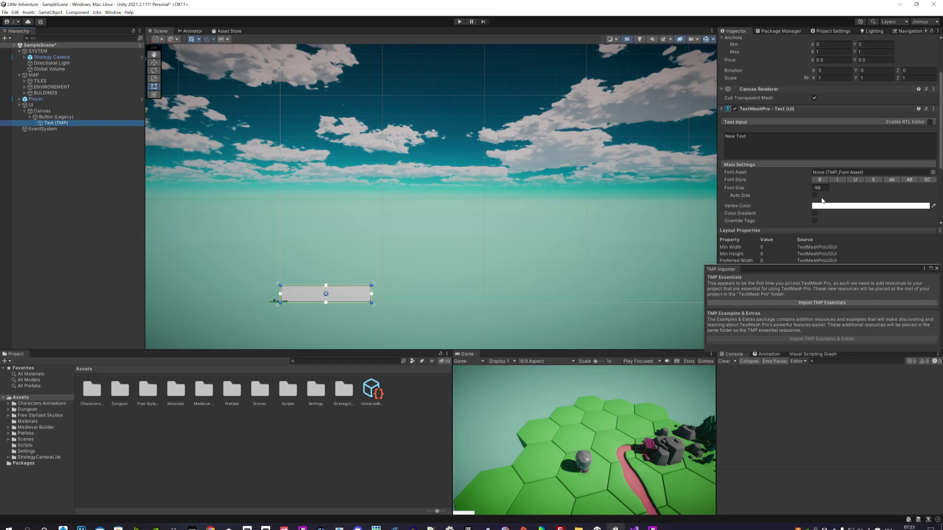
pyautogui.click(822, 206)
pyautogui.click(848, 282)
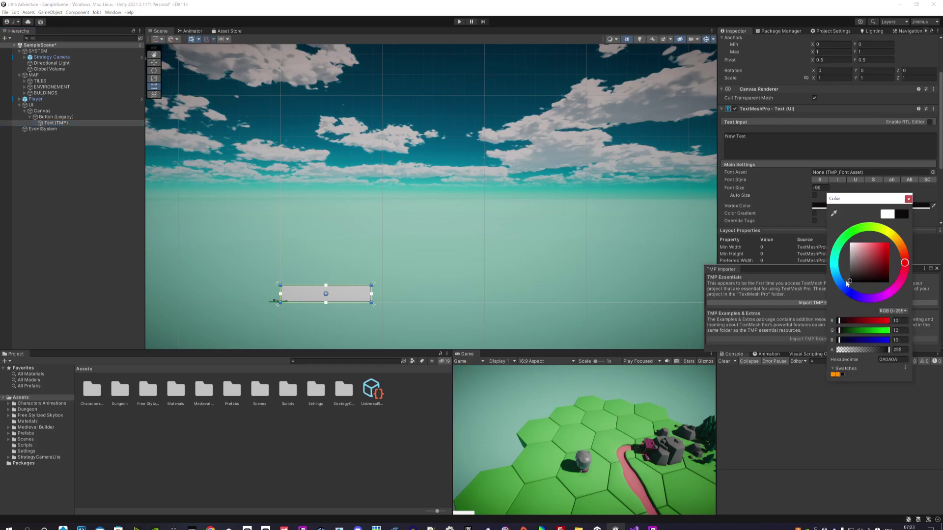
pyautogui.click(123, 282)
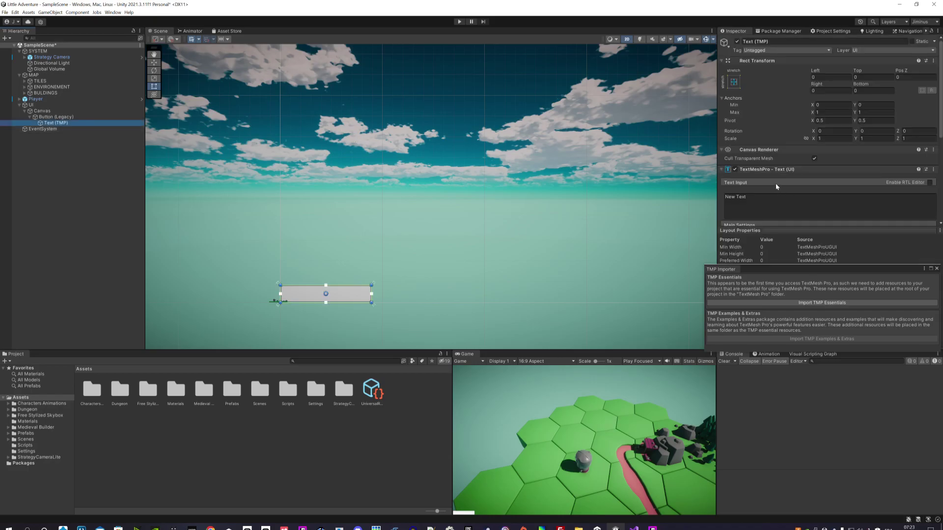
pyautogui.scroll(-5, 776, 184)
pyautogui.scroll(5, 806, 142)
pyautogui.scroll(-2, 788, 184)
pyautogui.moveTo(791, 208); pyautogui.dragTo(800, 208)
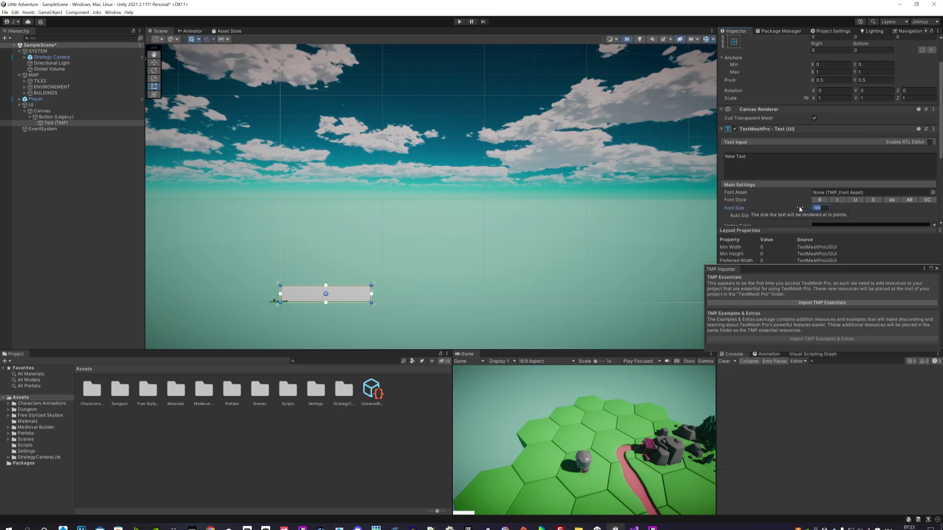
pyautogui.write('5')
# Keep wrapping disabled, centre the text horizontally and vertically, and import TMP Essentials
pyautogui.scroll(-3, 798, 194)
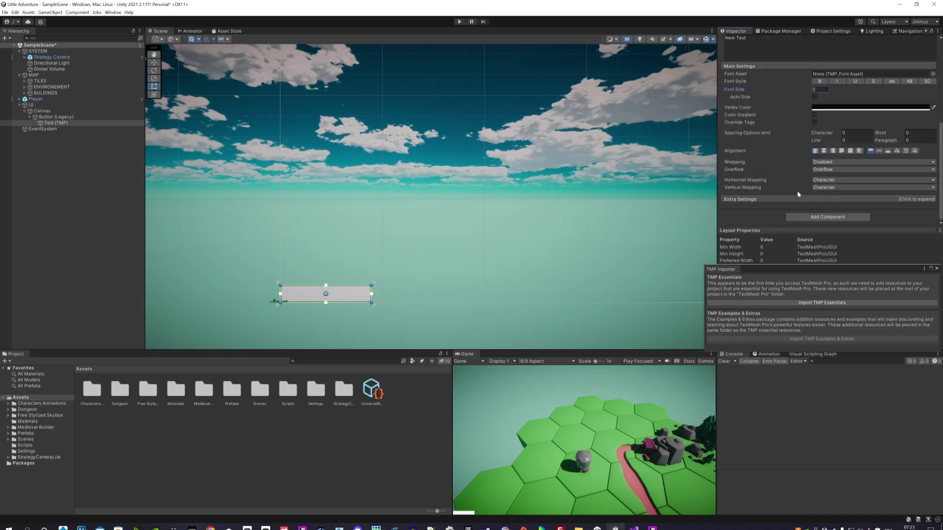
pyautogui.click(841, 162)
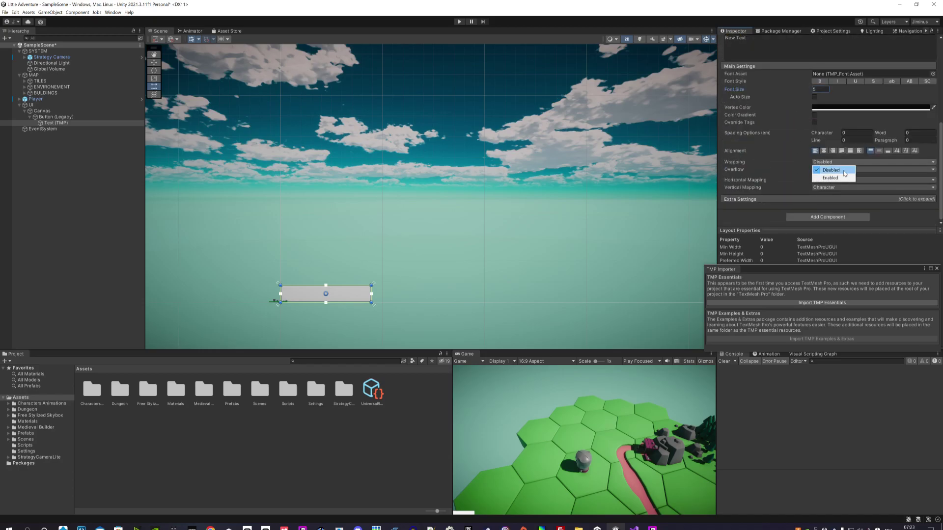
pyautogui.click(845, 173)
pyautogui.scroll(1, 833, 168)
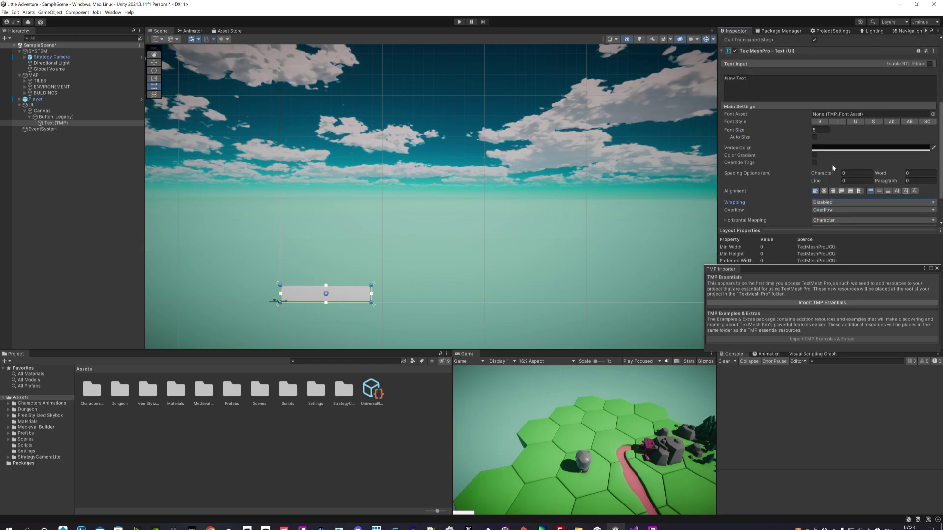
pyautogui.scroll(1, 833, 168)
pyautogui.scroll(1, 834, 168)
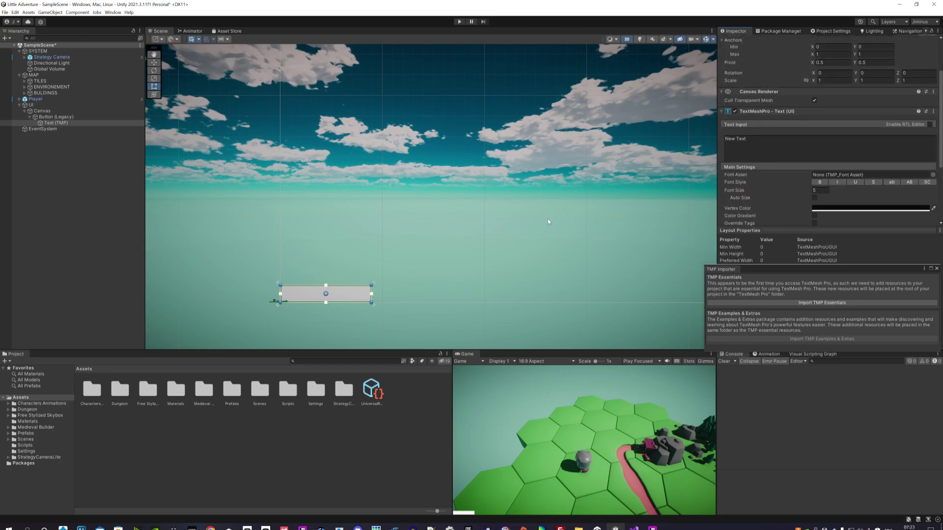
pyautogui.scroll(-3, 798, 183)
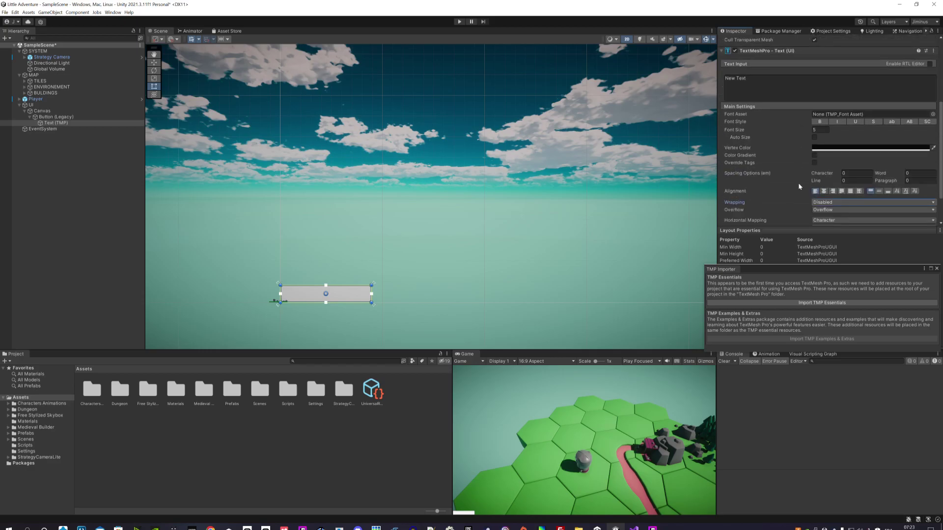
pyautogui.click(824, 191)
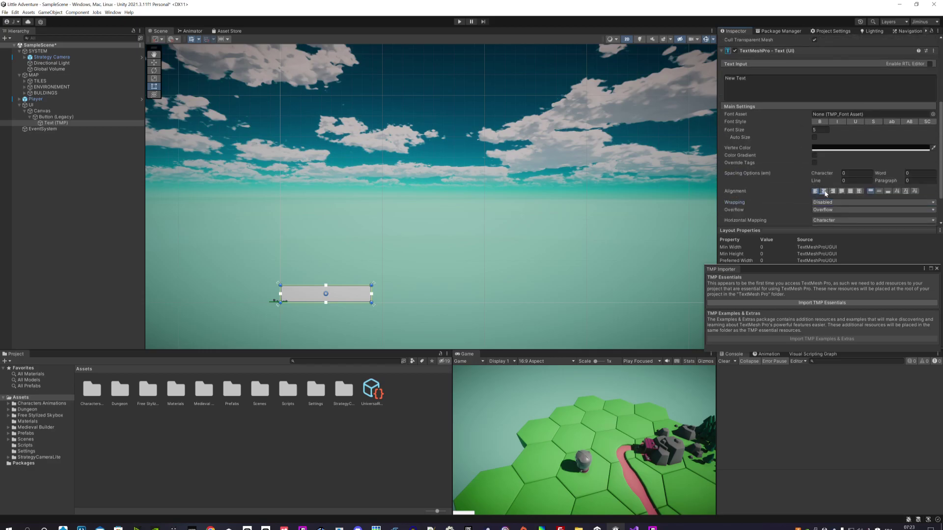
pyautogui.click(879, 192)
pyautogui.click(821, 303)
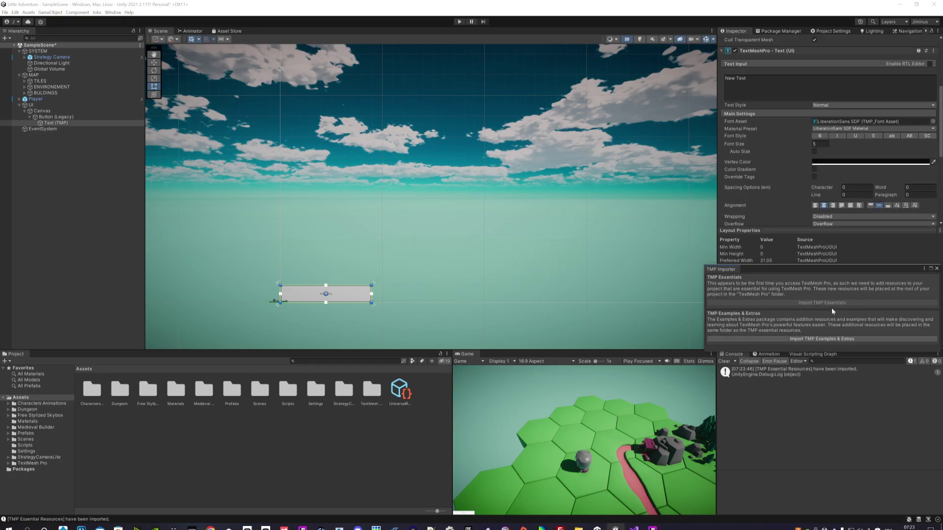
# Apply the LiberationSans SDF - Outline material preset and set the font size to 16
pyautogui.click(937, 270)
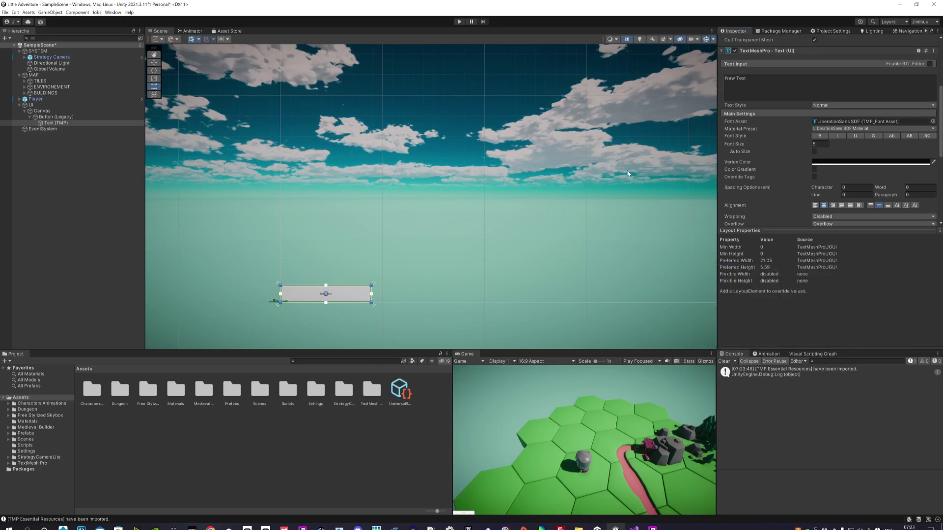
pyautogui.click(881, 128)
pyautogui.click(883, 151)
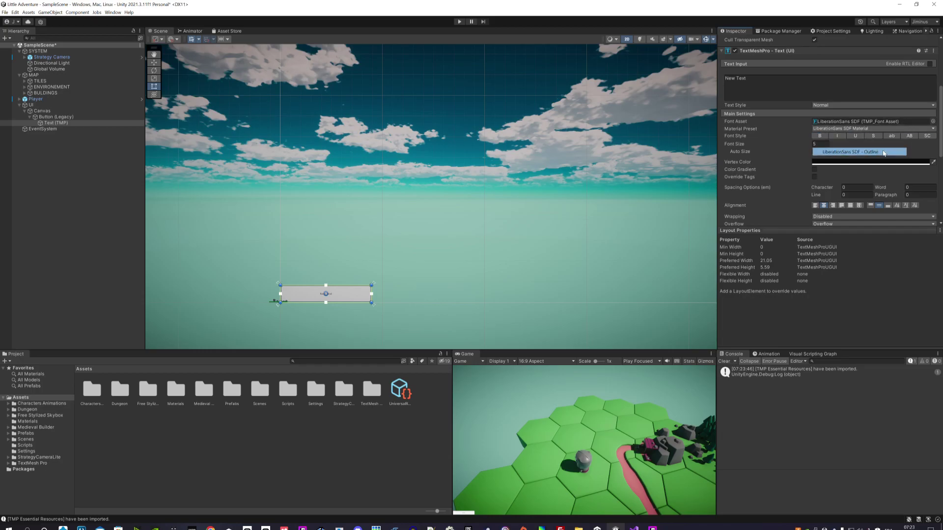
pyautogui.click(818, 144)
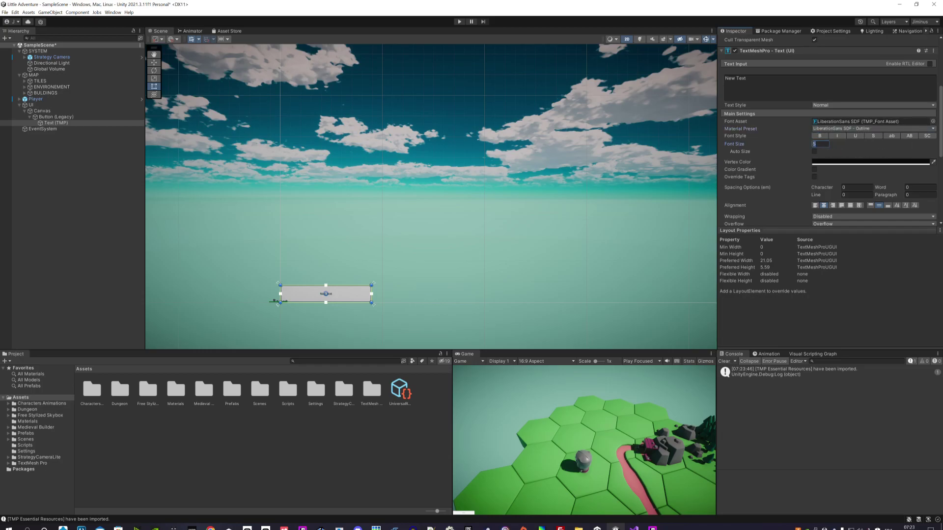
pyautogui.write('32')
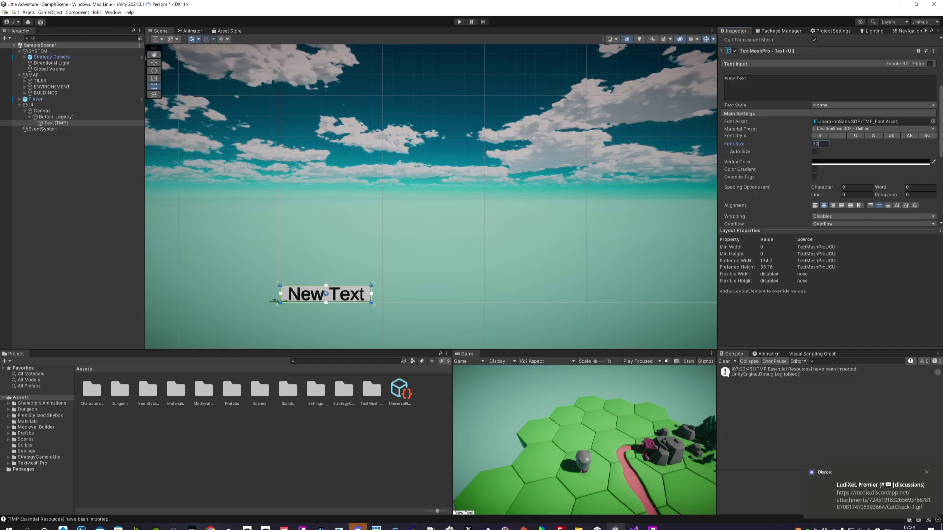
pyautogui.press('BackSpace')
pyautogui.press('BackSpace')
pyautogui.write('22')
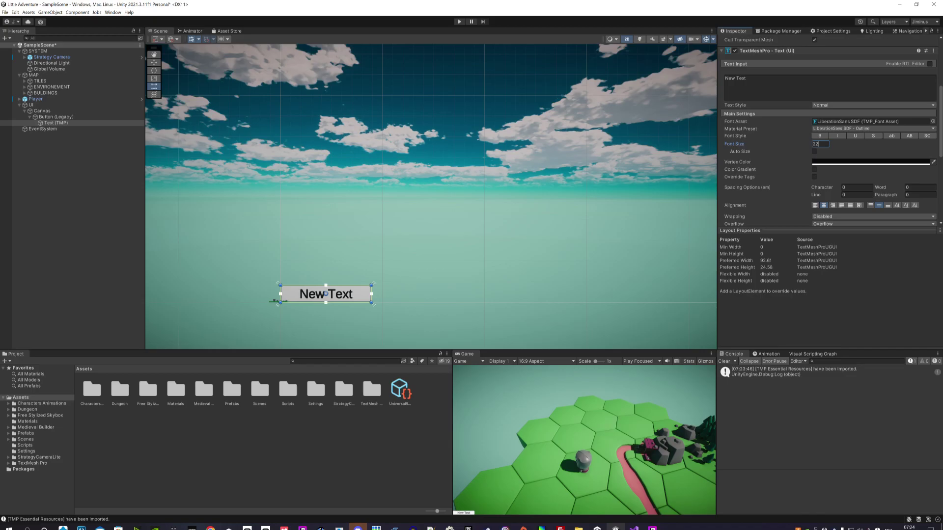
pyautogui.press('Return')
pyautogui.write('16')
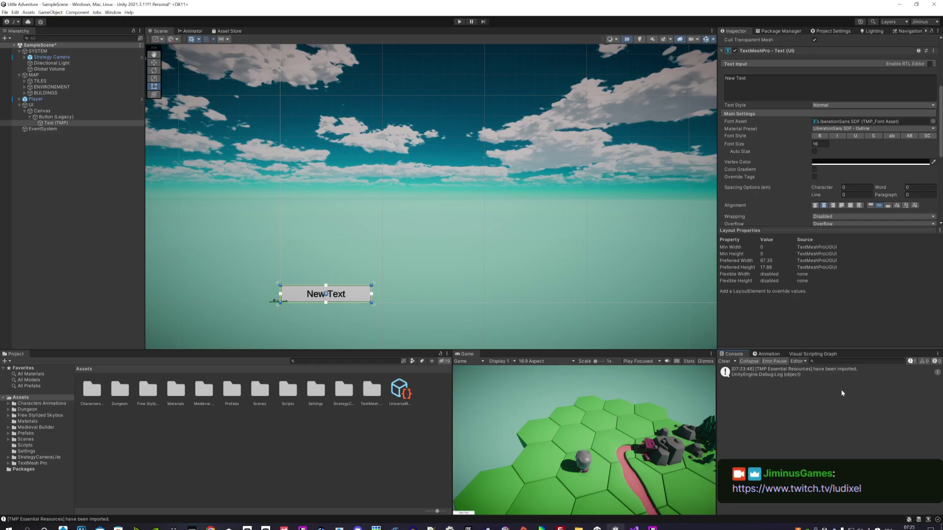
# Clear the Console log and select Button (Legacy), collapsing its Image and Button components
pyautogui.click(789, 379)
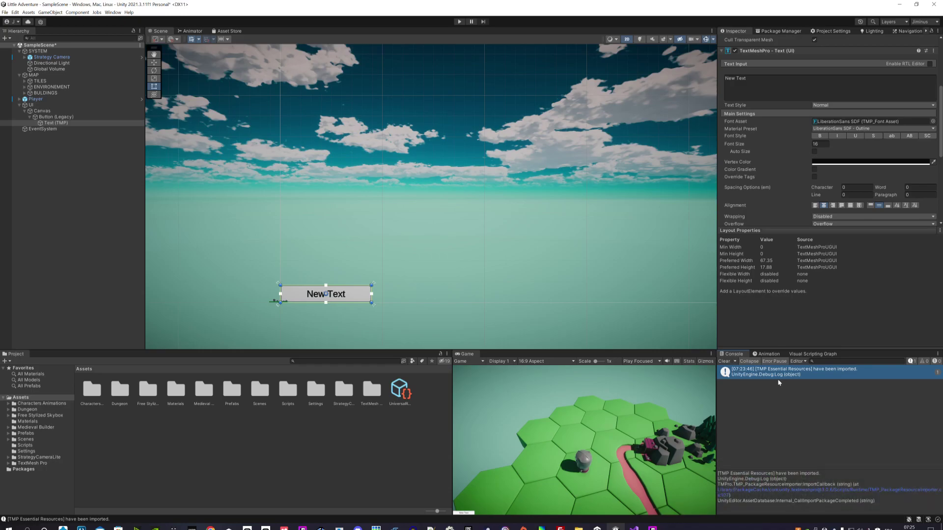
pyautogui.click(724, 362)
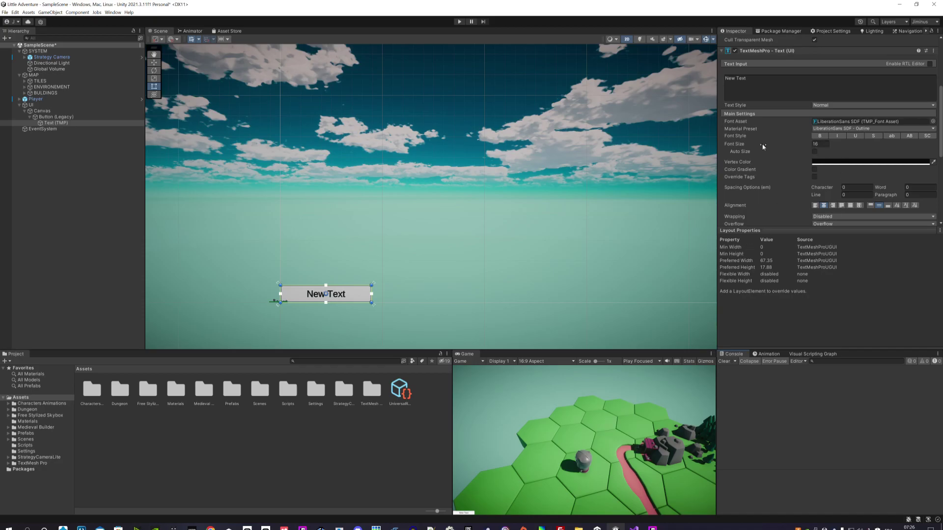
pyautogui.click(63, 118)
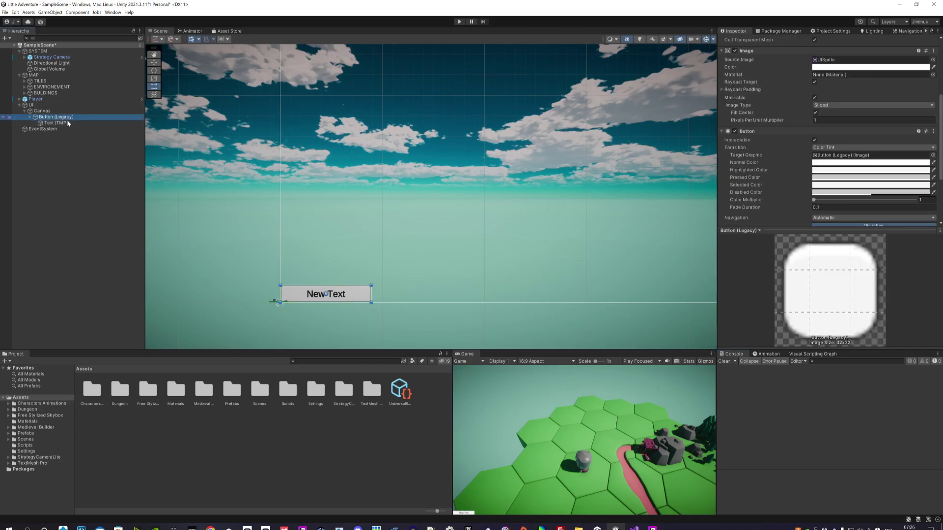
pyautogui.scroll(-3, 771, 165)
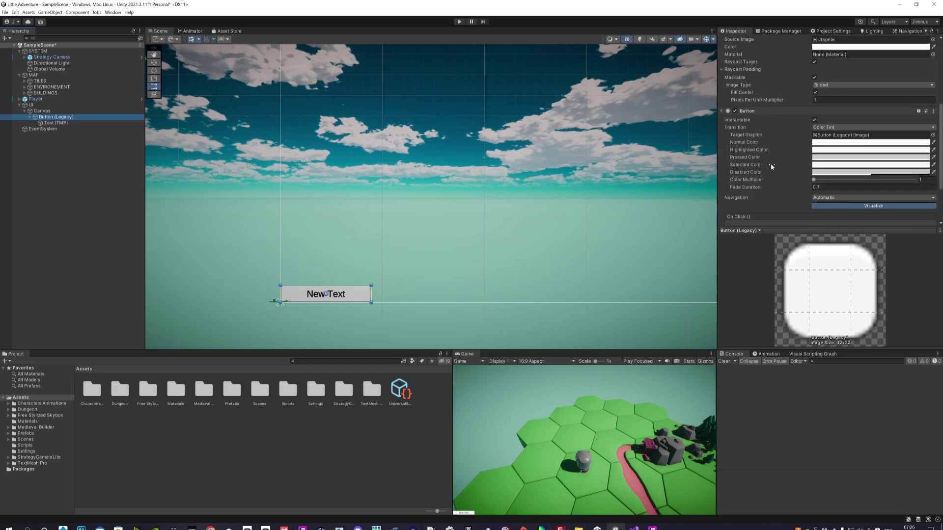
pyautogui.scroll(3, 771, 164)
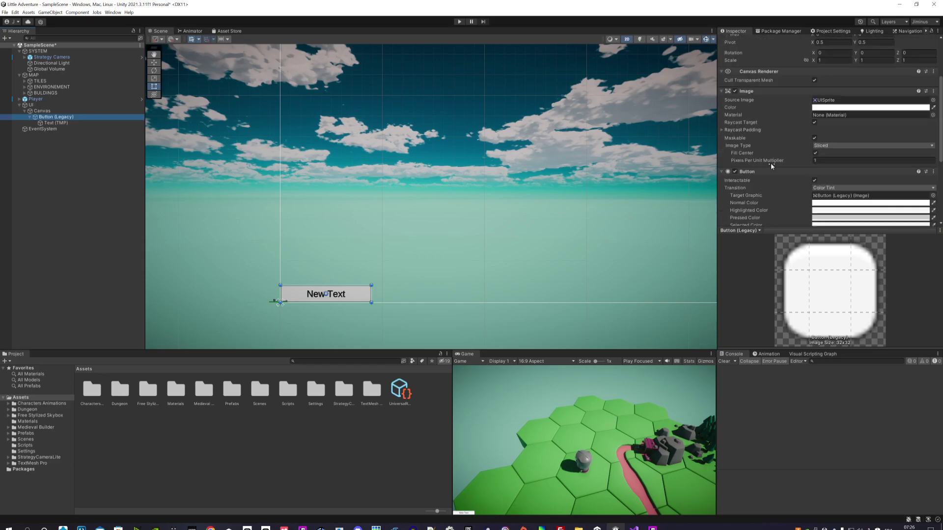
pyautogui.scroll(4, 795, 157)
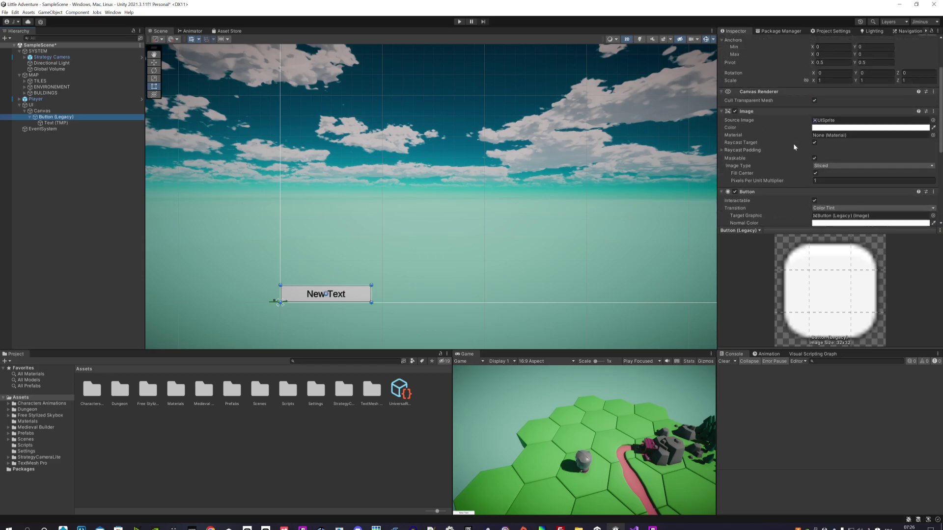
pyautogui.click(782, 110)
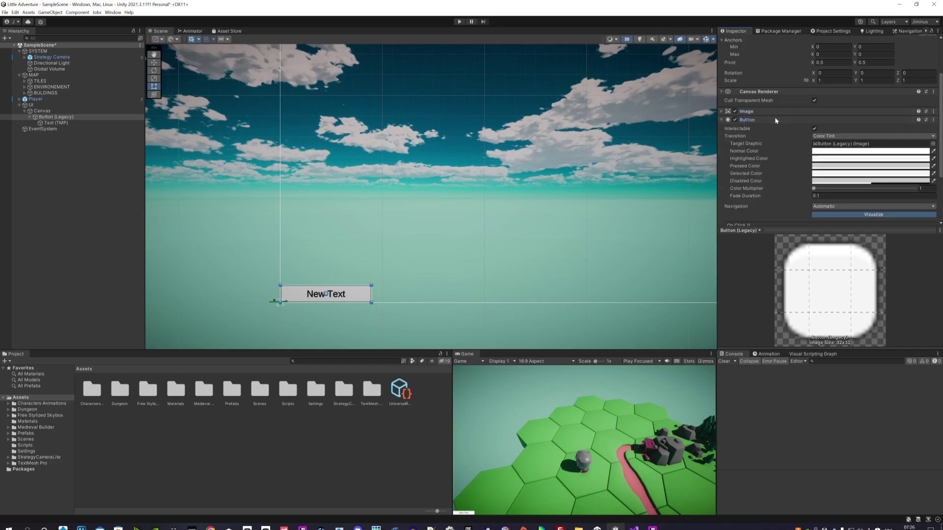
pyautogui.click(776, 120)
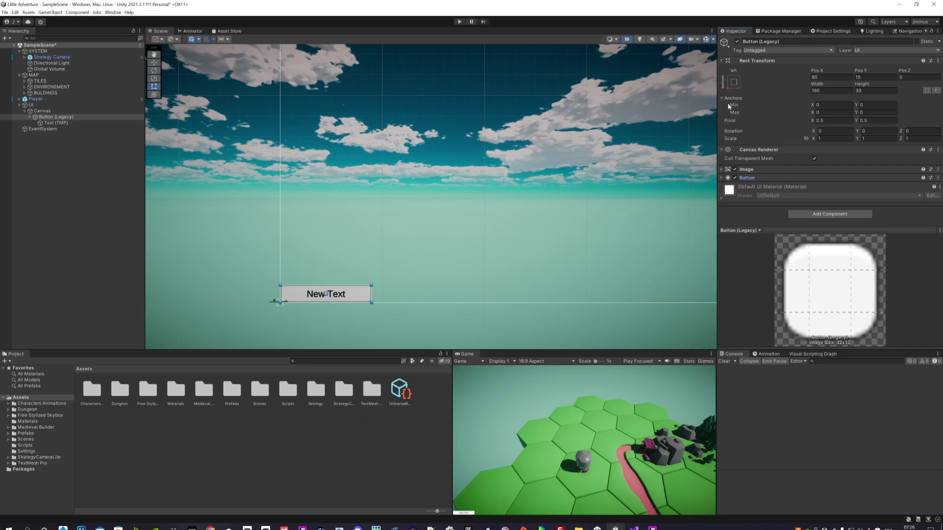
pyautogui.click(723, 99)
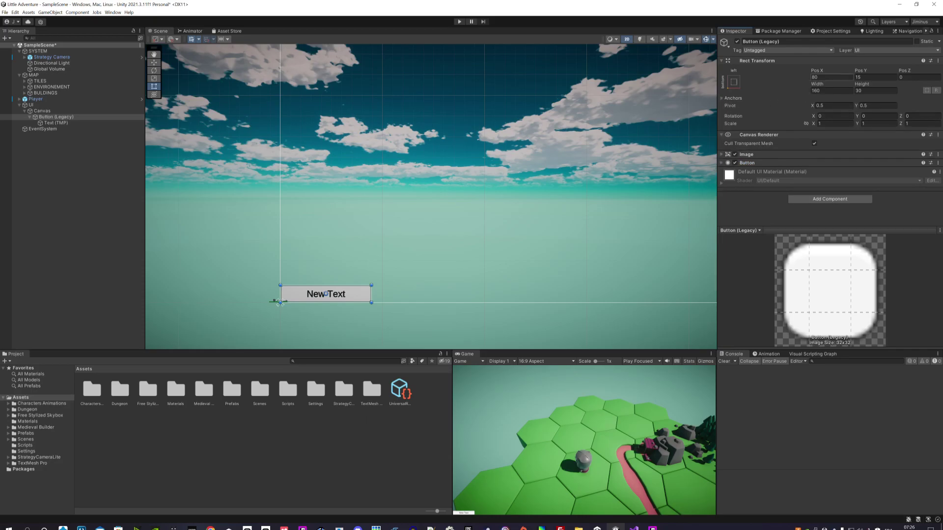
# Set the button's Pos Y to 25, trying Pos X values of 85 and 90
pyautogui.click(816, 77)
pyautogui.write('85')
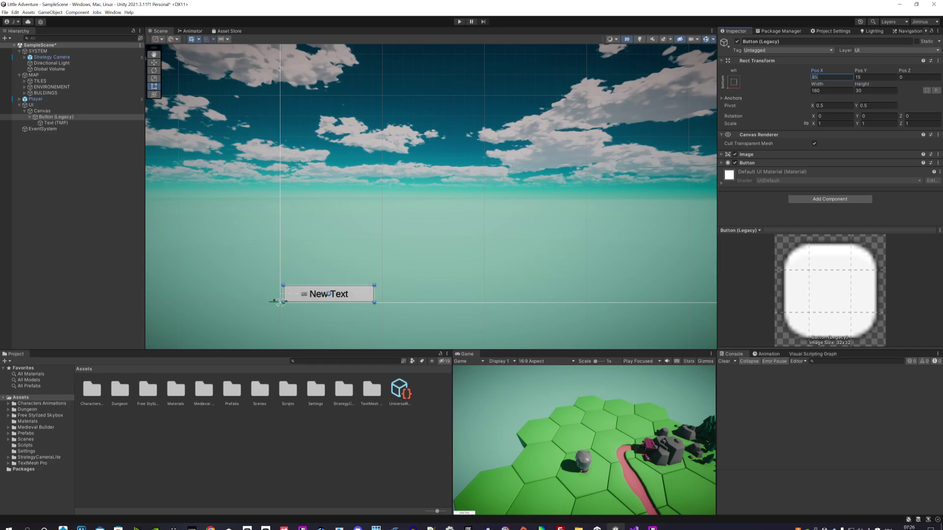
pyautogui.press('Tab')
pyautogui.write('20')
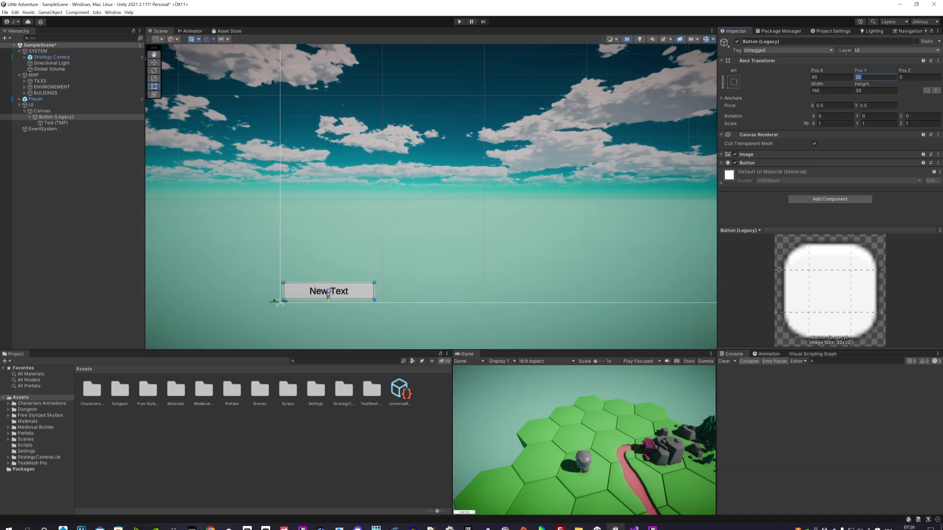
pyautogui.write('25')
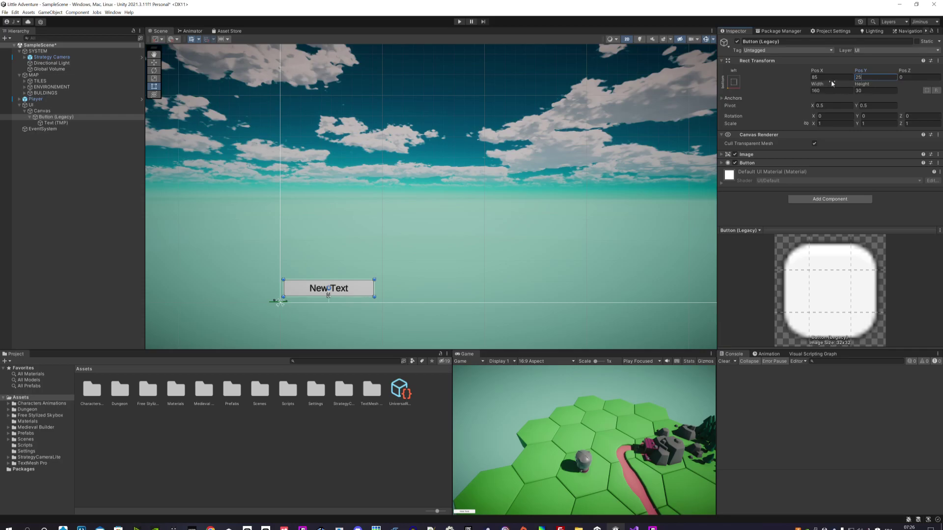
pyautogui.click(829, 77)
pyautogui.write('90')
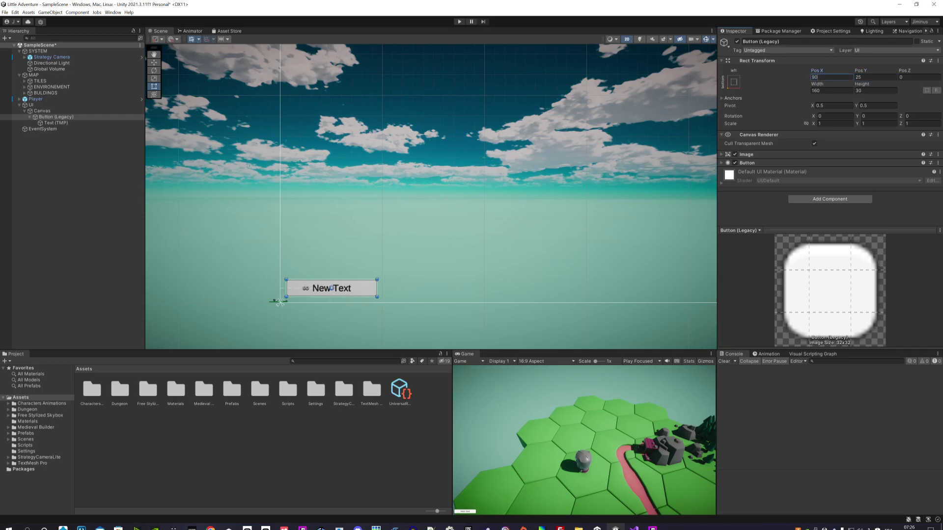
pyautogui.click(117, 290)
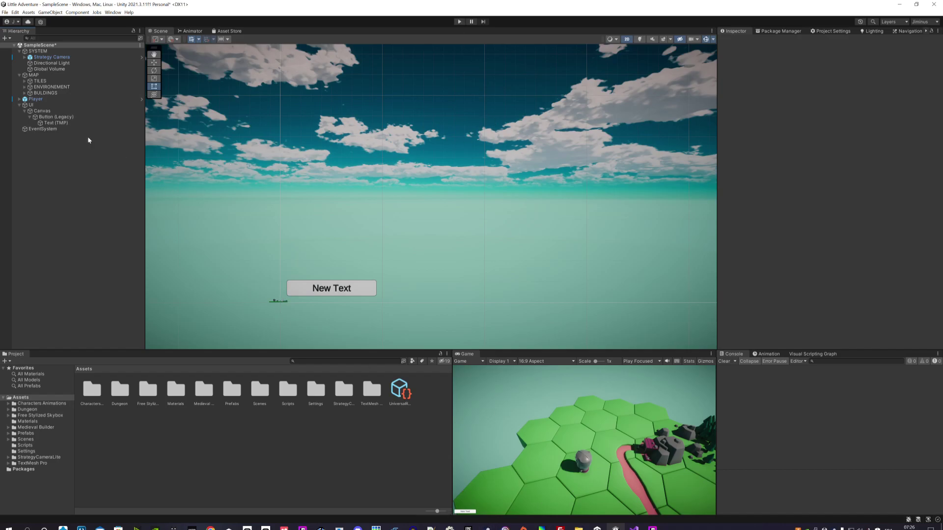
# Set the button's width to 128 and Pos X to 80
pyautogui.click(64, 119)
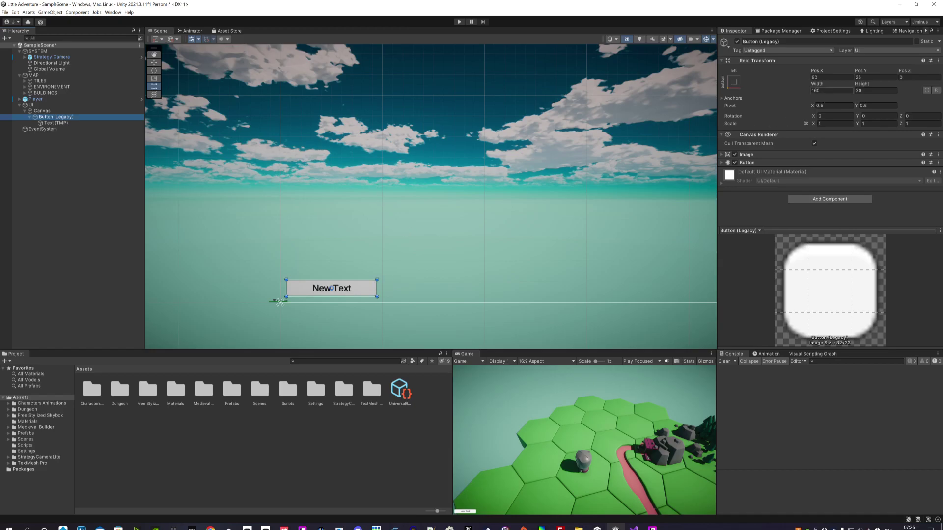
pyautogui.click(832, 91)
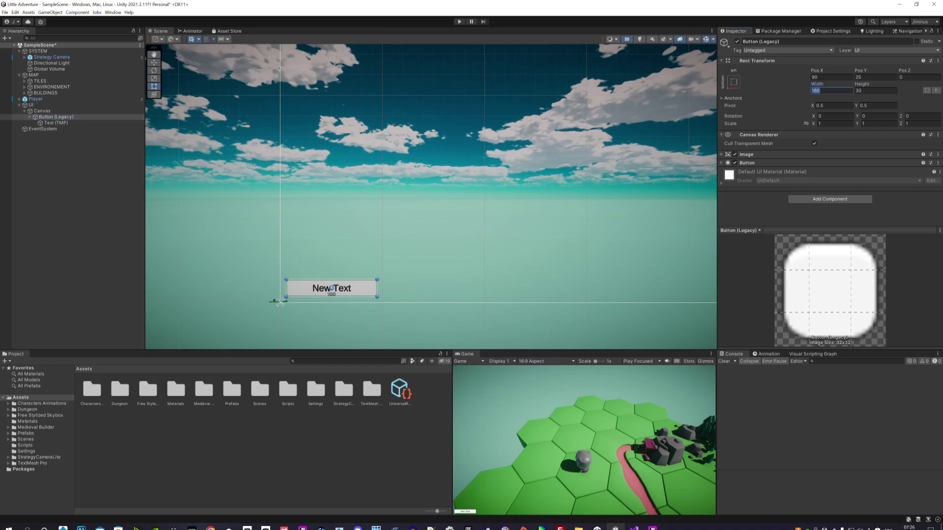
pyautogui.write('12')
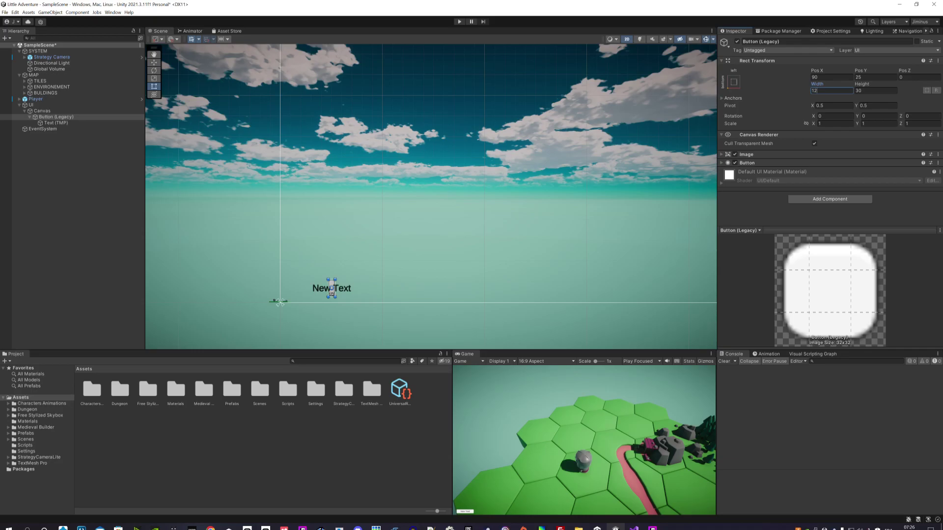
pyautogui.write('8')
pyautogui.click(831, 77)
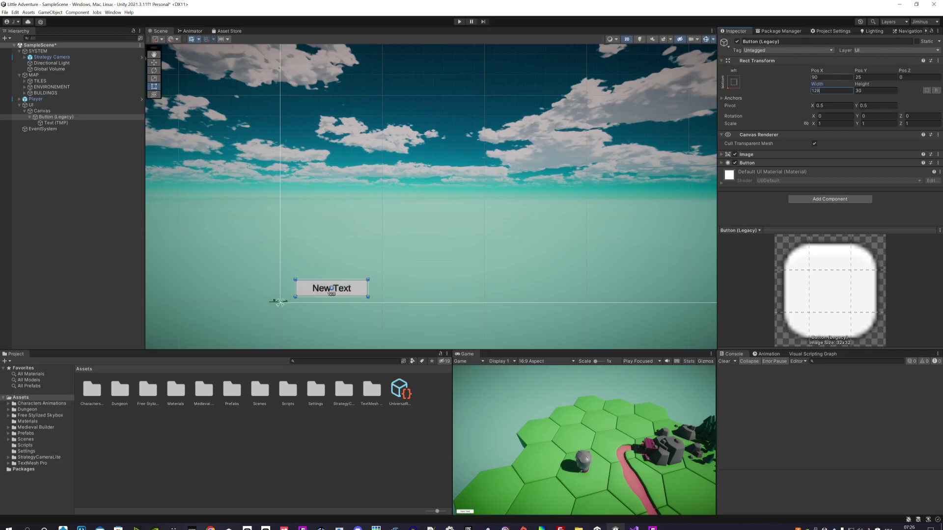
pyautogui.write('80')
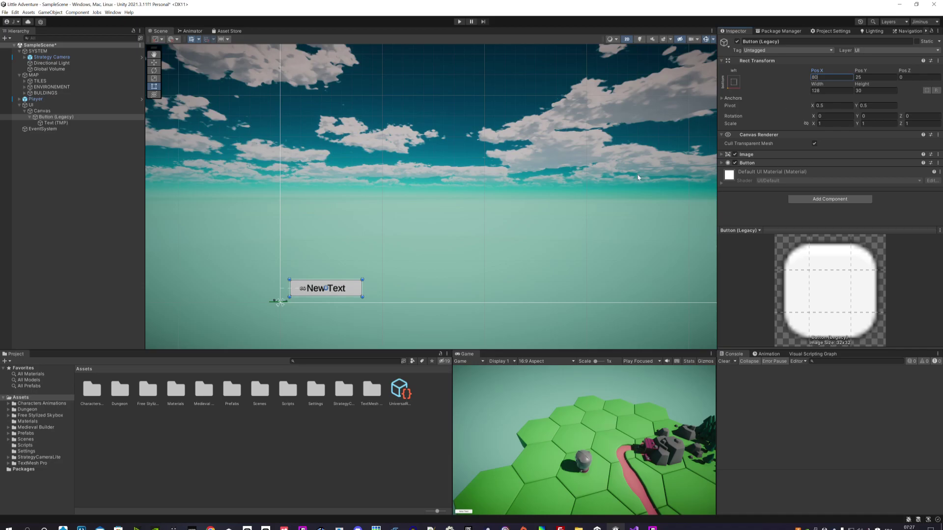
pyautogui.click(783, 100)
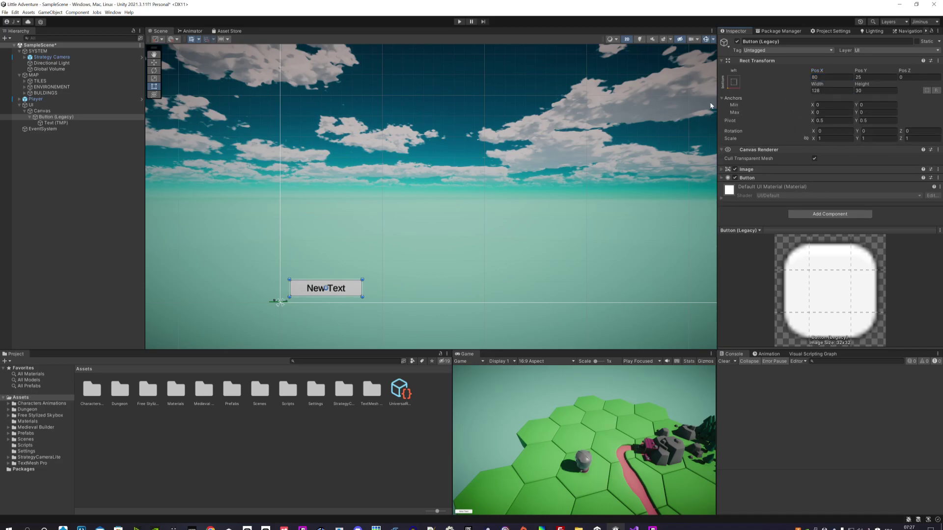
pyautogui.click(722, 98)
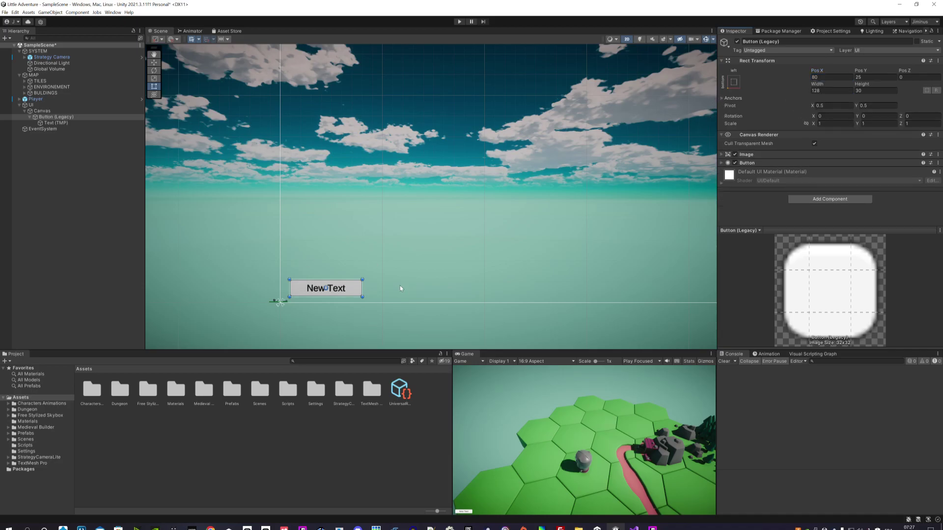
pyautogui.click(105, 258)
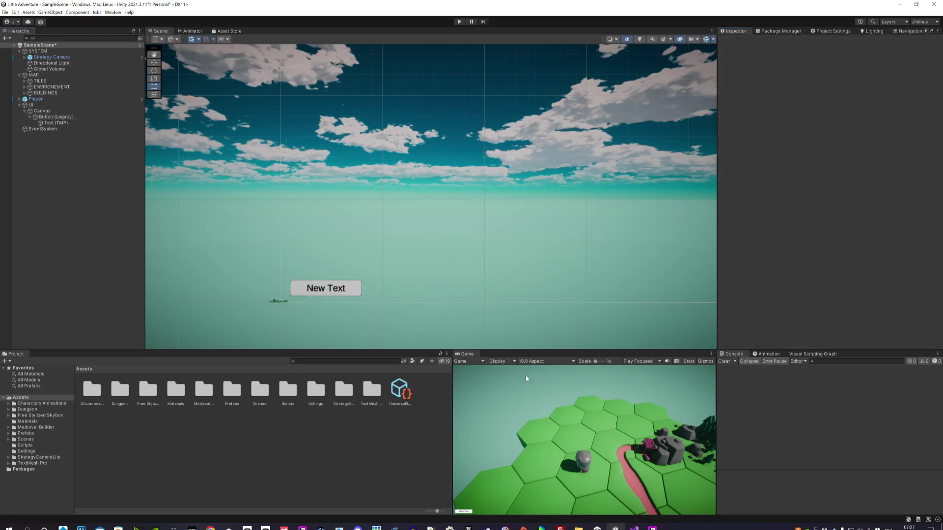
# Rename Button (Legacy) to Btn_Interact
pyautogui.click(328, 288)
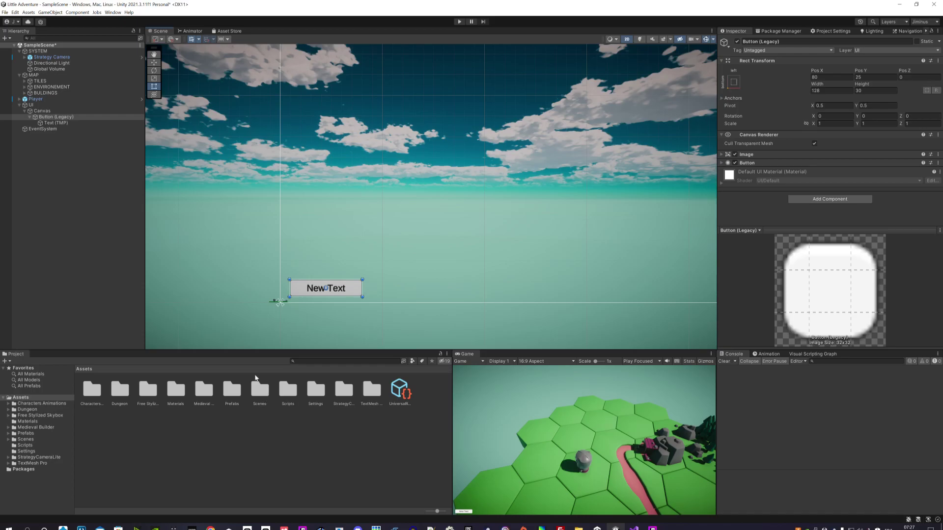
pyautogui.click(48, 117)
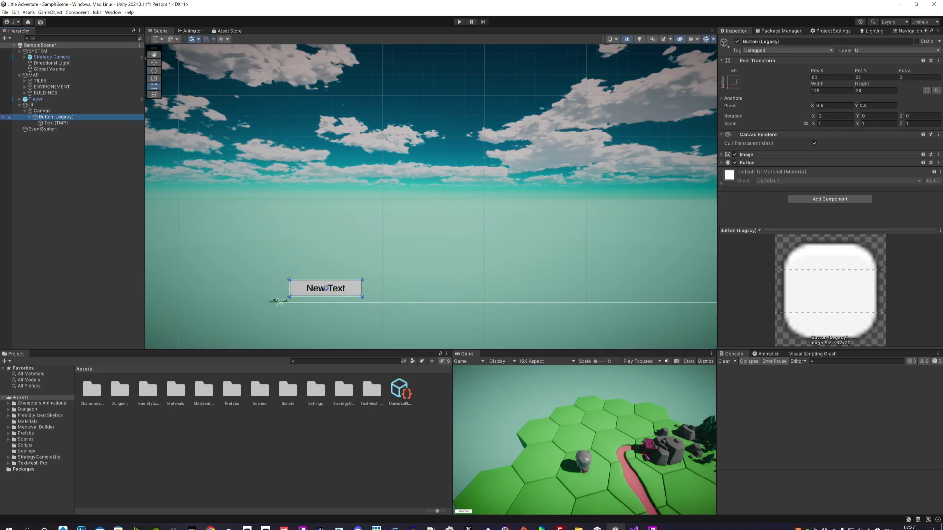
pyautogui.press('F2')
pyautogui.write('Btn_Interact')
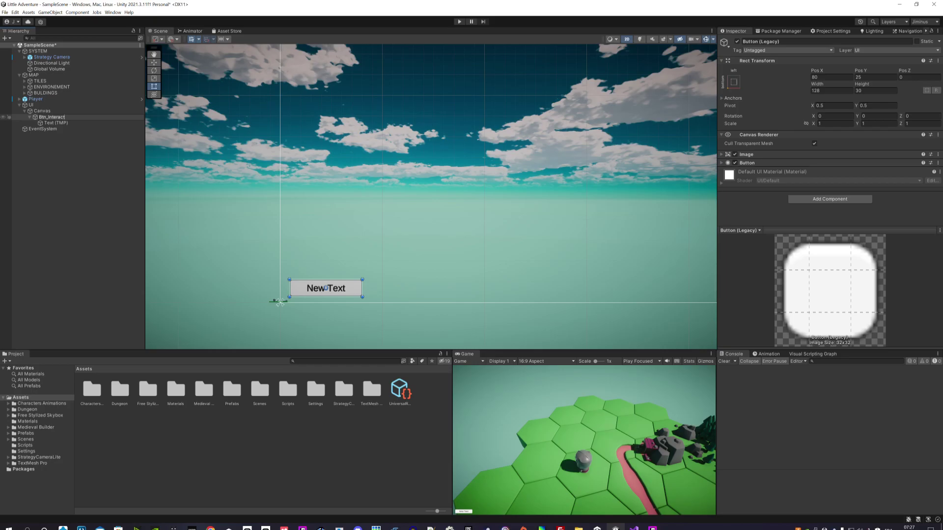
# Rename the button's Text (TMP) child to Txt_Name and reselect Btn_Interact
pyautogui.click(52, 123)
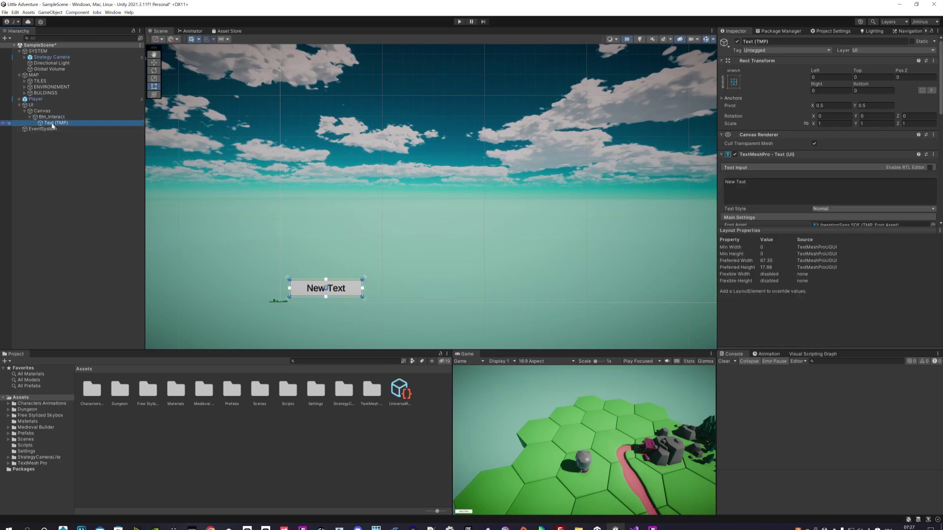
pyautogui.press('F2')
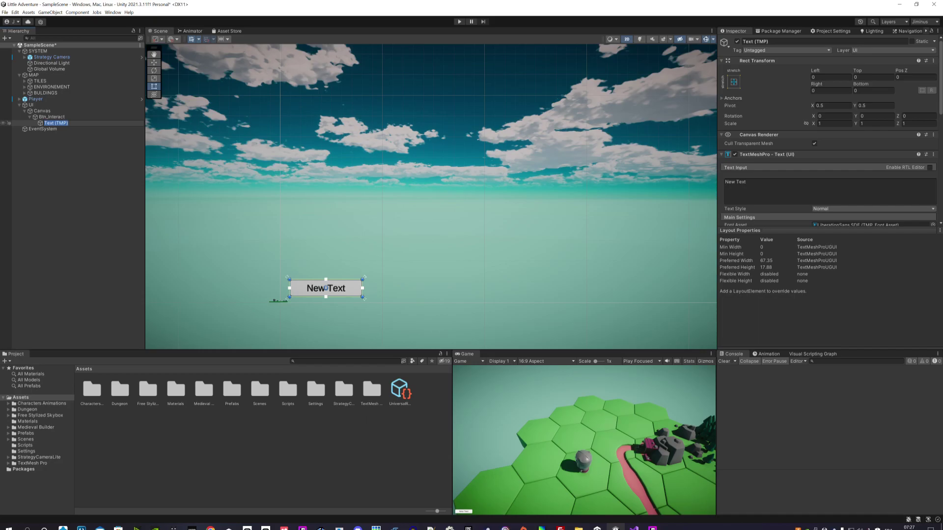
pyautogui.write('Txt_Name')
pyautogui.press('Return')
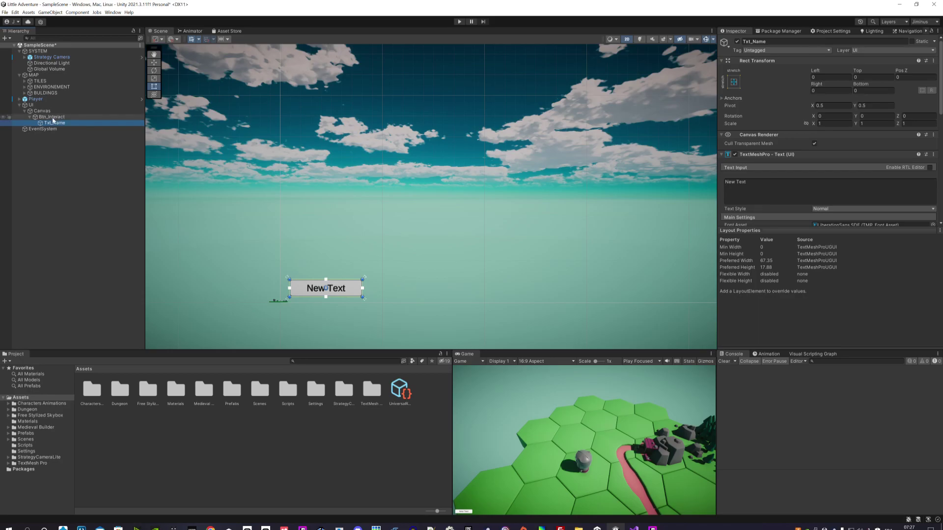
pyautogui.click(31, 120)
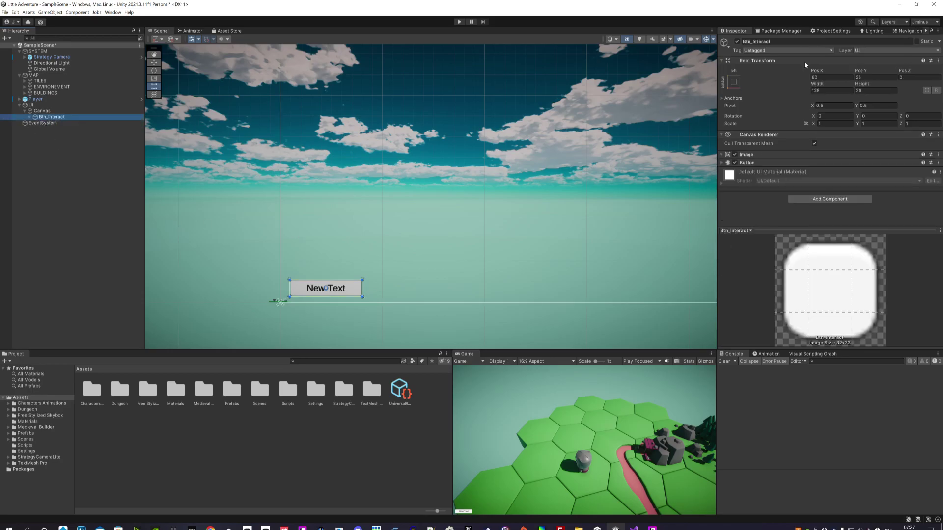
# Deactivate Btn_Interact and save the scene
pyautogui.click(737, 42)
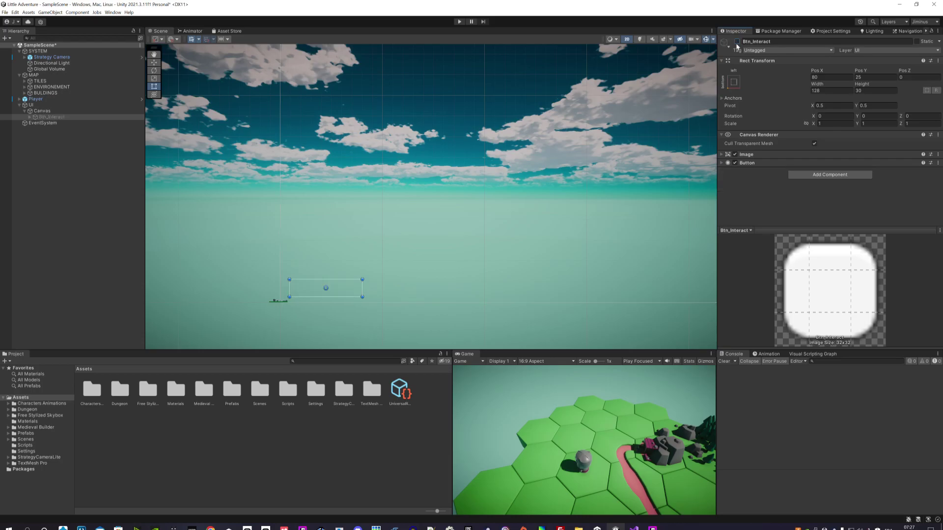
pyautogui.click(736, 41)
pyautogui.click(737, 42)
pyautogui.click(5, 12)
pyautogui.click(20, 45)
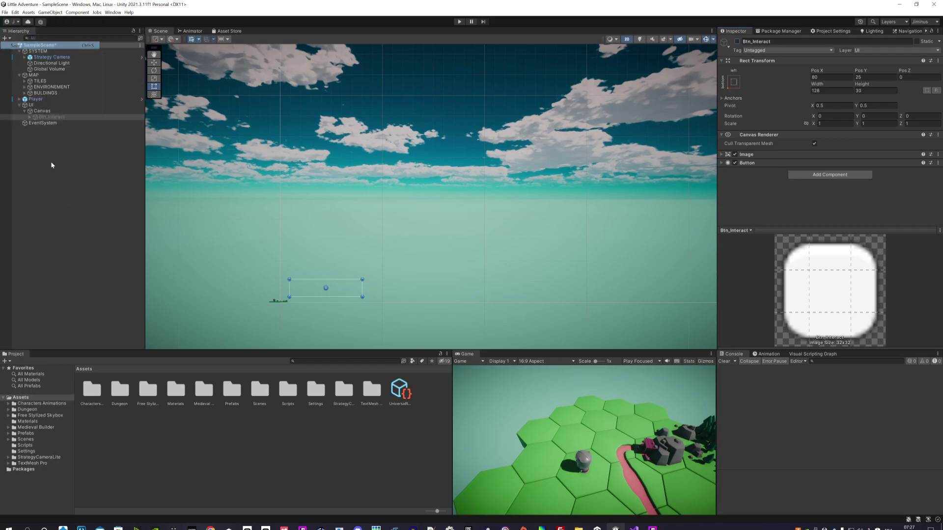
# Leave 2D mode, frame the Player, and open the Detector script on its Detector child
pyautogui.click(85, 255)
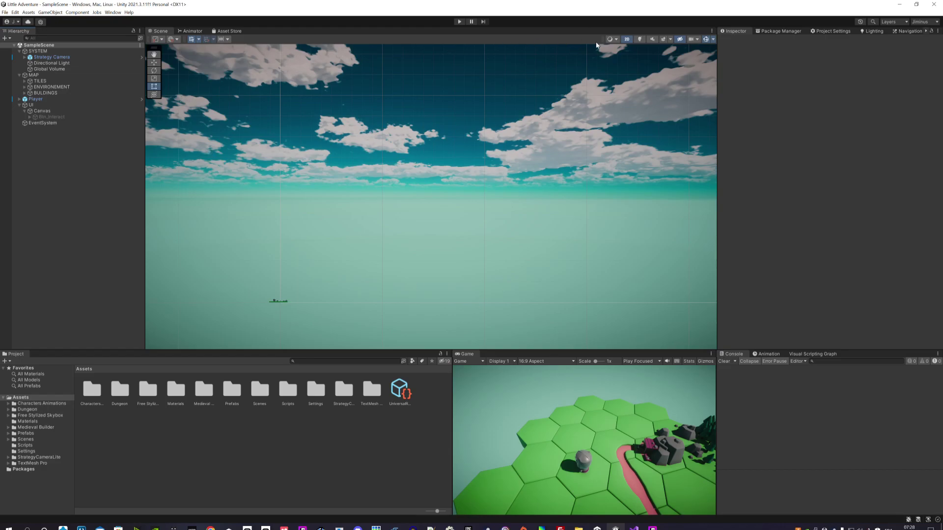
pyautogui.click(627, 40)
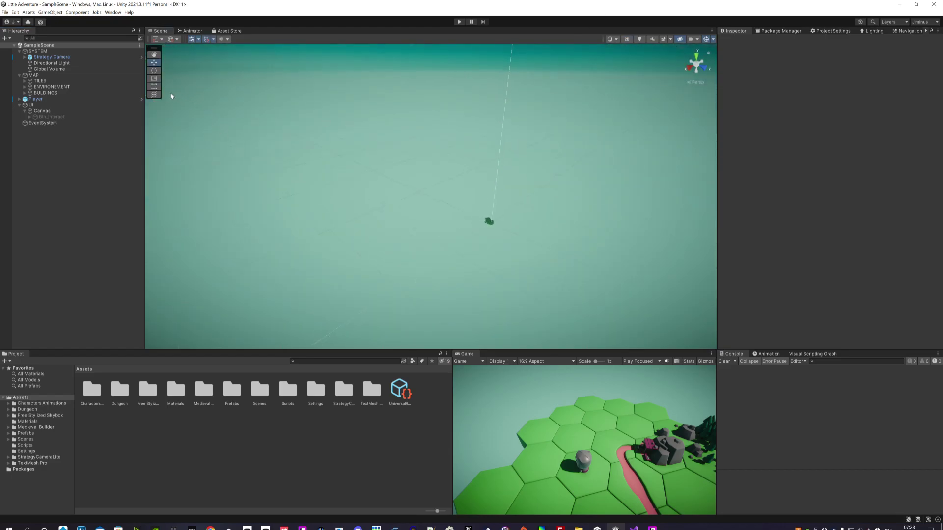
pyautogui.doubleClick(37, 99)
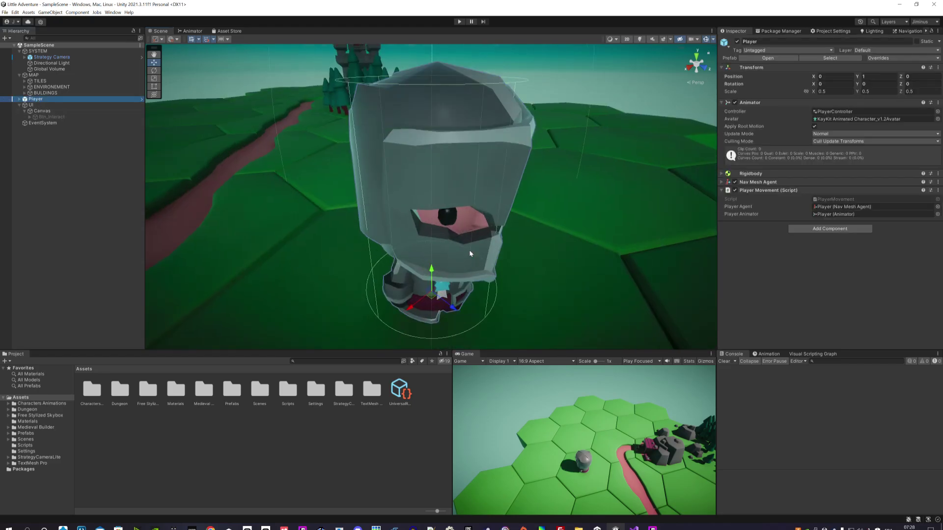
pyautogui.scroll(-3, 490, 270)
pyautogui.scroll(-2, 472, 251)
pyautogui.scroll(-2, 482, 259)
pyautogui.scroll(-2, 491, 258)
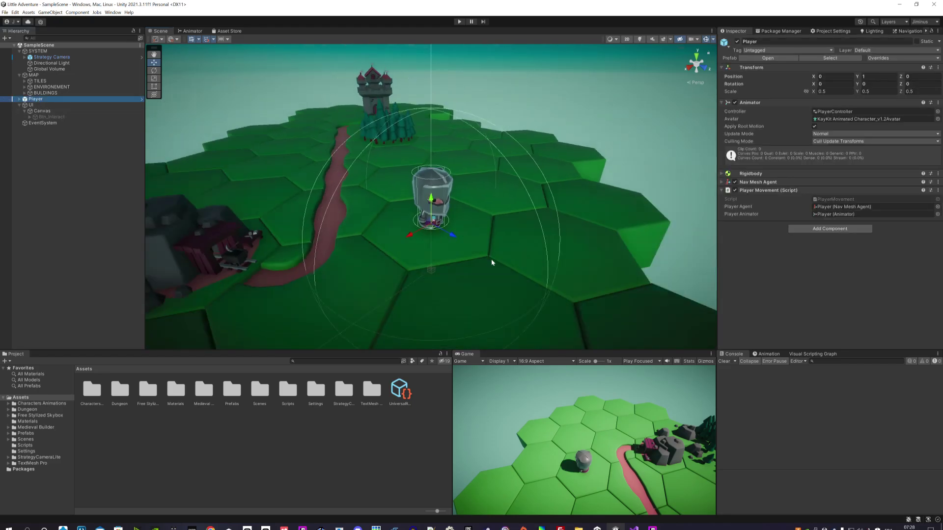
pyautogui.moveTo(491, 259)
pyautogui.mouseDown(button='right')
pyautogui.moveTo(457, 246)
pyautogui.moveTo(509, 247)
pyautogui.mouseUp(button='right')
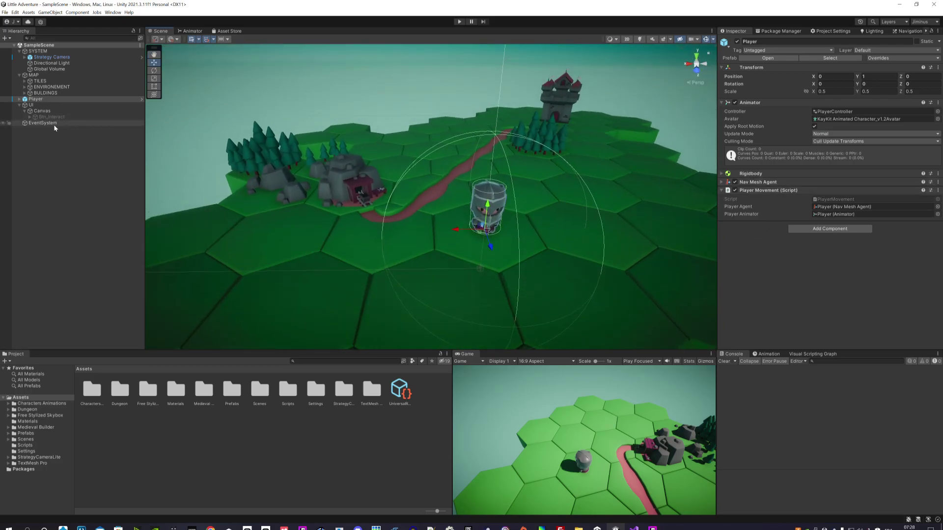
pyautogui.click(19, 98)
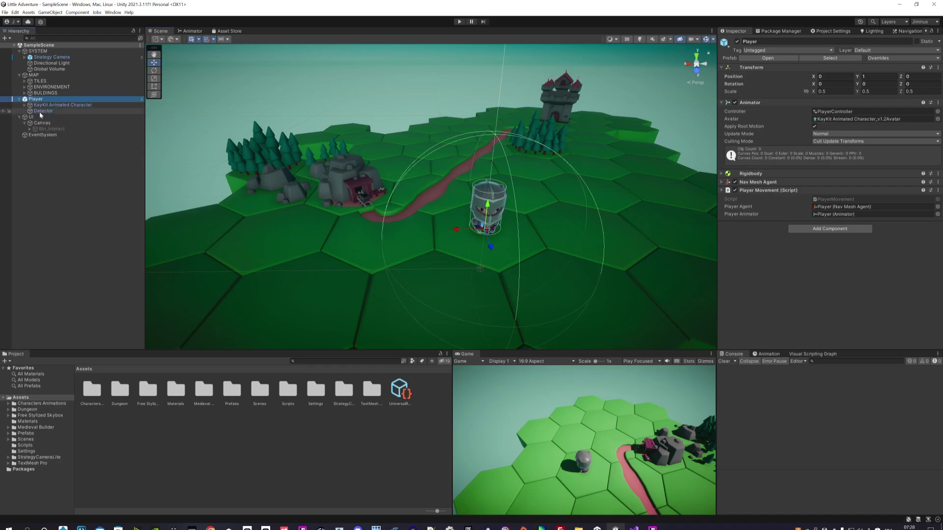
pyautogui.click(40, 111)
pyautogui.click(821, 167)
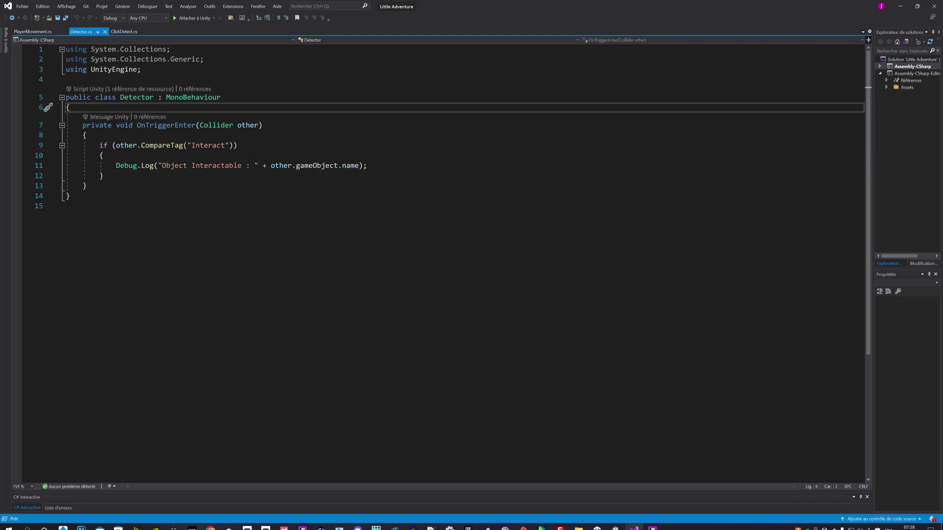
# Add 'using UnityEngine.UI;' to Detector.cs below the UnityEngine import
pyautogui.press('Return')
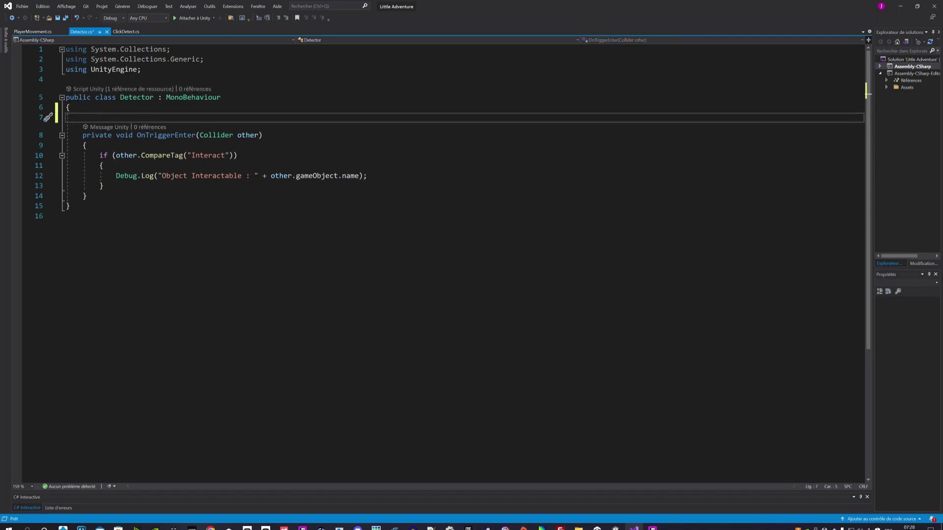
pyautogui.hotkey('ctrl', 'Return')
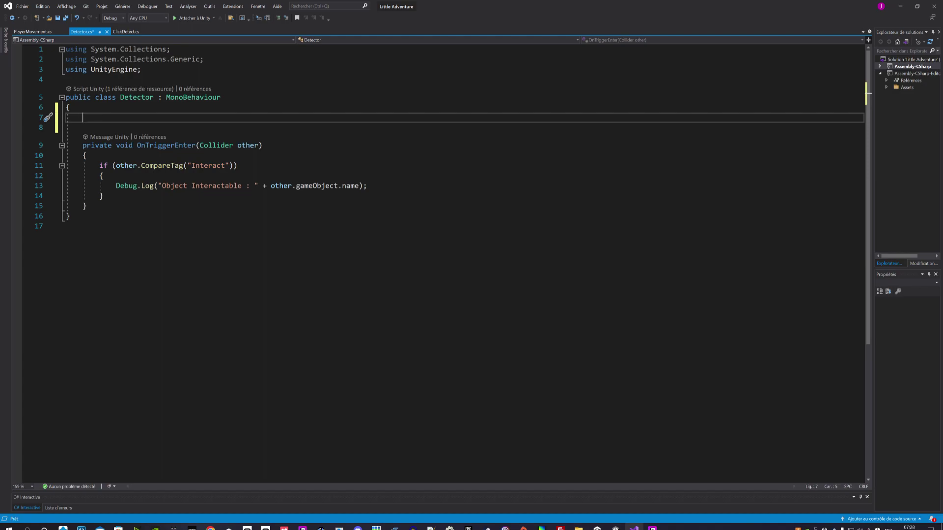
pyautogui.press('Return')
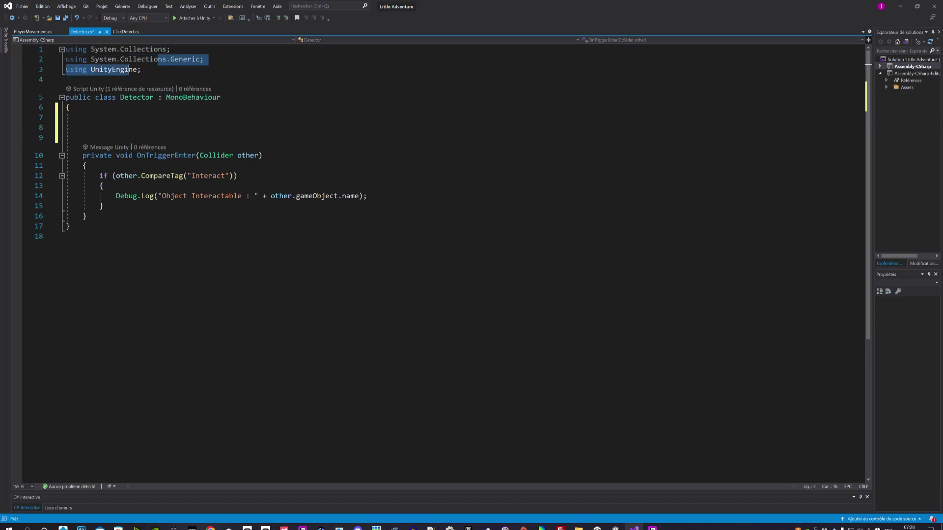
pyautogui.click(66, 79)
pyautogui.hotkey('shift', 'Up')
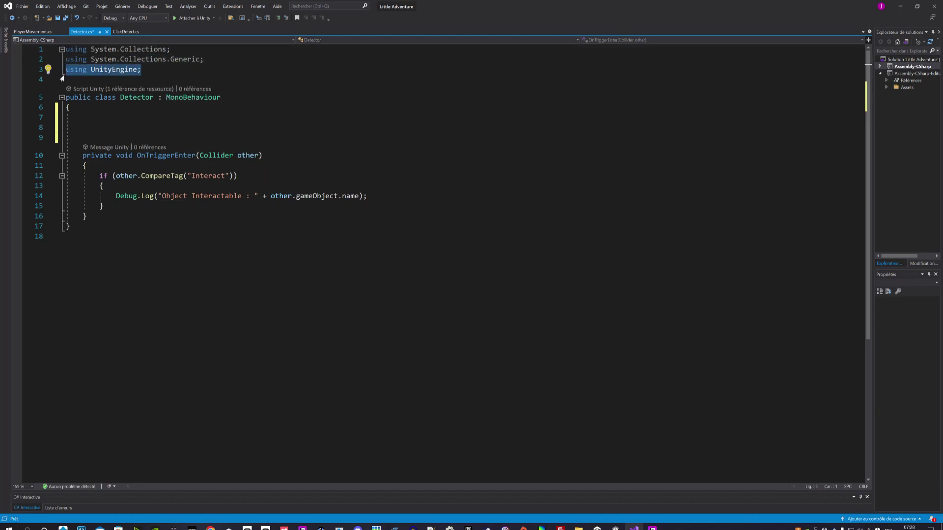
pyautogui.hotkey('ctrl', 'c')
pyautogui.press('End')
pyautogui.press('Return')
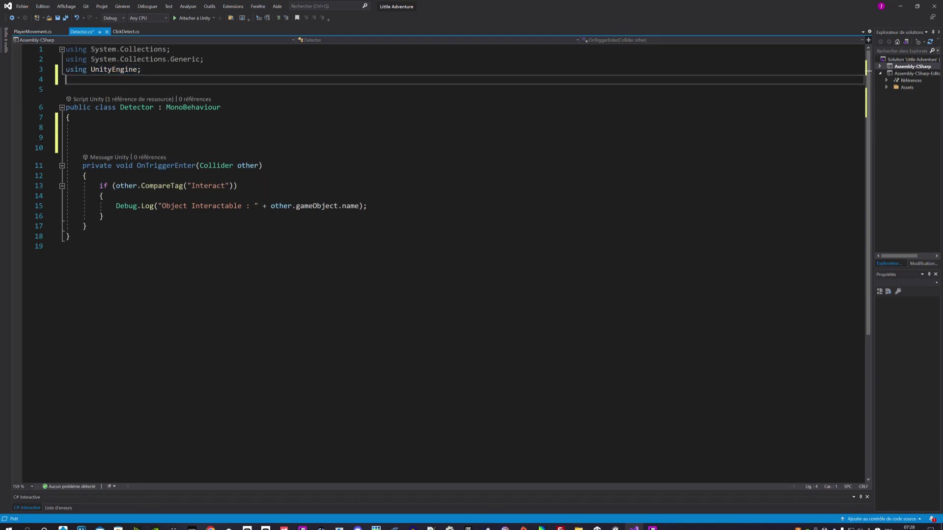
pyautogui.hotkey('ctrl', 'v')
pyautogui.press('Left')
pyautogui.write('.UI')
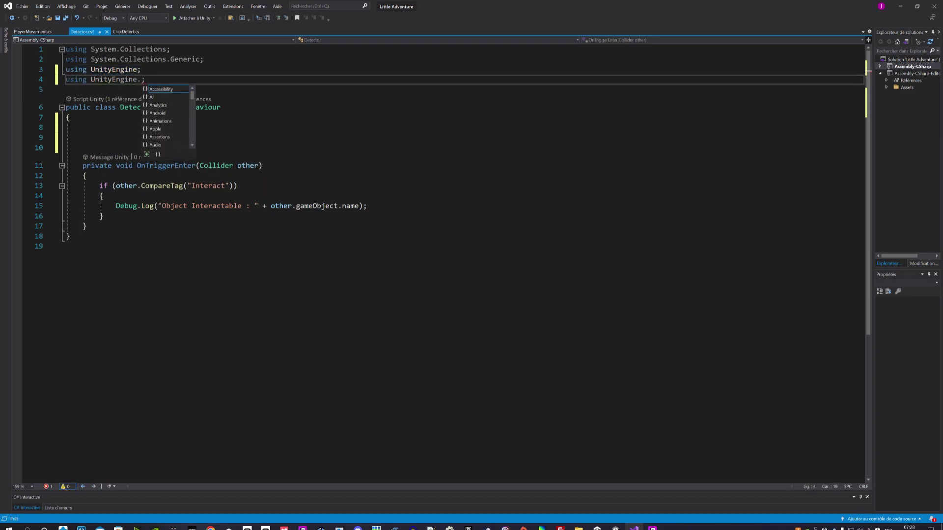
pyautogui.press('Escape')
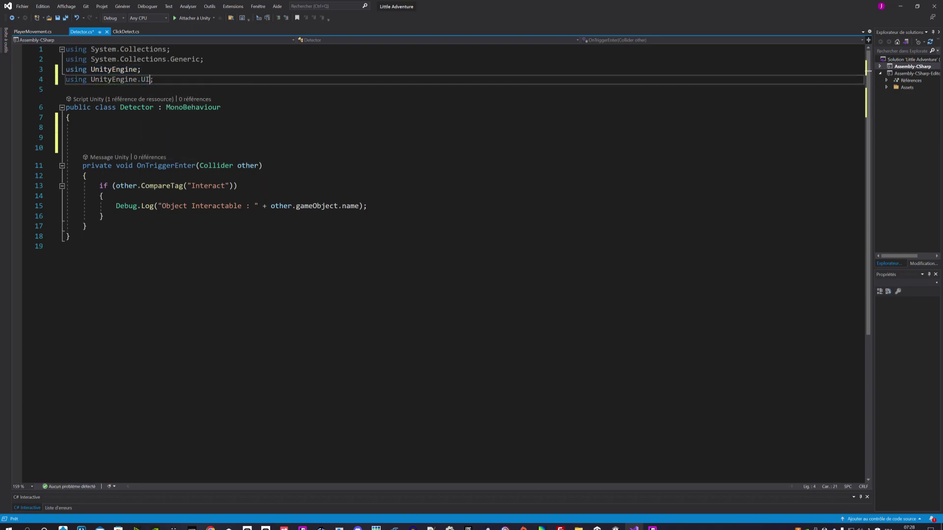
# Declare '[SerializeField] private Button btnInteract;' in the Detector class, save, and return to Unity
pyautogui.click(83, 138)
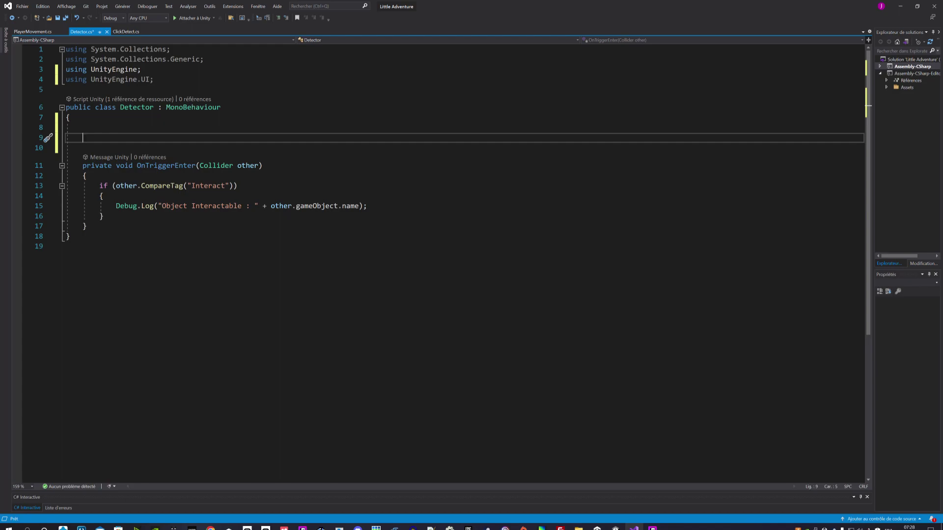
pyautogui.write('[')
pyautogui.write('Ser')
pyautogui.press('Tab')
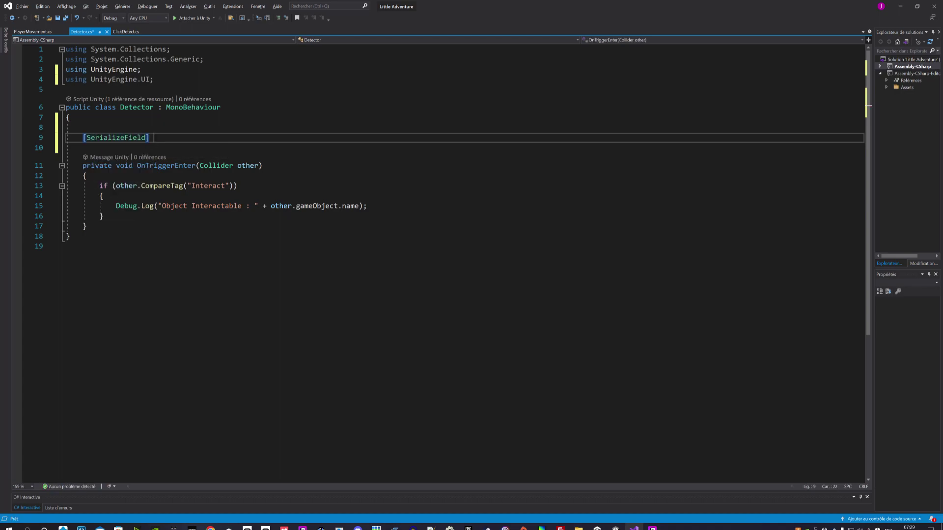
pyautogui.write('] pr')
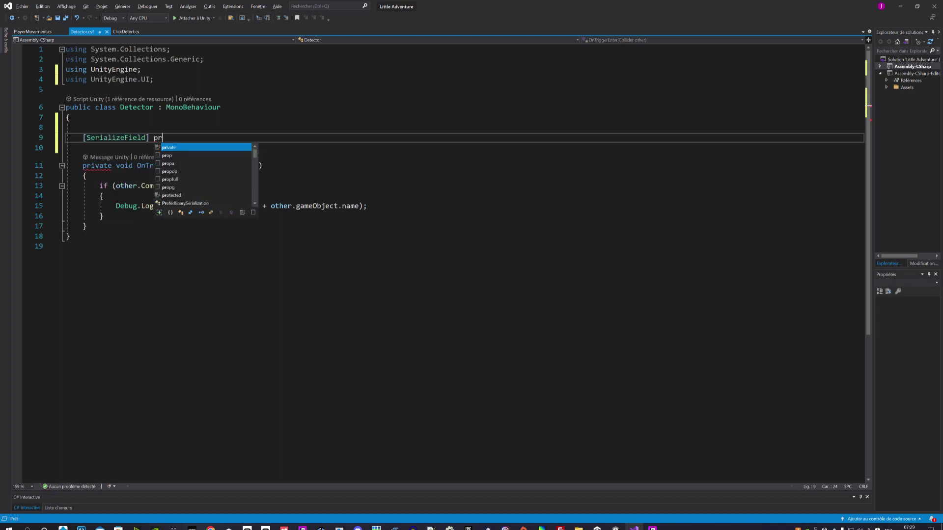
pyautogui.press('Tab')
pyautogui.write('B')
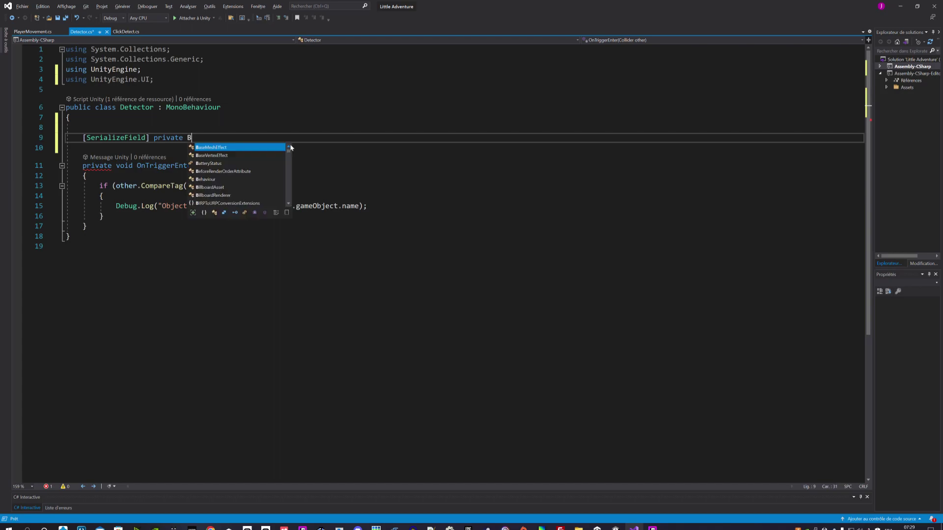
pyautogui.write('u')
pyautogui.press('Down')
pyautogui.press('Down')
pyautogui.press('Tab')
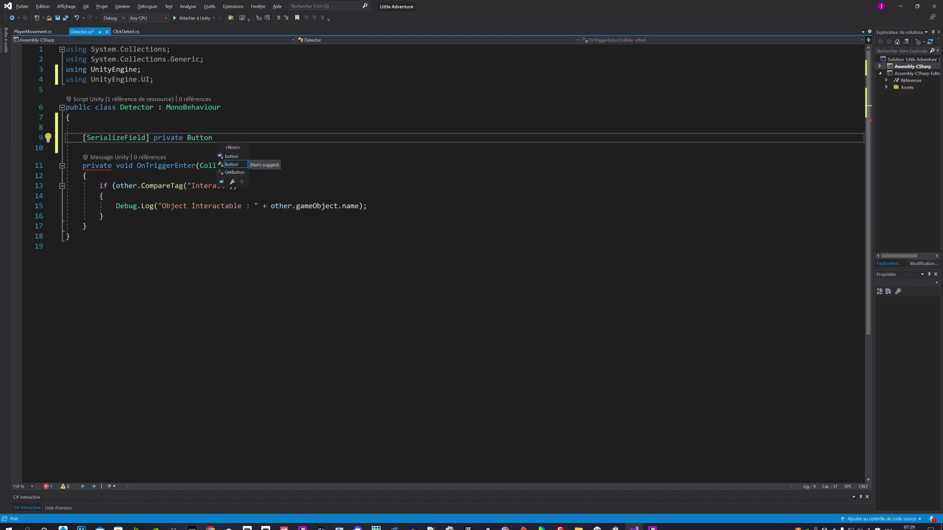
pyautogui.write('btn')
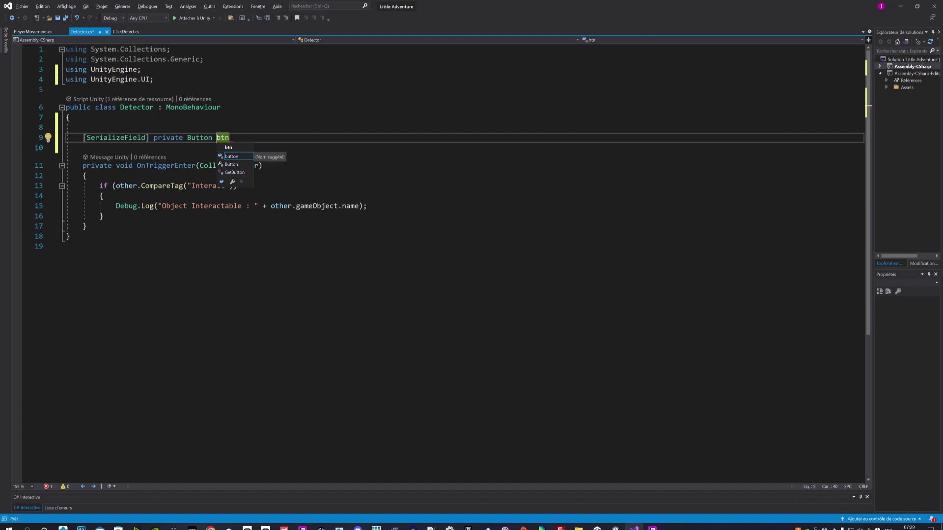
pyautogui.write('In')
pyautogui.write('ter')
pyautogui.write('act')
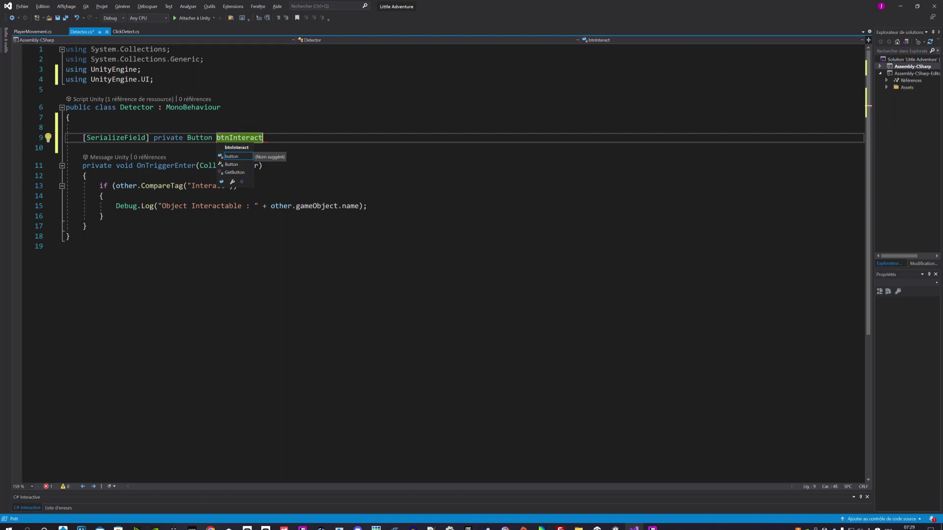
pyautogui.write(';')
pyautogui.press('Return')
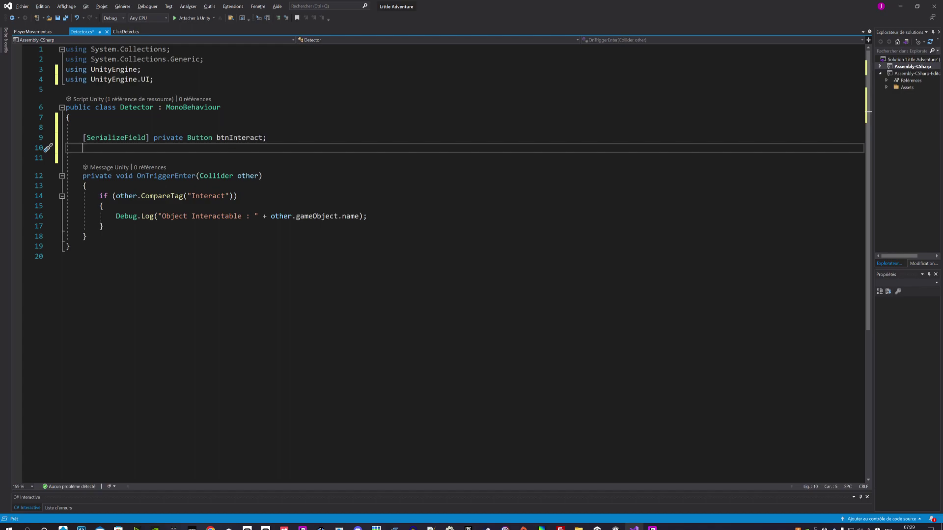
pyautogui.press('BackSpace')
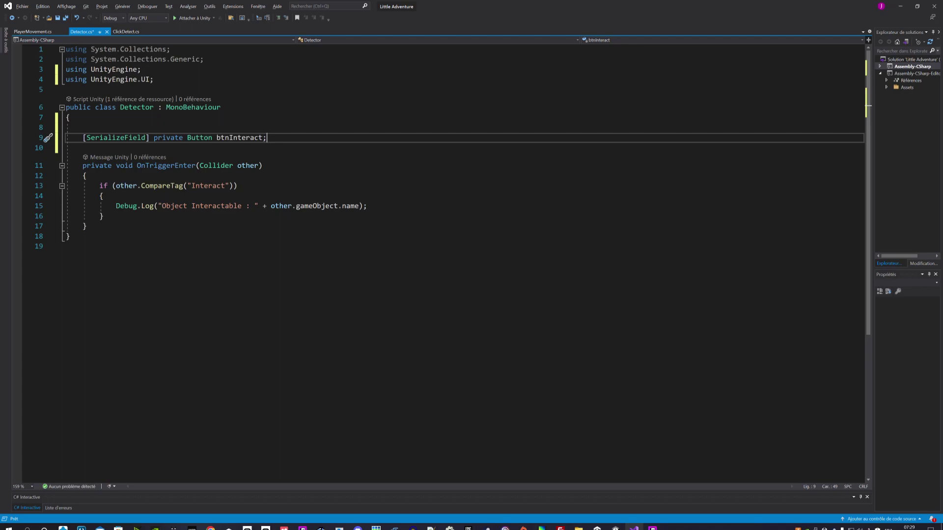
pyautogui.click(58, 17)
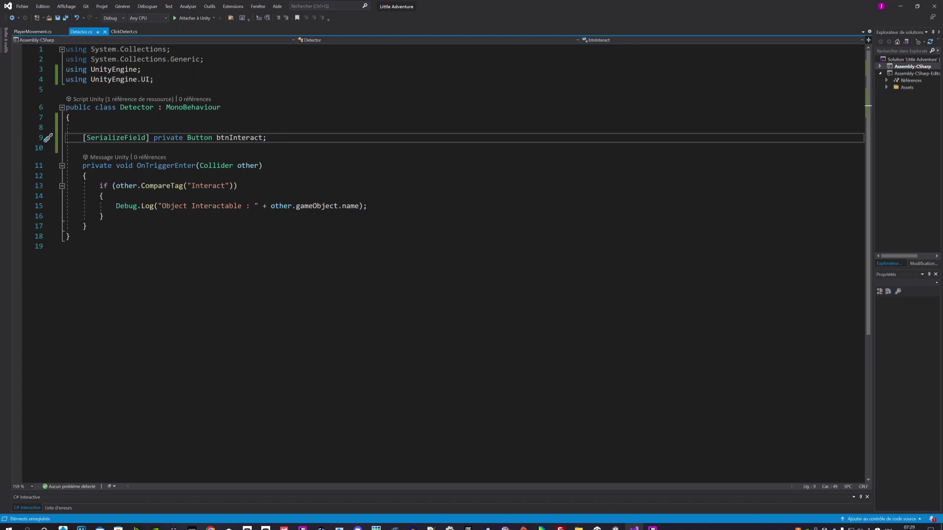
pyautogui.click(616, 527)
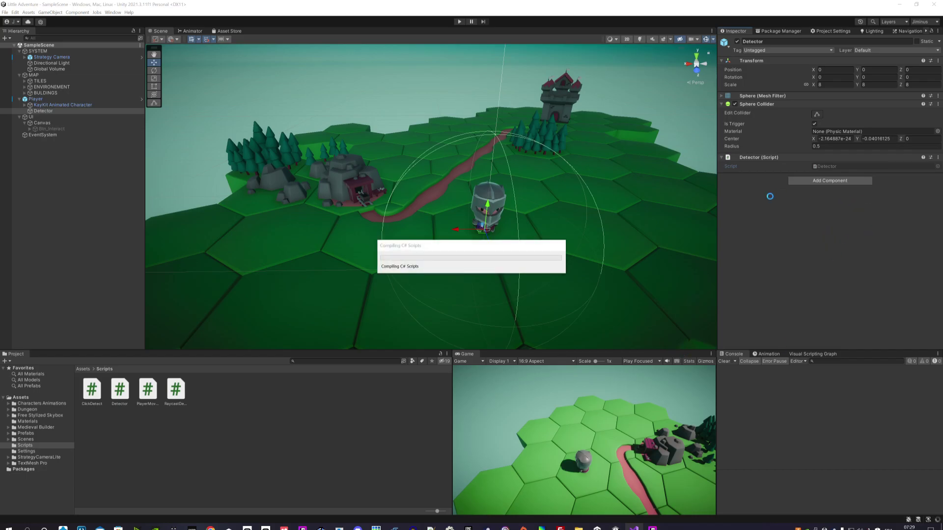
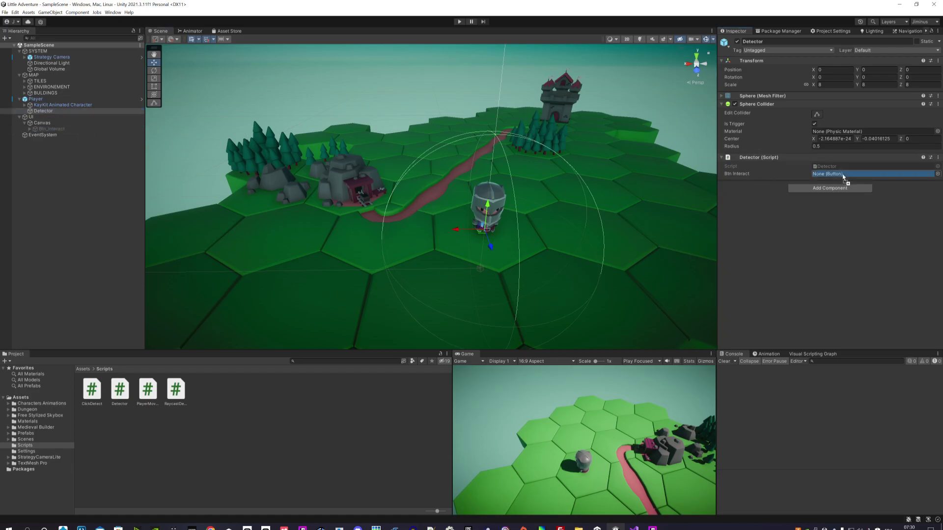
# Assign Btn_Interact to the Detector's Btn Interact field and save the scene
pyautogui.moveTo(686, 133); pyautogui.dragTo(844, 175)
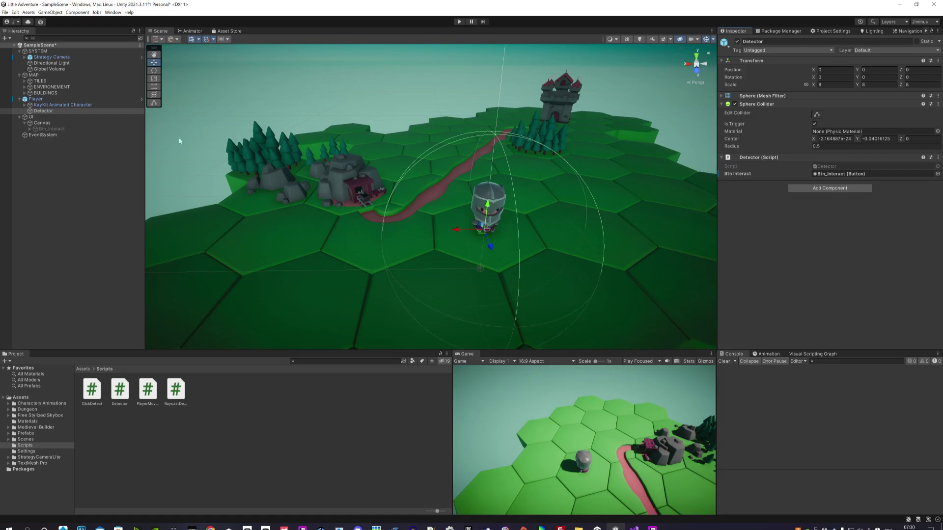
pyautogui.click(5, 12)
pyautogui.click(20, 46)
# Add 'btnInteract.enabled = true;' below the Debug.Log line in OnTriggerEnter
pyautogui.click(634, 529)
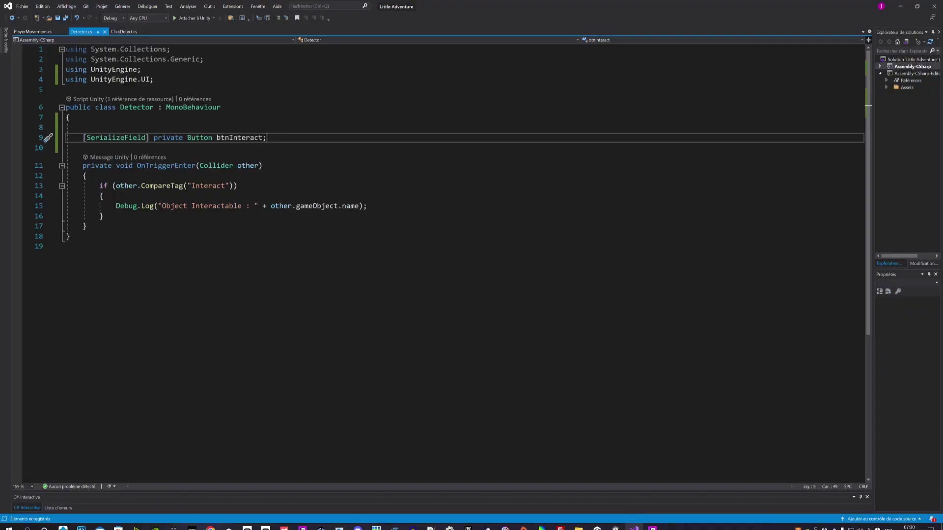
pyautogui.click(367, 206)
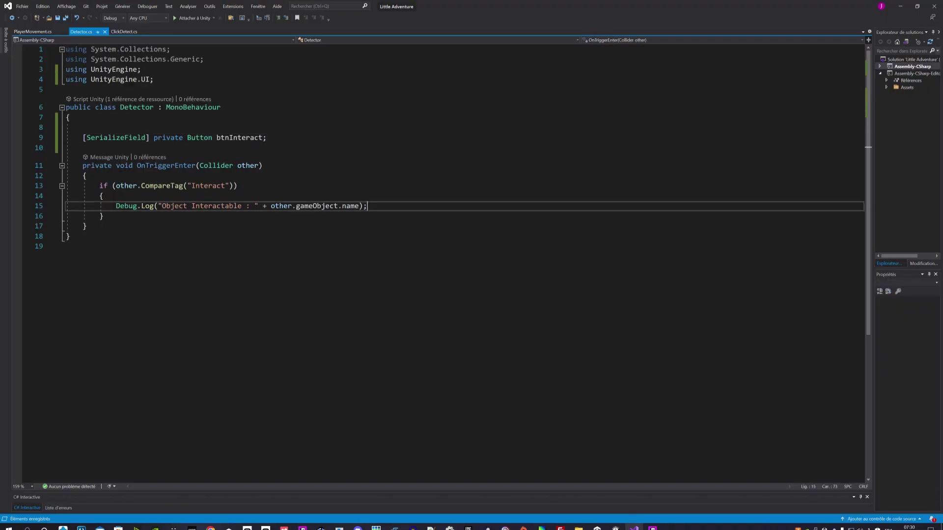
pyautogui.press('Return')
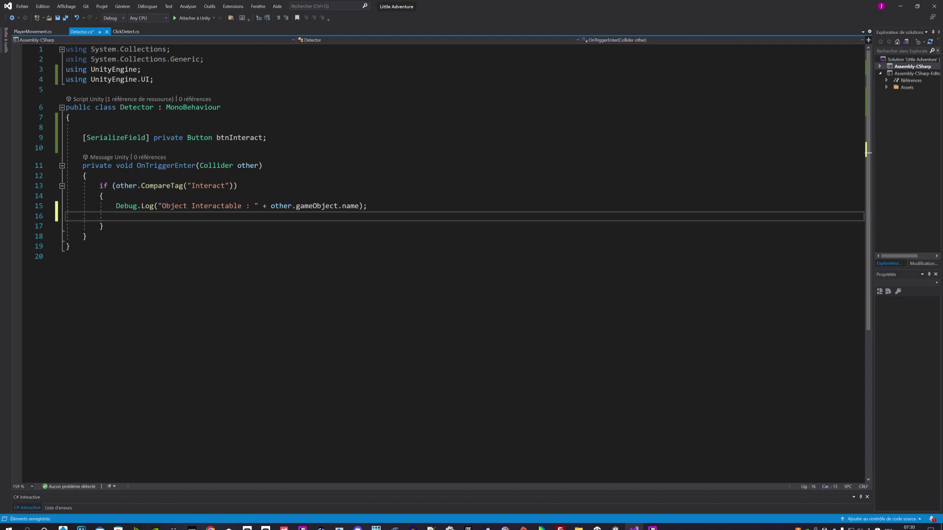
pyautogui.press('Return')
pyautogui.write('bt')
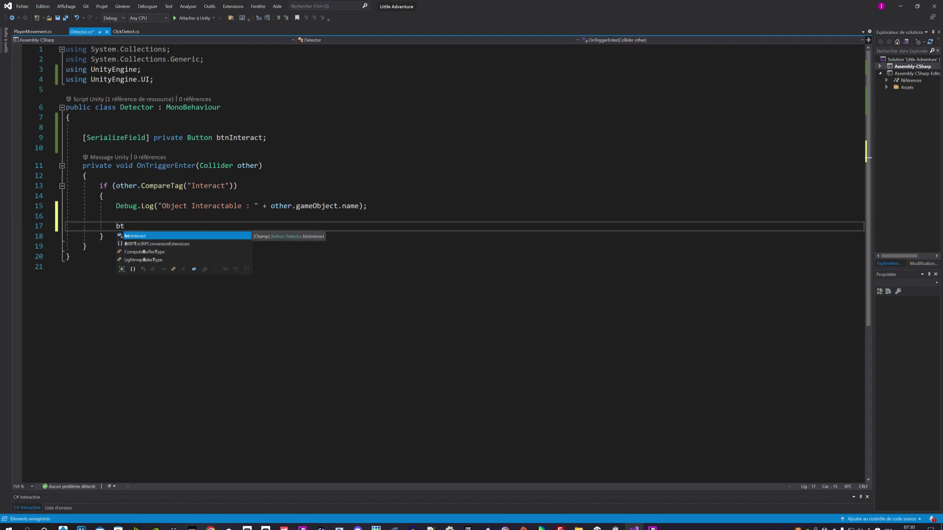
pyautogui.write('nInteract.')
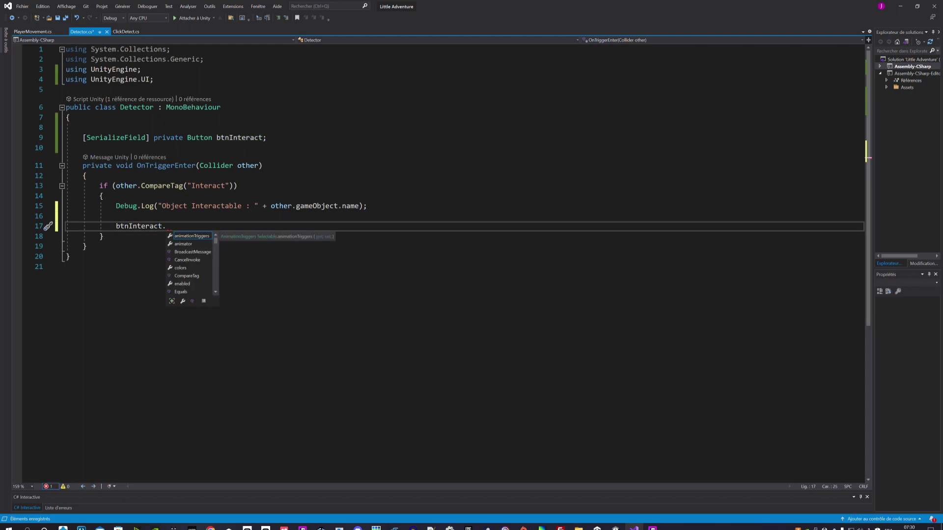
pyautogui.write('e')
pyautogui.press('BackSpace')
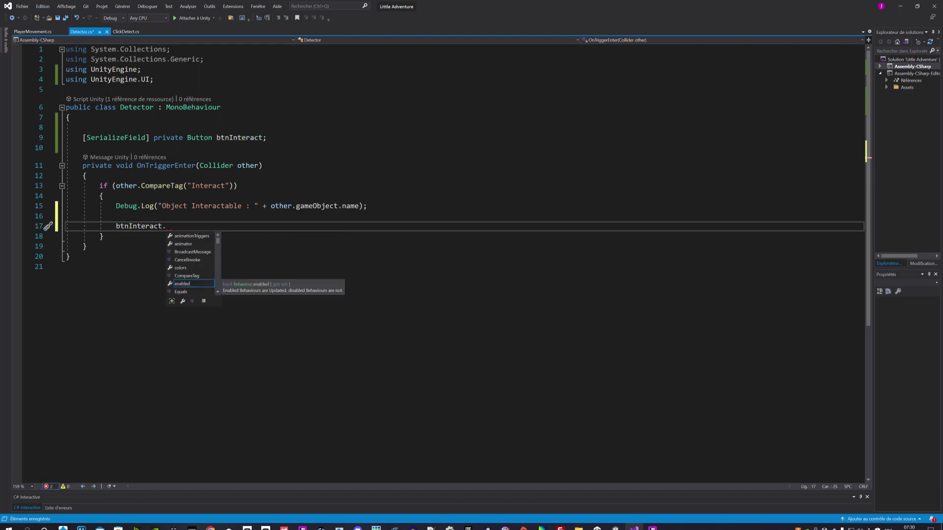
pyautogui.write('v')
pyautogui.press('BackSpace')
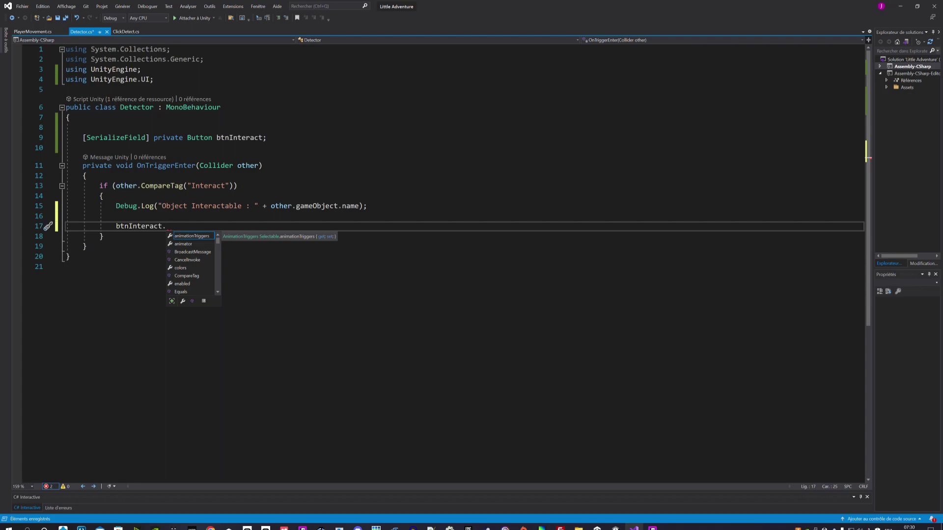
pyautogui.write('e')
pyautogui.press('Tab')
pyautogui.write('= ')
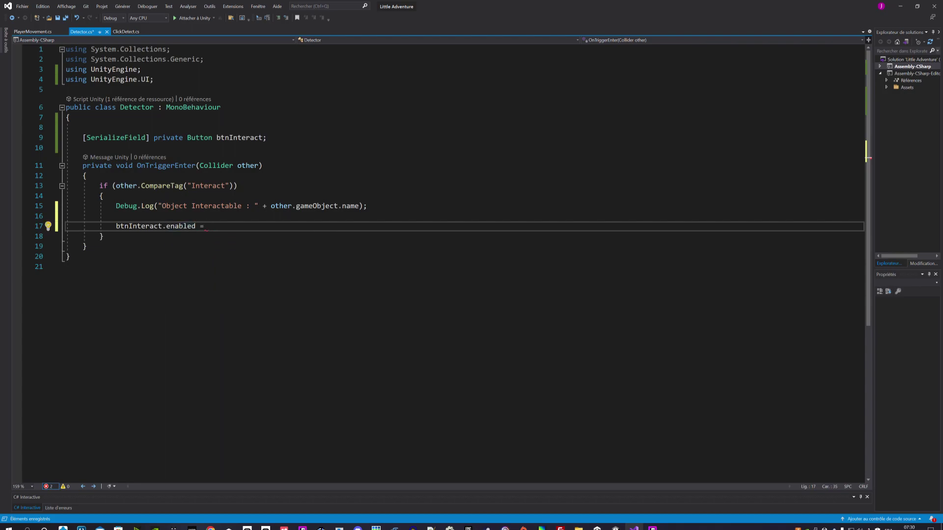
pyautogui.write('tru')
pyautogui.press('Tab')
pyautogui.write(';')
# Save all script changes and return to the Unity editor
pyautogui.moveTo(87, 246); pyautogui.dragTo(83, 166)
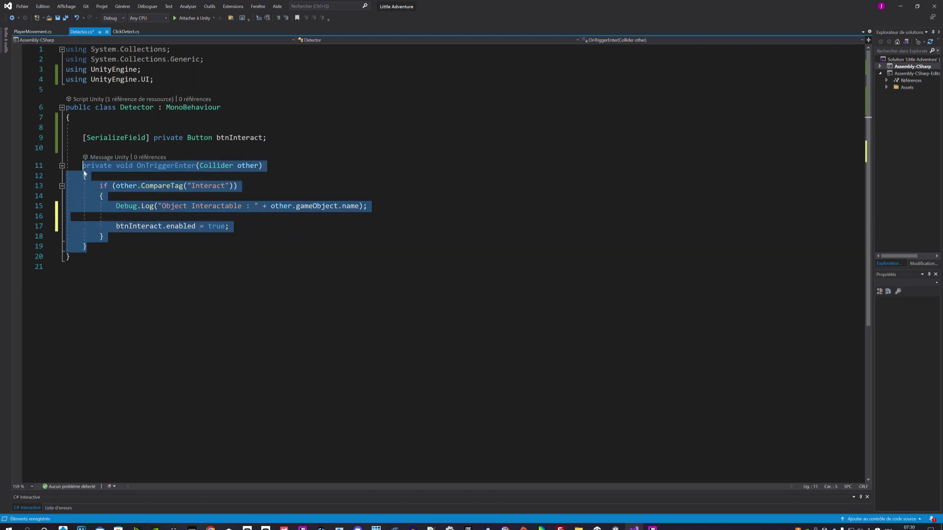
pyautogui.click(87, 246)
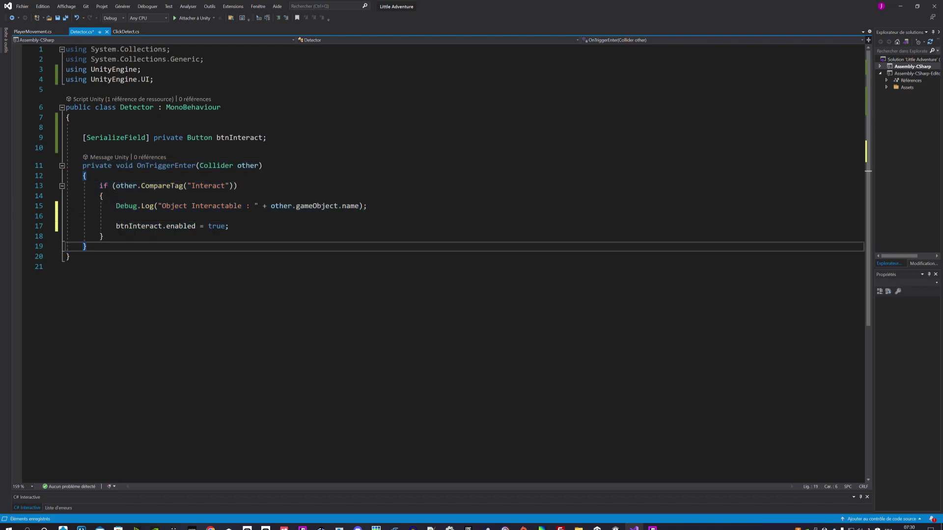
pyautogui.click(65, 18)
pyautogui.hotkey('alt', 'Tab')
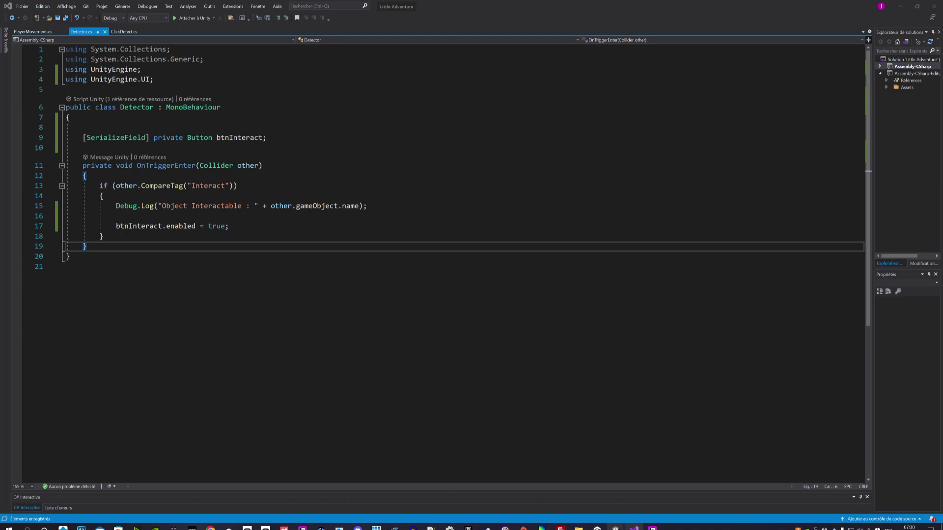
pyautogui.moveTo(616, 527)
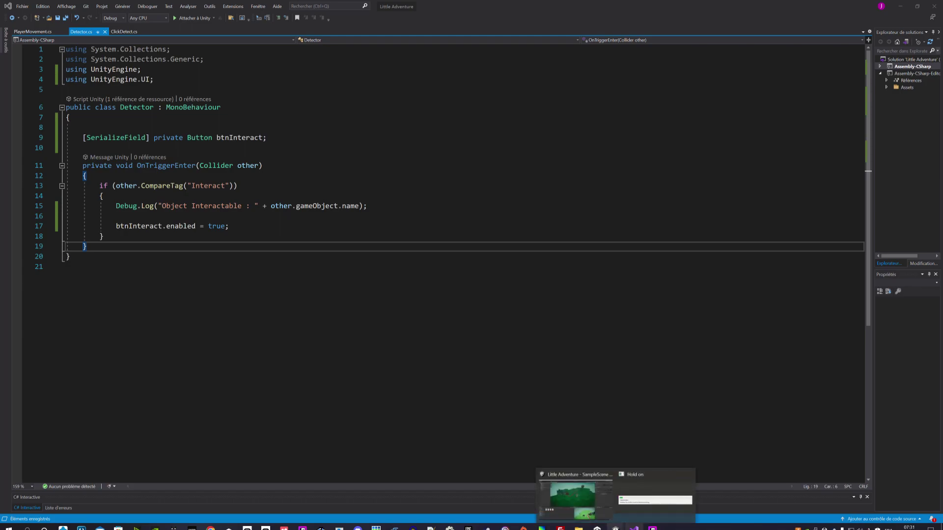
pyautogui.click(575, 496)
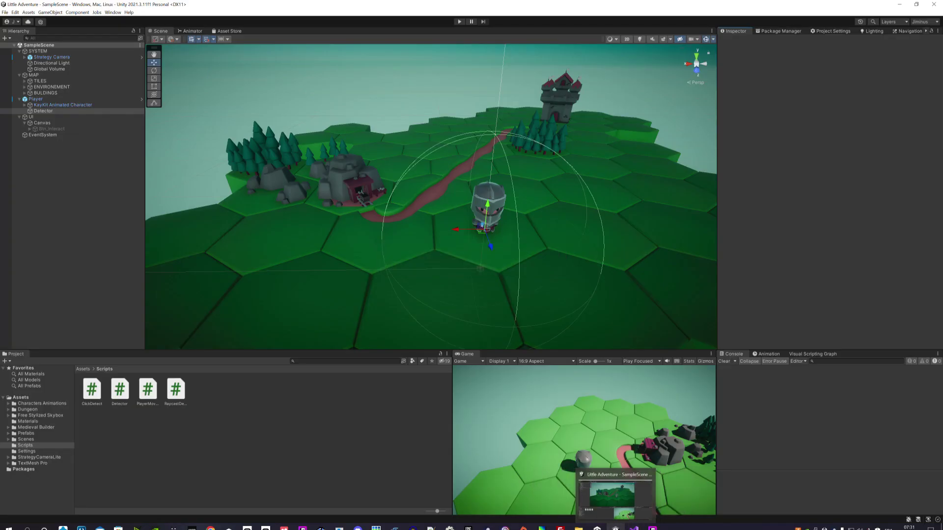
# Select Detector under Player, enter Play mode and maximize the Game view
pyautogui.click(348, 441)
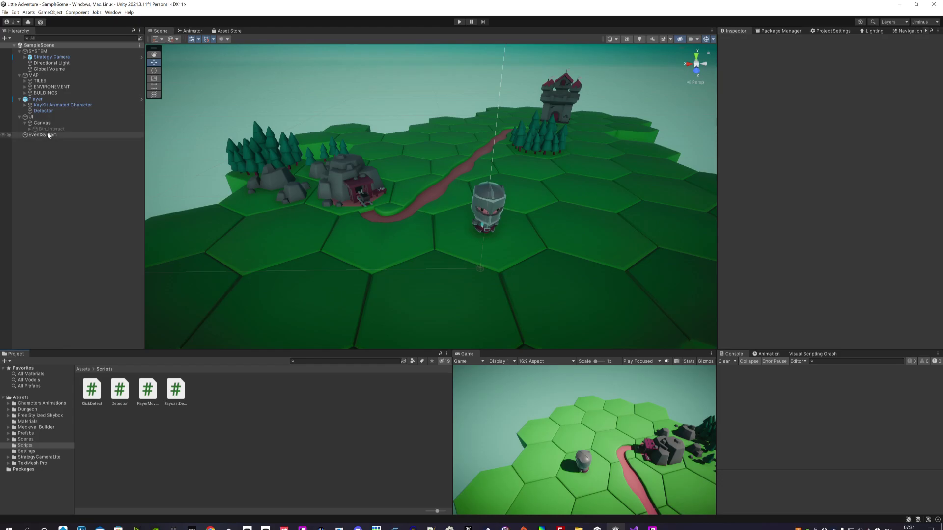
pyautogui.click(43, 111)
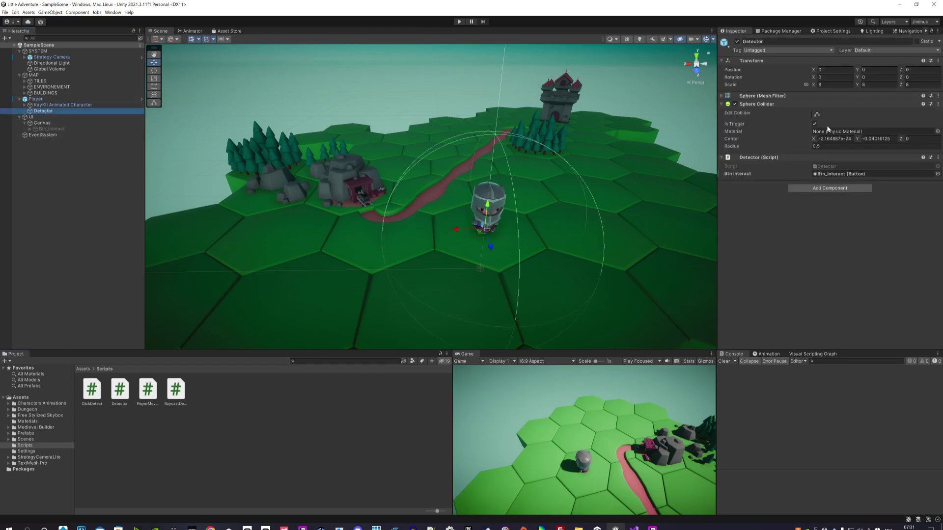
pyautogui.click(459, 22)
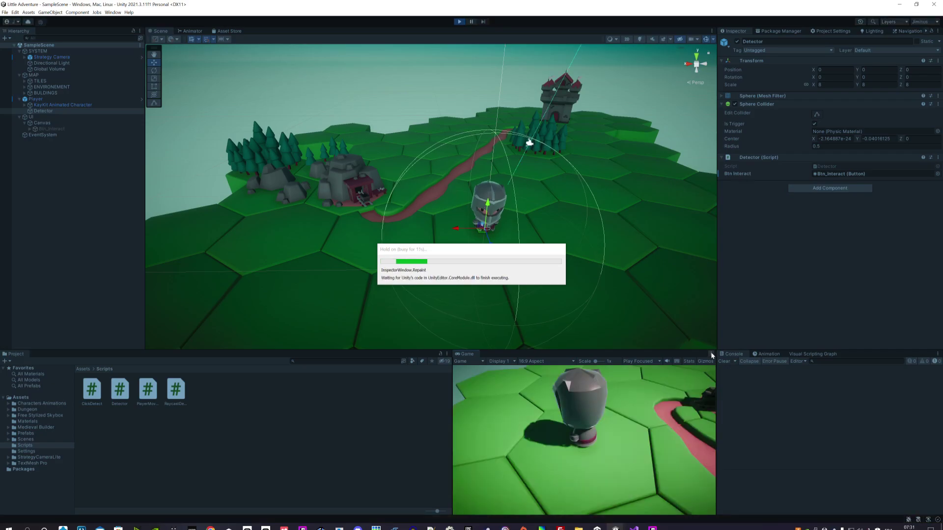
pyautogui.click(712, 355)
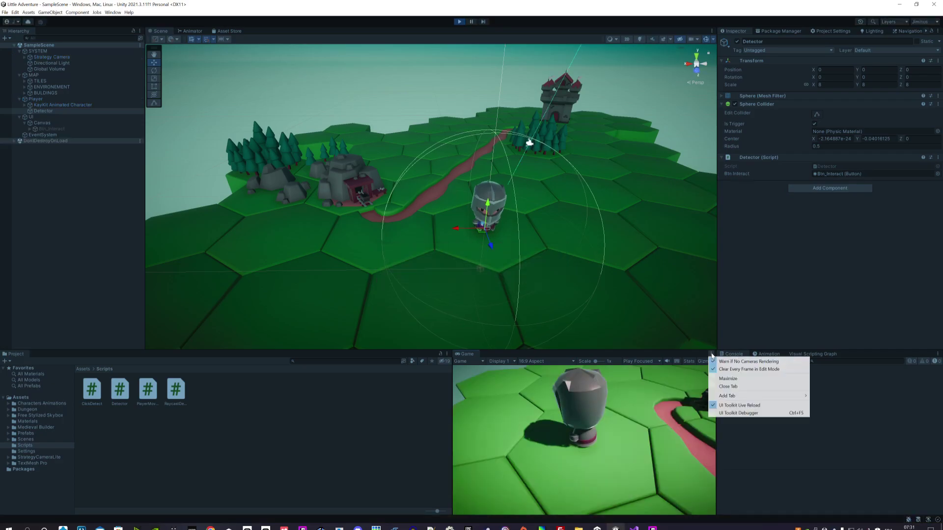
pyautogui.click(728, 378)
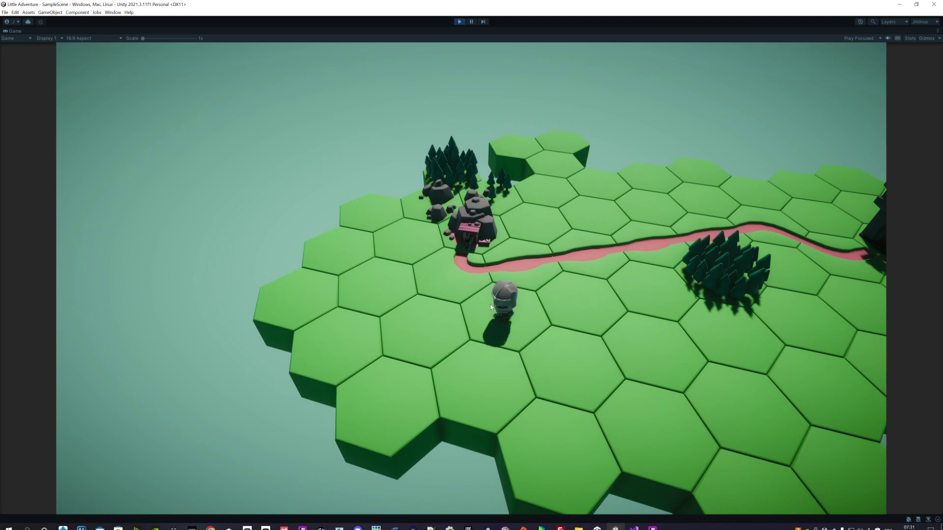
# Walk the character to the mine, away across open ground, and back beside it
pyautogui.press('q')
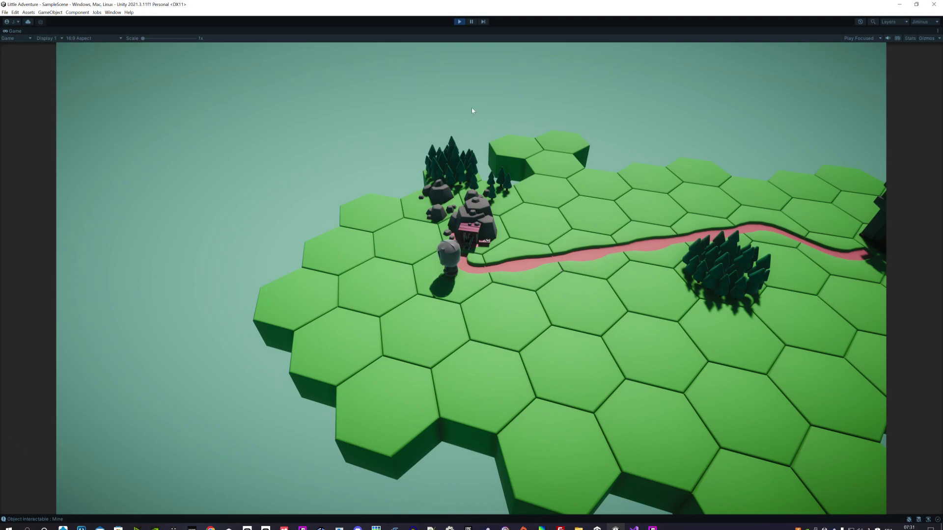
pyautogui.click(496, 334)
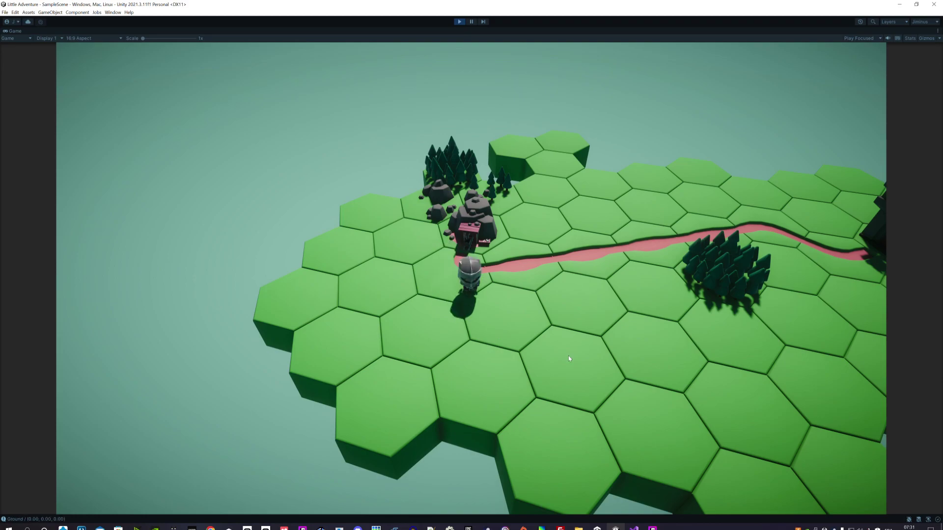
pyautogui.click(559, 405)
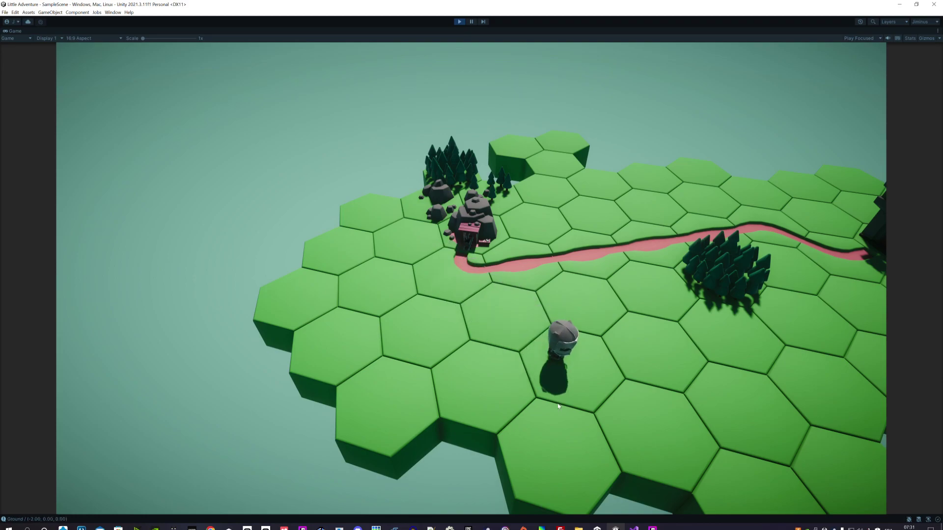
pyautogui.click(453, 279)
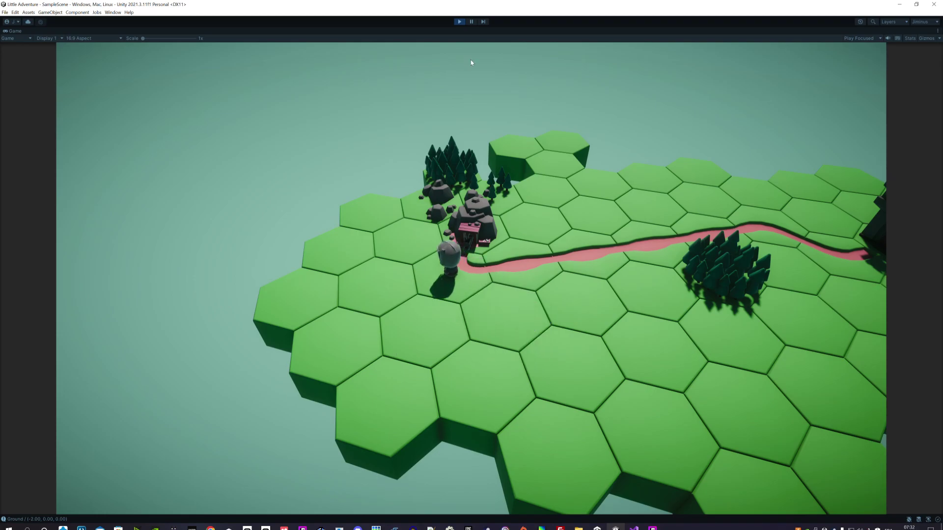
# Restore the normal editor layout, stop Play mode and return to Detector.cs
pyautogui.click(939, 30)
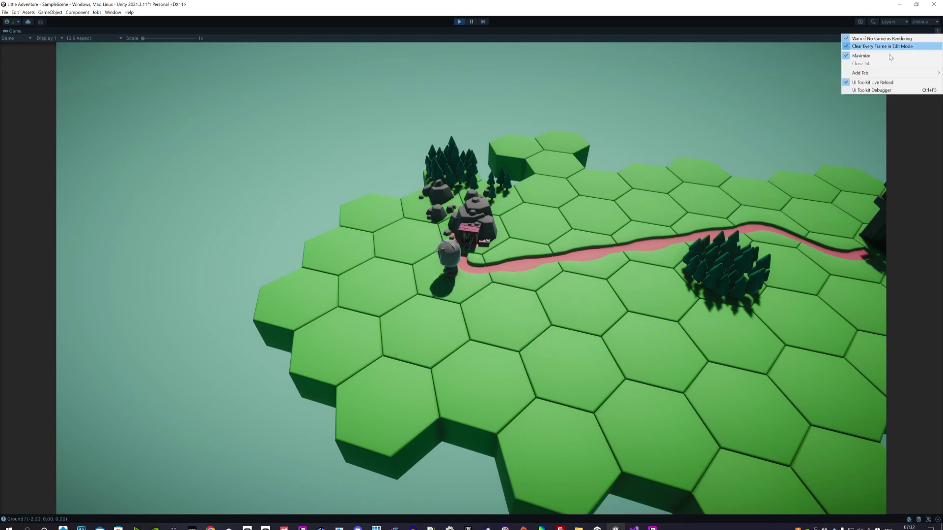
pyautogui.click(864, 57)
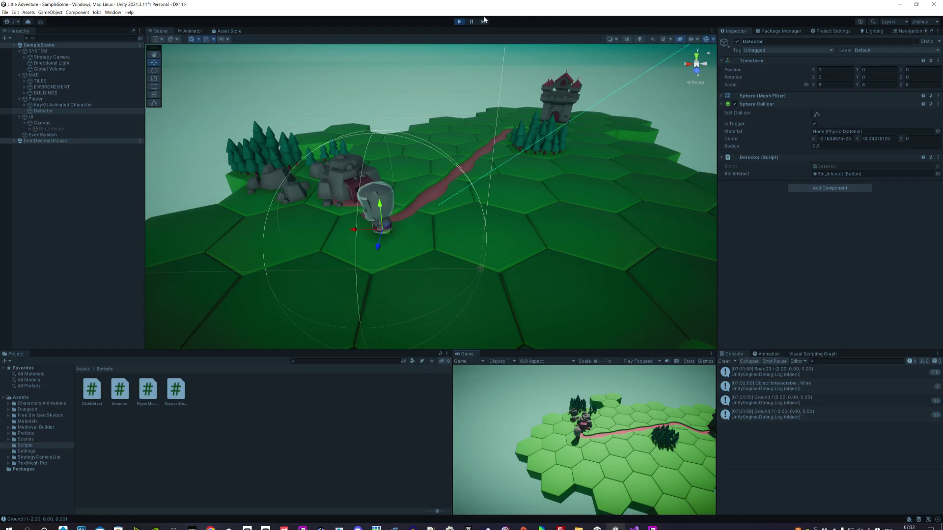
pyautogui.click(460, 22)
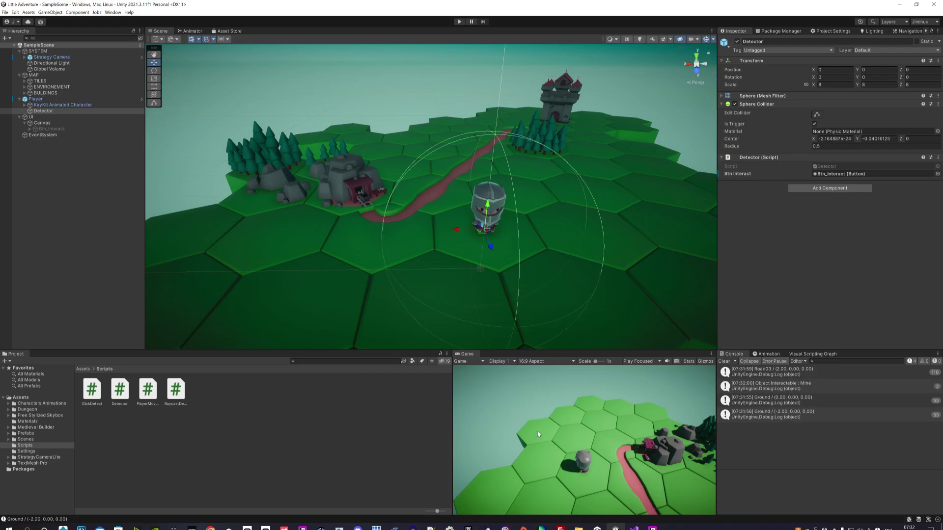
pyautogui.click(635, 528)
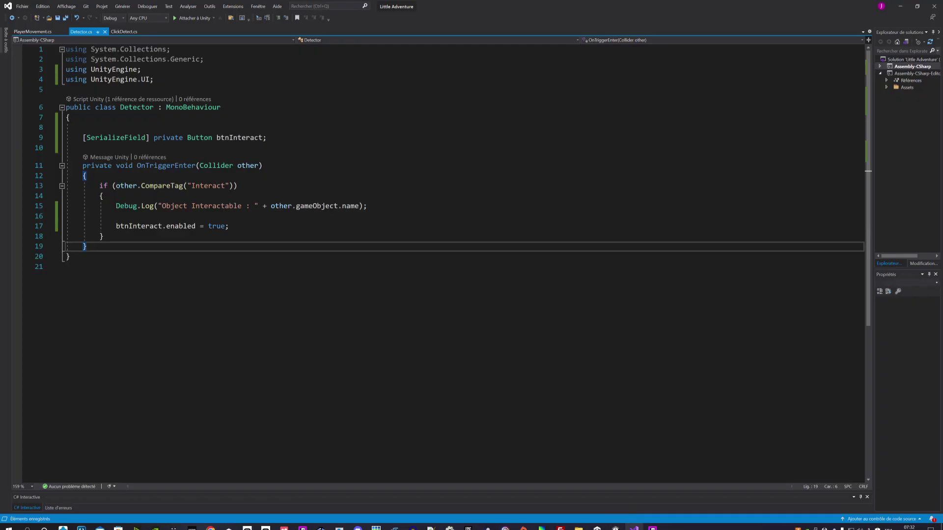
# Delete the btnInteract.enabled line and change the btnInteract field type from Button to GameObject
pyautogui.click(38, 32)
pyautogui.click(81, 32)
pyautogui.moveTo(229, 226); pyautogui.dragTo(66, 226)
pyautogui.press('Delete')
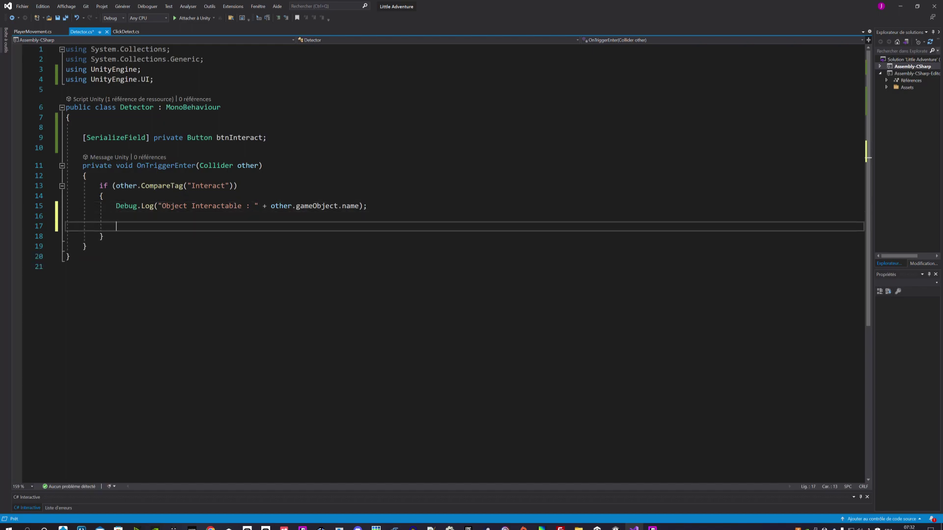
pyautogui.doubleClick(200, 137)
pyautogui.write('G')
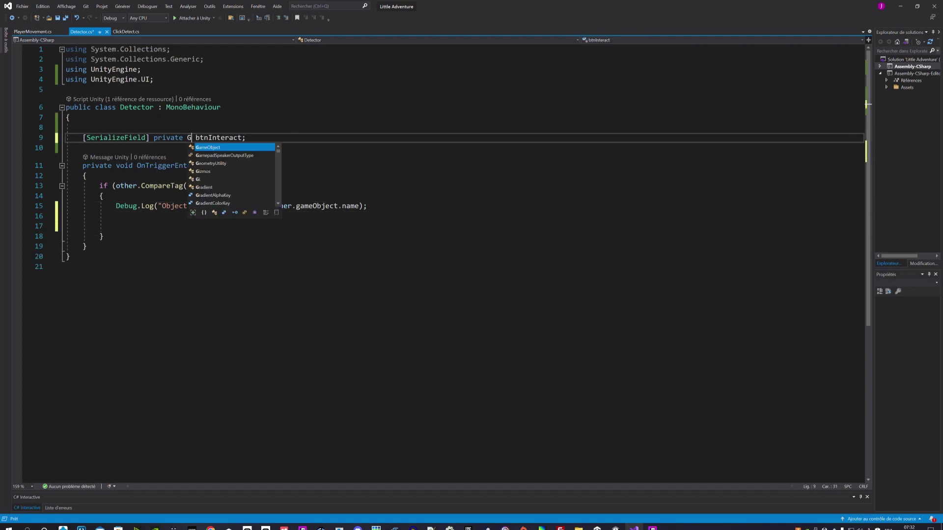
pyautogui.write('am')
pyautogui.press('Tab')
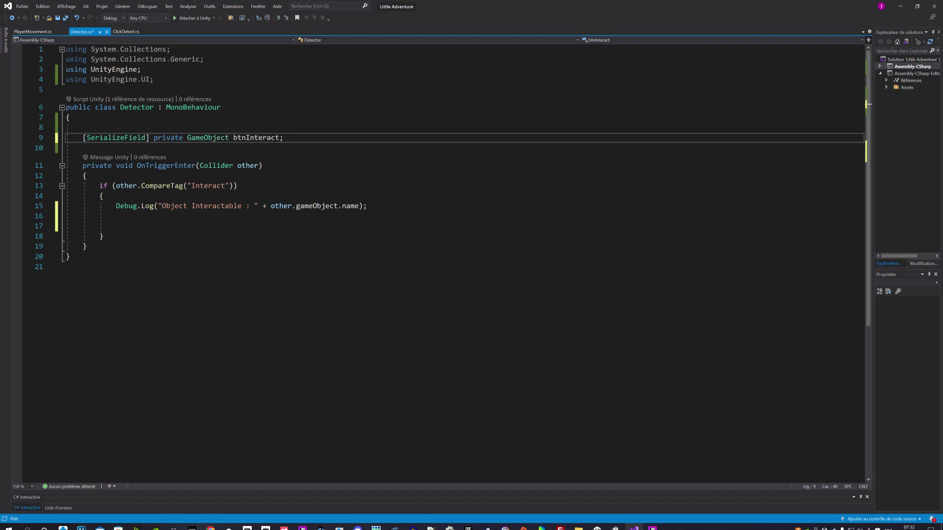
# Write 'btnInteract.SetActive(true);' in OnTriggerEnter and save Detector.cs
pyautogui.click(116, 226)
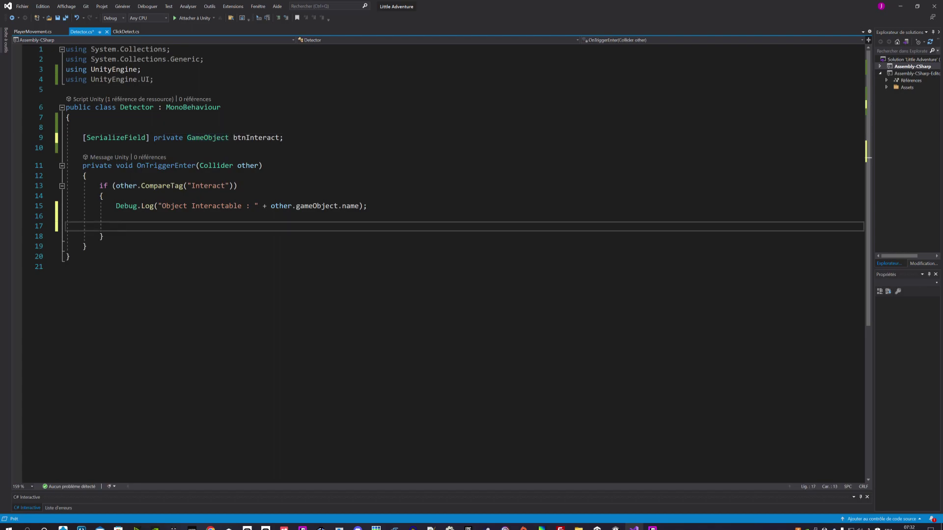
pyautogui.write('bt')
pyautogui.press('Tab')
pyautogui.write('.')
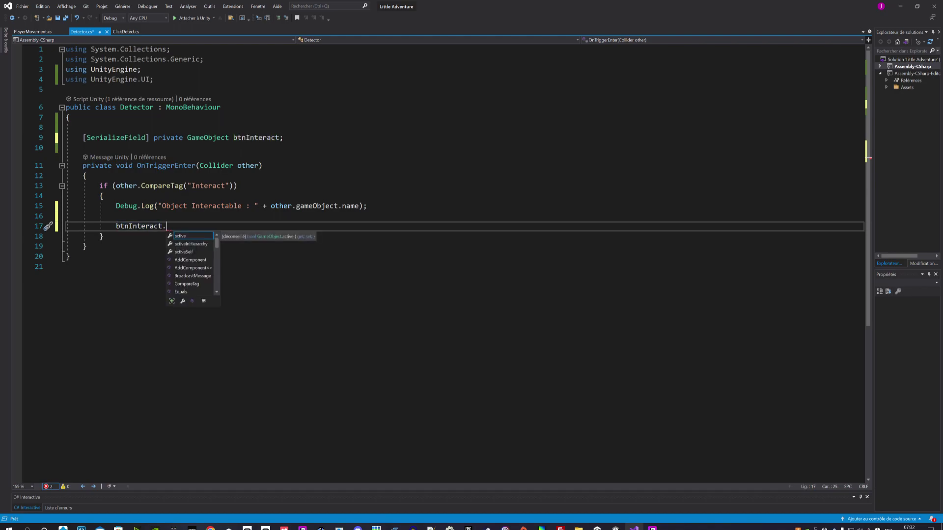
pyautogui.write('e')
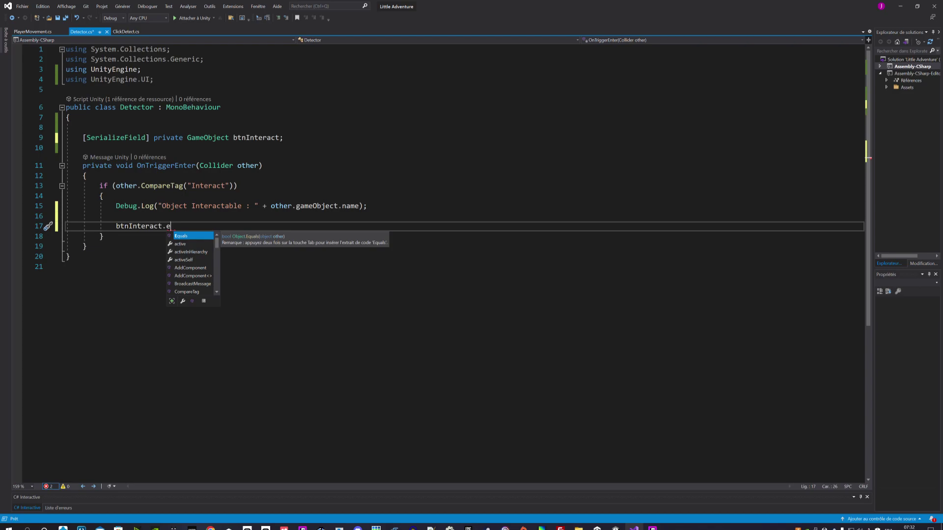
pyautogui.press('BackSpace')
pyautogui.press('Up')
pyautogui.press('Up')
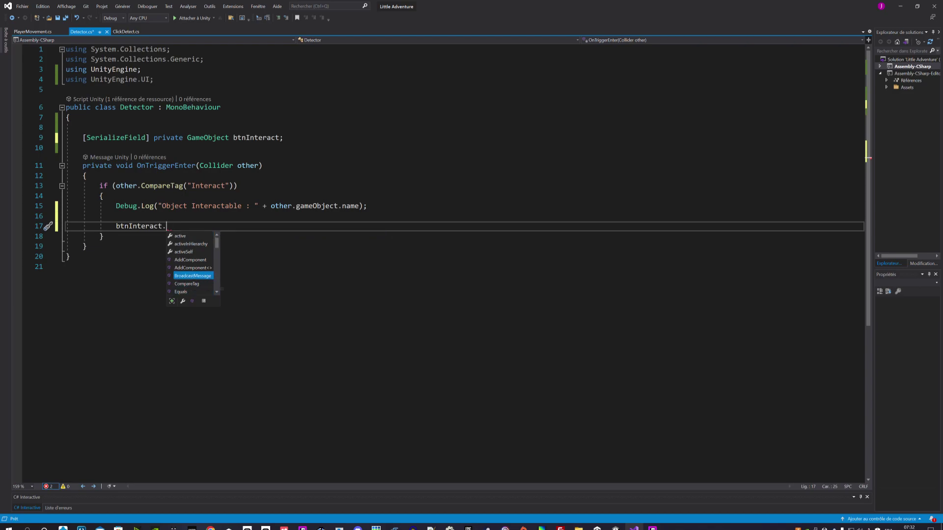
pyautogui.write('set')
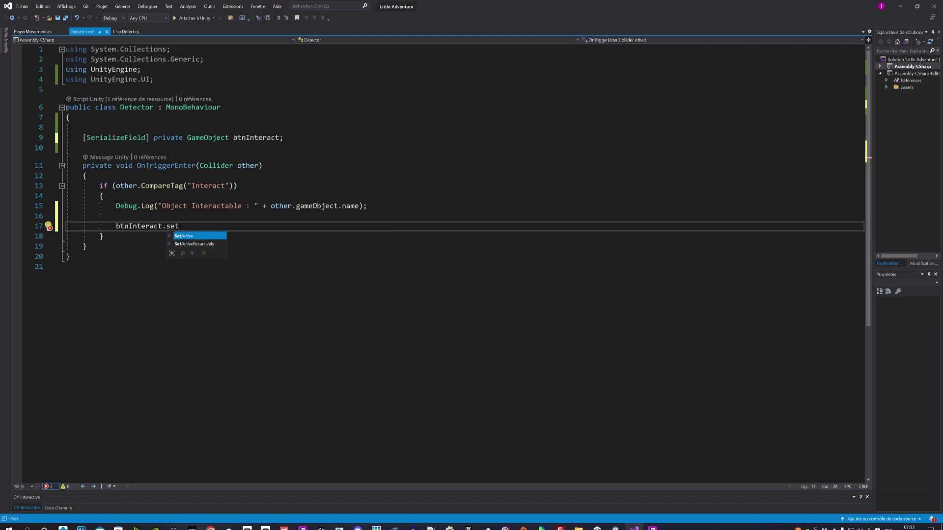
pyautogui.press('Tab')
pyautogui.write('(')
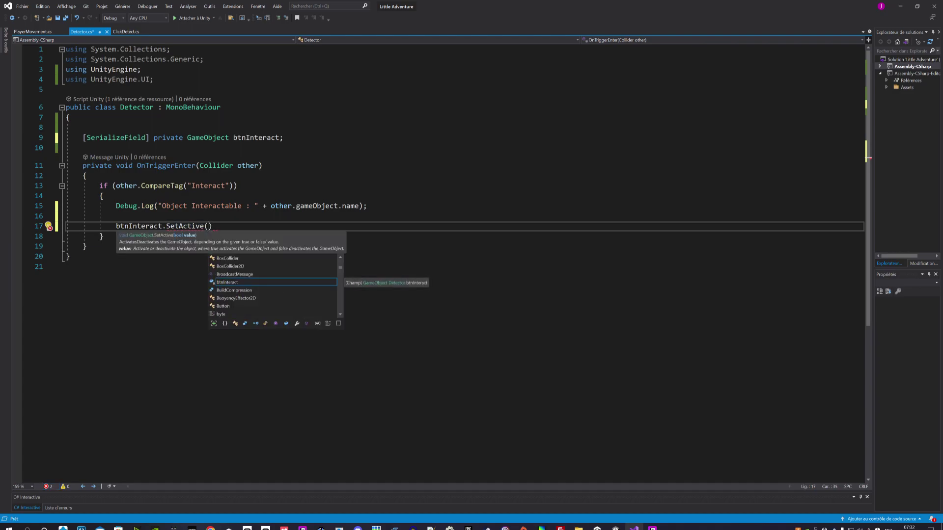
pyautogui.write('true)')
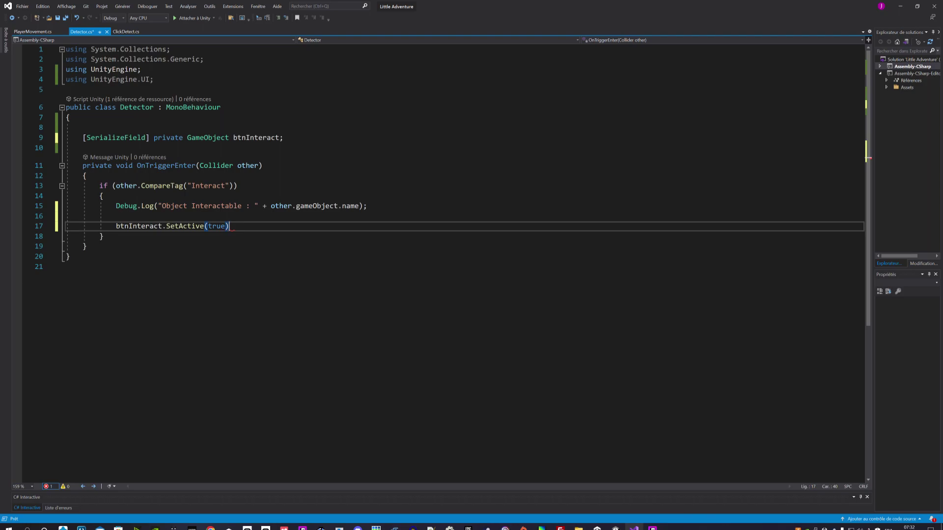
pyautogui.write(';')
pyautogui.hotkey('ctrl', 's')
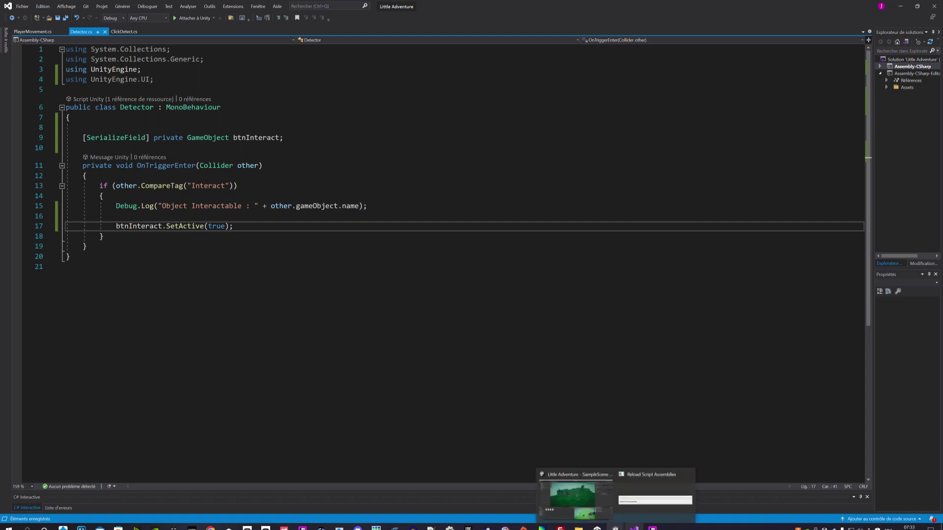
pyautogui.click(612, 528)
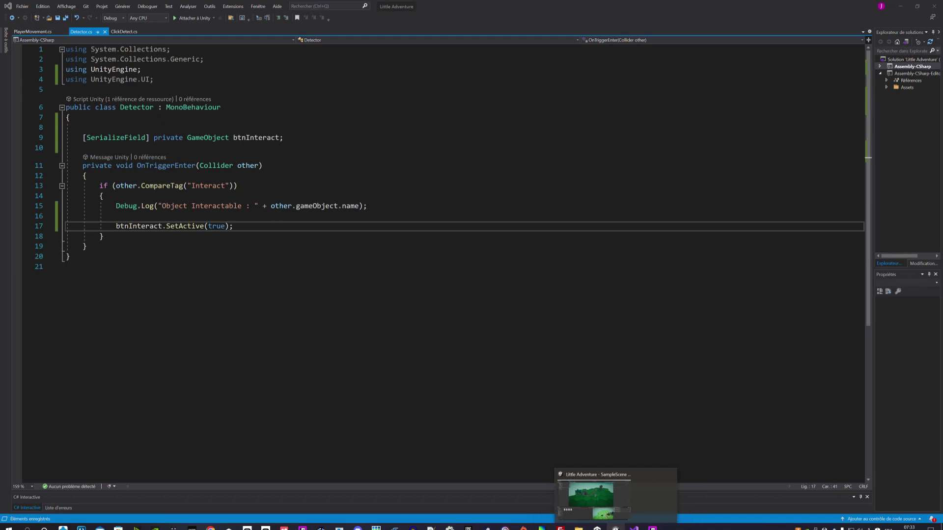
# Reassign Btn_Interact to the Detector's Btn Interact field, save the scene, and enter Play mode
pyautogui.click(615, 496)
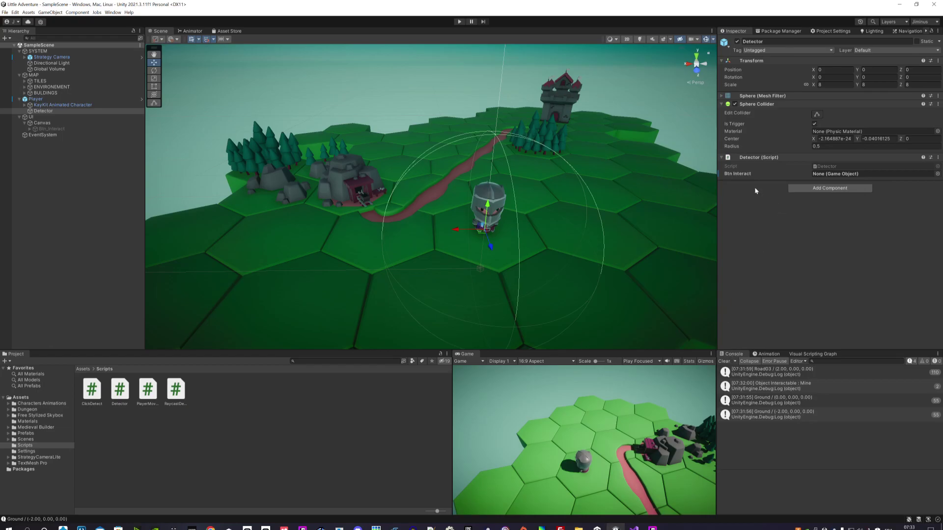
pyautogui.moveTo(52, 129)
pyautogui.mouseDown()
pyautogui.moveTo(898, 180)
pyautogui.moveTo(830, 175)
pyautogui.mouseUp()
pyautogui.click(5, 13)
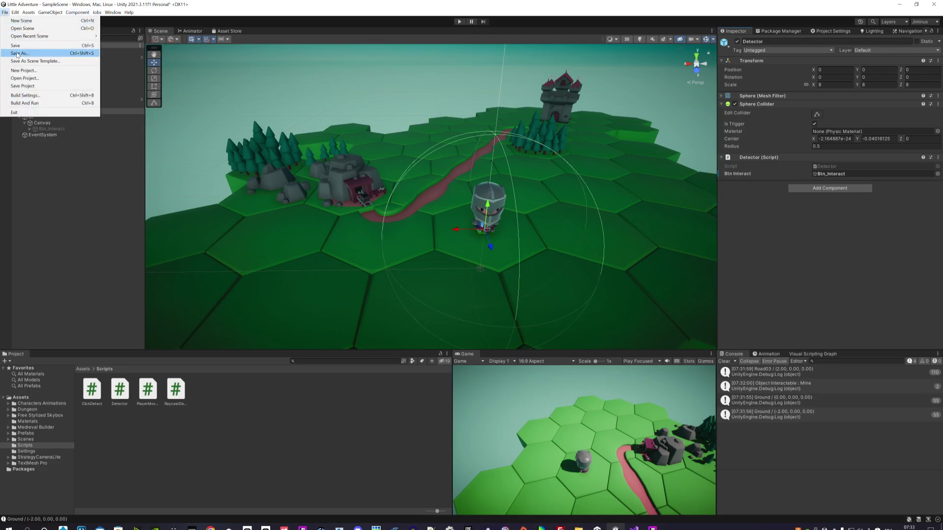
pyautogui.click(16, 45)
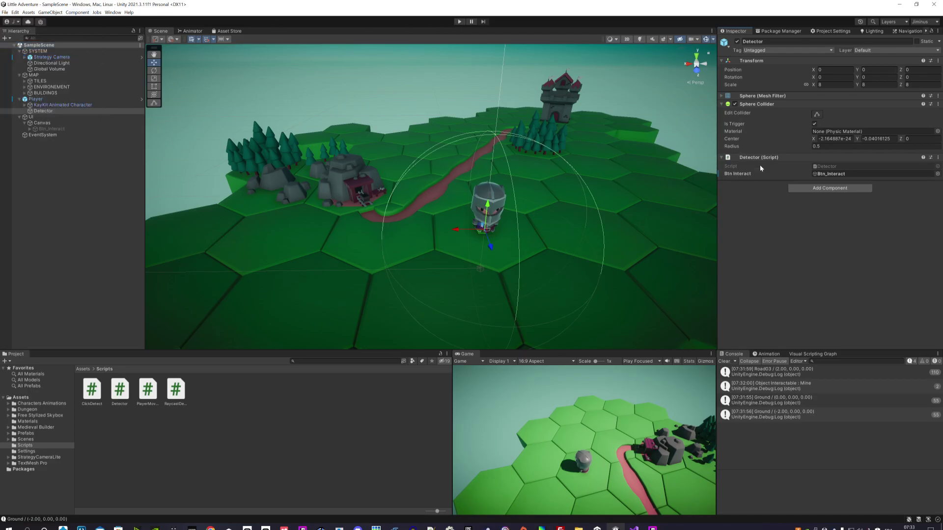
pyautogui.click(459, 22)
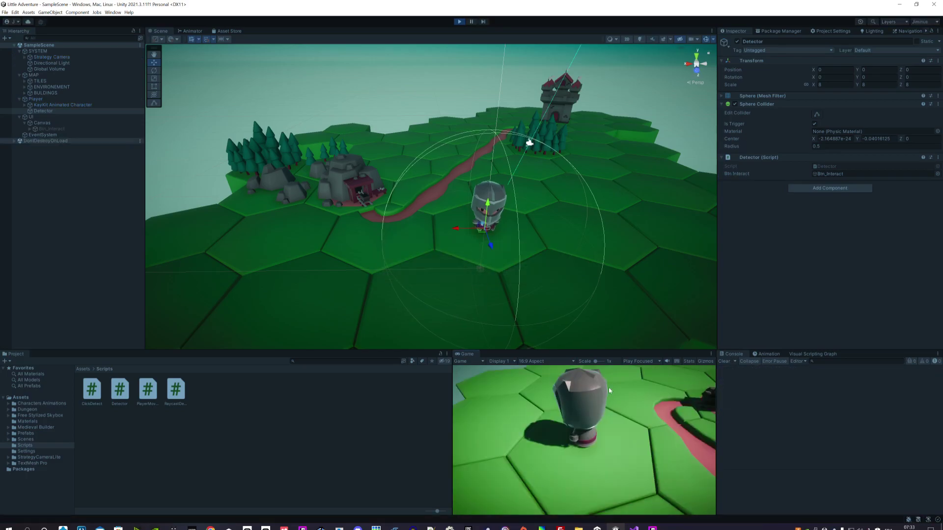
# Maximize the Game view
pyautogui.scroll(-3, 608, 388)
pyautogui.click(711, 354)
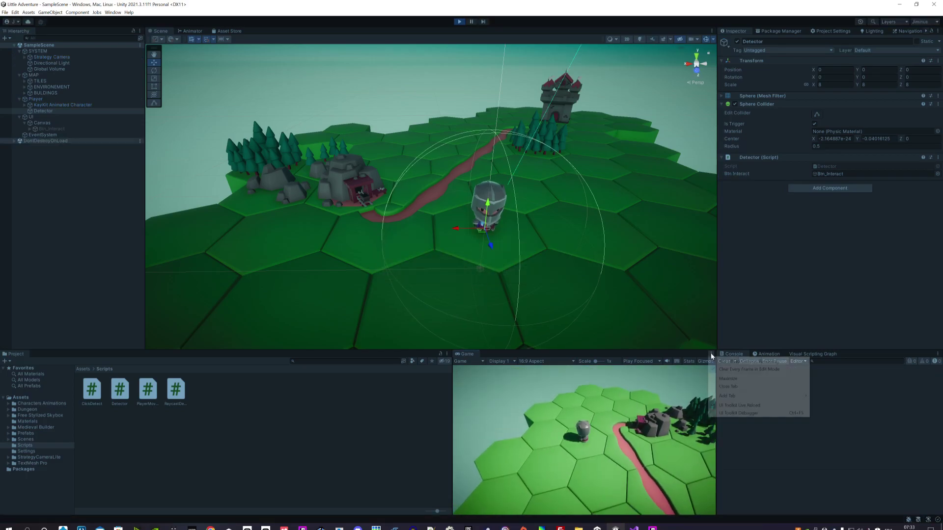
pyautogui.click(732, 378)
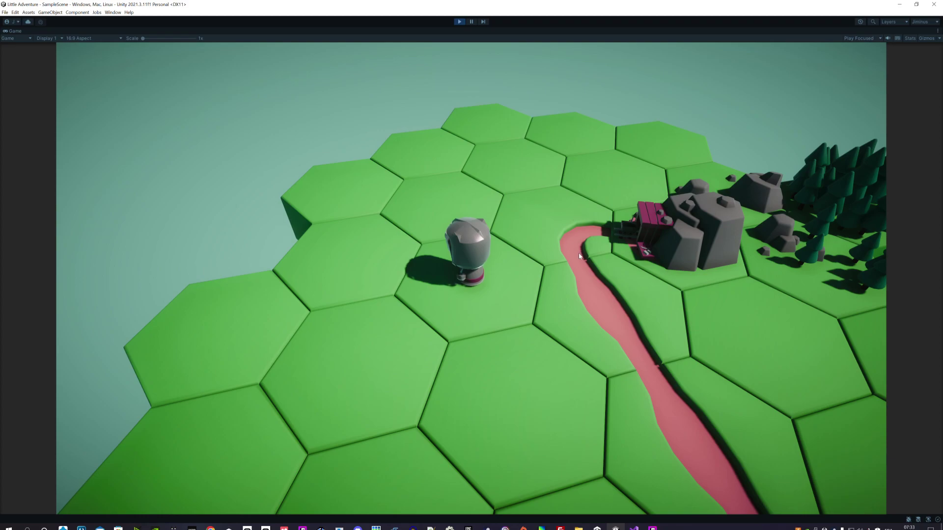
# Walk the character around the mine to check the interact button appears, then stop Play
pyautogui.click(591, 212)
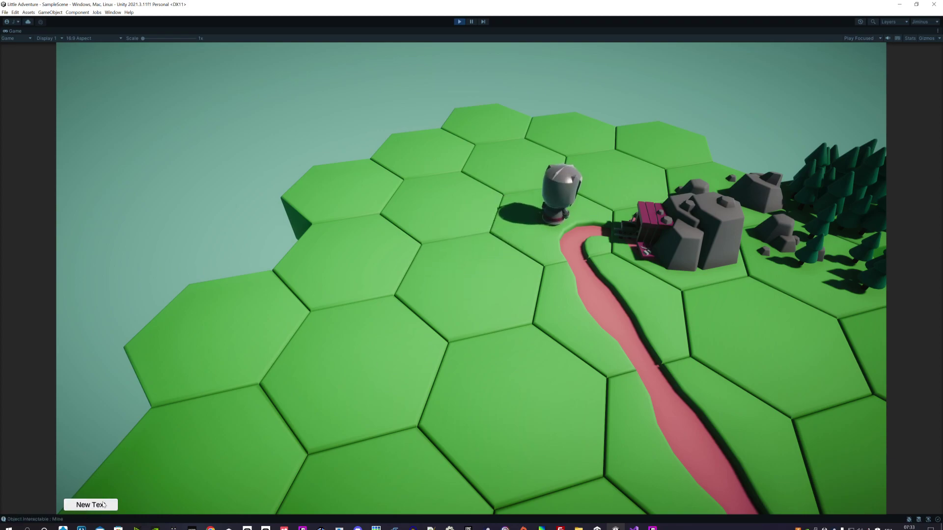
pyautogui.click(514, 396)
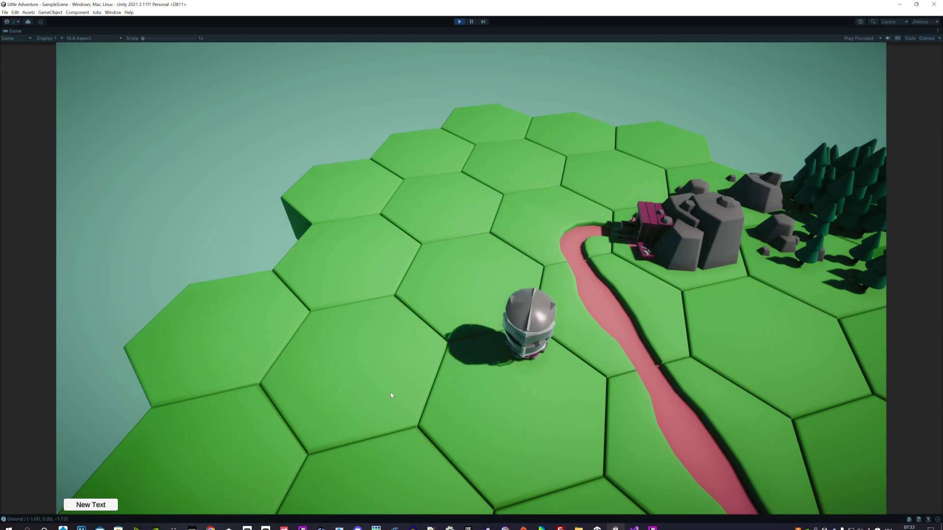
pyautogui.click(352, 367)
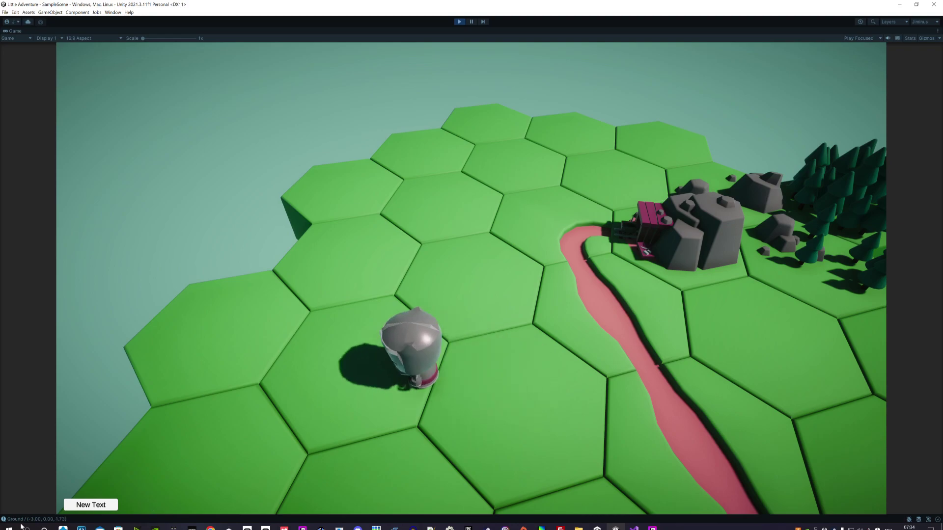
pyautogui.click(572, 414)
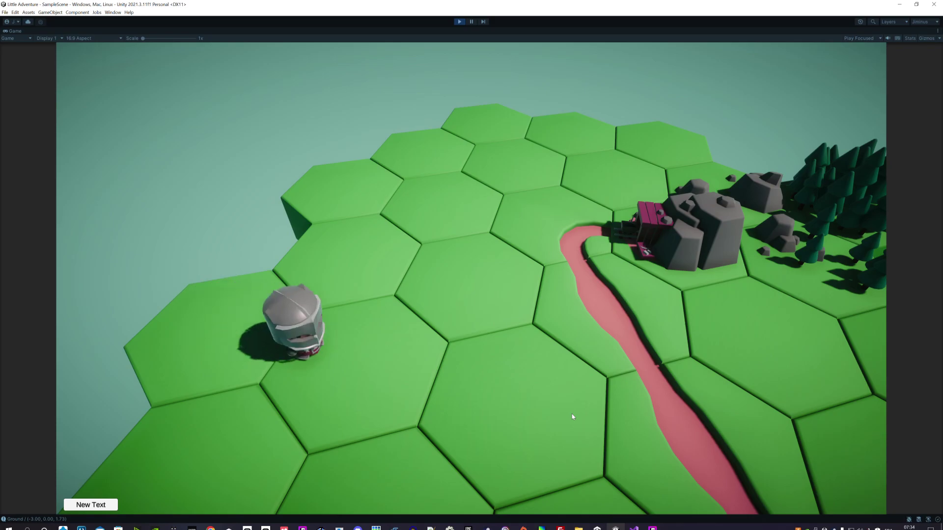
pyautogui.click(459, 23)
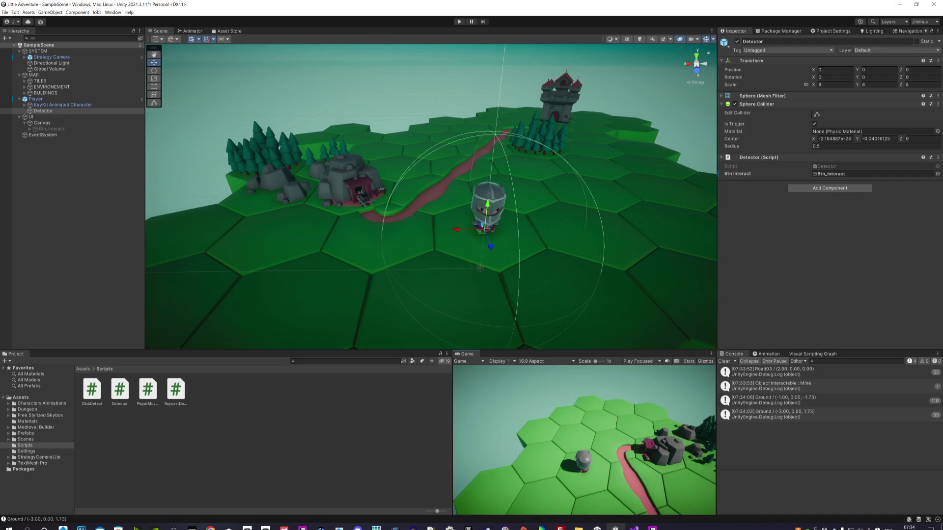
pyautogui.hotkey('alt', 'Tab')
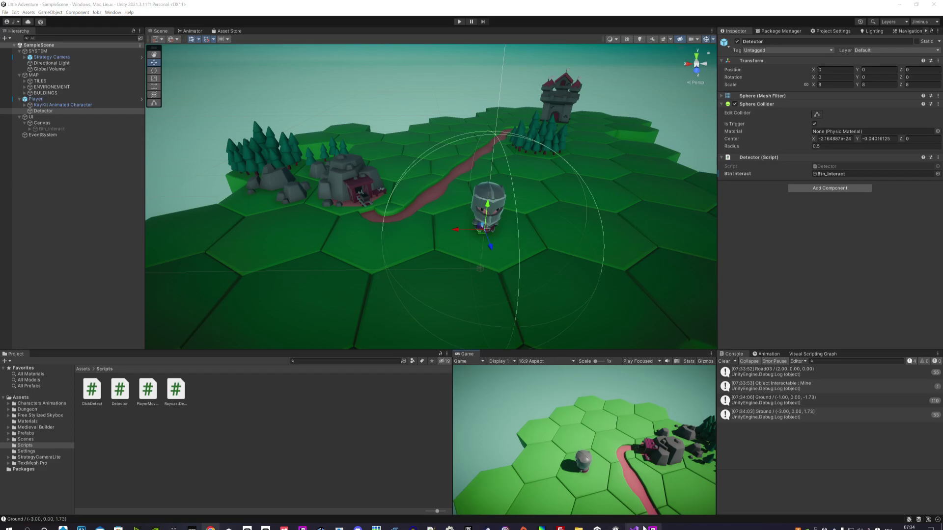
# Insert an OnTriggerExit(Collider other) method after OnTriggerEnter using IntelliSense
pyautogui.moveTo(635, 529)
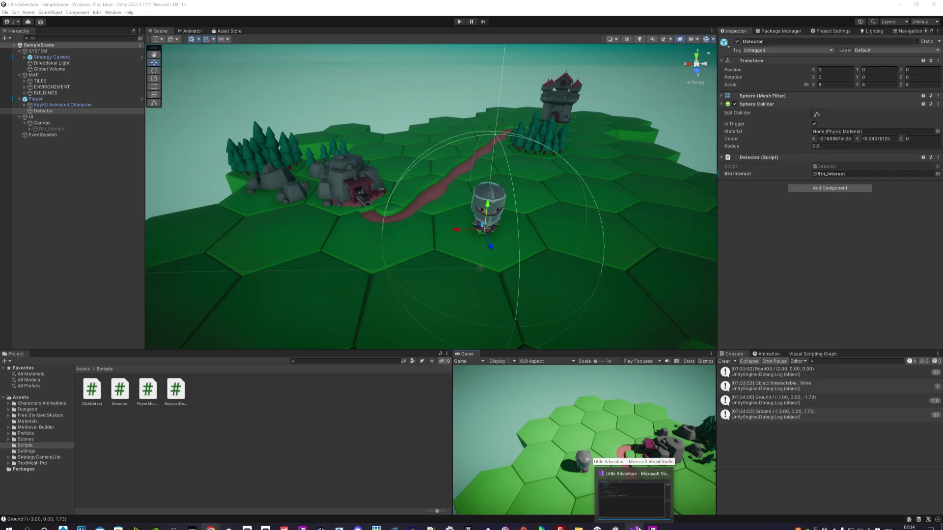
pyautogui.click(633, 496)
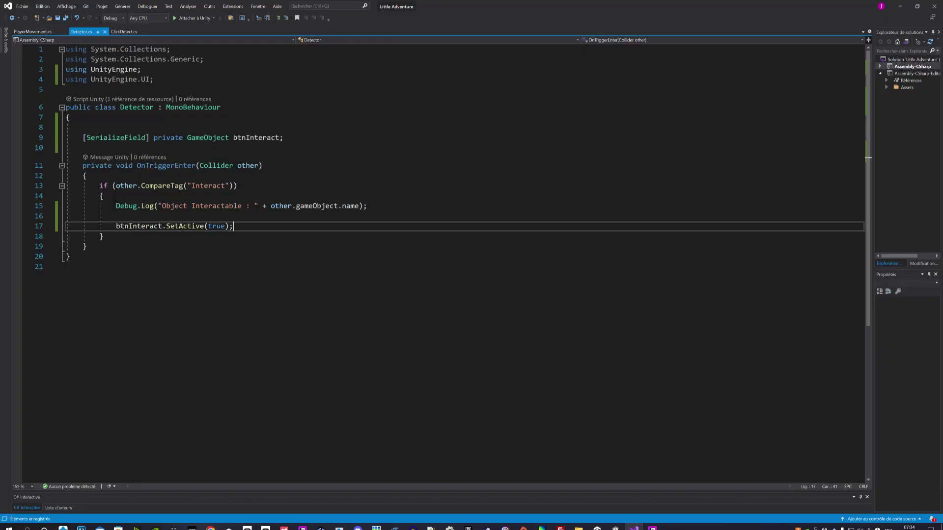
pyautogui.click(86, 246)
pyautogui.press('Return')
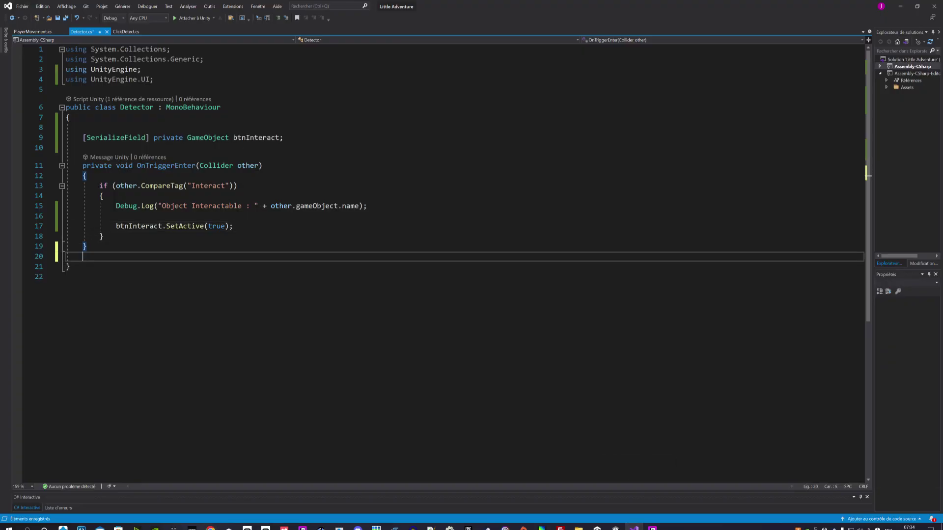
pyautogui.press('Return')
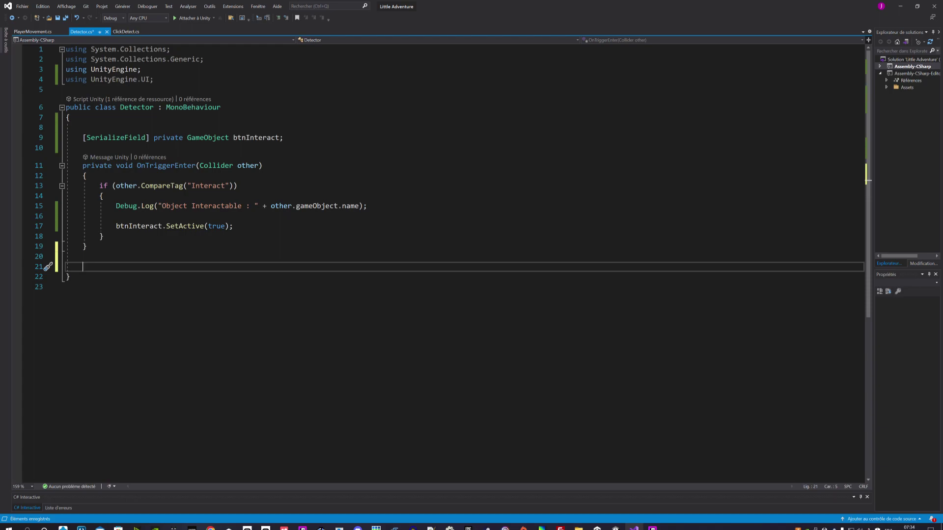
pyautogui.write('ont')
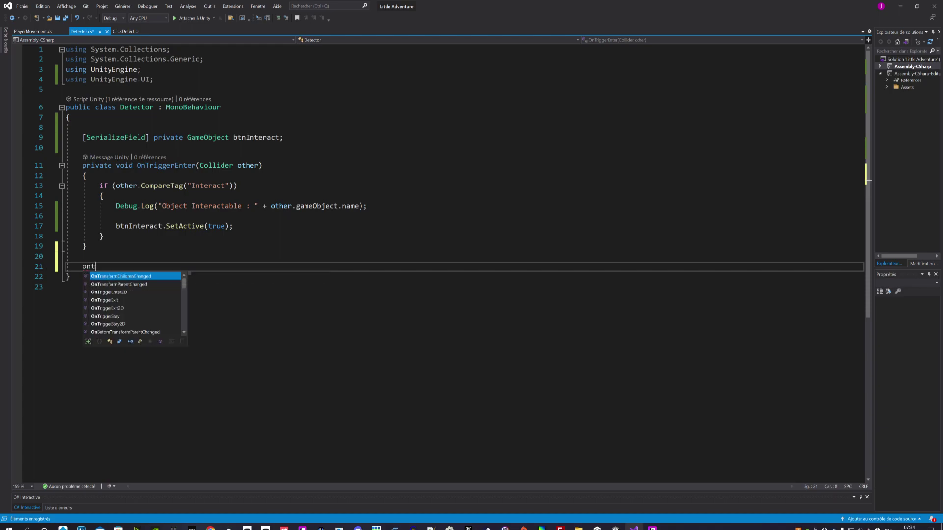
pyautogui.write('r')
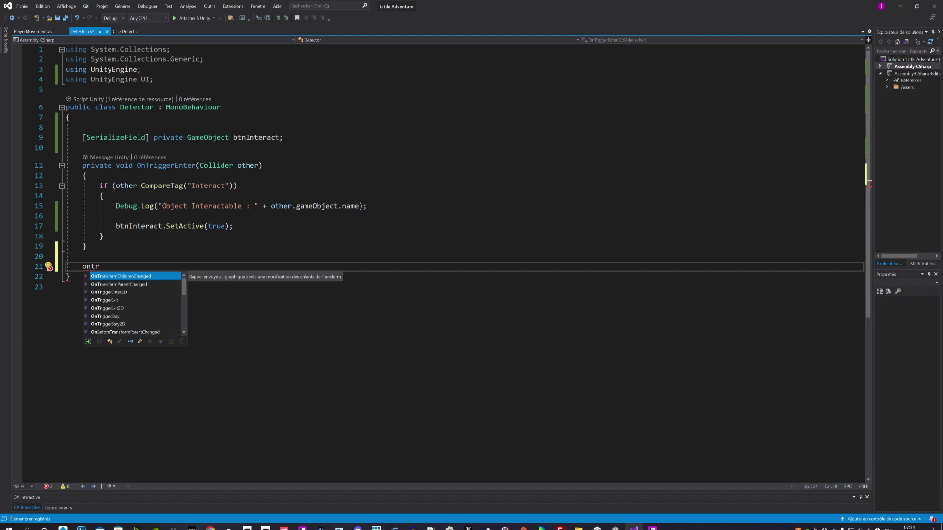
pyautogui.press('Down')
pyautogui.press('Down')
pyautogui.press('Down')
pyautogui.press('Tab')
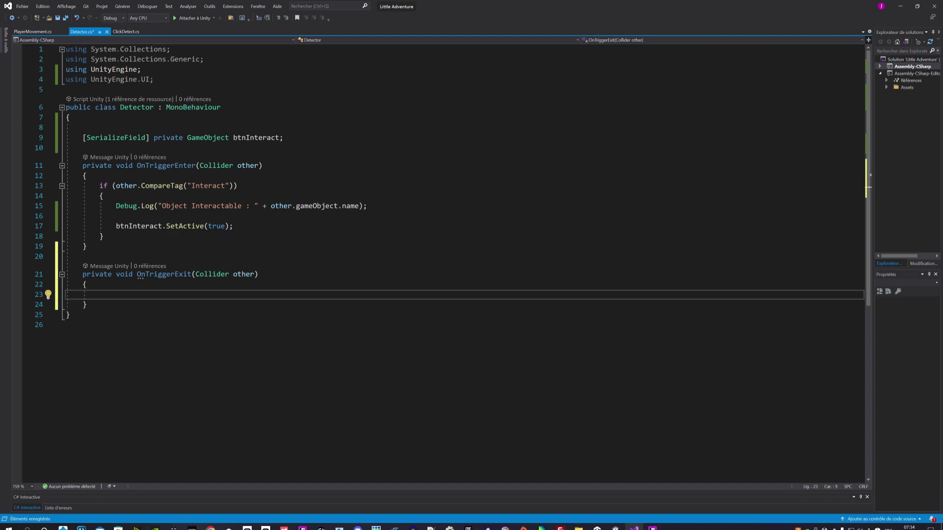
# Copy the Interact tag-check block into OnTriggerExit and remove its Debug.Log line
pyautogui.moveTo(103, 236); pyautogui.dragTo(99, 186)
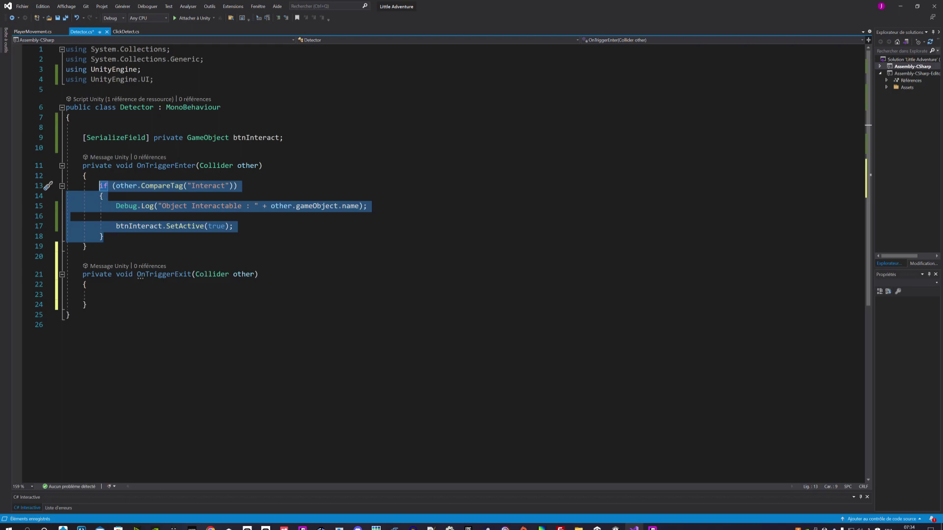
pyautogui.hotkey('ctrl', 'c')
pyautogui.click(99, 294)
pyautogui.hotkey('ctrl', 'v')
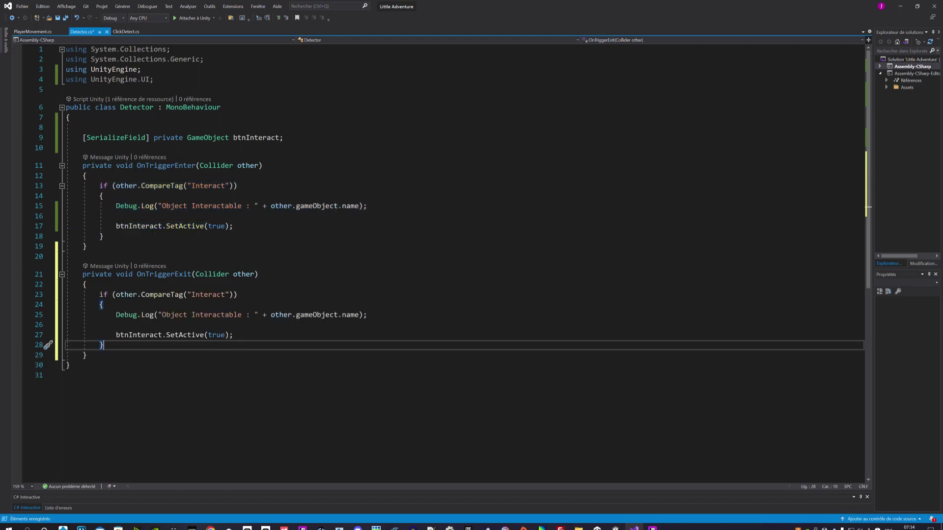
pyautogui.moveTo(368, 315); pyautogui.dragTo(241, 295)
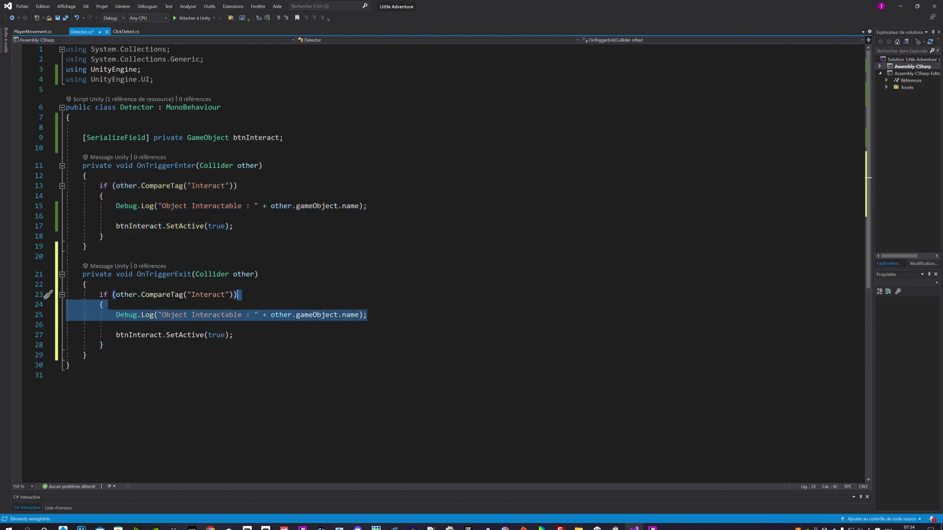
pyautogui.click(241, 295)
pyautogui.moveTo(367, 314); pyautogui.dragTo(104, 305)
pyautogui.press('BackSpace')
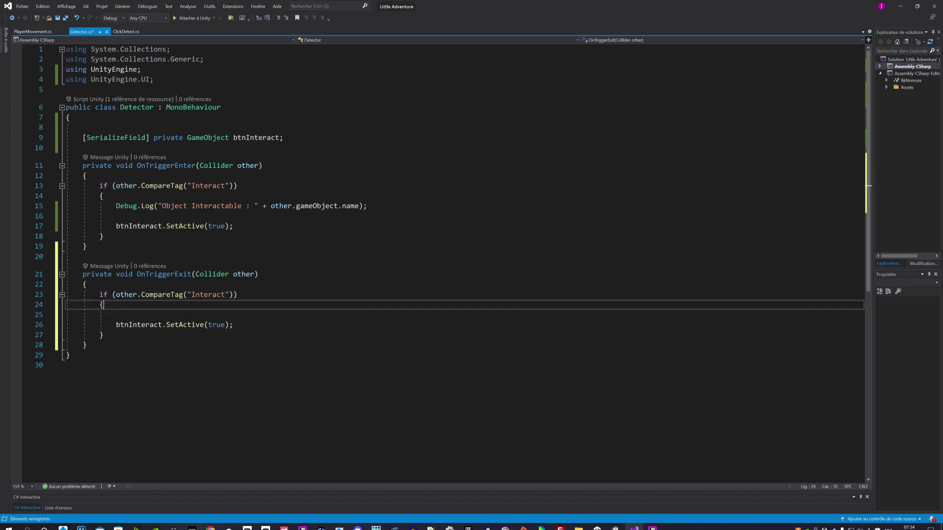
pyautogui.press('Down')
pyautogui.hotkey('shift', 'Up')
pyautogui.press('BackSpace')
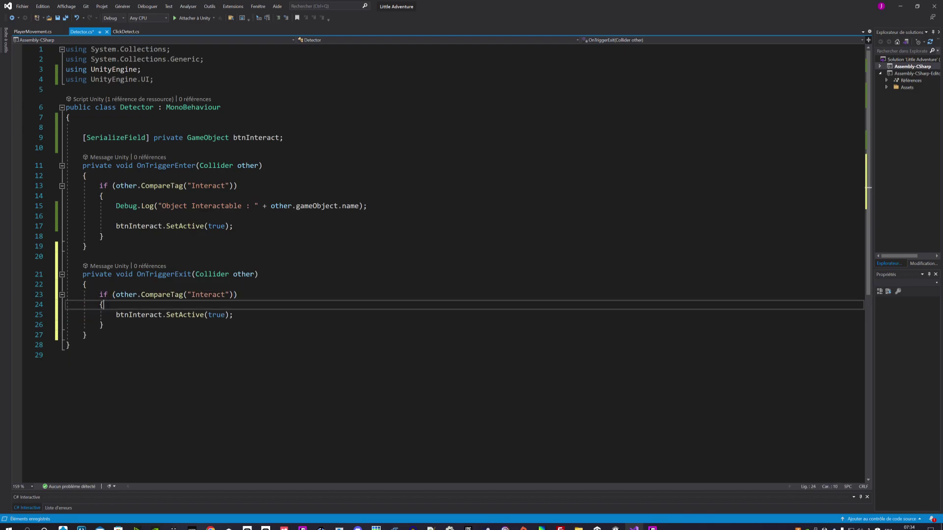
pyautogui.press('Down')
pyautogui.press('Down')
# Change the exit block to SetActive(false), save the script, and return to Unity
pyautogui.doubleClick(216, 315)
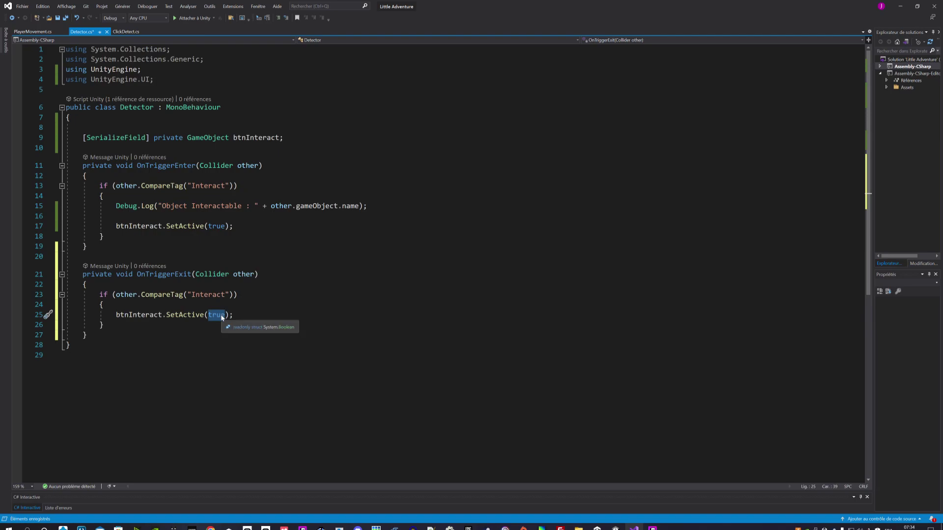
pyautogui.write('fa')
pyautogui.press('Tab')
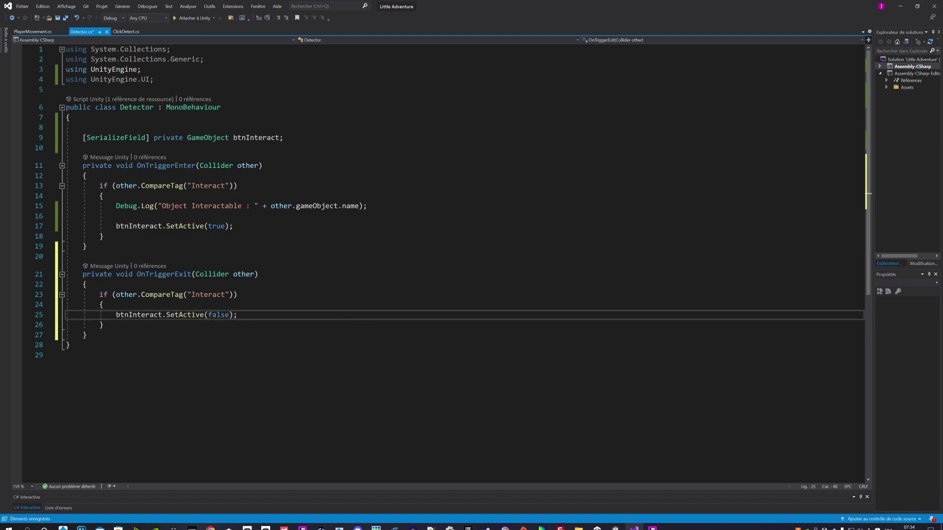
pyautogui.click(237, 315)
pyautogui.click(182, 274)
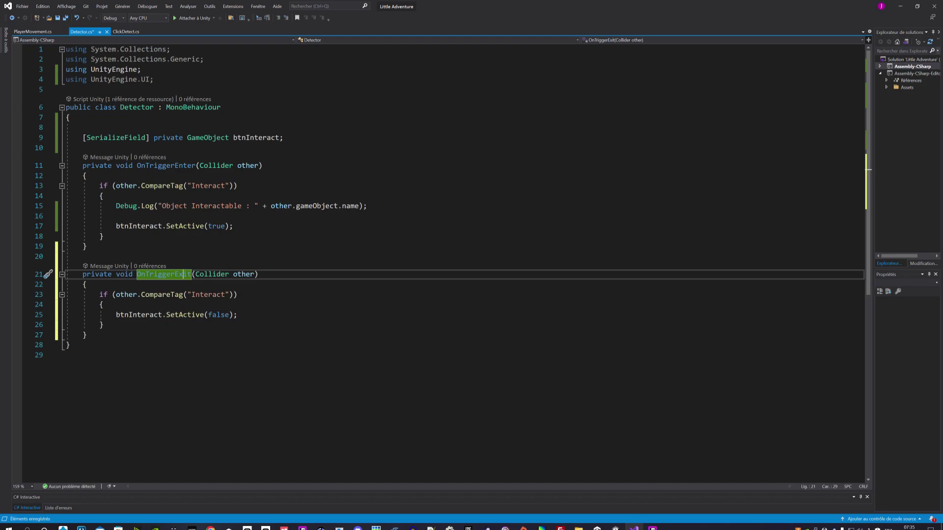
pyautogui.click(208, 295)
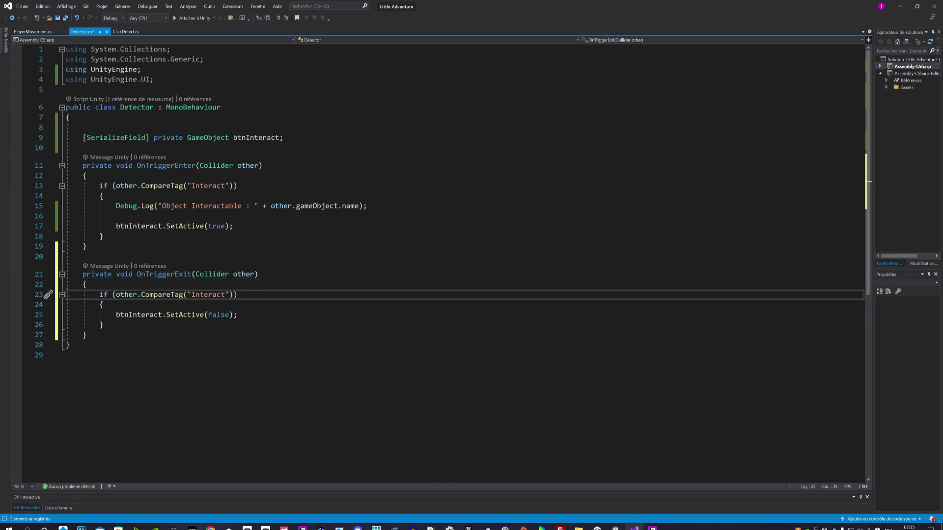
pyautogui.click(63, 18)
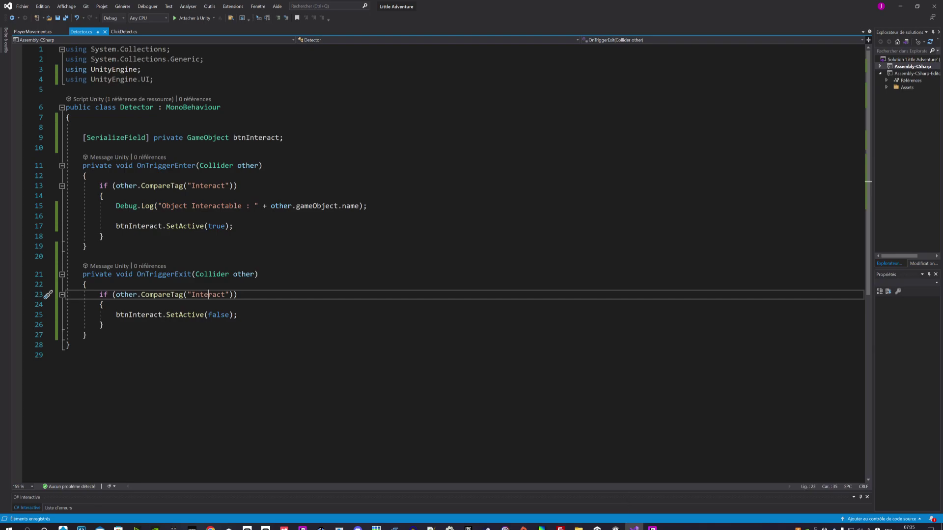
pyautogui.click(614, 527)
pyautogui.hotkey('alt', 'Tab')
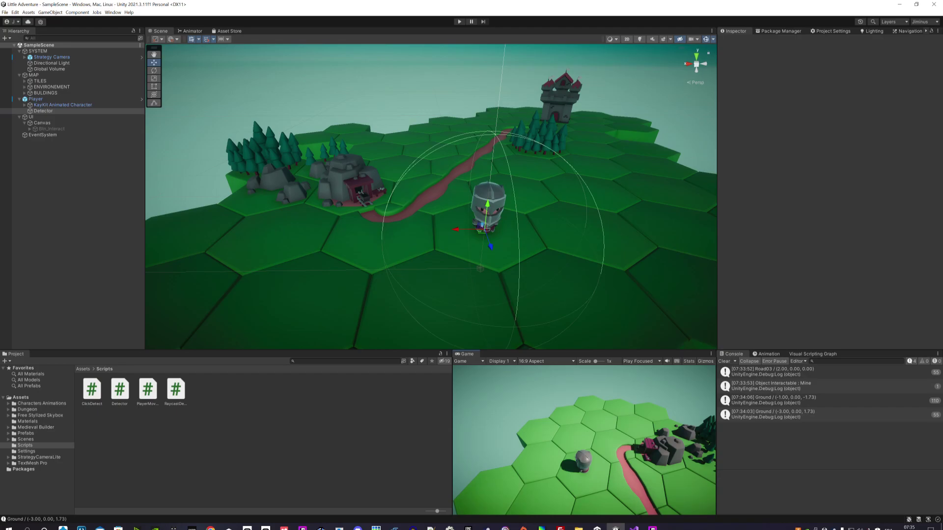
# Clear the Console, enter Play mode and maximize the Game view
pyautogui.click(724, 361)
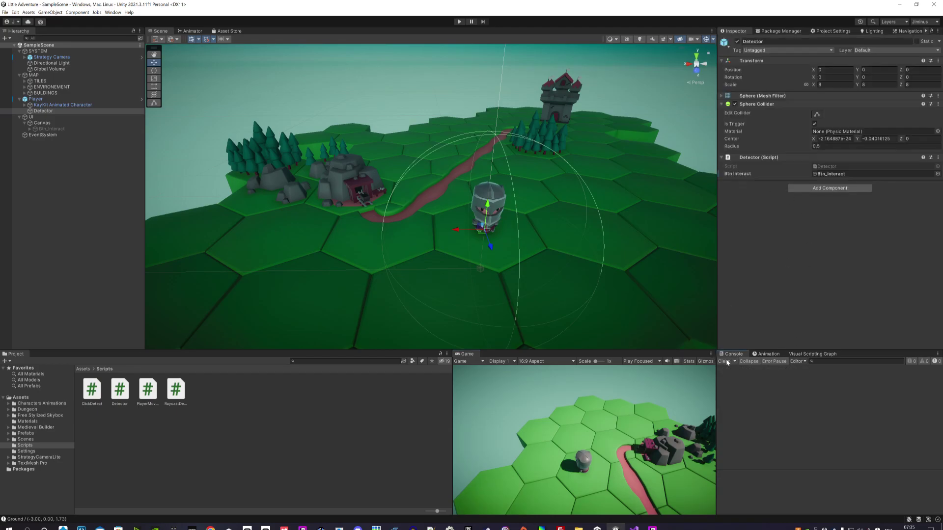
pyautogui.click(460, 22)
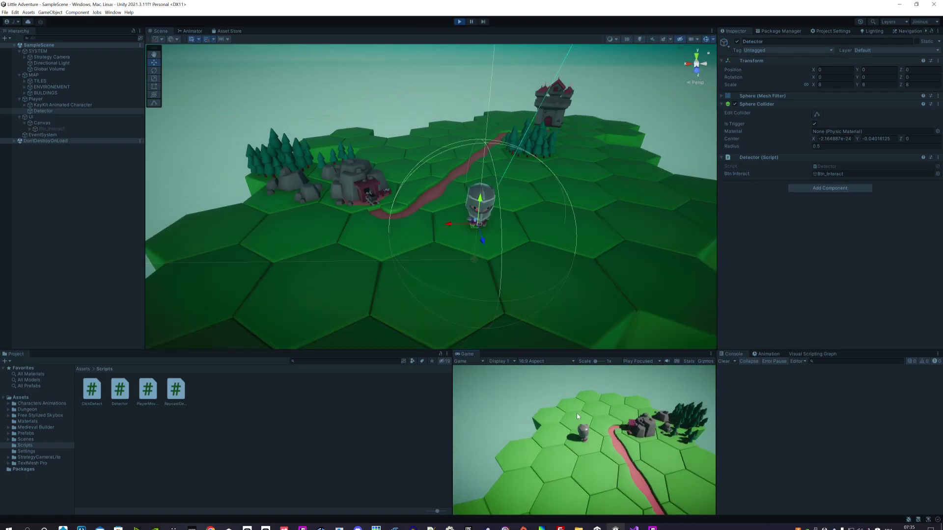
pyautogui.click(710, 354)
pyautogui.click(732, 398)
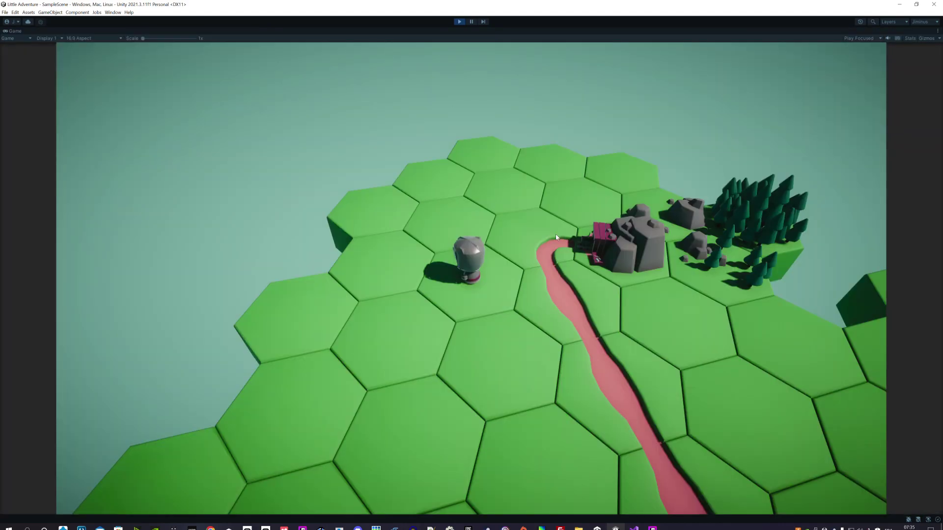
# Walk the knight to and away from the mine and castle, stop Play, and clear the Console
pyautogui.click(573, 312)
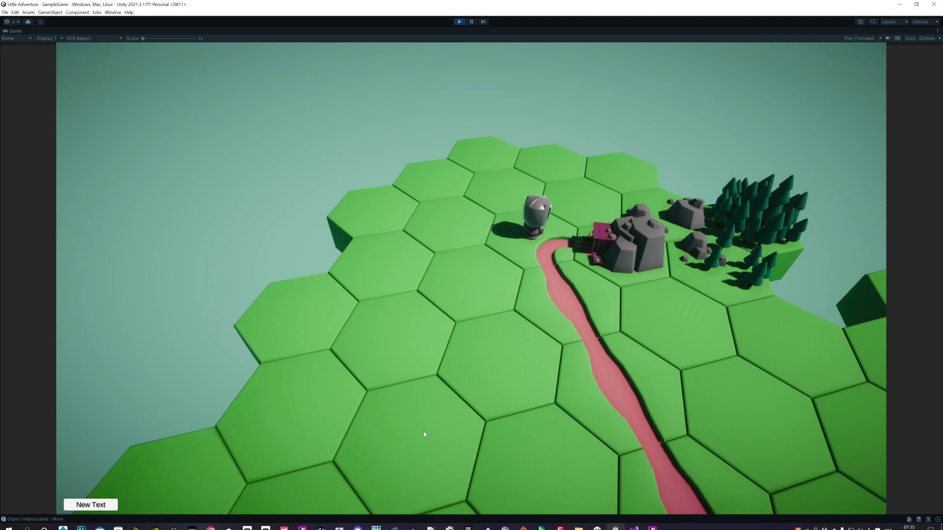
pyautogui.click(276, 441)
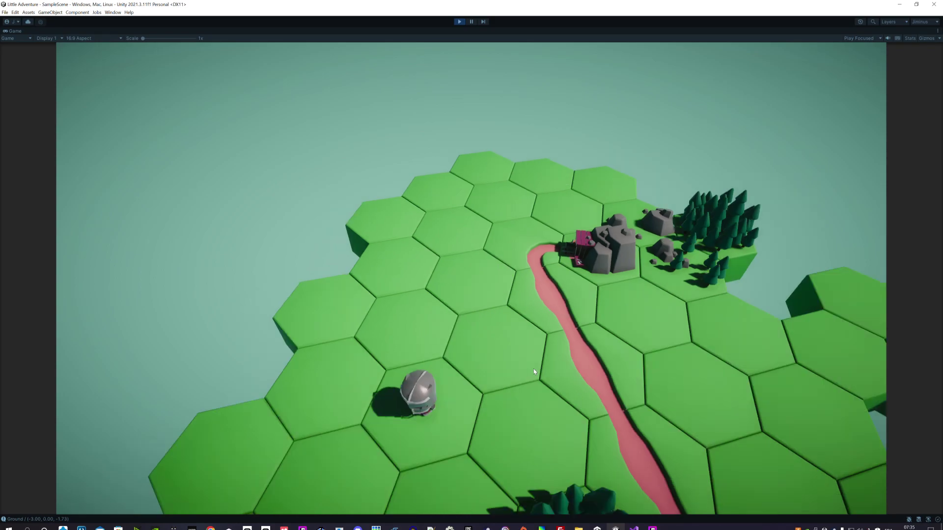
pyautogui.click(580, 436)
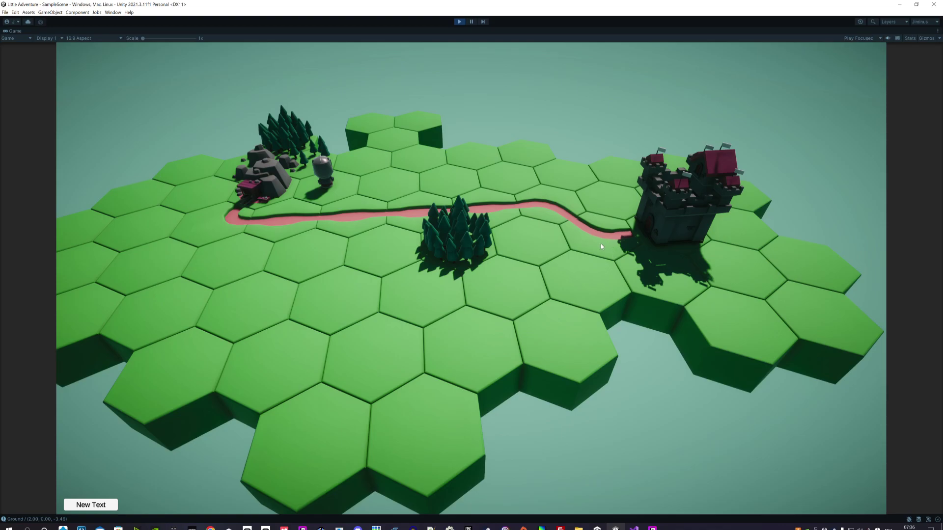
pyautogui.click(604, 253)
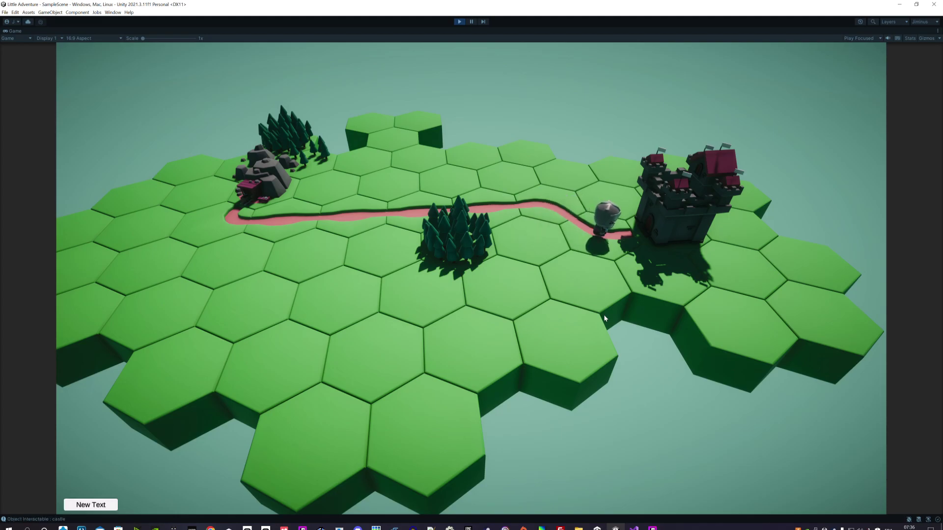
pyautogui.click(492, 293)
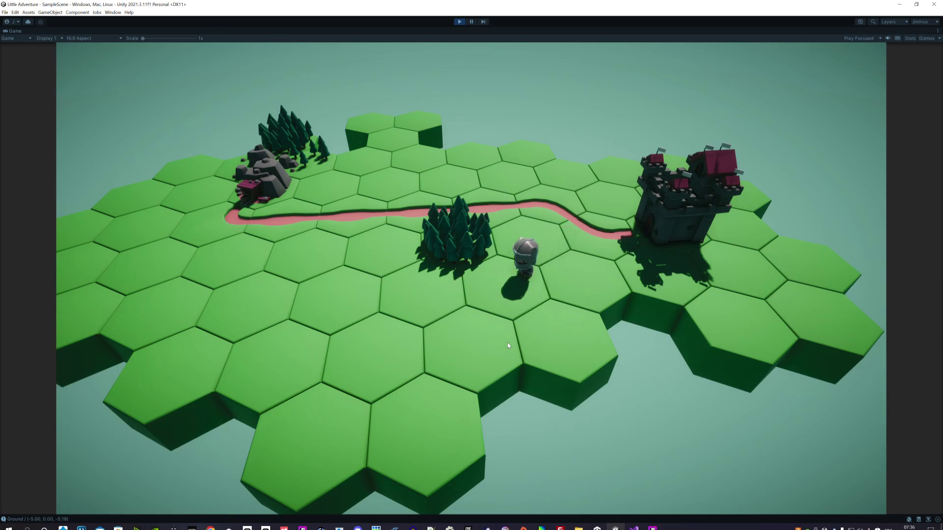
pyautogui.click(459, 22)
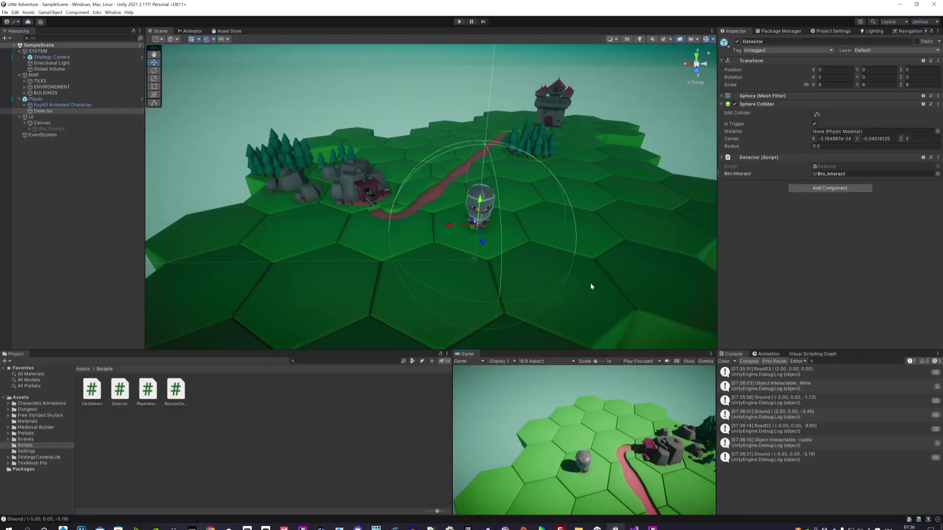
pyautogui.click(725, 362)
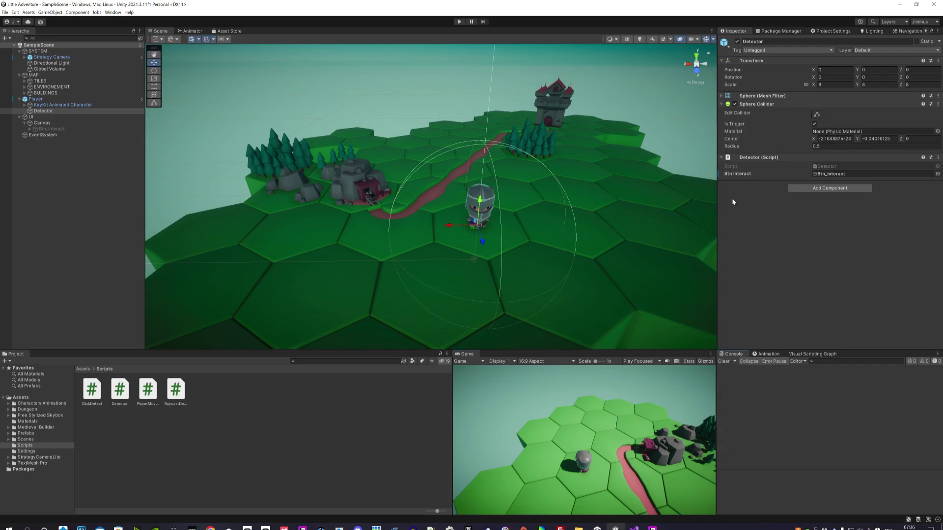
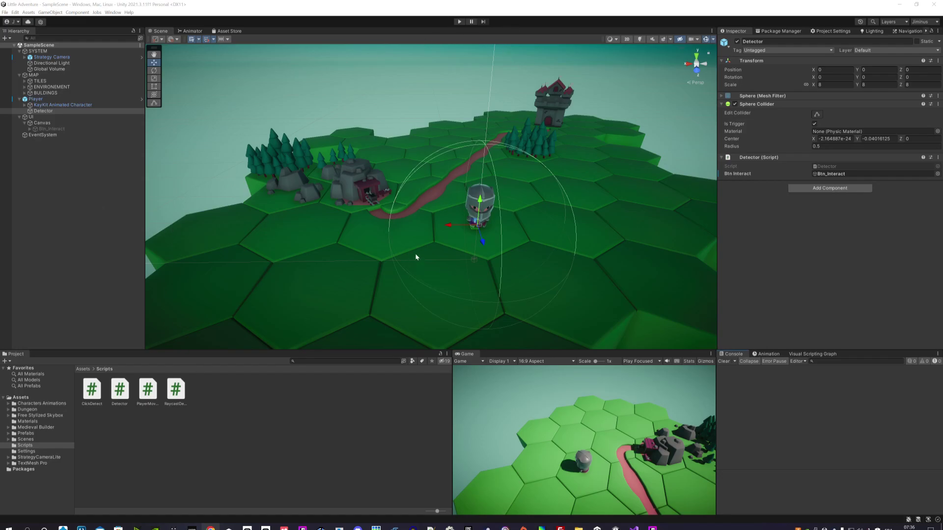
# Bring Unity forward and expand Btn_Interact to reveal its Txt_Name child
pyautogui.click(770, 307)
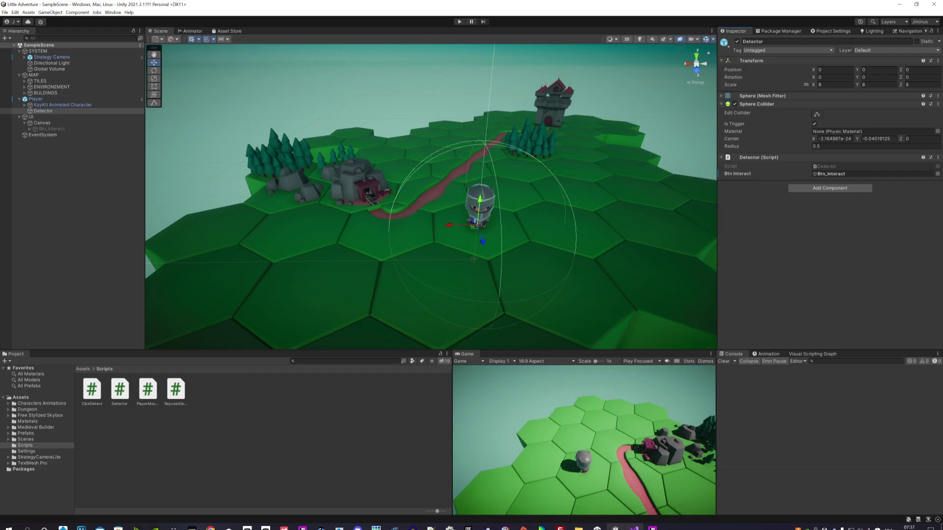
pyautogui.moveTo(635, 528)
pyautogui.click(30, 128)
# In Detector.cs, start a '[SerializeField] private' field declaration below btnInteract
pyautogui.click(634, 528)
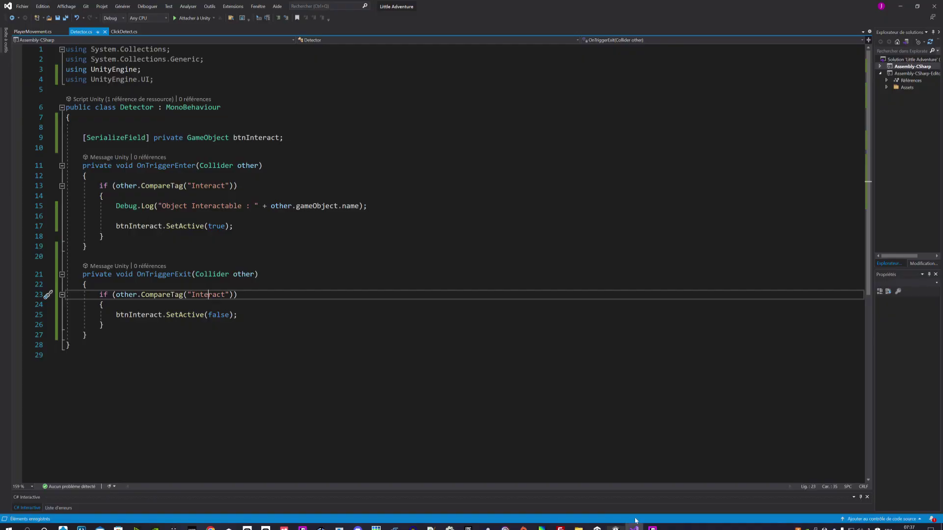
pyautogui.click(233, 226)
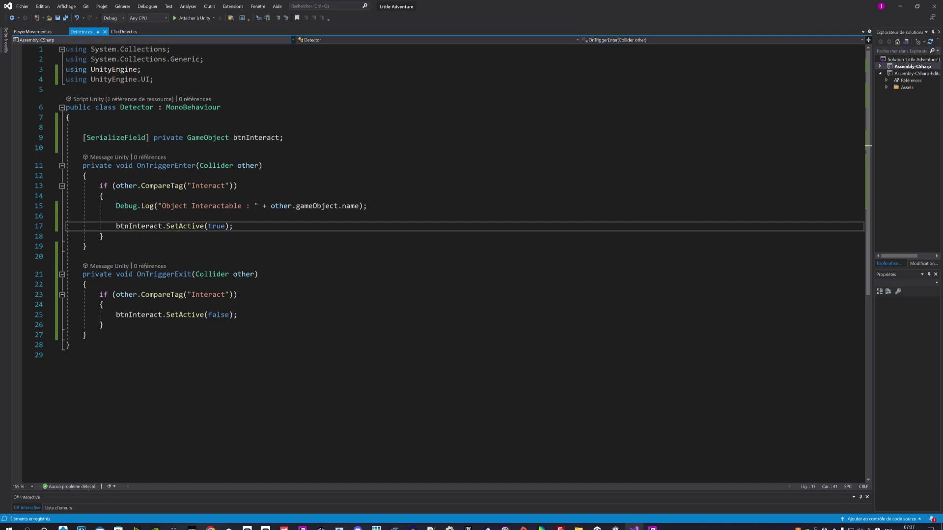
pyautogui.click(284, 137)
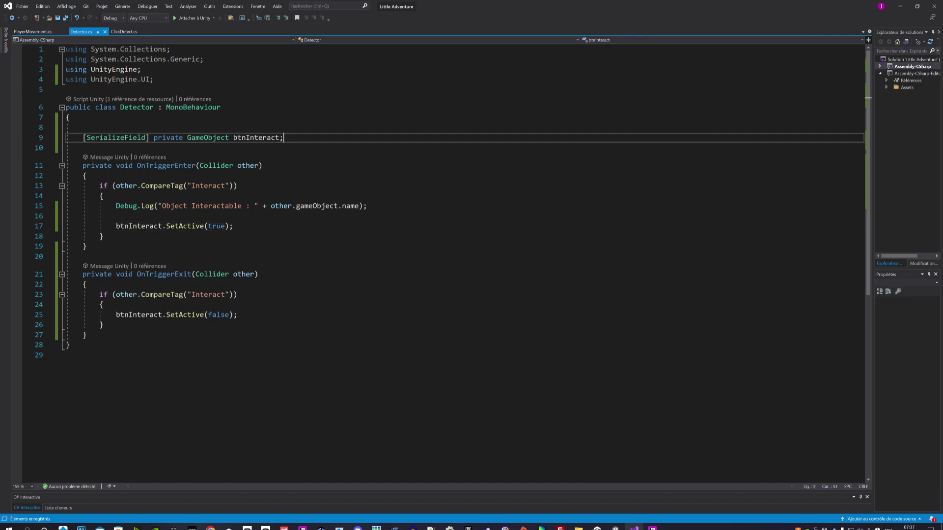
pyautogui.press('Return')
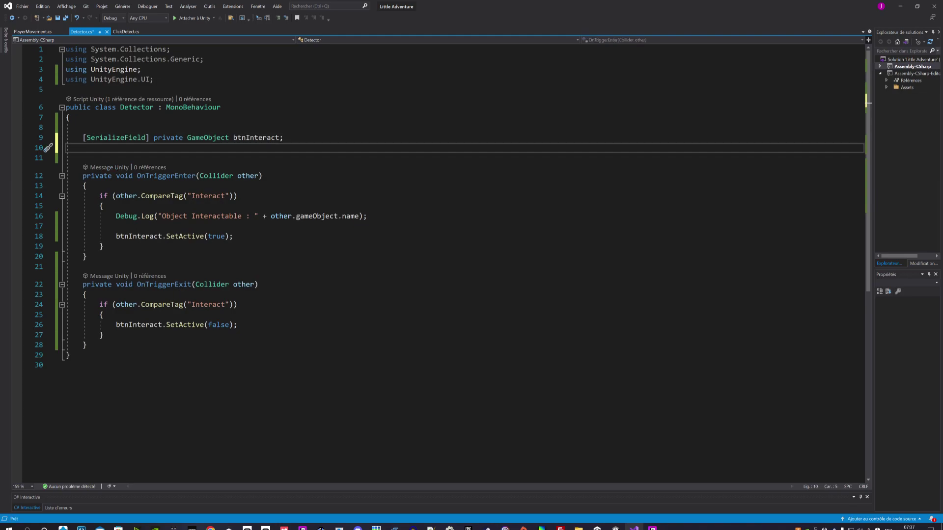
pyautogui.write('{')
pyautogui.press('BackSpace')
pyautogui.write('[S')
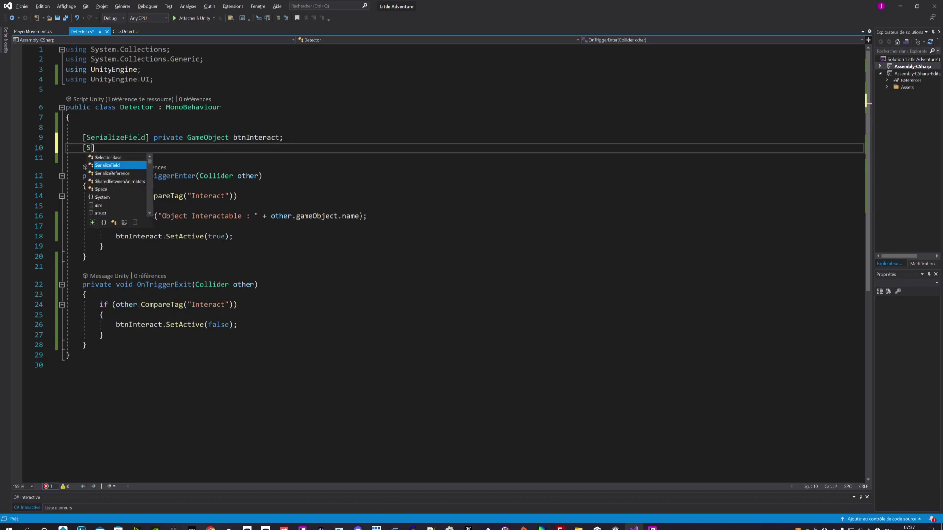
pyautogui.write('er')
pyautogui.press('Tab')
pyautogui.write('] ')
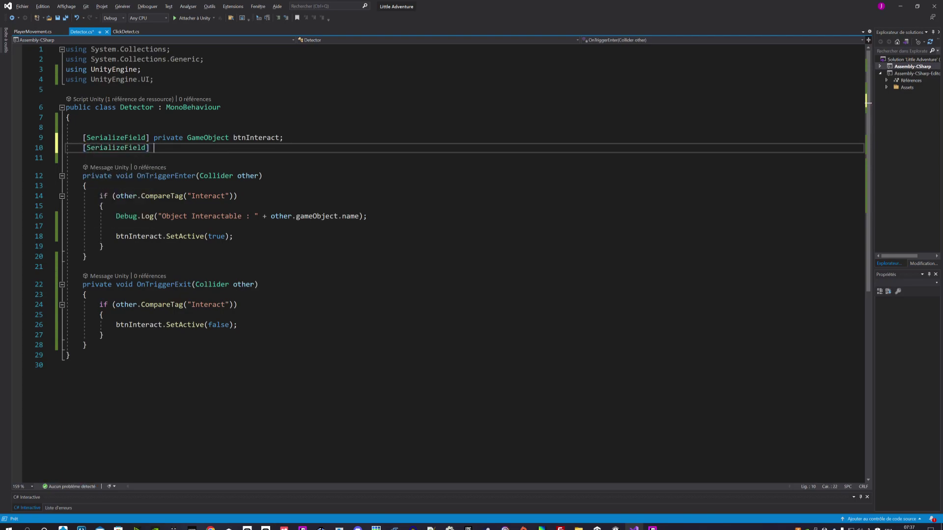
pyautogui.write('private')
# Add 'using TMPro;' below the UnityEngine.UI using line
pyautogui.click(154, 80)
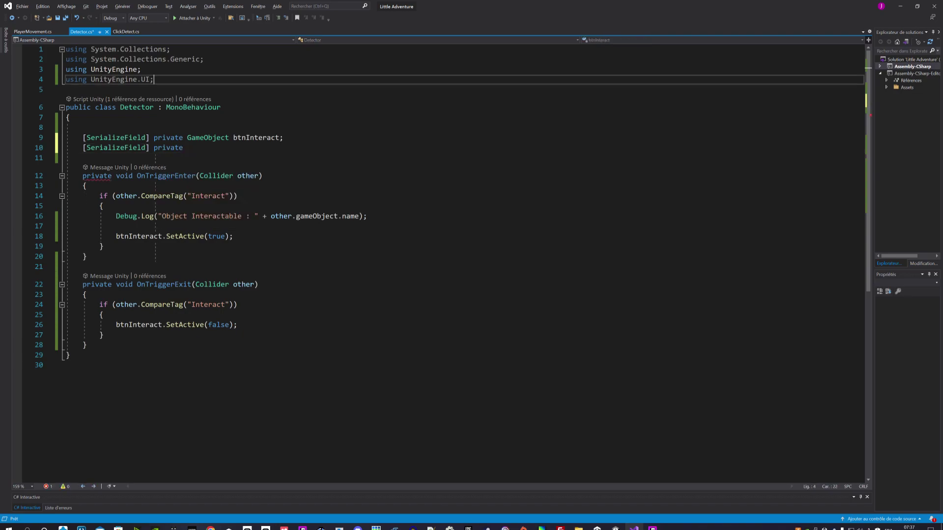
pyautogui.press('Return')
pyautogui.write('u')
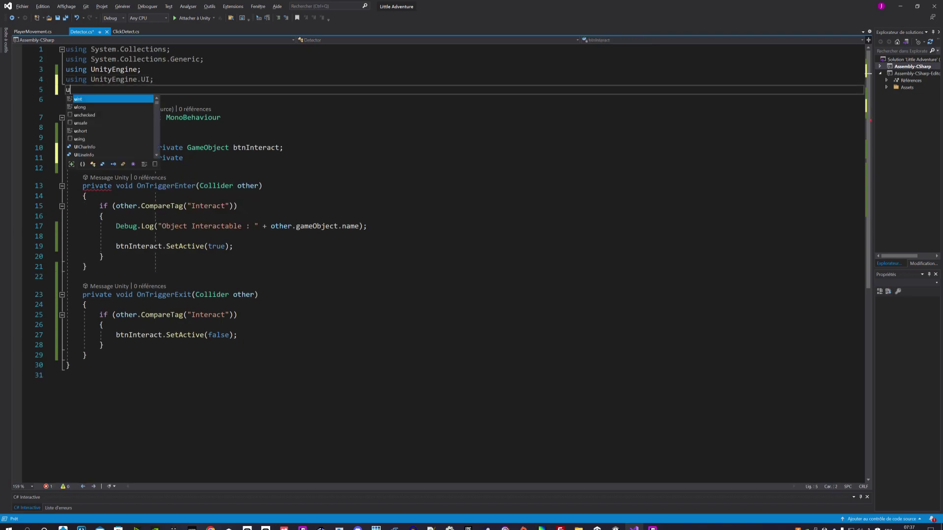
pyautogui.write('sing')
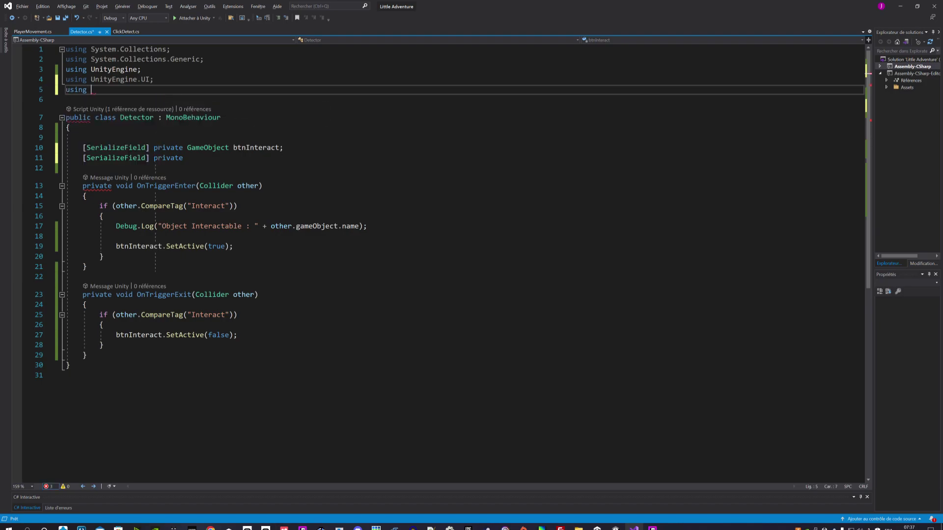
pyautogui.write(' TMp')
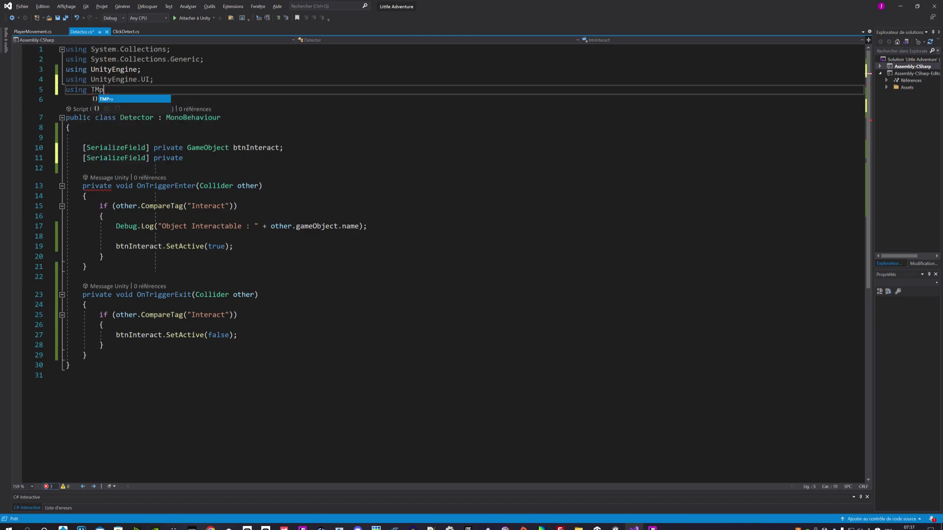
pyautogui.press('Tab')
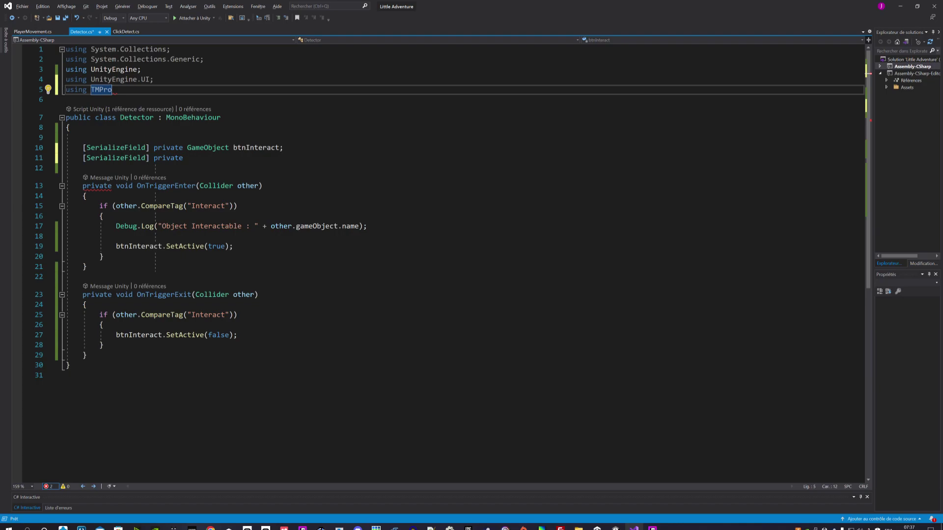
pyautogui.write(';')
# Complete the field declaration as 'TextMeshProUGUI txtNameBtnInteract;'
pyautogui.click(189, 157)
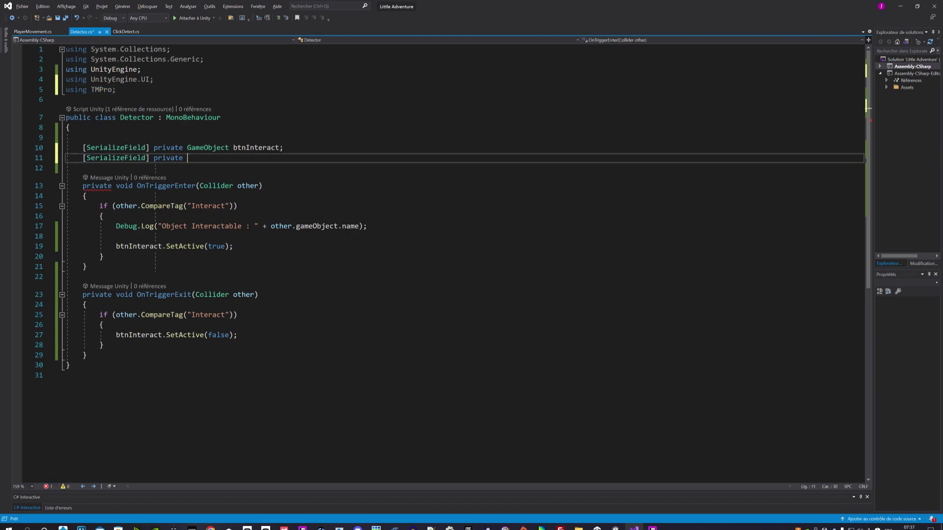
pyautogui.write('T')
pyautogui.write('x')
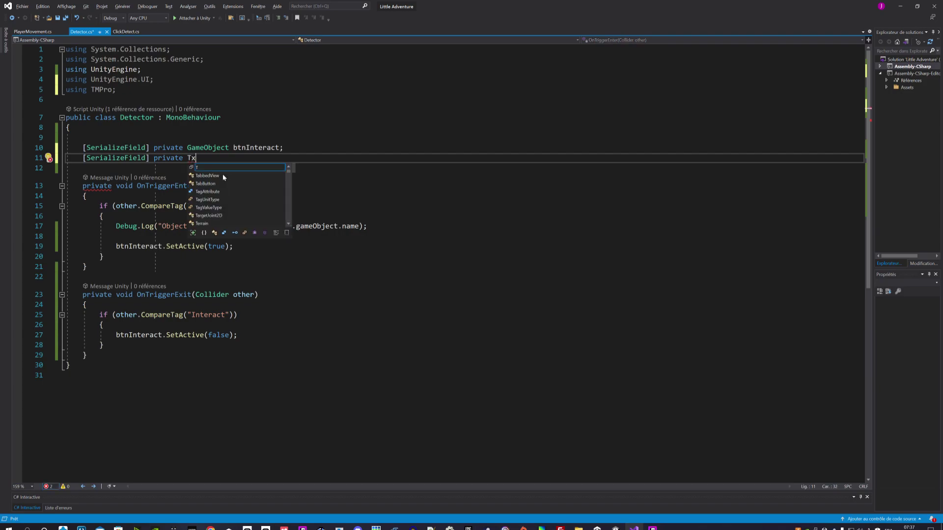
pyautogui.press('BackSpace')
pyautogui.write('ex')
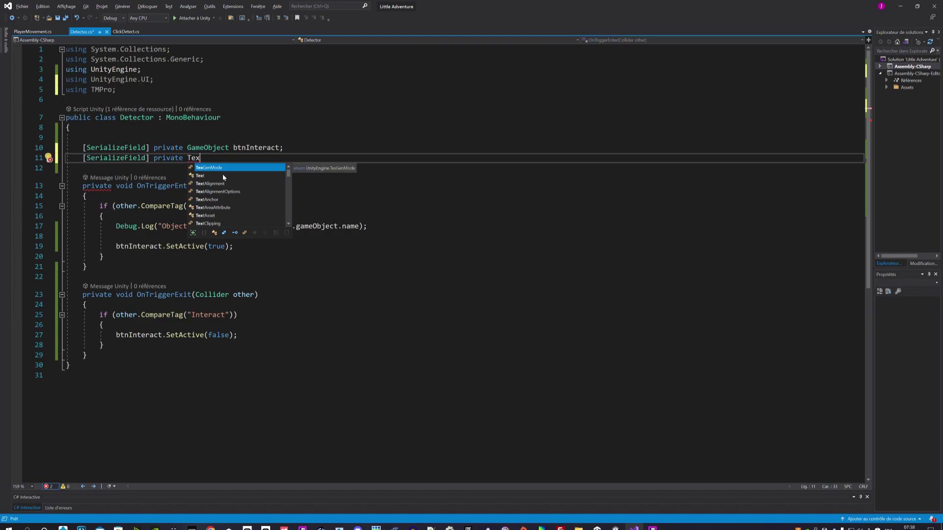
pyautogui.write('tMes')
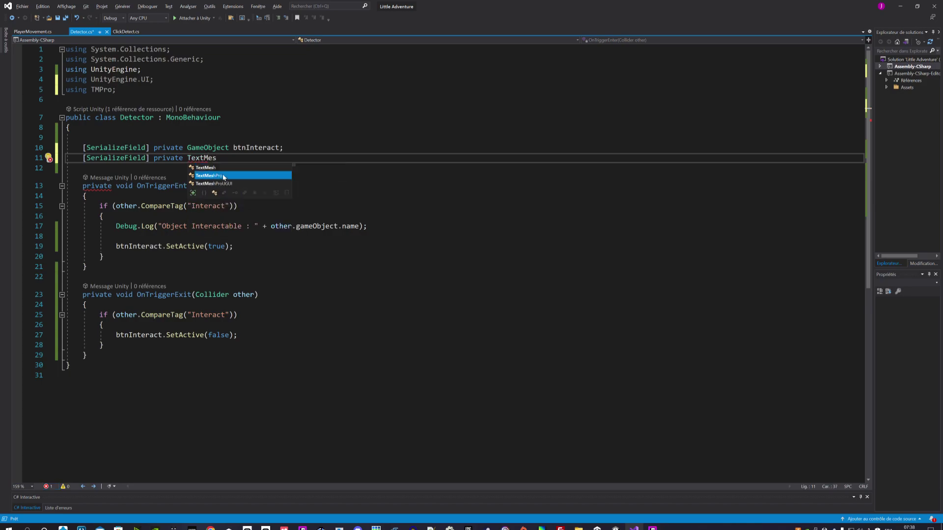
pyautogui.press('Down')
pyautogui.press('Tab')
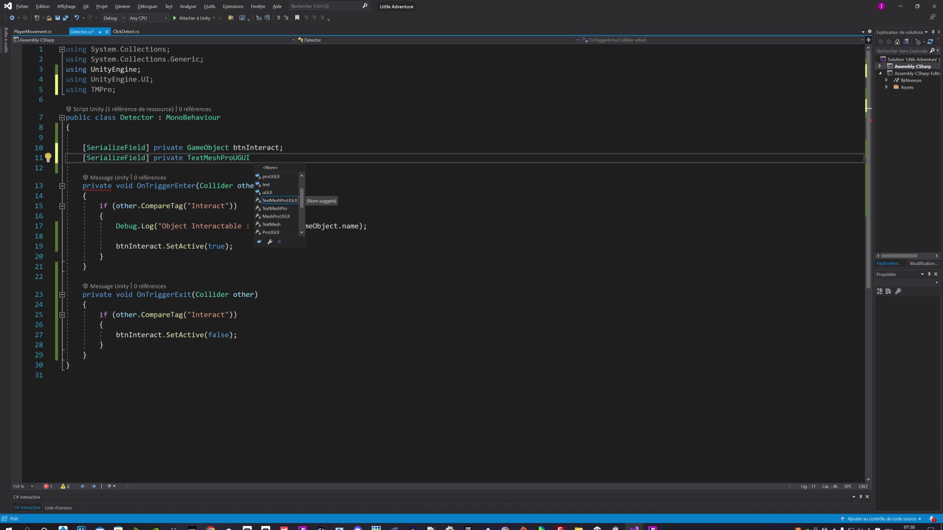
pyautogui.write('txt')
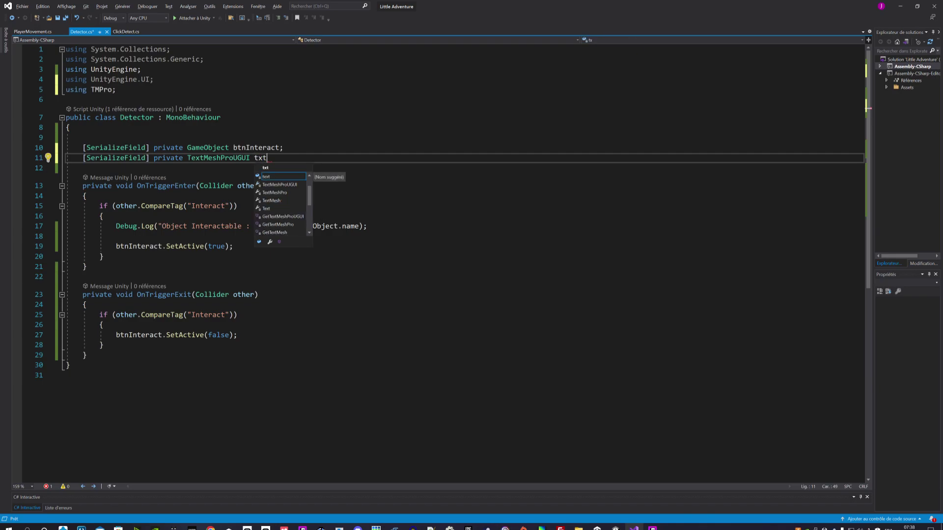
pyautogui.write('Na')
pyautogui.write('m')
pyautogui.write('eB')
pyautogui.write('tnInt')
pyautogui.write('eract')
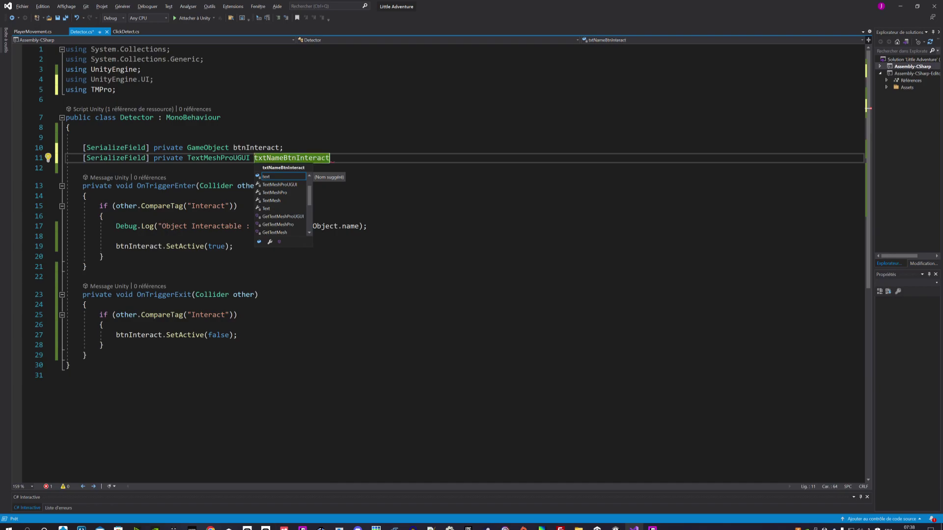
pyautogui.write(';')
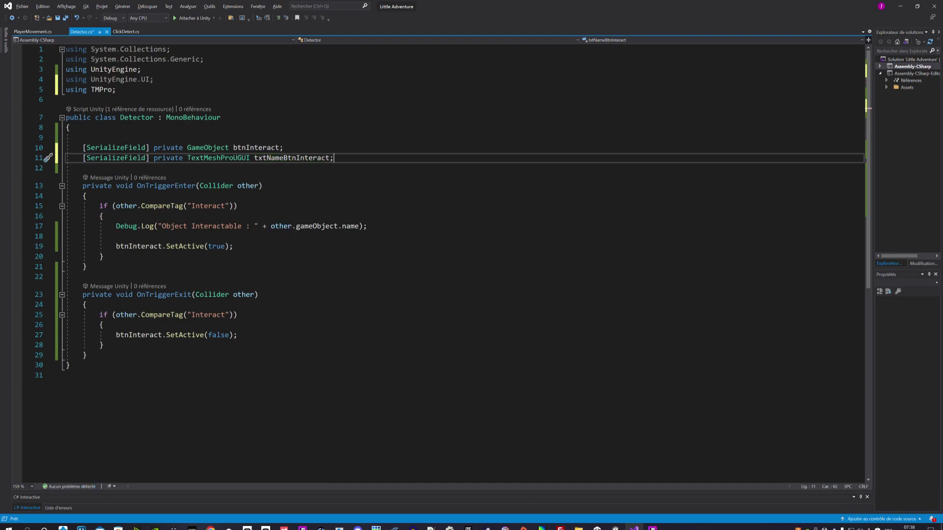
# After SetActive(true) in OnTriggerEnter, add the line 'txtNameBtnInteract.text = "";'
pyautogui.click(116, 236)
pyautogui.click(233, 246)
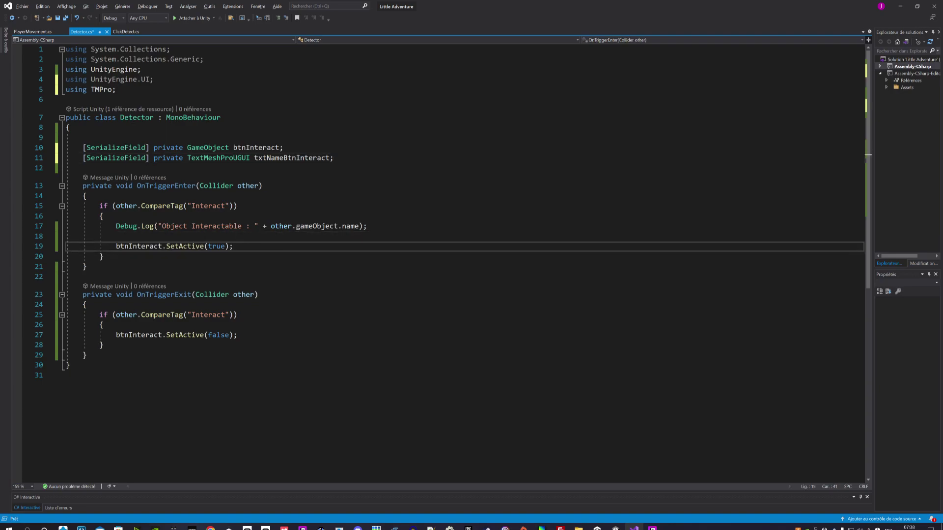
pyautogui.press('Return')
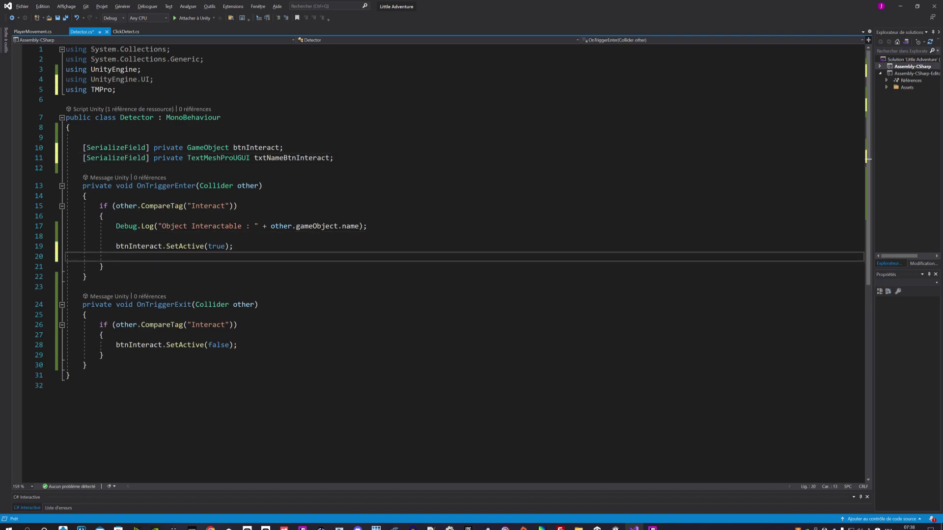
pyautogui.press('Return')
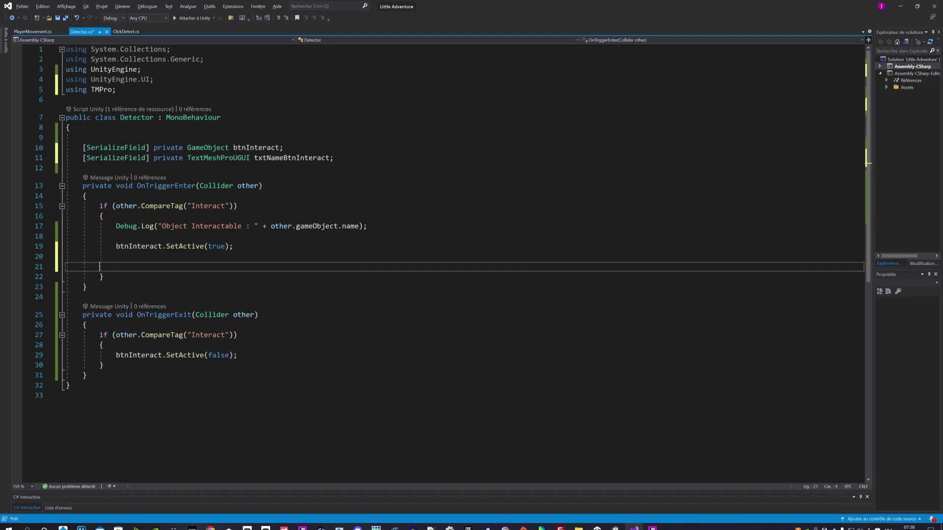
pyautogui.press('BackSpace')
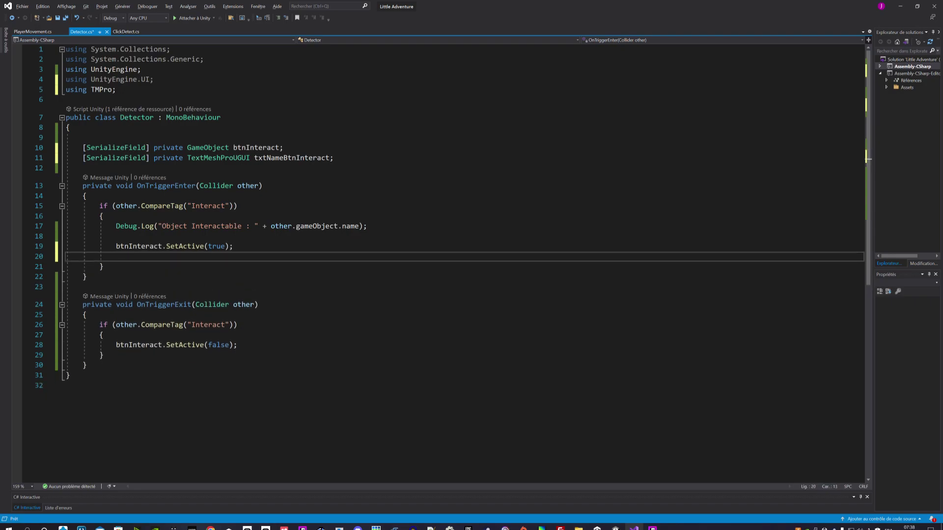
pyautogui.write('t')
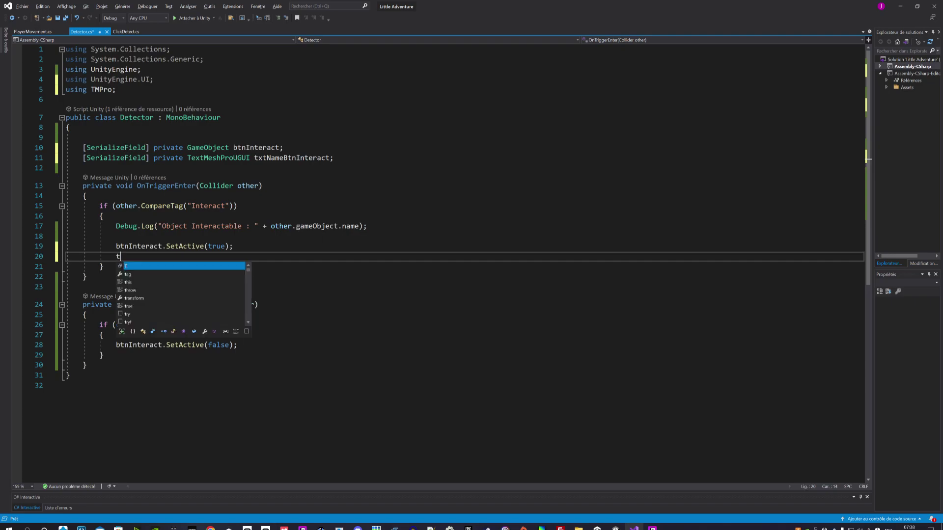
pyautogui.write('xt')
pyautogui.press('Tab')
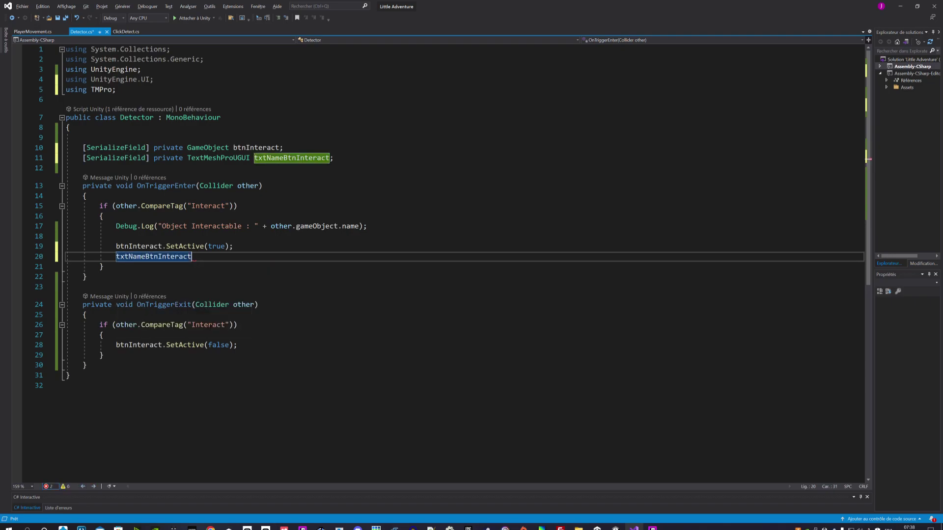
pyautogui.write('.')
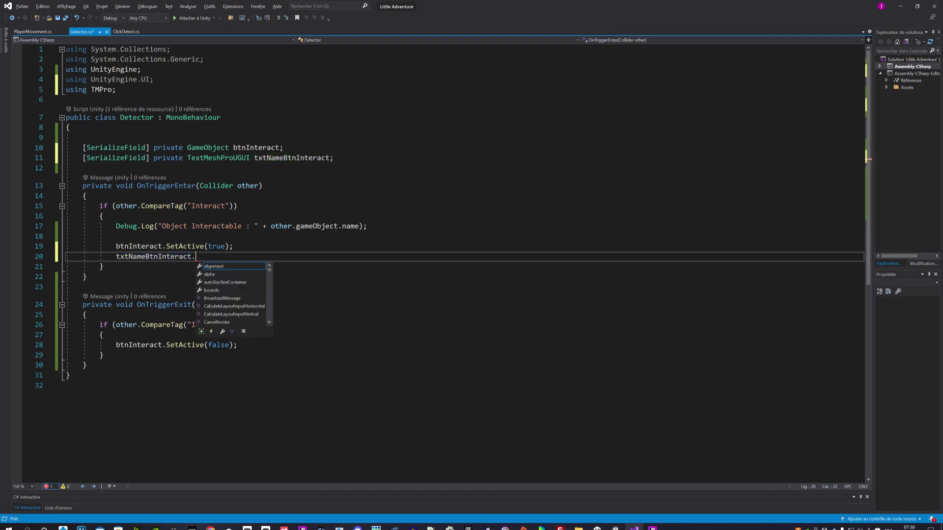
pyautogui.write('text')
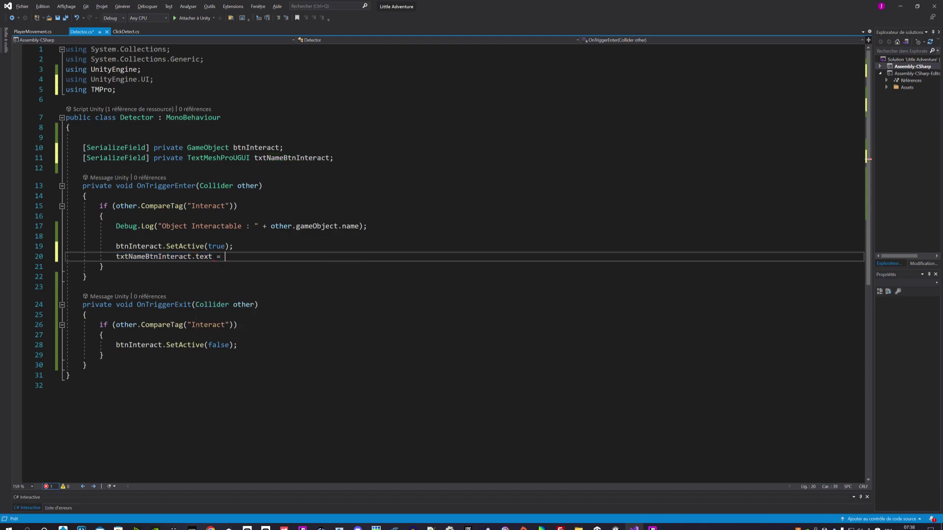
pyautogui.write(' = "')
pyautogui.write('"')
pyautogui.write(';')
# Fill the empty string with "Explorer" and save all changes
pyautogui.press('BackSpace')
pyautogui.press('BackSpace')
pyautogui.write('"')
pyautogui.write('Ex')
pyautogui.write('plor')
pyautogui.write('er')
pyautogui.click(271, 256)
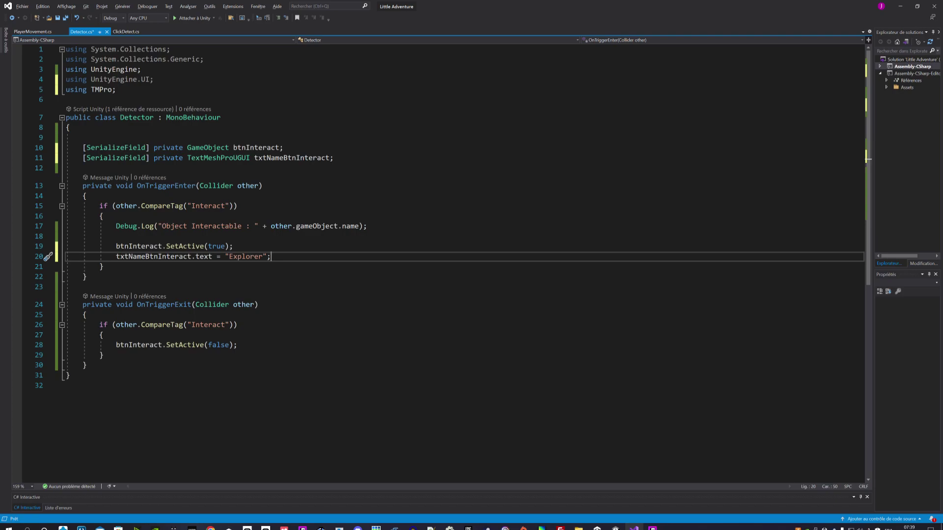
pyautogui.moveTo(271, 256); pyautogui.dragTo(242, 256)
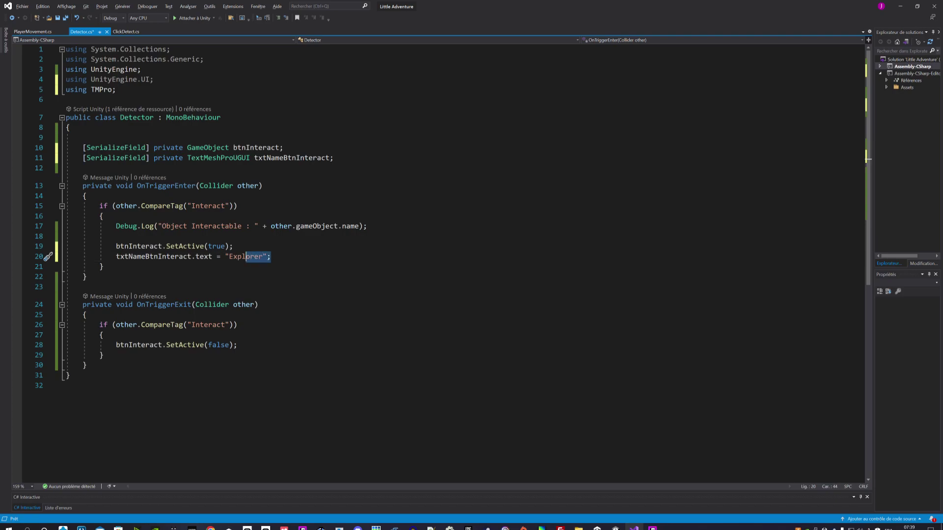
pyautogui.click(271, 257)
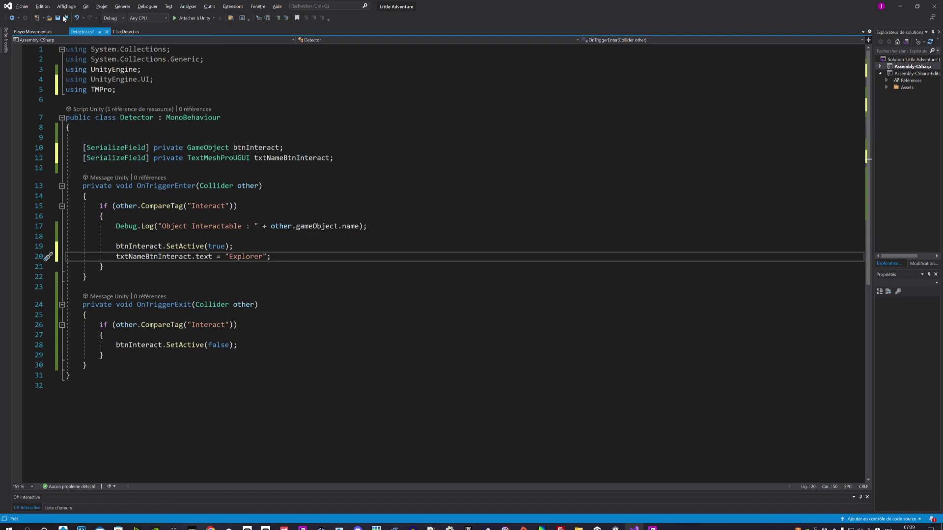
pyautogui.click(66, 19)
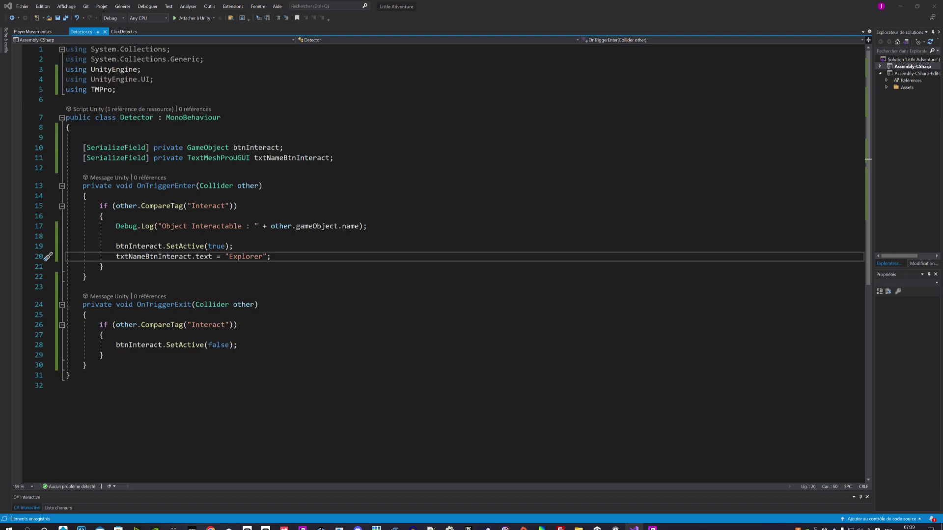
# Play-test the game in a maximized Game view, walk the player across the tiles, then stop
pyautogui.hotkey('alt', 'Tab')
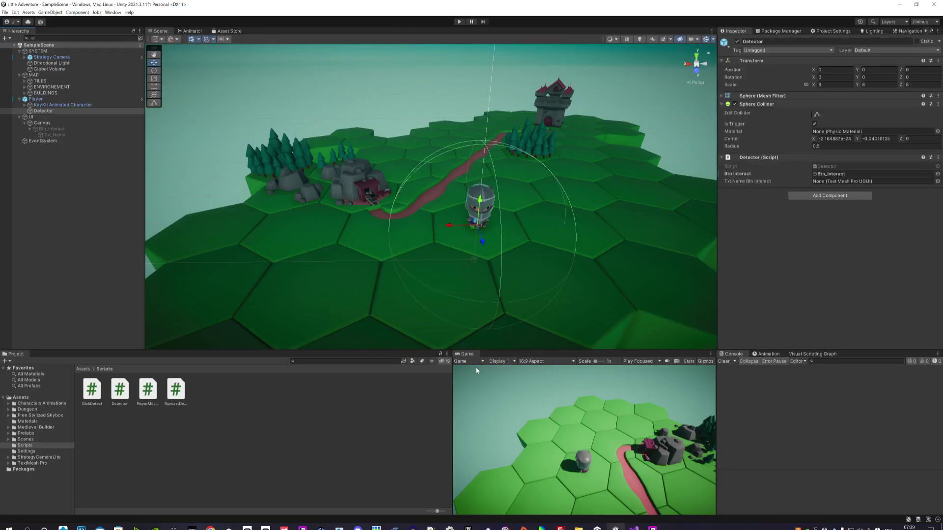
pyautogui.click(458, 22)
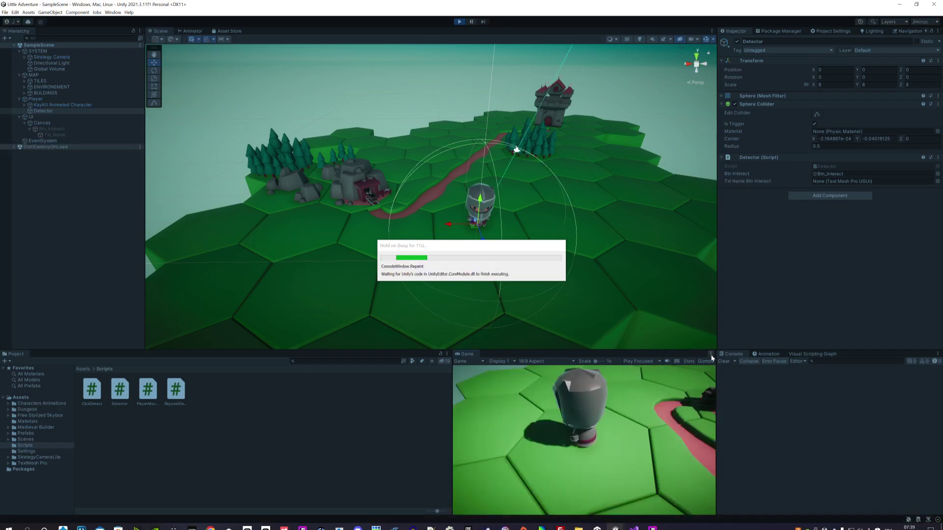
pyautogui.click(711, 356)
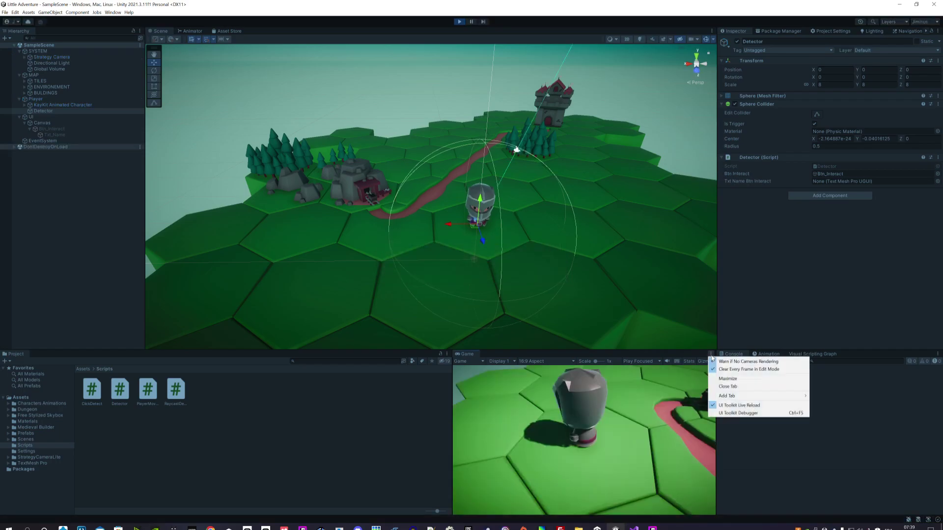
pyautogui.click(728, 378)
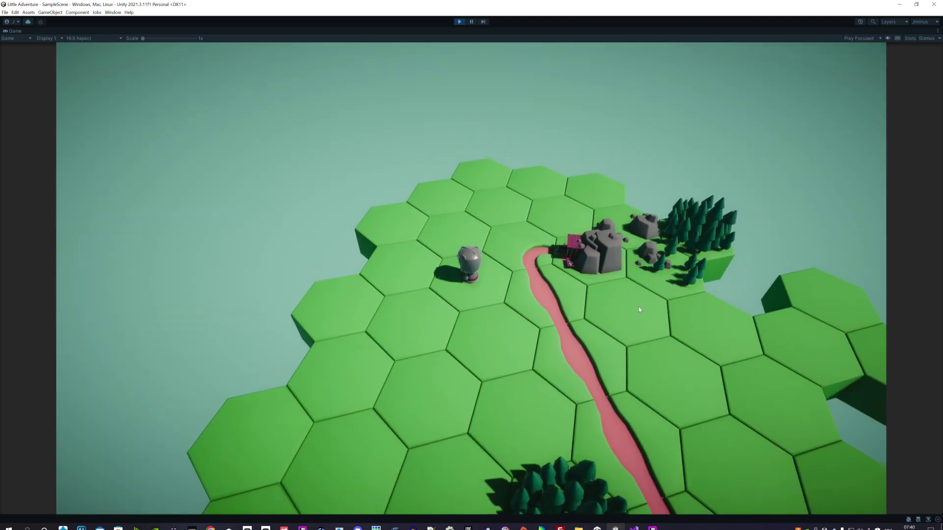
pyautogui.click(639, 310)
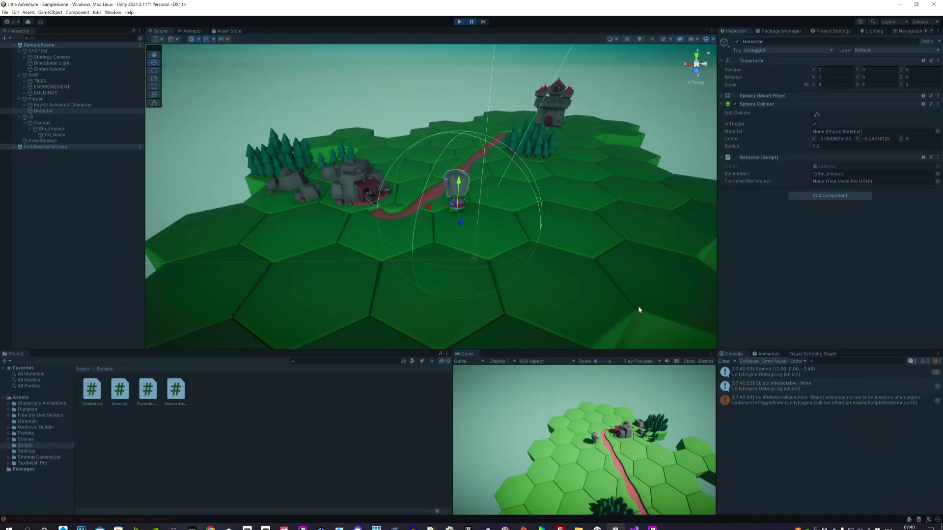
pyautogui.click(459, 23)
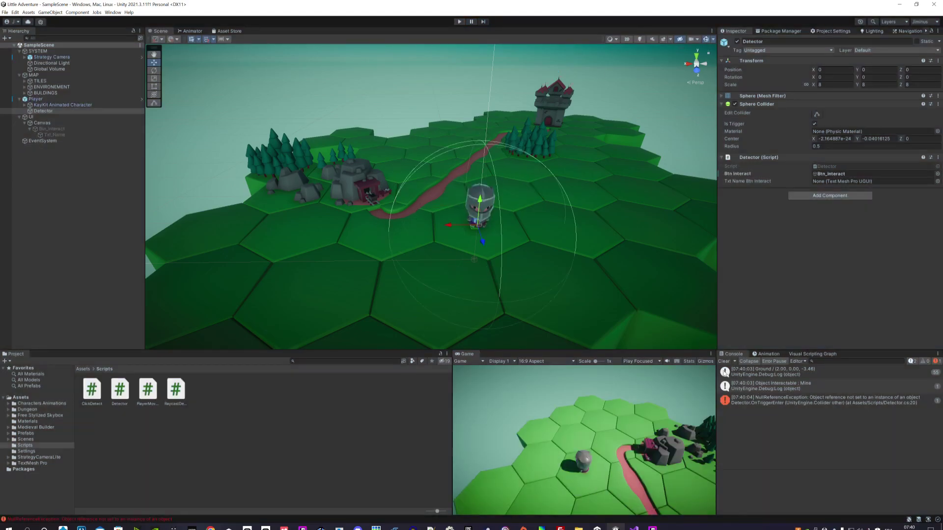
# Clear the Console, assign Txt_Name to the Detector's Txt Name Btn Interact field, and save SampleScene
pyautogui.click(724, 362)
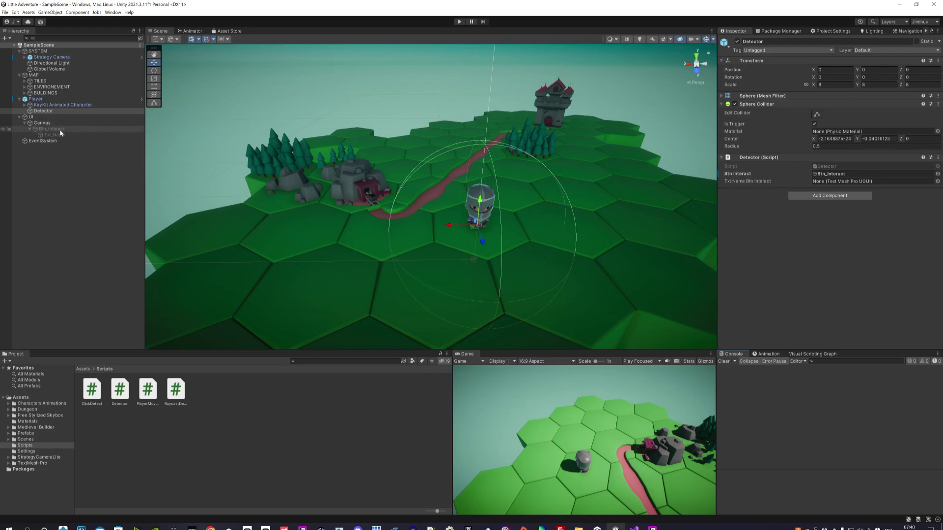
pyautogui.moveTo(133, 134); pyautogui.dragTo(847, 182)
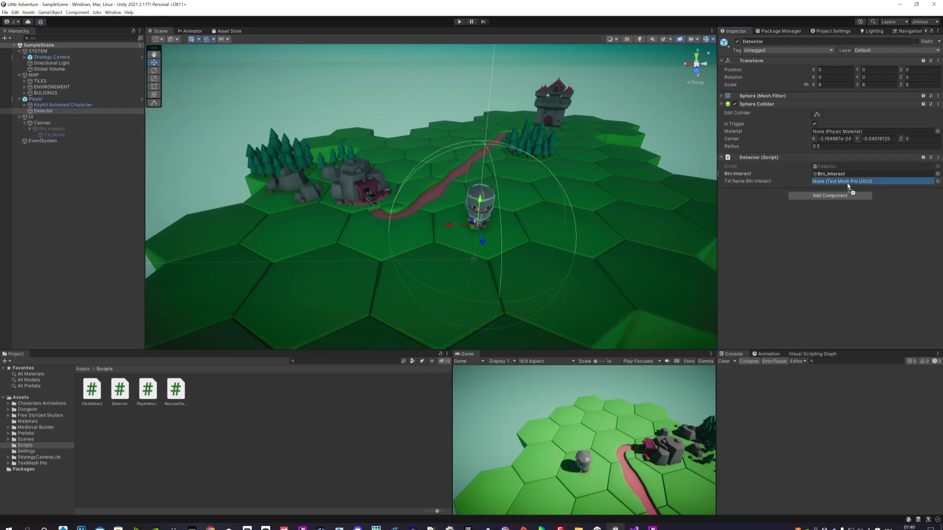
pyautogui.click(27, 128)
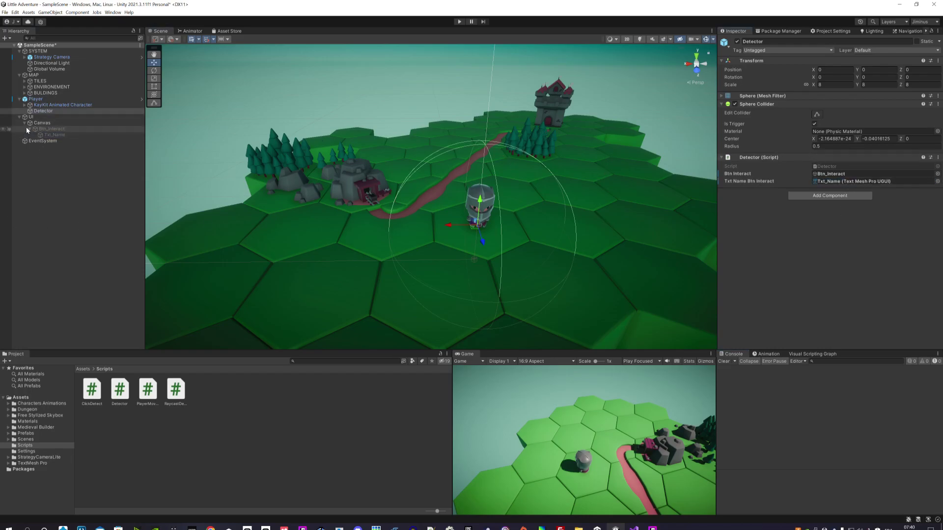
pyautogui.click(24, 123)
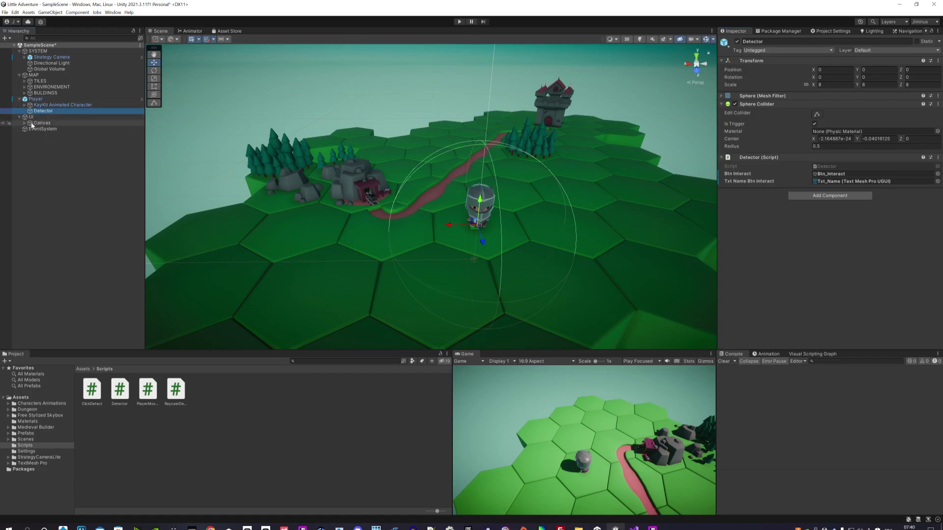
pyautogui.click(25, 122)
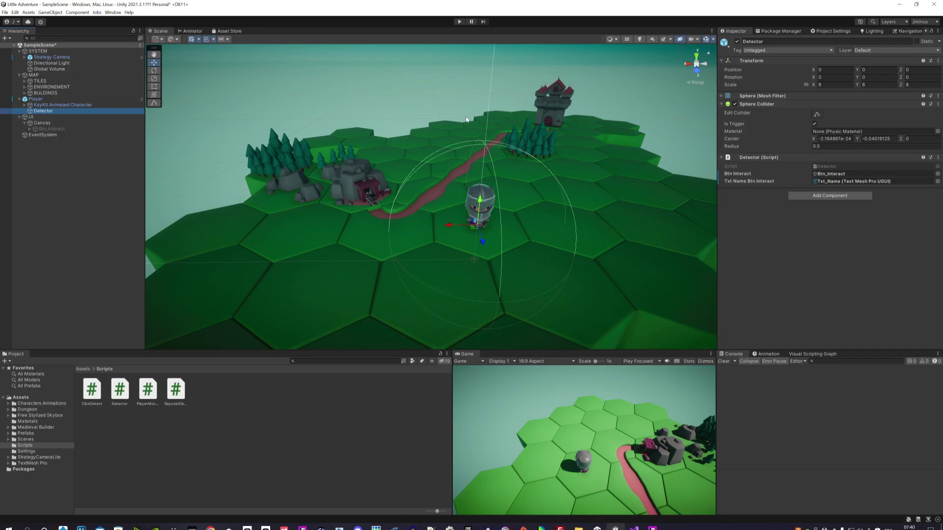
pyautogui.click(772, 364)
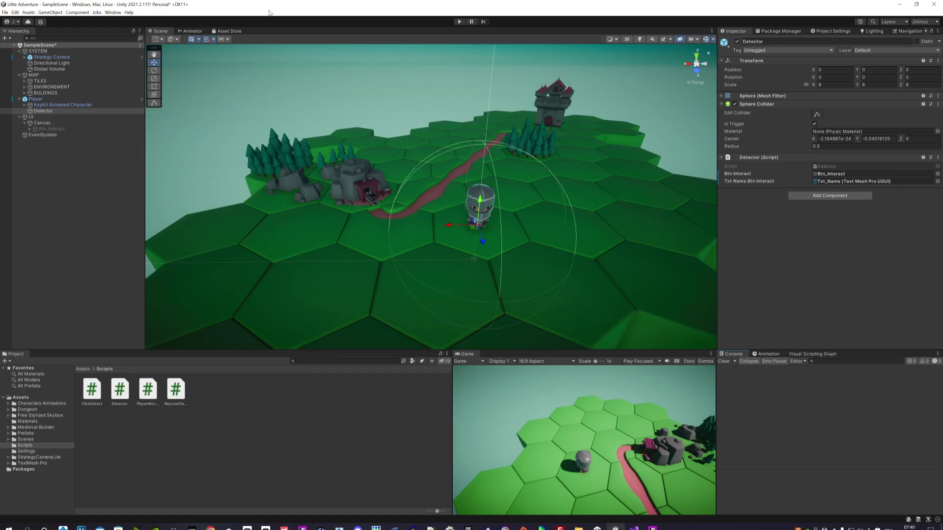
pyautogui.click(6, 13)
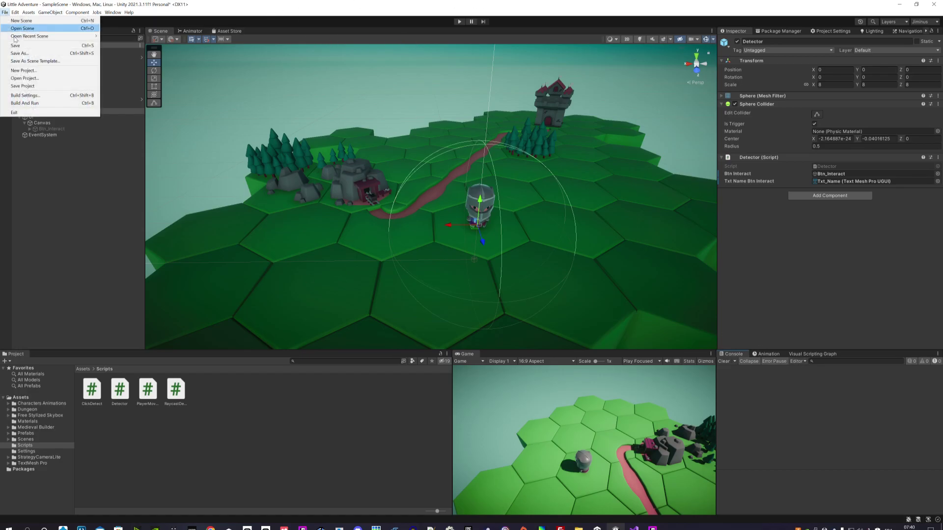
pyautogui.click(20, 47)
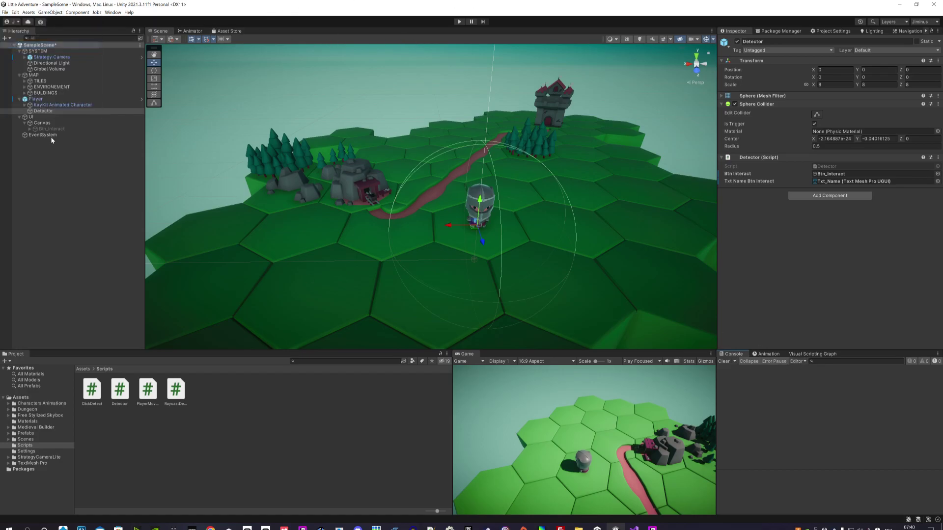
# Start play mode, maximize the Game view, and walk the character past the mine
pyautogui.click(460, 22)
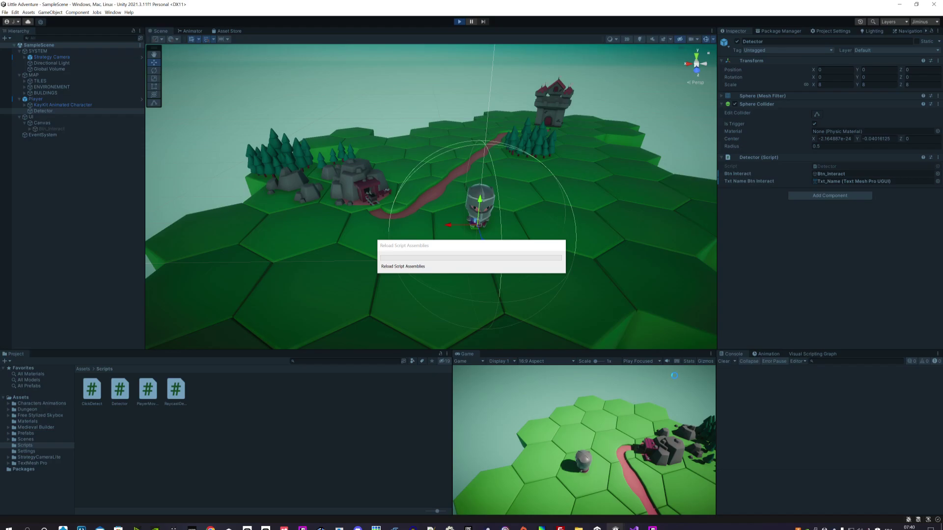
pyautogui.click(710, 354)
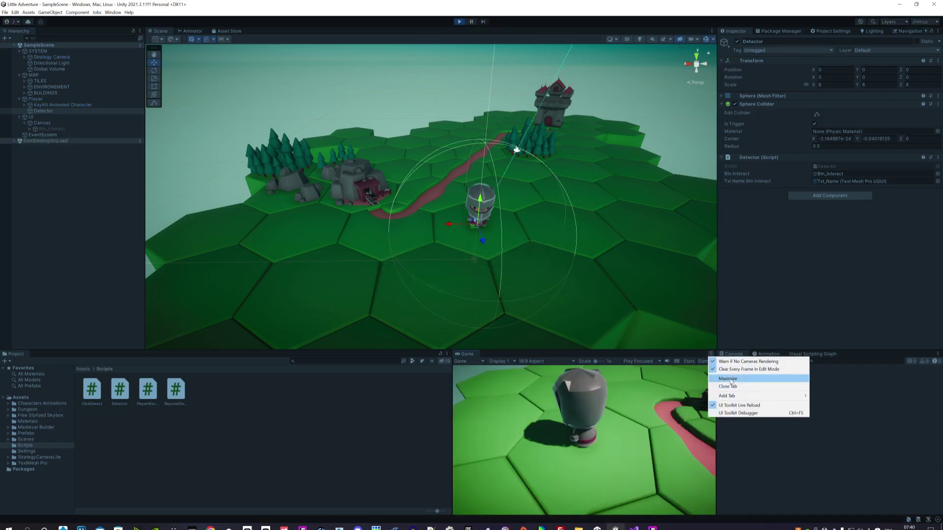
pyautogui.click(729, 379)
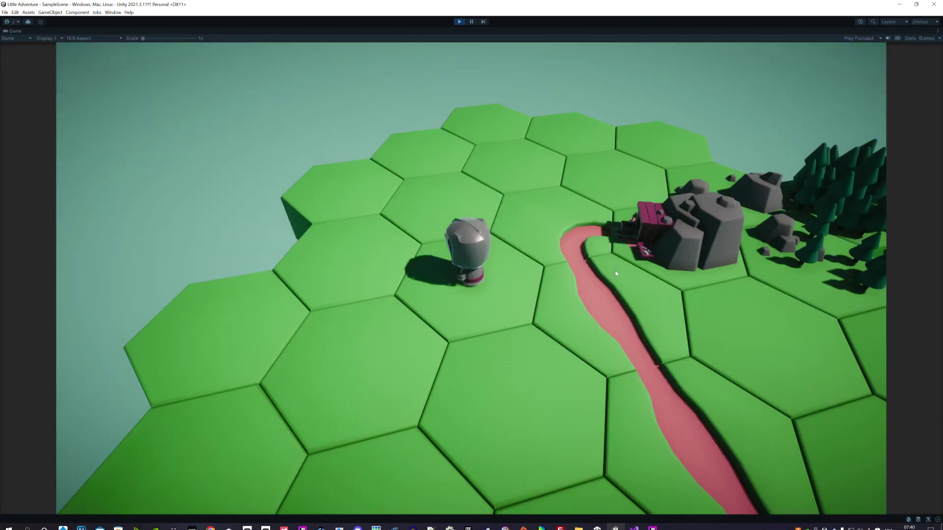
pyautogui.click(617, 317)
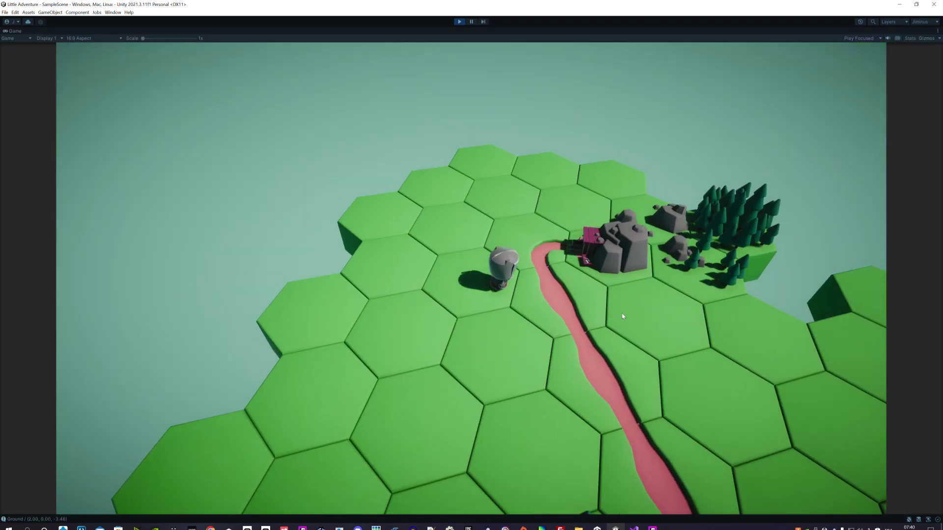
pyautogui.click(622, 315)
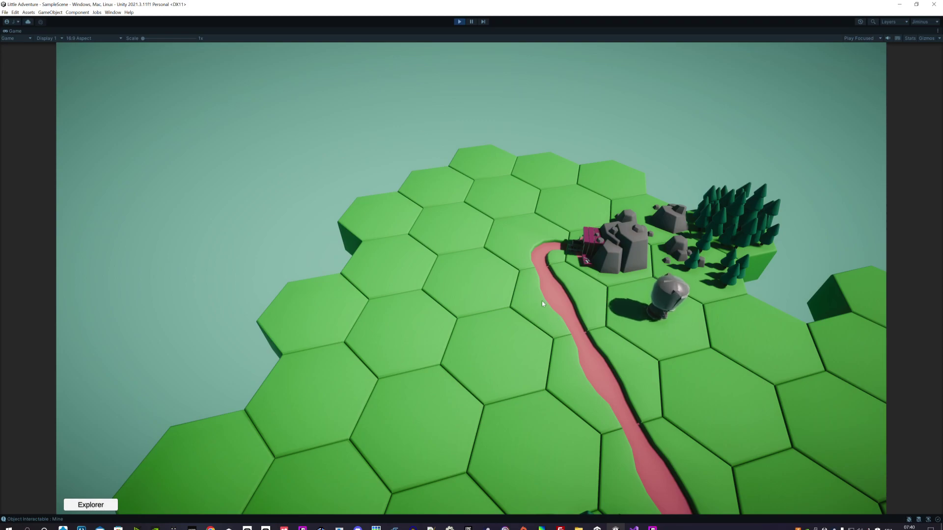
pyautogui.click(423, 323)
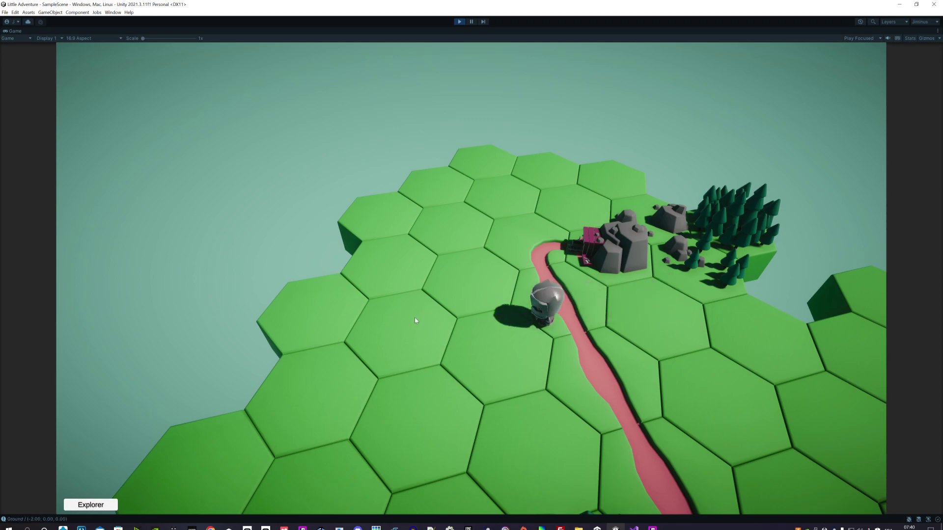
# Turn the camera toward the castle, walk there to show the Explorer prompt, then stop playing
pyautogui.moveTo(388, 329); pyautogui.dragTo(470, 328, button='right')
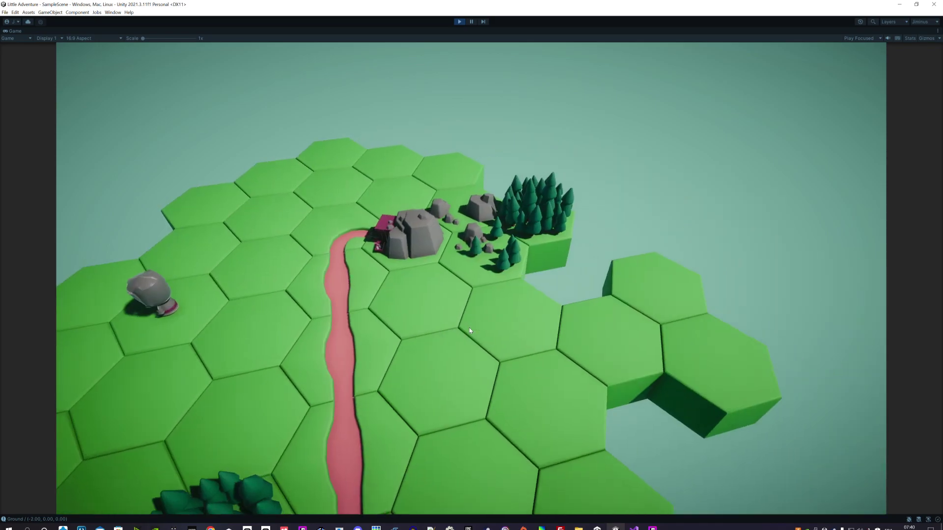
pyautogui.moveTo(305, 375); pyautogui.dragTo(772, 285, button='right')
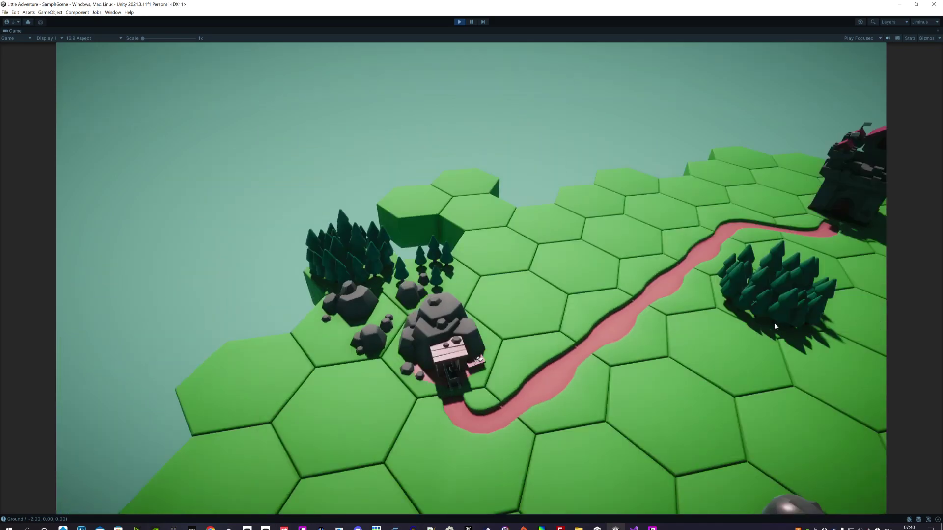
pyautogui.click(773, 260)
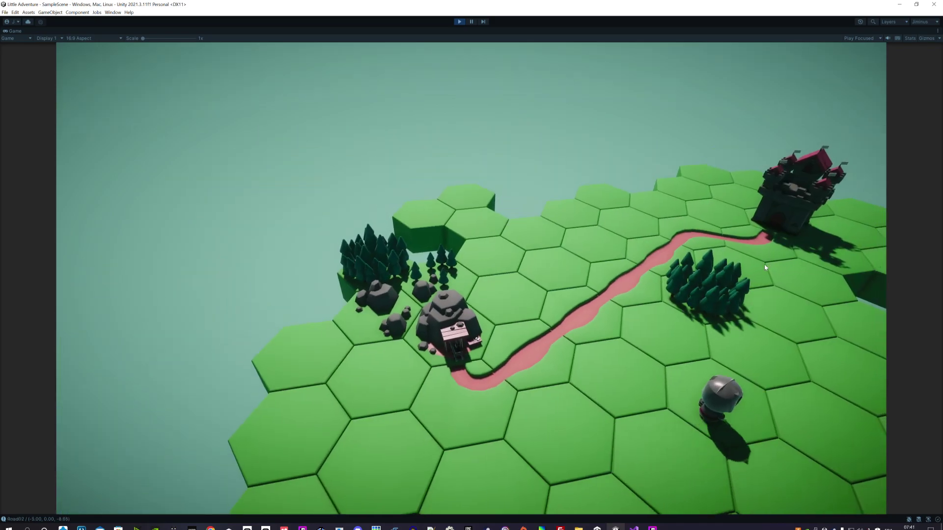
pyautogui.moveTo(767, 266)
pyautogui.mouseDown(button='right')
pyautogui.moveTo(784, 269)
pyautogui.moveTo(809, 363)
pyautogui.mouseUp(button='right')
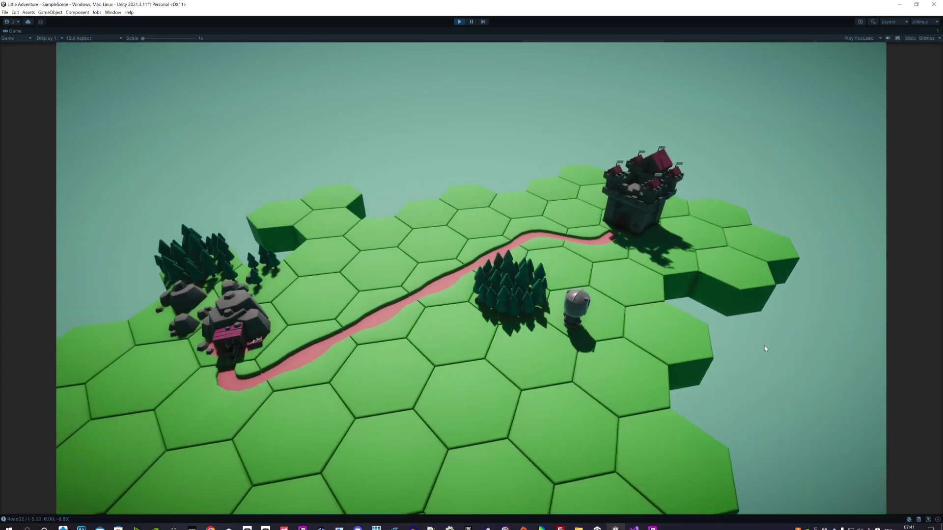
pyautogui.scroll(3, 816, 344)
pyautogui.scroll(2, 820, 309)
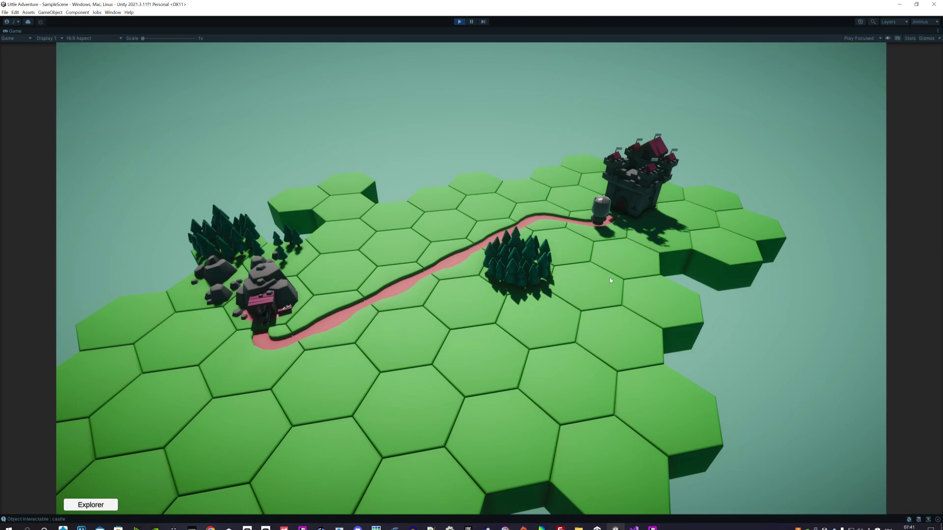
pyautogui.click(593, 282)
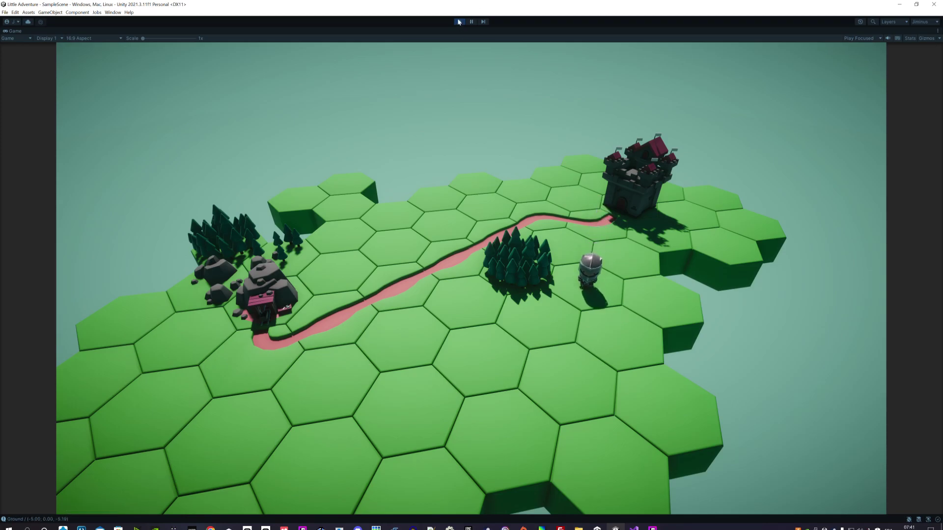
pyautogui.hotkey('ctrl', 'p')
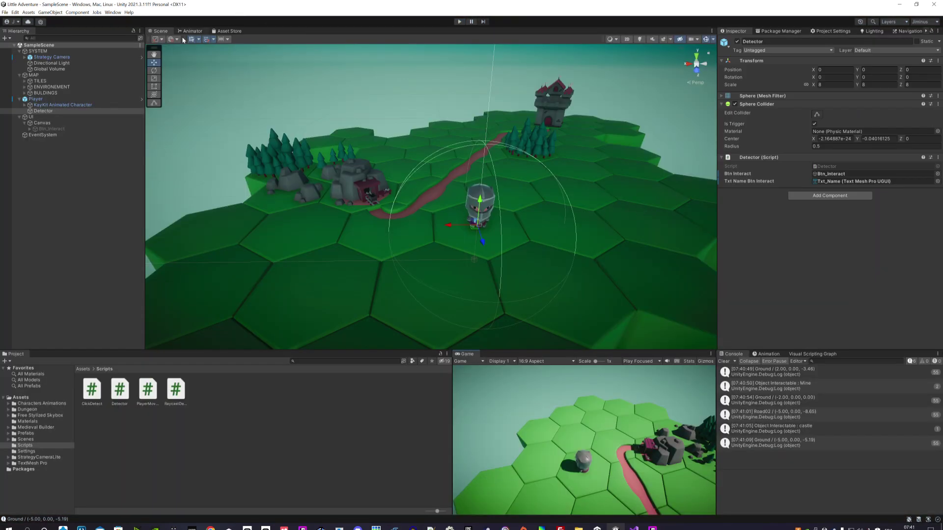
# In Detector.cs, insert a new line after SetActive(true) and begin an if statement
pyautogui.click(634, 528)
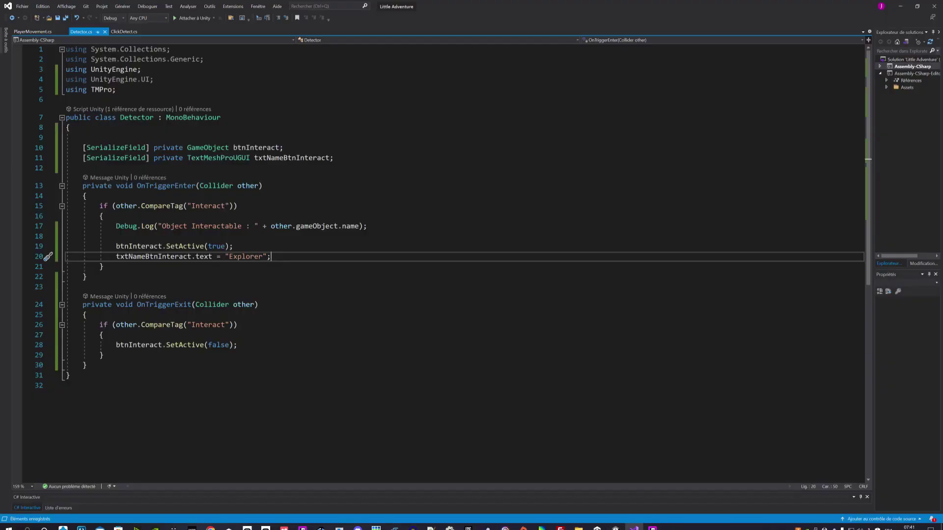
pyautogui.press('Up')
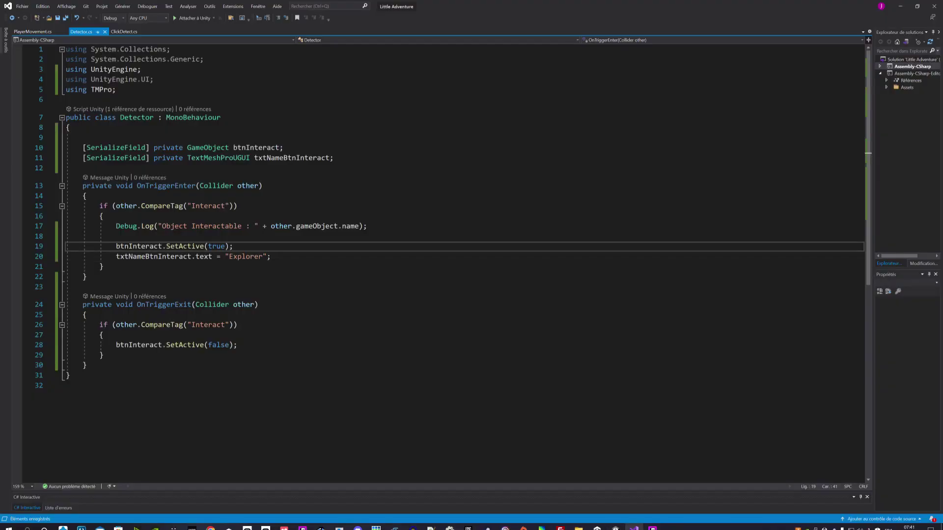
pyautogui.press('Return')
pyautogui.press('Return')
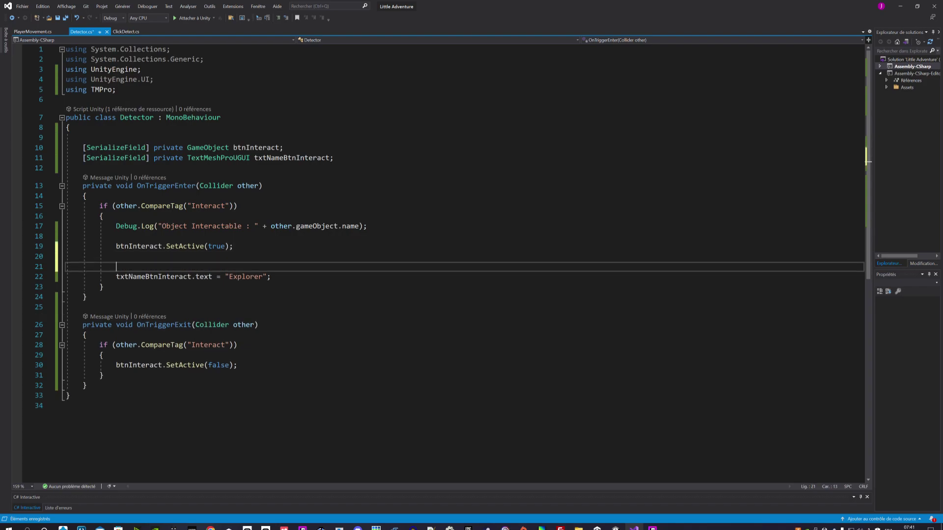
pyautogui.write('if')
pyautogui.write(' (')
pyautogui.write('obj')
pyautogui.press('Tab')
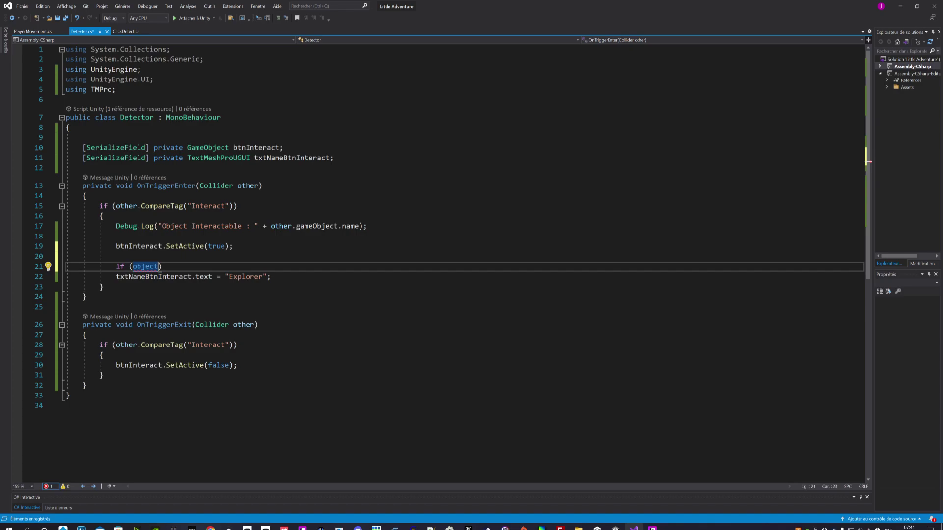
pyautogui.press('BackSpace')
pyautogui.press('BackSpace')
pyautogui.press('BackSpace')
pyautogui.press('BackSpace')
pyautogui.press('BackSpace')
pyautogui.press('BackSpace')
# Complete the condition as other.gameObject.name == "Mine"
pyautogui.write('o')
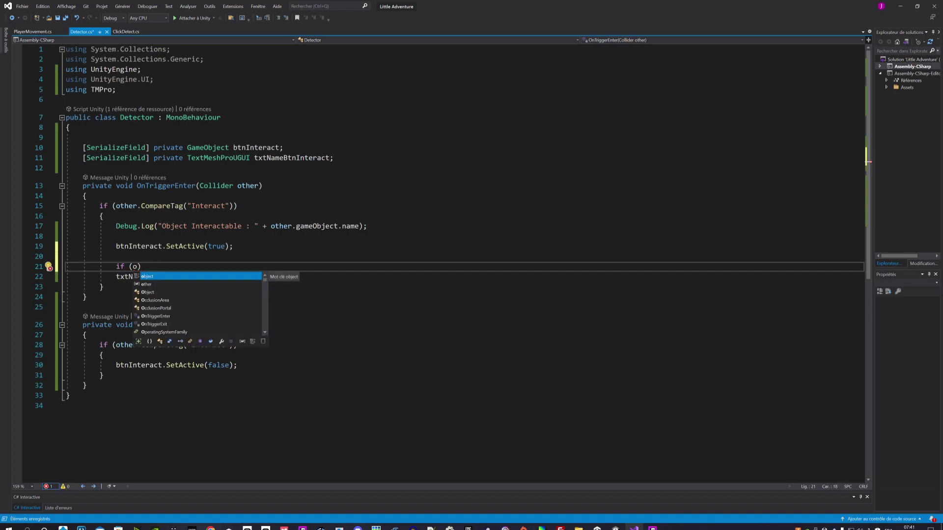
pyautogui.write('t')
pyautogui.press('Tab')
pyautogui.write('.')
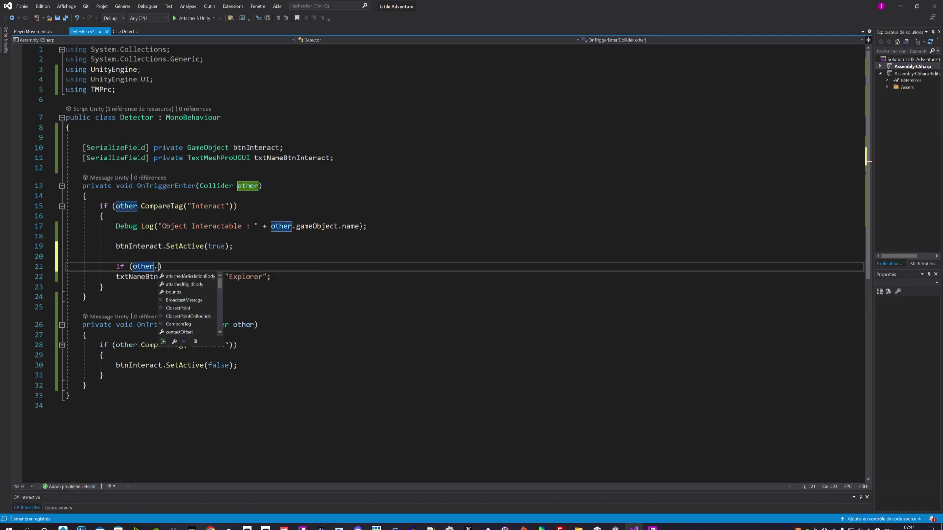
pyautogui.write('g')
pyautogui.press('Tab')
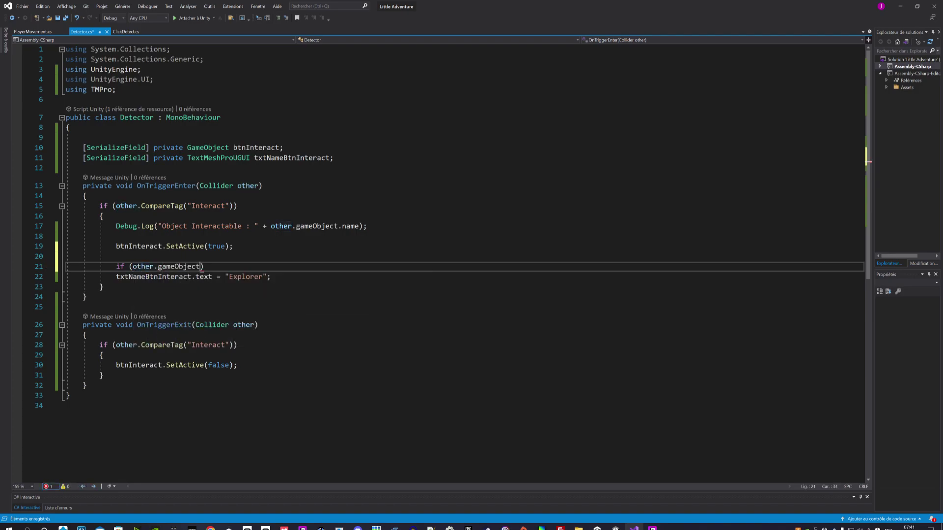
pyautogui.write('.n')
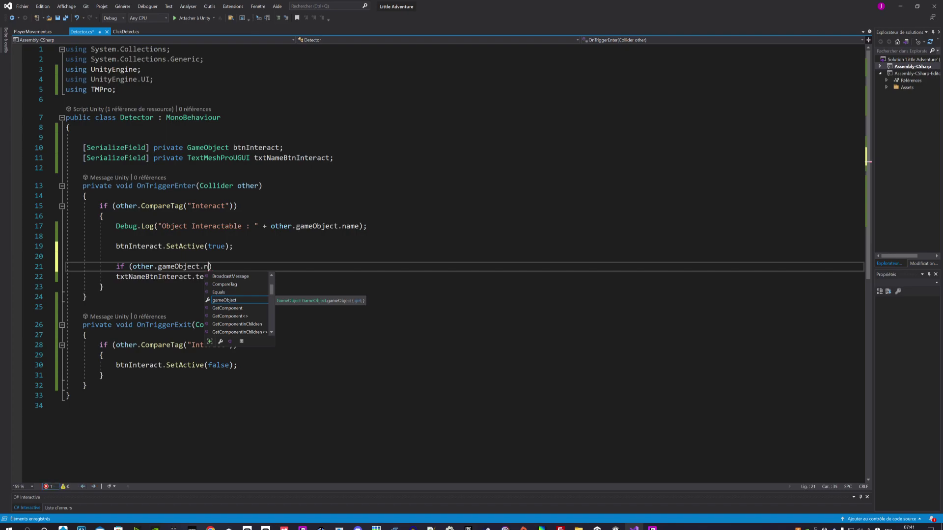
pyautogui.write('a')
pyautogui.press('Tab')
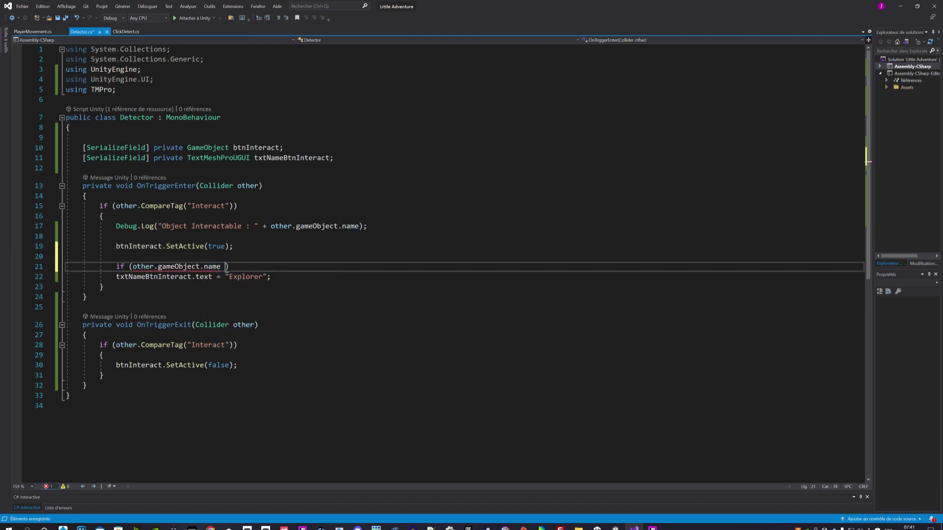
pyautogui.write('= ')
pyautogui.write('"')
pyautogui.press('Left')
pyautogui.press('Left')
pyautogui.write('=')
pyautogui.press('Right')
pyautogui.press('Right')
pyautogui.write('M')
pyautogui.write('ine')
pyautogui.press('Right')
pyautogui.press('Right')
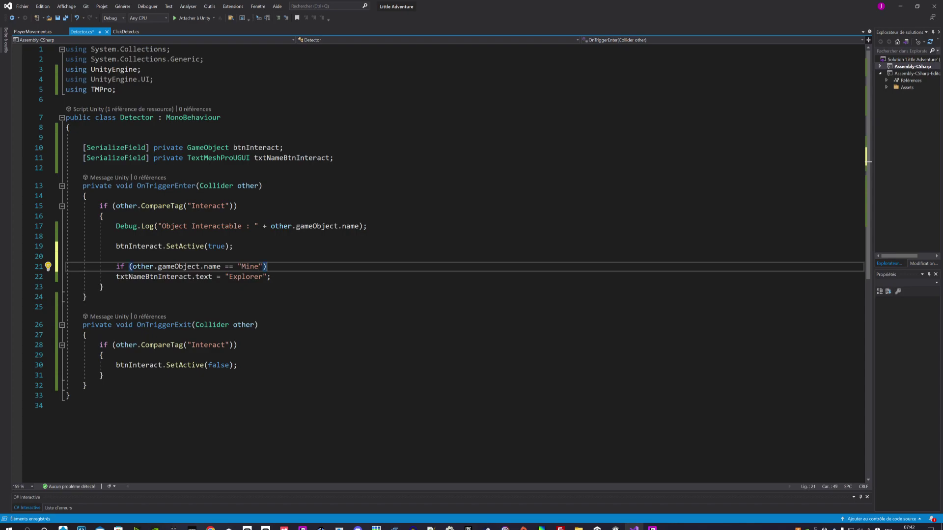
# Give the Mine if a brace block and move the Explorer label line inside it
pyautogui.write('{')
pyautogui.press('Return')
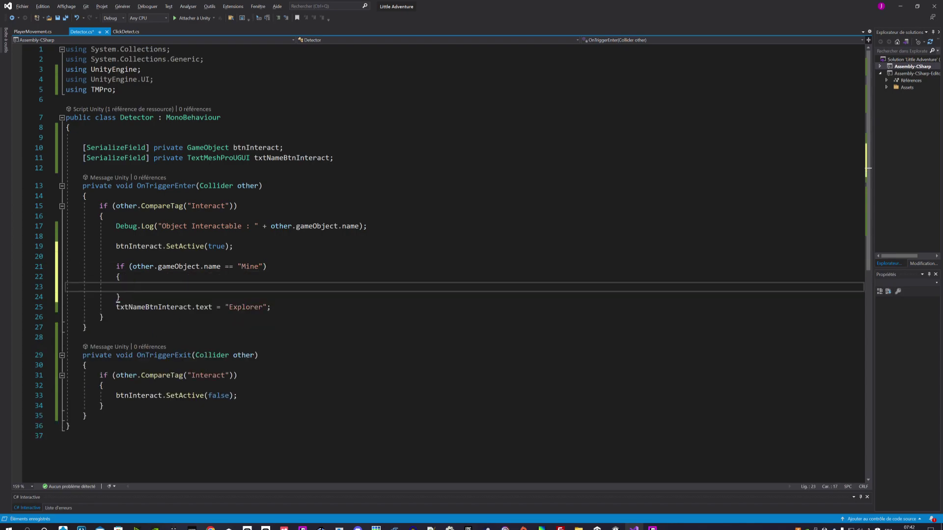
pyautogui.moveTo(270, 308); pyautogui.dragTo(117, 308)
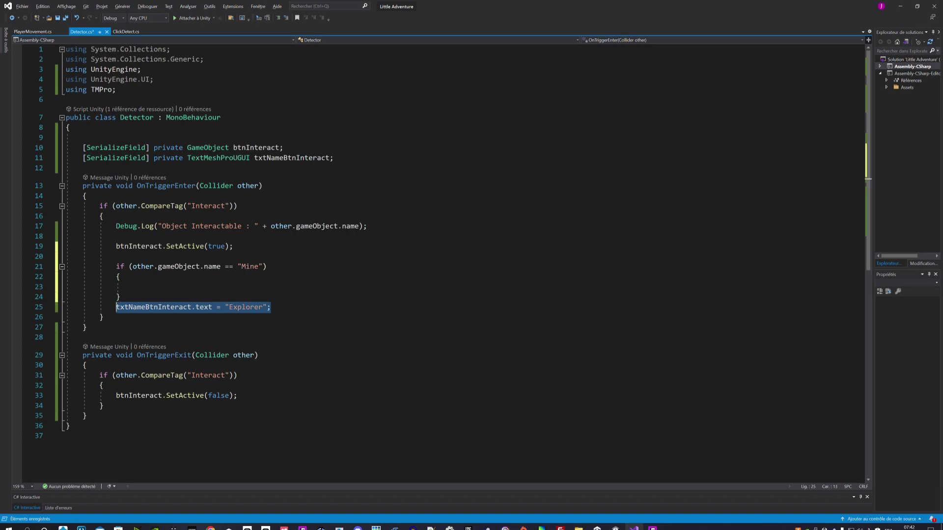
pyautogui.hotkey('ctrl', 'x')
pyautogui.press('Up')
pyautogui.press('Up')
pyautogui.hotkey('ctrl', 'v')
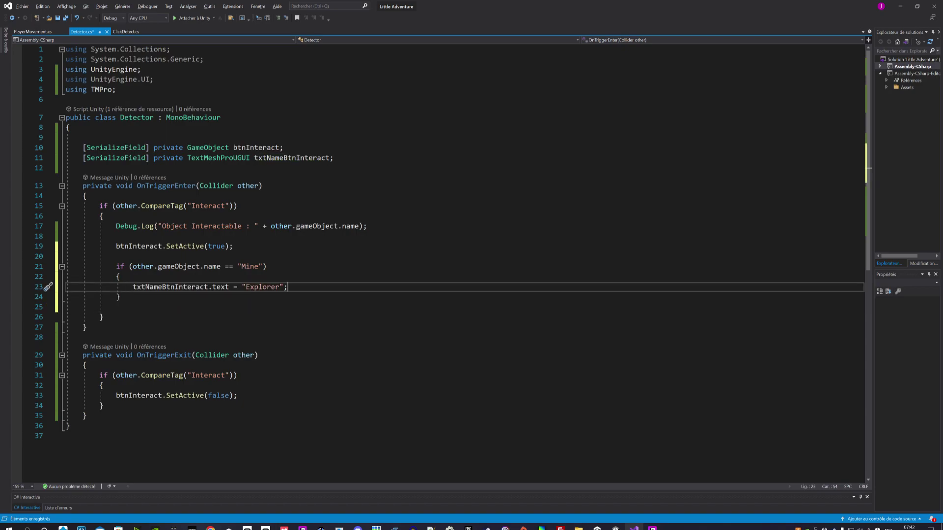
# Add an else block after it containing a copy of the Mine if block
pyautogui.moveTo(120, 297); pyautogui.dragTo(117, 266)
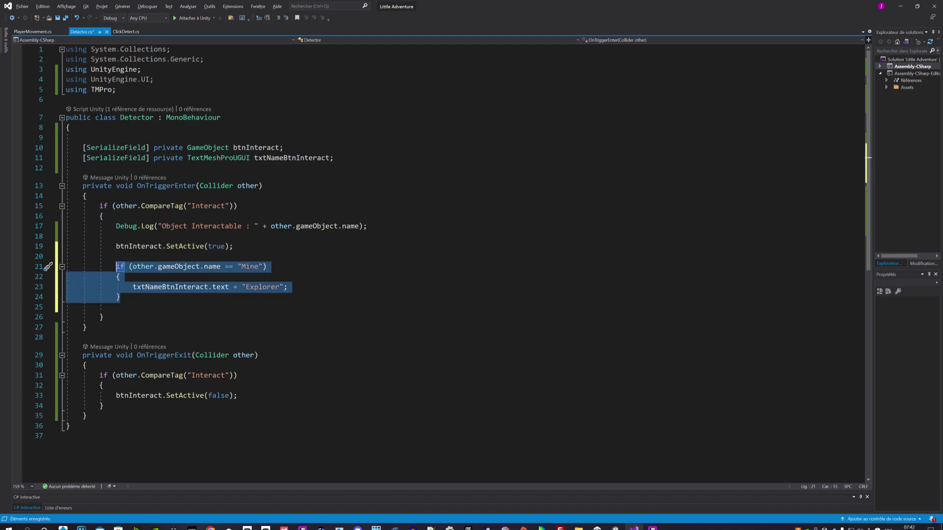
pyautogui.click(121, 297)
pyautogui.write('else')
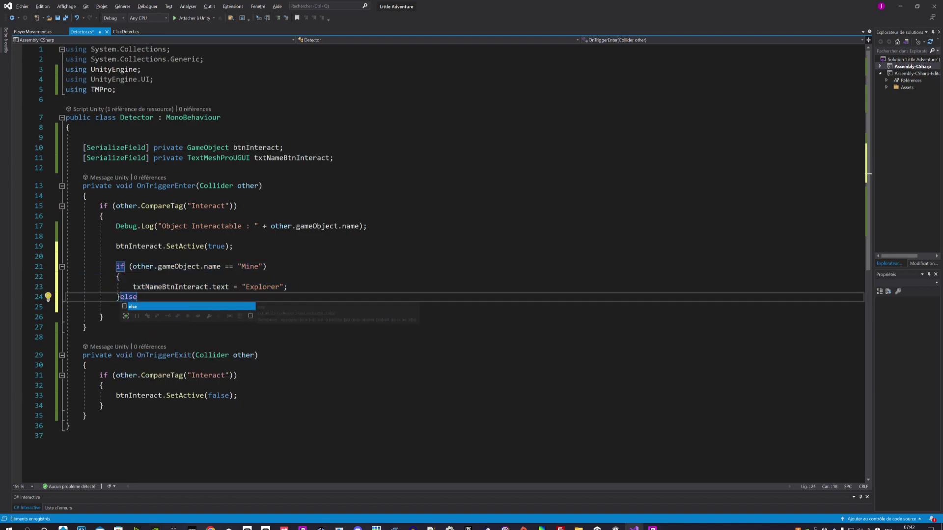
pyautogui.press('Tab')
pyautogui.press('Tab')
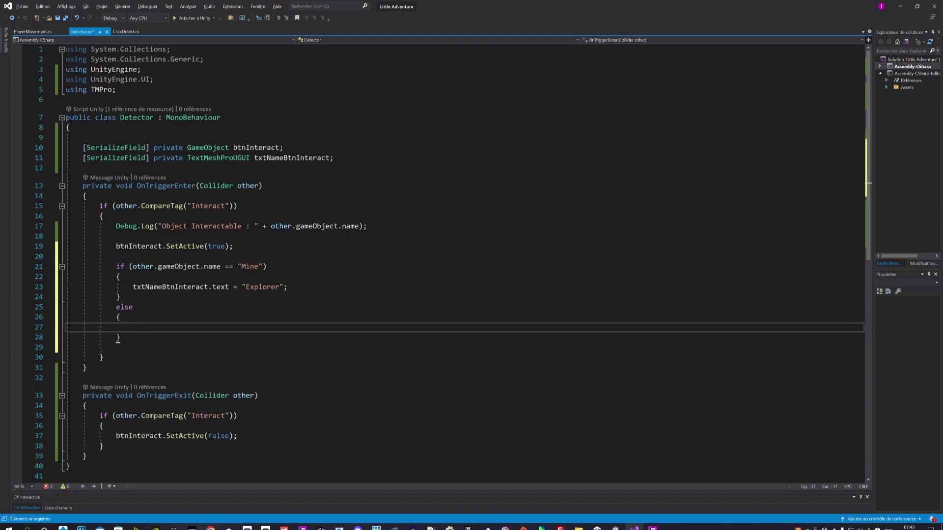
pyautogui.hotkey('ctrl', 'v')
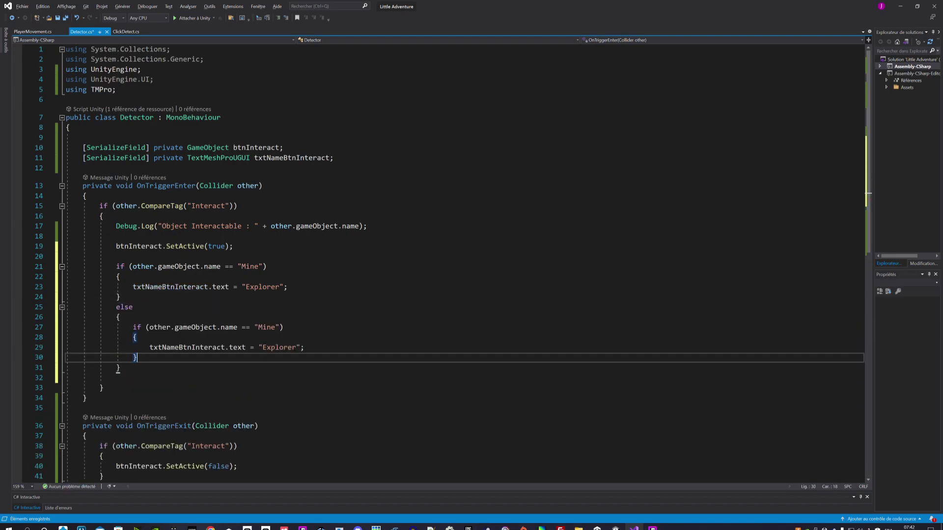
# Change the copy to check "Castel" and set the text to "Entrée", then save Detector.cs
pyautogui.doubleClick(261, 328)
pyautogui.write('C')
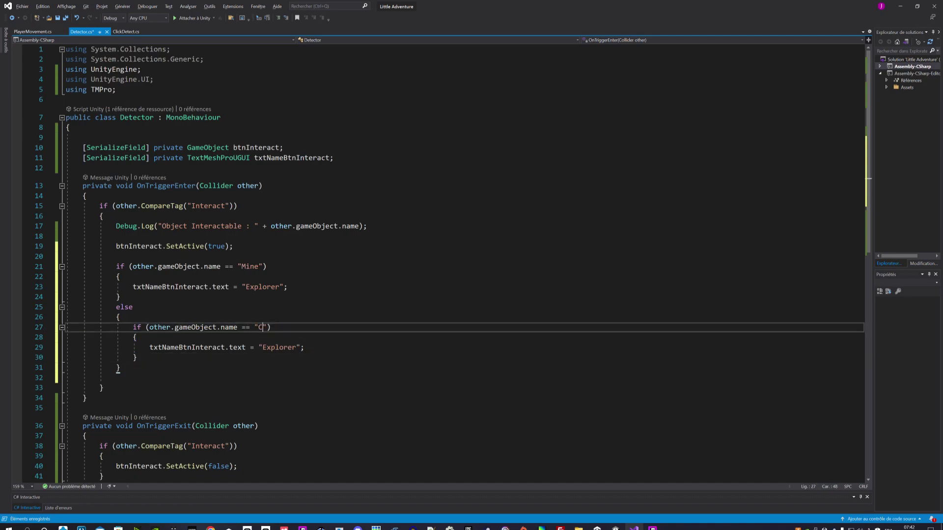
pyautogui.write('a')
pyautogui.write('stel')
pyautogui.doubleClick(273, 350)
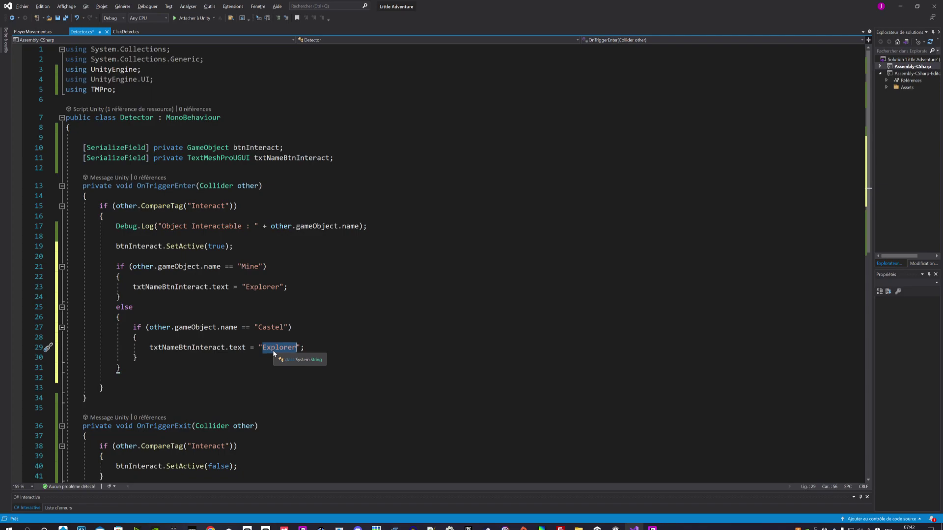
pyautogui.write('Entr')
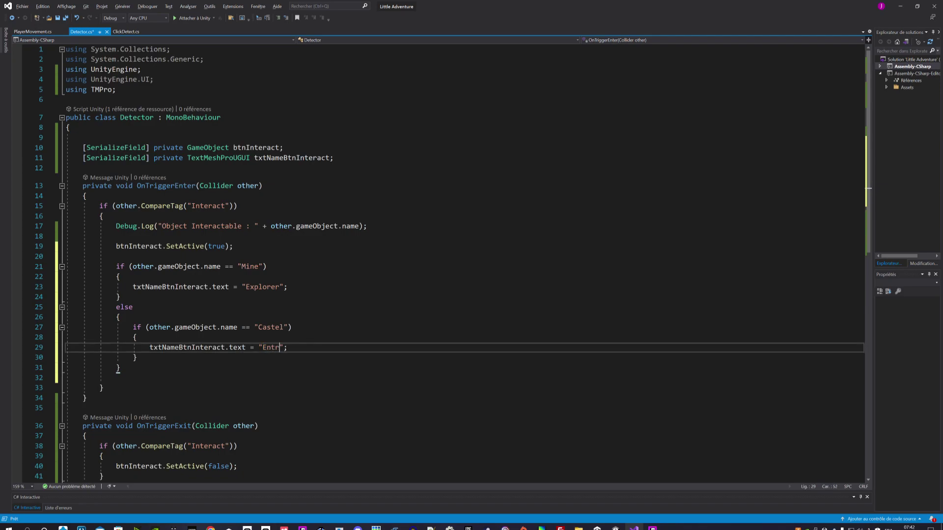
pyautogui.write('ée')
pyautogui.press('Up')
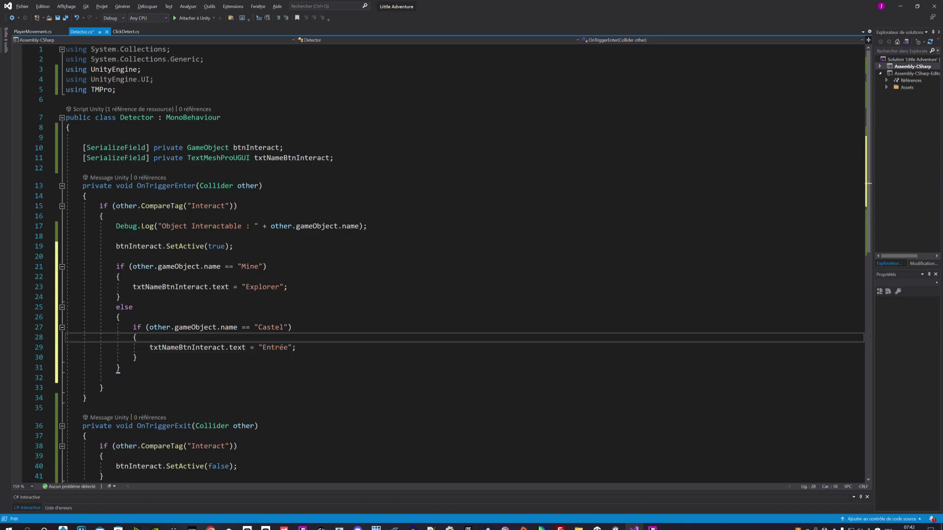
pyautogui.click(65, 18)
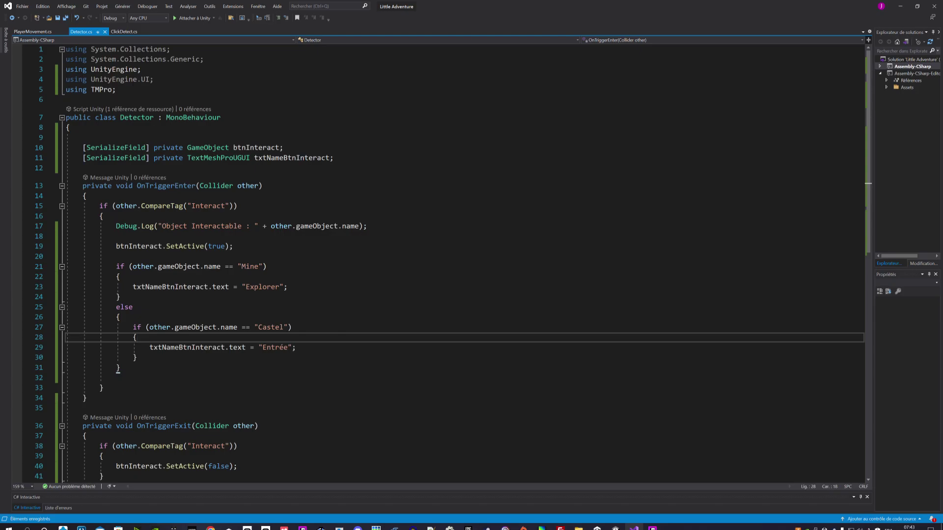
# Back in Unity, clear the Console, start play mode and walk the knight onto a ground tile
pyautogui.click(615, 528)
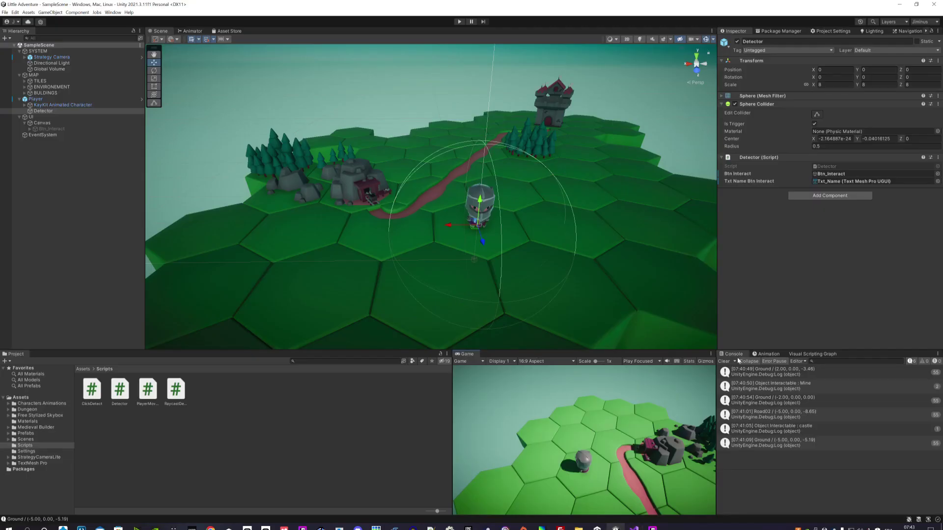
pyautogui.click(725, 362)
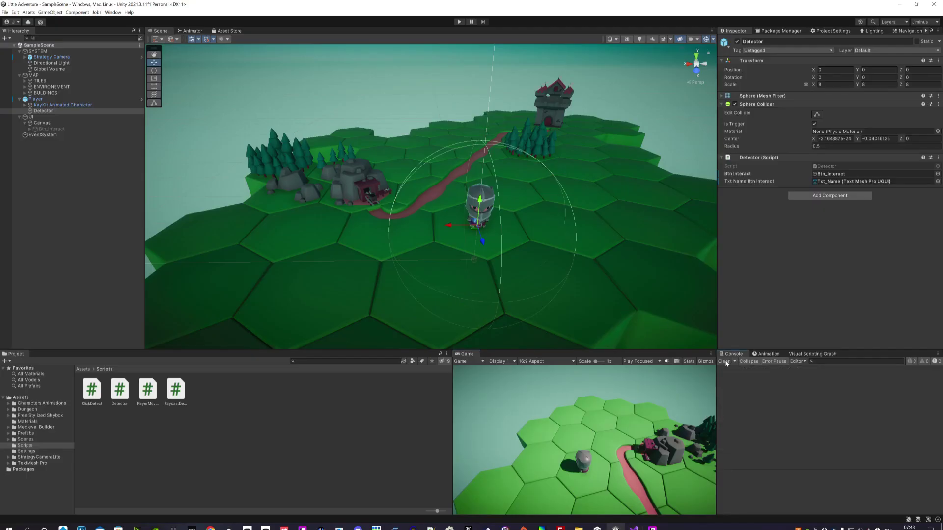
pyautogui.click(459, 22)
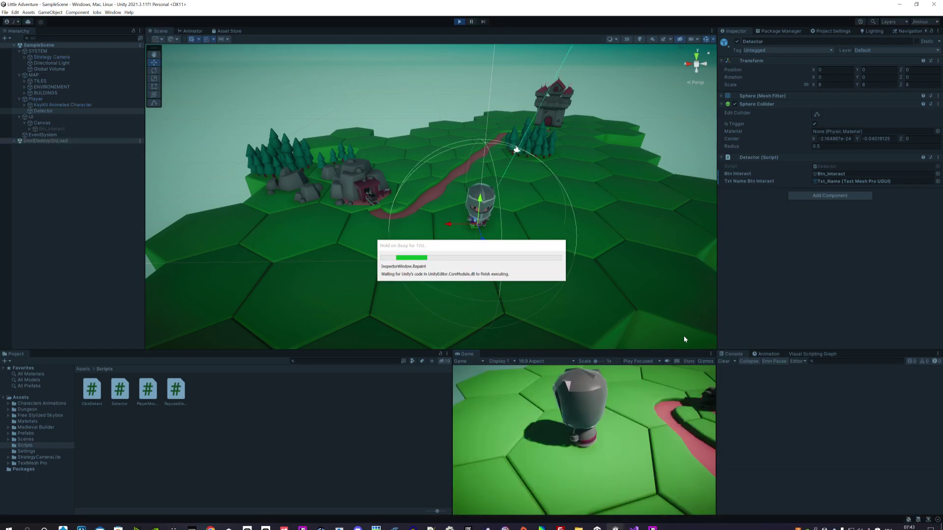
pyautogui.scroll(-5, 636, 449)
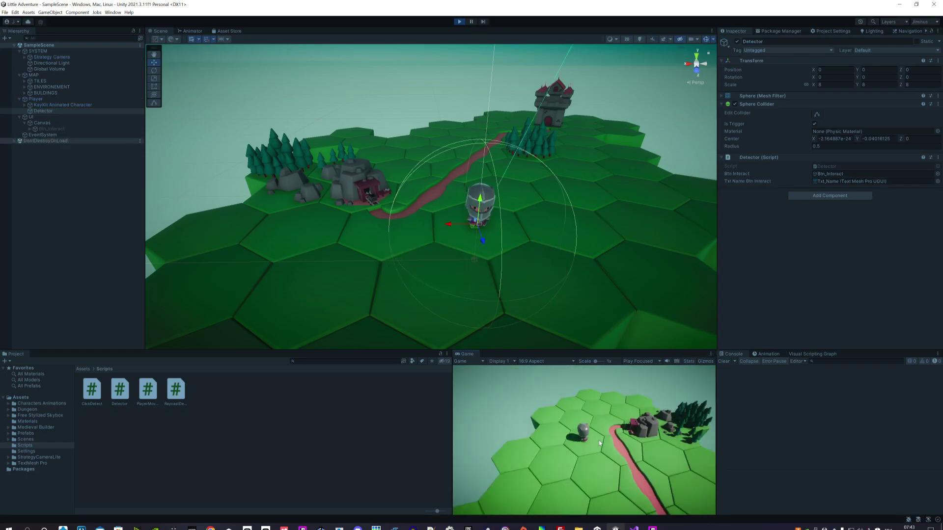
pyautogui.click(647, 443)
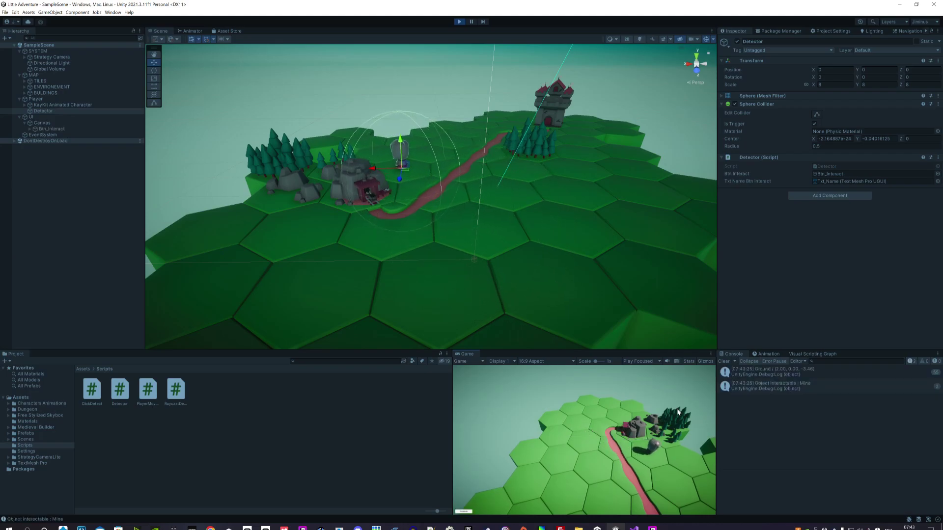
pyautogui.click(711, 354)
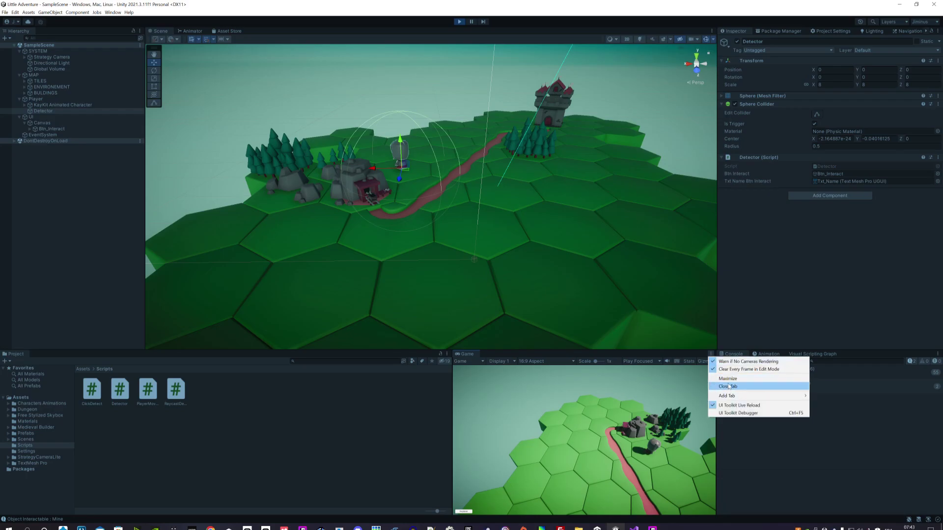
# Maximize the Game view, walk the knight along the road to the castle and back, then stop playing
pyautogui.click(728, 379)
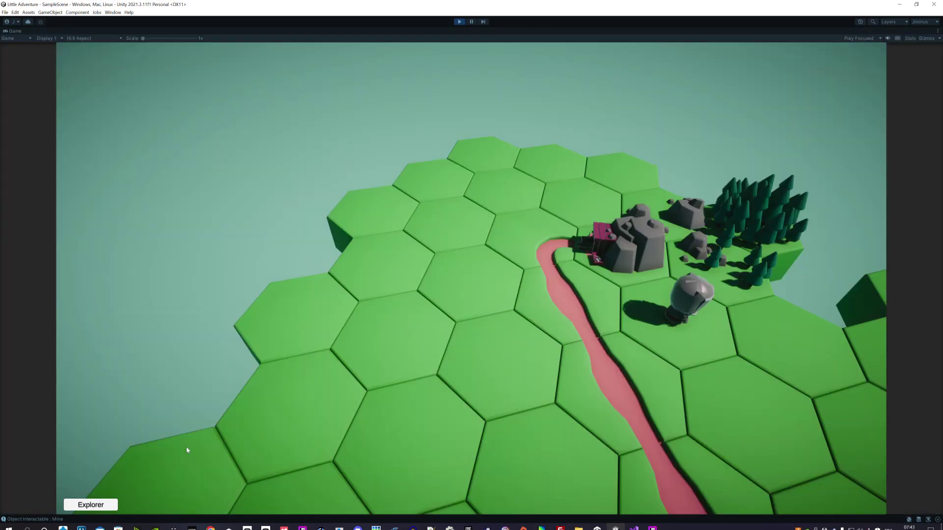
pyautogui.scroll(-2, 529, 391)
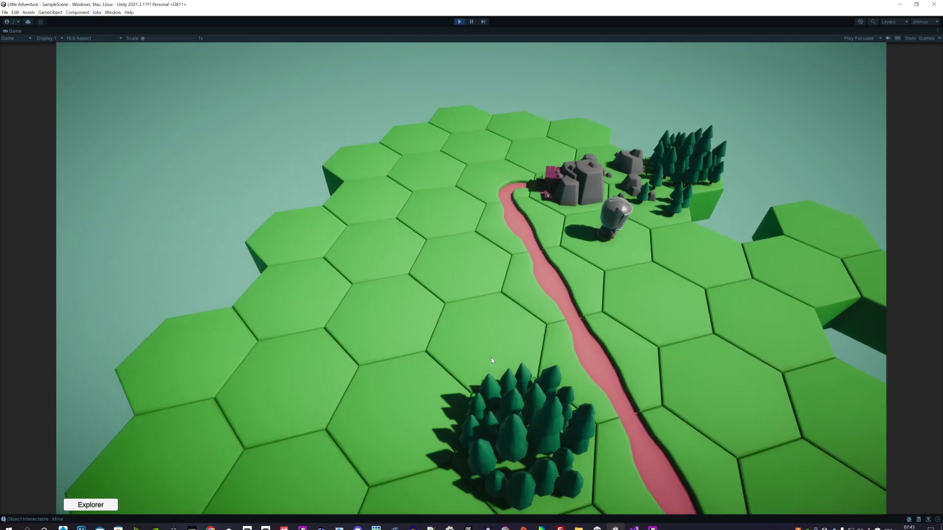
pyautogui.moveTo(491, 360); pyautogui.dragTo(638, 360, button='right')
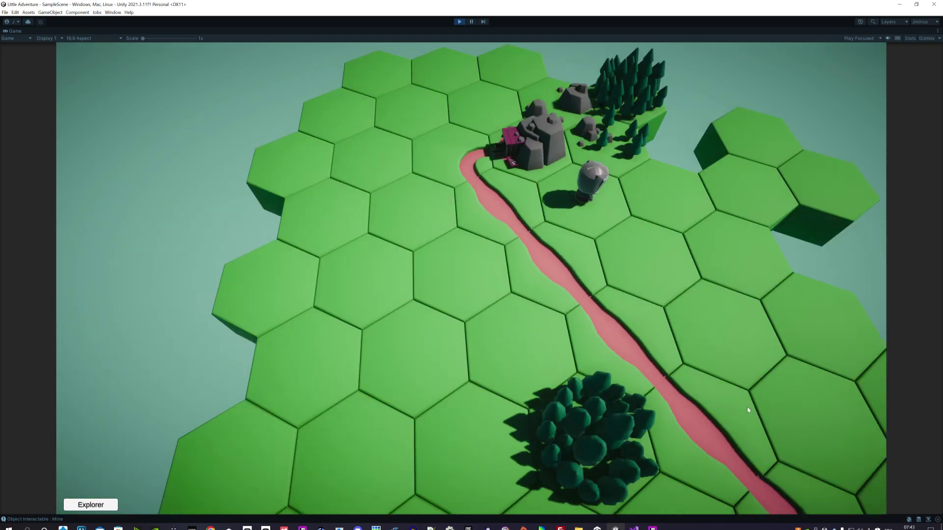
pyautogui.scroll(-2, 635, 270)
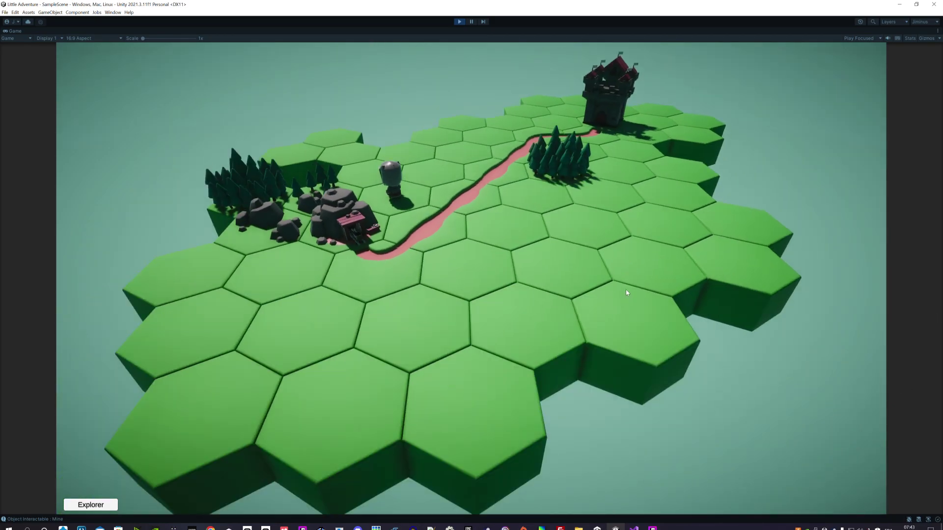
pyautogui.scroll(4, 658, 211)
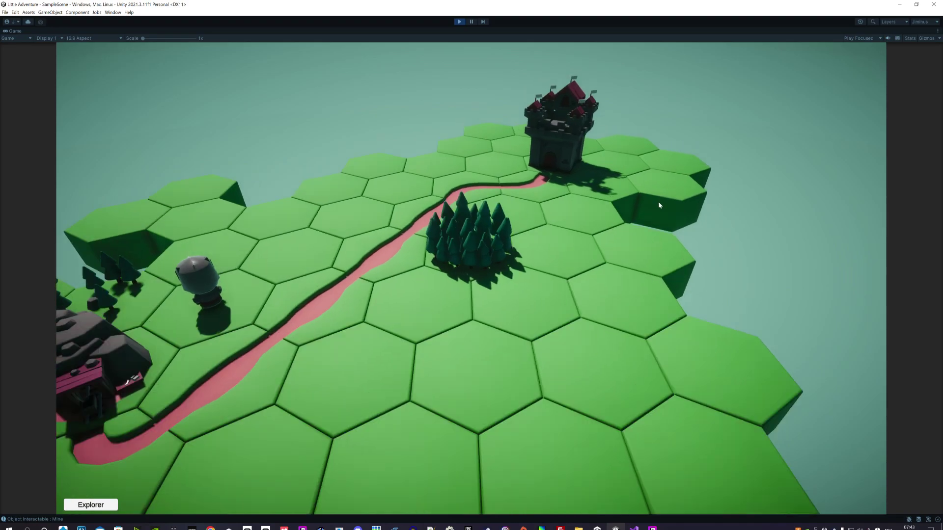
pyautogui.scroll(-2, 658, 201)
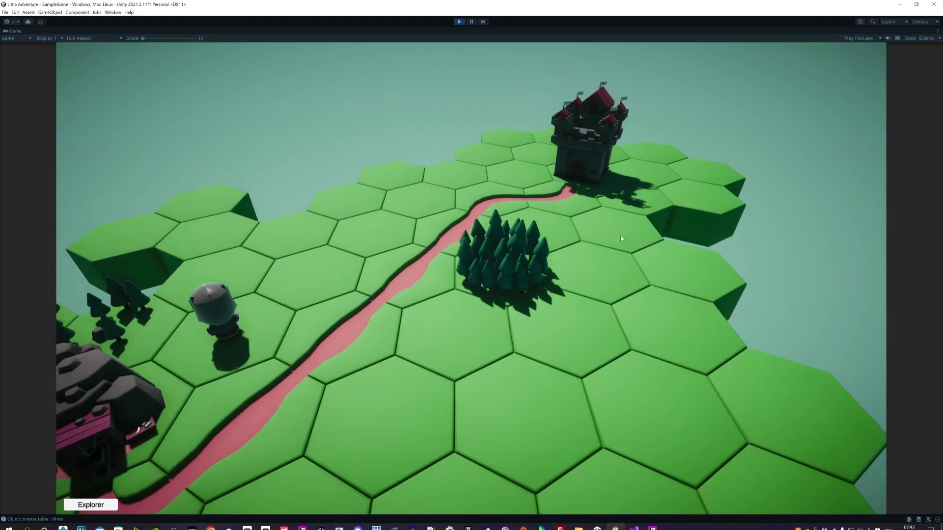
pyautogui.scroll(4, 620, 234)
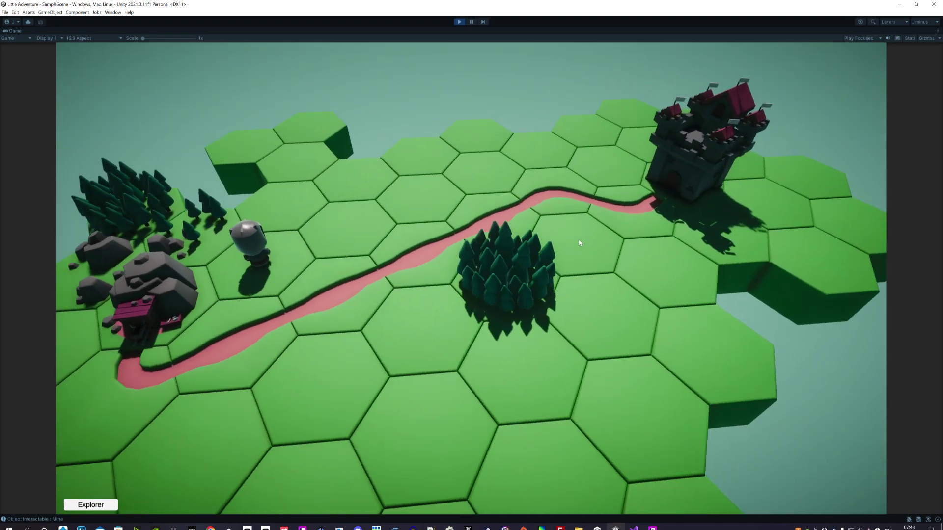
pyautogui.click(628, 224)
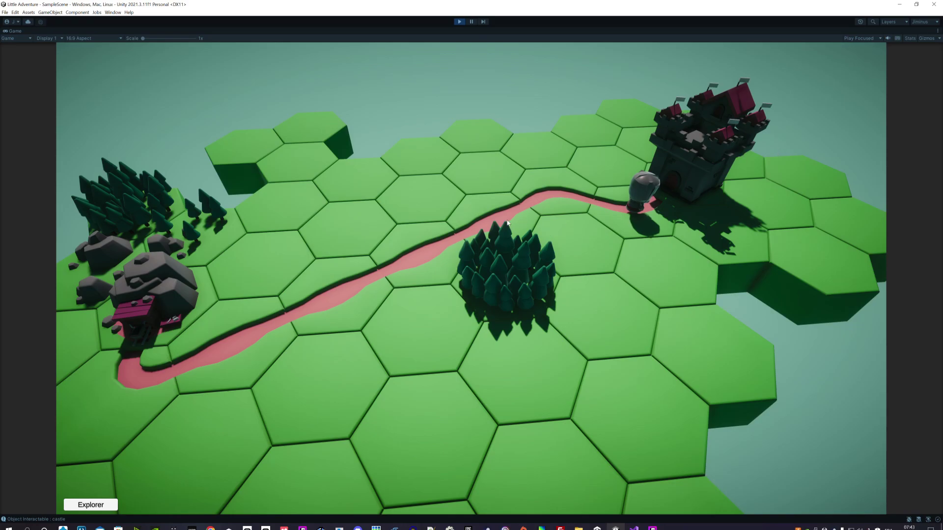
pyautogui.click(422, 214)
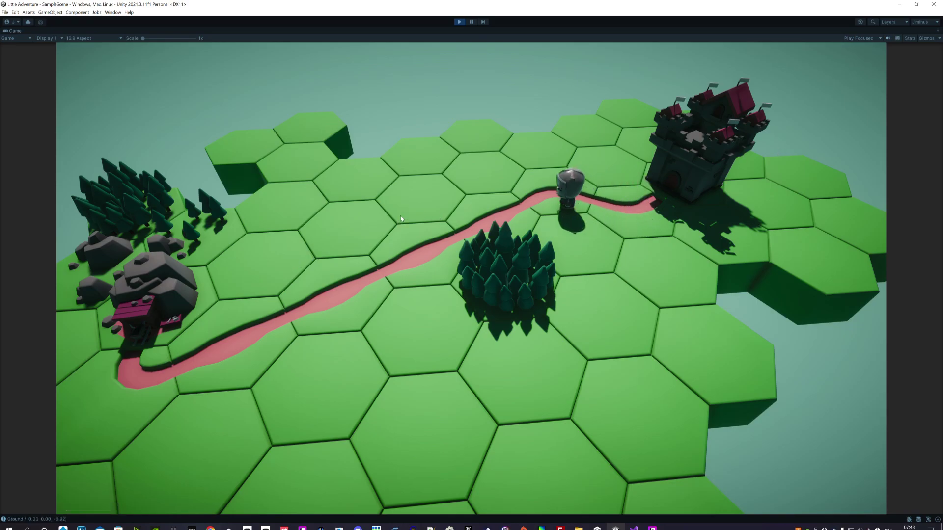
pyautogui.click(611, 213)
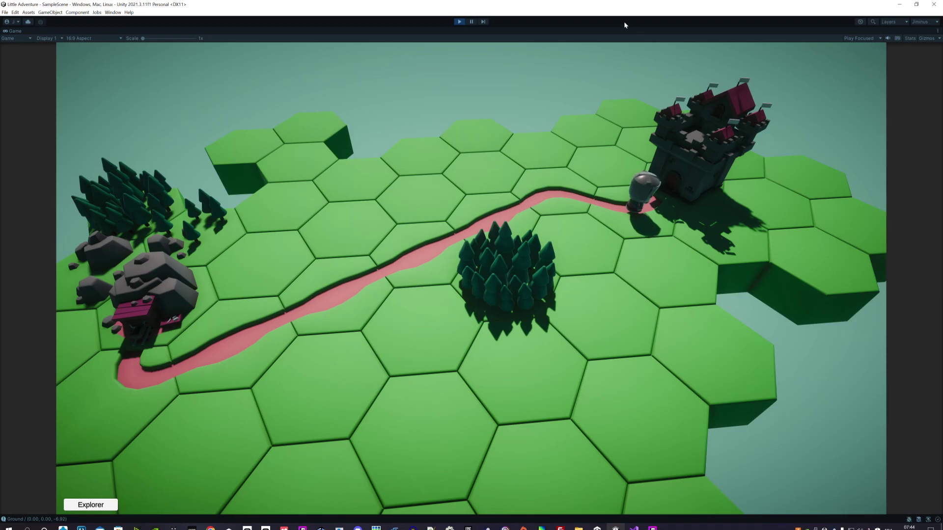
pyautogui.click(460, 23)
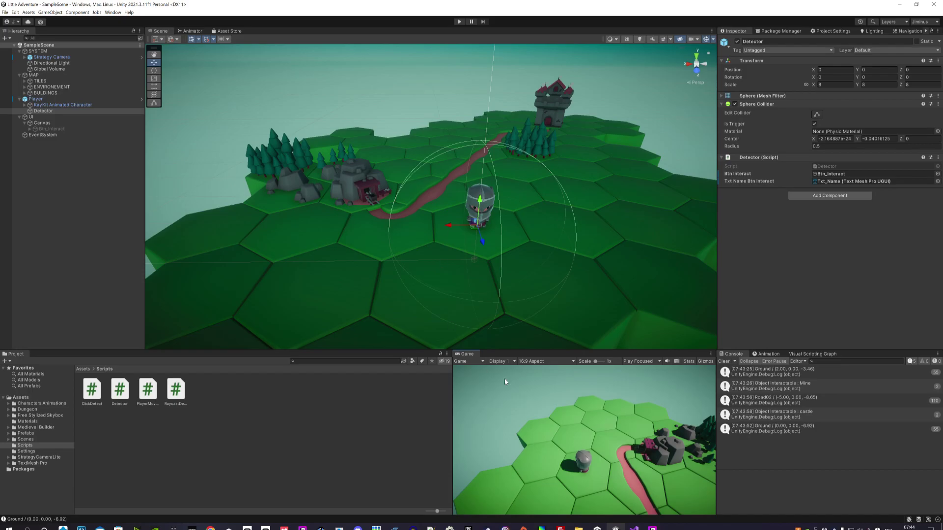
# Correct 'Castel' to 'Castle' on line 27 of Detector.cs, save, and switch back to Unity
pyautogui.click(634, 529)
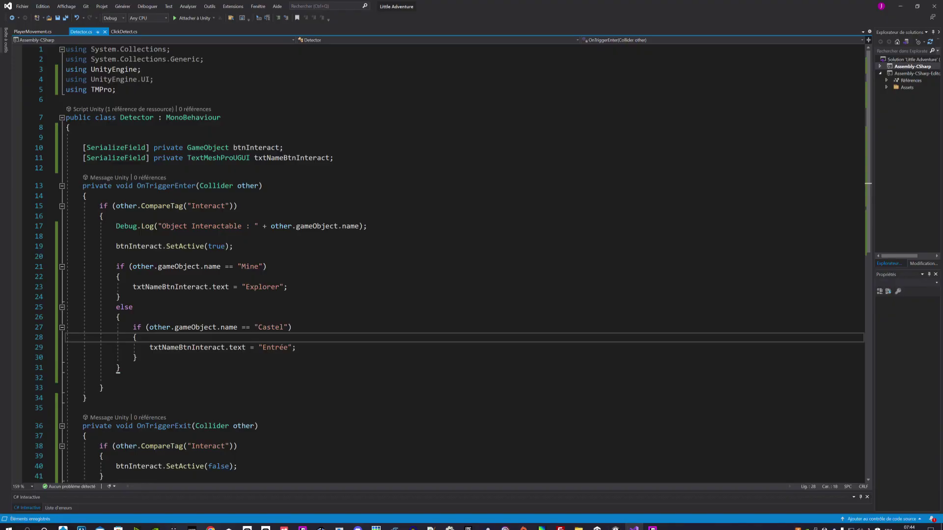
pyautogui.click(284, 327)
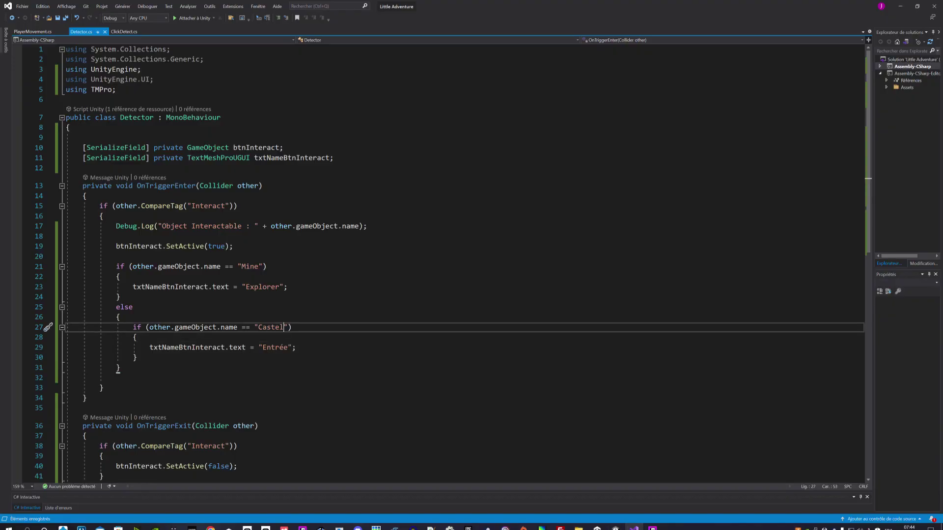
pyautogui.press('BackSpace')
pyautogui.press('BackSpace')
pyautogui.write('le')
pyautogui.hotkey('ctrl', 's')
pyautogui.moveTo(634, 528)
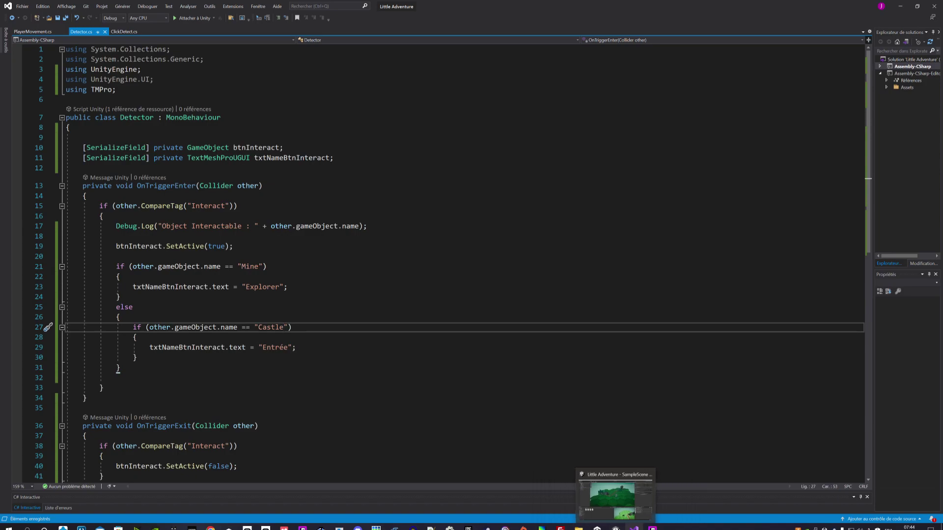
pyautogui.click(606, 473)
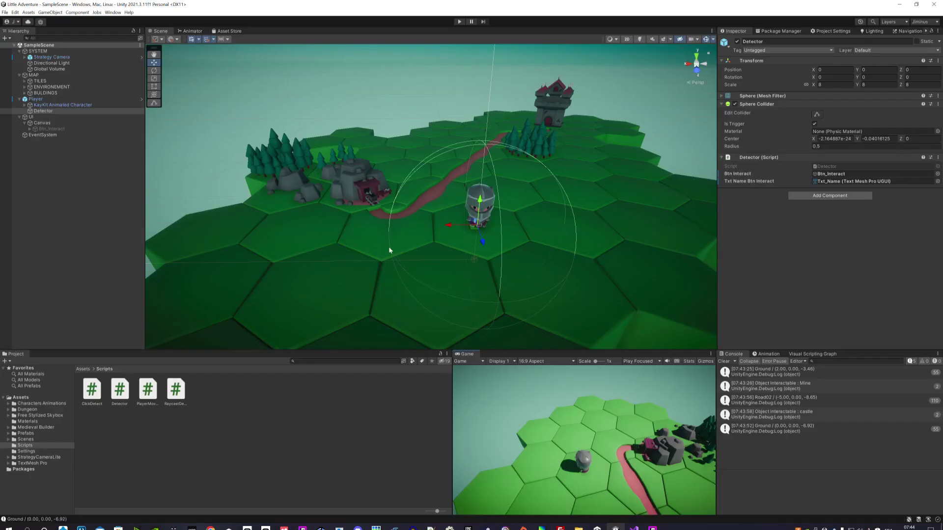
# Play with the Game view maximized, walk the knight to the castle and back, then stop
pyautogui.click(458, 22)
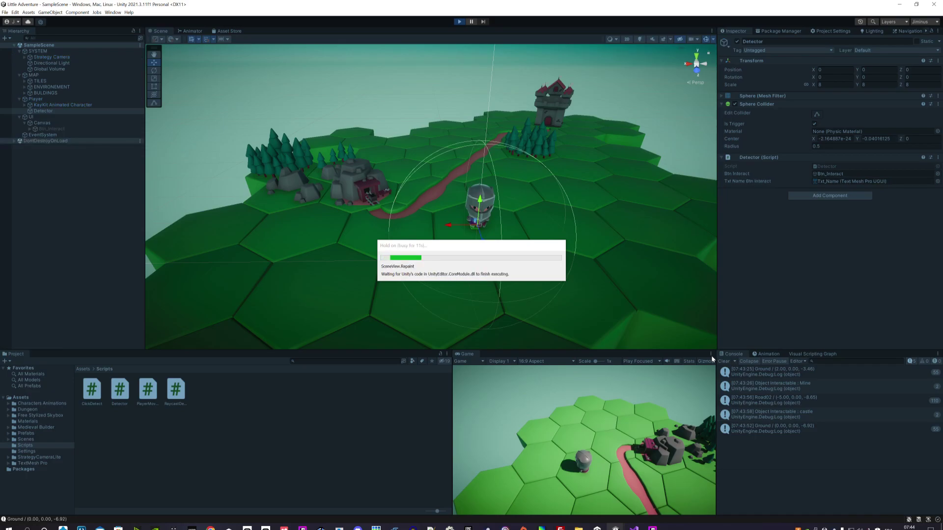
pyautogui.click(711, 355)
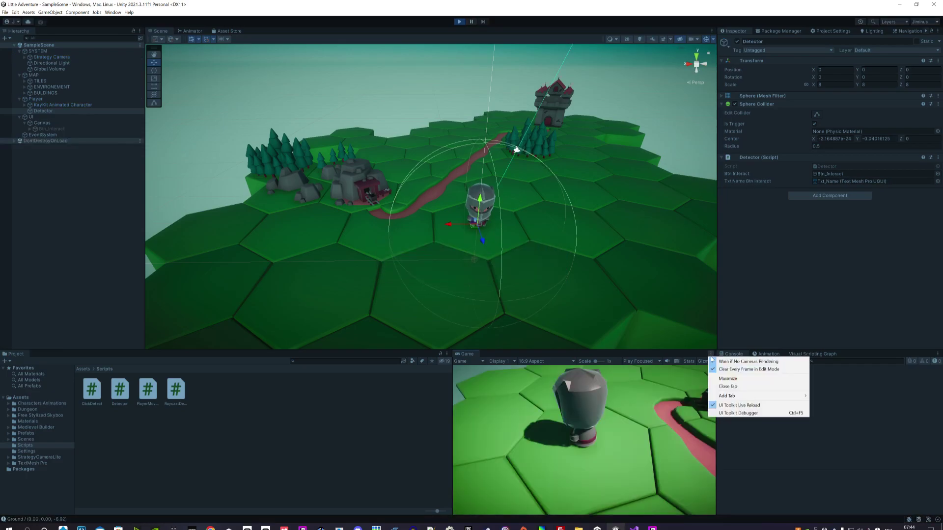
pyautogui.click(720, 379)
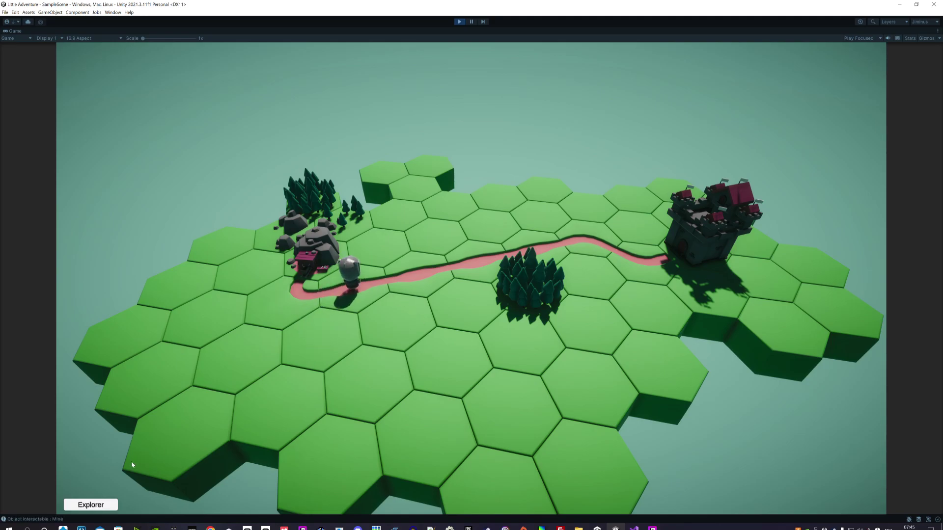
pyautogui.click(640, 261)
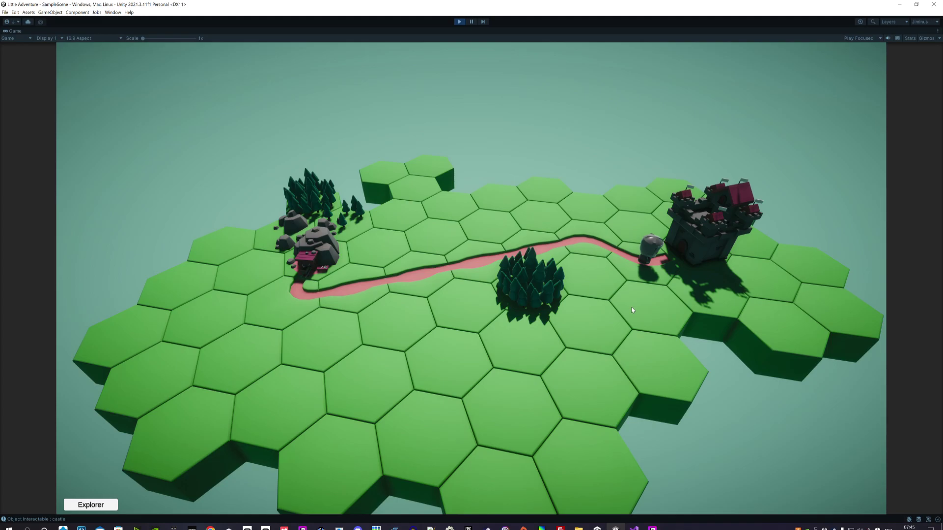
pyautogui.click(335, 294)
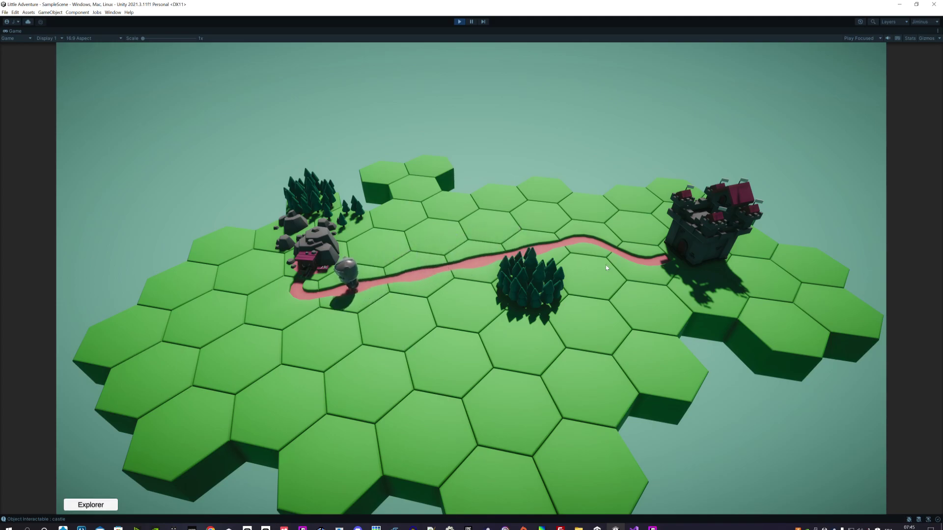
pyautogui.click(677, 273)
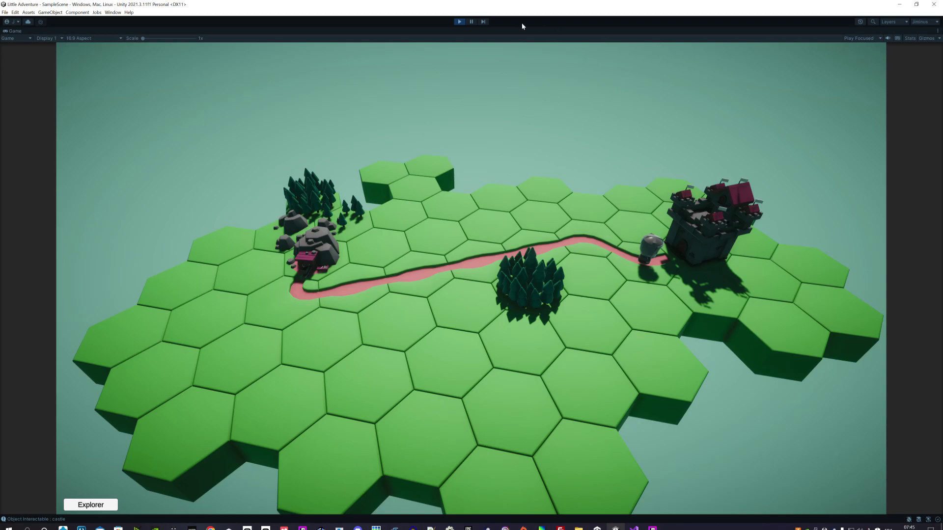
pyautogui.click(459, 22)
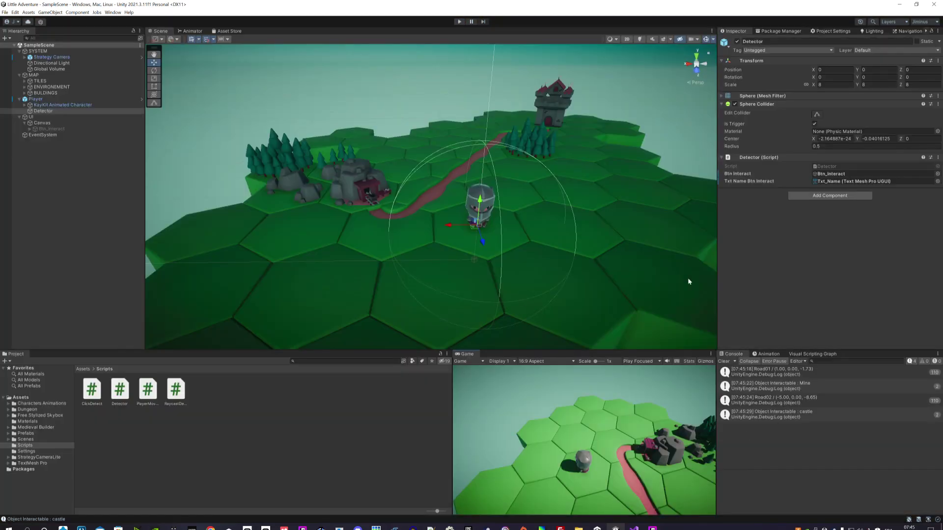
# Cut the Castle name-check block (lines 27–30) and paste it into the else braces after the Mine check
pyautogui.click(634, 528)
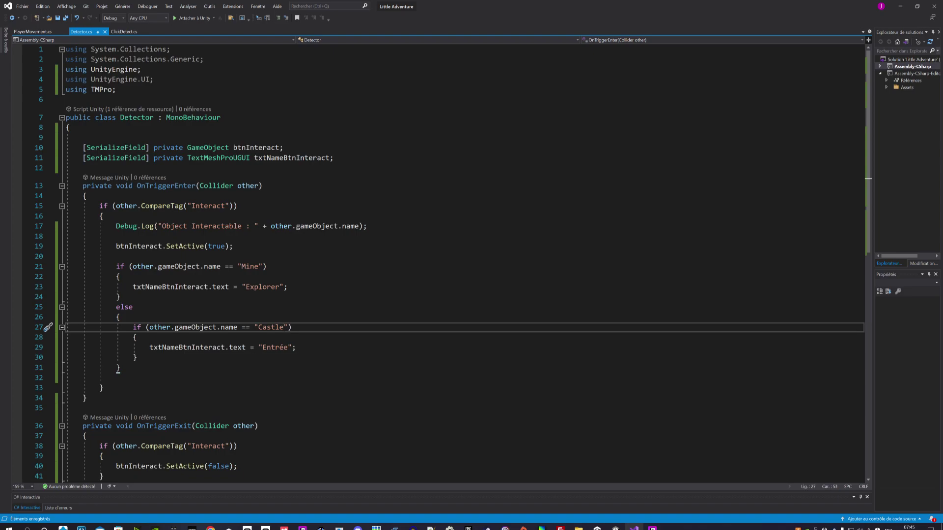
pyautogui.moveTo(67, 368); pyautogui.dragTo(133, 328)
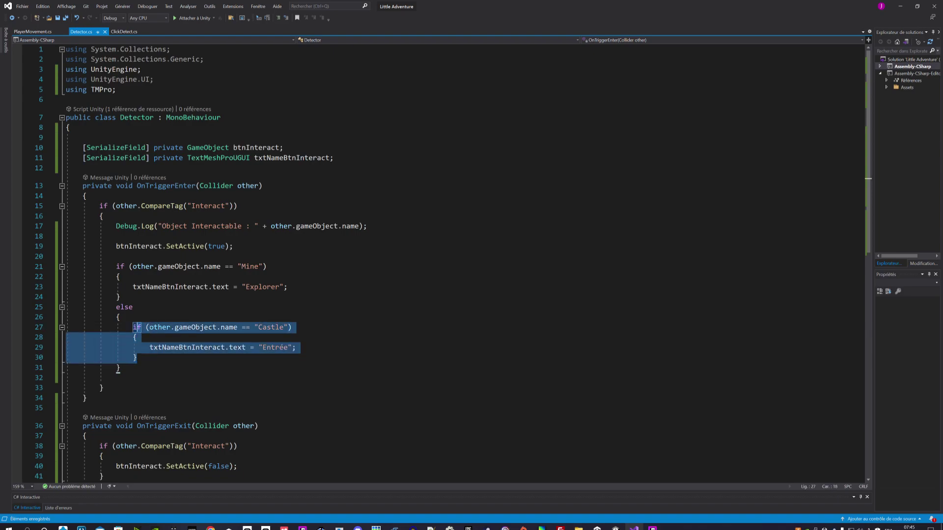
pyautogui.rightClick(135, 330)
pyautogui.click(181, 454)
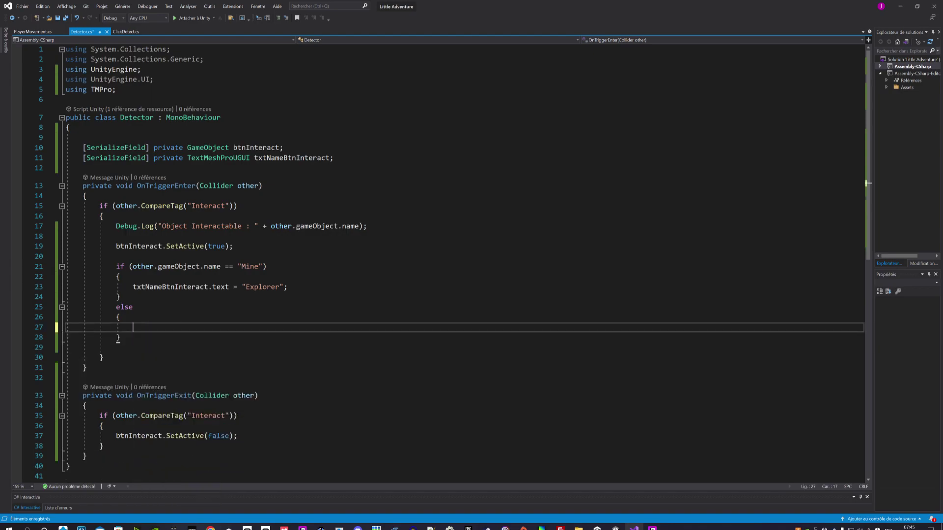
pyautogui.hotkey('shift', 'Up')
pyautogui.hotkey('shift', 'Up')
pyautogui.hotkey('shift', 'Home')
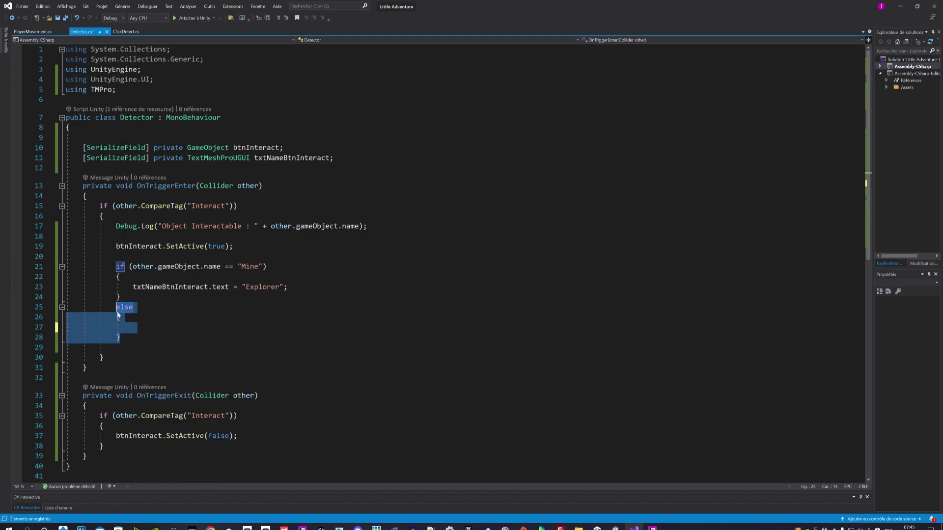
pyautogui.rightClick(121, 318)
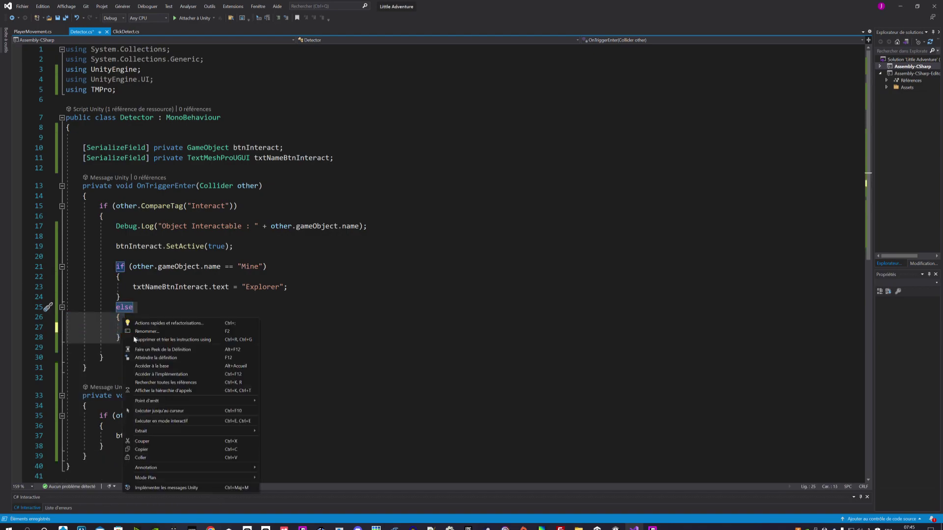
pyautogui.click(152, 457)
pyautogui.press('Up')
pyautogui.press('Up')
pyautogui.press('Up')
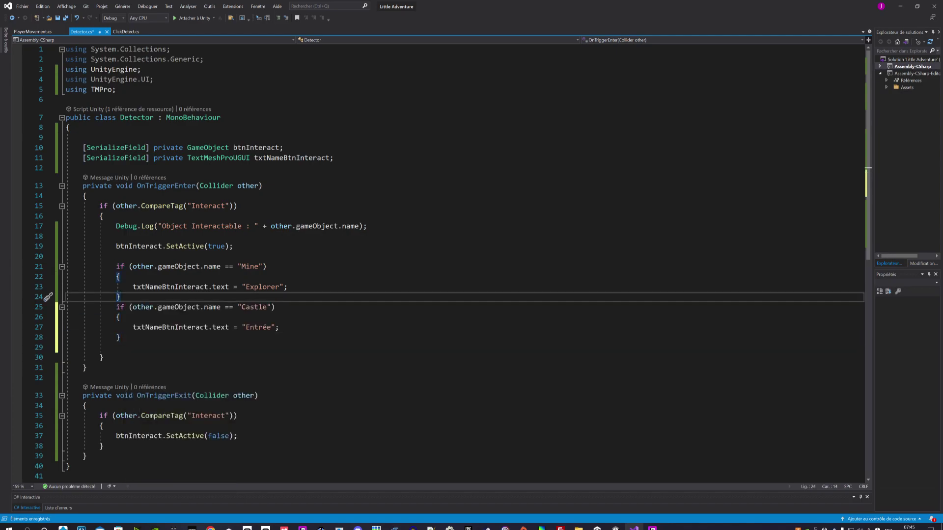
pyautogui.press('Return')
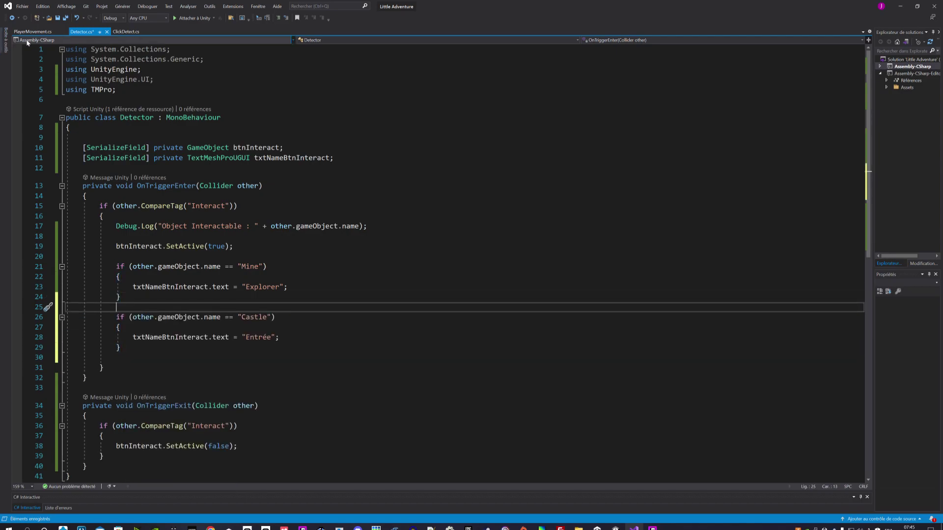
# Save Detector.cs, restore the nested Castle check with undo and redo, and save again
pyautogui.hotkey('ctrl', 's')
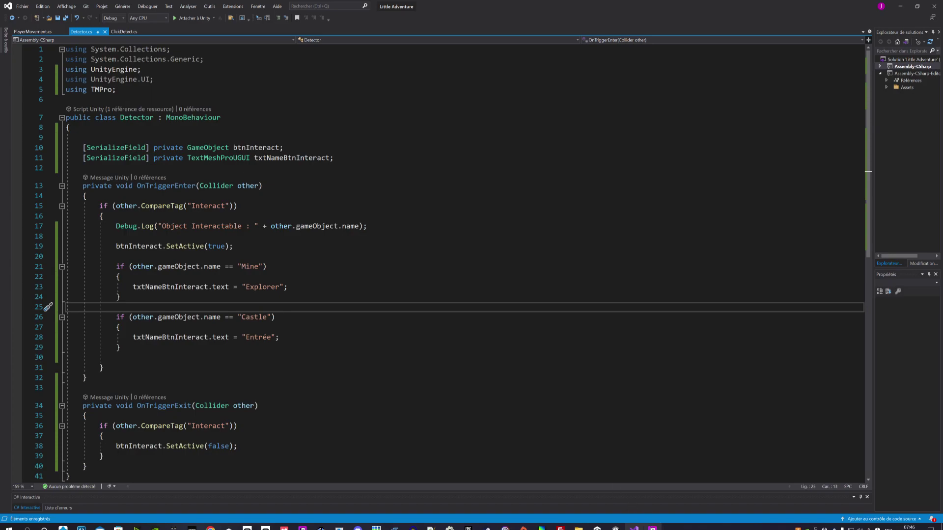
pyautogui.moveTo(616, 529)
pyautogui.moveTo(578, 475)
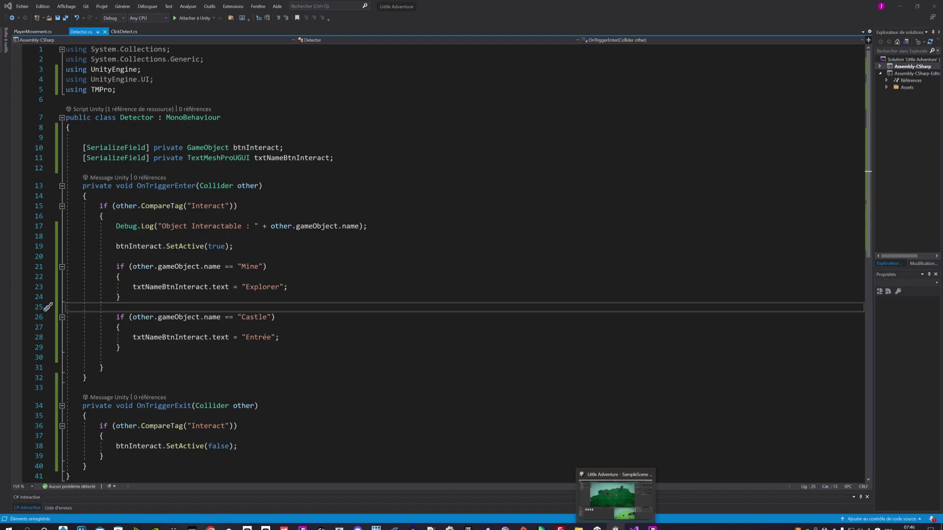
pyautogui.hotkey('ctrl', 'z')
pyautogui.hotkey('ctrl', 'z')
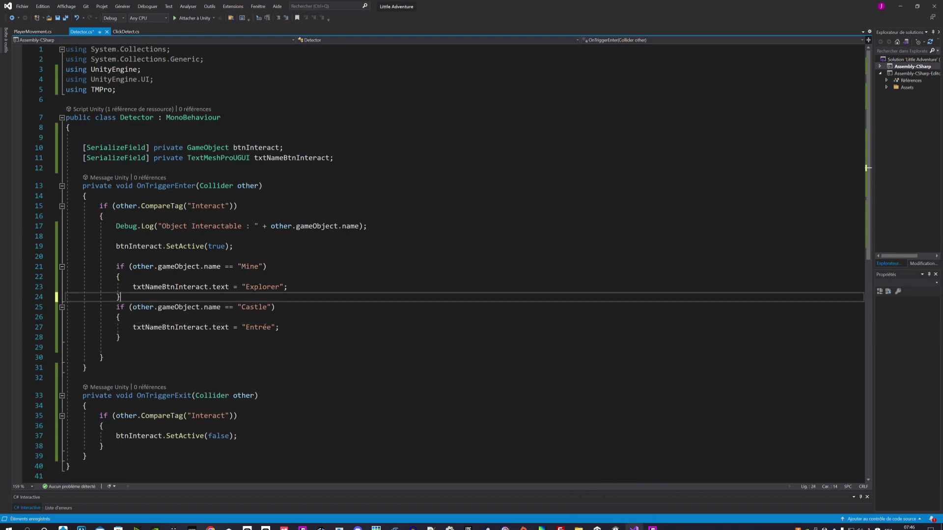
pyautogui.hotkey('ctrl', 'z')
pyautogui.hotkey('ctrl', 'z')
pyautogui.hotkey('ctrl', 'y')
pyautogui.hotkey('ctrl', 'y')
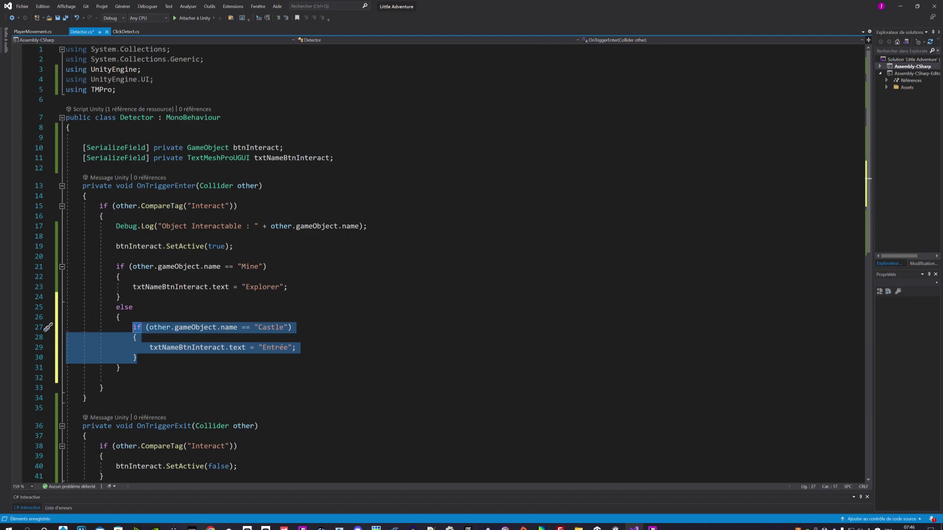
pyautogui.click(66, 17)
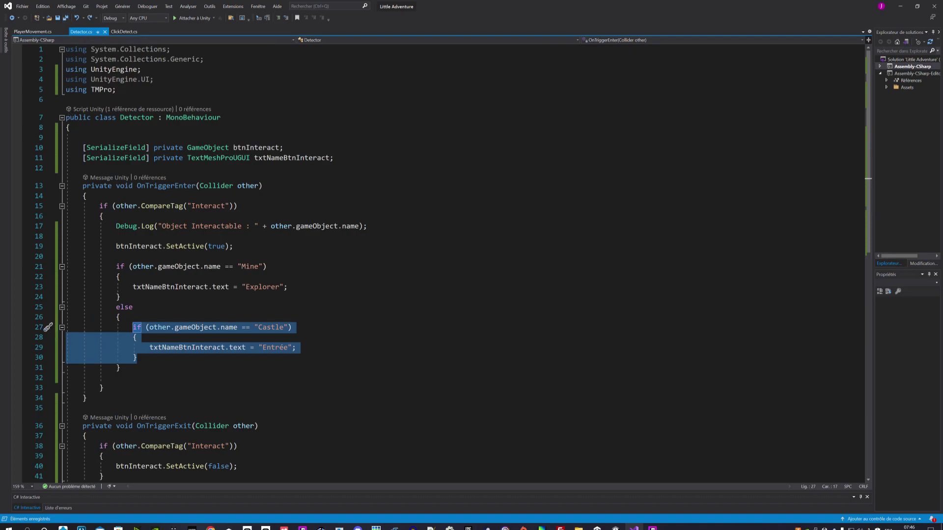
pyautogui.click(119, 317)
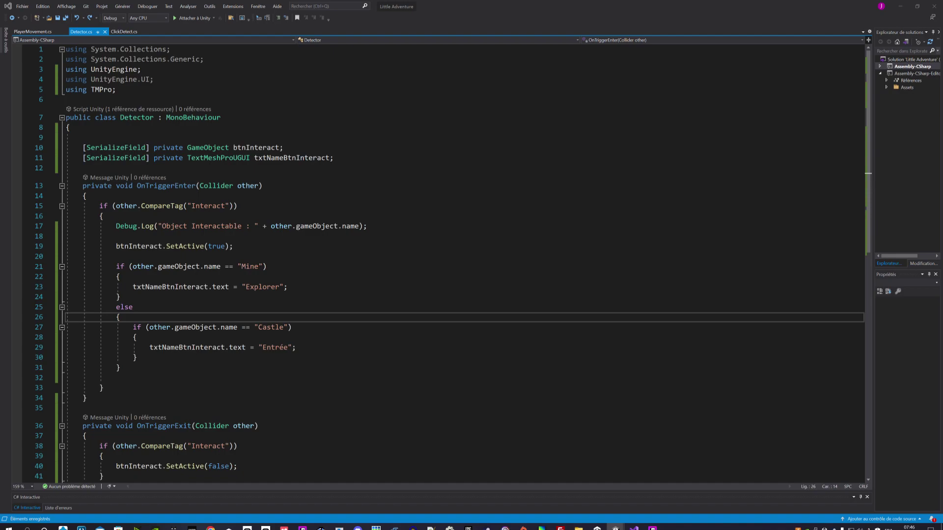
pyautogui.moveTo(615, 528)
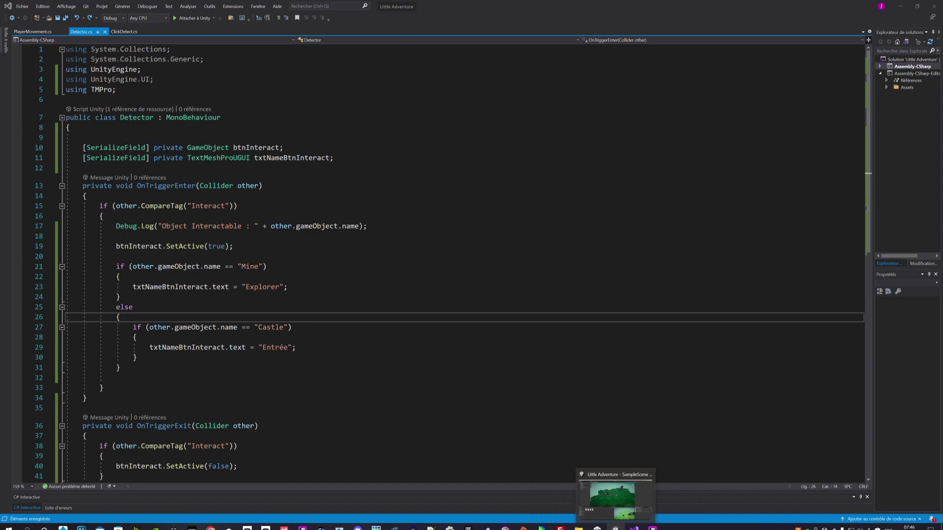
pyautogui.click(612, 495)
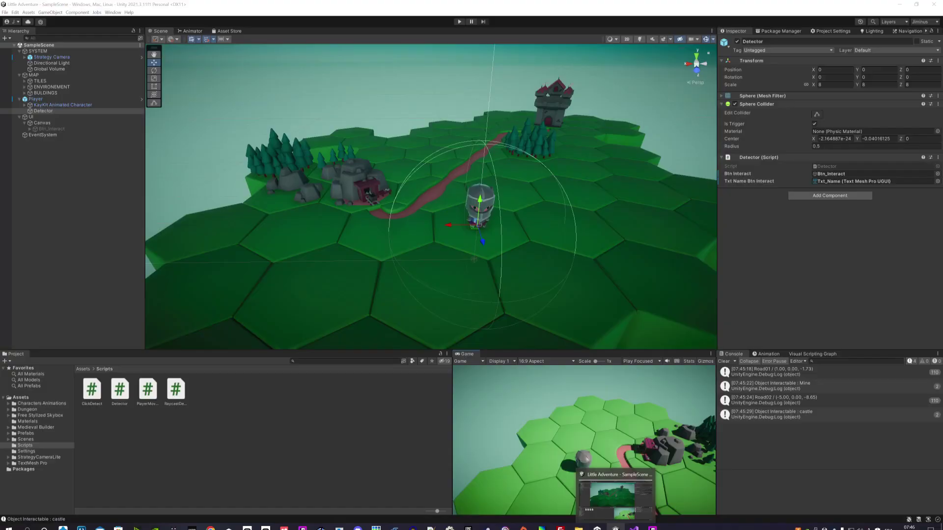
pyautogui.click(560, 113)
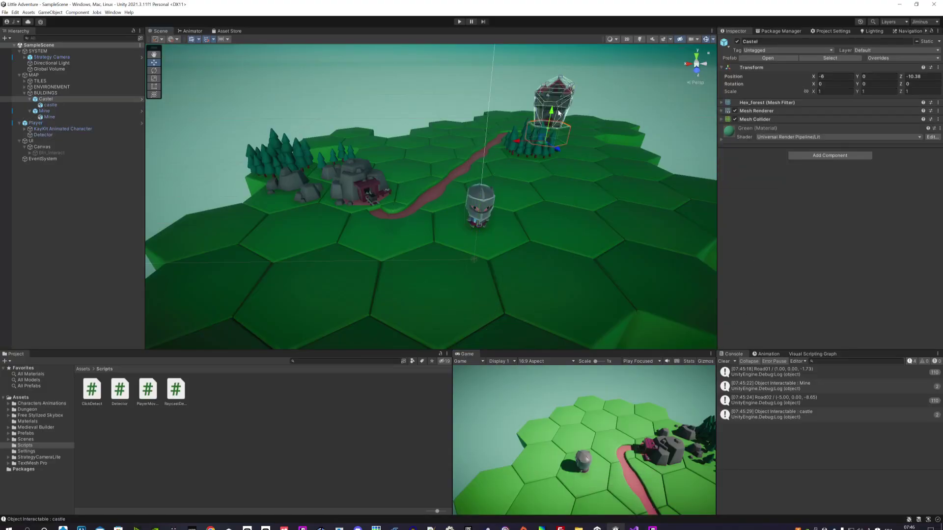
pyautogui.click(750, 41)
pyautogui.click(757, 182)
pyautogui.click(189, 31)
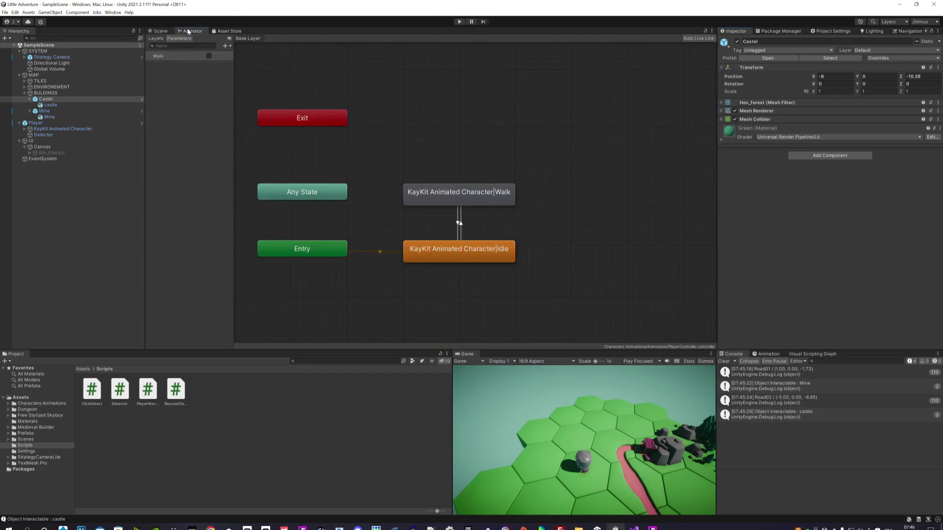
pyautogui.click(160, 31)
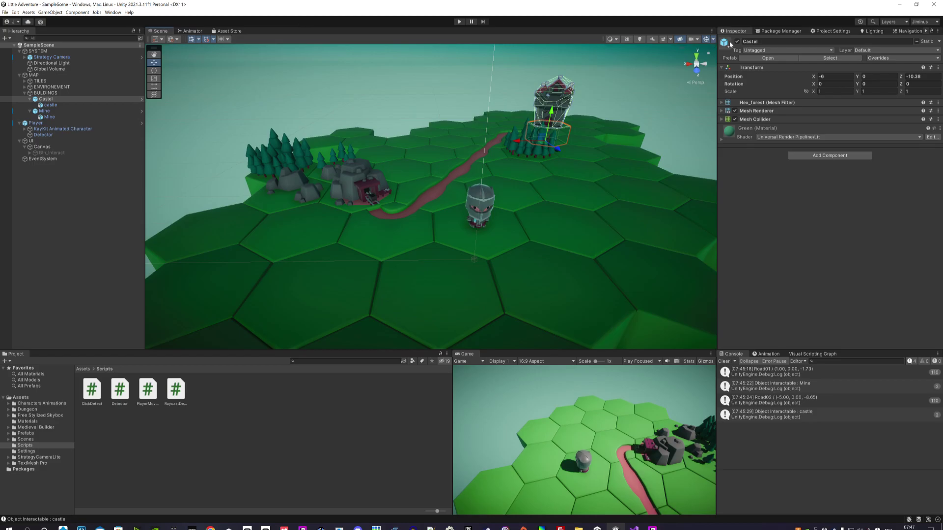
pyautogui.click(46, 105)
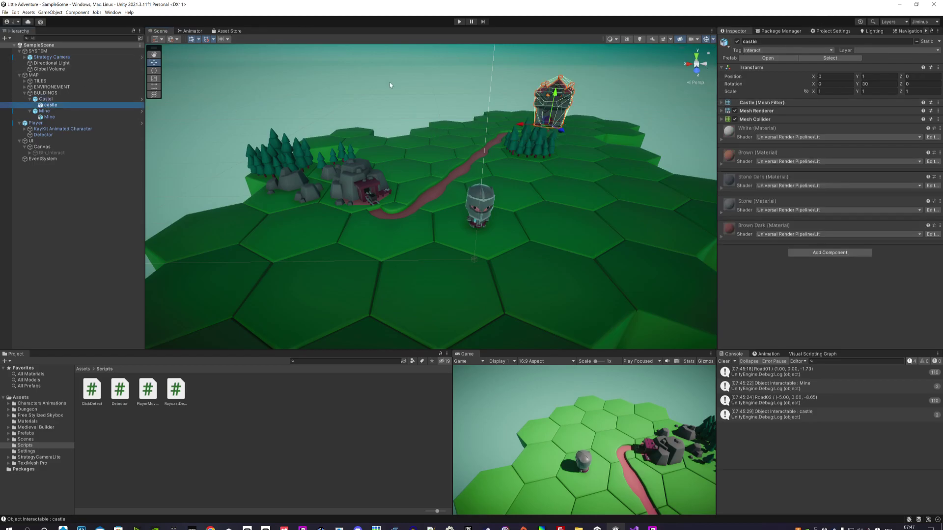
pyautogui.click(44, 99)
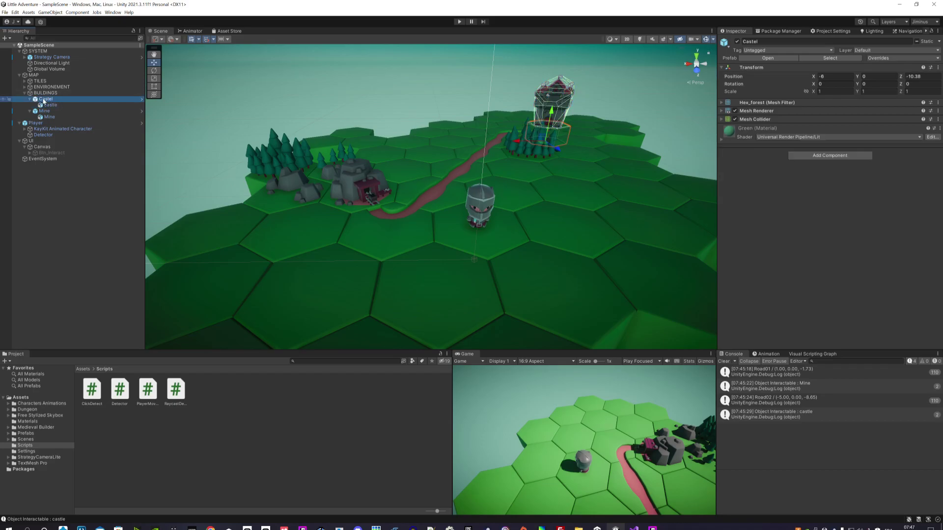
pyautogui.keyDown('alt'); pyautogui.moveTo(465, 187); pyautogui.dragTo(457, 305); pyautogui.keyUp('alt')
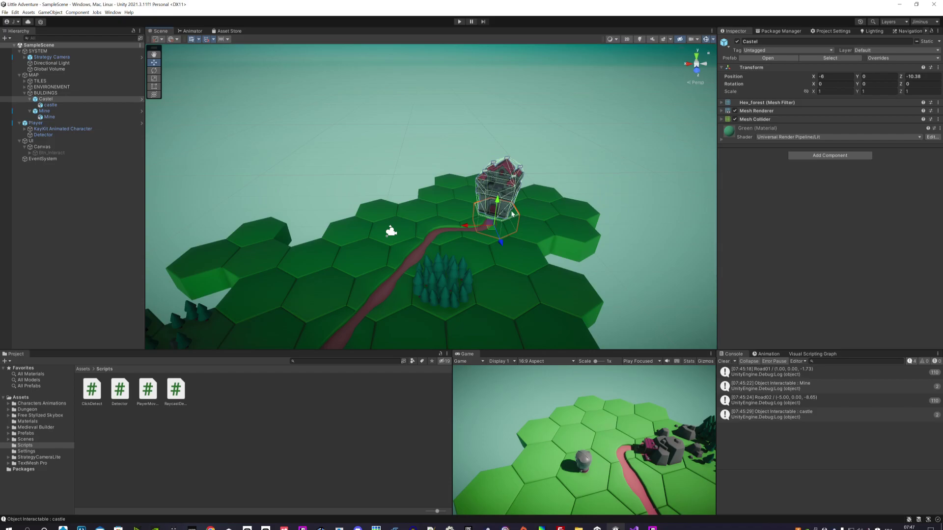
# Rename the castle child under Castel to 'Castle' in the Inspector and check its Console detection log
pyautogui.click(52, 105)
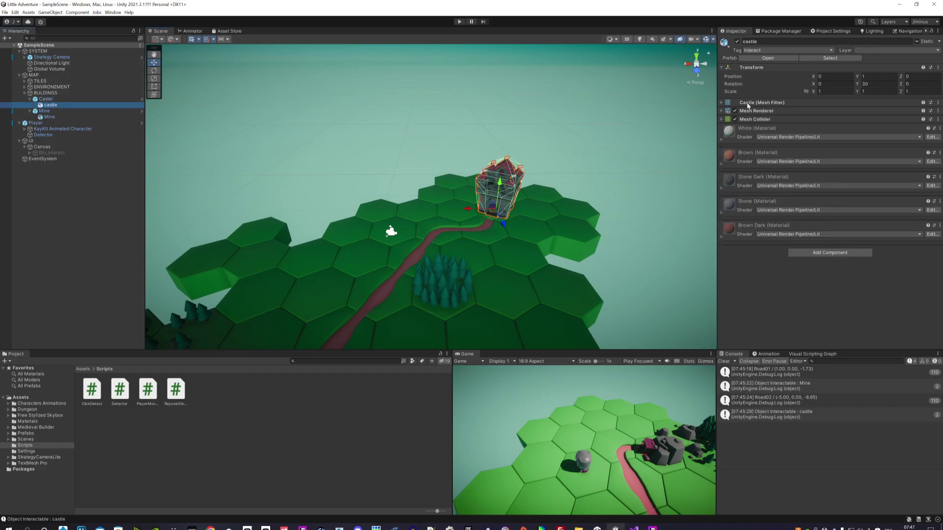
pyautogui.click(750, 41)
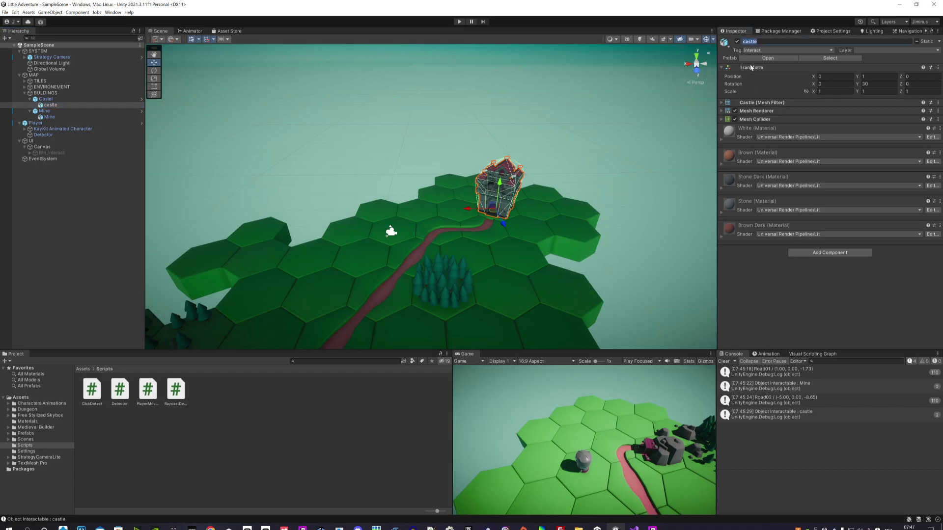
pyautogui.press('End')
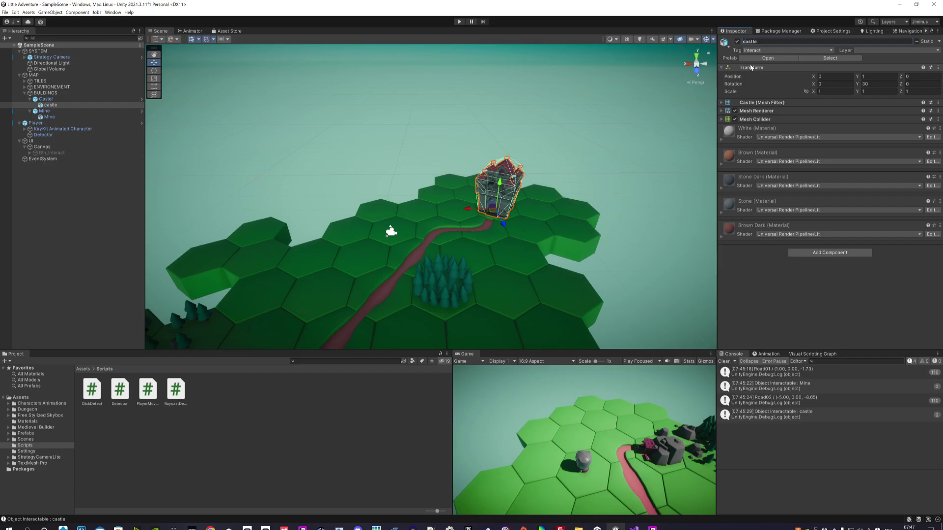
pyautogui.press('Delete')
pyautogui.write('C')
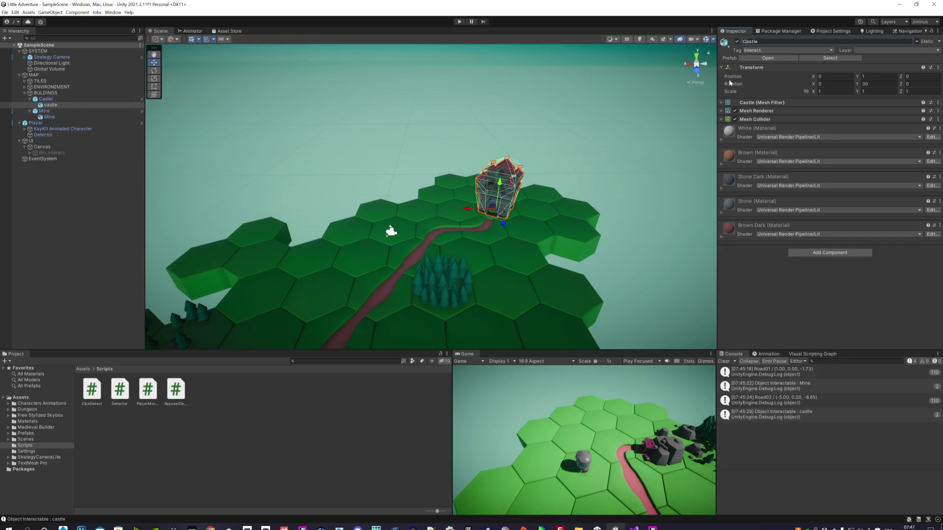
pyautogui.click(45, 99)
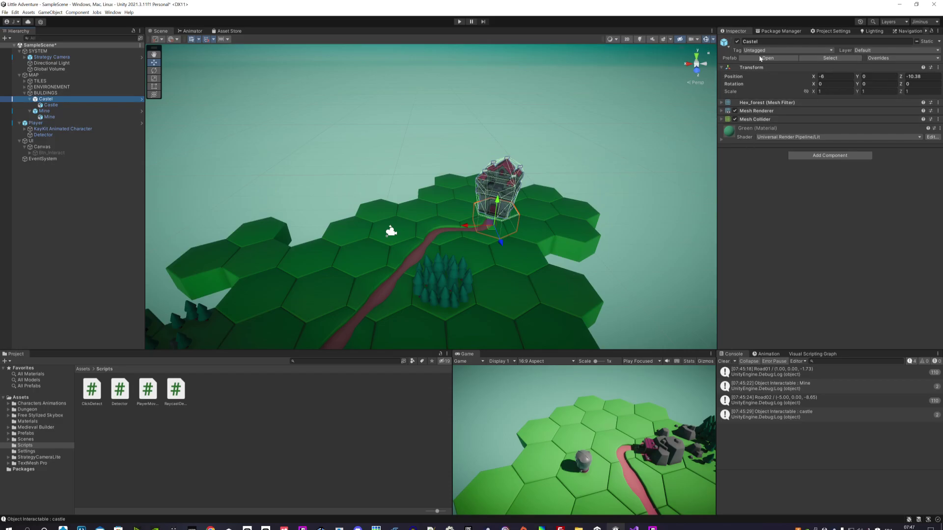
pyautogui.click(63, 105)
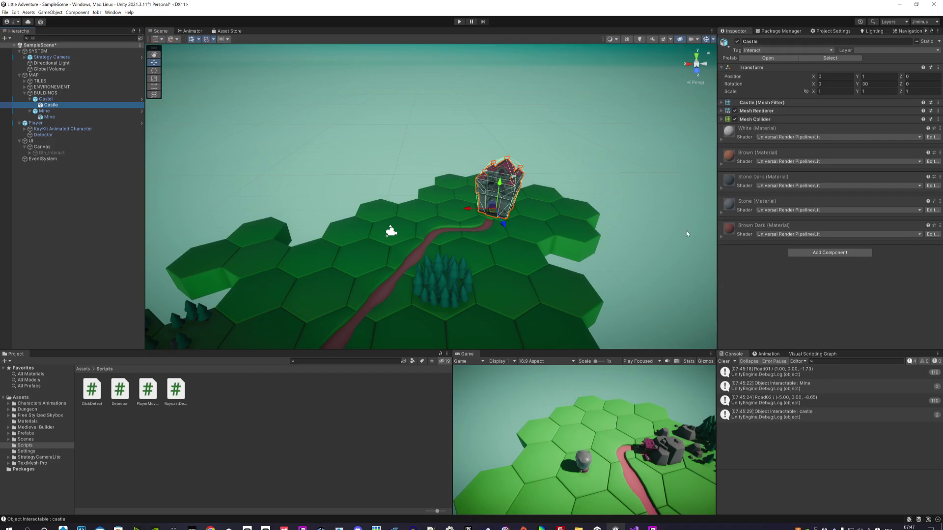
pyautogui.click(809, 415)
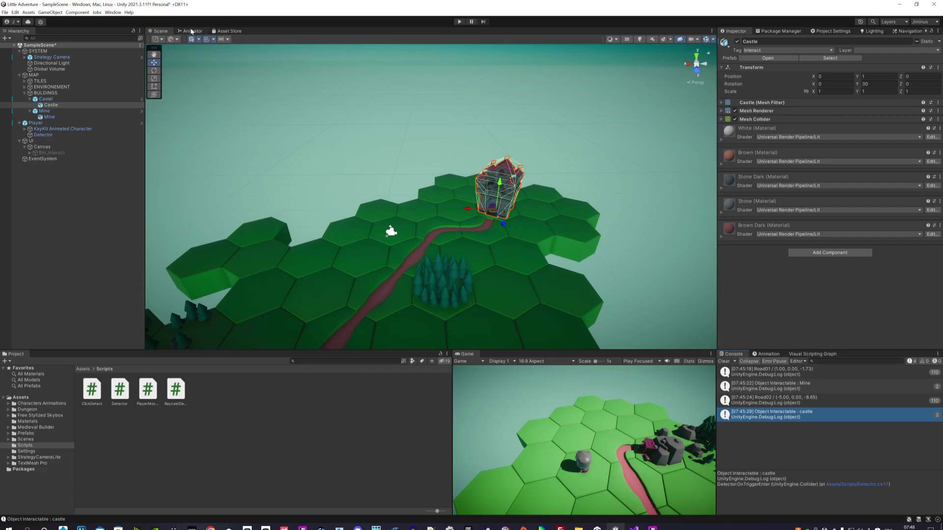
pyautogui.click(634, 528)
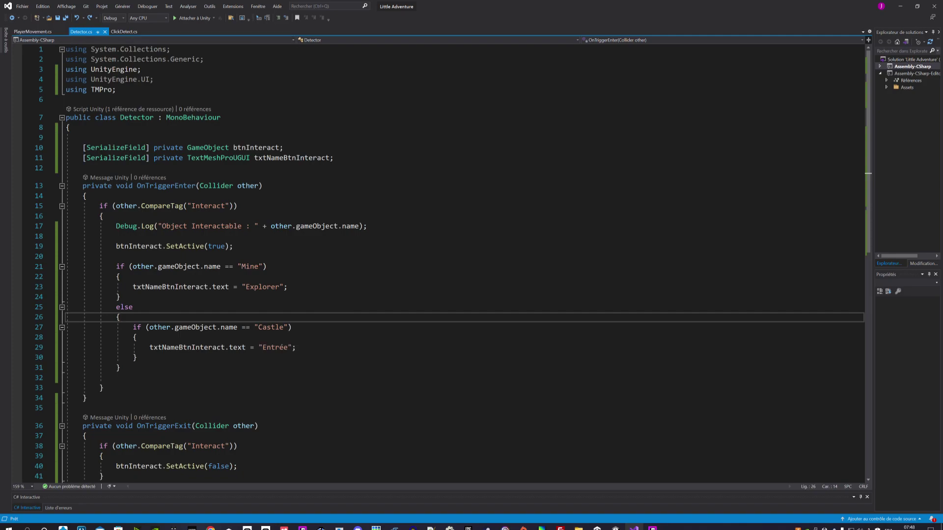
# Leave Detector.cs unchanged and switch back to the Unity editor
pyautogui.moveTo(617, 525)
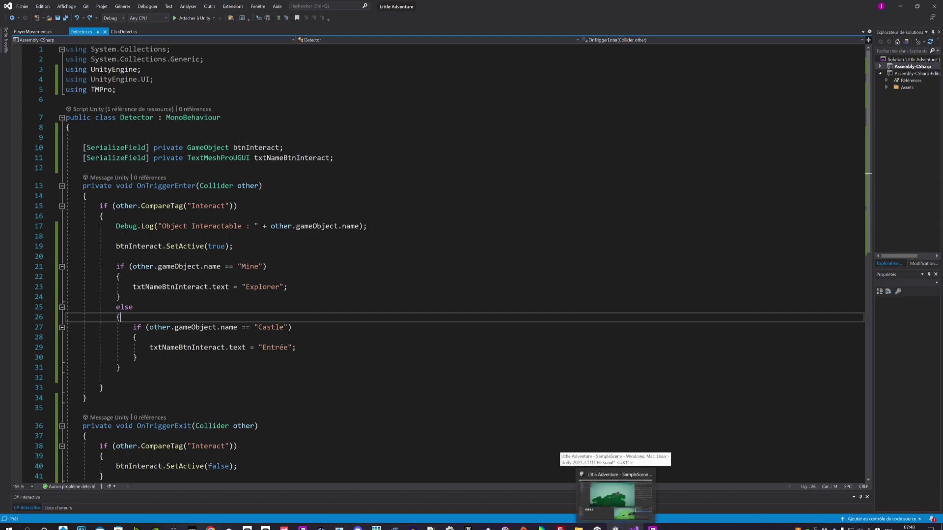
pyautogui.click(615, 496)
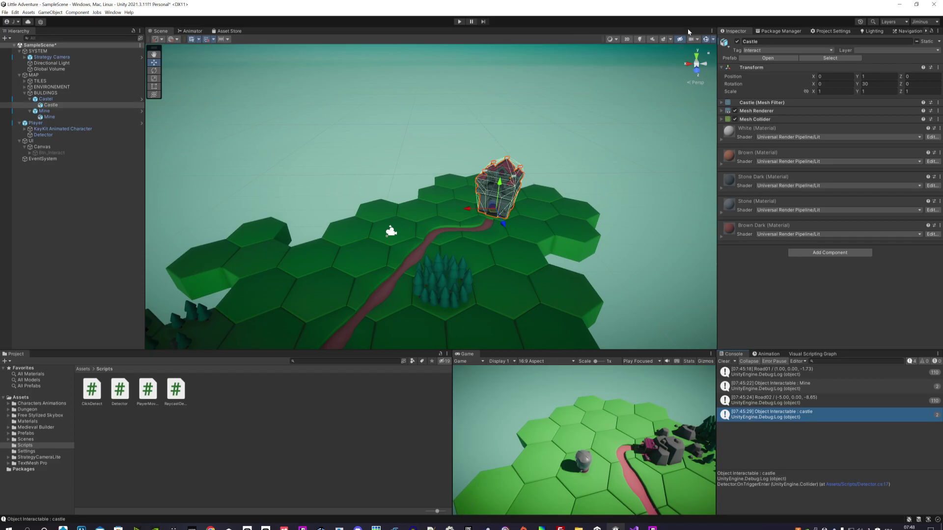
# Select the Castel parent object and review its prefab overrides
pyautogui.click(45, 99)
pyautogui.click(901, 58)
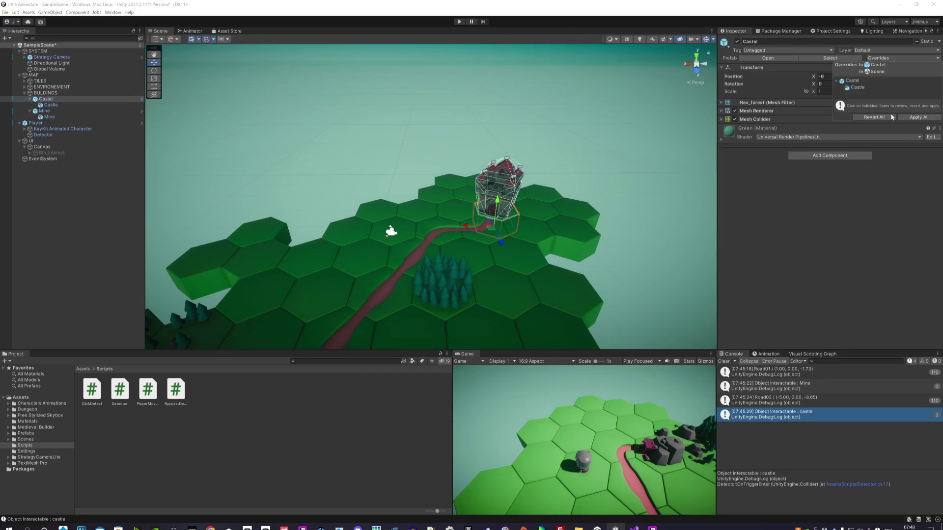
pyautogui.click(838, 194)
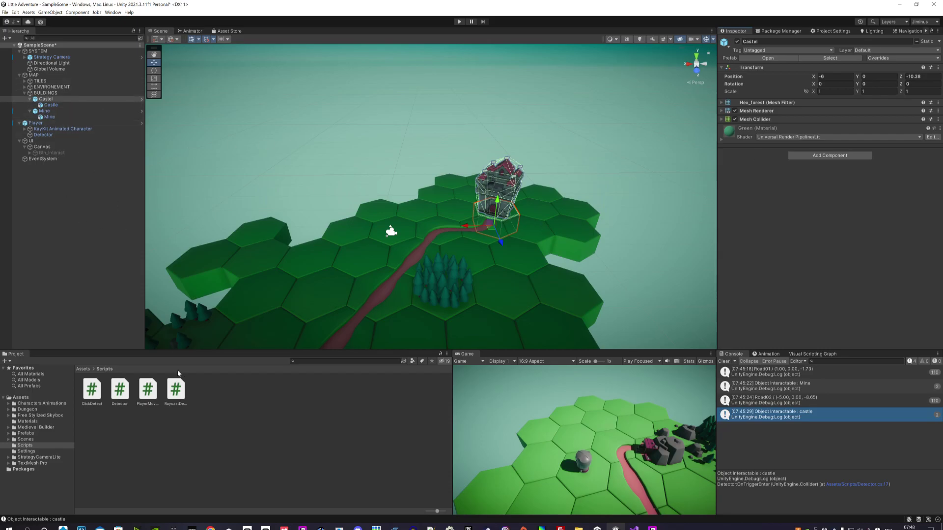
# Browse the Project window past the Dungeon folders to Assets > Medieval Builder > Tiles > Hex
pyautogui.click(28, 409)
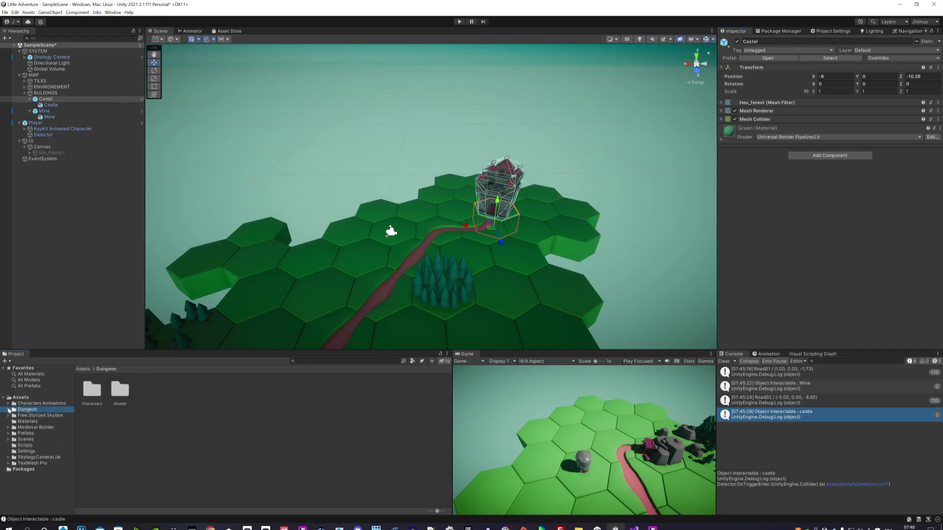
pyautogui.click(8, 409)
pyautogui.click(34, 416)
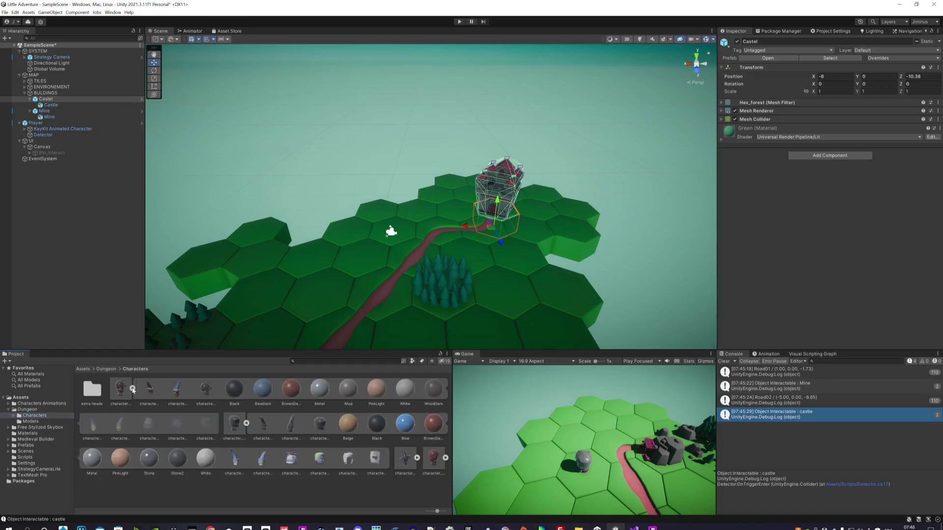
pyautogui.click(161, 389)
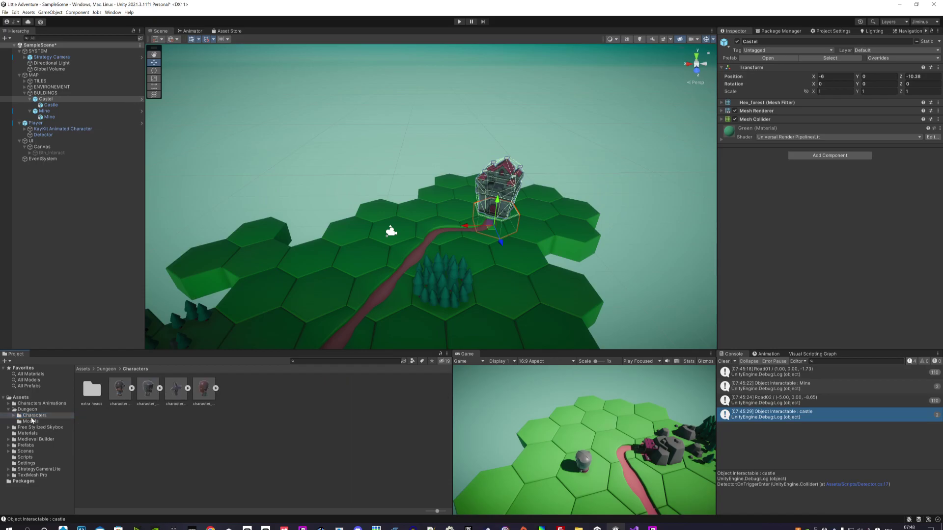
pyautogui.click(30, 422)
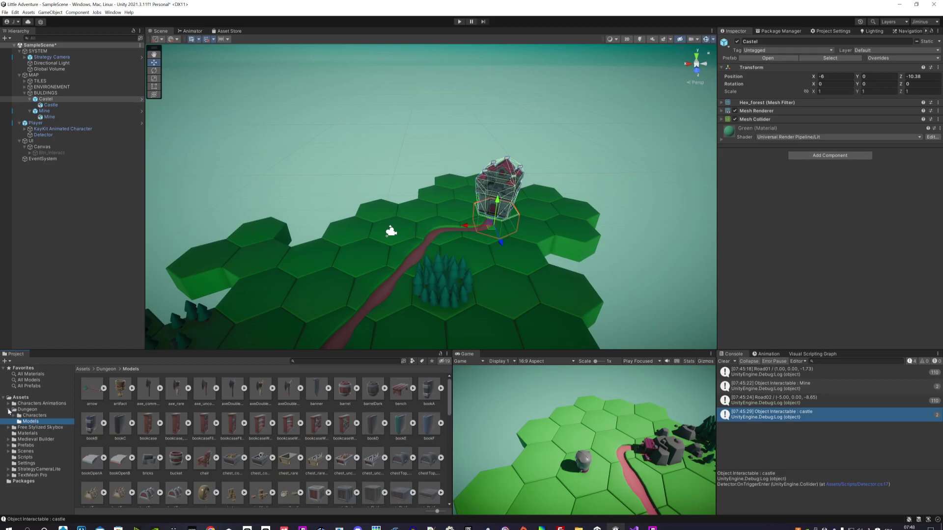
pyautogui.click(8, 410)
pyautogui.click(39, 417)
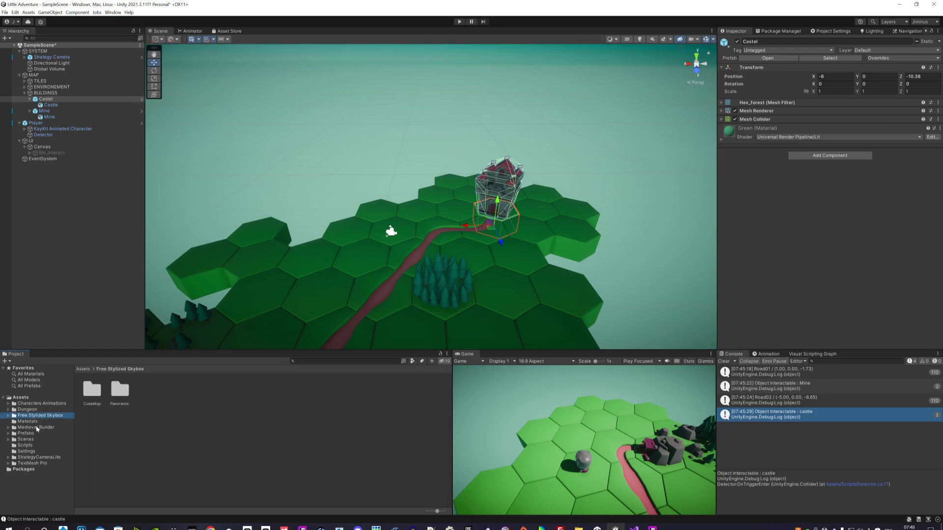
pyautogui.doubleClick(37, 428)
pyautogui.doubleClick(140, 395)
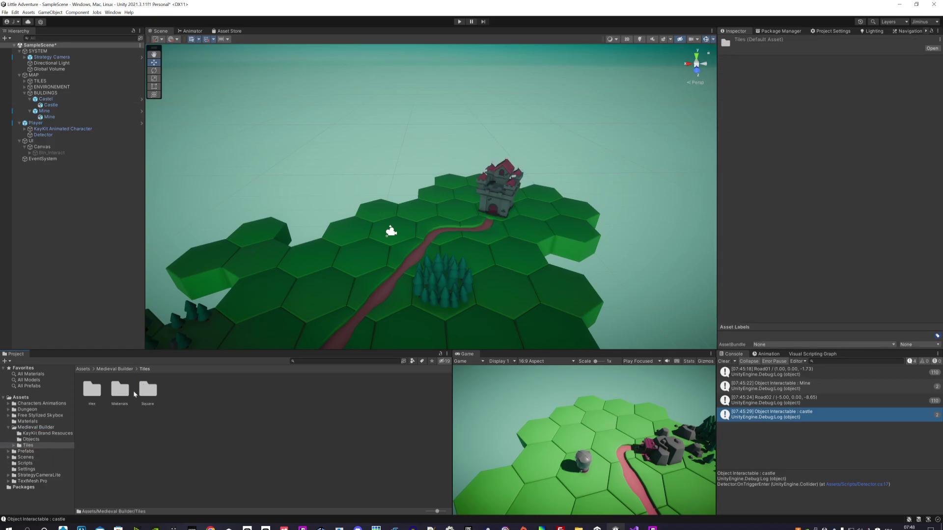
pyautogui.doubleClick(97, 398)
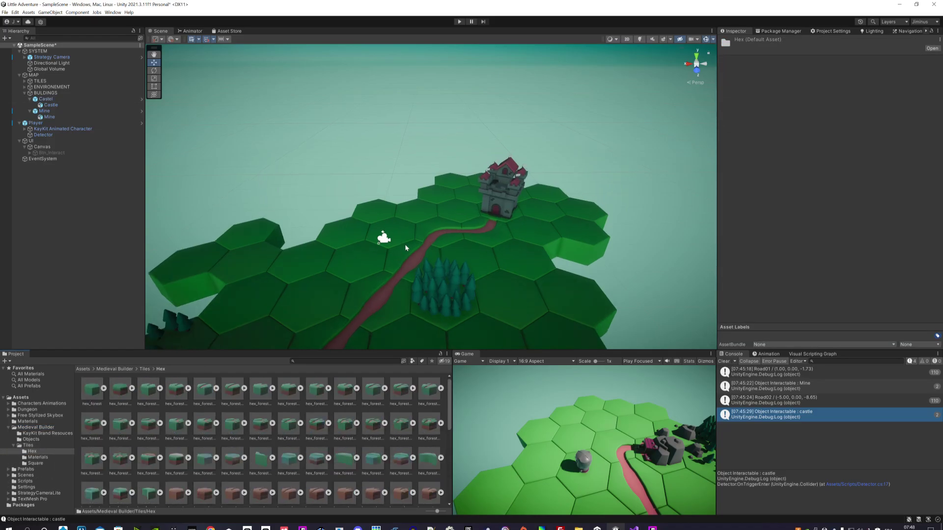
# Place a hex_forest tile in the empty space beside the island
pyautogui.moveTo(388, 268)
pyautogui.mouseDown(button='right')
pyautogui.moveTo(287, 144)
pyautogui.moveTo(523, 201)
pyautogui.mouseUp(button='right')
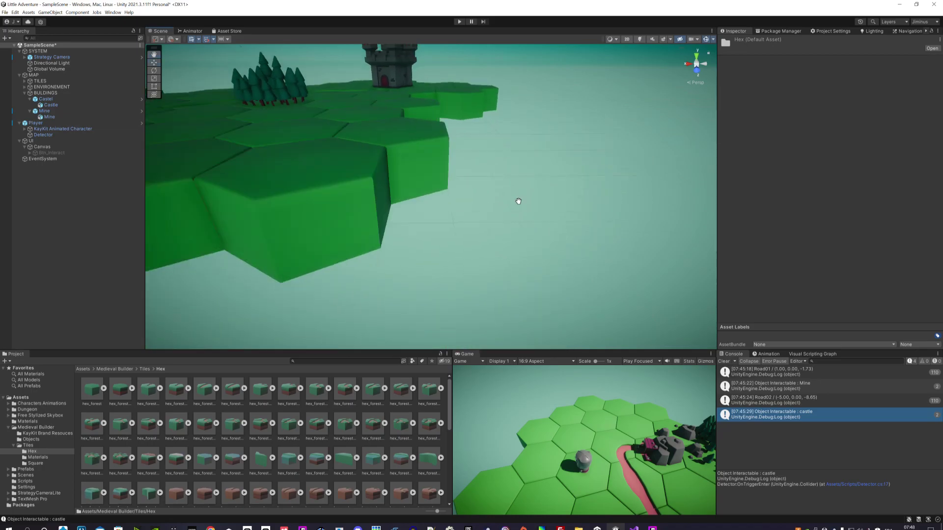
pyautogui.scroll(-3, 522, 201)
pyautogui.scroll(-3, 529, 223)
pyautogui.moveTo(93, 389)
pyautogui.mouseDown()
pyautogui.moveTo(467, 295)
pyautogui.moveTo(481, 308)
pyautogui.mouseUp()
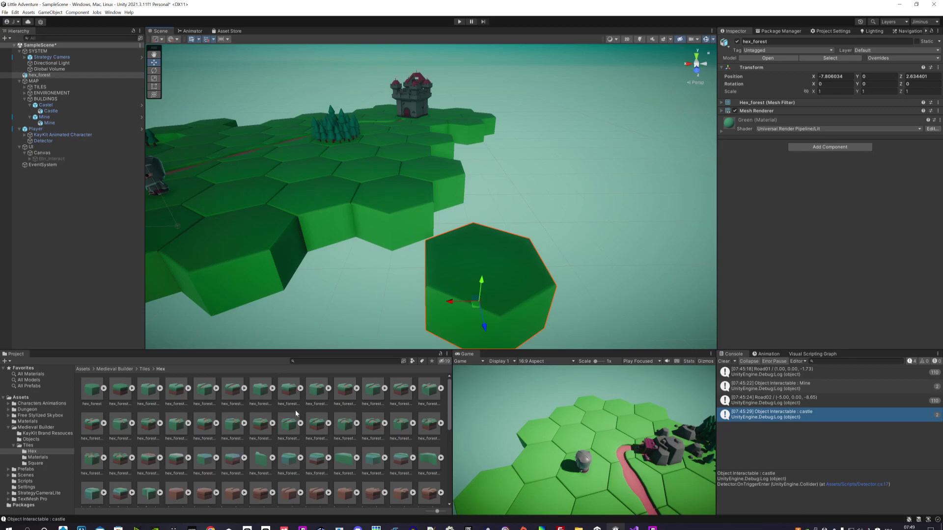
pyautogui.scroll(-5, 245, 422)
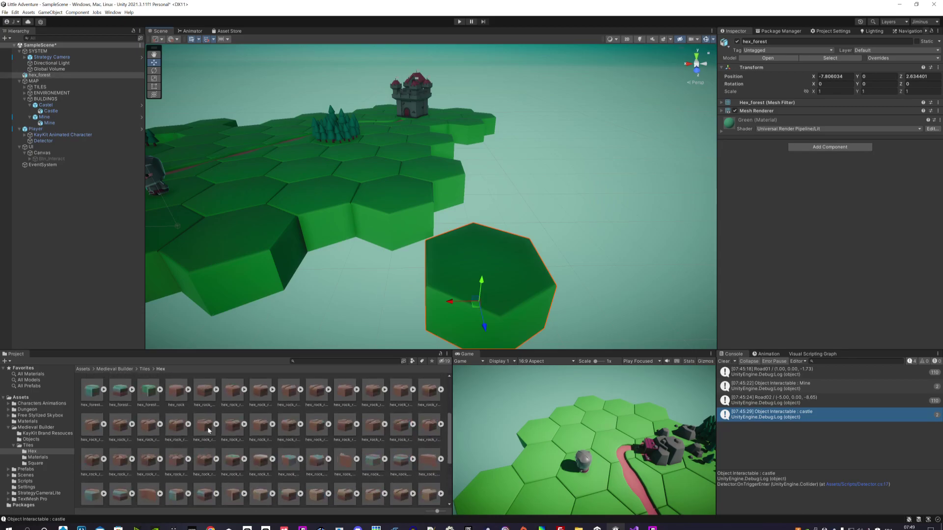
pyautogui.scroll(3, 206, 423)
# Drop a farm_plot from the Objects folder onto the new tile and raise it onto the surface
pyautogui.click(96, 369)
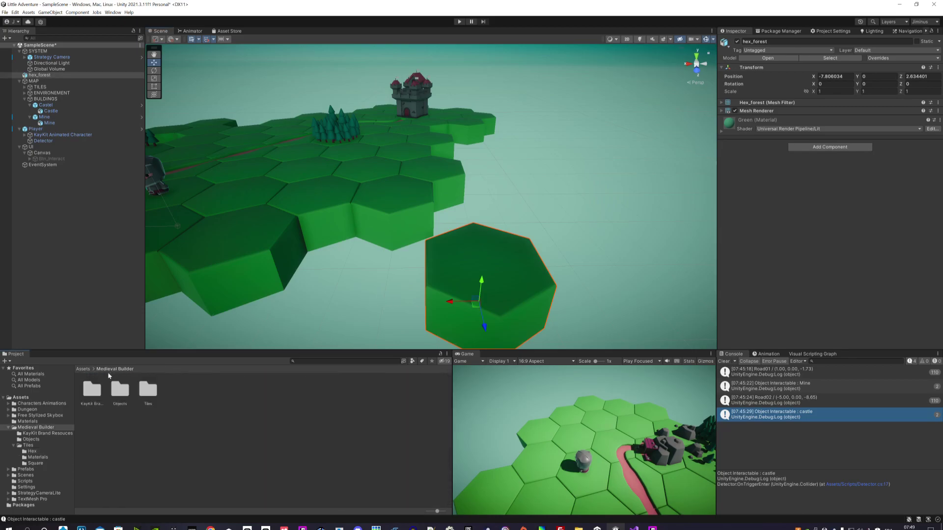
pyautogui.doubleClick(123, 388)
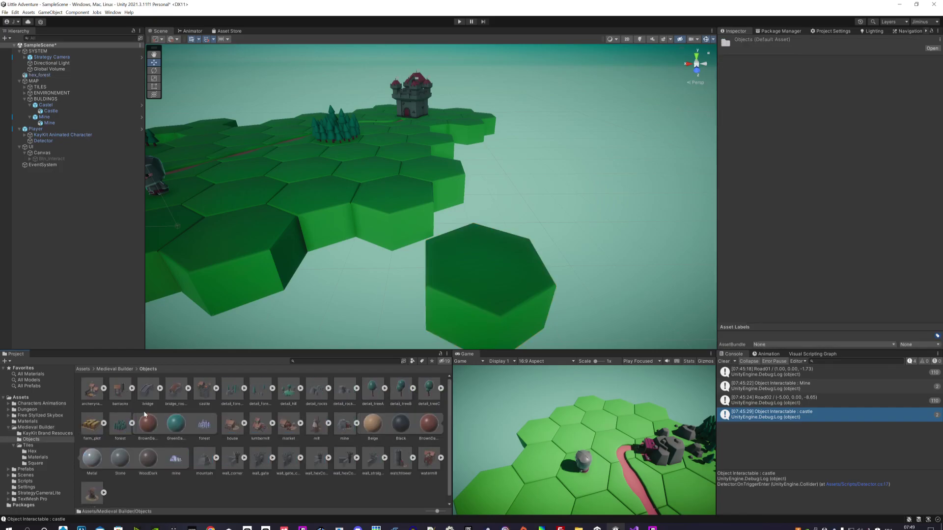
pyautogui.moveTo(91, 430); pyautogui.dragTo(487, 307)
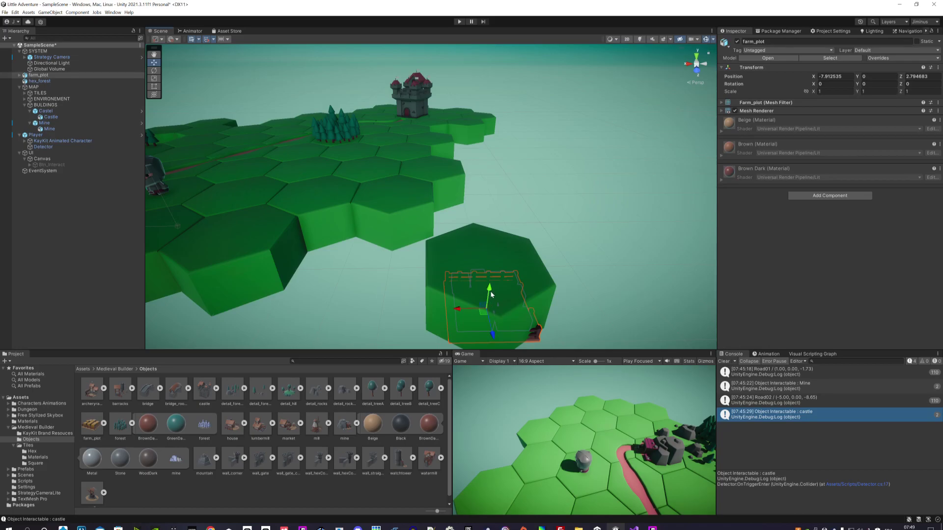
pyautogui.moveTo(498, 253)
pyautogui.mouseDown()
pyautogui.moveTo(497, 245)
pyautogui.moveTo(455, 269)
pyautogui.mouseUp()
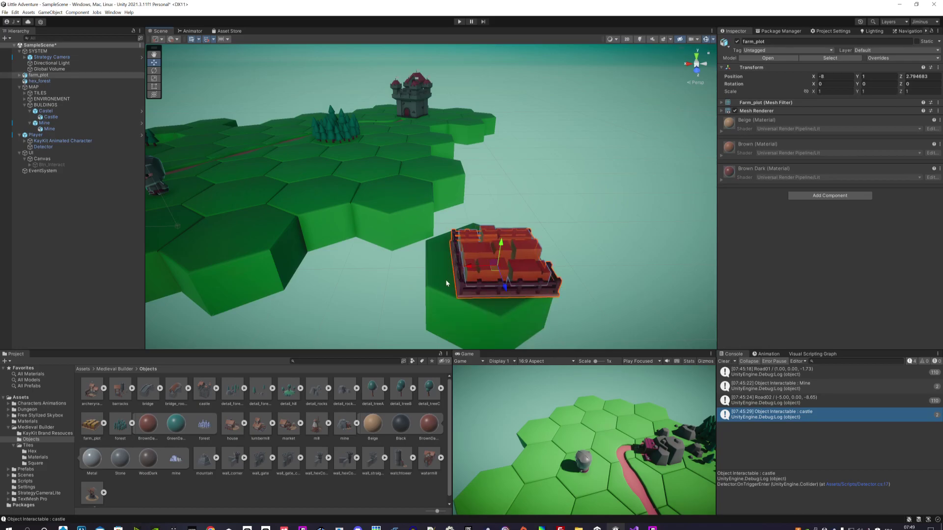
# Align the hex_forest tile under the farm plot at X -8, Z 3.46, then select both
pyautogui.click(442, 279)
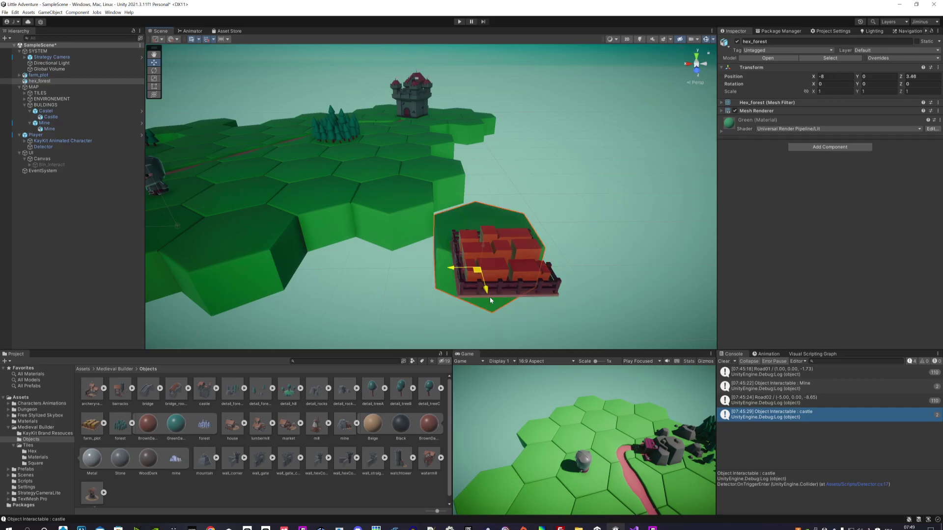
pyautogui.moveTo(490, 297); pyautogui.dragTo(499, 312)
pyautogui.click(493, 285)
pyautogui.press('f')
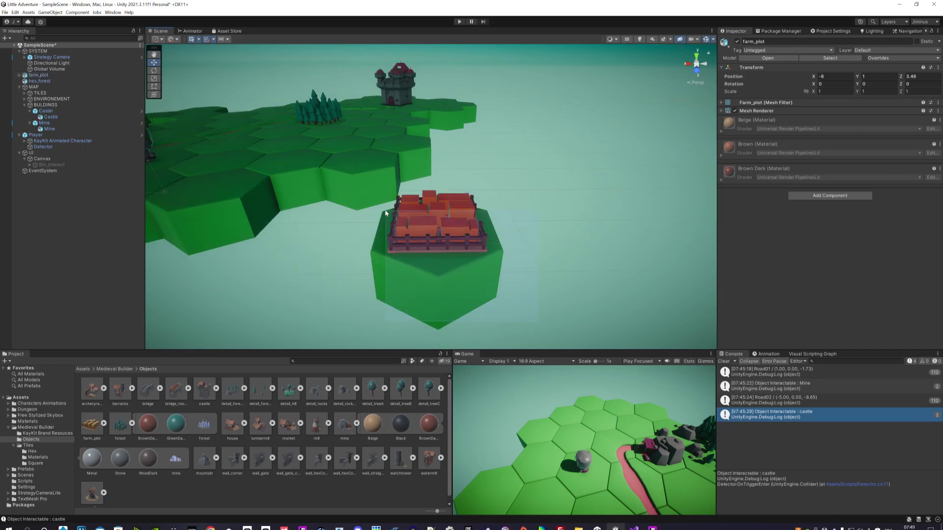
pyautogui.click(390, 216)
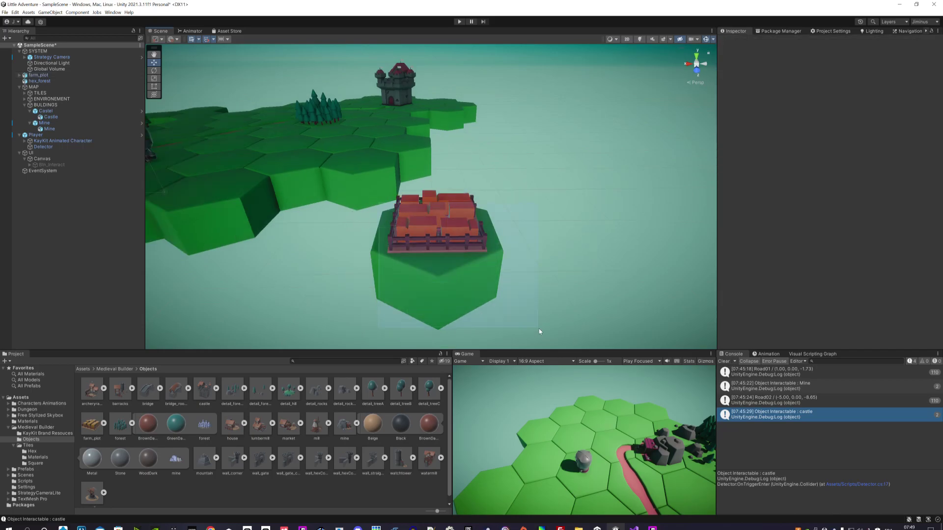
pyautogui.click(47, 77)
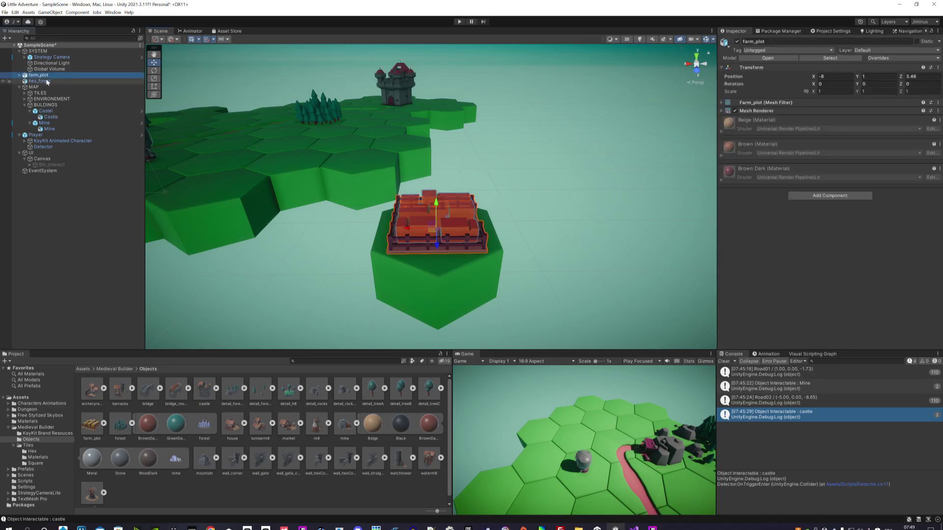
pyautogui.click(48, 82)
pyautogui.keyDown('ctrl'); pyautogui.click(45, 76); pyautogui.keyUp('ctrl')
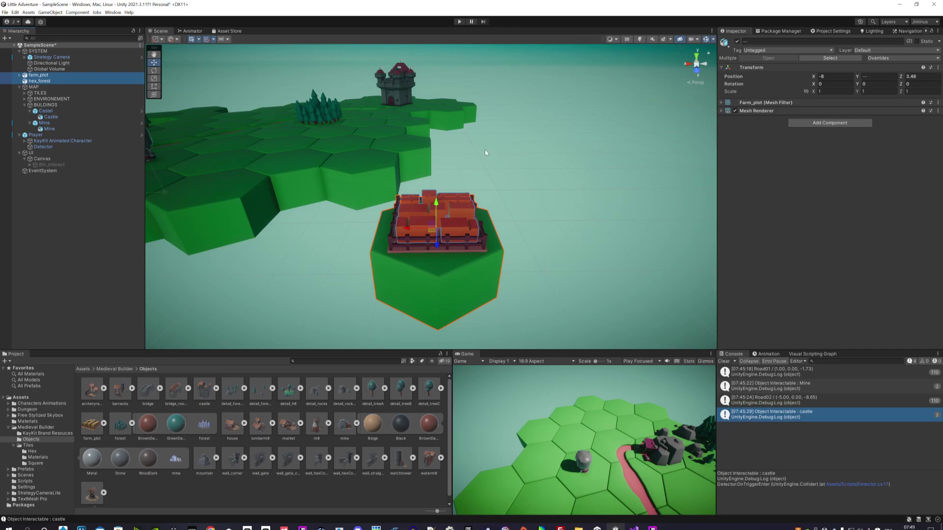
# Create an empty 'Champs' object holding farm_plot and hex_forest, and move it to X -1
pyautogui.rightClick(69, 218)
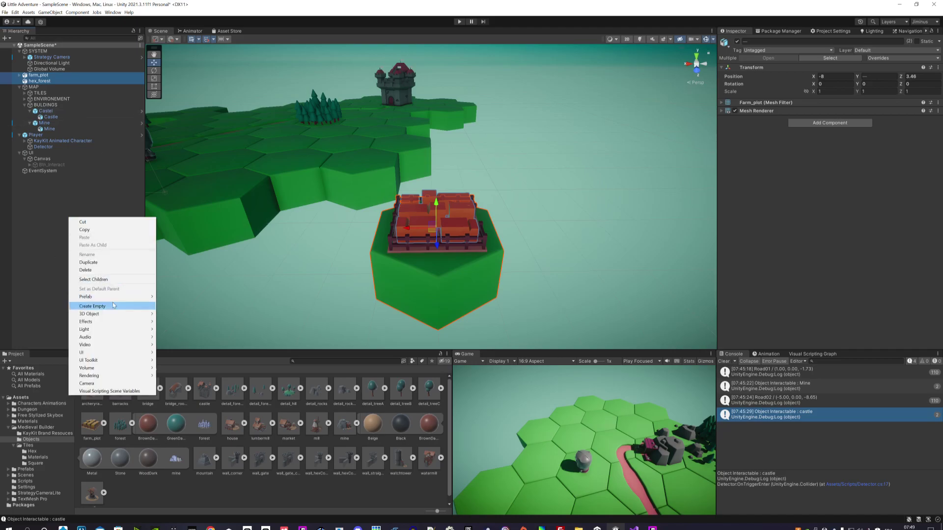
pyautogui.click(113, 306)
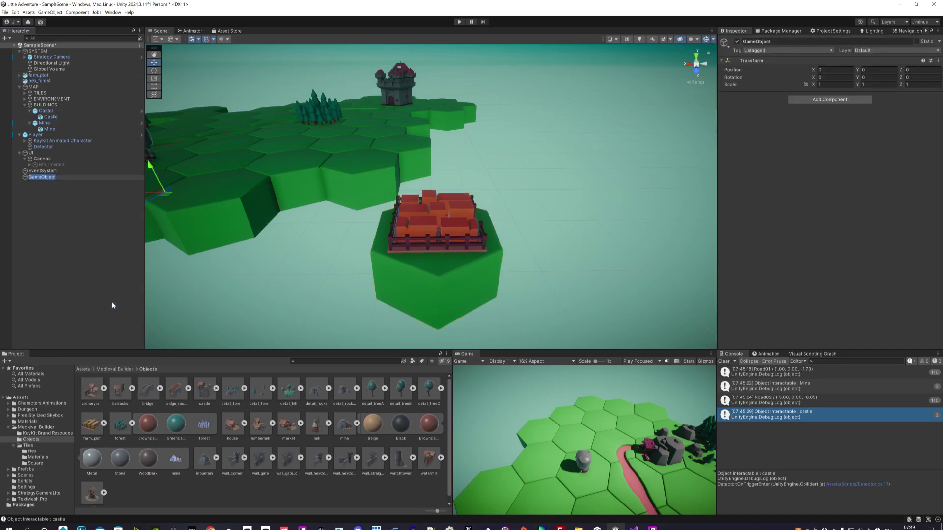
pyautogui.write('Champs')
pyautogui.click(110, 252)
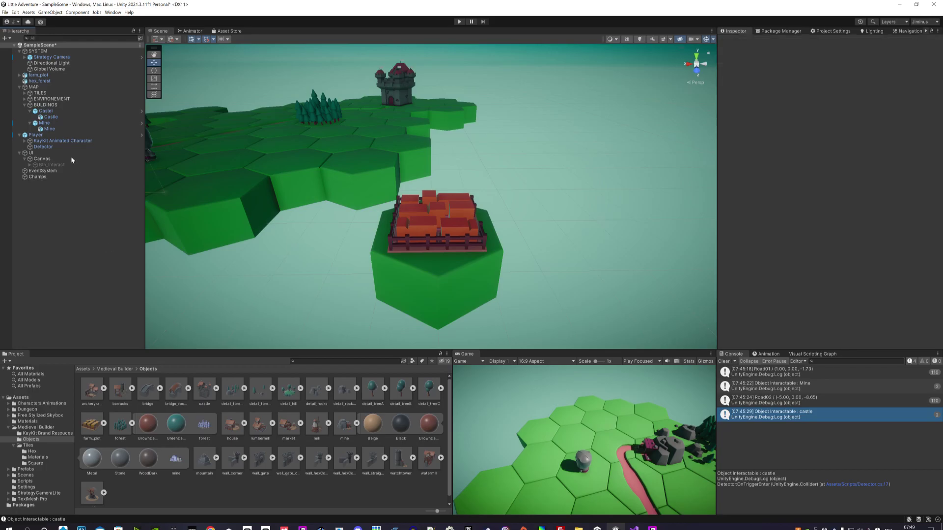
pyautogui.moveTo(39, 74)
pyautogui.mouseDown()
pyautogui.moveTo(39, 180)
pyautogui.moveTo(37, 171)
pyautogui.mouseUp()
pyautogui.click(22, 165)
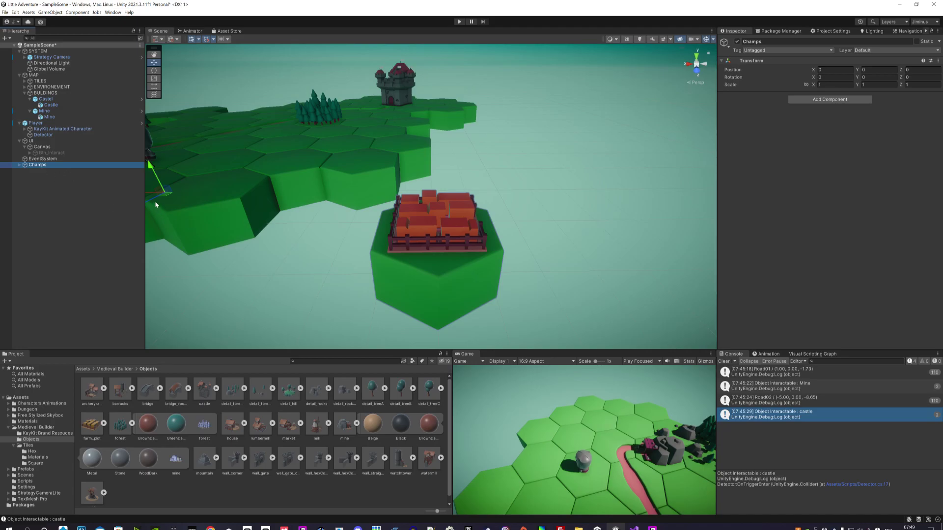
pyautogui.moveTo(166, 200); pyautogui.dragTo(178, 203)
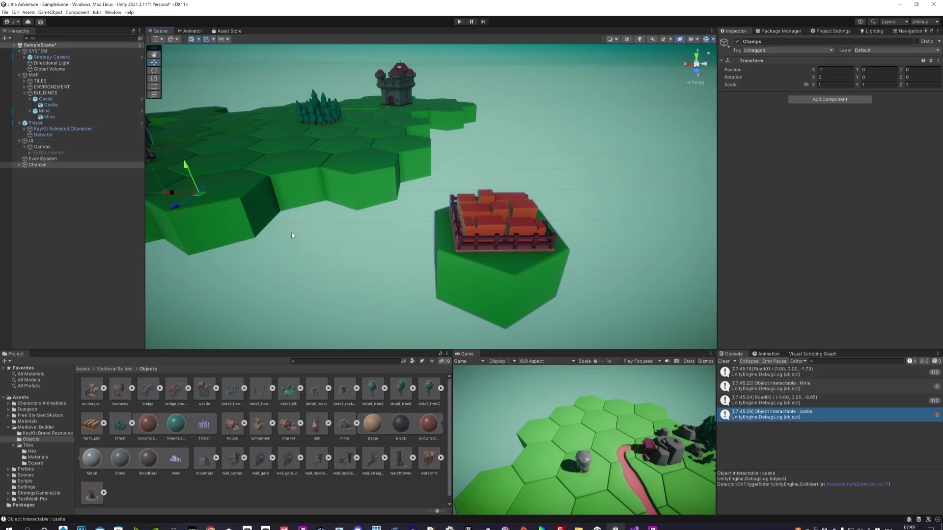
# Collapse the Medieval Builder folders and open the Assets > Prefabs folder
pyautogui.scroll(-3, 292, 235)
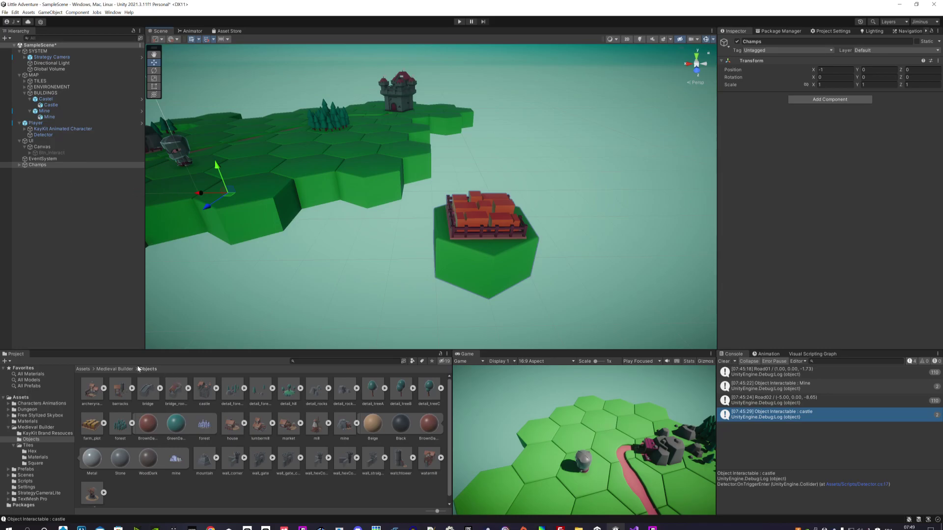
pyautogui.click(16, 445)
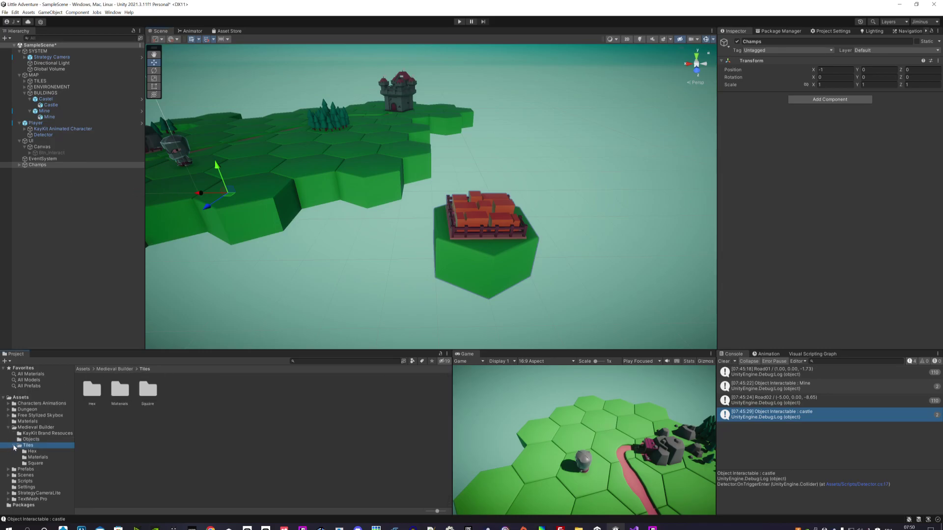
pyautogui.click(13, 446)
pyautogui.click(8, 428)
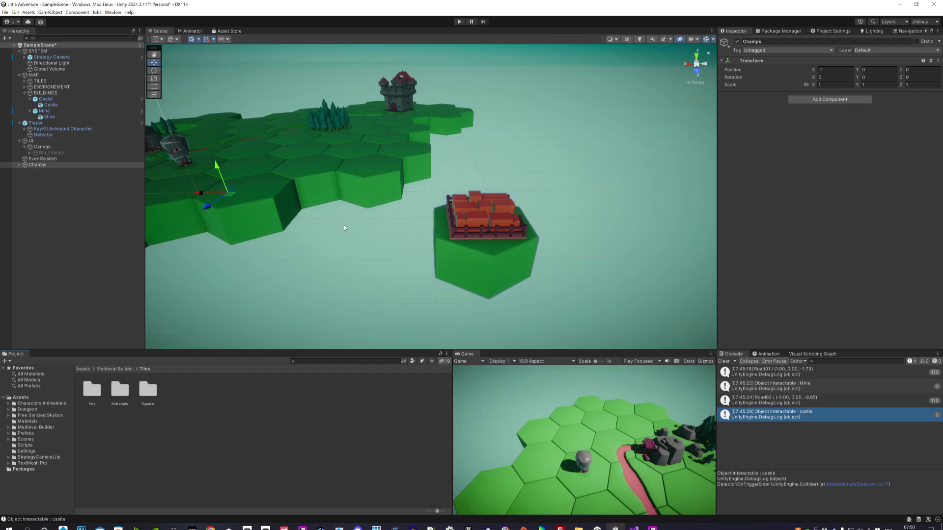
pyautogui.click(113, 370)
pyautogui.click(82, 369)
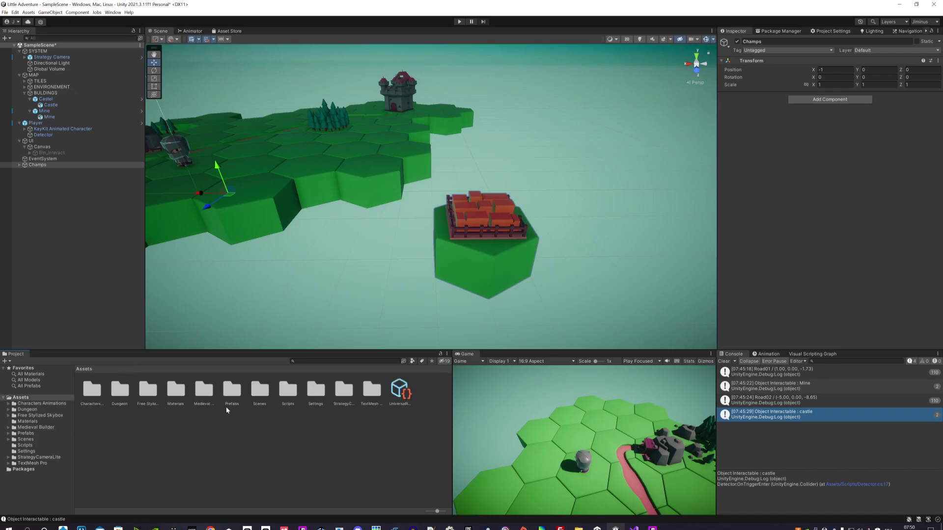
pyautogui.doubleClick(232, 390)
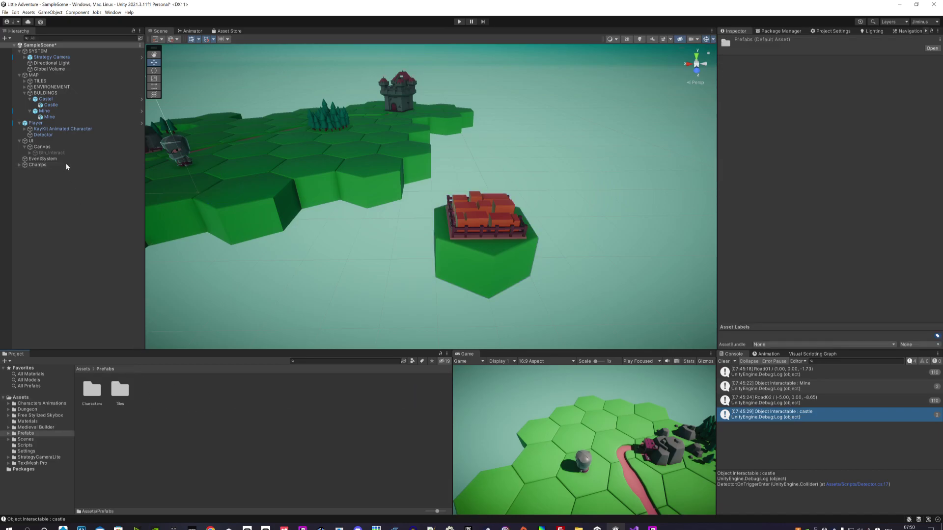
# Make Champs a prefab in Prefabs and place a second copy beside the original
pyautogui.moveTo(66, 167); pyautogui.dragTo(204, 404)
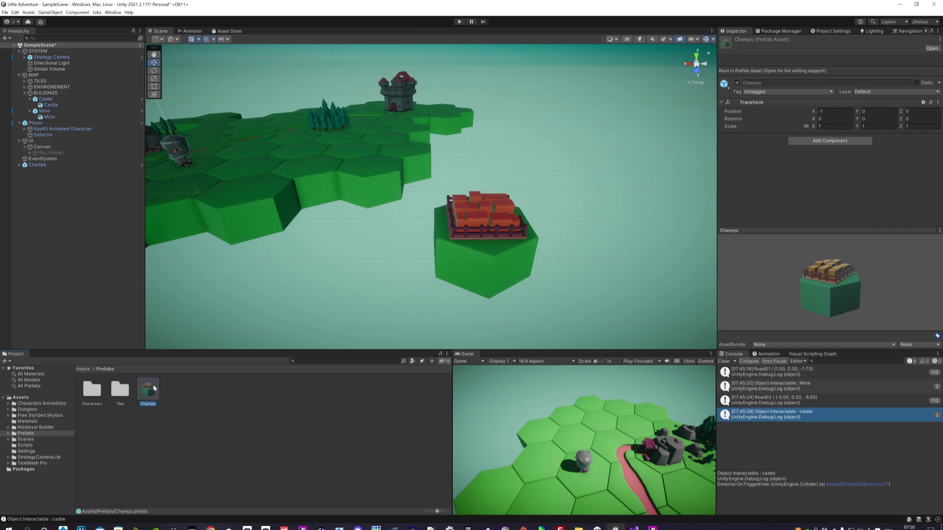
pyautogui.moveTo(154, 389)
pyautogui.mouseDown()
pyautogui.moveTo(382, 270)
pyautogui.moveTo(343, 158)
pyautogui.moveTo(299, 196)
pyautogui.mouseUp()
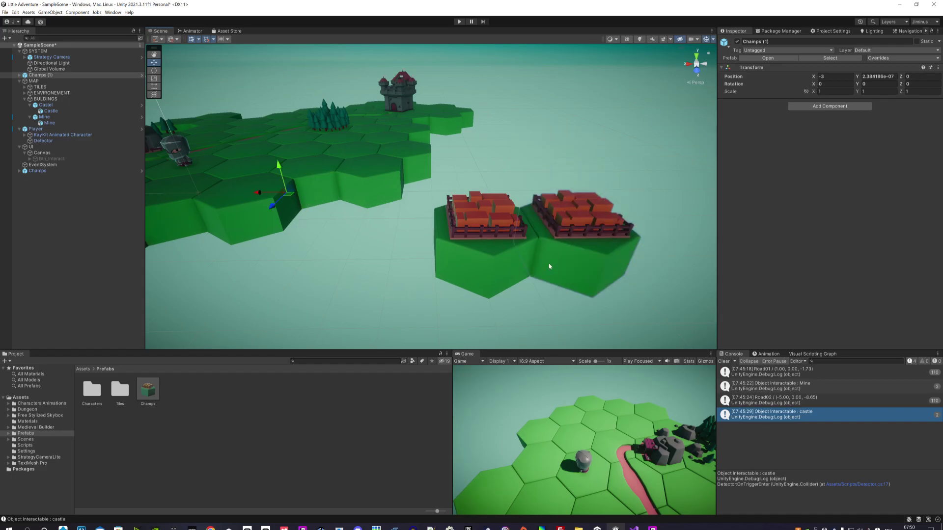
# Delete the Champs (1) copy and the original Champs from the scene
pyautogui.click(572, 264)
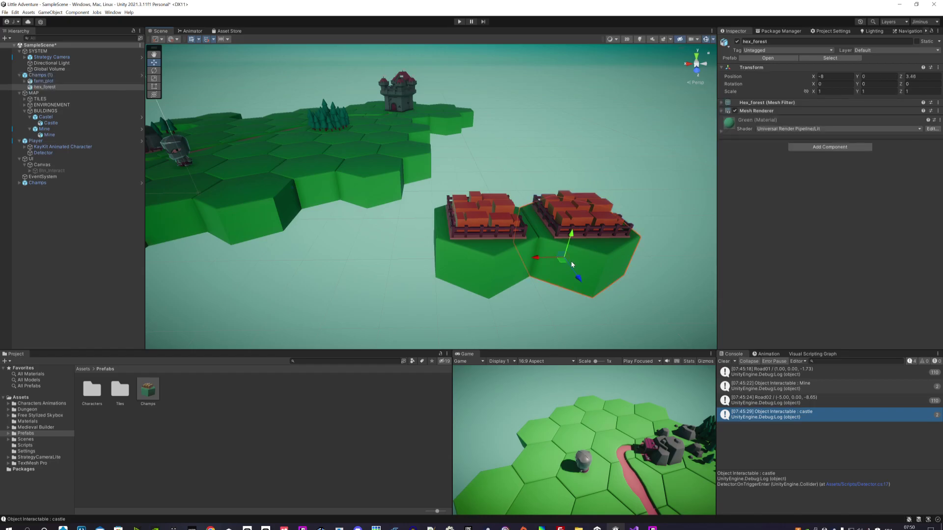
pyautogui.press('Delete')
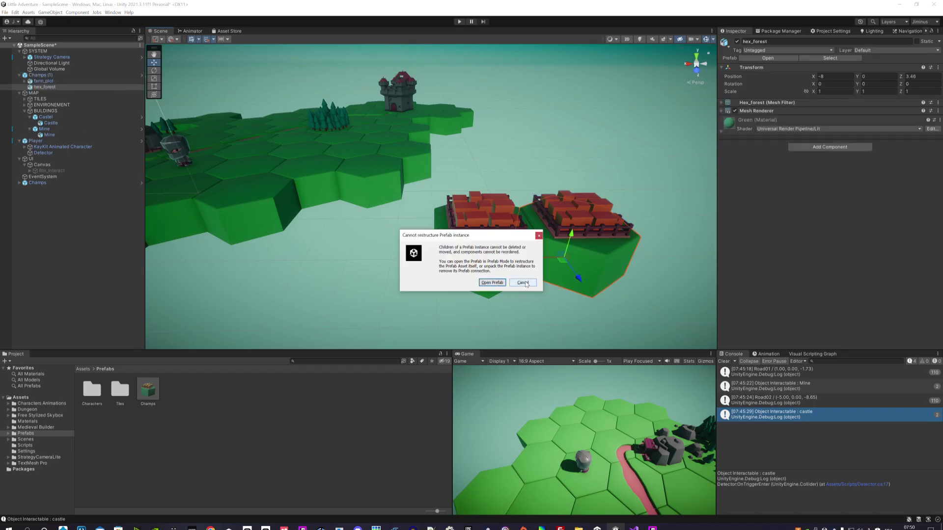
pyautogui.click(523, 283)
pyautogui.click(42, 75)
pyautogui.press('Delete')
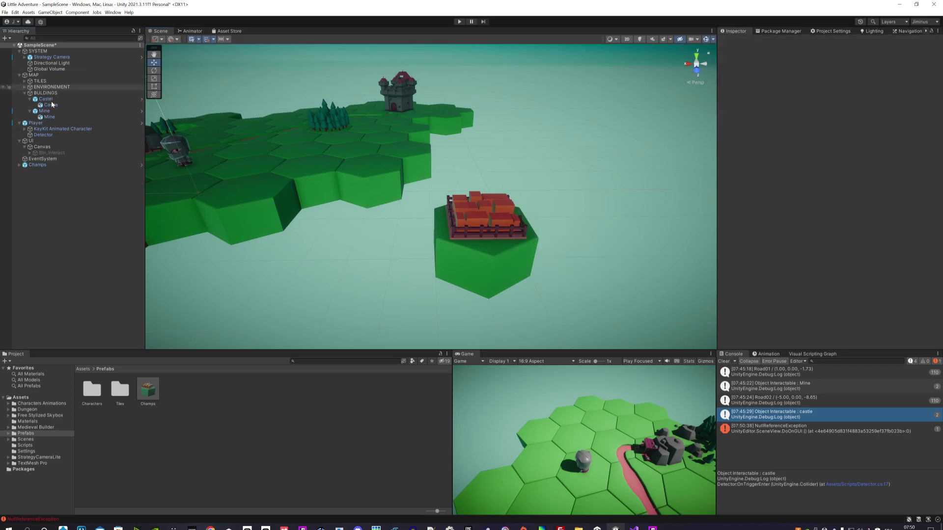
pyautogui.click(38, 165)
pyautogui.press('Delete')
# Delete the Champs prefab asset and clear the Console messages
pyautogui.rightClick(155, 384)
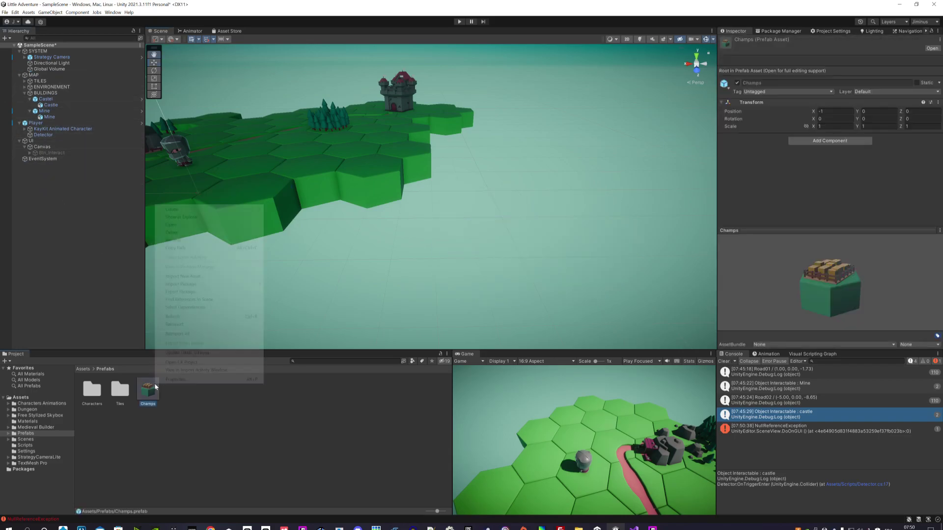
pyautogui.click(177, 232)
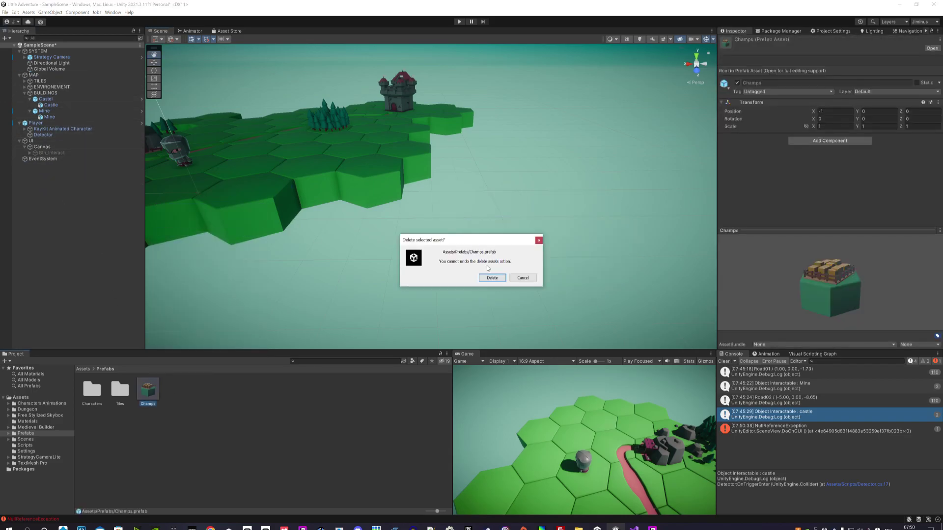
pyautogui.click(490, 277)
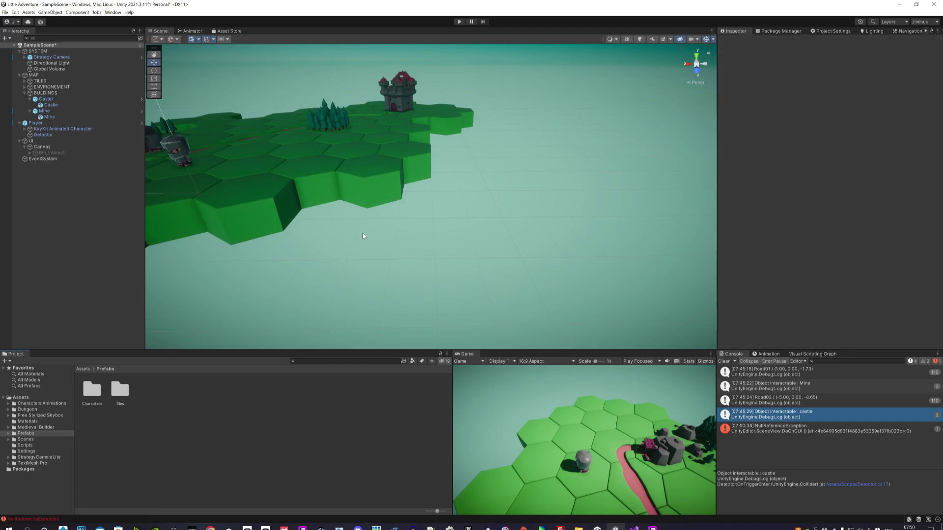
pyautogui.click(724, 362)
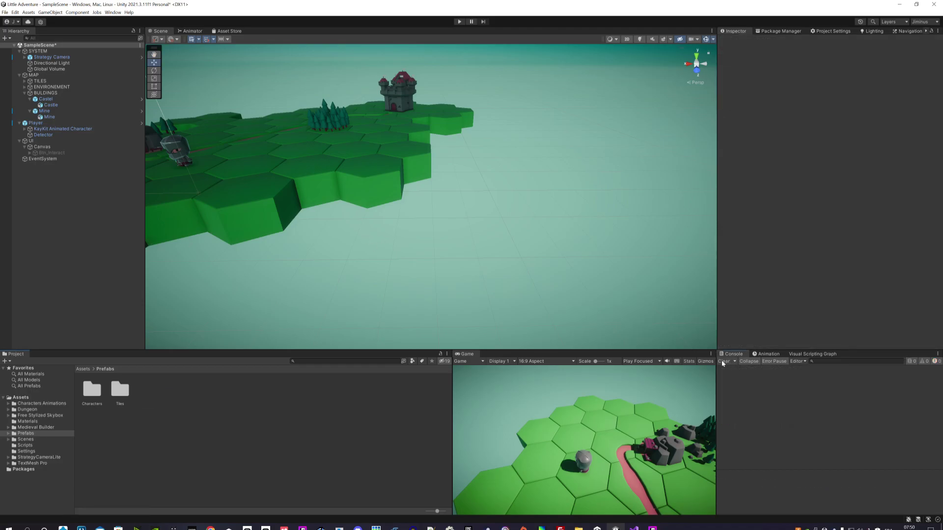
pyautogui.moveTo(496, 238)
pyautogui.keyDown('alt'); pyautogui.mouseDown()
pyautogui.moveTo(461, 216)
pyautogui.moveTo(459, 228)
pyautogui.moveTo(506, 221)
pyautogui.moveTo(525, 164)
pyautogui.mouseUp(); pyautogui.keyUp('alt')
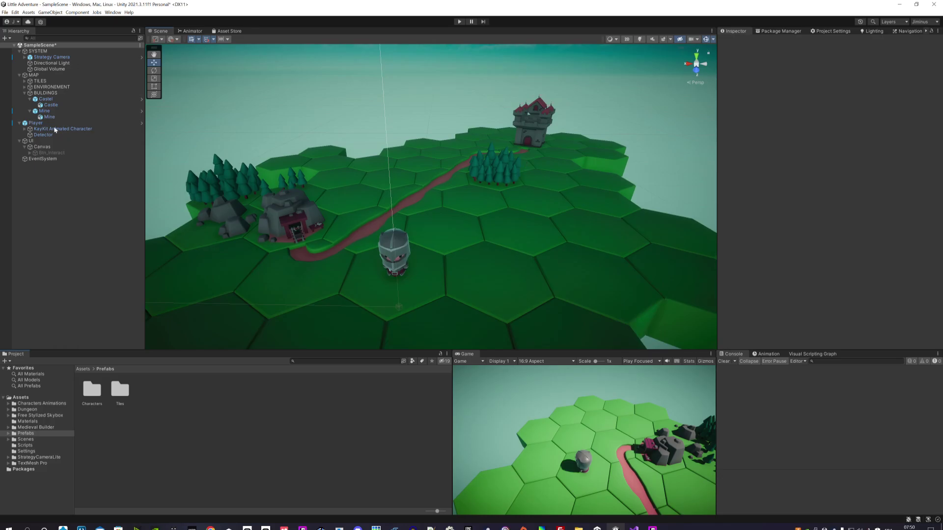
# Inspect the castle and its Castel child, collapsing the Castel, Mine and ENVIRONEMENT entries
pyautogui.click(525, 150)
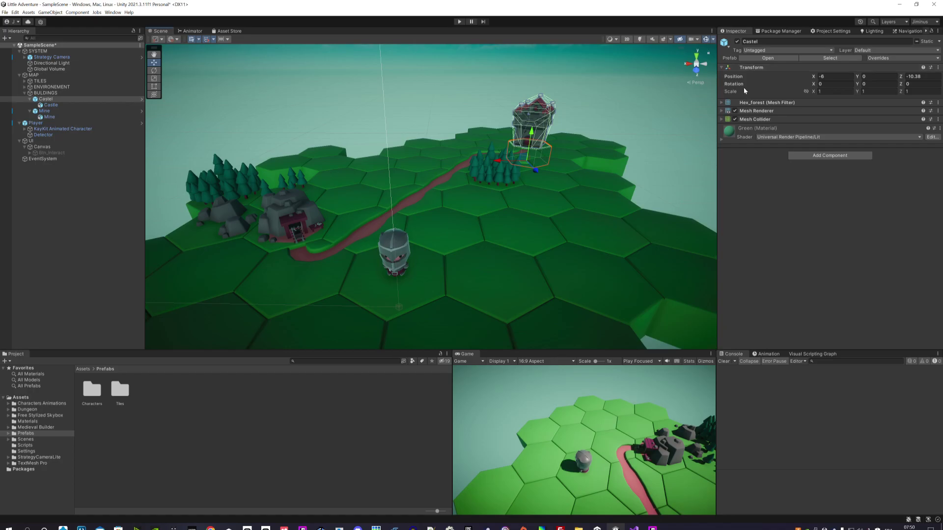
pyautogui.click(521, 82)
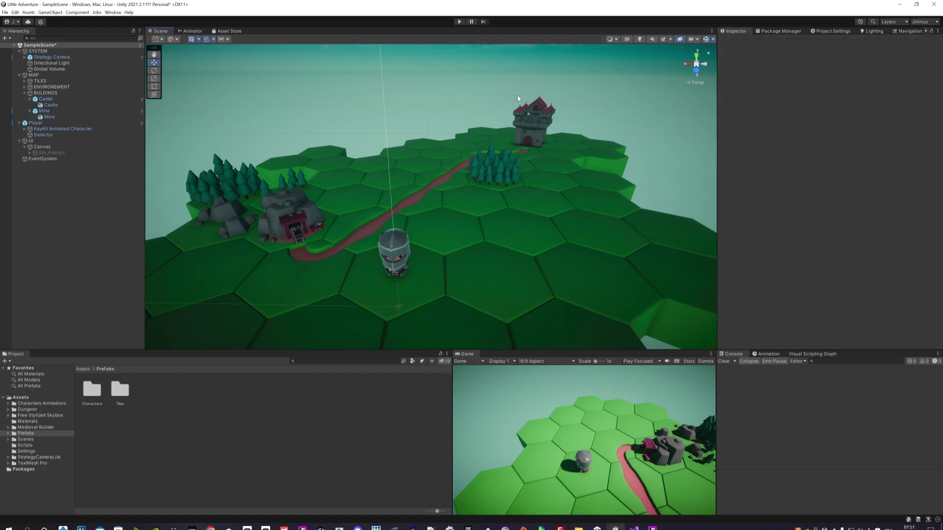
pyautogui.click(30, 99)
pyautogui.click(30, 105)
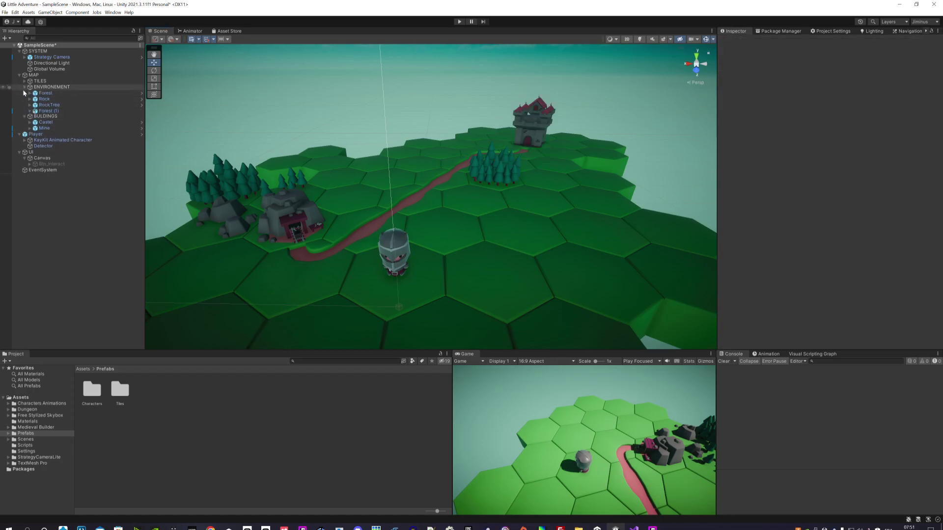
pyautogui.click(24, 87)
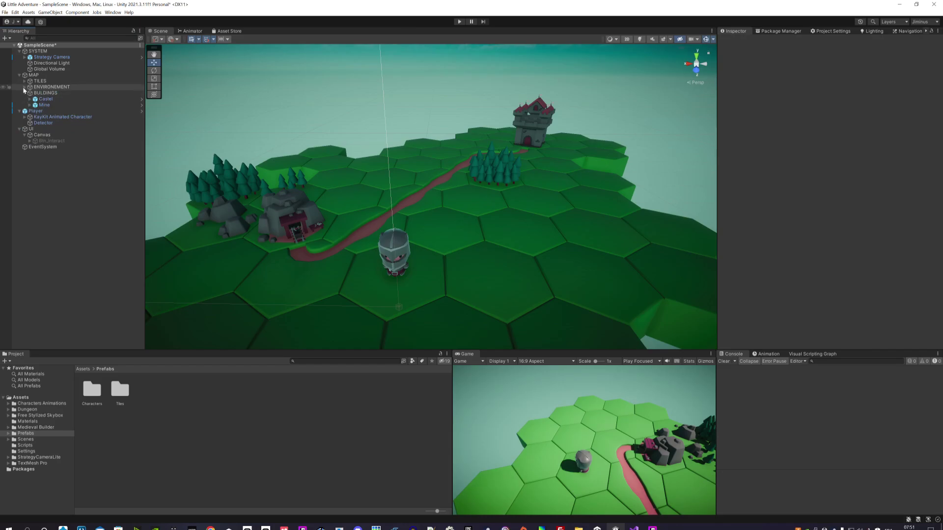
pyautogui.click(30, 111)
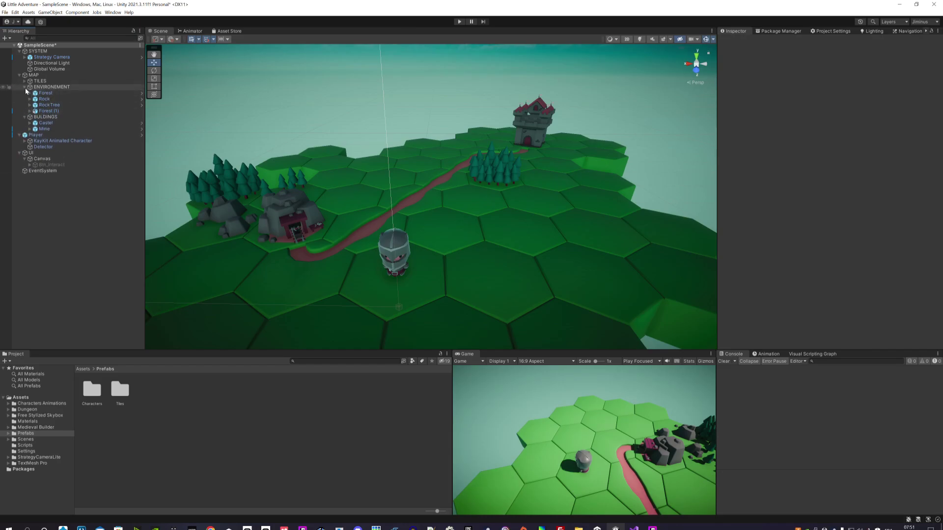
pyautogui.click(24, 87)
pyautogui.click(44, 100)
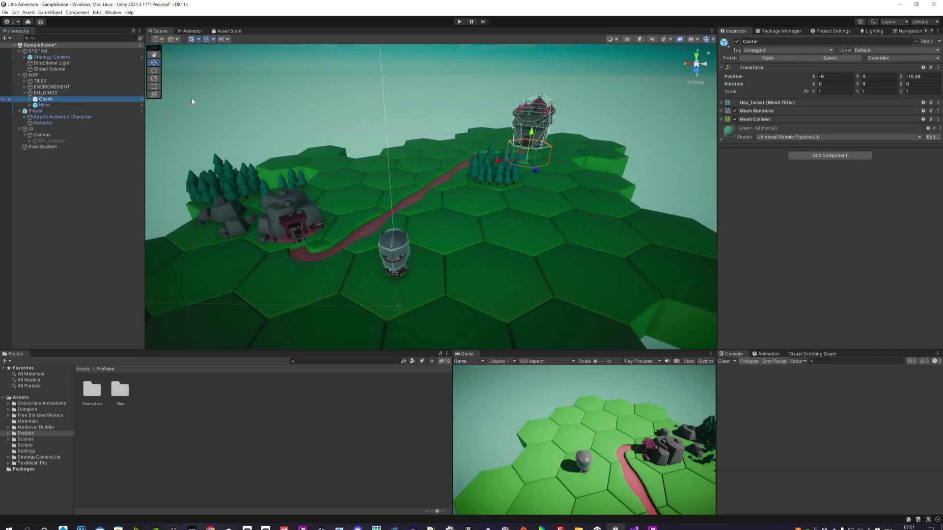
pyautogui.click(29, 98)
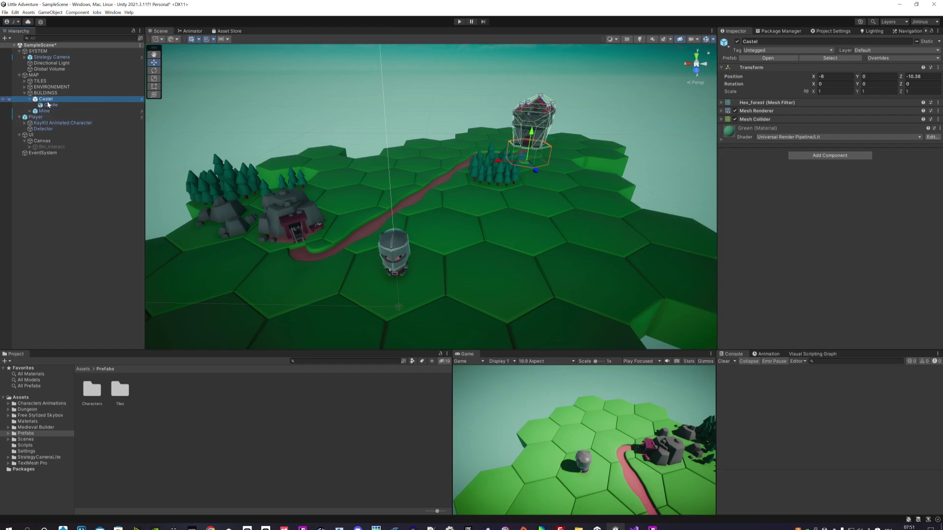
pyautogui.click(47, 104)
pyautogui.click(31, 99)
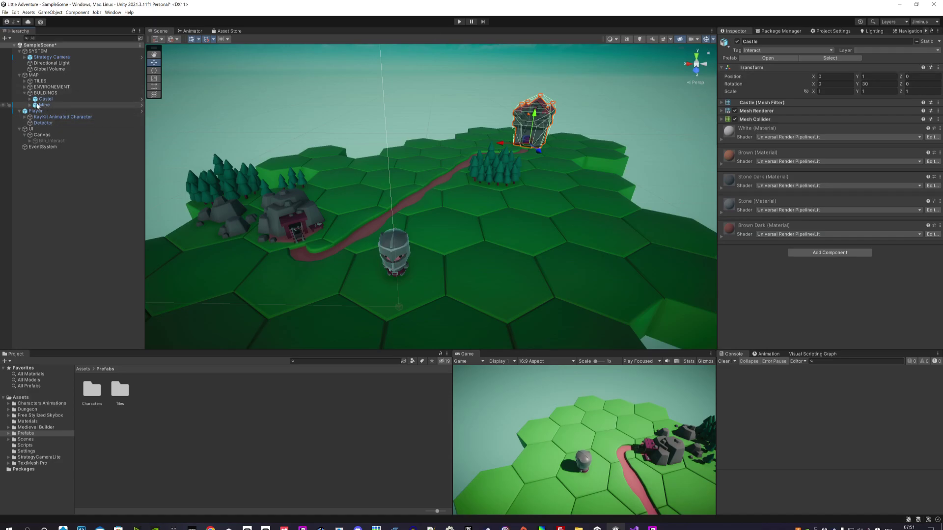
# Disable the castle's mesh collider and apply all overrides to the Castel prefab
pyautogui.click(735, 119)
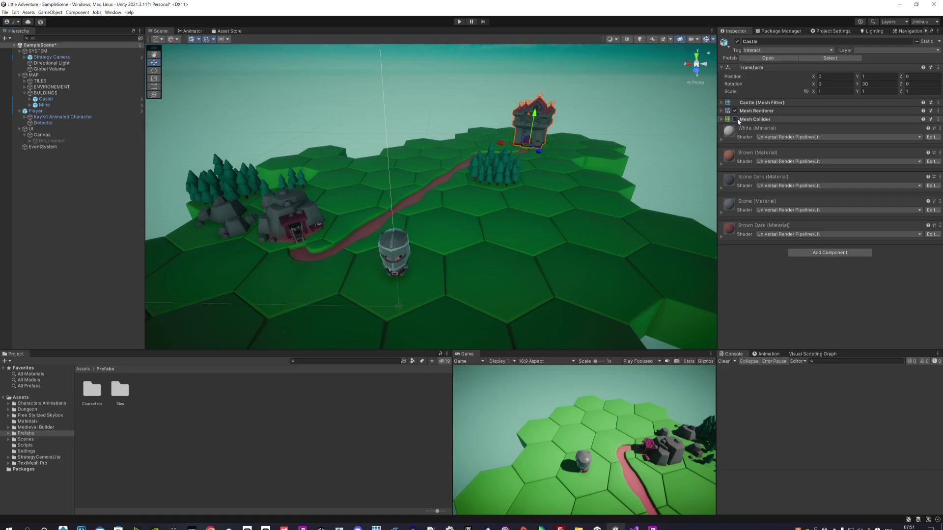
pyautogui.click(58, 100)
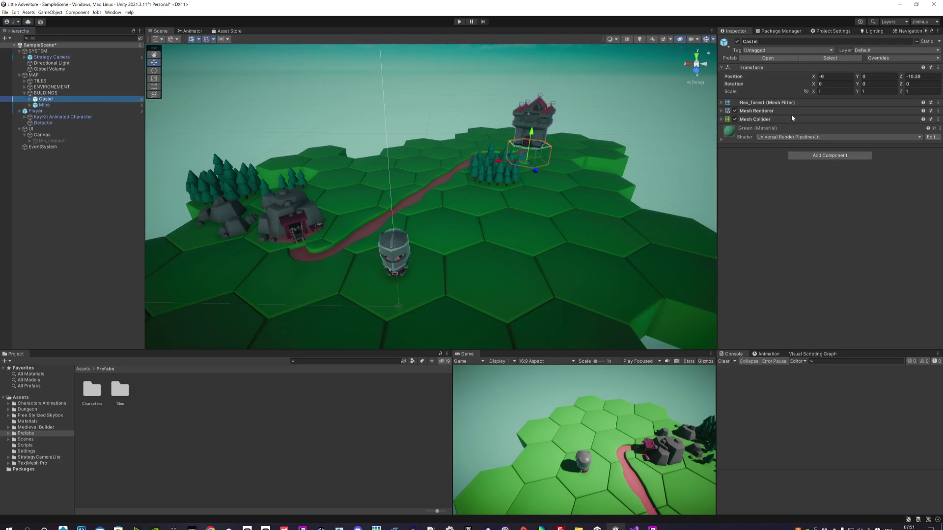
pyautogui.click(899, 58)
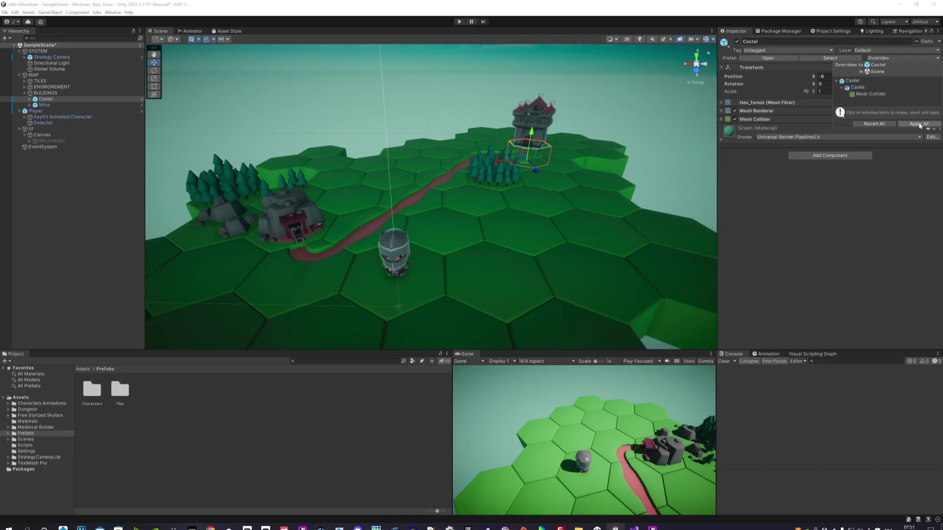
pyautogui.click(920, 126)
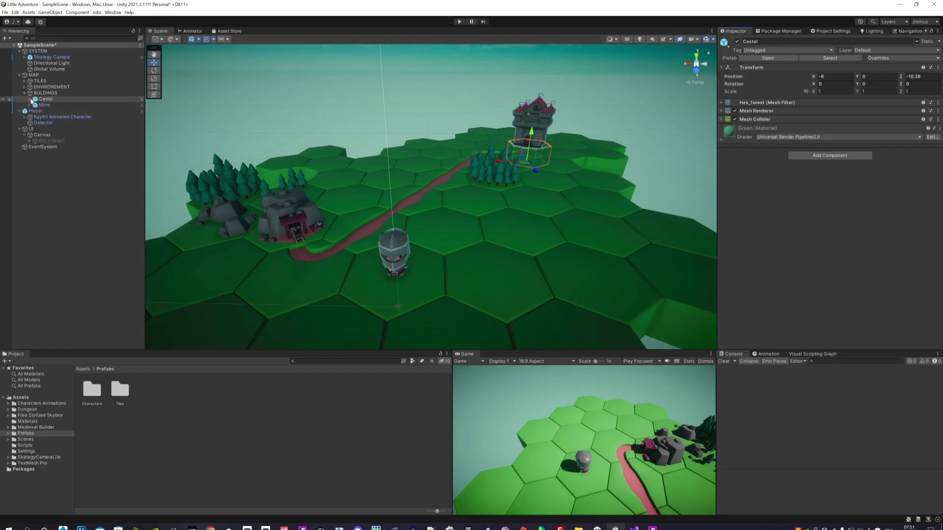
# Collapse Castel and the BUILDINGS group, then clear the Hierarchy selection
pyautogui.click(30, 99)
pyautogui.click(43, 105)
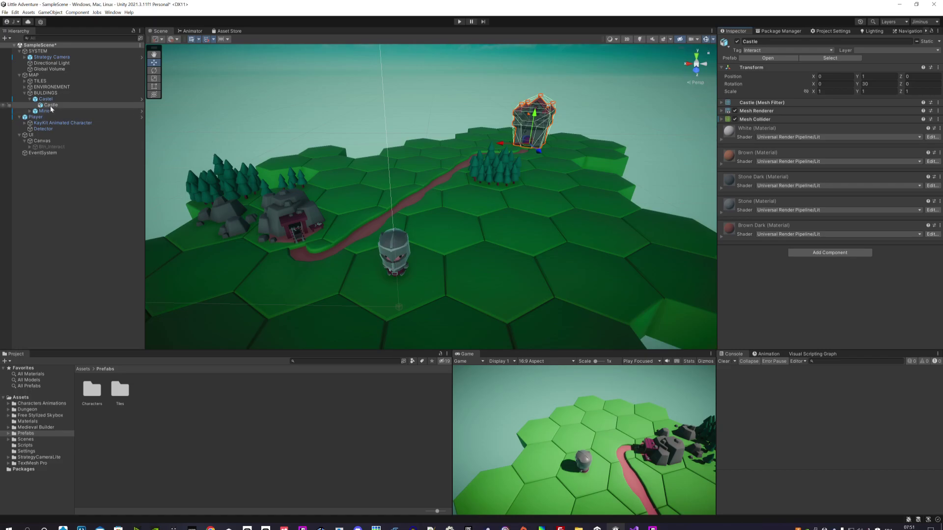
pyautogui.click(30, 99)
pyautogui.click(43, 147)
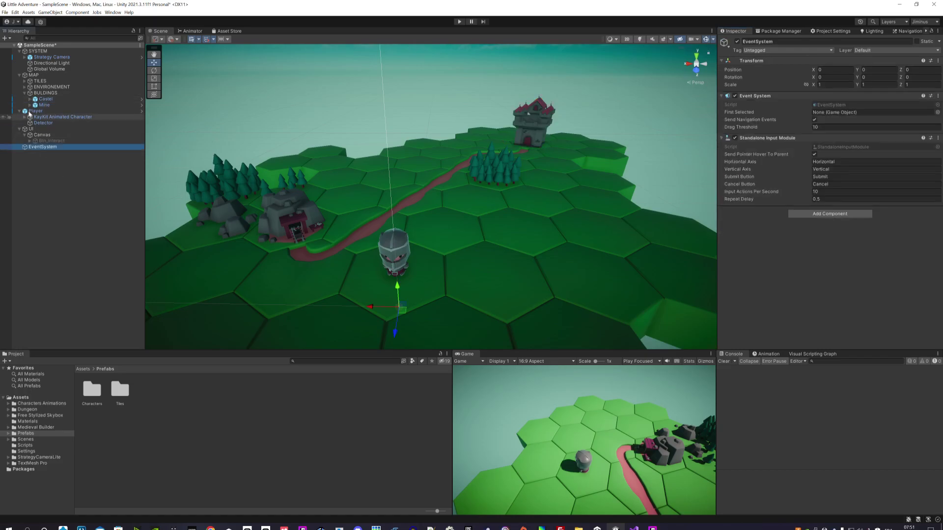
pyautogui.click(24, 93)
pyautogui.click(52, 182)
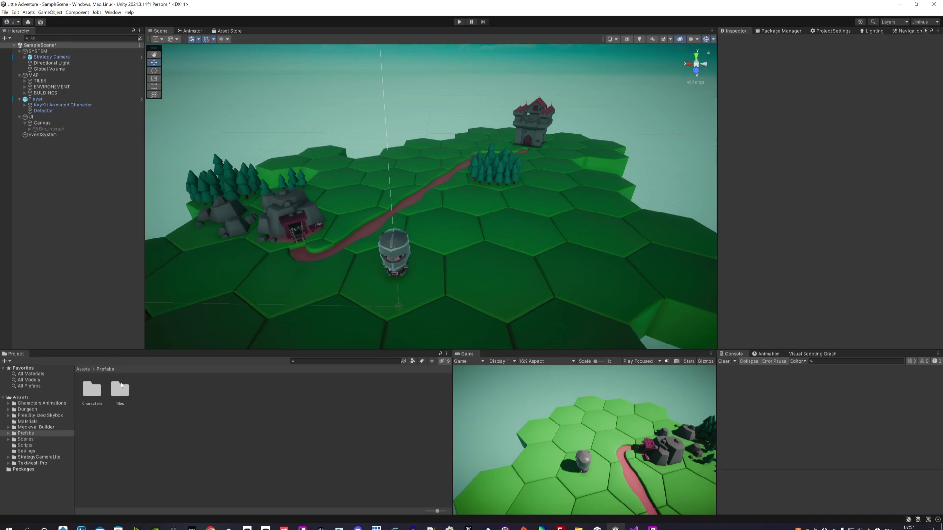
# Open Prefabs > Tiles > Environment and select the Ground tile prefab
pyautogui.doubleClick(121, 388)
pyautogui.doubleClick(121, 389)
pyautogui.click(120, 390)
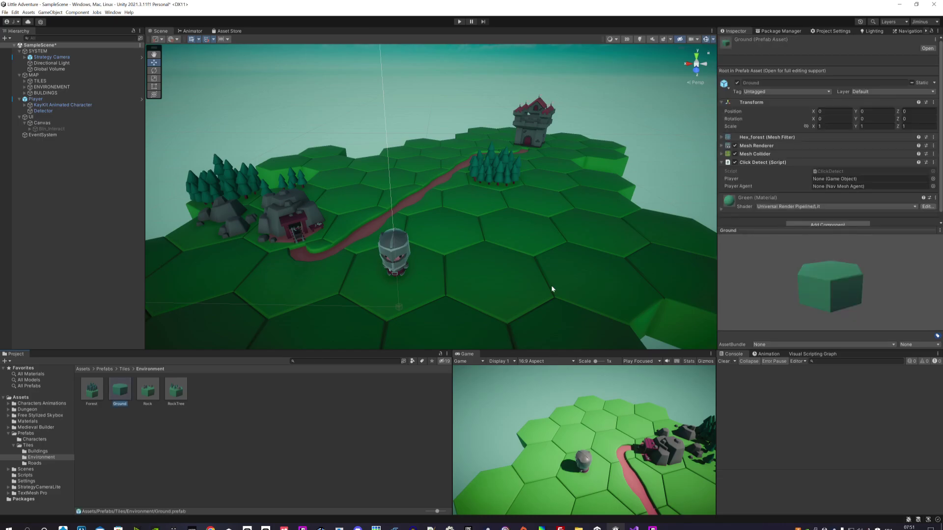
pyautogui.scroll(-1, 773, 163)
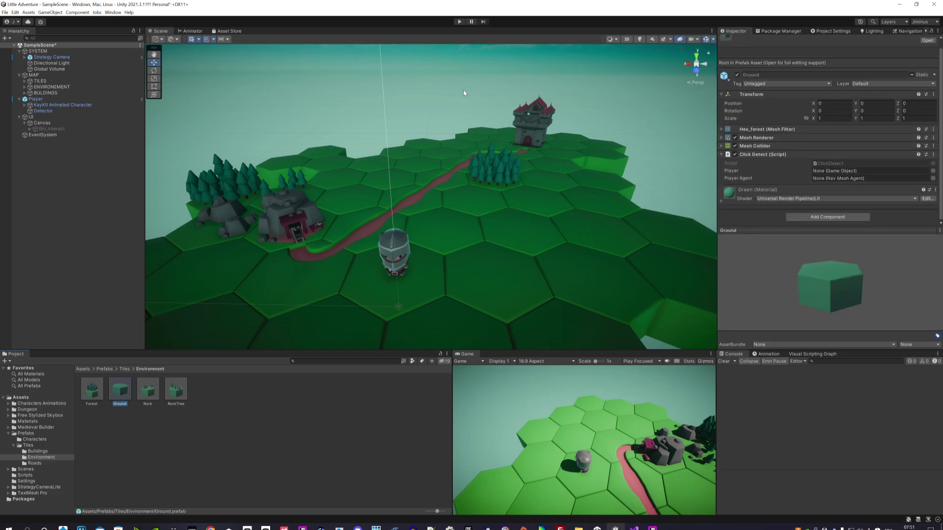
# Compare several ground hex tiles in the scene, then collapse GROUNDS and deselect
pyautogui.click(560, 213)
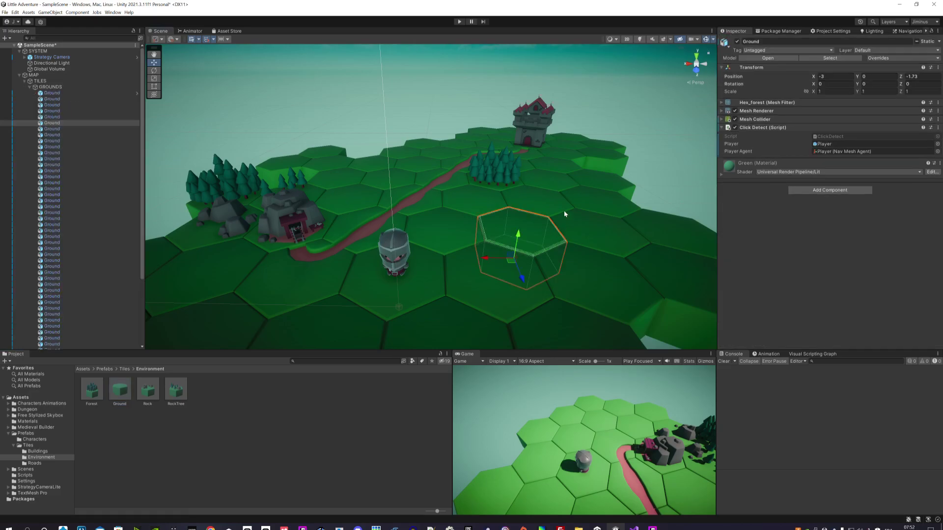
pyautogui.click(594, 211)
pyautogui.click(590, 245)
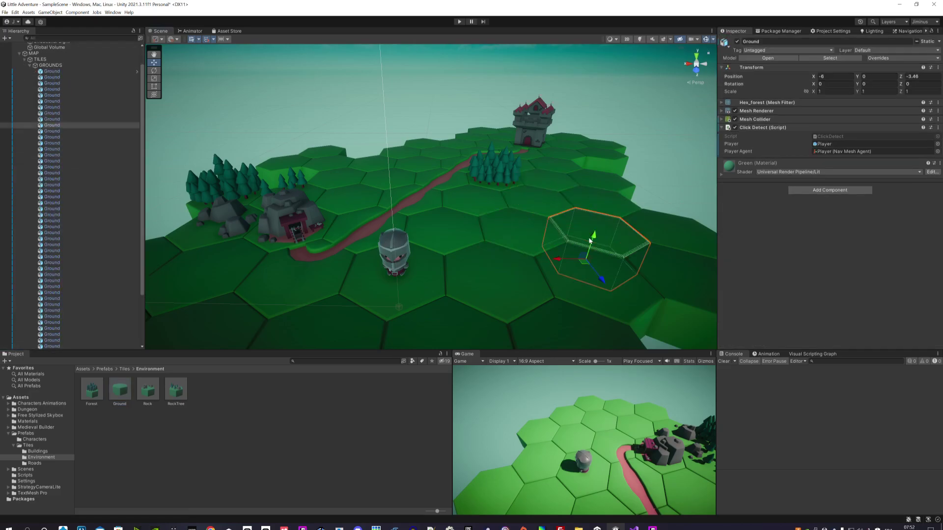
pyautogui.scroll(-2, 496, 272)
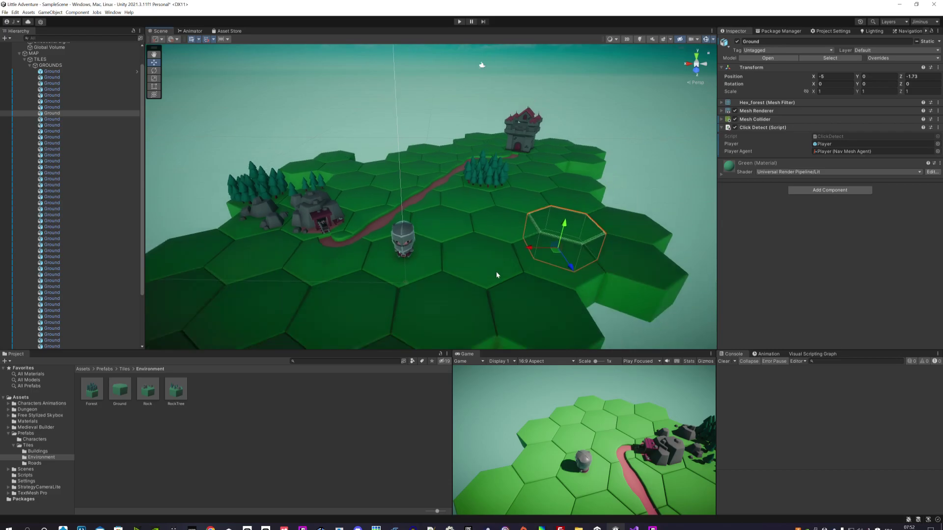
pyautogui.scroll(-1, 475, 263)
pyautogui.scroll(-2, 489, 254)
pyautogui.scroll(3, 73, 147)
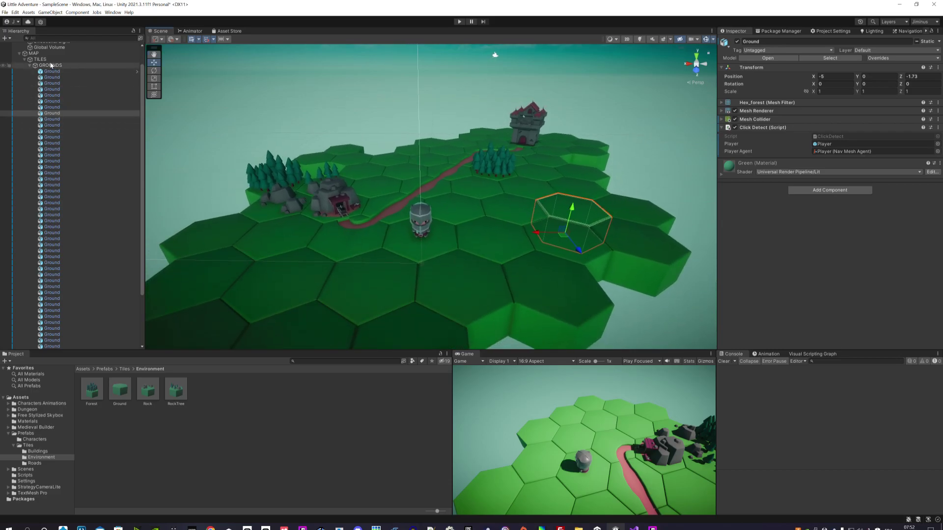
pyautogui.click(30, 87)
pyautogui.click(96, 228)
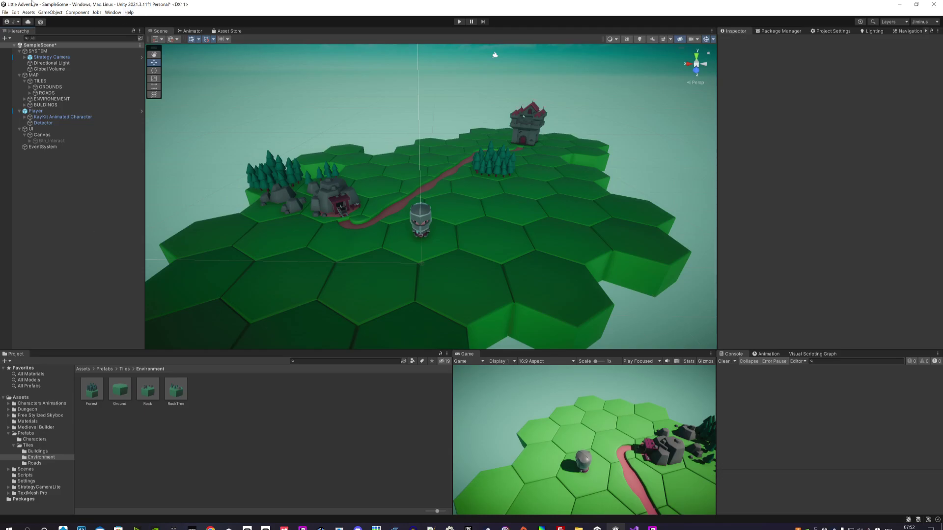
pyautogui.click(15, 12)
pyautogui.click(25, 60)
pyautogui.click(459, 23)
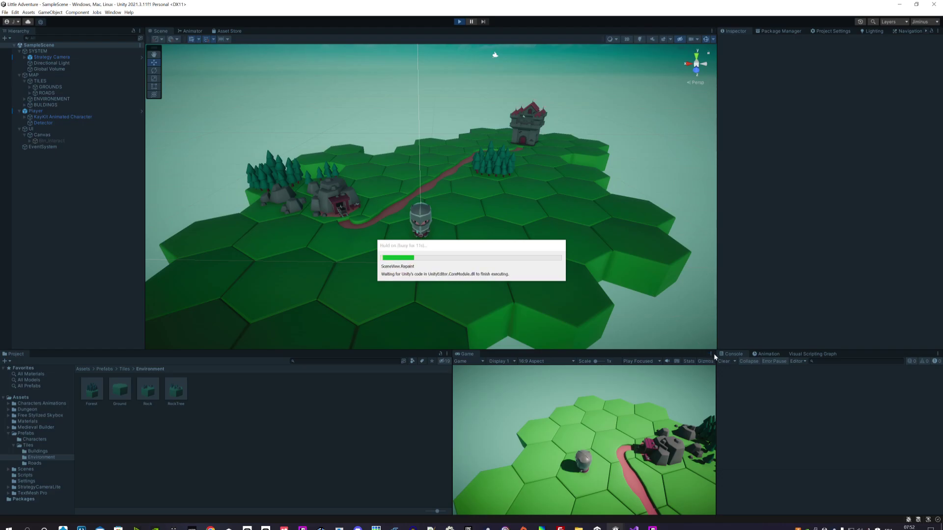
pyautogui.click(710, 354)
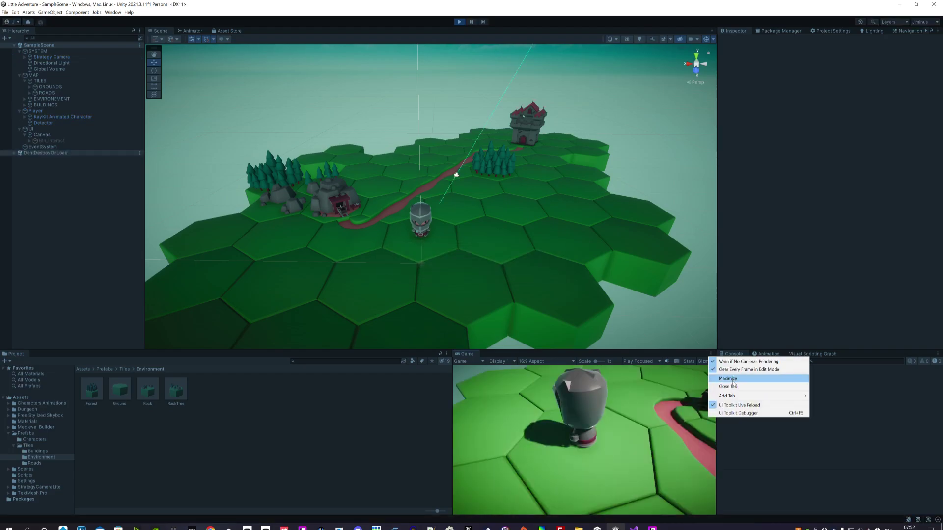
pyautogui.click(734, 380)
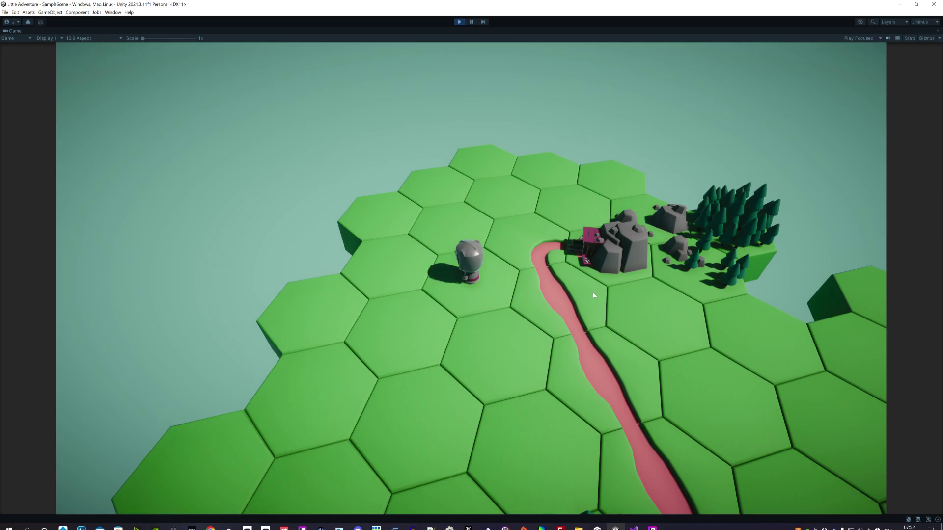
pyautogui.click(594, 293)
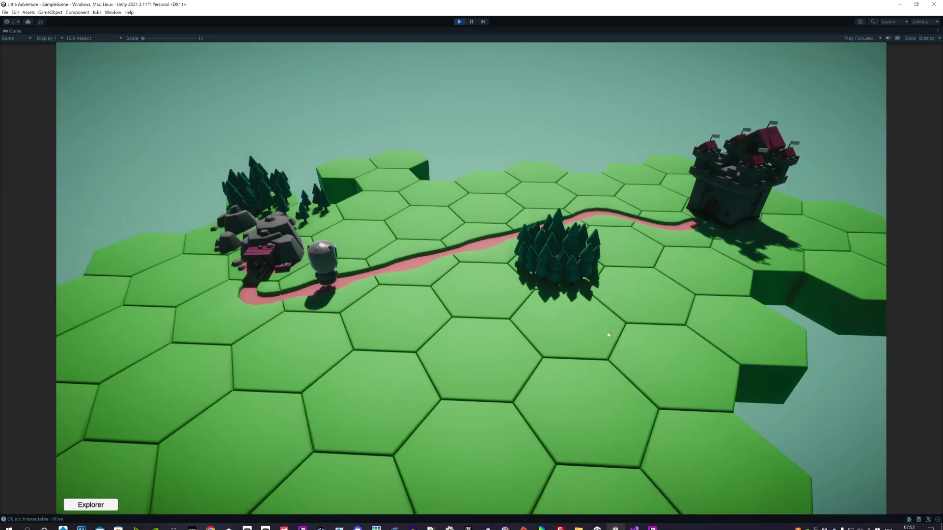
pyautogui.click(691, 228)
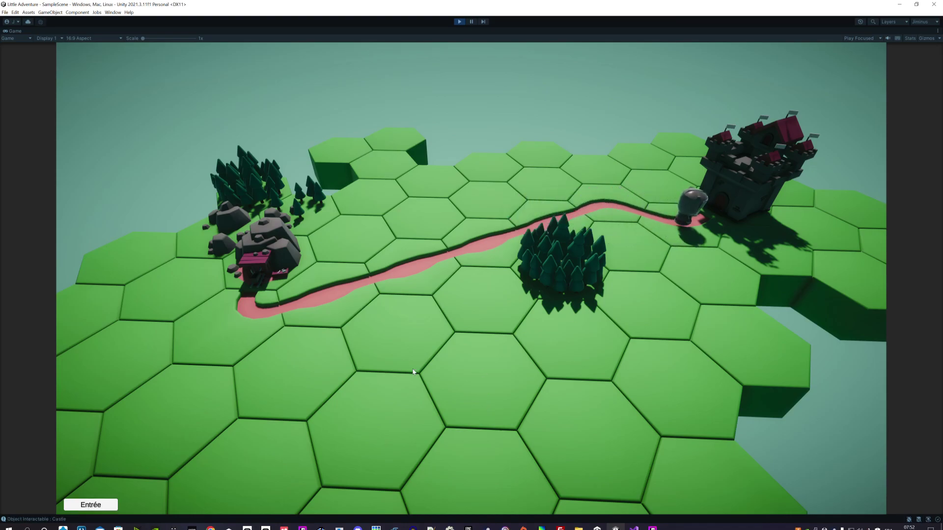
pyautogui.click(336, 293)
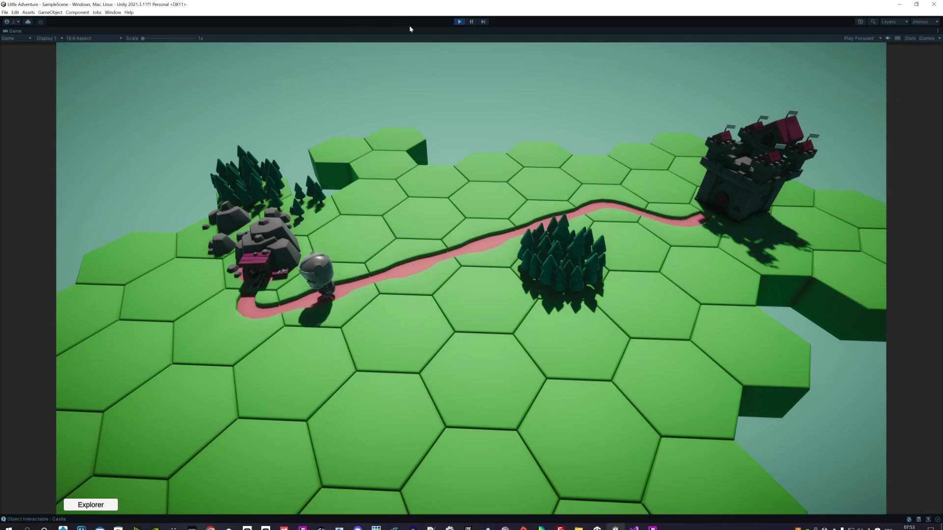
pyautogui.click(457, 22)
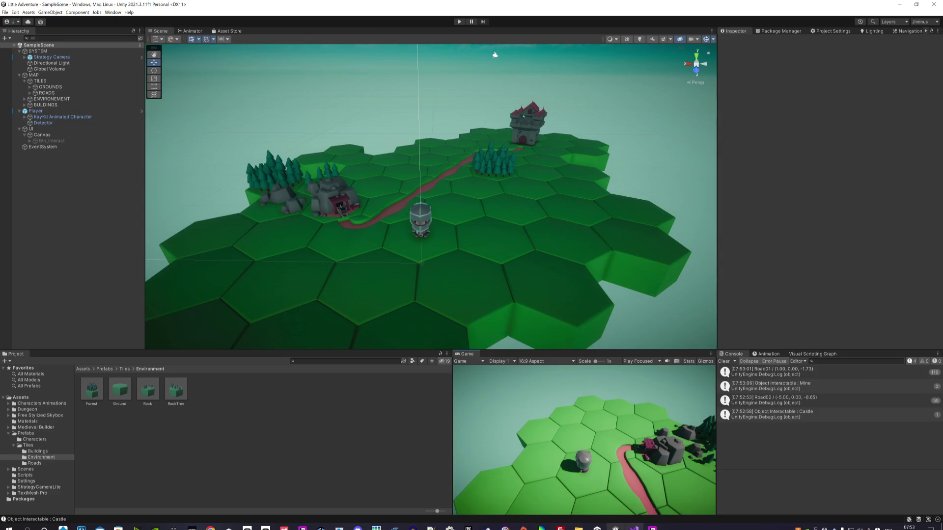
pyautogui.click(723, 362)
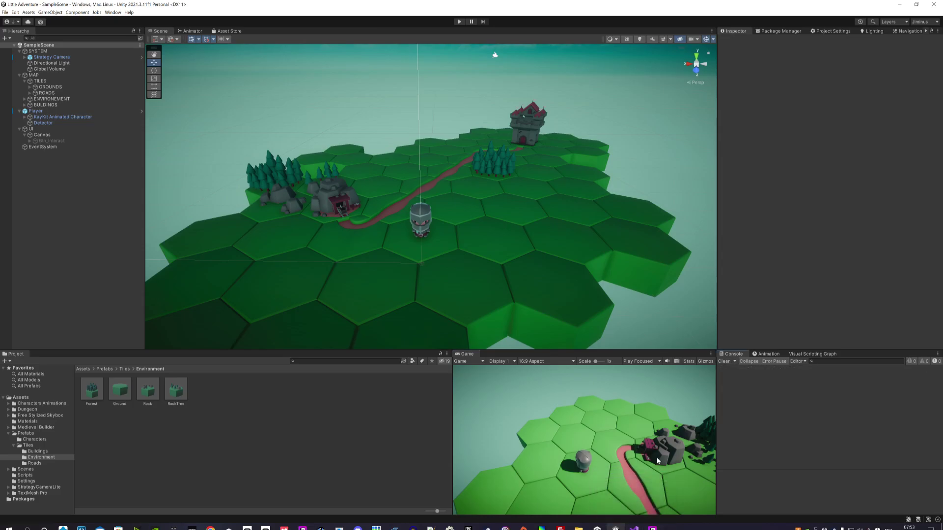
# Read through Detector.cs in Visual Studio, then switch to PlayerMovement.cs
pyautogui.click(634, 528)
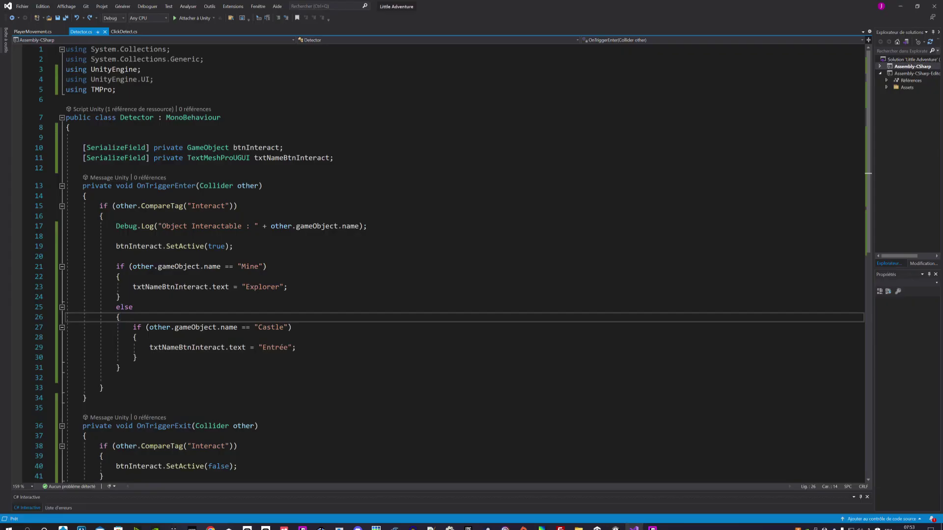
pyautogui.scroll(-2, 442, 263)
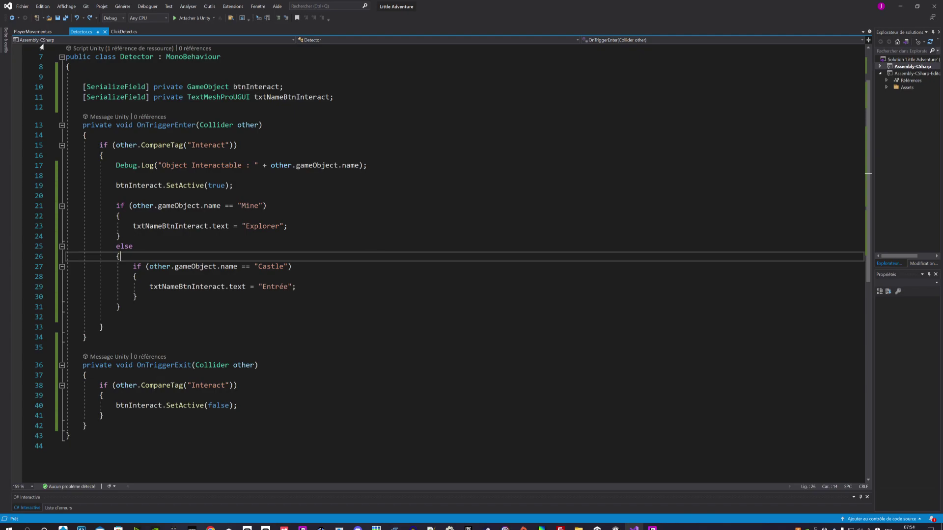
pyautogui.click(32, 31)
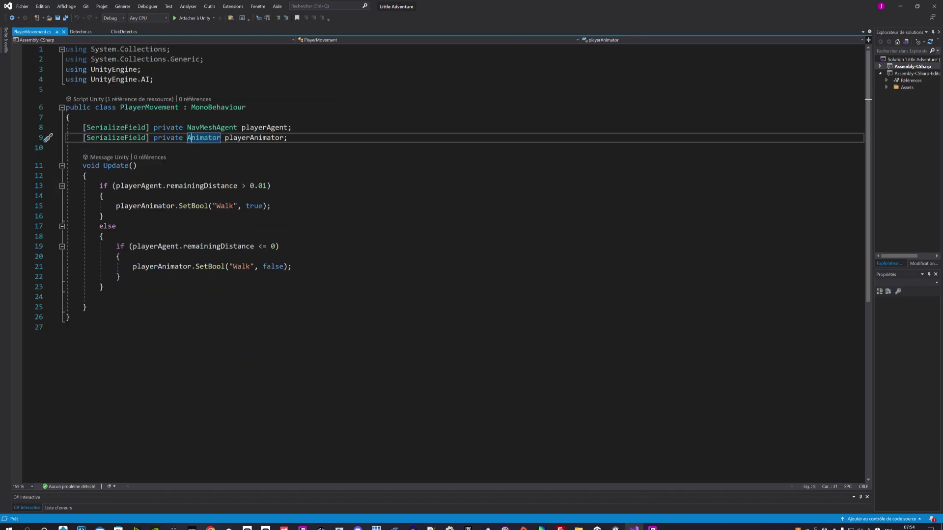
pyautogui.moveTo(653, 529)
# Return to Unity and zoom and tilt the Scene view toward the knight
pyautogui.click(653, 528)
pyautogui.click(616, 529)
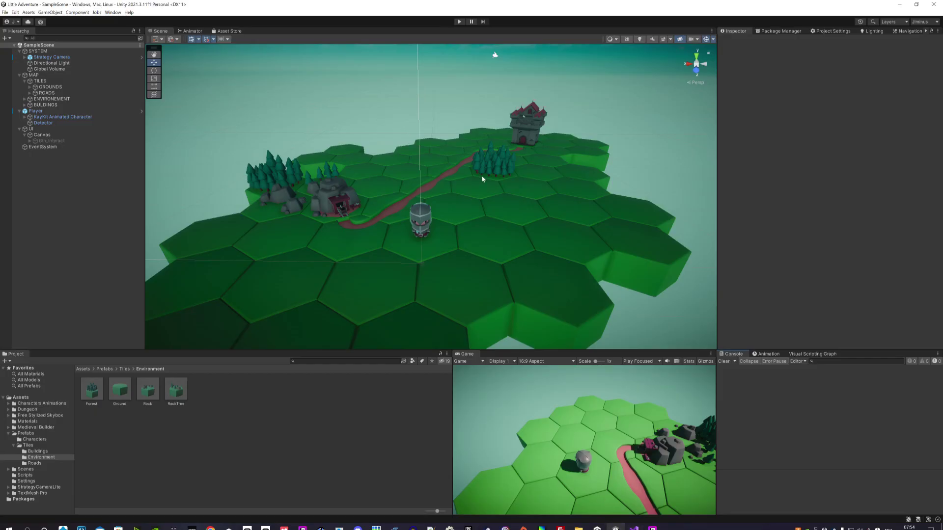
pyautogui.scroll(2, 393, 251)
pyautogui.scroll(3, 401, 261)
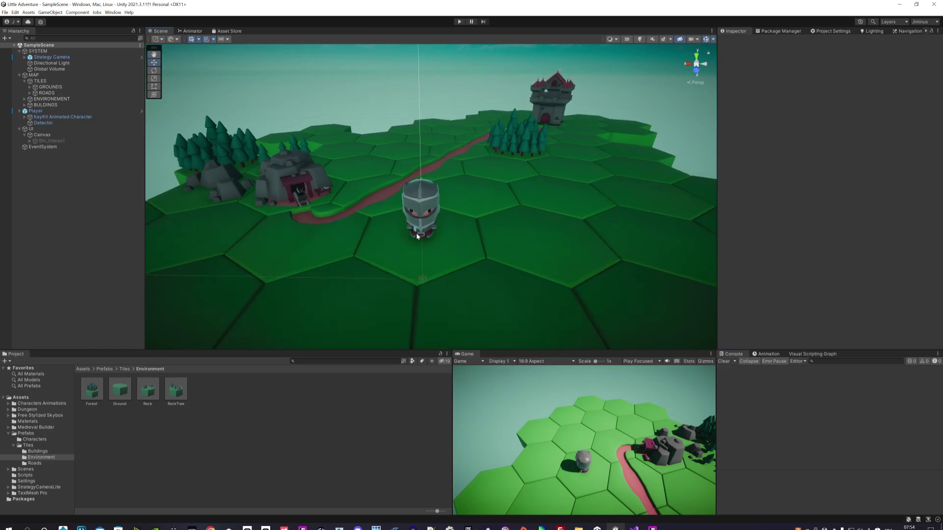
pyautogui.scroll(3, 422, 266)
pyautogui.moveTo(436, 270)
pyautogui.keyDown('alt'); pyautogui.mouseDown()
pyautogui.moveTo(453, 217)
pyautogui.moveTo(459, 233)
pyautogui.mouseUp(); pyautogui.keyUp('alt')
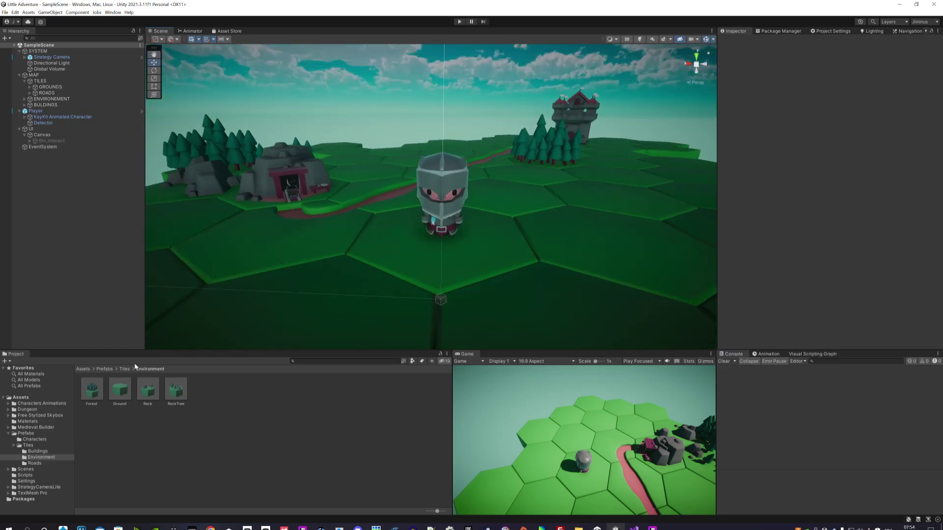
# Open Dungeon > Characters in the Project window and inspect the character_rogue model
pyautogui.click(68, 409)
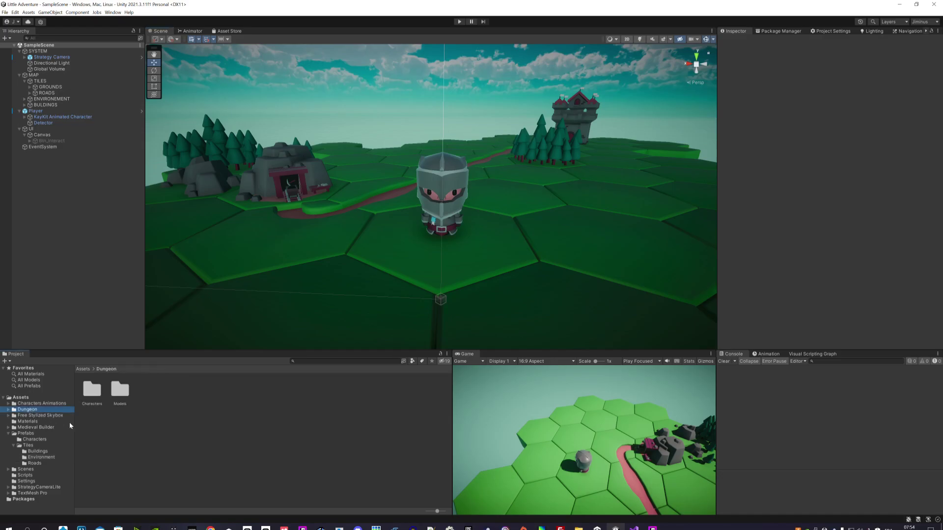
pyautogui.doubleClick(92, 390)
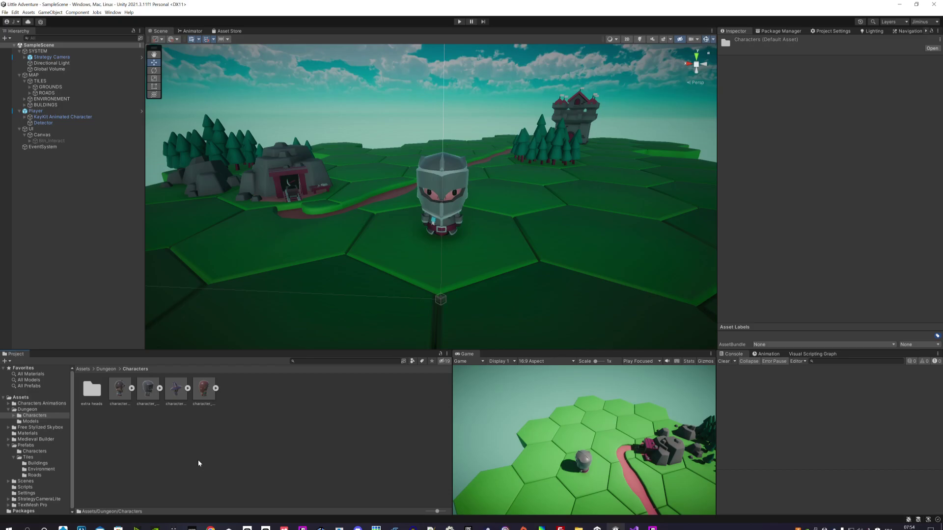
pyautogui.click(207, 393)
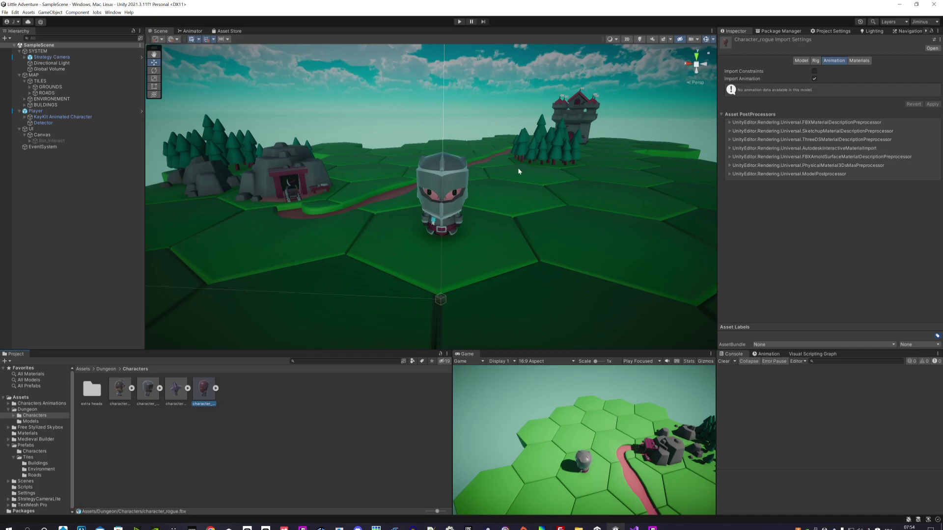
pyautogui.click(254, 405)
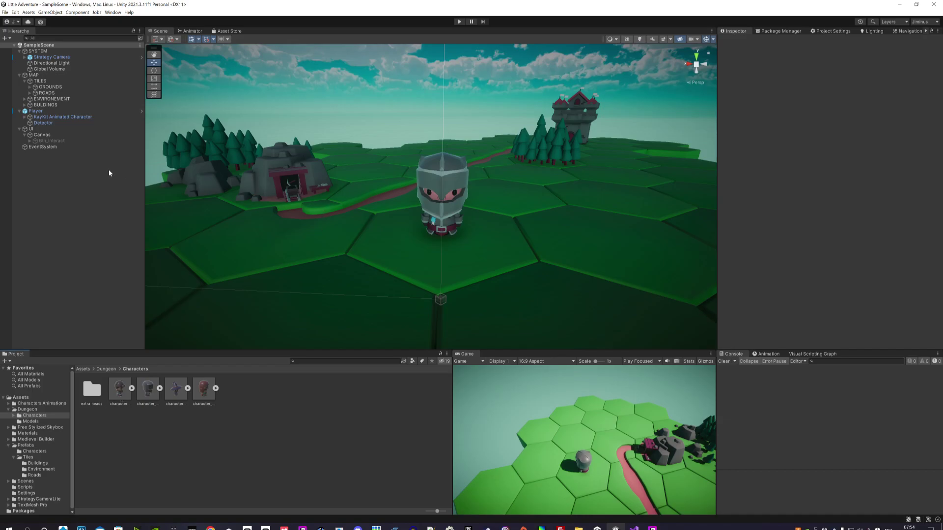
# Expand the character's head, body and arm parts in the Hierarchy
pyautogui.click(25, 117)
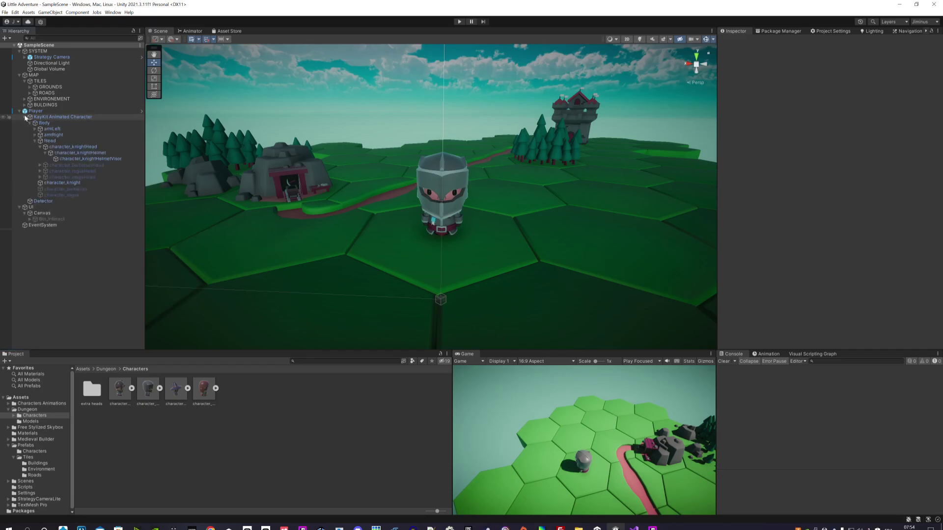
pyautogui.click(34, 140)
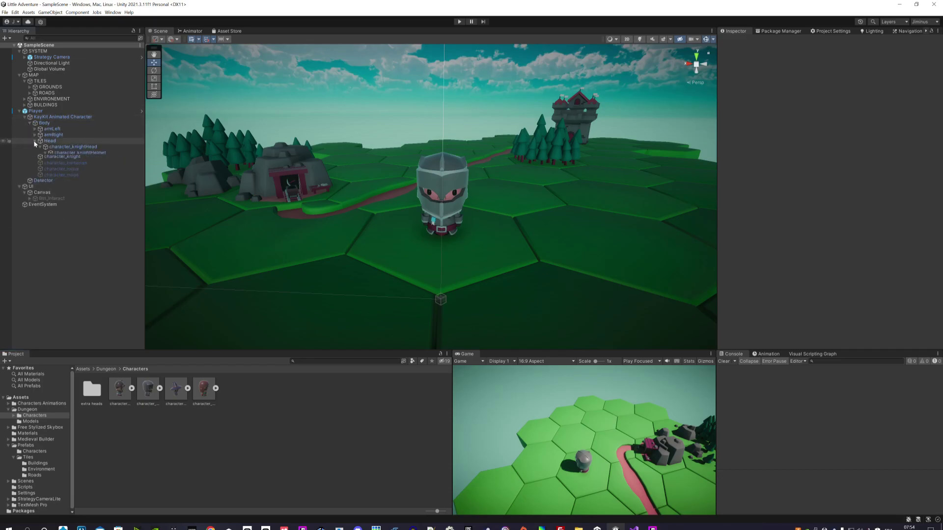
pyautogui.click(71, 149)
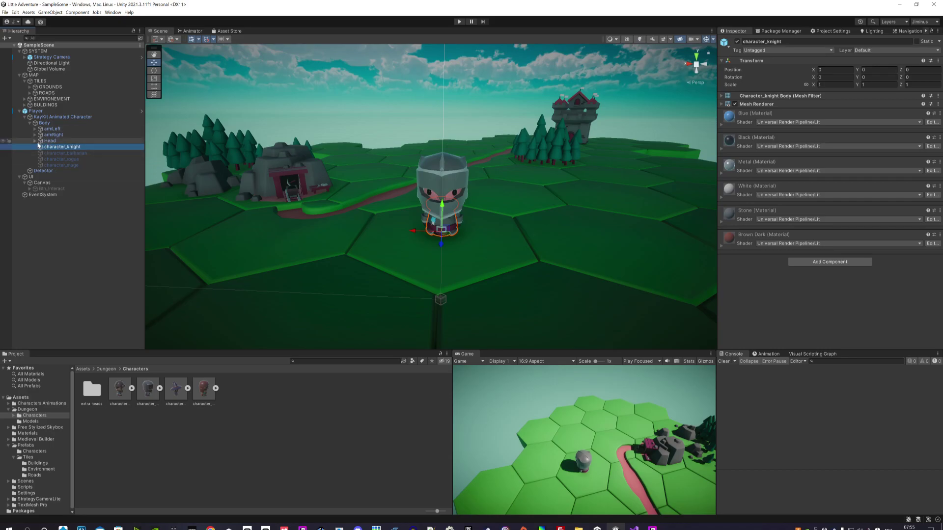
pyautogui.click(35, 142)
pyautogui.click(69, 147)
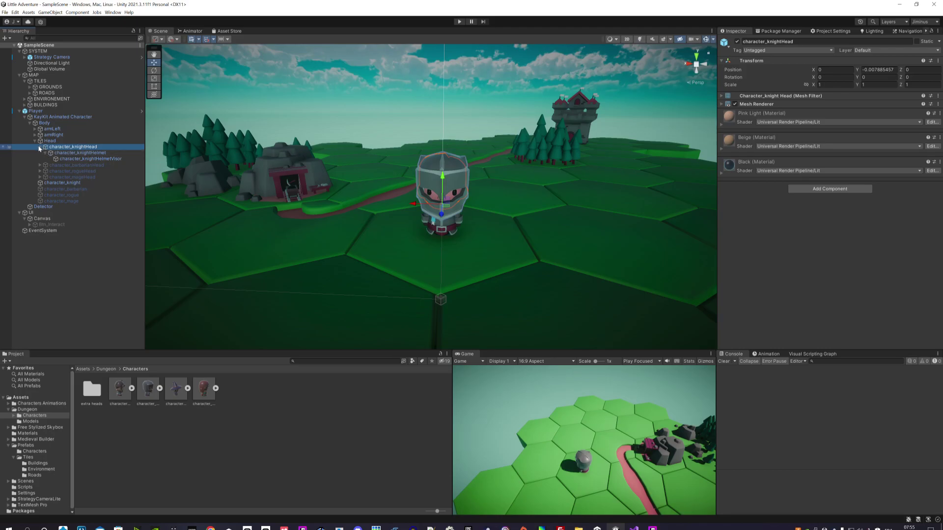
pyautogui.click(46, 153)
pyautogui.click(40, 147)
pyautogui.click(35, 135)
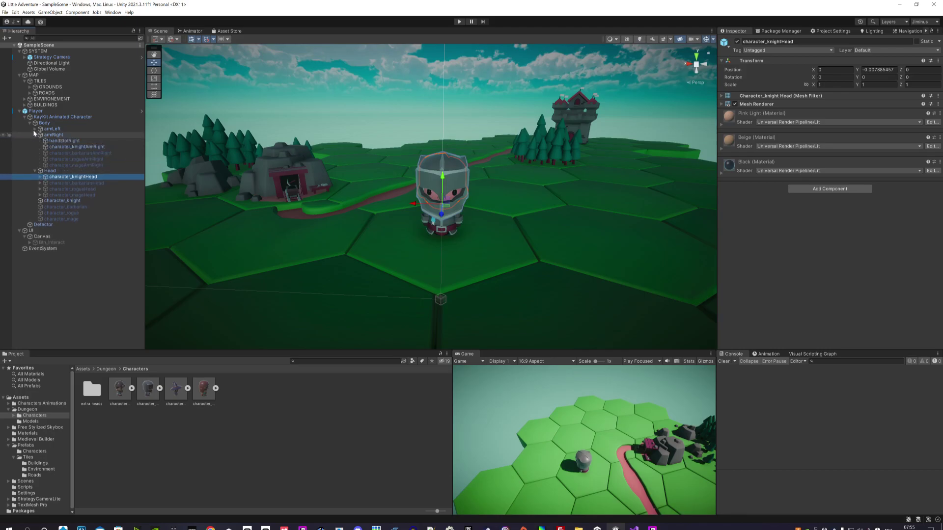
pyautogui.click(34, 129)
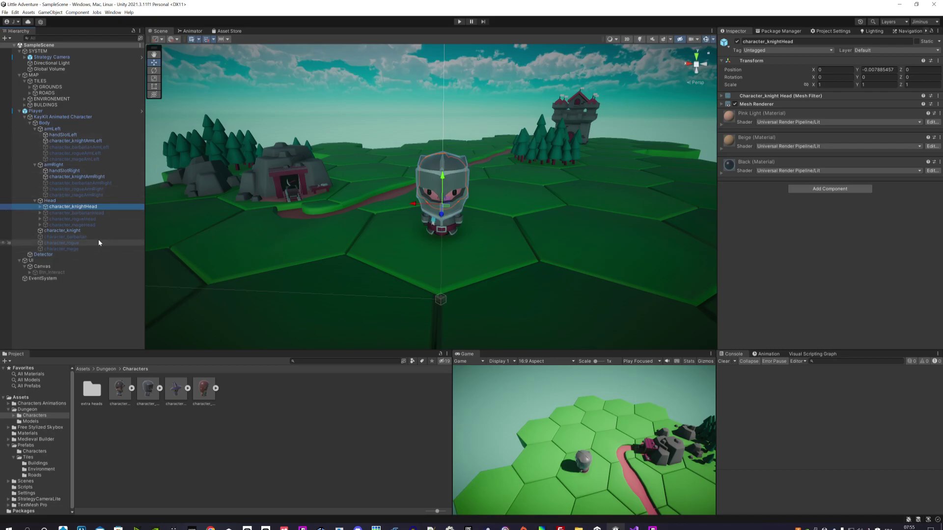
pyautogui.click(69, 231)
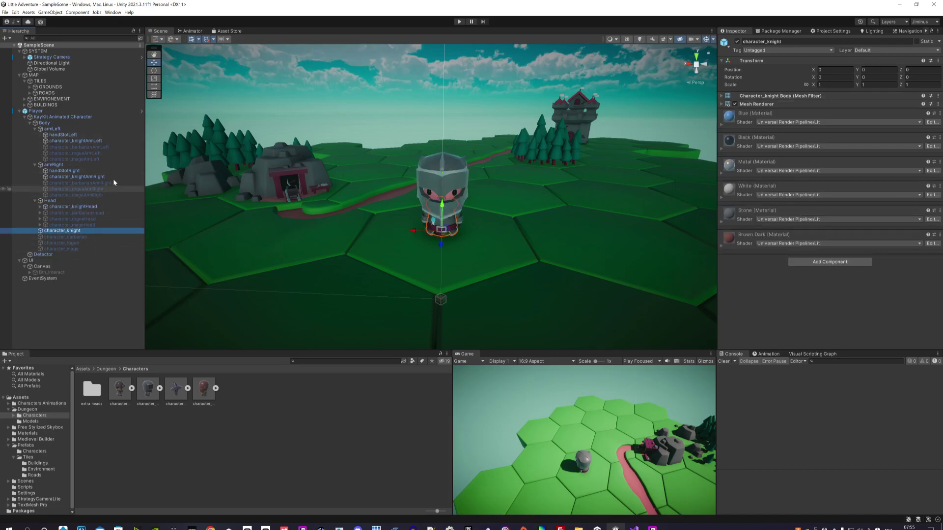
pyautogui.click(85, 207)
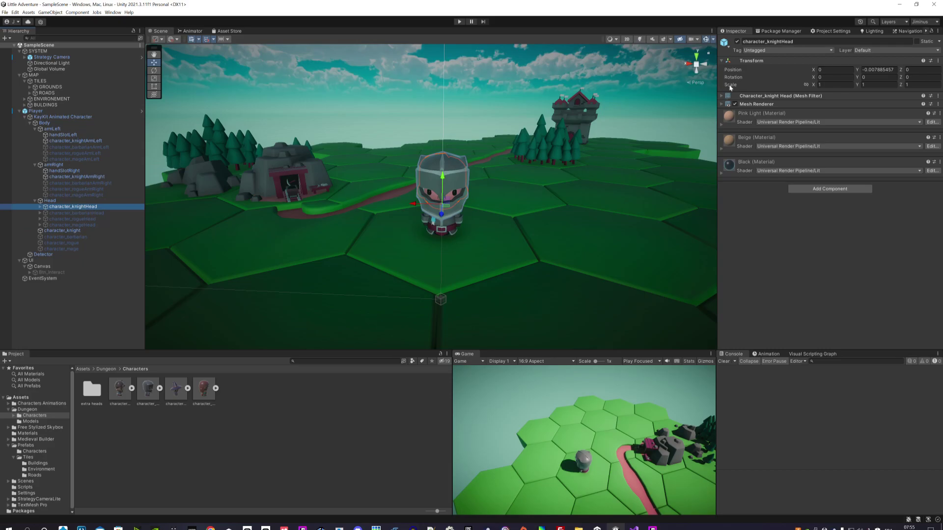
# Deactivate the knight head and activate the barbarian head
pyautogui.click(737, 42)
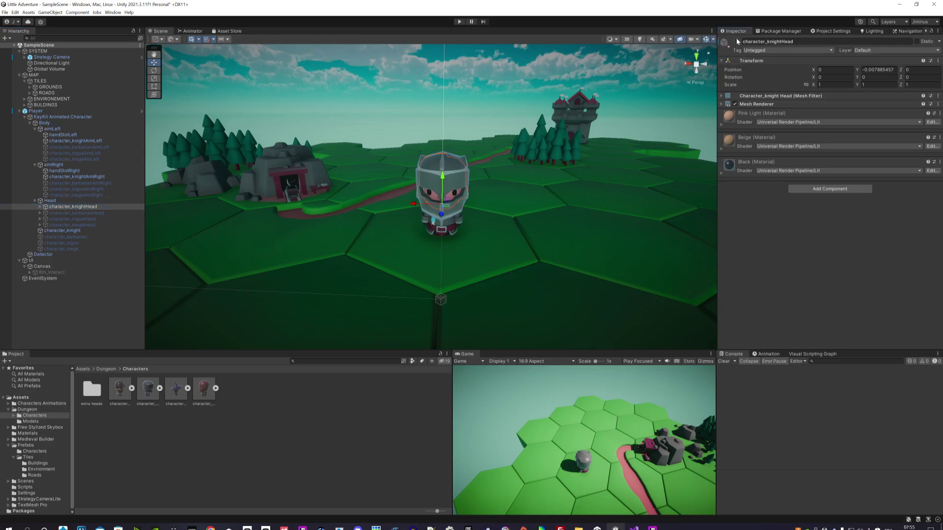
pyautogui.click(85, 214)
pyautogui.click(737, 42)
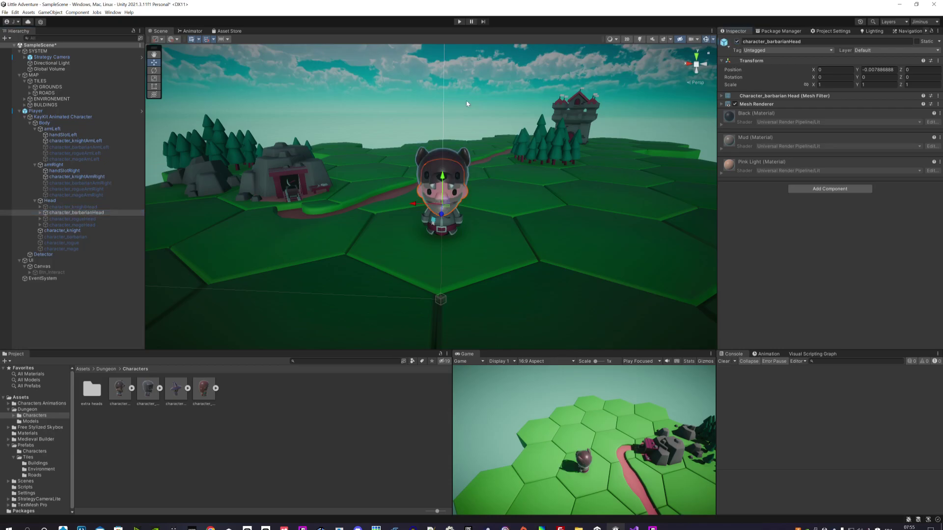
pyautogui.click(469, 139)
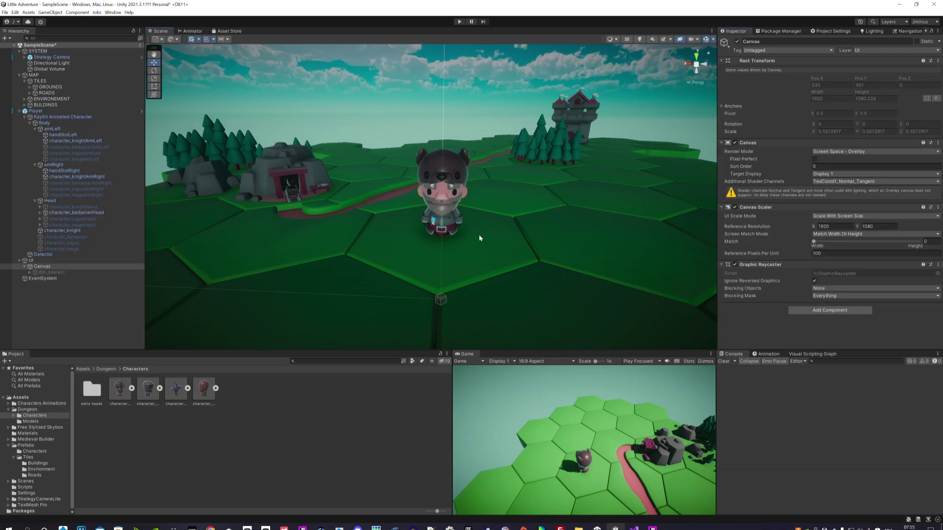
pyautogui.moveTo(480, 238)
pyautogui.mouseDown(button='middle')
pyautogui.moveTo(373, 189)
pyautogui.moveTo(515, 221)
pyautogui.mouseUp(button='middle')
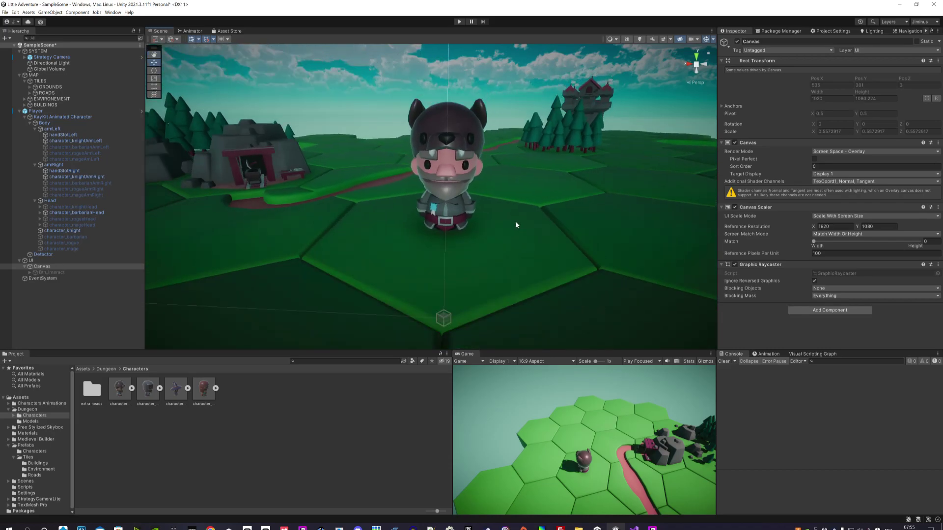
# Deactivate the knight body and activate the barbarian body
pyautogui.click(76, 230)
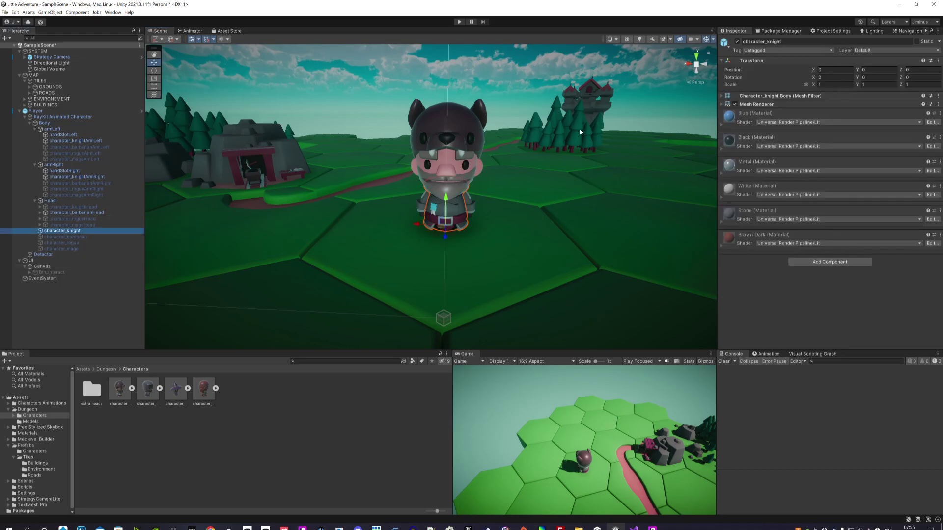
pyautogui.click(737, 42)
pyautogui.click(81, 237)
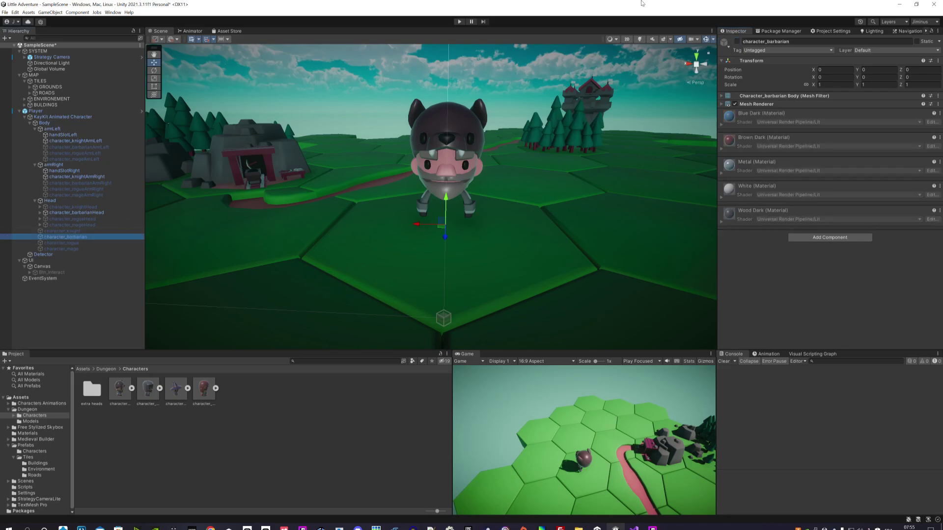
pyautogui.click(737, 42)
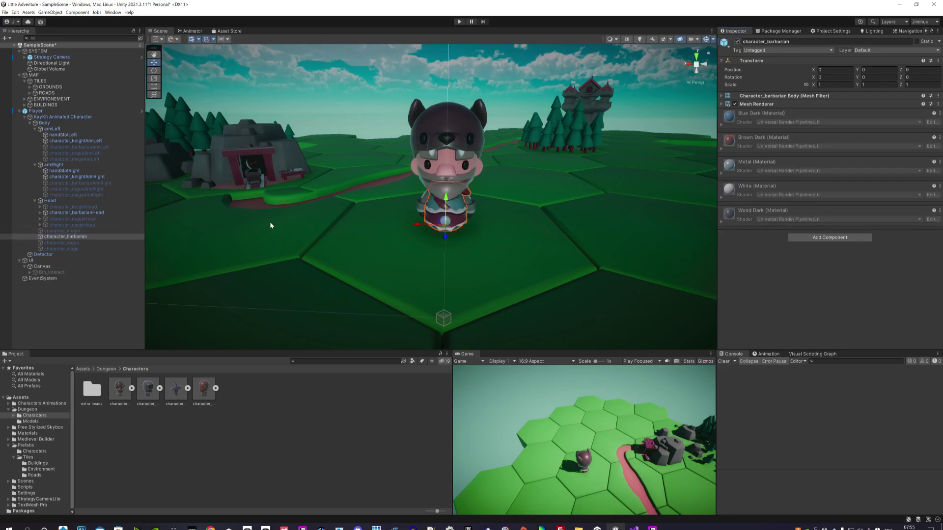
# Deactivate both knight arms and activate both barbarian arms, then deselect
pyautogui.click(71, 177)
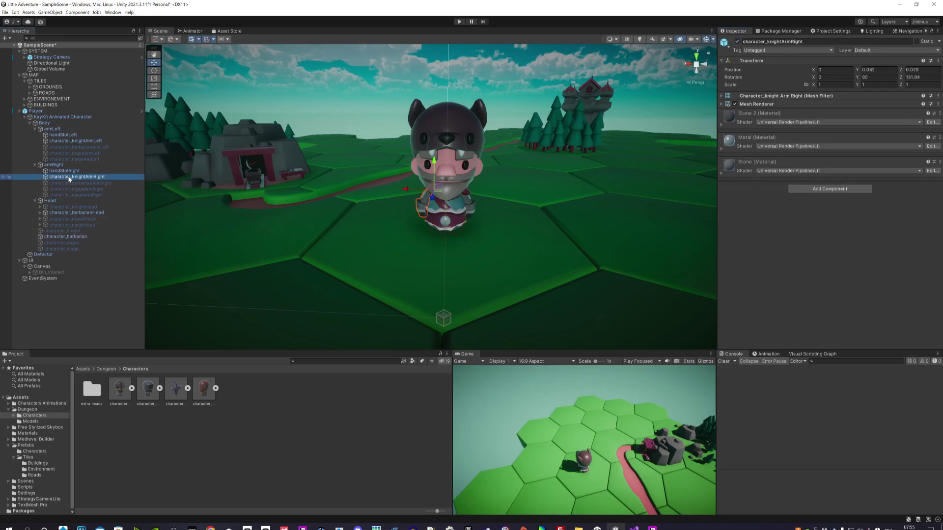
pyautogui.keyDown('ctrl'); pyautogui.click(81, 141); pyautogui.keyUp('ctrl')
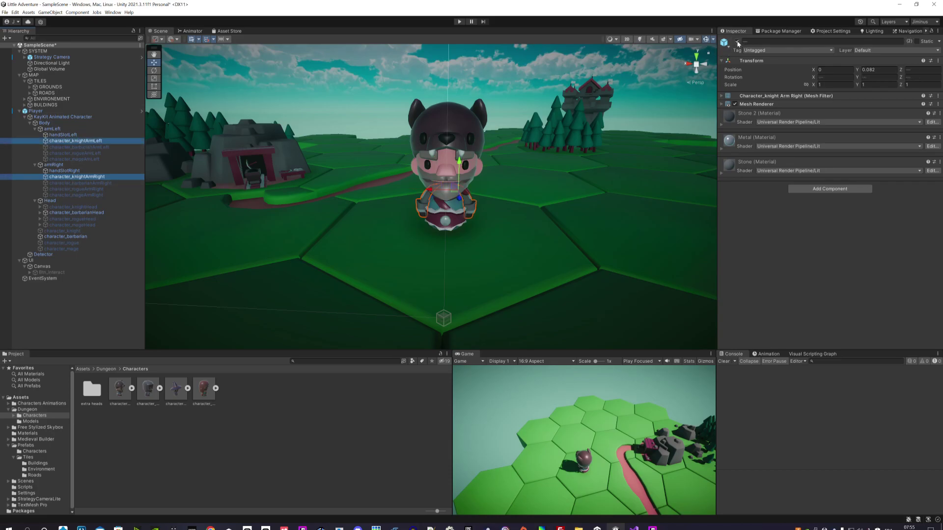
pyautogui.click(737, 41)
pyautogui.click(79, 147)
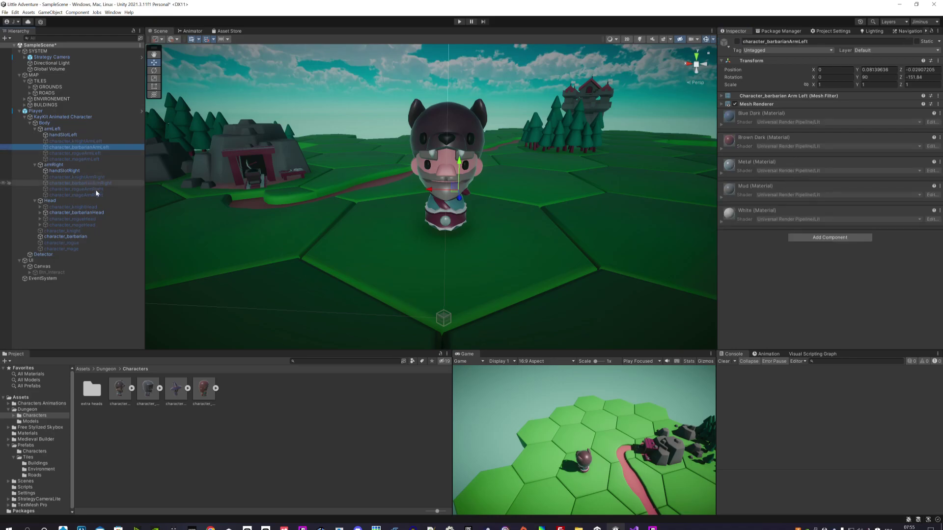
pyautogui.keyDown('ctrl'); pyautogui.click(83, 183); pyautogui.keyUp('ctrl')
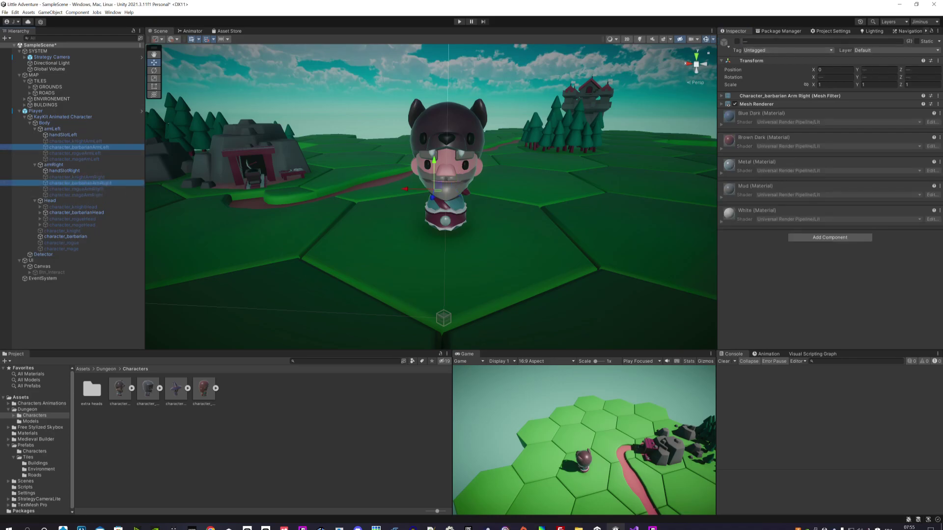
pyautogui.click(737, 41)
pyautogui.click(39, 315)
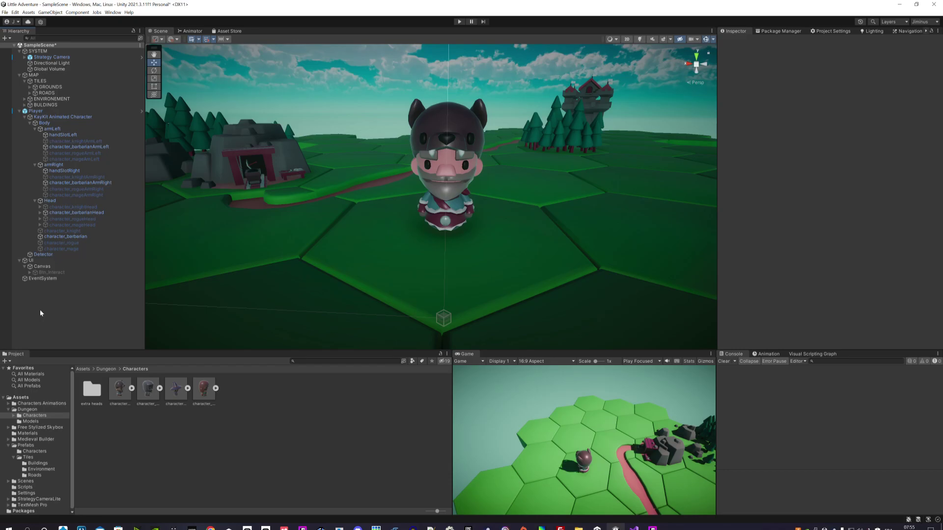
# Run the game maximized and walk the barbarian along the road to the castle and back
pyautogui.click(460, 21)
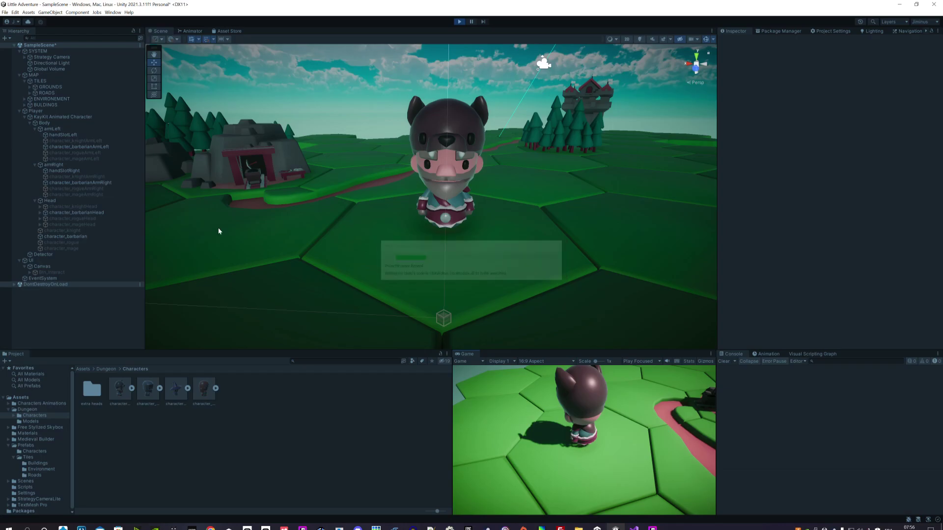
pyautogui.scroll(2, 443, 252)
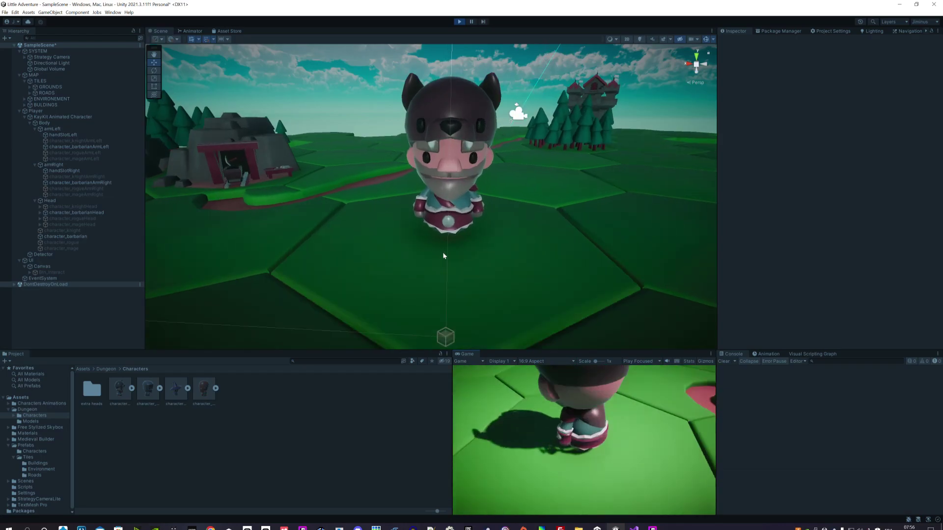
pyautogui.scroll(-3, 493, 243)
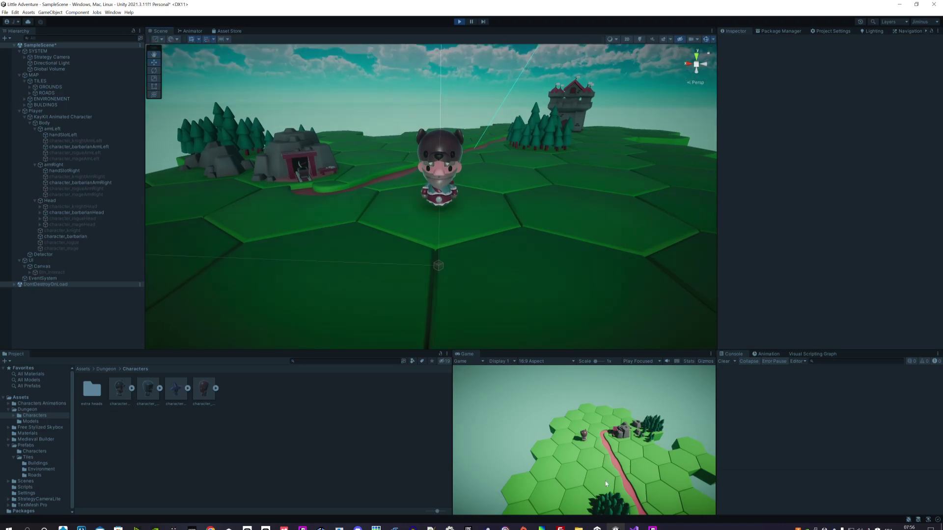
pyautogui.click(609, 457)
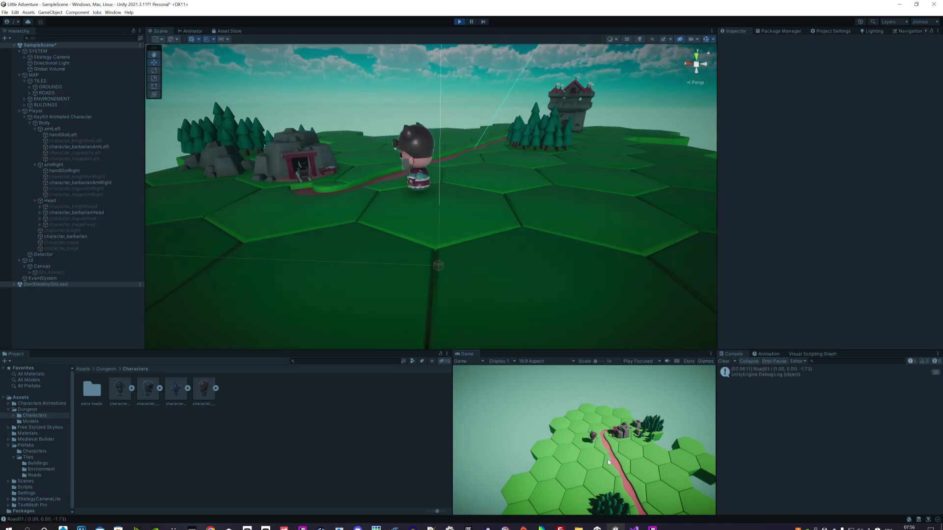
pyautogui.click(729, 361)
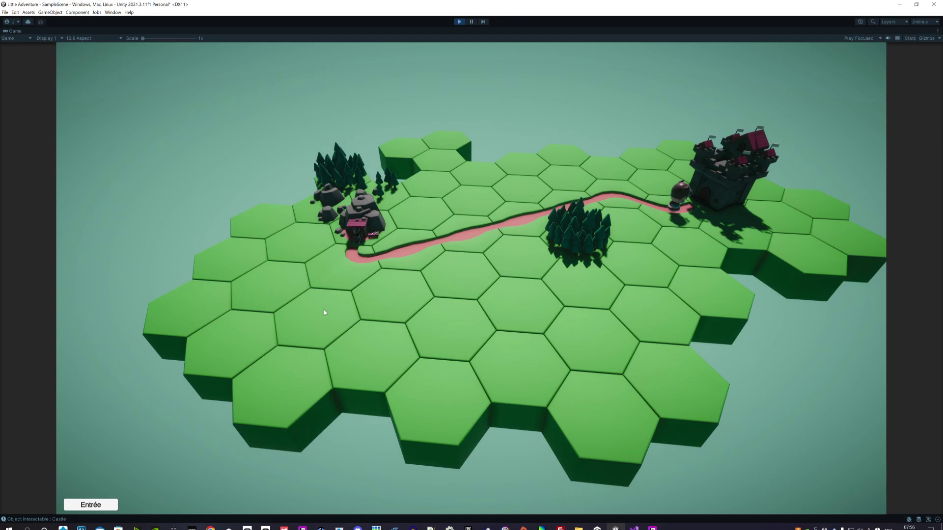
pyautogui.click(453, 322)
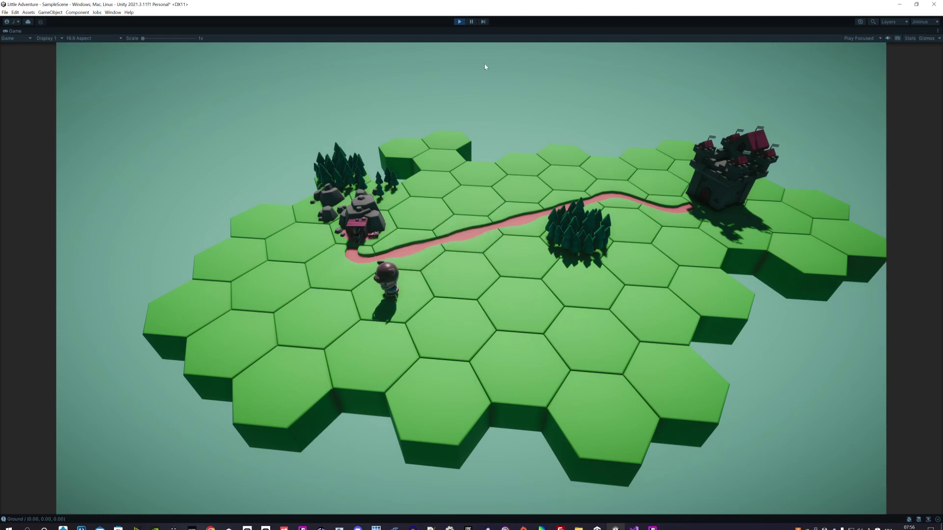
# Stop play mode, deactivate the barbarian body and activate the knight body
pyautogui.click(460, 21)
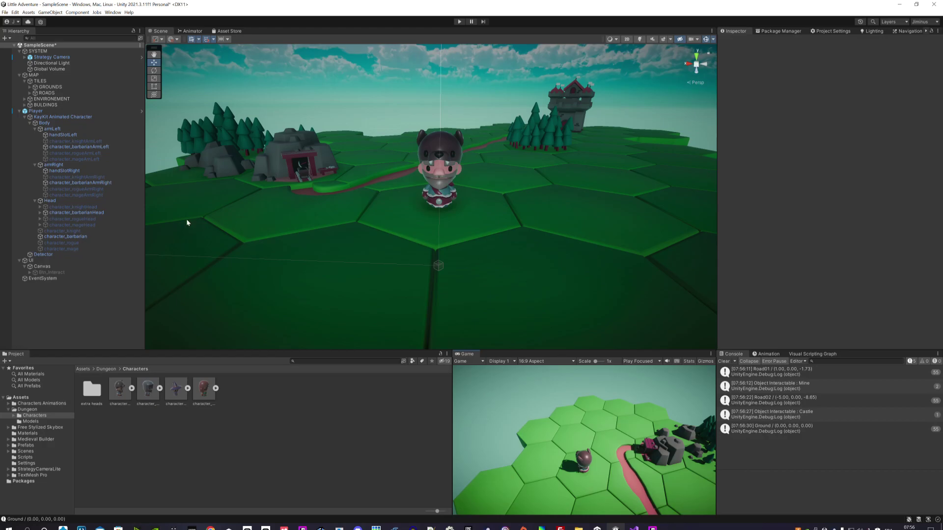
pyautogui.click(61, 238)
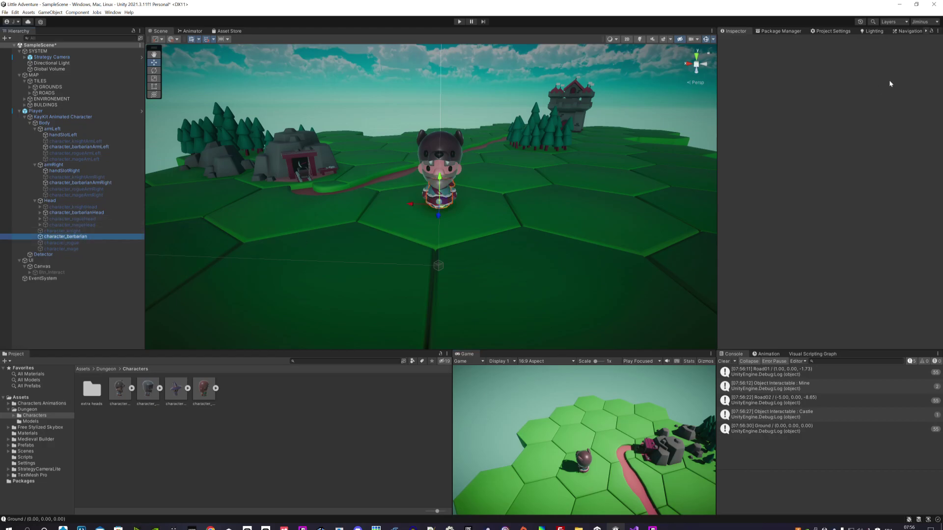
pyautogui.click(738, 42)
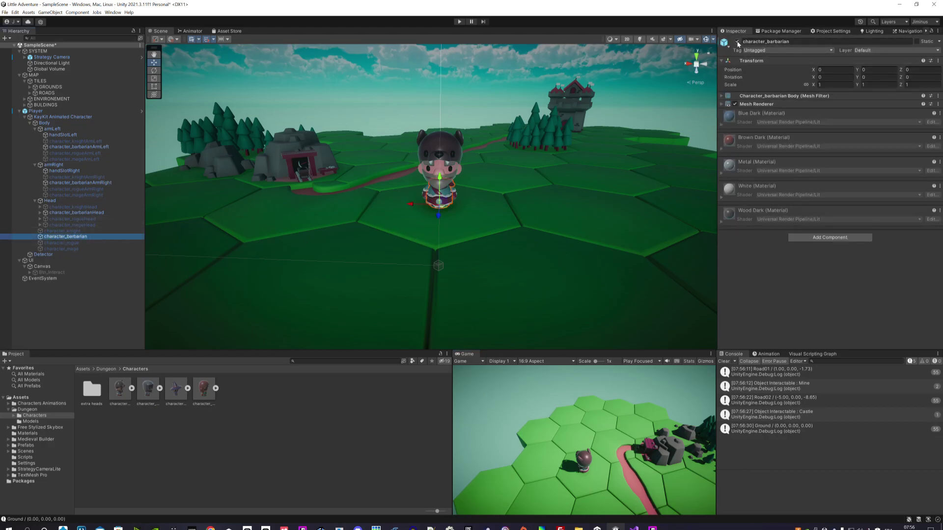
pyautogui.press('Up')
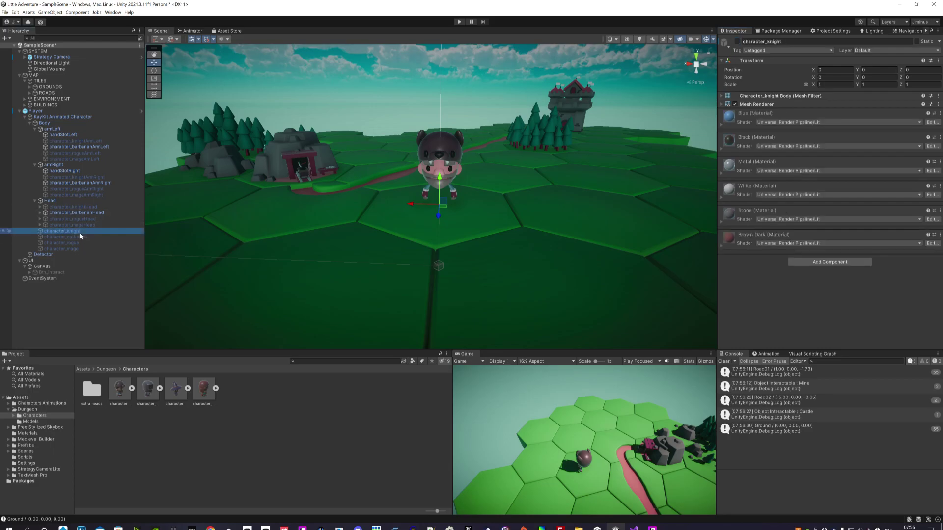
pyautogui.click(737, 42)
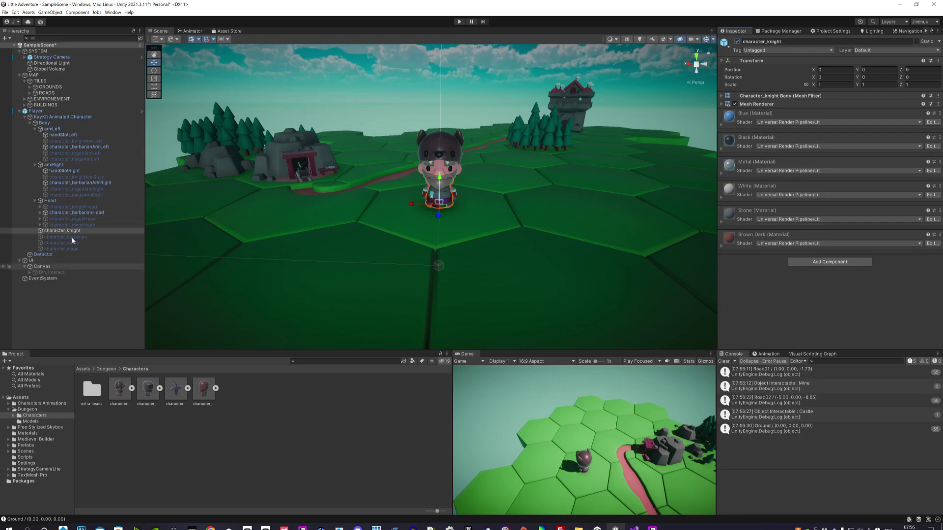
# Activate the knight head, hide the barbarian head, and check the helmet and visor toggles
pyautogui.click(96, 207)
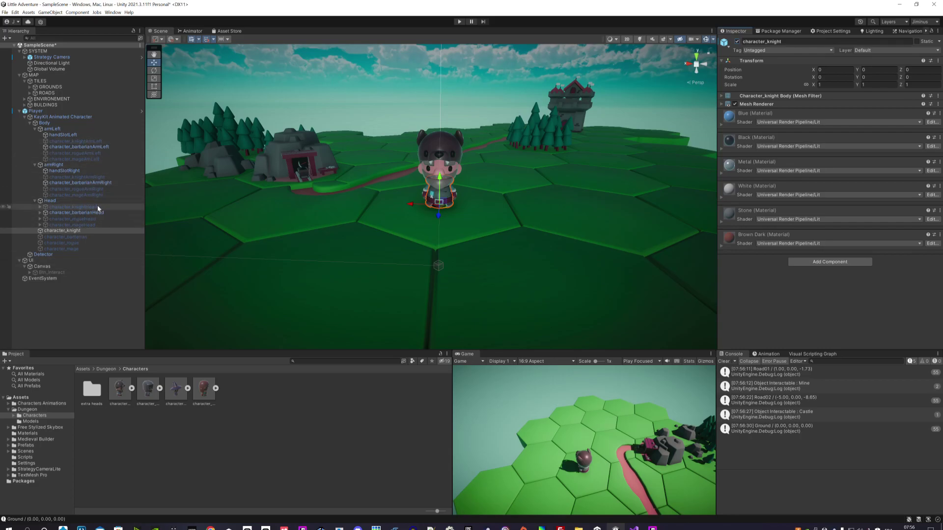
pyautogui.click(736, 42)
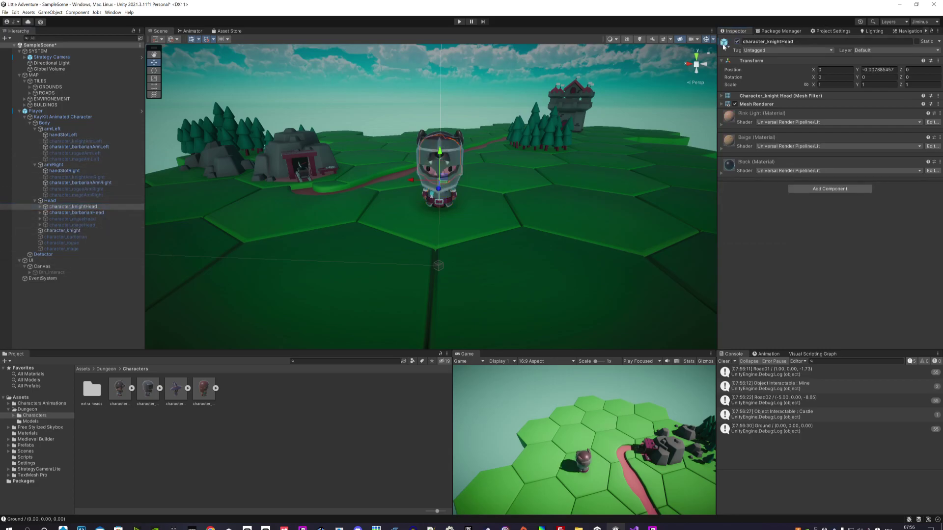
pyautogui.click(79, 213)
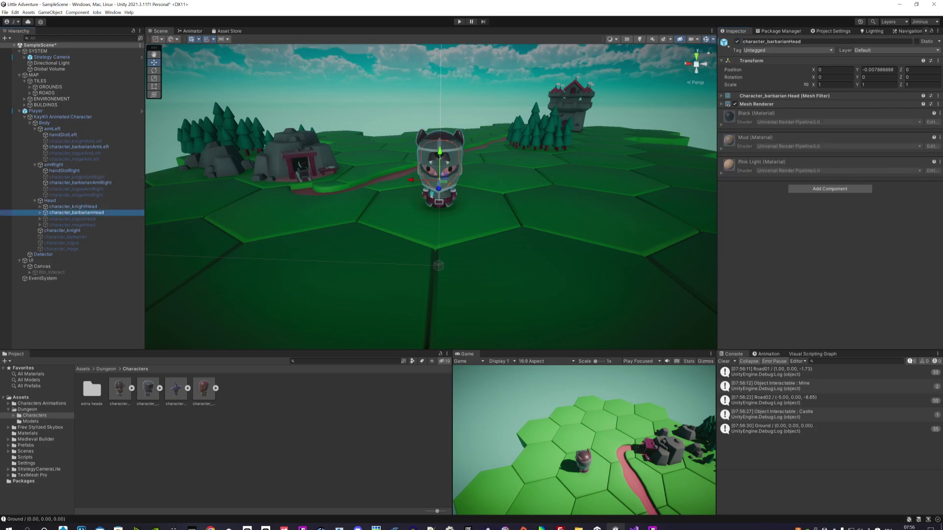
pyautogui.hotkey('alt', 'shift', 'a')
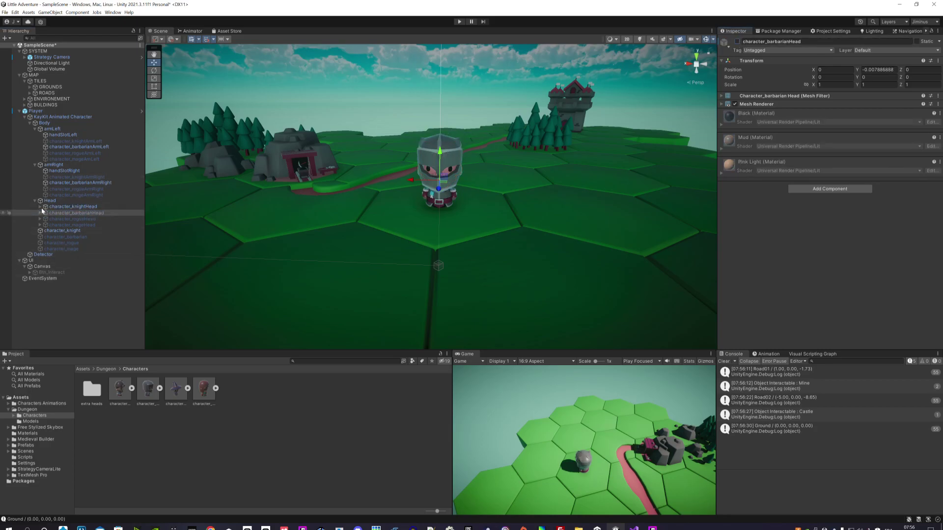
pyautogui.click(39, 207)
pyautogui.click(81, 214)
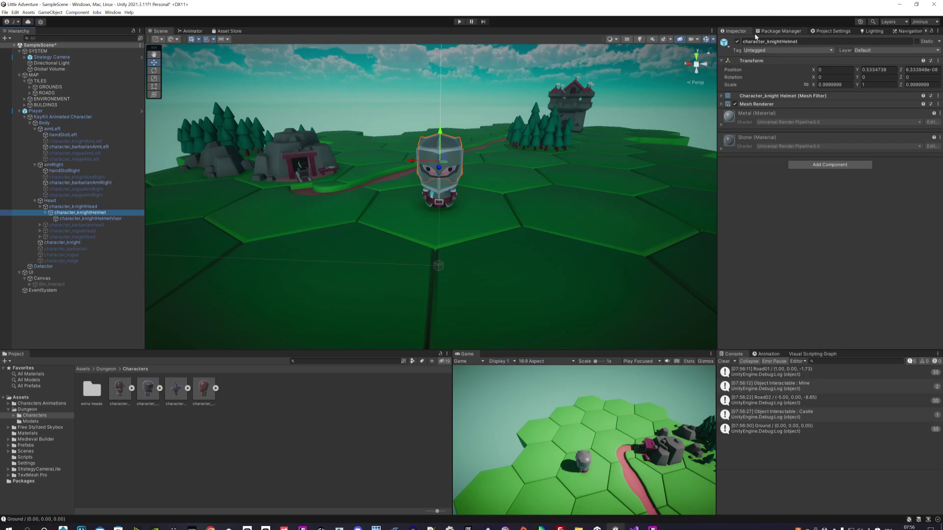
pyautogui.click(736, 42)
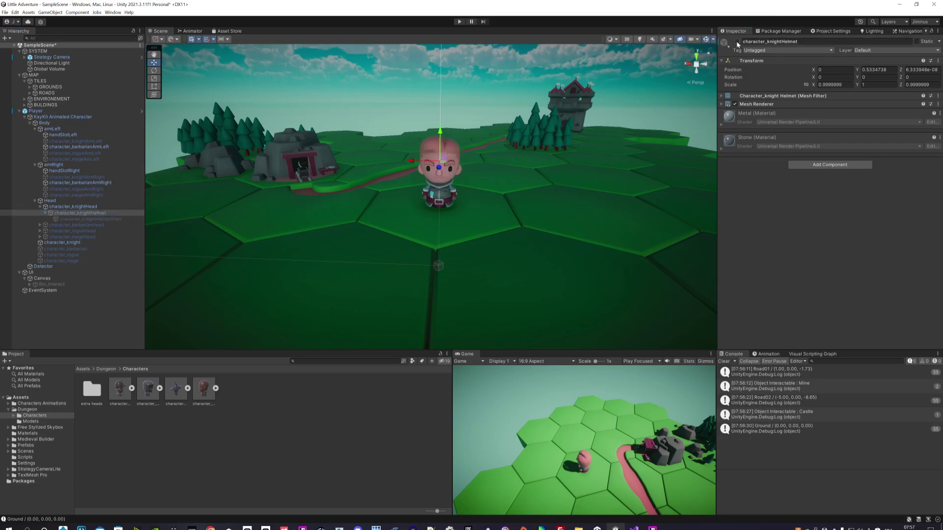
pyautogui.click(737, 42)
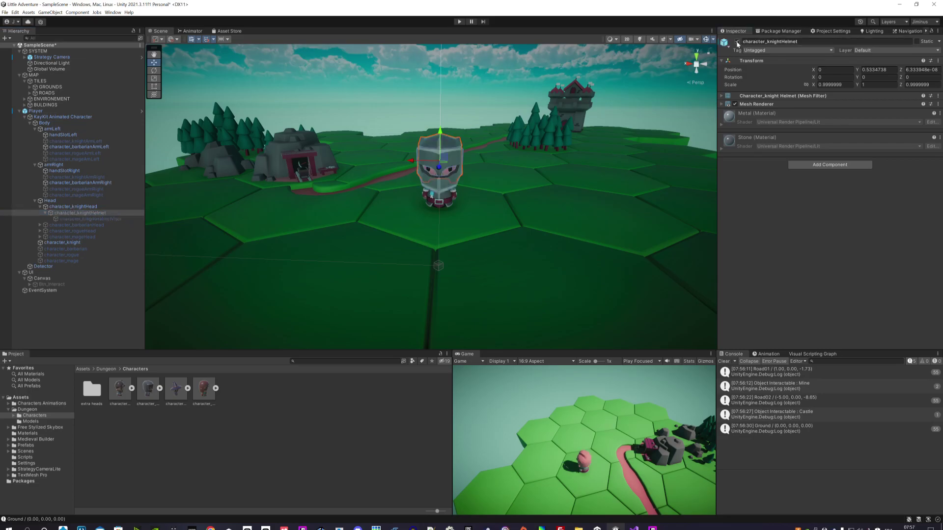
pyautogui.click(99, 219)
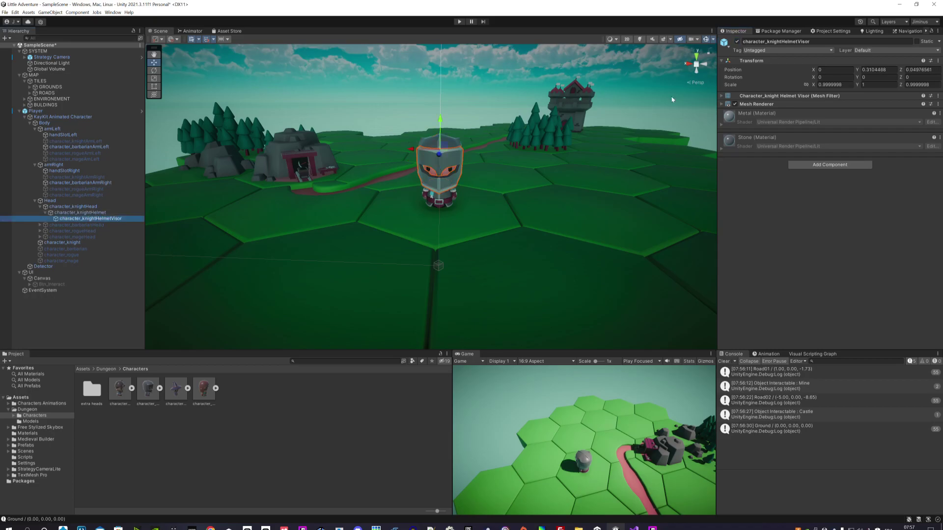
pyautogui.click(737, 42)
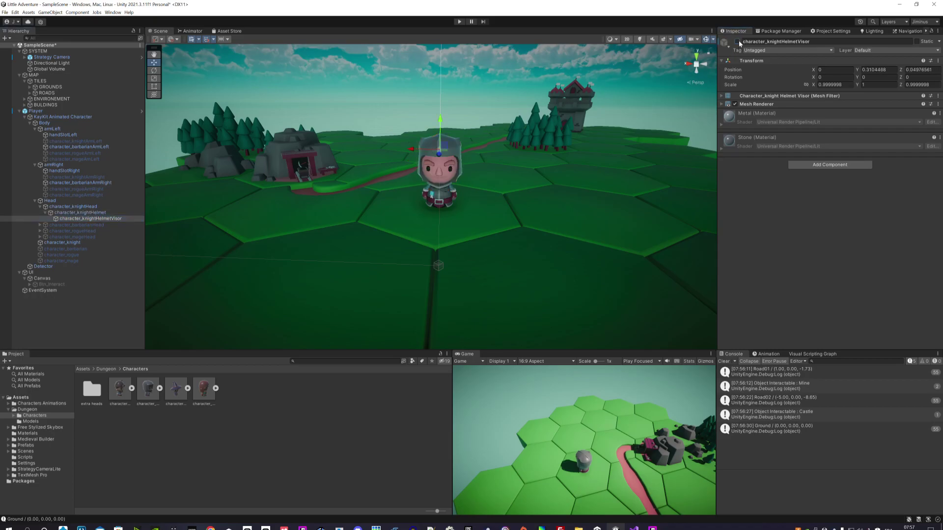
pyautogui.click(737, 42)
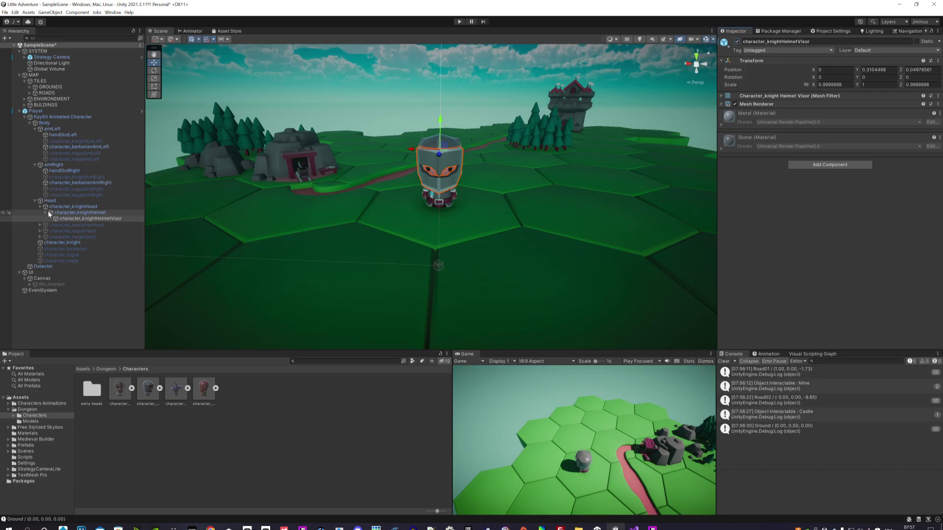
pyautogui.click(46, 212)
pyautogui.click(40, 207)
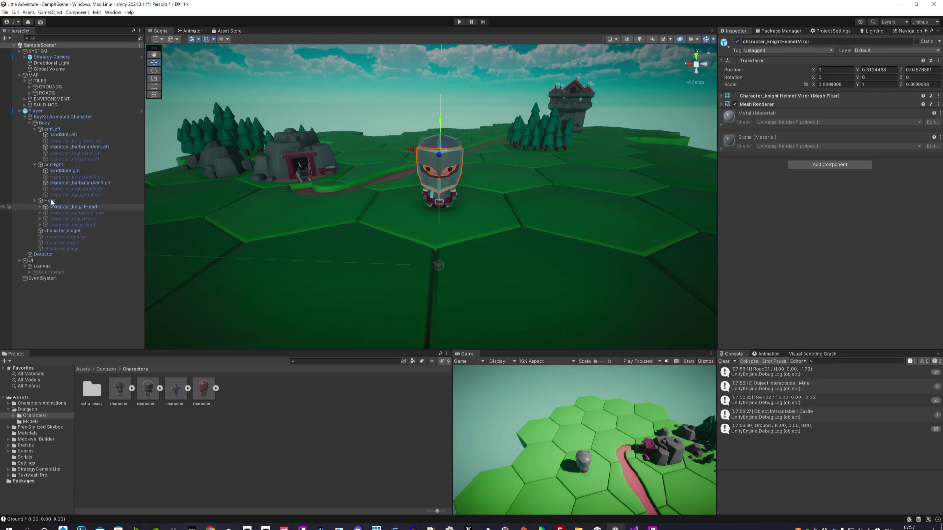
# Deactivate both barbarian arms and activate both knight arms
pyautogui.click(55, 184)
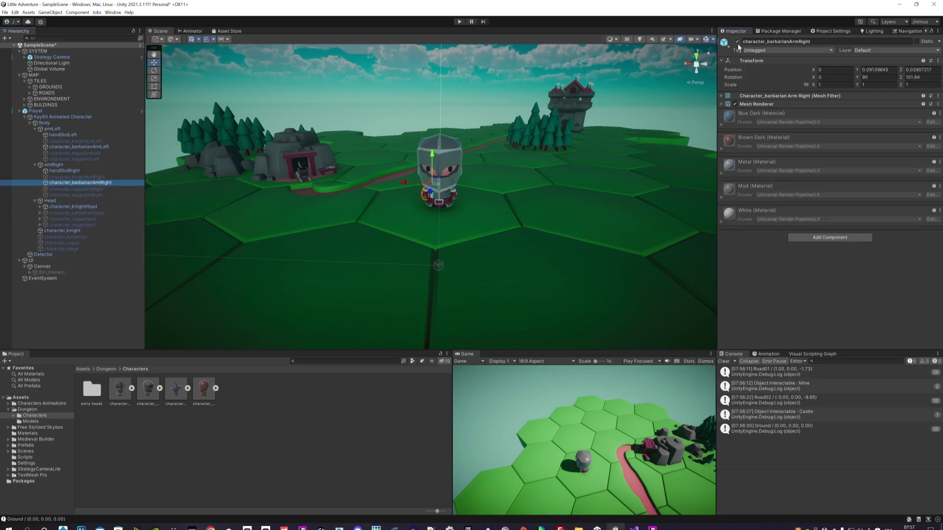
pyautogui.hotkey('alt', 'shift', 'a')
pyautogui.click(77, 177)
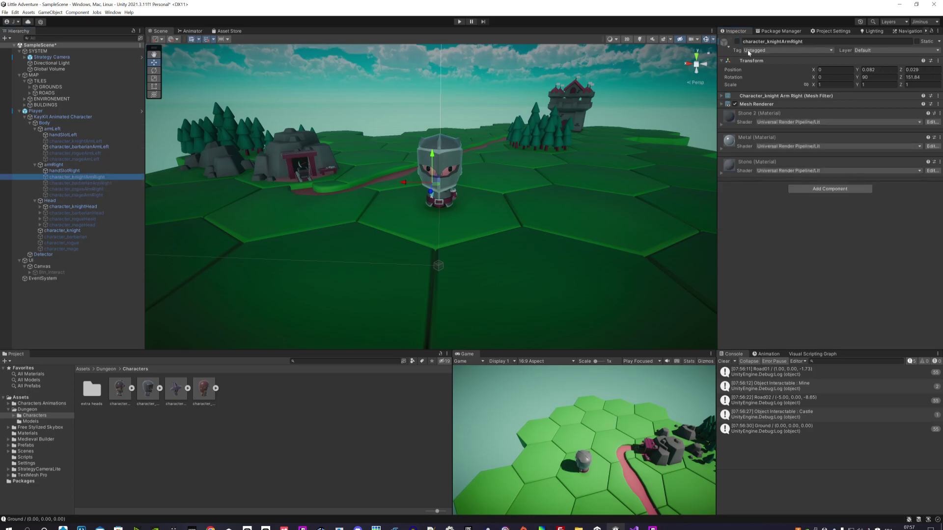
pyautogui.click(737, 41)
pyautogui.click(79, 147)
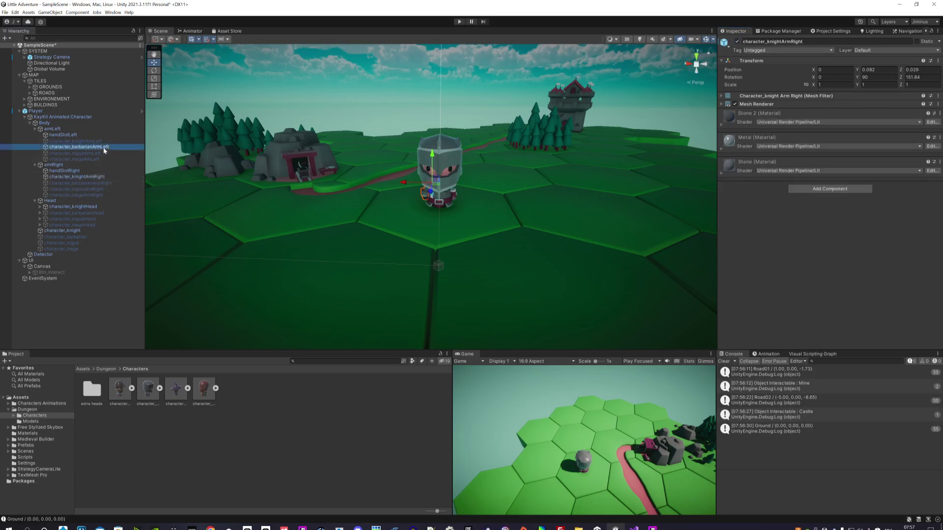
pyautogui.click(737, 41)
pyautogui.click(76, 141)
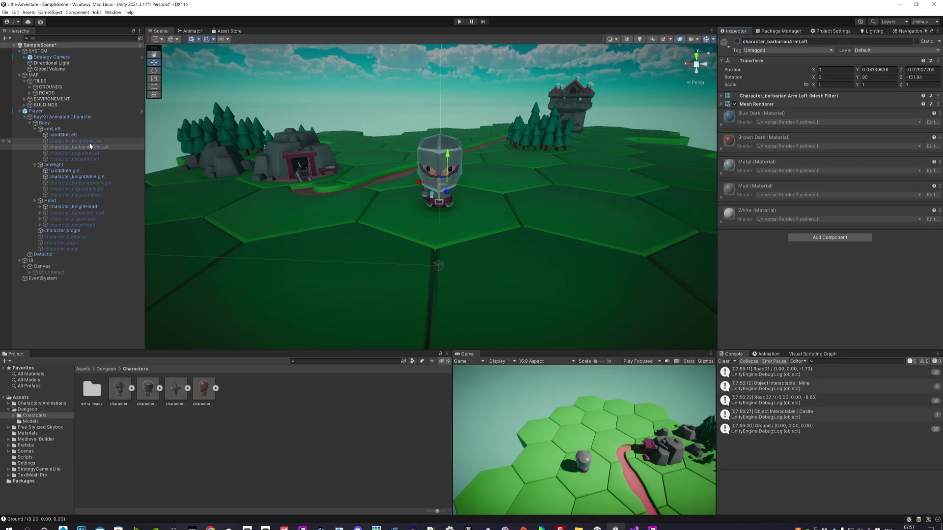
pyautogui.click(738, 39)
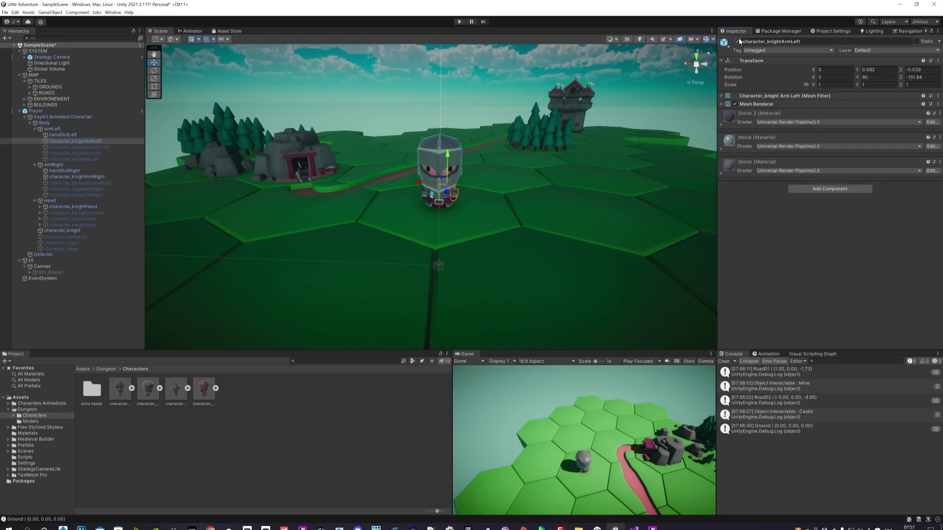
# Turn the view toward the knight, save the scene, and fold the Player branch
pyautogui.click(404, 166)
pyautogui.moveTo(404, 166); pyautogui.dragTo(451, 244, button='right')
pyautogui.press('s')
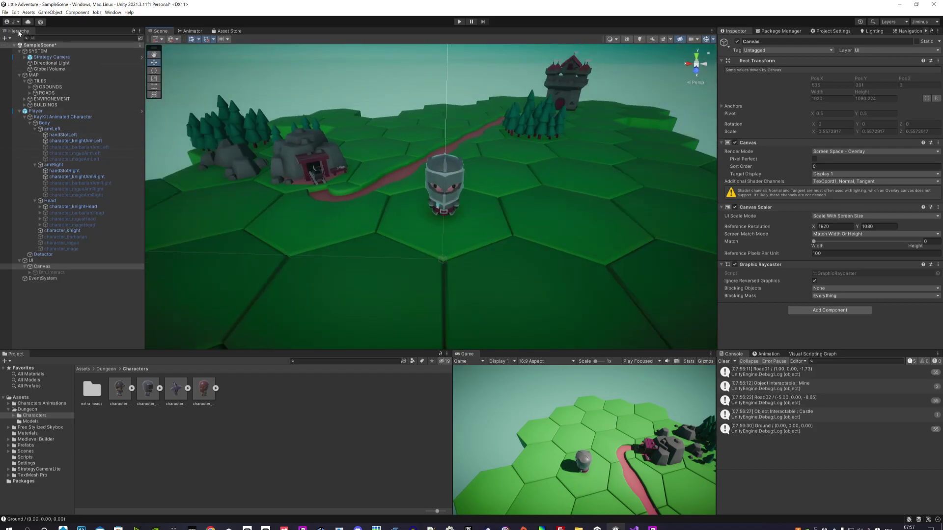
pyautogui.click(4, 12)
pyautogui.click(18, 45)
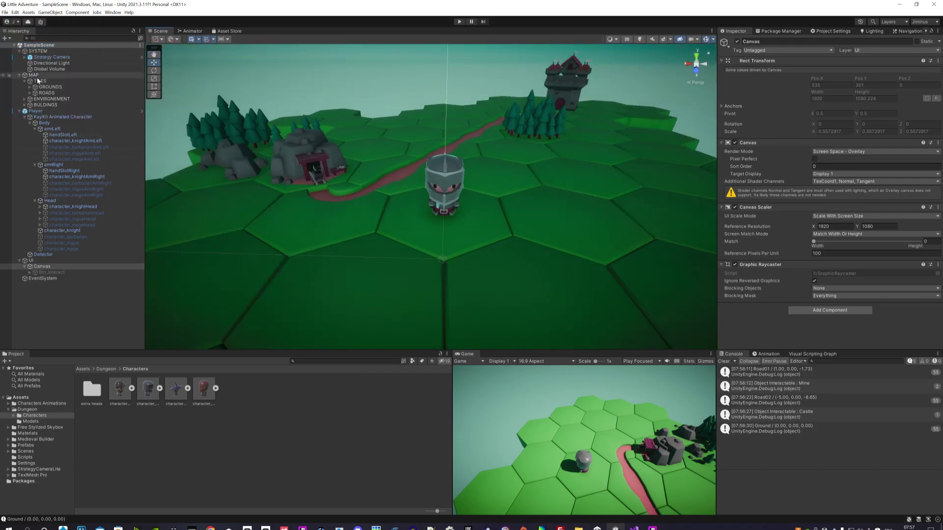
pyautogui.click(20, 111)
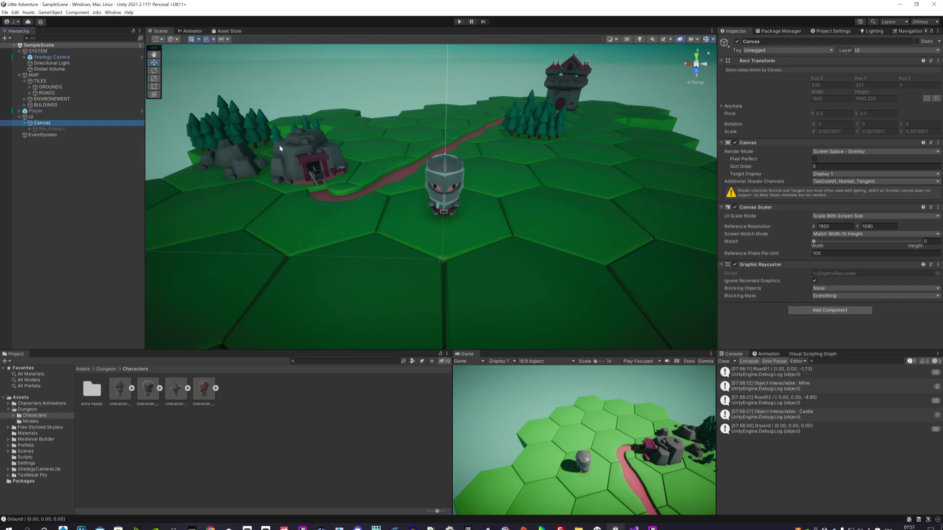
# Start a new scene from the File menu, then cancel the save prompt and template chooser
pyautogui.click(5, 11)
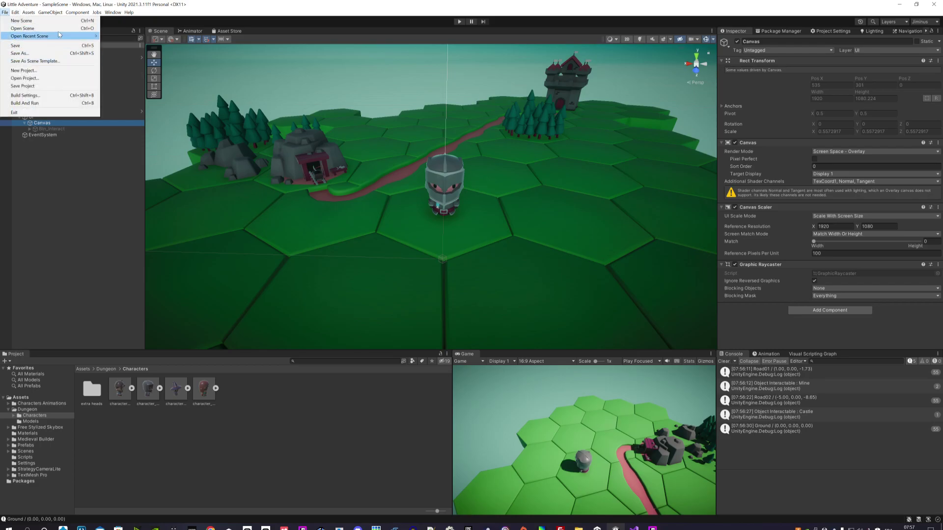
pyautogui.click(25, 21)
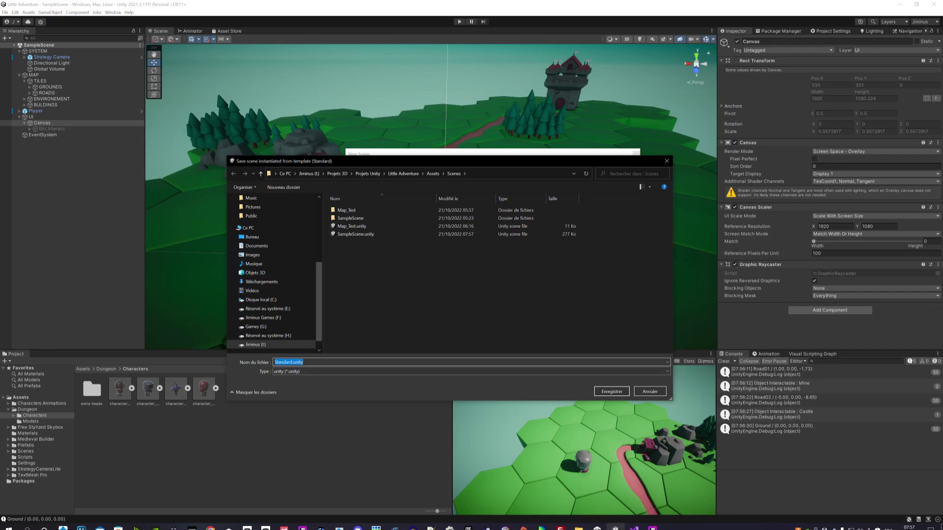
pyautogui.click(652, 393)
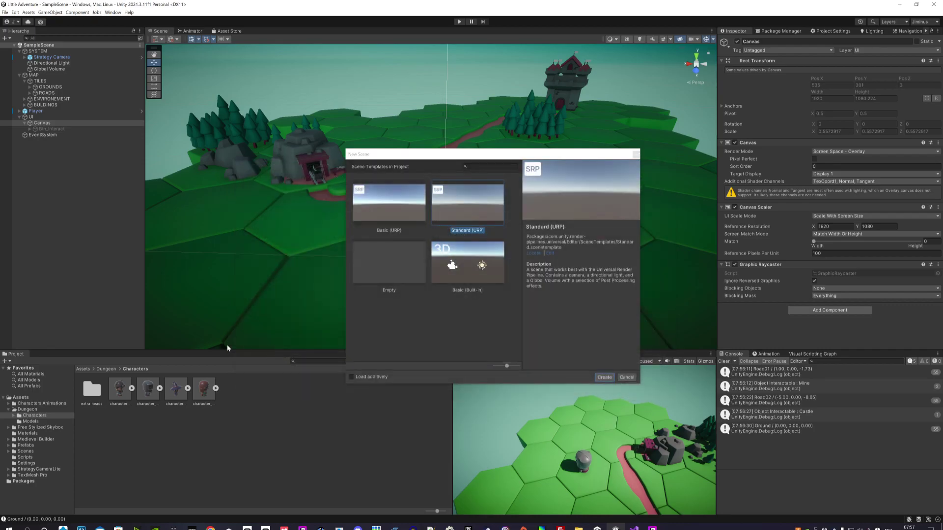
pyautogui.click(627, 377)
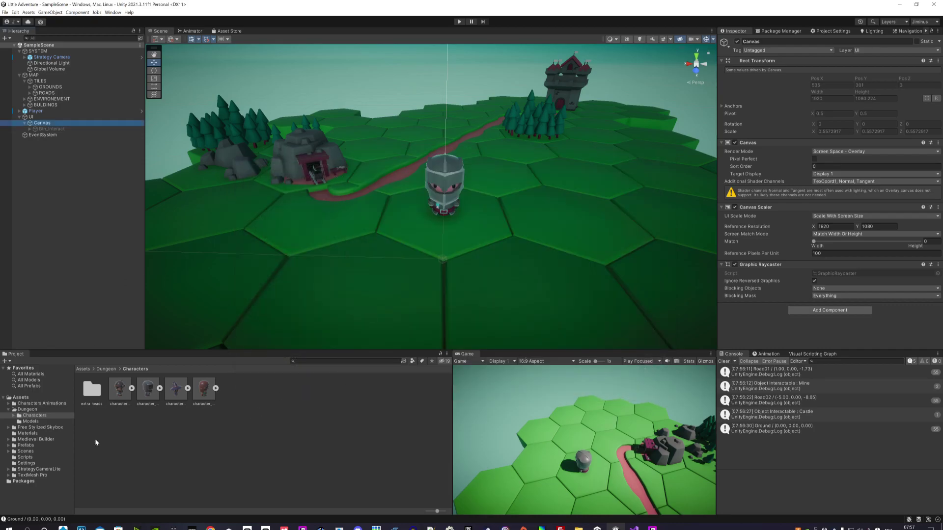
# In the Scenes folder, rename the Map_Test scene to UI_Test and open it
pyautogui.click(8, 409)
pyautogui.click(26, 440)
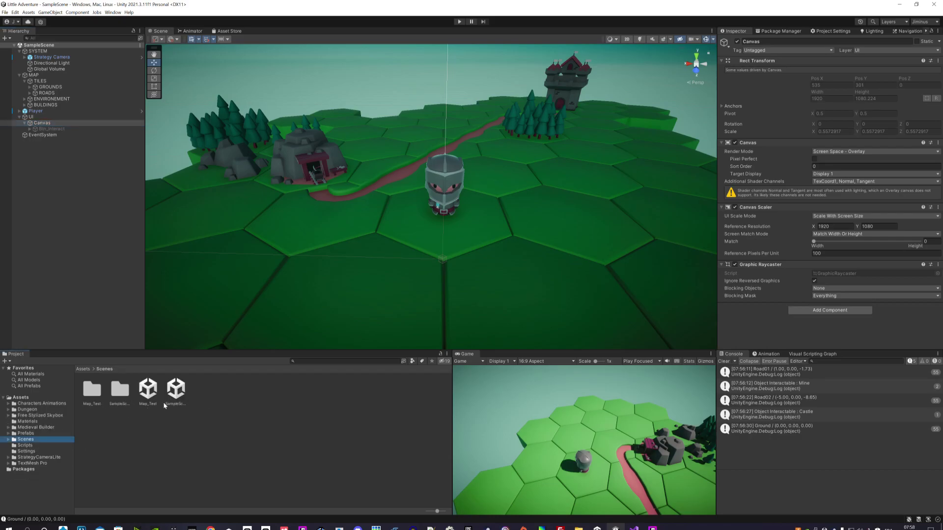
pyautogui.click(146, 404)
pyautogui.click(146, 403)
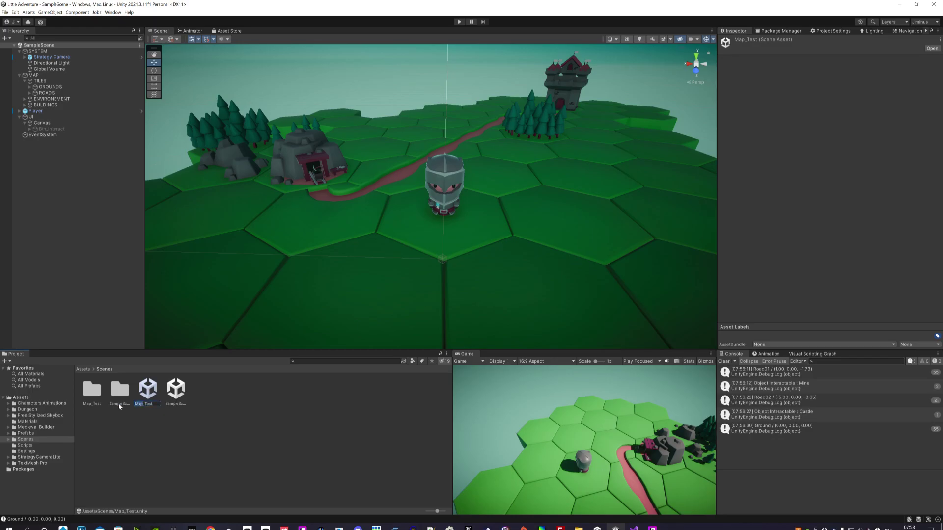
pyautogui.write('UI')
pyautogui.press('Return')
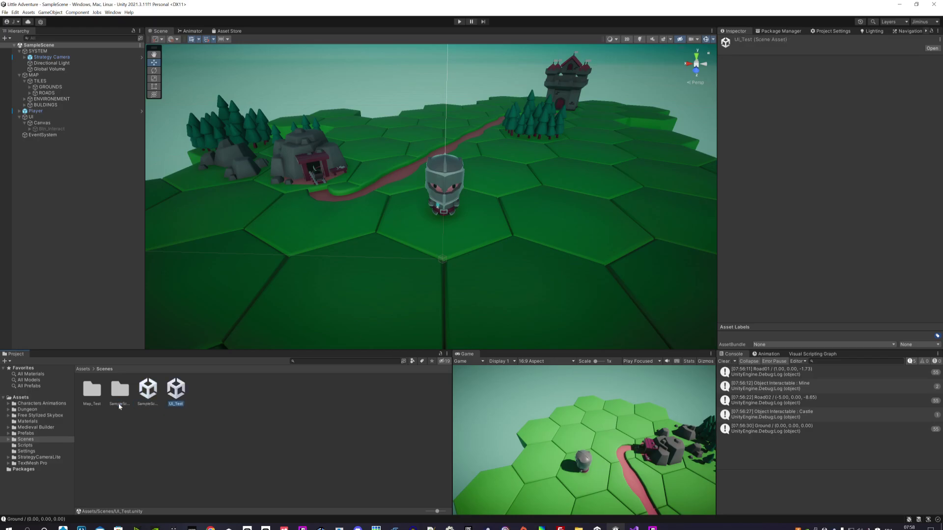
pyautogui.doubleClick(182, 390)
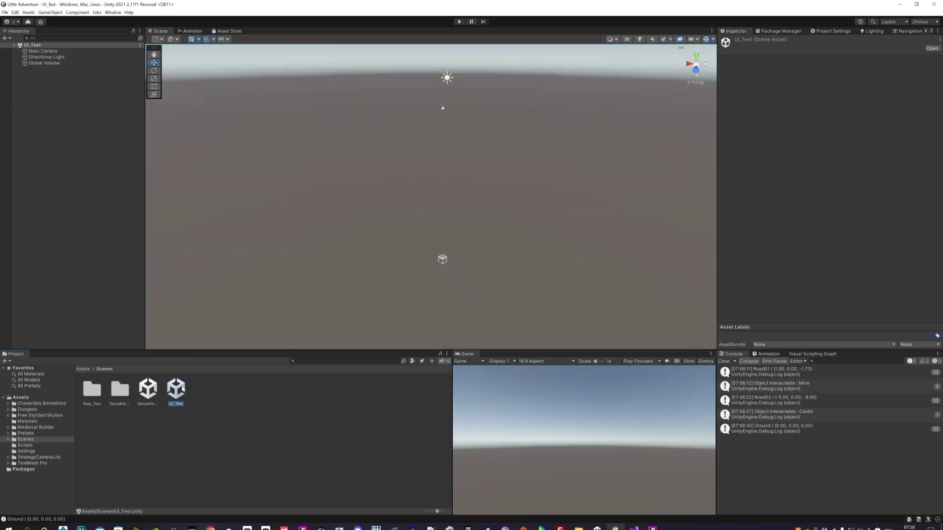
# Switch the Scene view to 2D and create an empty object named UI
pyautogui.click(627, 40)
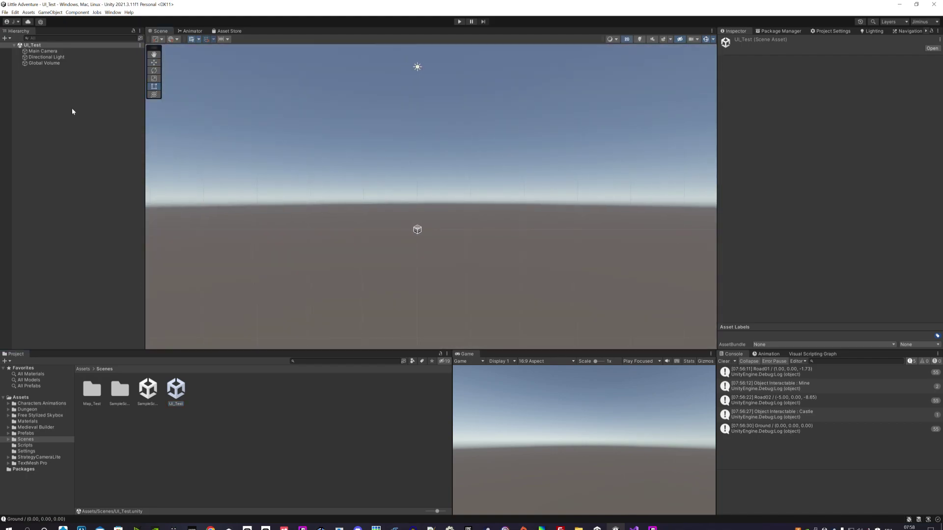
pyautogui.rightClick(73, 111)
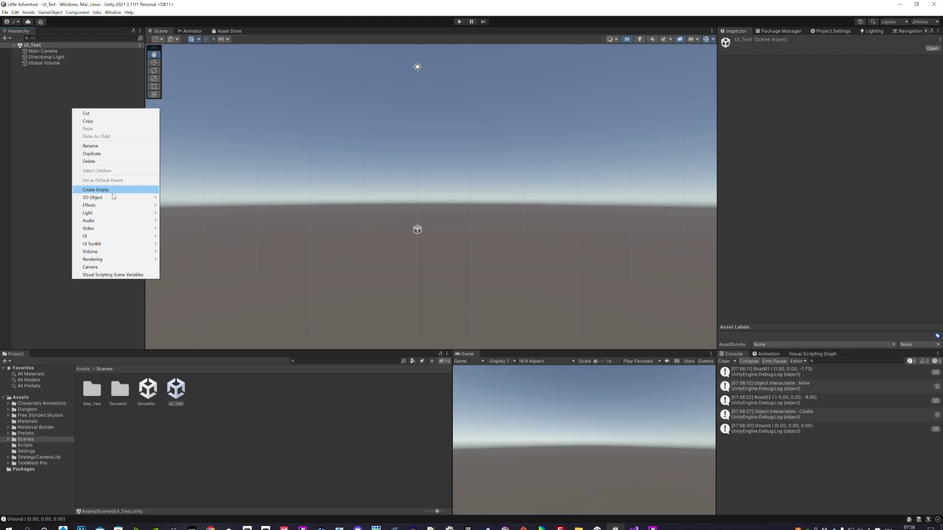
pyautogui.moveTo(113, 197)
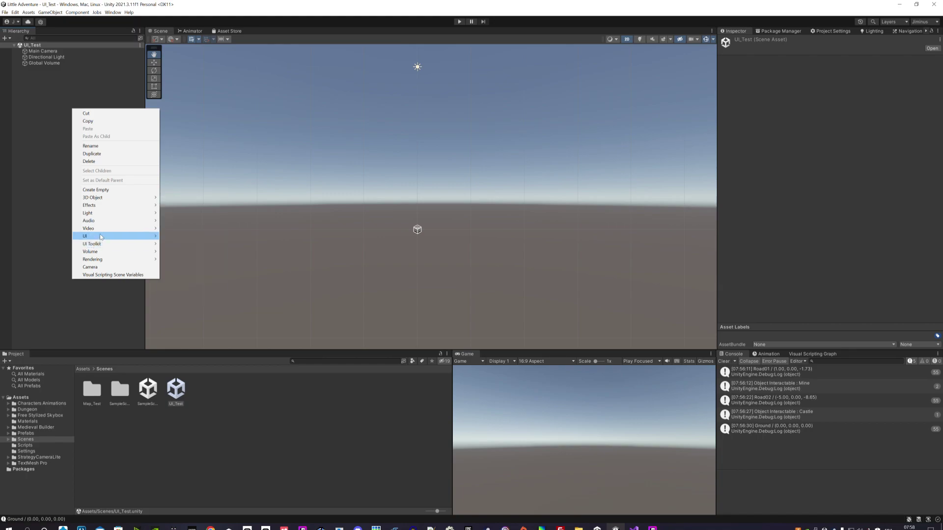
pyautogui.click(94, 190)
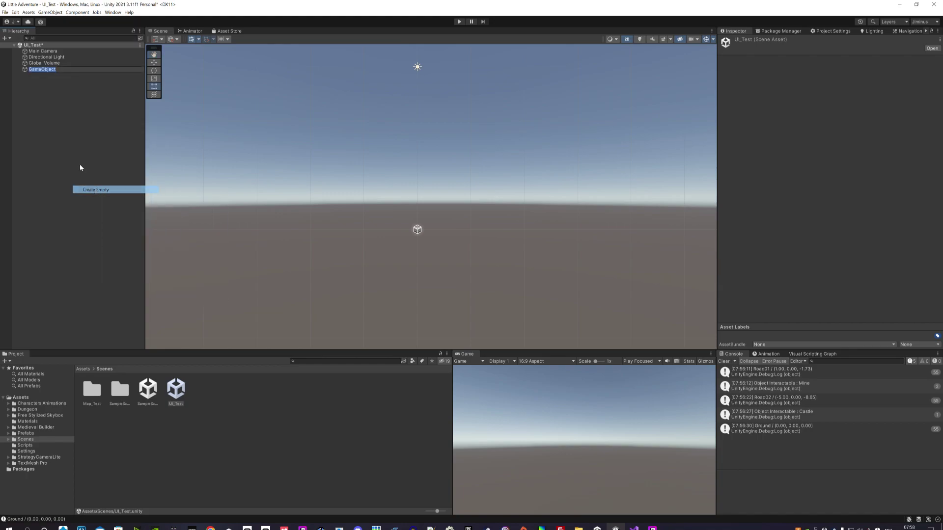
pyautogui.write('UI')
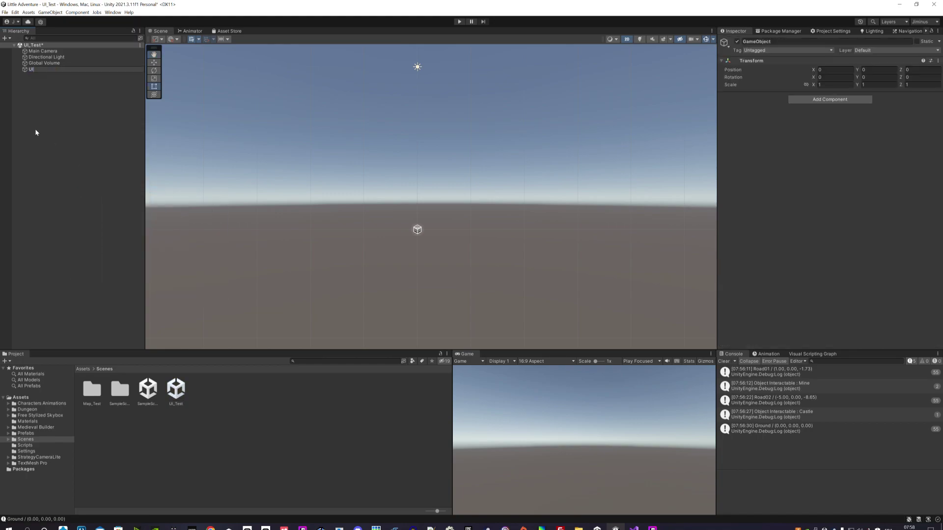
pyautogui.click(35, 133)
# Add an empty SYSTEM object at the top, holding Main Camera, Directional Light and Global Volume
pyautogui.rightClick(54, 94)
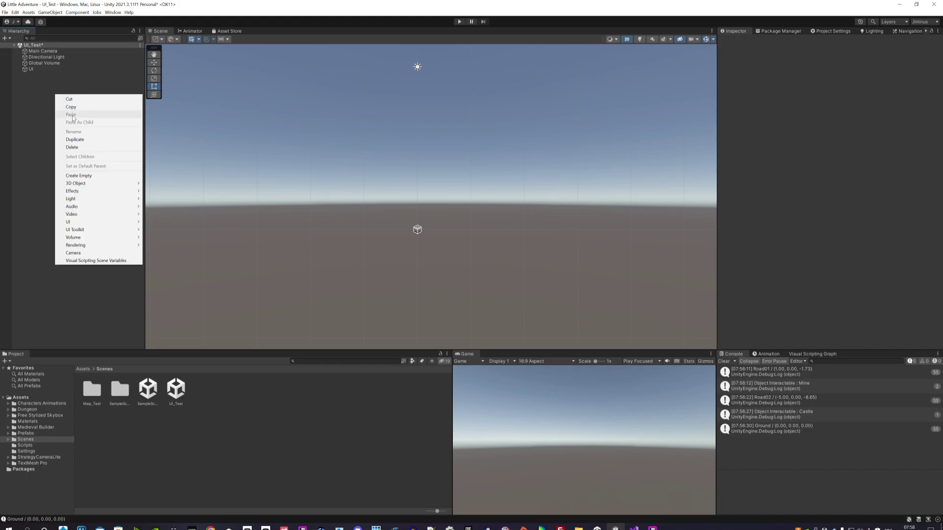
pyautogui.click(79, 175)
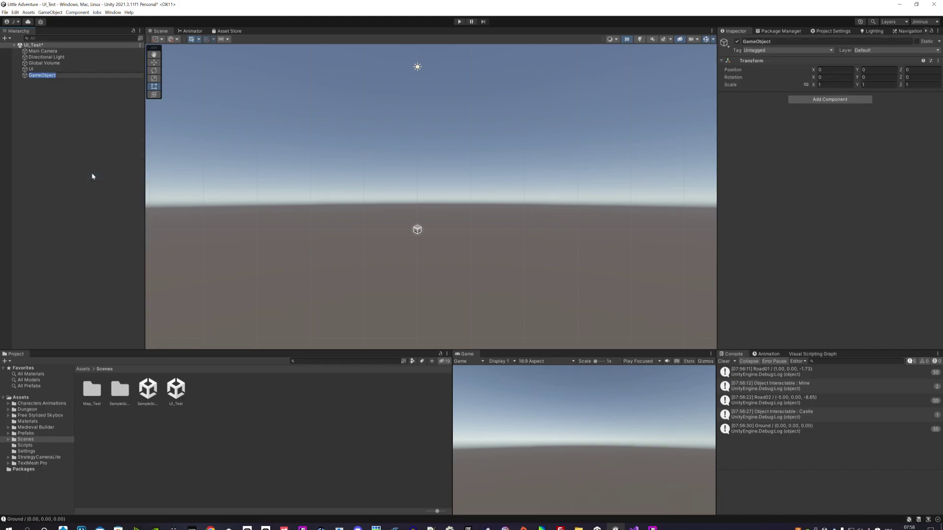
pyautogui.write('SYSTEM')
pyautogui.click(93, 175)
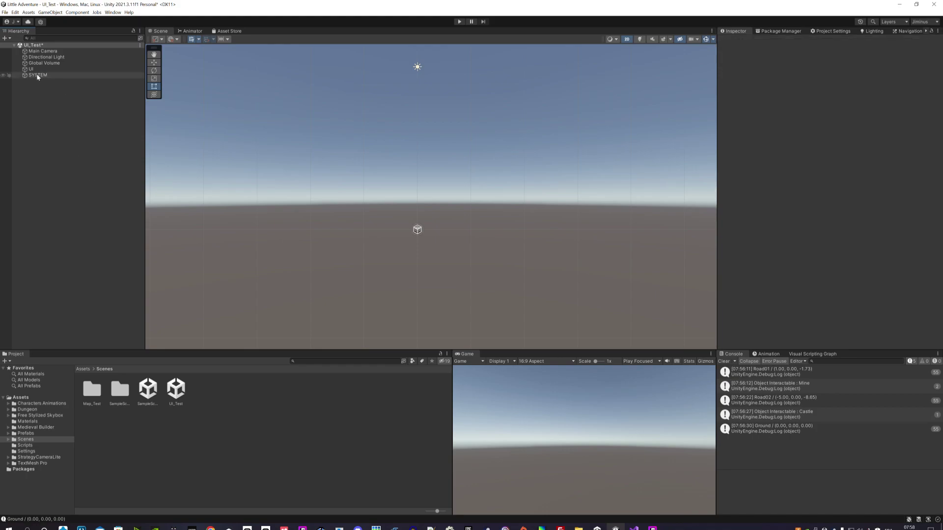
pyautogui.moveTo(37, 77); pyautogui.dragTo(40, 49)
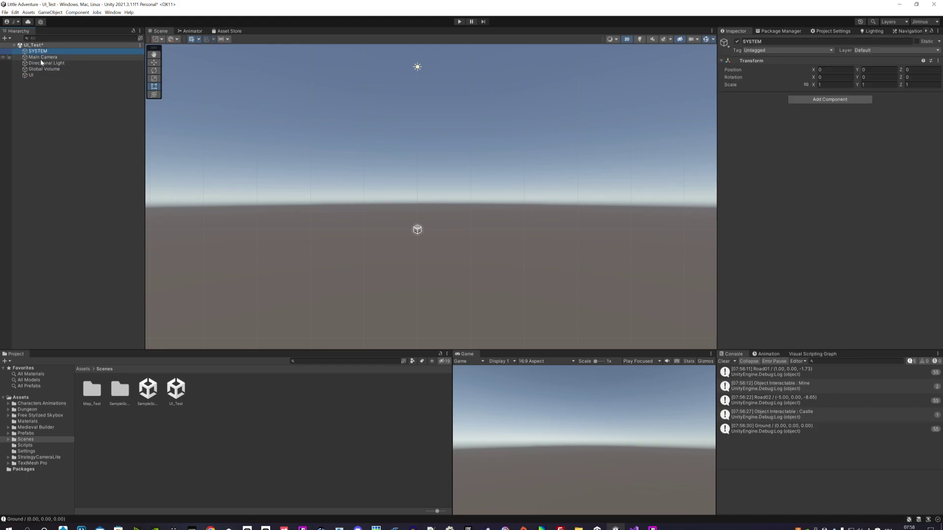
pyautogui.click(42, 57)
pyautogui.click(41, 62)
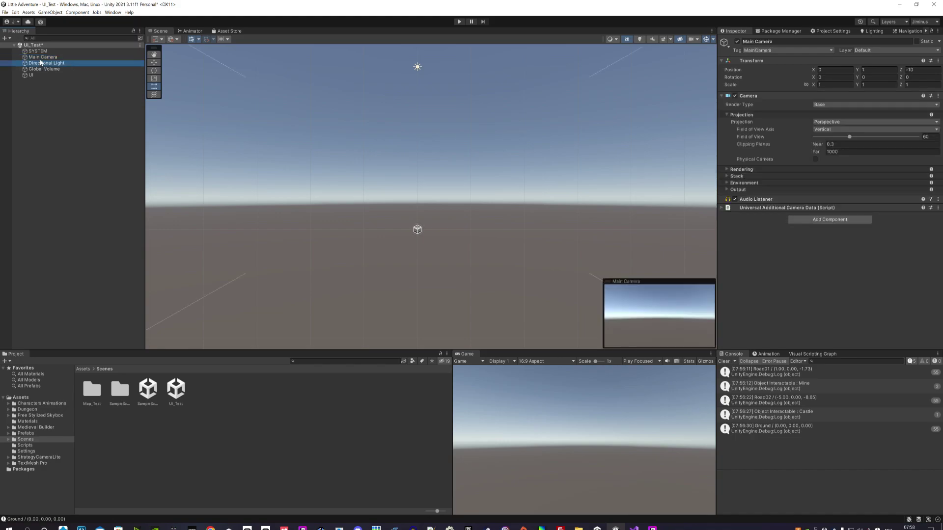
pyautogui.moveTo(41, 63); pyautogui.dragTo(43, 51)
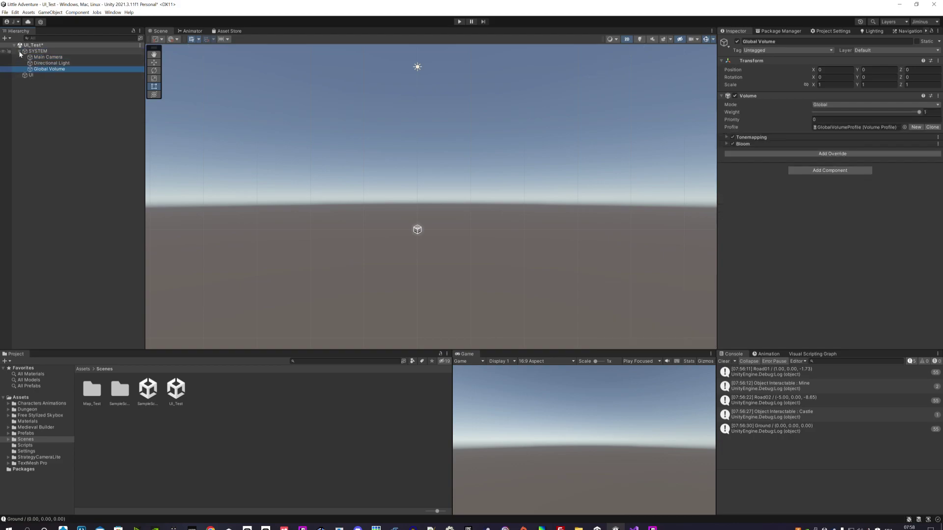
# Add a UI Canvas as a child of the UI object
pyautogui.click(19, 51)
pyautogui.rightClick(34, 58)
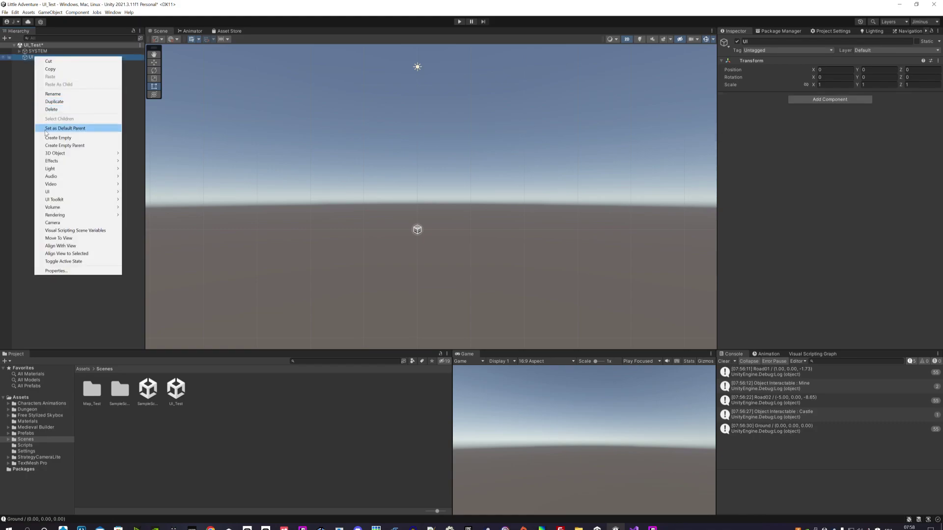
pyautogui.moveTo(78, 158)
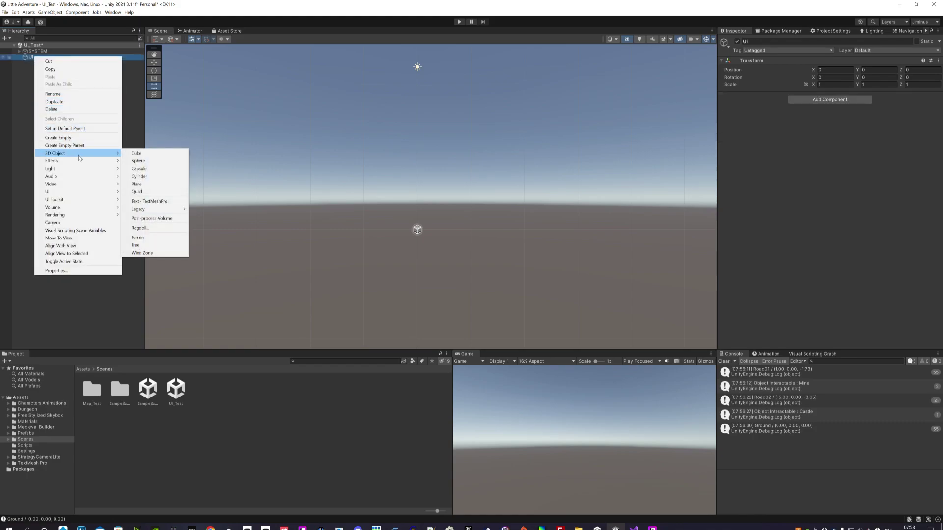
pyautogui.moveTo(105, 192)
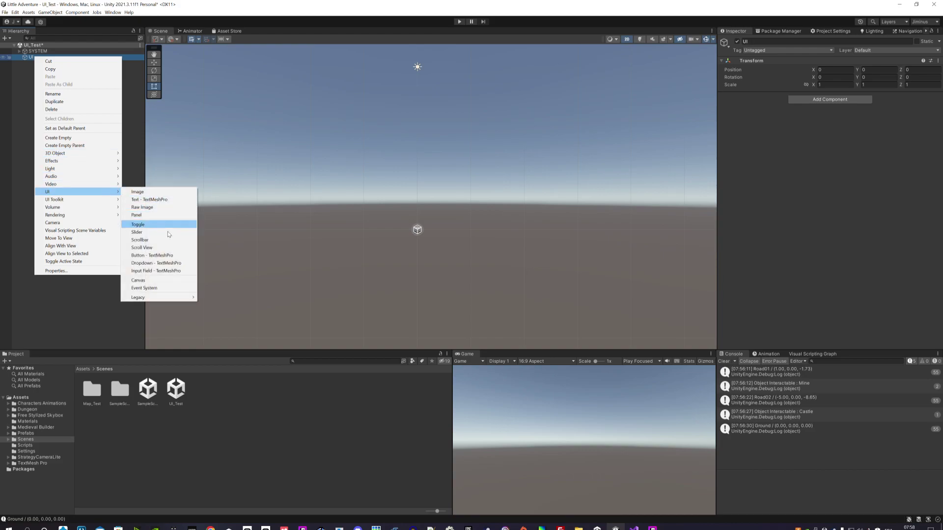
pyautogui.click(170, 282)
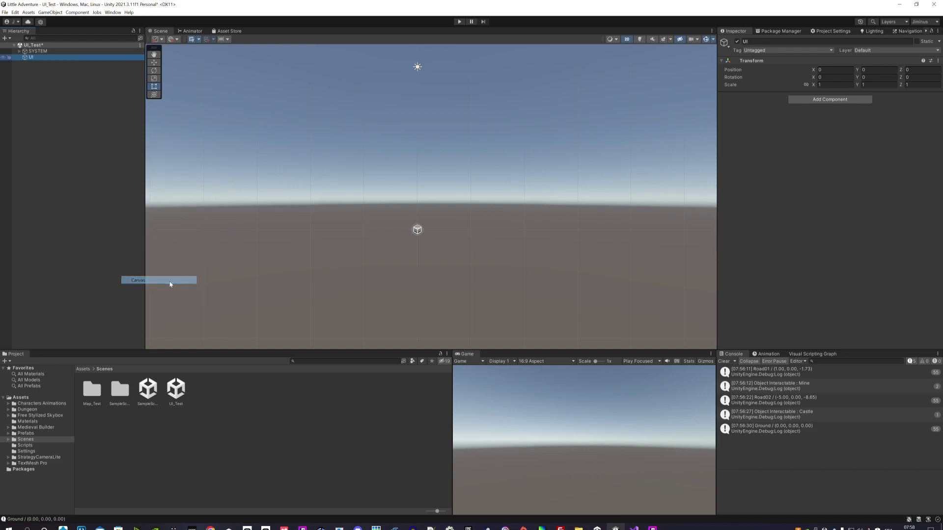
# Nest the new EventSystem inside SYSTEM and collapse that group
pyautogui.click(49, 83)
pyautogui.moveTo(38, 69); pyautogui.dragTo(37, 52)
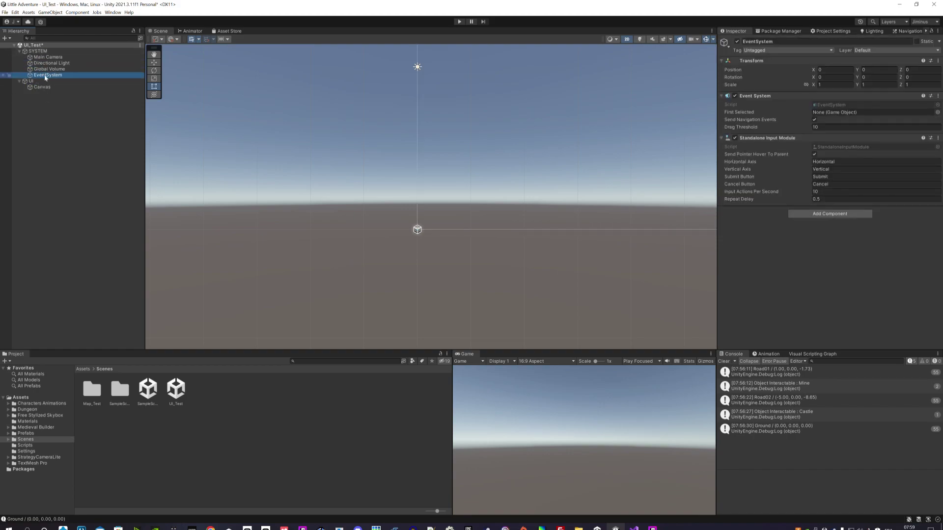
pyautogui.click(19, 51)
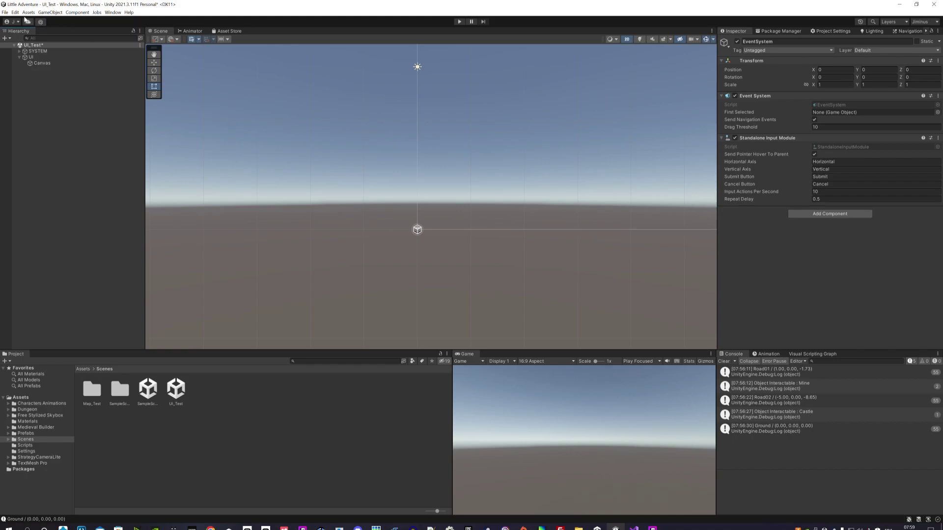
pyautogui.click(4, 12)
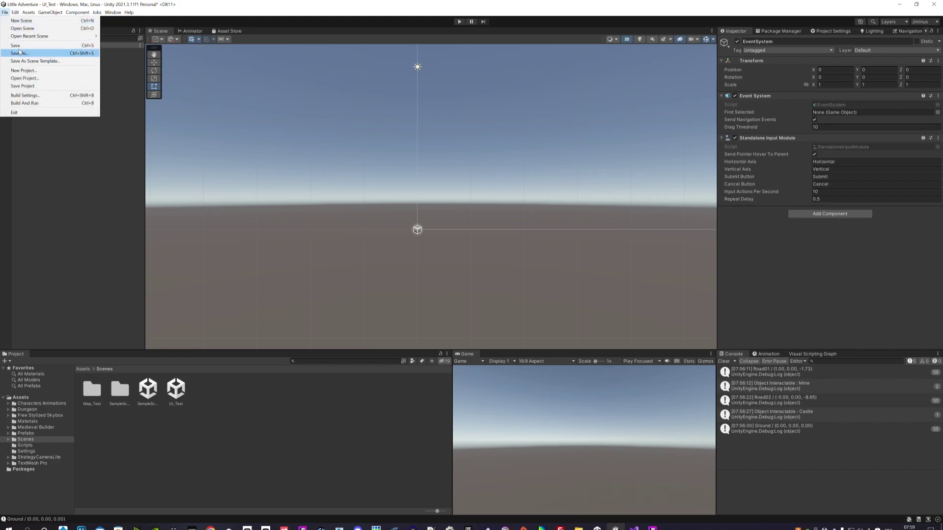
# Save the UI_Test scene and frame the Canvas in the Scene view
pyautogui.click(19, 51)
pyautogui.doubleClick(52, 65)
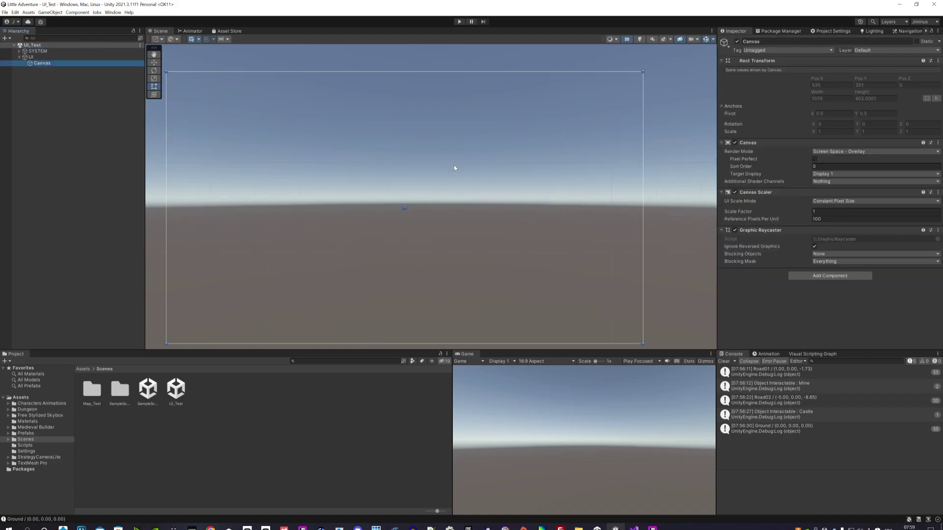
pyautogui.moveTo(454, 165); pyautogui.dragTo(486, 150, button='middle')
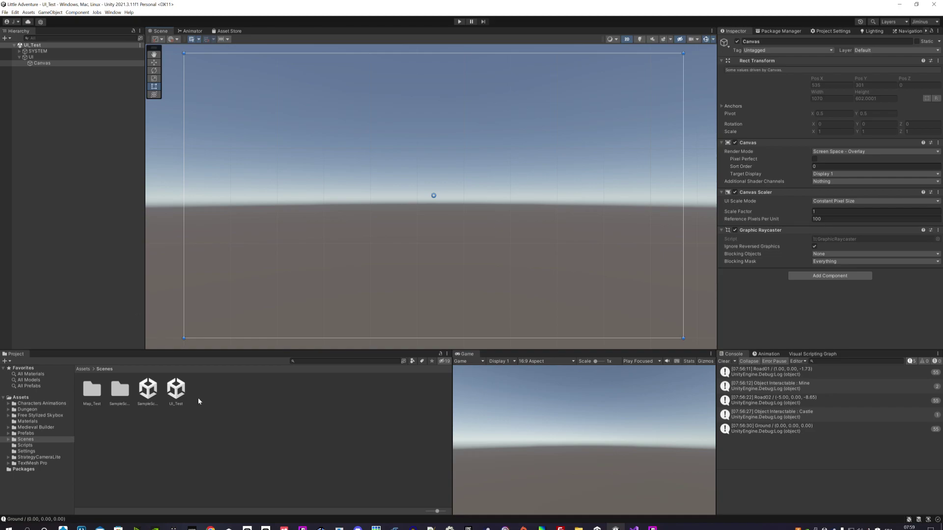
# Browse the Project window from Assets to the Dungeon > Characters folder
pyautogui.click(86, 370)
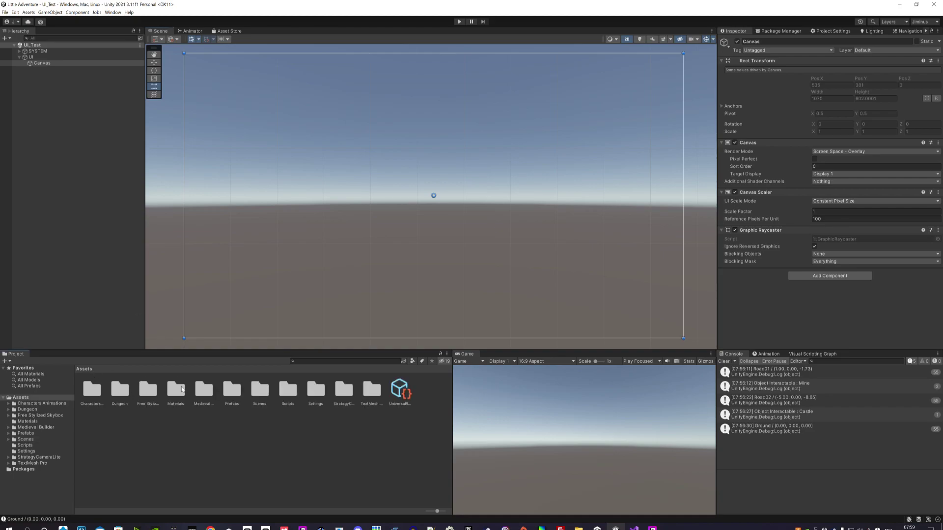
pyautogui.click(54, 405)
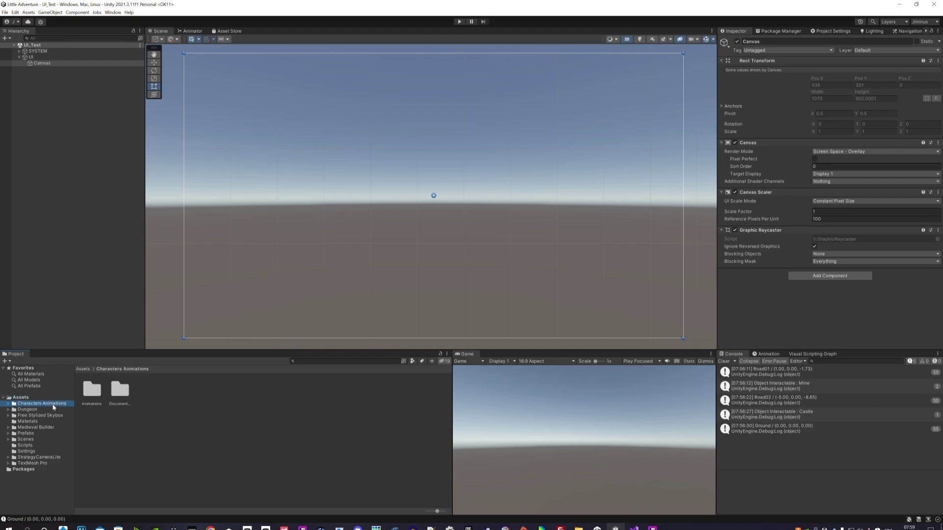
pyautogui.click(93, 392)
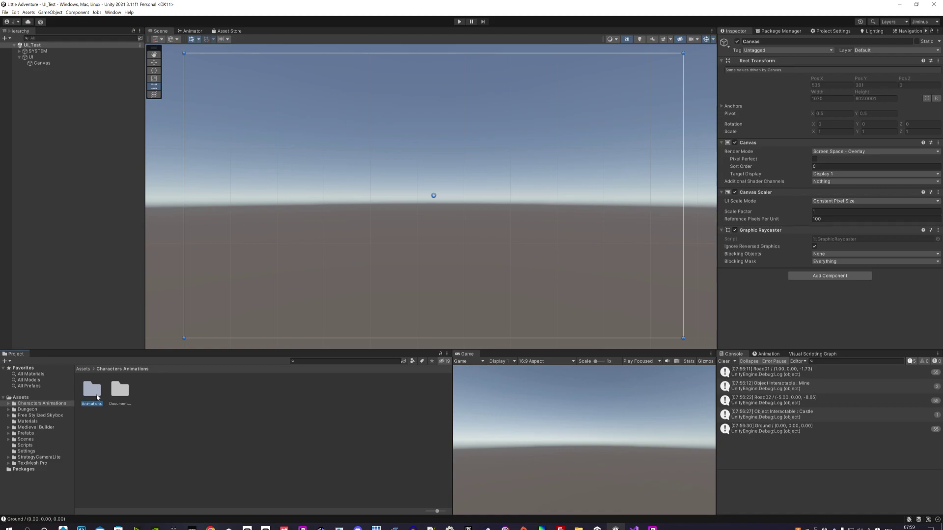
pyautogui.click(27, 410)
pyautogui.click(121, 391)
pyautogui.doubleClick(122, 391)
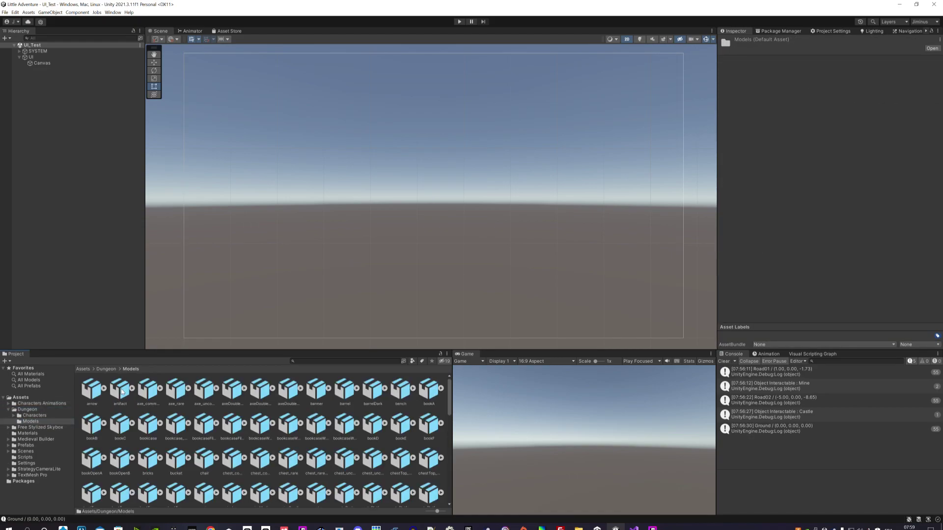
pyautogui.click(105, 370)
pyautogui.doubleClick(97, 392)
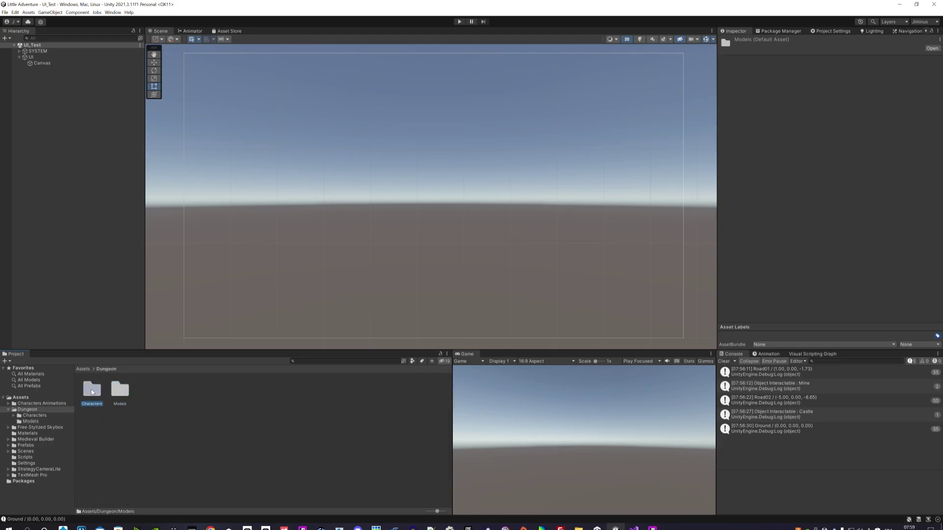
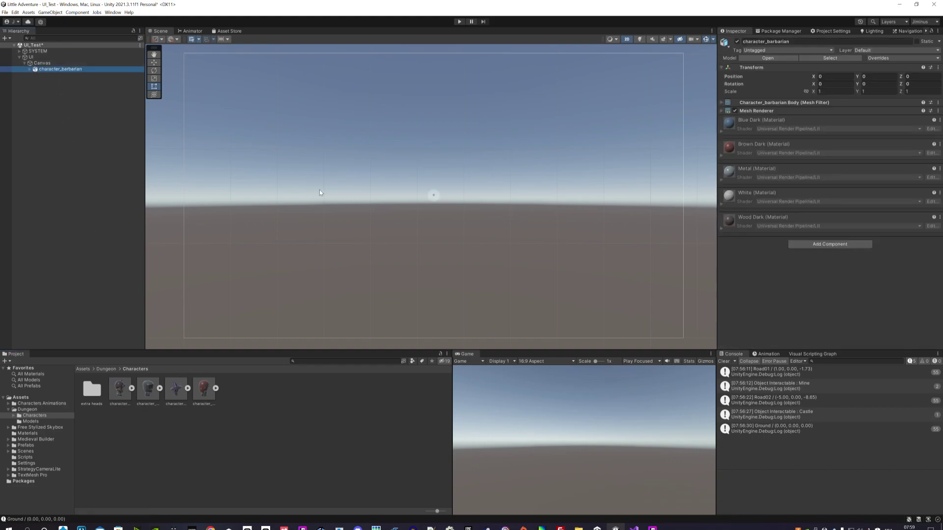
# Frame the barbarian in the Scene view and set its scale to 64
pyautogui.scroll(2, 444, 204)
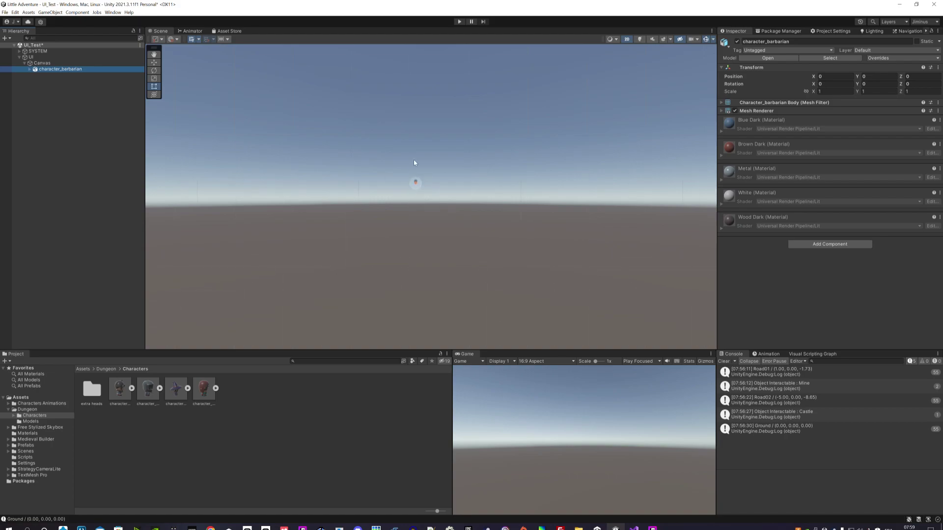
pyautogui.scroll(2, 426, 191)
pyautogui.scroll(2, 424, 187)
pyautogui.scroll(2, 416, 192)
pyautogui.scroll(-2, 420, 191)
pyautogui.scroll(-2, 457, 226)
pyautogui.scroll(-2, 467, 239)
pyautogui.scroll(-2, 460, 229)
pyautogui.scroll(-1, 464, 230)
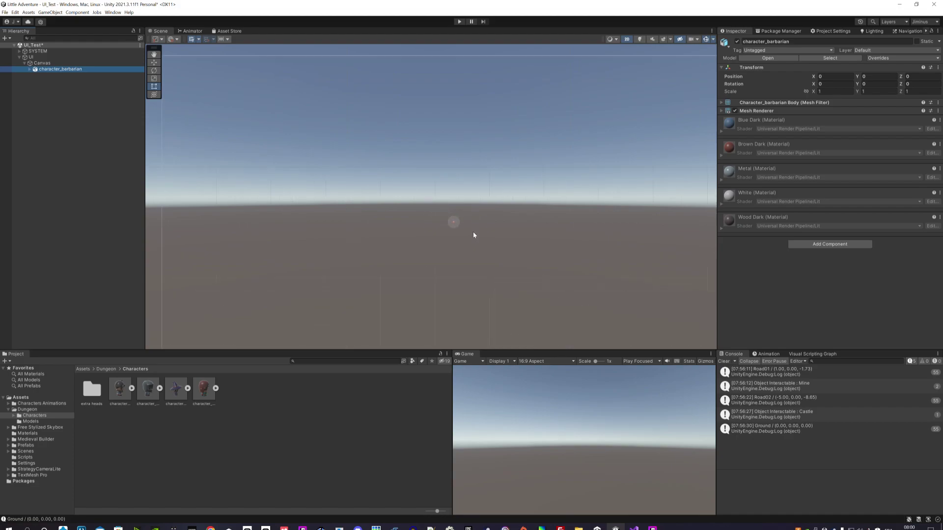
pyautogui.moveTo(473, 233); pyautogui.dragTo(482, 201, button='middle')
pyautogui.press('f')
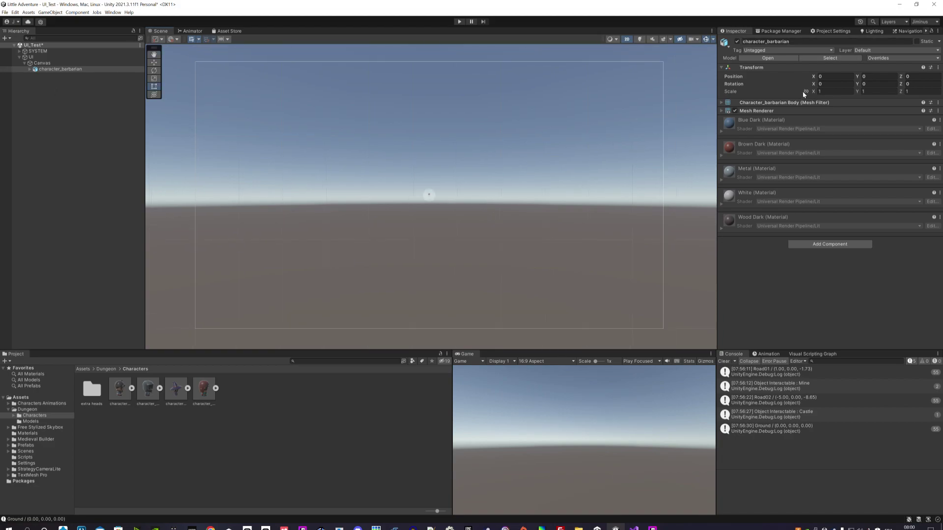
pyautogui.click(835, 92)
pyautogui.write('10')
pyautogui.press('Return')
pyautogui.write('32')
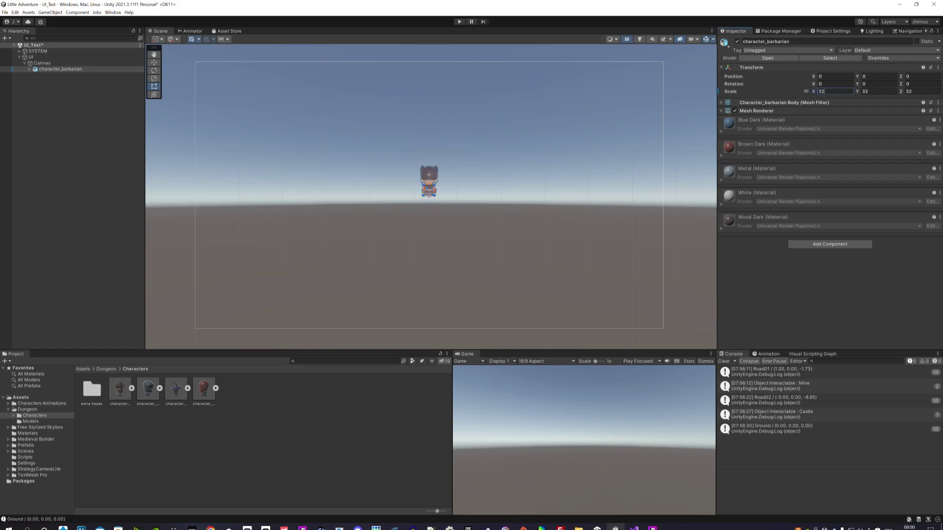
pyautogui.press('Return')
pyautogui.write('64')
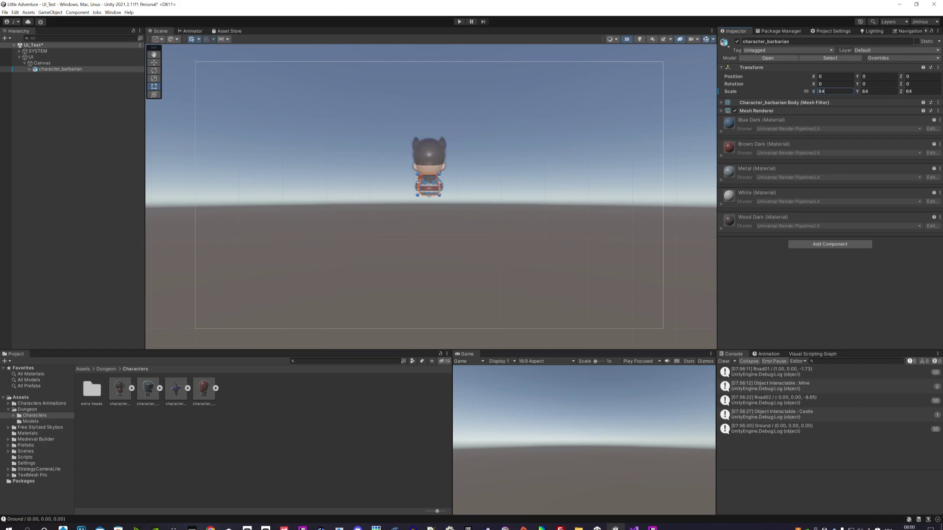
# Rotate the barbarian 180 degrees on Y so it faces the camera
pyautogui.click(867, 83)
pyautogui.write('180')
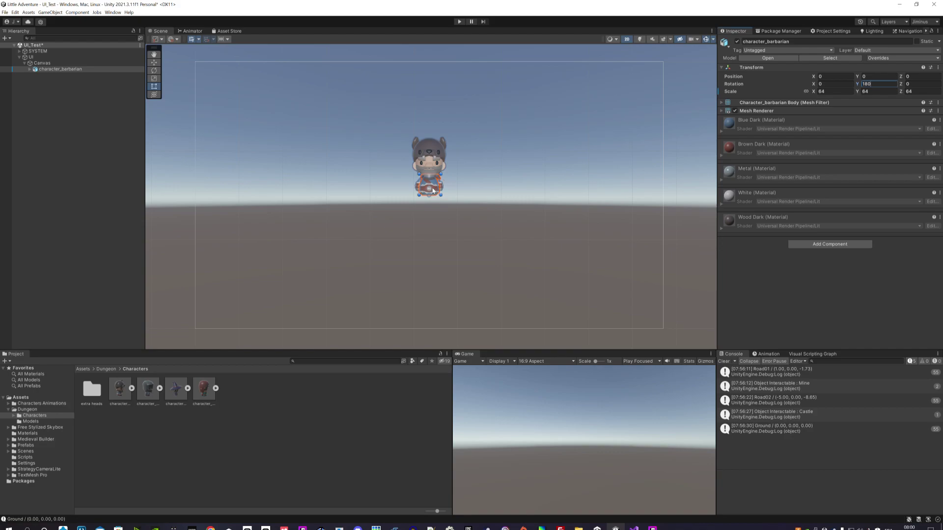
pyautogui.click(429, 201)
# With the Move tool, shift the barbarian left of the canvas centre
pyautogui.click(75, 63)
pyautogui.click(73, 70)
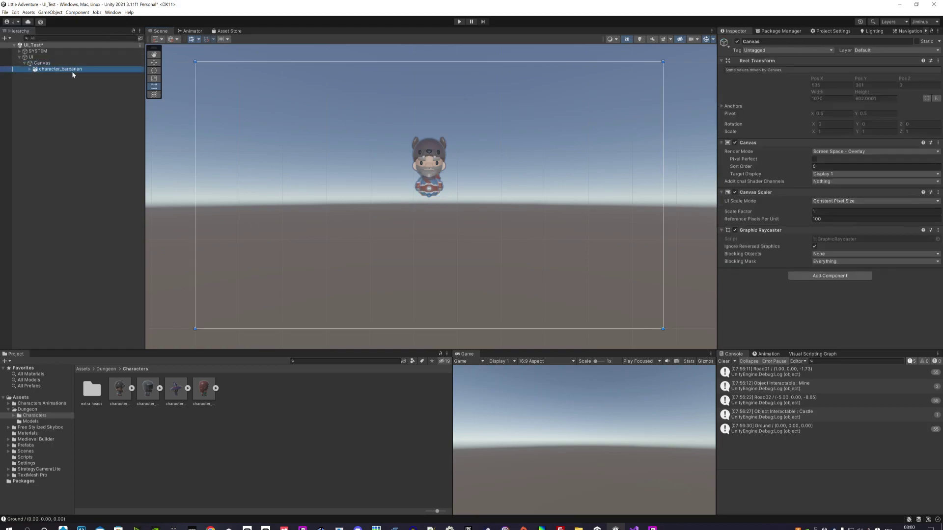
pyautogui.press('w')
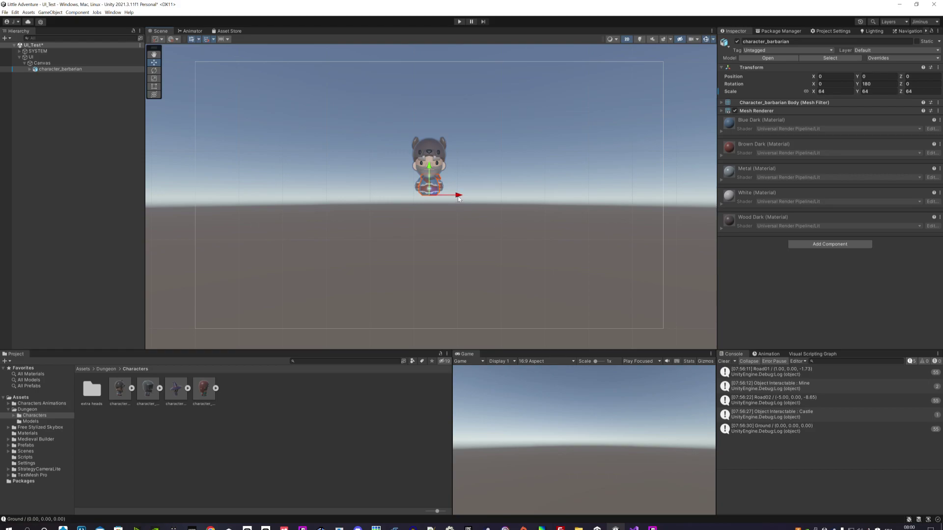
pyautogui.moveTo(458, 197); pyautogui.dragTo(355, 197)
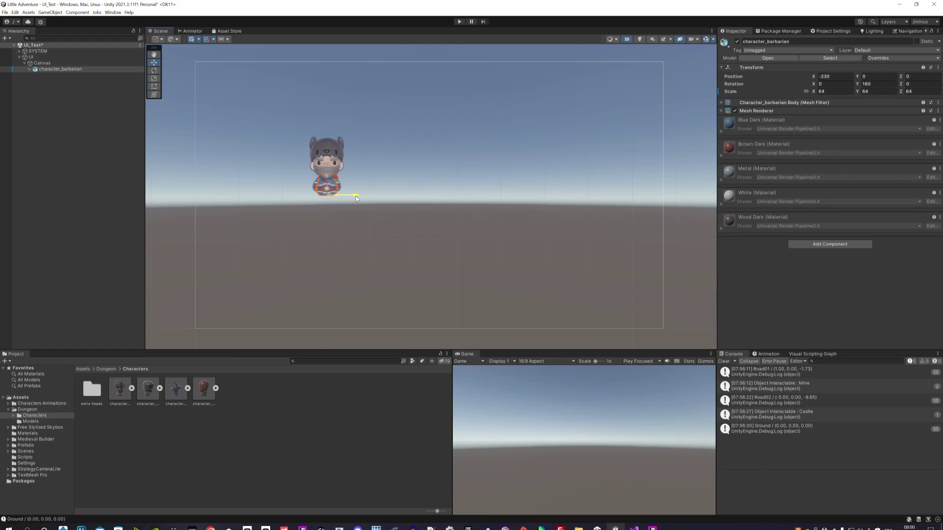
pyautogui.moveTo(356, 198); pyautogui.dragTo(355, 198)
# Add character_knight under the Canvas at position X 0, Y 0
pyautogui.moveTo(151, 383); pyautogui.dragTo(122, 247)
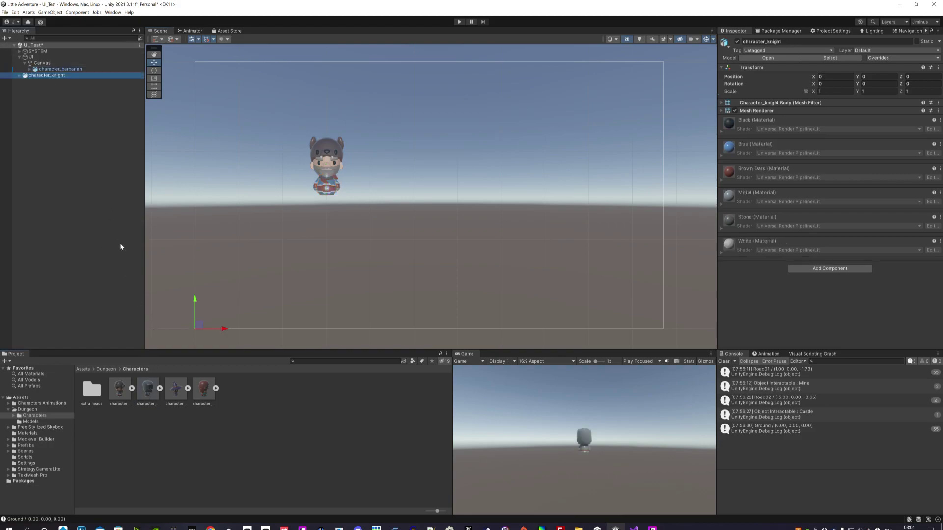
pyautogui.moveTo(47, 76); pyautogui.dragTo(49, 72)
pyautogui.click(838, 76)
pyautogui.write('01')
pyautogui.press('Tab')
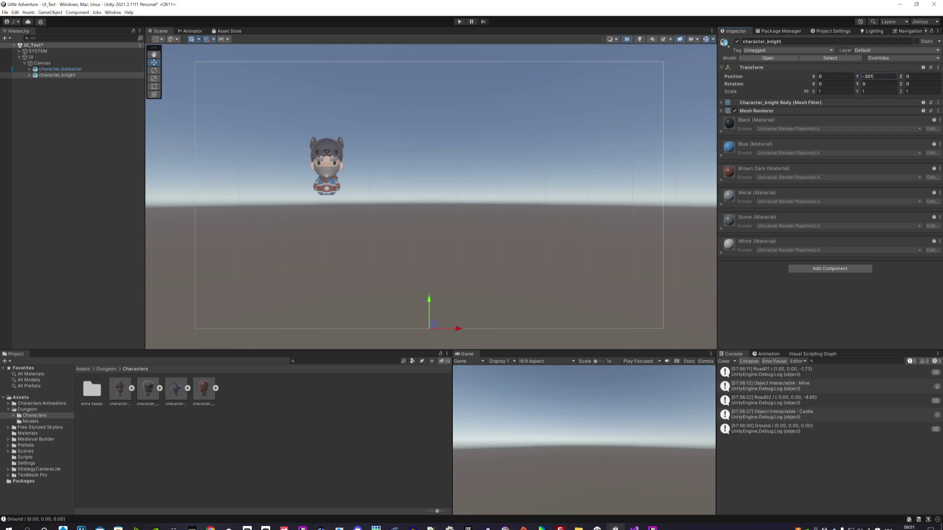
pyautogui.write('0')
# Give the knight scale 64 and Y rotation 180, shift it left, and add the mage
pyautogui.click(835, 92)
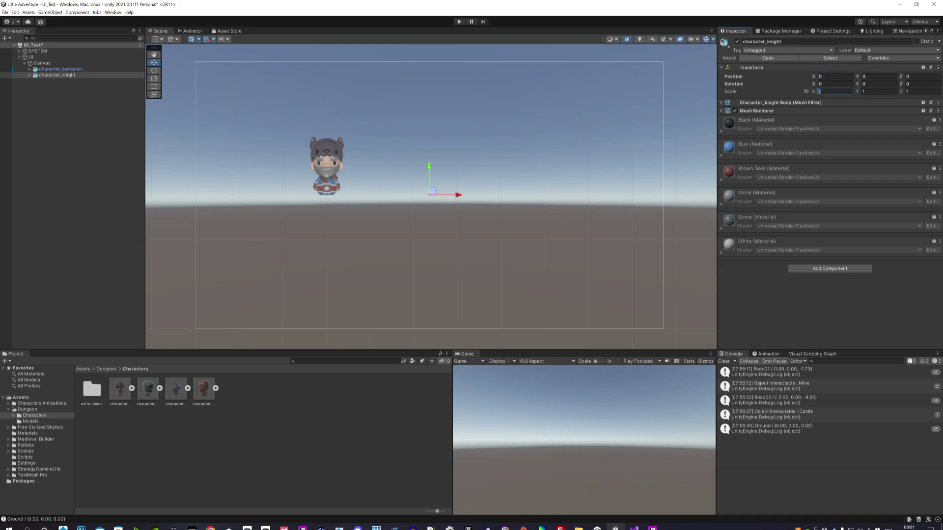
pyautogui.write('64')
pyautogui.press('BackSpace')
pyautogui.write('64')
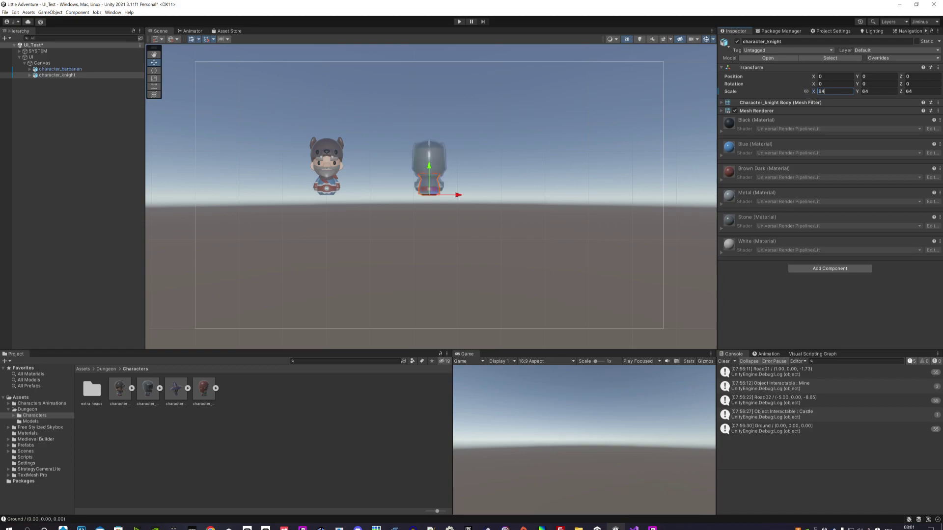
pyautogui.click(875, 84)
pyautogui.write('180')
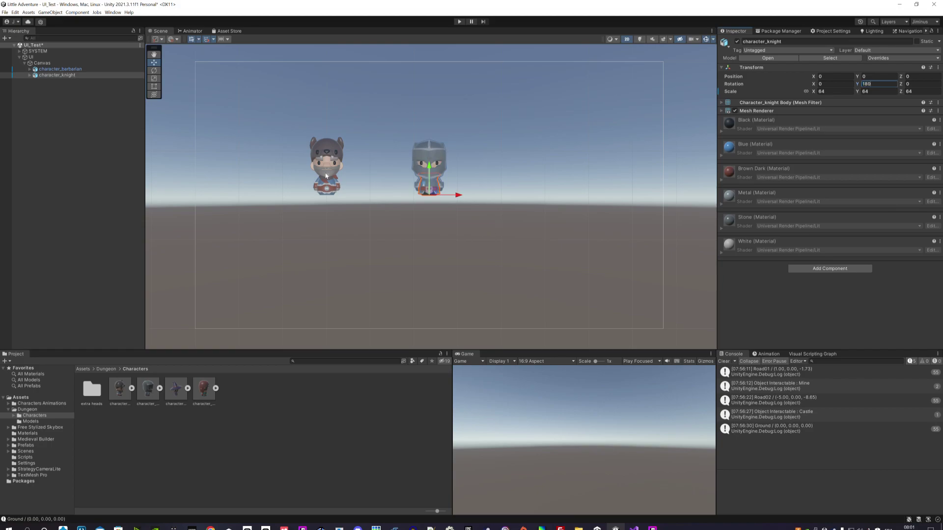
pyautogui.moveTo(459, 197); pyautogui.dragTo(442, 200)
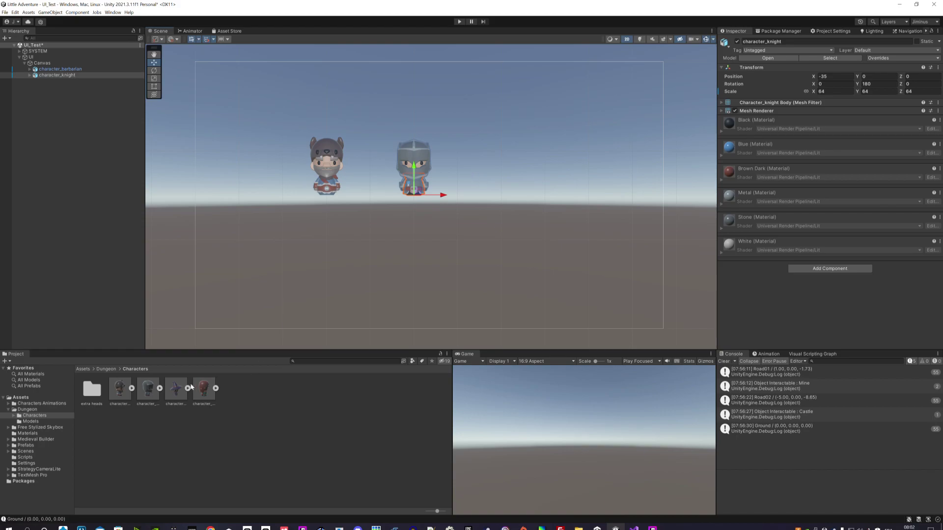
pyautogui.moveTo(178, 393); pyautogui.dragTo(42, 64)
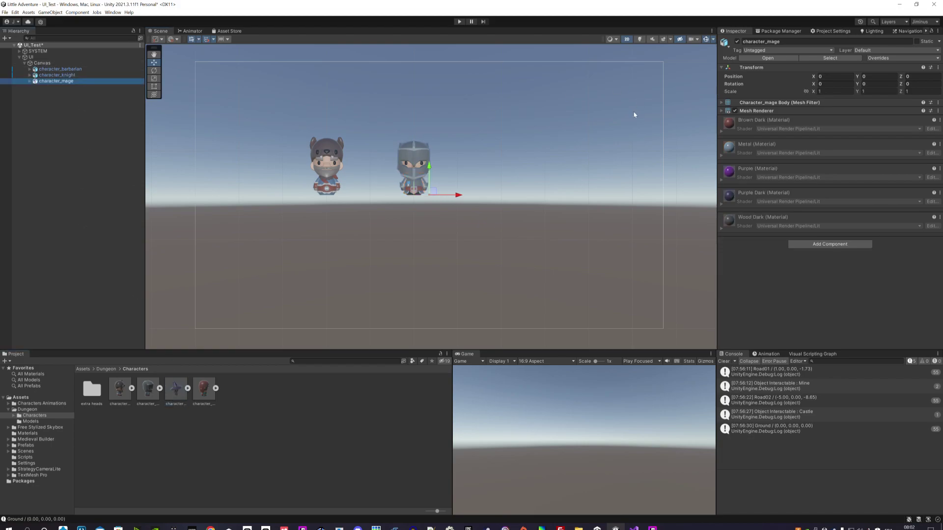
# Scale the mage to 64, rotate it 180 on Y, and move it right of the knight
pyautogui.click(830, 91)
pyautogui.write('64')
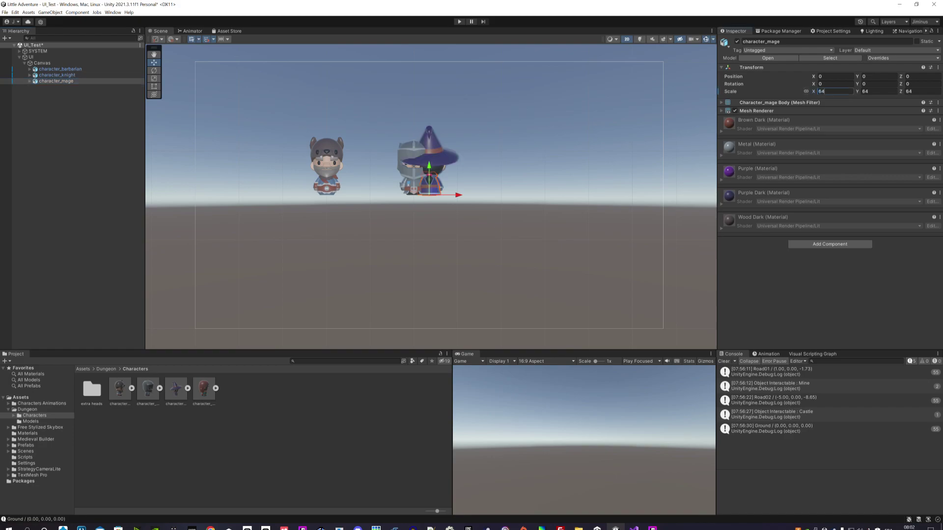
pyautogui.click(865, 84)
pyautogui.write('180')
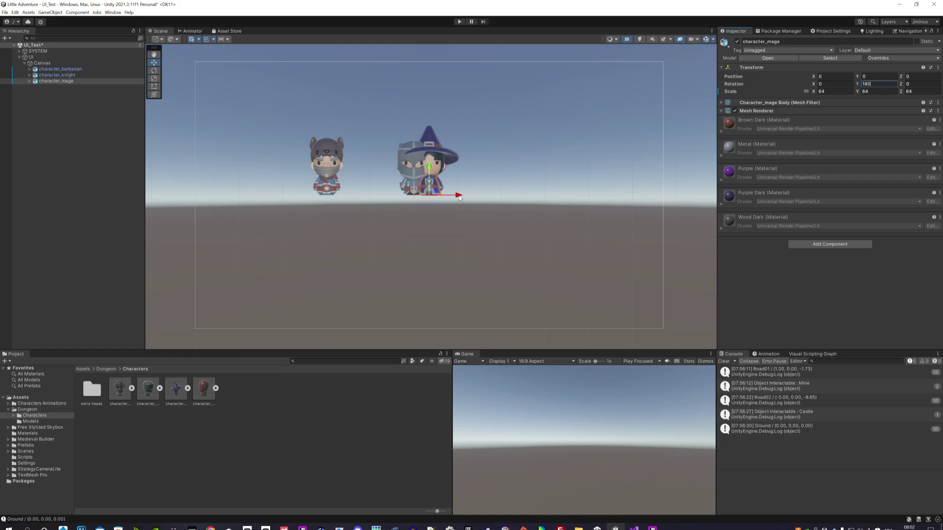
pyautogui.moveTo(458, 196); pyautogui.dragTo(532, 204)
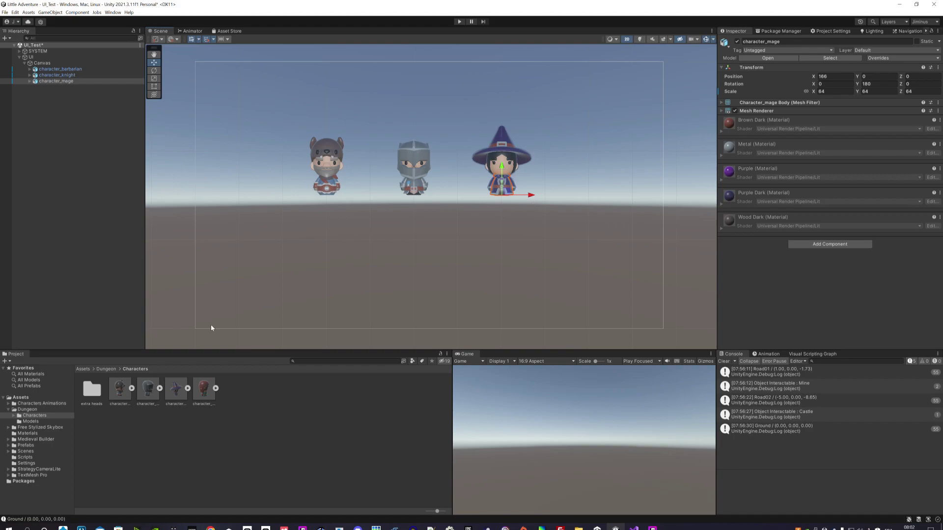
# Space the barbarian, knight (X -136) and mage (X 65) apart, then add the rogue
pyautogui.click(334, 165)
pyautogui.moveTo(354, 194); pyautogui.dragTo(315, 196)
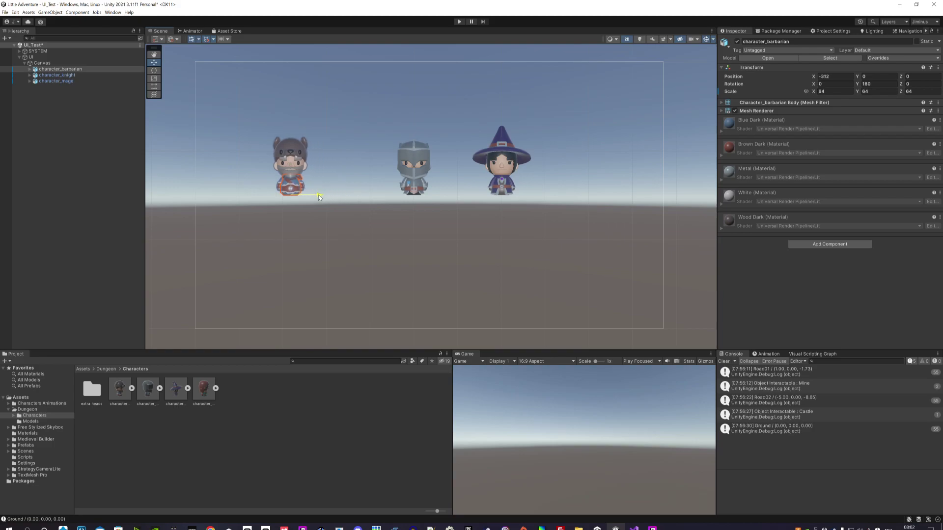
pyautogui.click(422, 196)
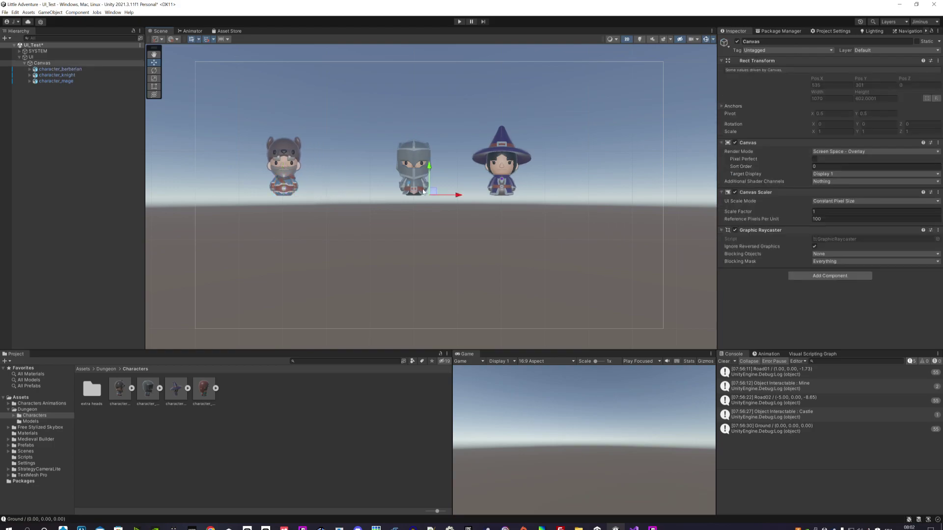
pyautogui.click(411, 181)
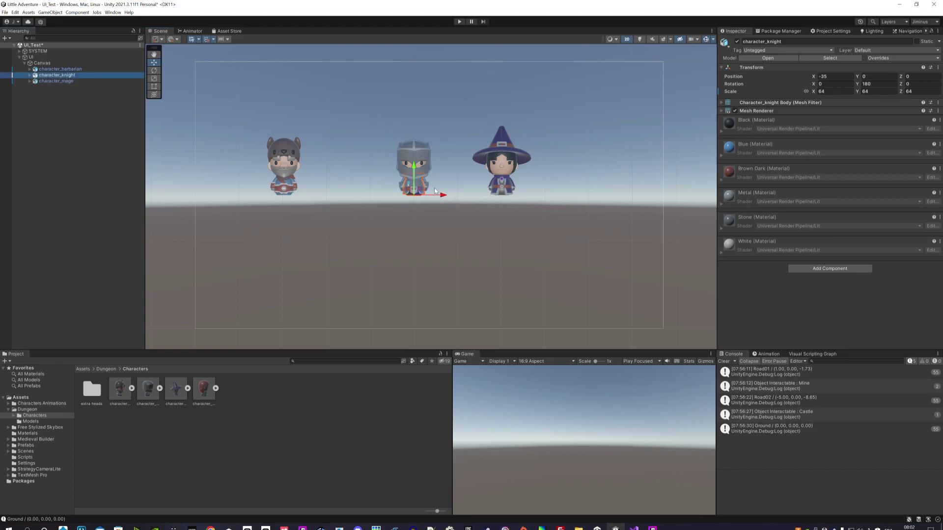
pyautogui.moveTo(441, 195); pyautogui.dragTo(398, 194)
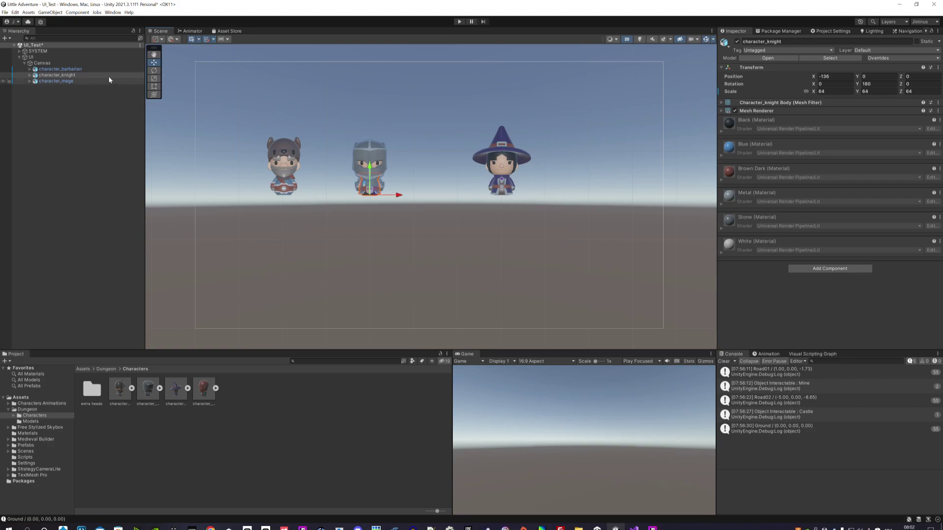
pyautogui.click(57, 81)
pyautogui.moveTo(535, 195); pyautogui.dragTo(490, 196)
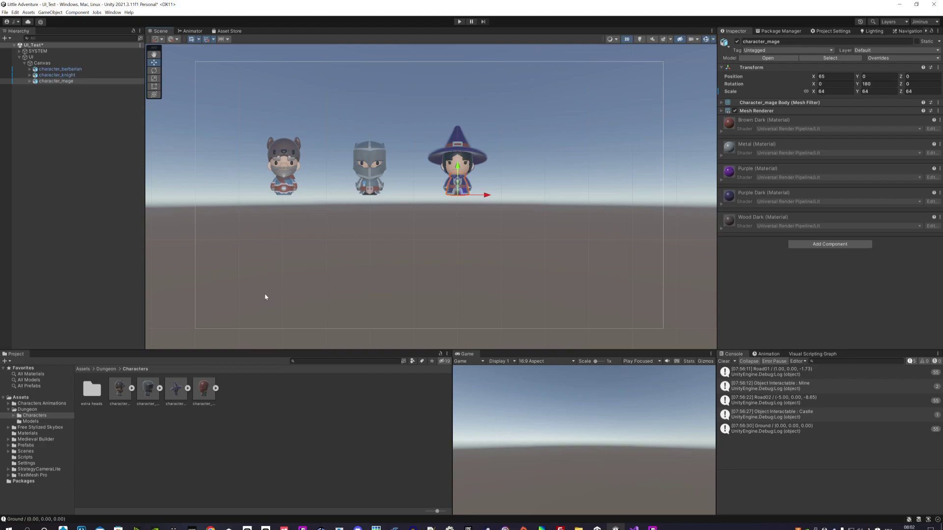
pyautogui.moveTo(217, 407); pyautogui.dragTo(50, 86)
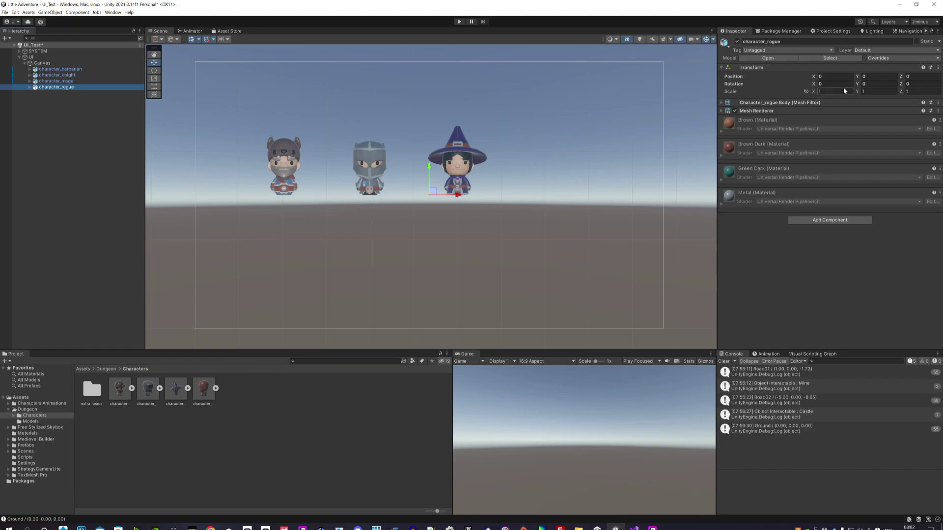
# Give the rogue scale 64 and Y rotation 180, and move it right of the mage to X 264
pyautogui.click(830, 92)
pyautogui.write('64')
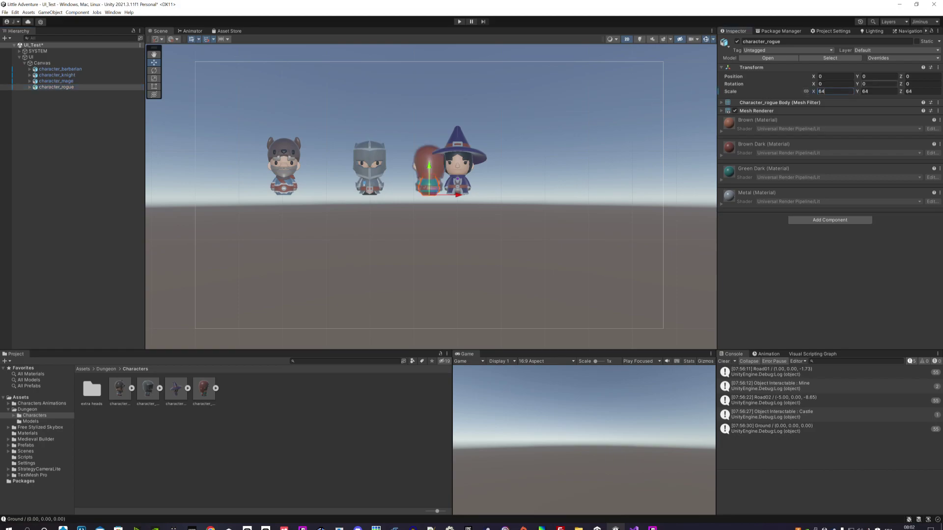
pyautogui.click(877, 84)
pyautogui.write('180')
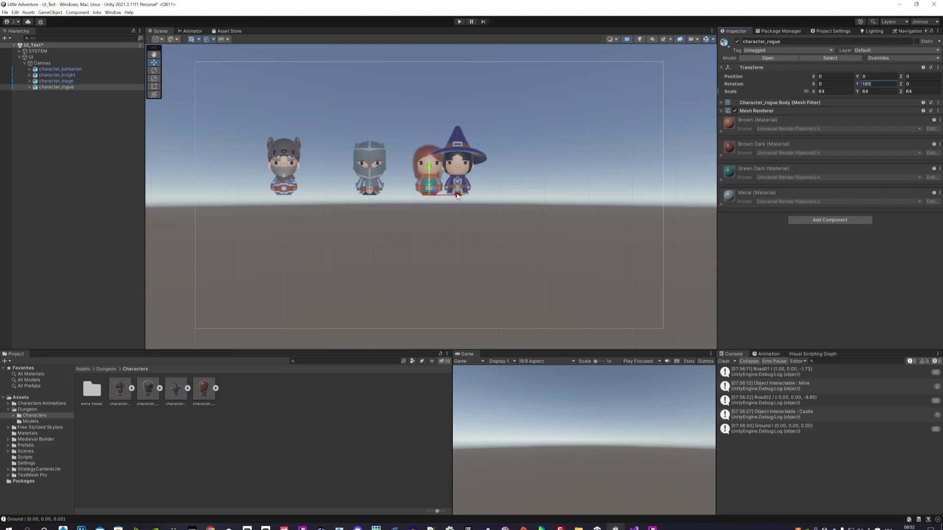
pyautogui.moveTo(457, 196); pyautogui.dragTo(573, 199)
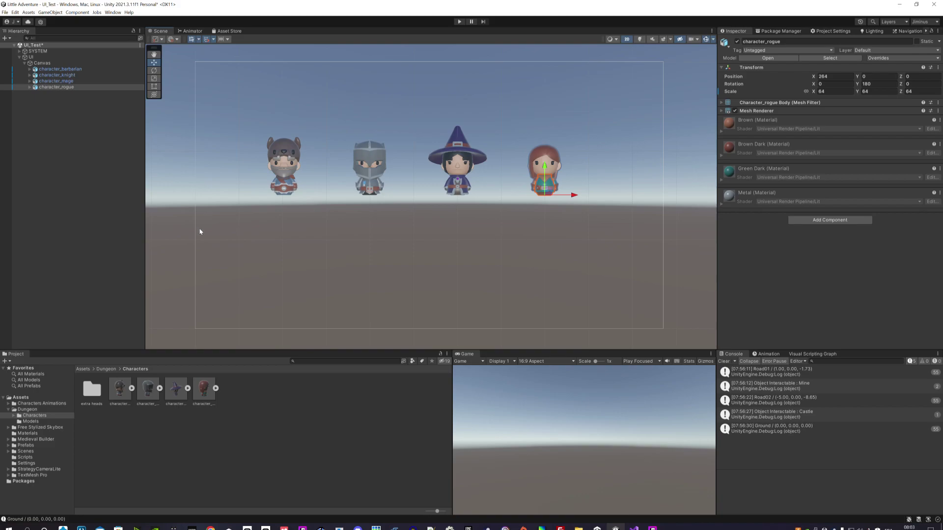
# Create an empty child object under the Canvas named Characters
pyautogui.rightClick(42, 65)
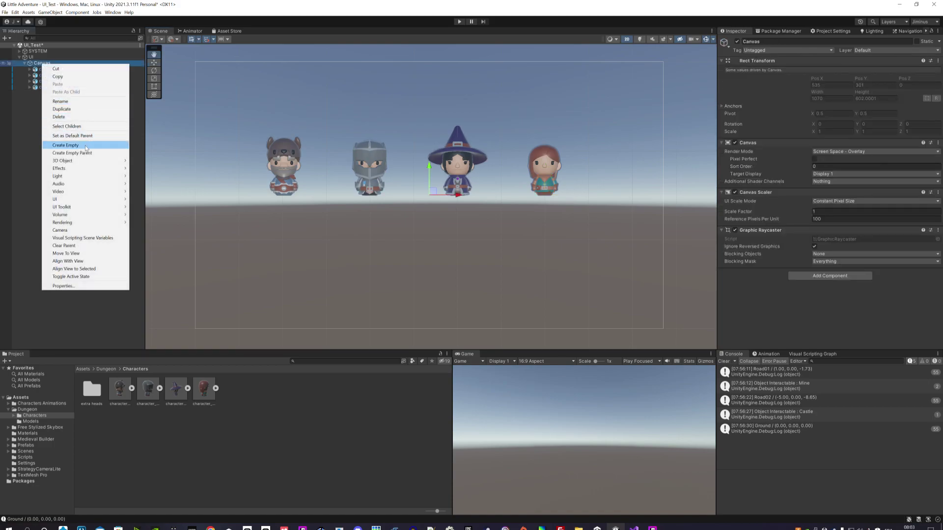
pyautogui.click(84, 147)
pyautogui.write('Characters')
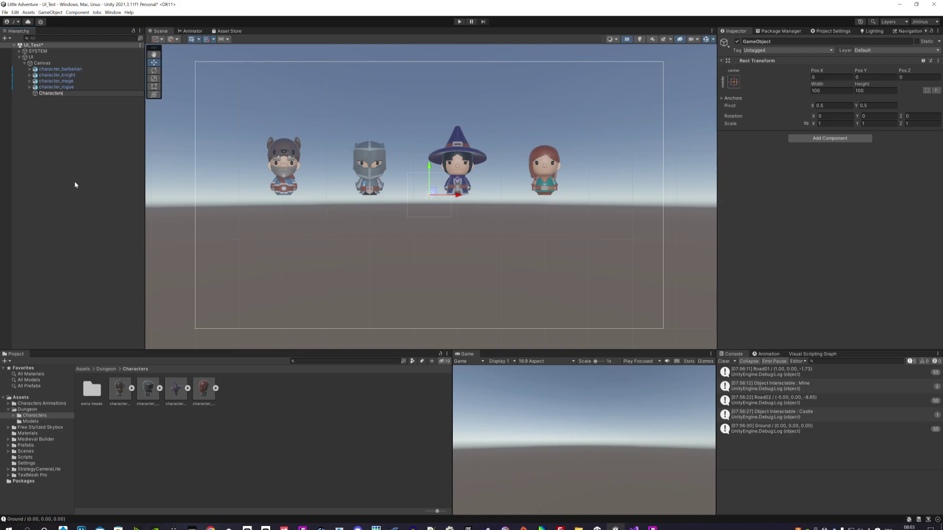
pyautogui.press('Return')
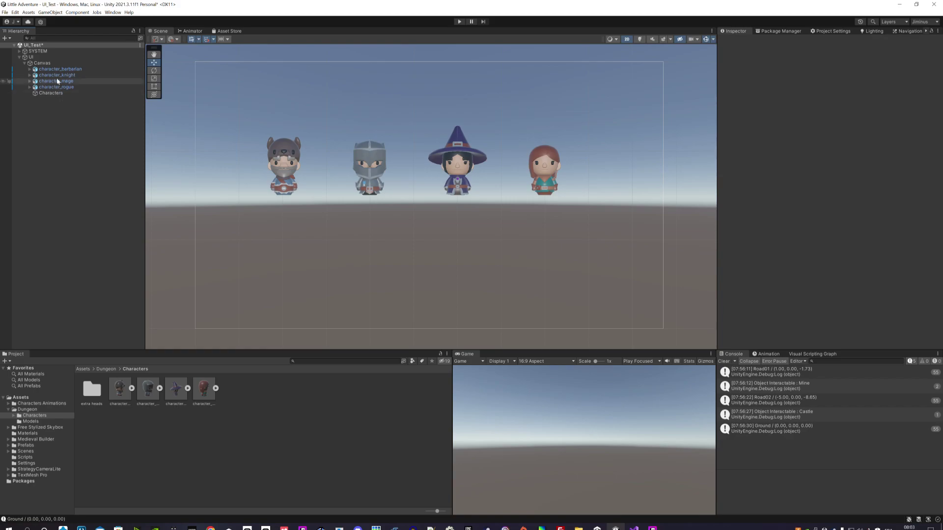
# Move the four character models into Characters and save the scene
pyautogui.click(62, 71)
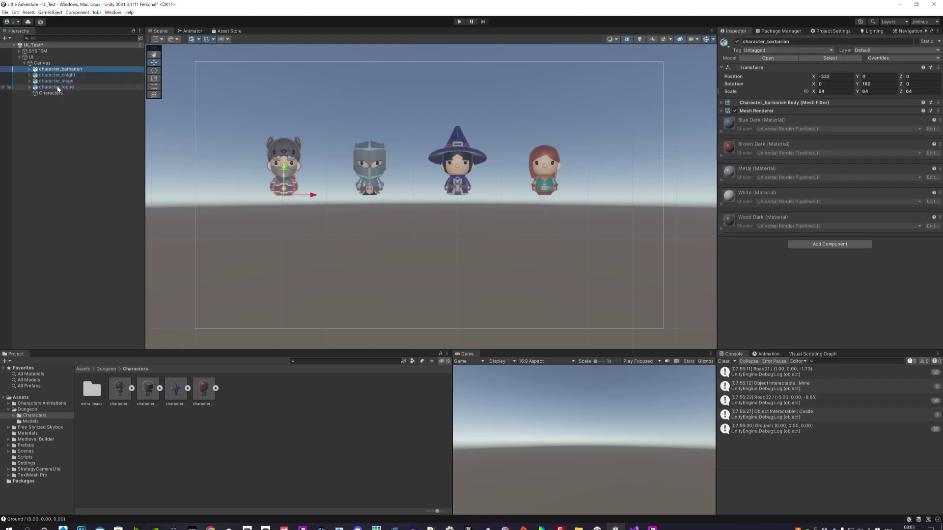
pyautogui.keyDown('shift'); pyautogui.click(56, 86); pyautogui.keyUp('shift')
pyautogui.moveTo(56, 88); pyautogui.dragTo(51, 93)
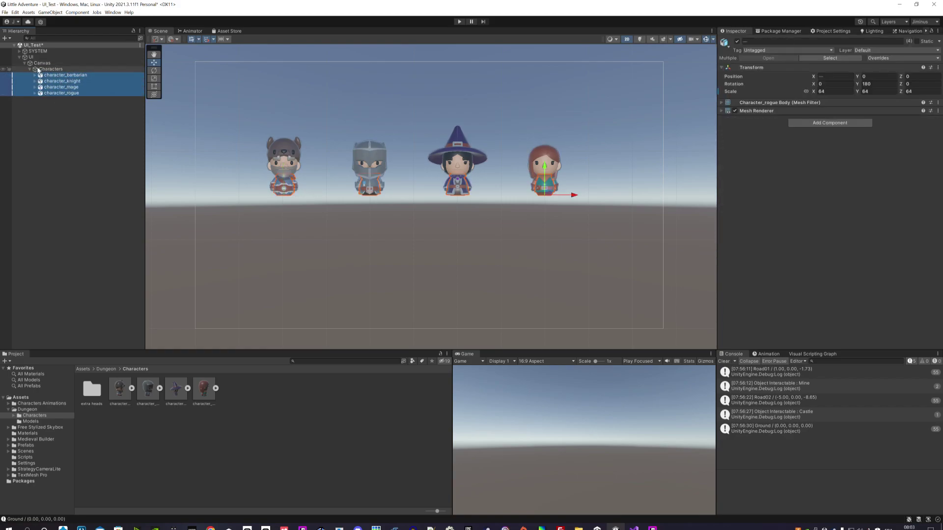
pyautogui.click(29, 69)
pyautogui.click(47, 117)
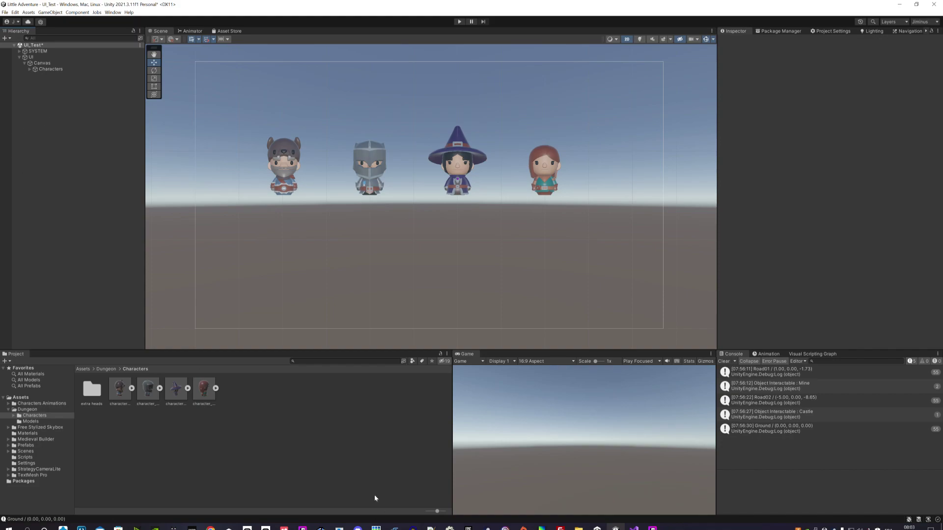
pyautogui.click(5, 12)
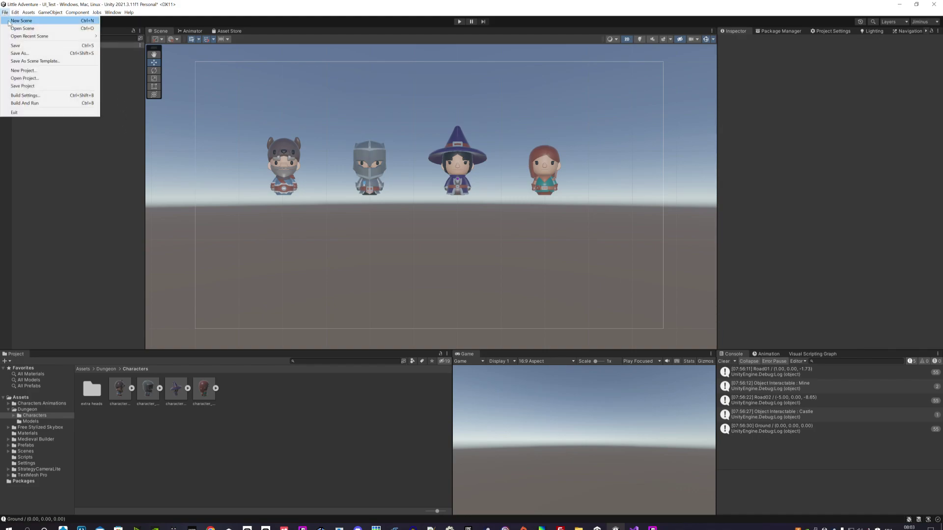
pyautogui.click(19, 47)
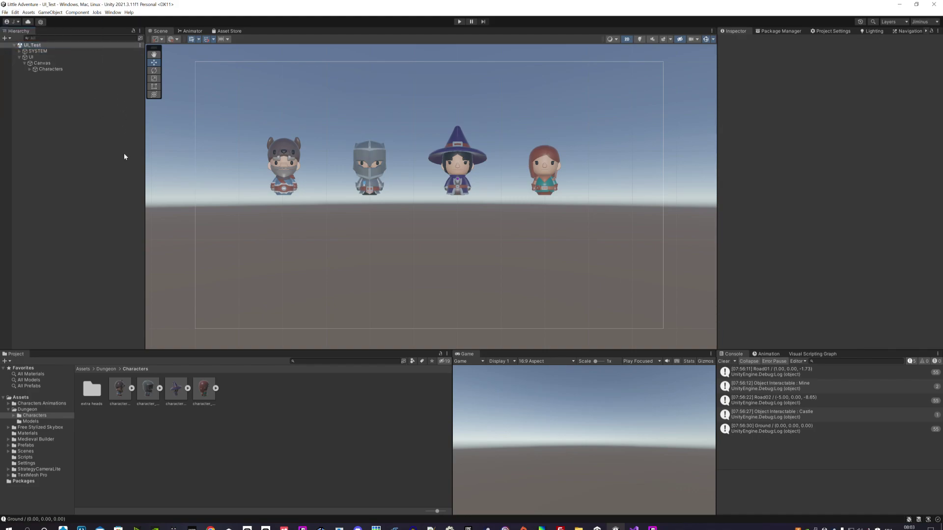
# Add a legacy Button to the Canvas and place it below the barbarian at about X -333, Y -37
pyautogui.rightClick(49, 63)
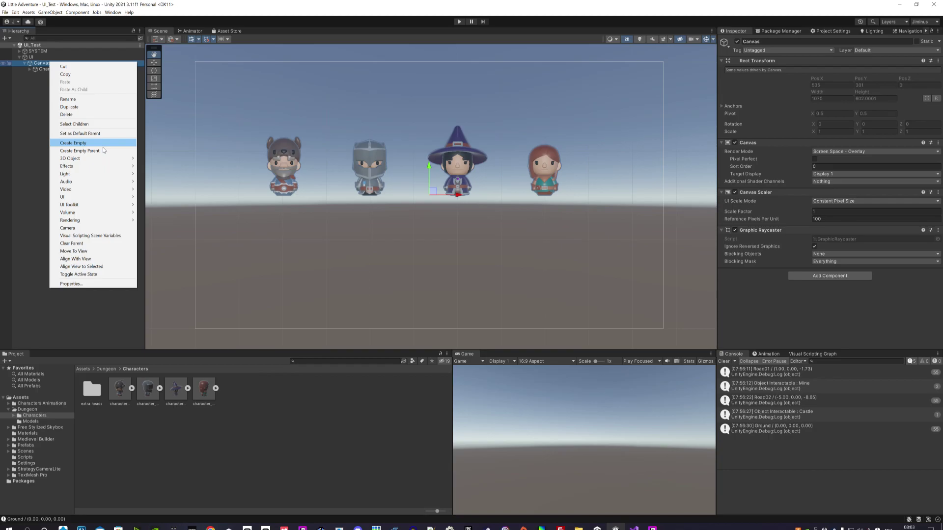
pyautogui.moveTo(97, 161)
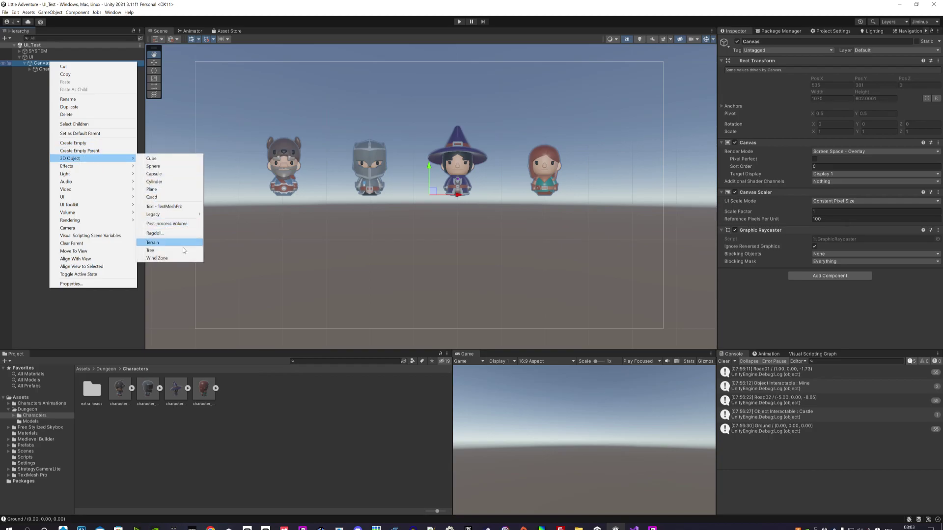
pyautogui.moveTo(127, 197)
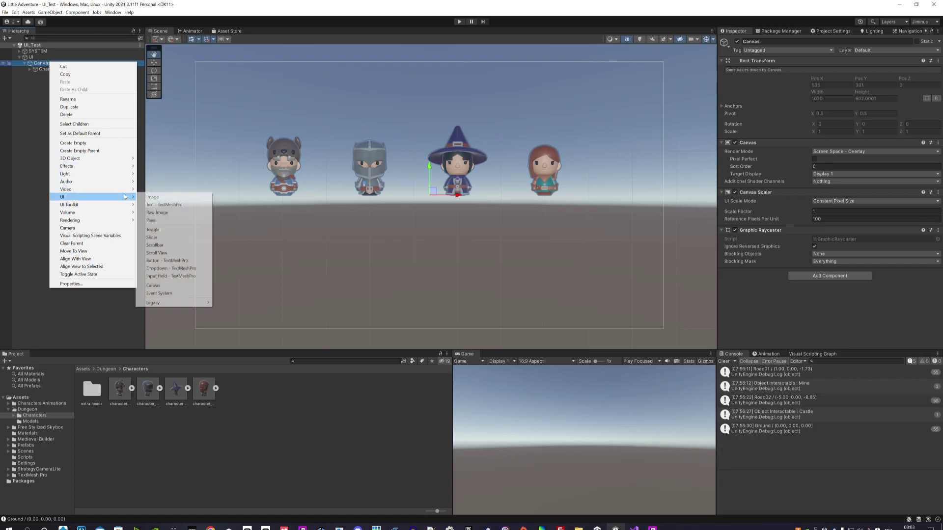
pyautogui.moveTo(204, 303)
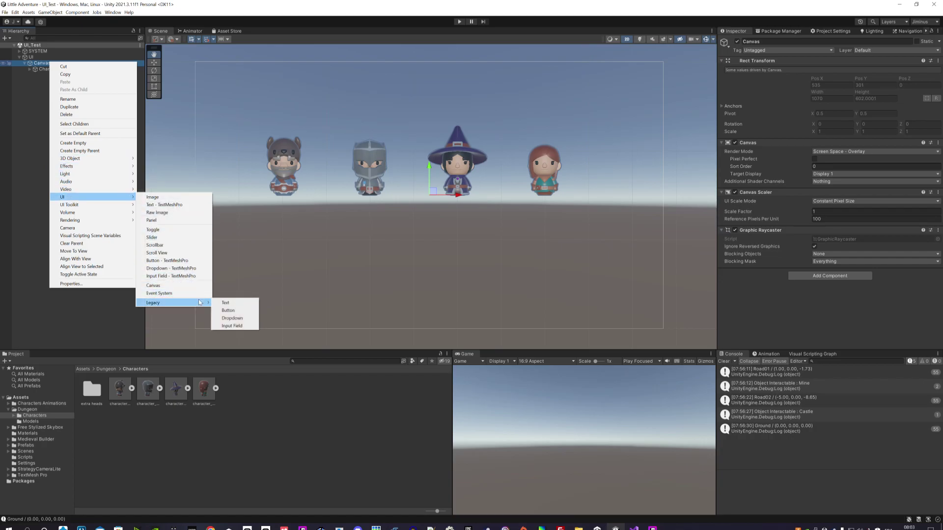
pyautogui.click(251, 314)
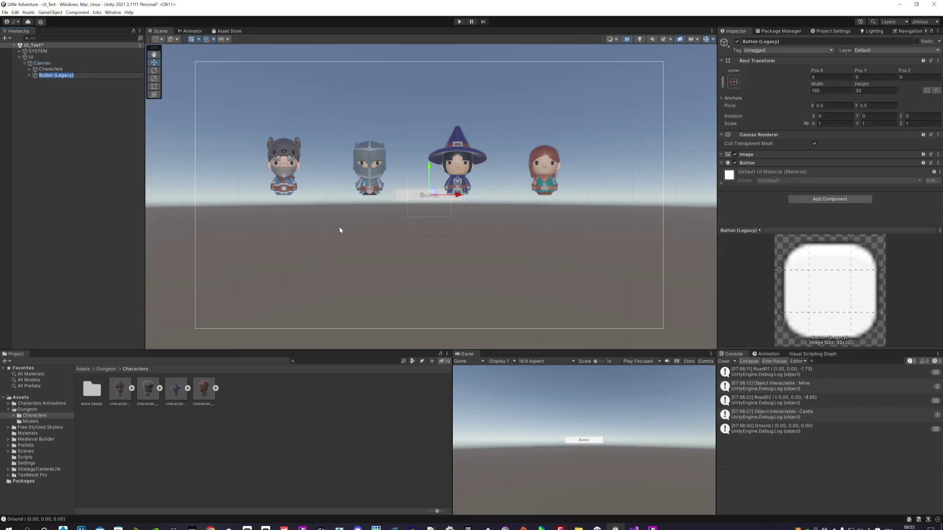
pyautogui.moveTo(430, 193); pyautogui.dragTo(419, 197)
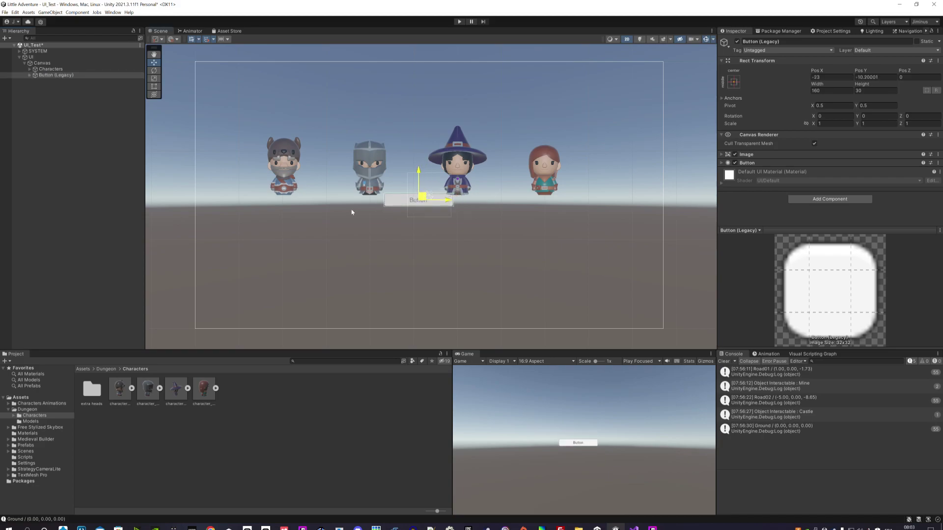
pyautogui.moveTo(351, 212); pyautogui.dragTo(289, 209)
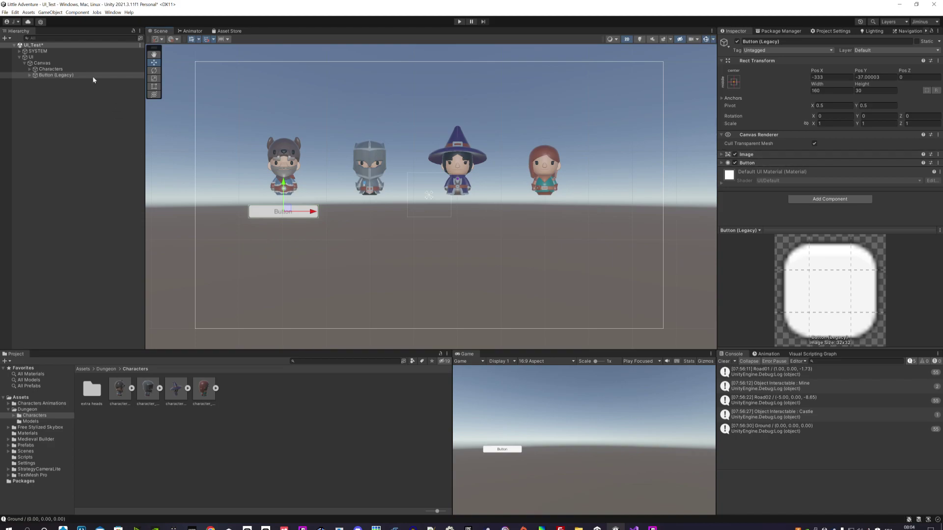
# Add a Text - TextMeshPro child to the button and set its anchors to stretch-stretch
pyautogui.click(30, 75)
pyautogui.click(51, 81)
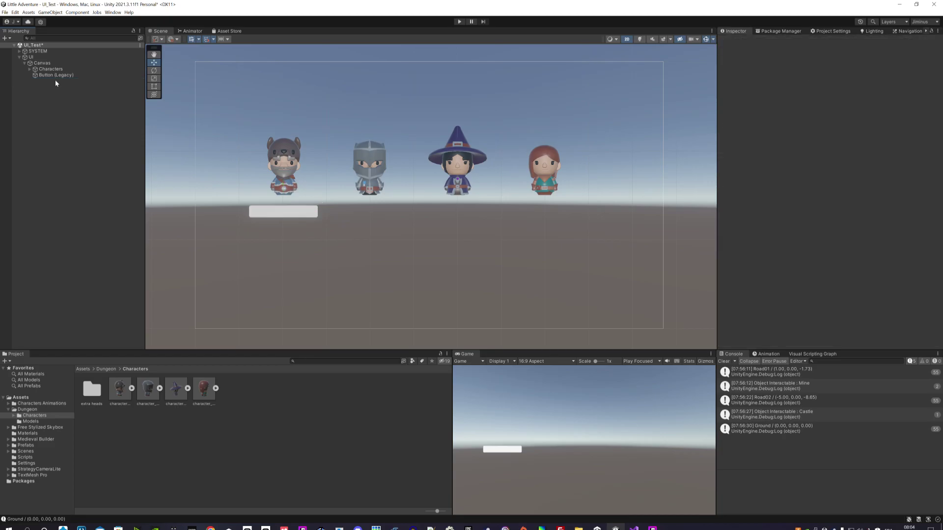
pyautogui.rightClick(53, 75)
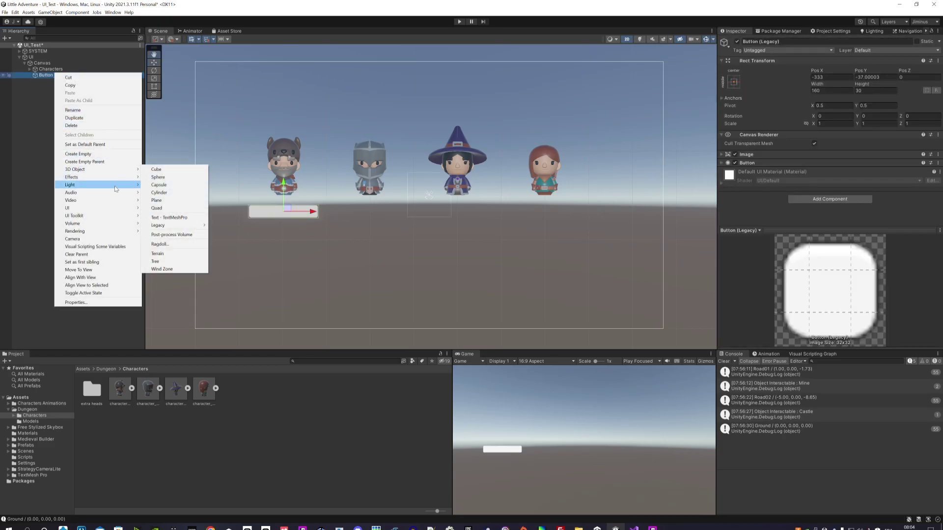
pyautogui.moveTo(118, 208)
pyautogui.click(154, 218)
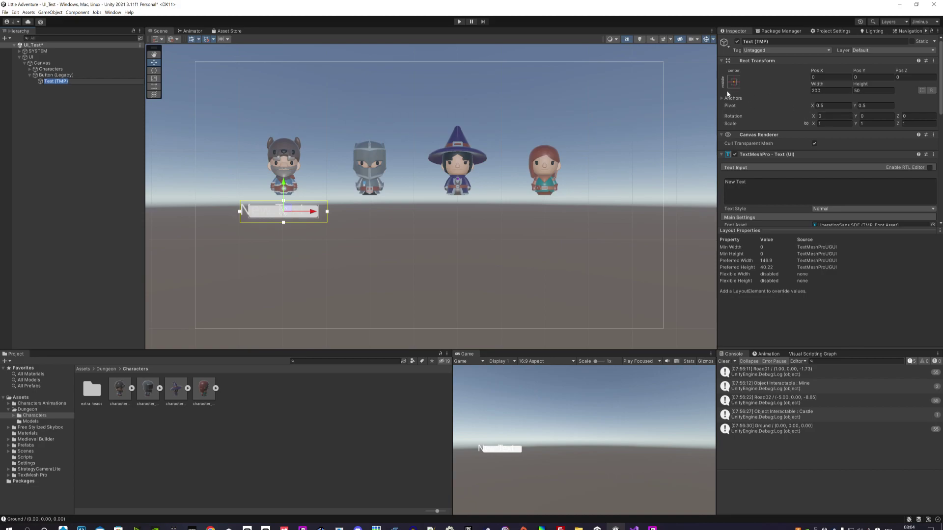
pyautogui.click(732, 84)
pyautogui.keyDown('alt'); pyautogui.click(811, 192); pyautogui.keyUp('alt')
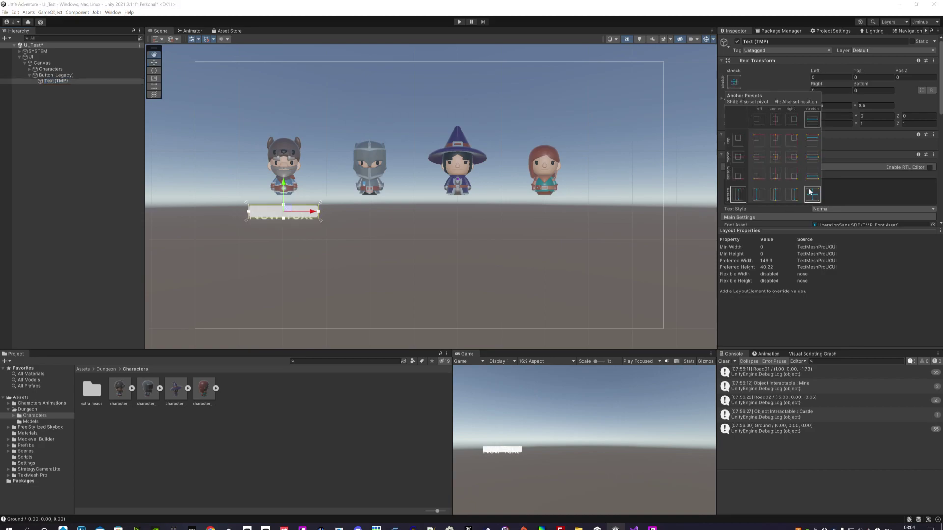
# Centre the label horizontally and vertically and make its colour black
pyautogui.click(844, 172)
pyautogui.scroll(-5, 842, 139)
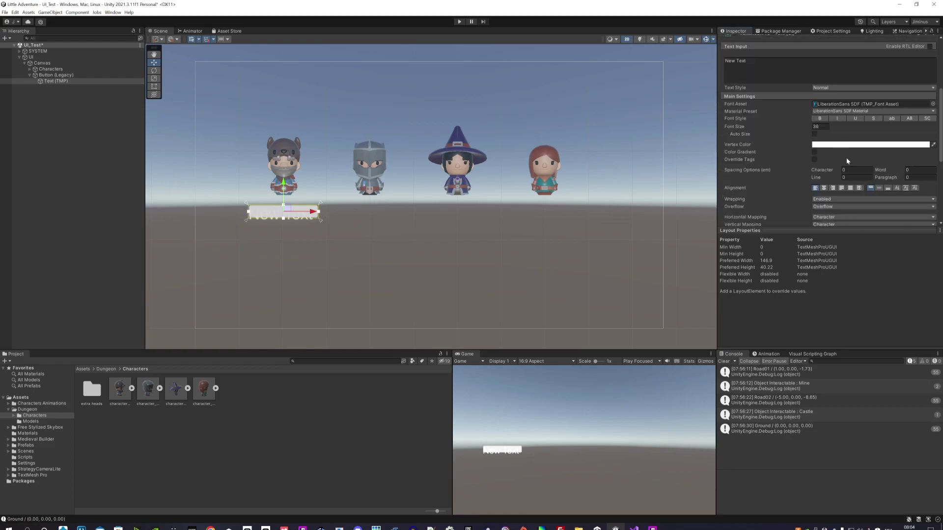
pyautogui.click(824, 188)
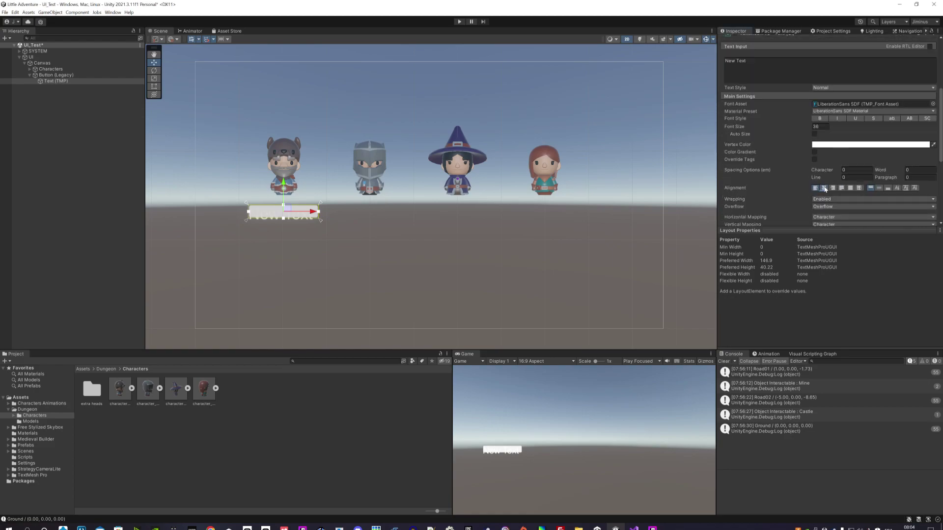
pyautogui.click(879, 188)
pyautogui.click(834, 146)
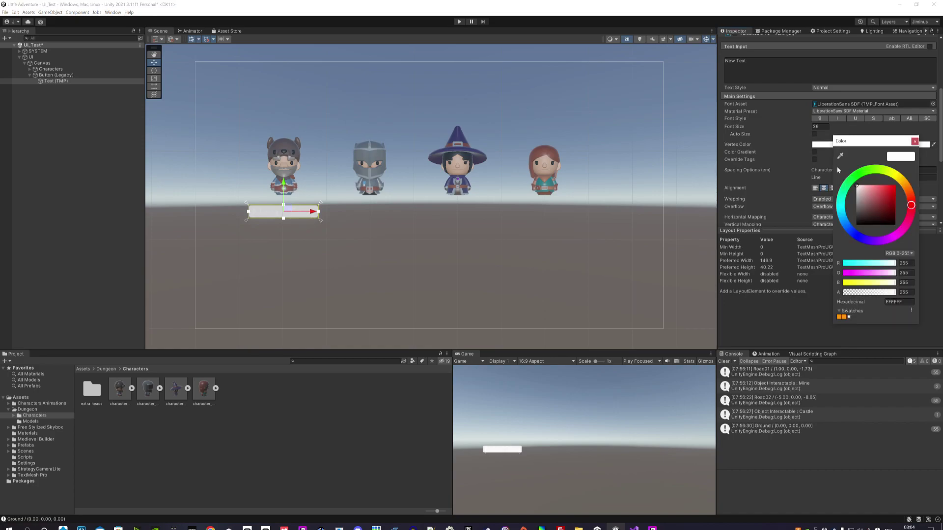
pyautogui.moveTo(864, 197); pyautogui.dragTo(856, 227)
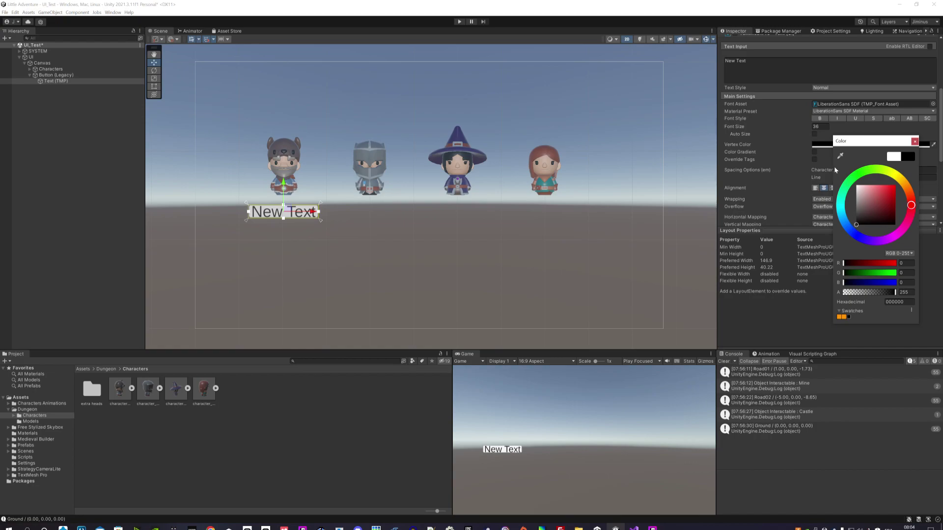
# Apply the LiberationSans SDF - Outline material preset and set the font size to 18
pyautogui.click(825, 111)
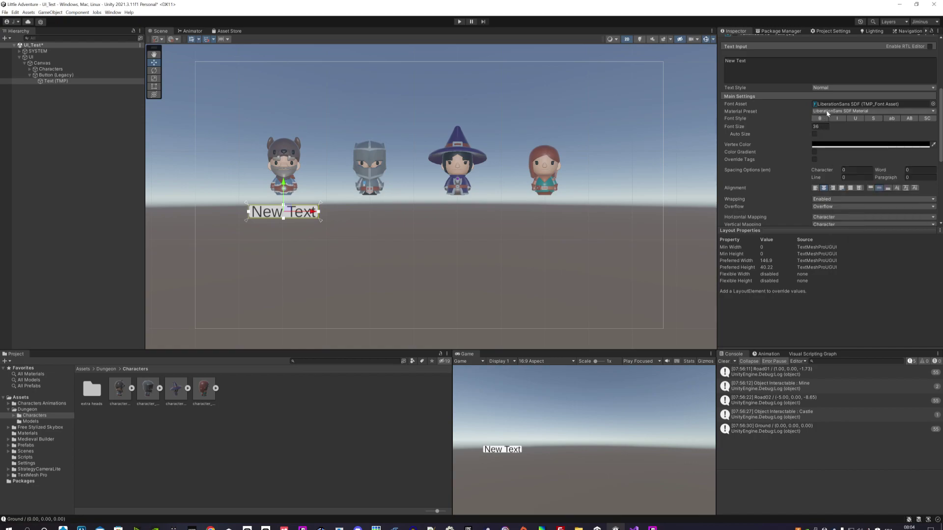
pyautogui.click(831, 126)
pyautogui.click(831, 127)
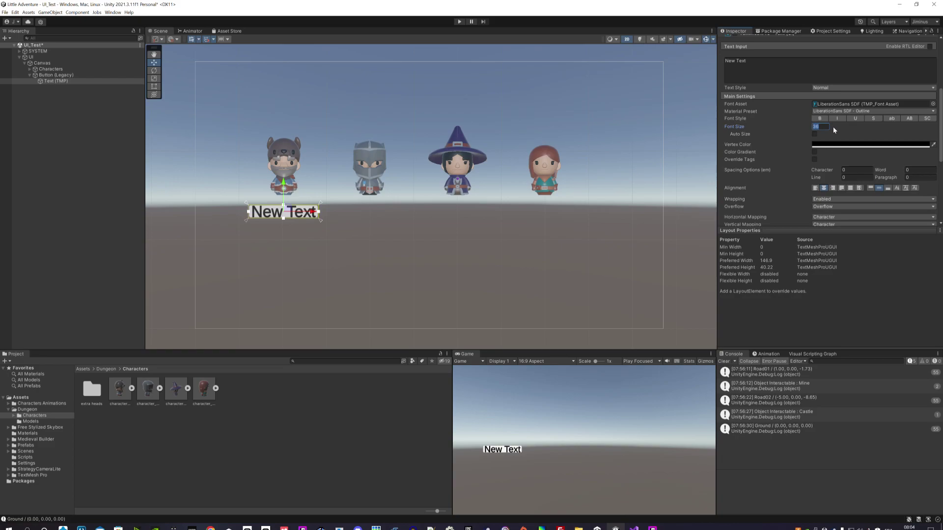
pyautogui.write('16')
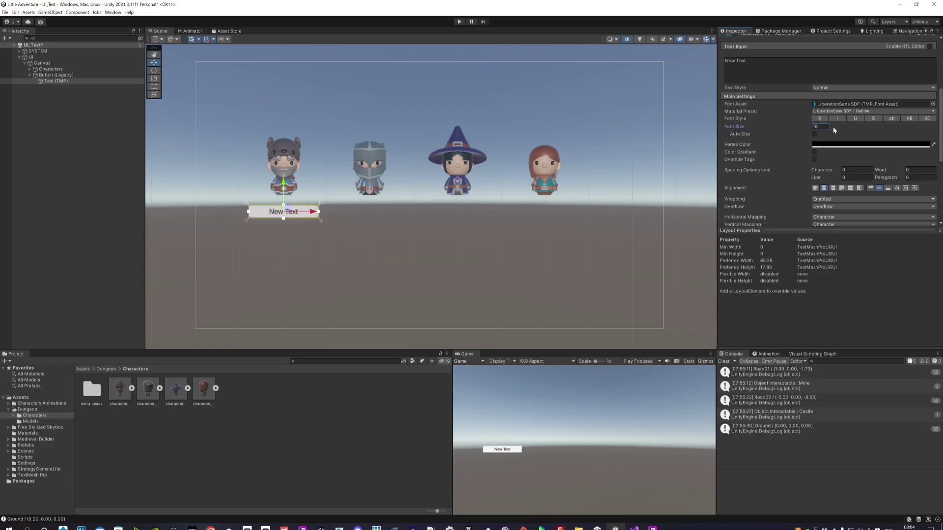
pyautogui.press('BackSpace')
pyautogui.write('8')
pyautogui.moveTo(752, 69); pyautogui.dragTo(722, 63)
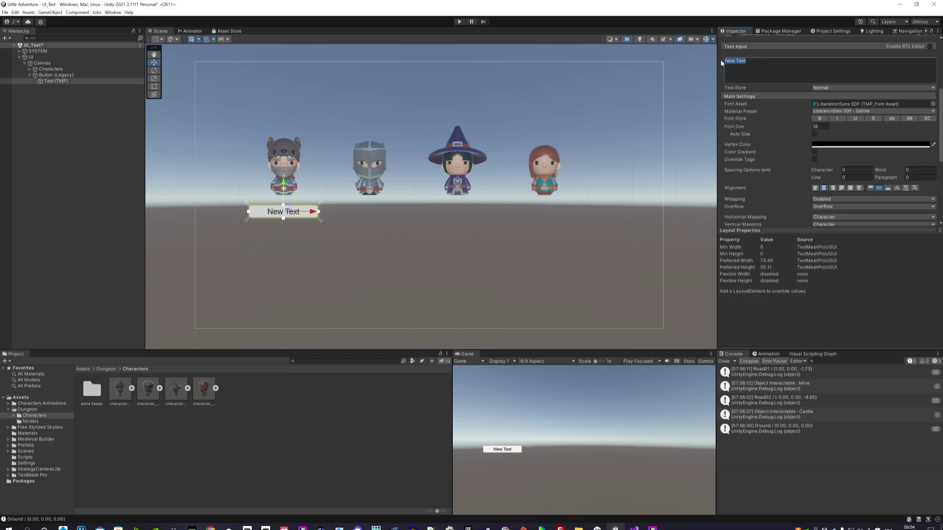
# Replace the label's 'New Text' with 'SELECTIONNER' in capitals
pyautogui.write('Selectio')
pyautogui.write('nner')
pyautogui.press('BackSpace')
pyautogui.press('BackSpace')
pyautogui.press('BackSpace')
pyautogui.press('BackSpace')
pyautogui.press('BackSpace')
pyautogui.press('BackSpace')
pyautogui.write('SELE')
pyautogui.write('CTIONNER')
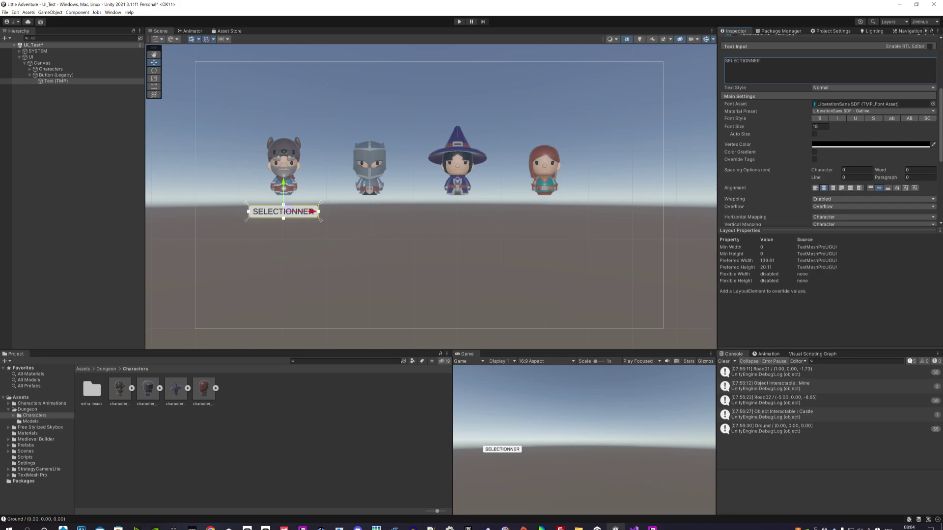
pyautogui.click(76, 153)
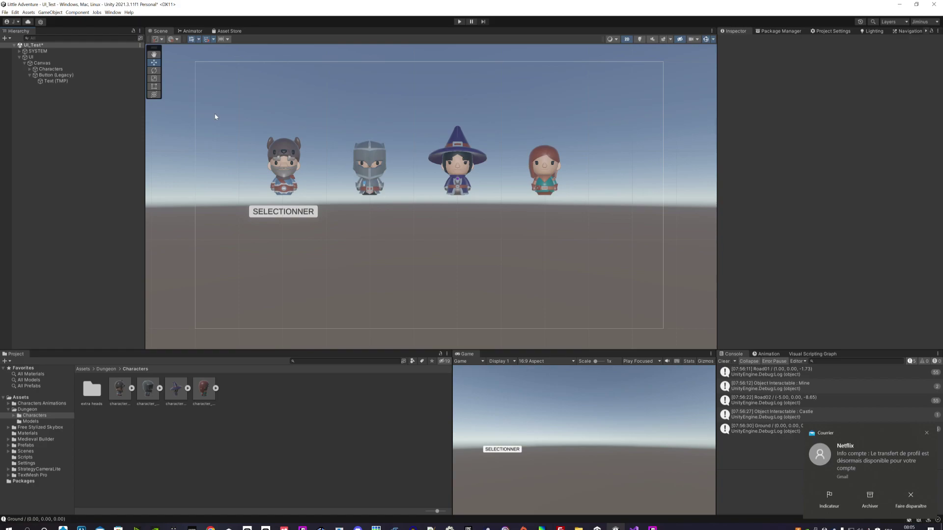
# Dismiss the mail notification, select the barbarian, and enter Play mode to preview the scene
pyautogui.click(928, 433)
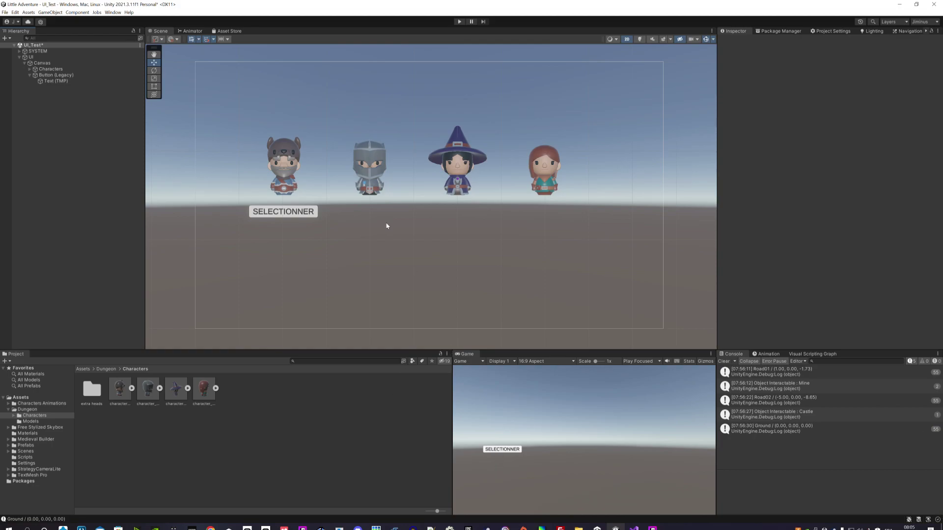
pyautogui.scroll(-3, 402, 223)
pyautogui.click(324, 174)
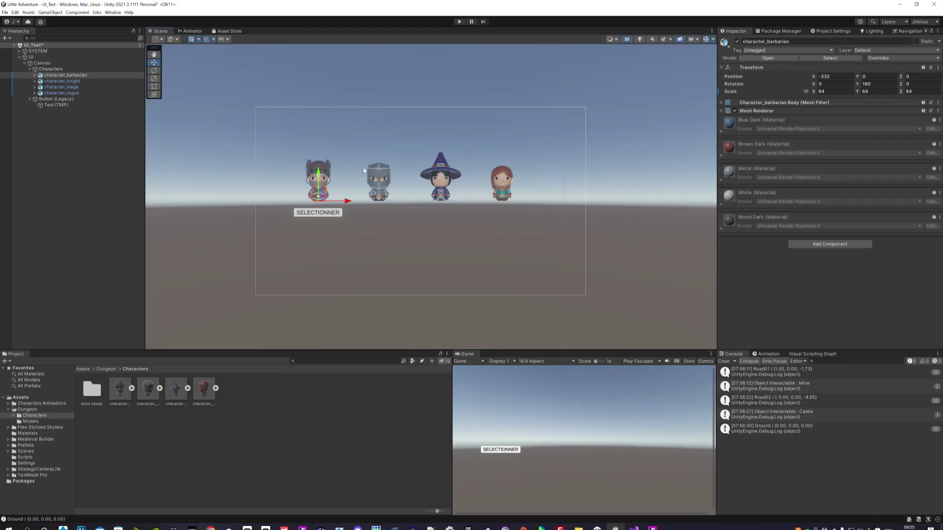
pyautogui.scroll(3, 361, 174)
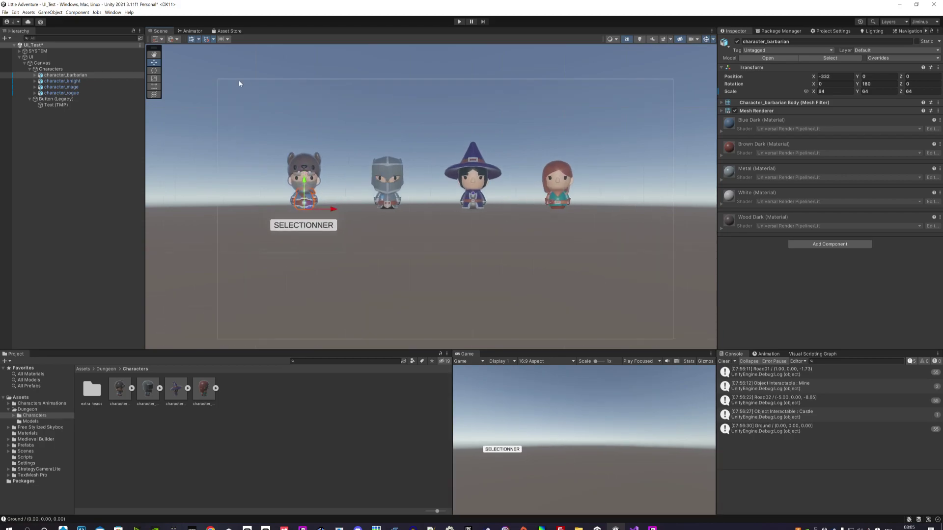
pyautogui.click(459, 22)
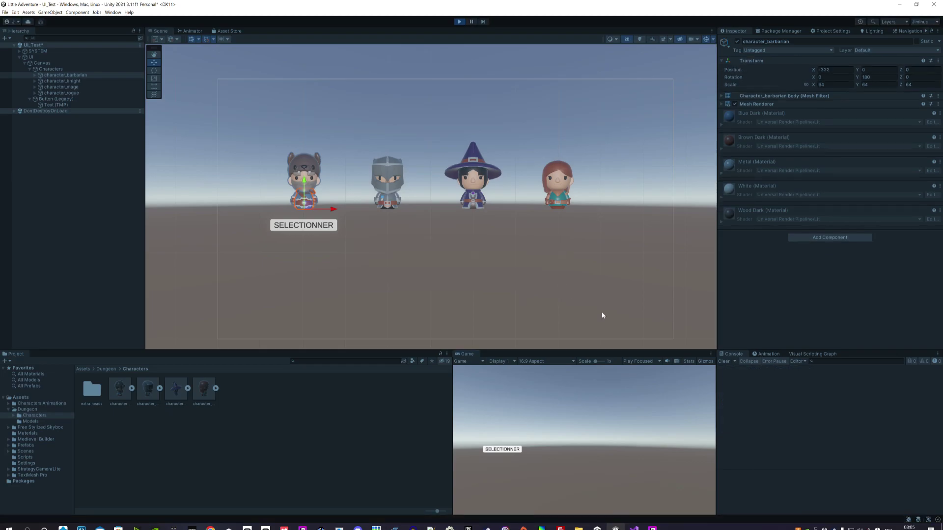
# Exit play mode and select character_barbarian in the Hierarchy
pyautogui.click(710, 354)
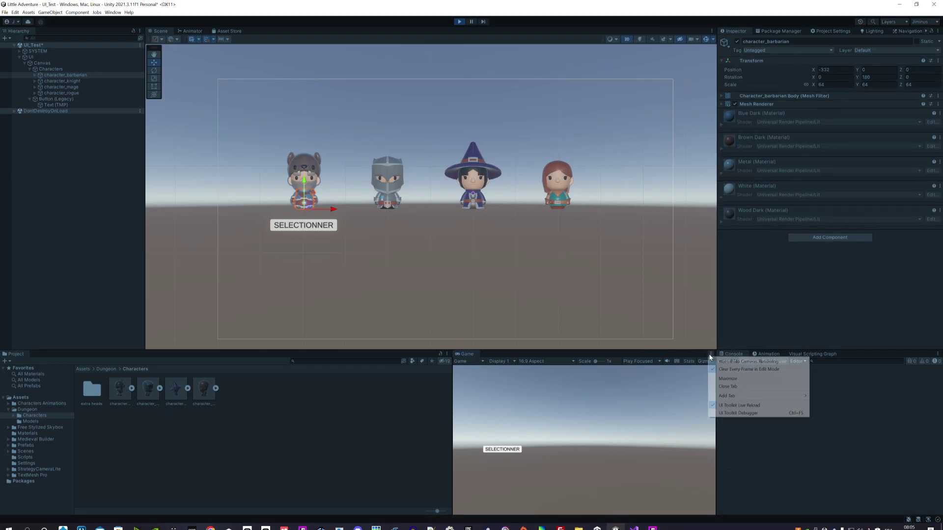
pyautogui.click(456, 22)
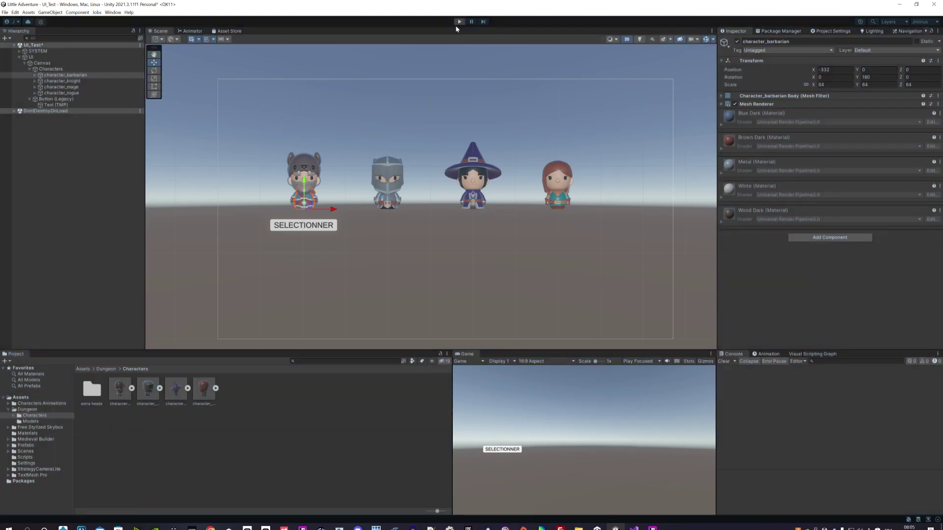
pyautogui.click(315, 164)
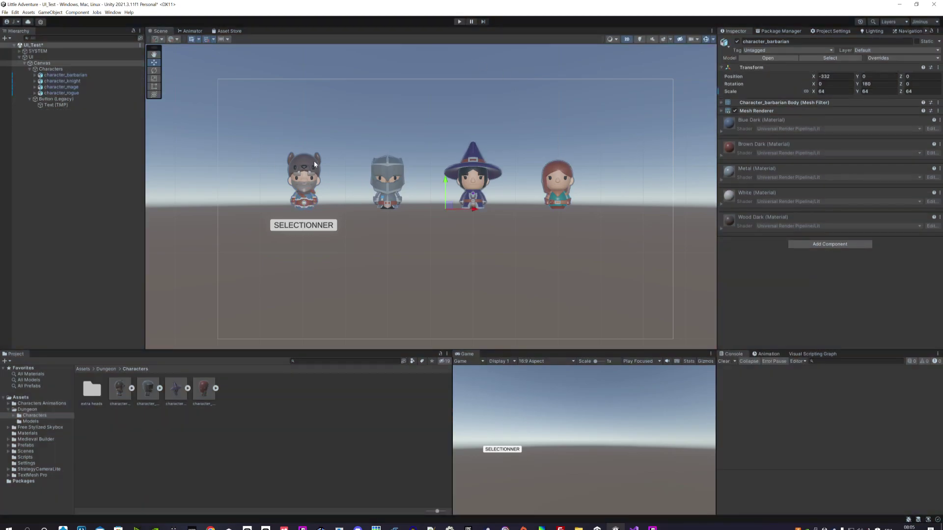
pyautogui.click(315, 165)
pyautogui.click(304, 129)
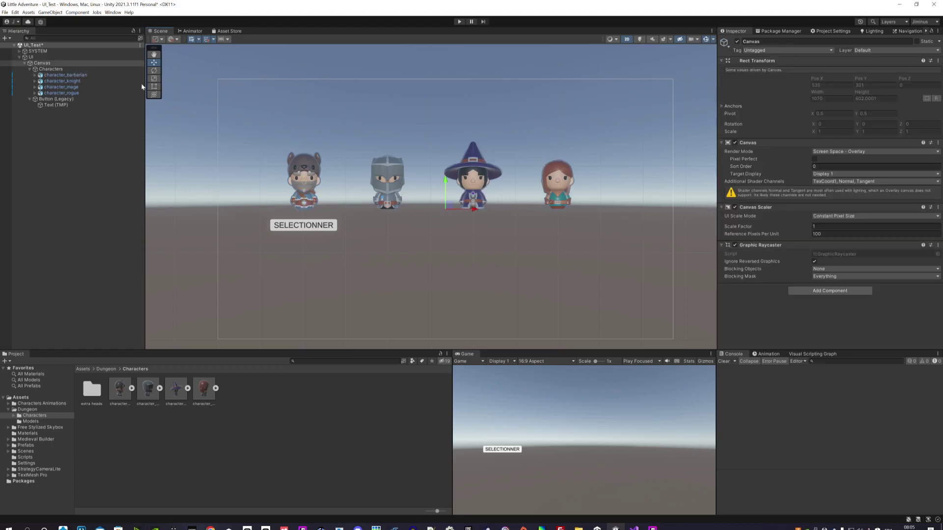
pyautogui.click(70, 75)
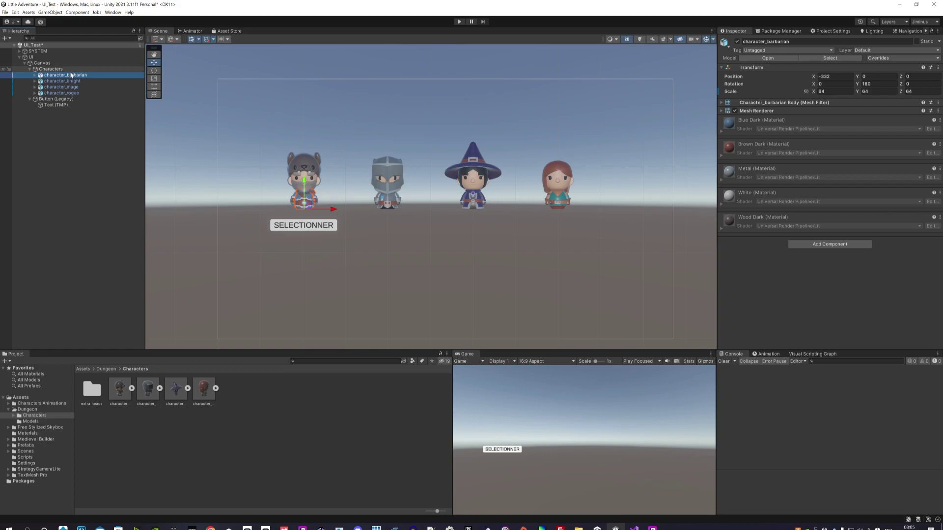
# Frame the barbarian, then zoom out and pan until all four characters and the canvas show
pyautogui.press('f')
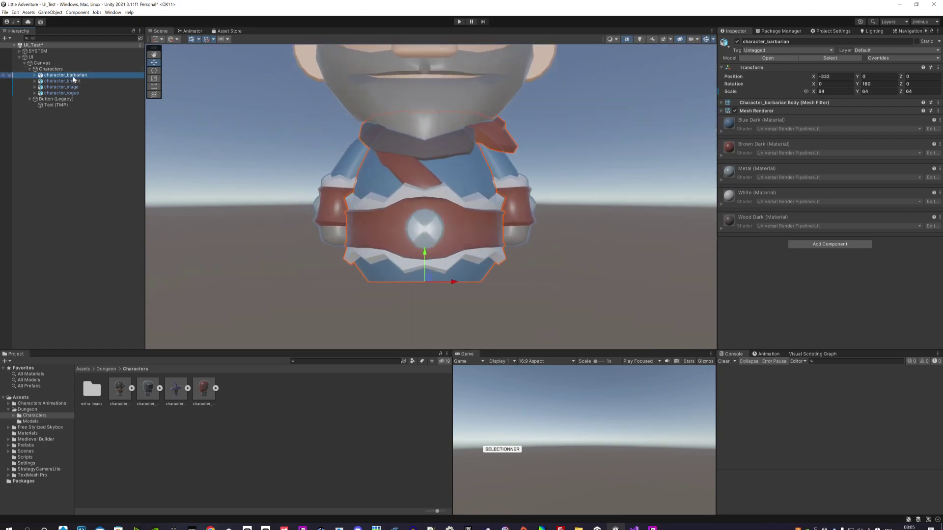
pyautogui.scroll(-5, 481, 243)
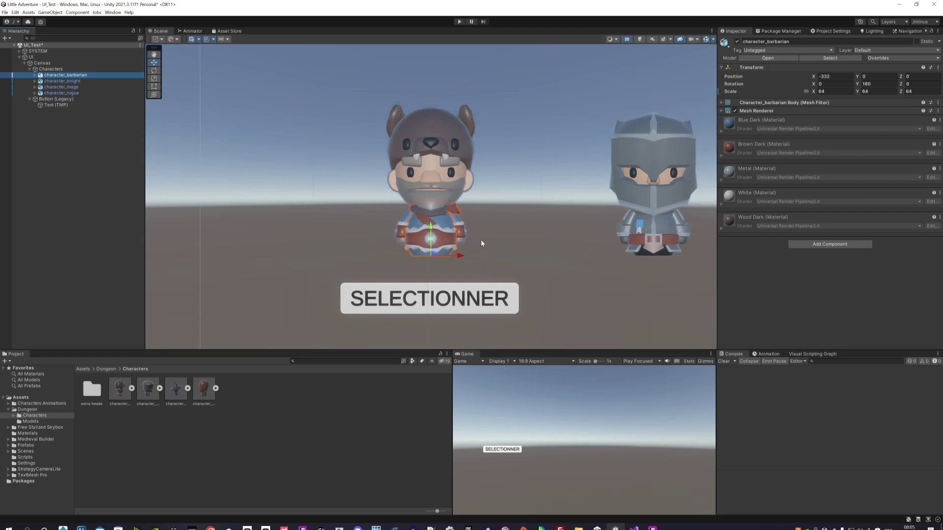
pyautogui.scroll(-5, 481, 243)
pyautogui.moveTo(553, 250)
pyautogui.mouseDown(button='middle')
pyautogui.moveTo(452, 237)
pyautogui.moveTo(382, 210)
pyautogui.mouseUp(button='middle')
pyautogui.scroll(-1, 434, 231)
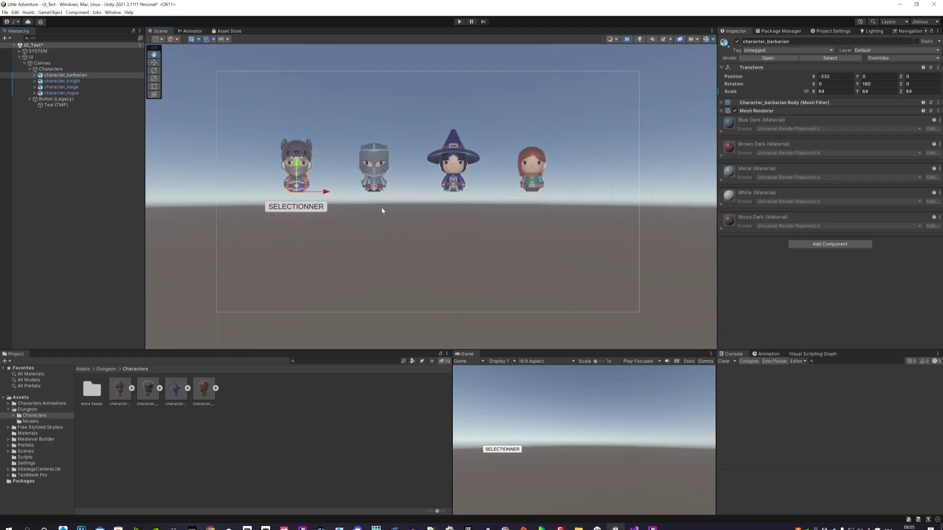
pyautogui.scroll(1, 385, 210)
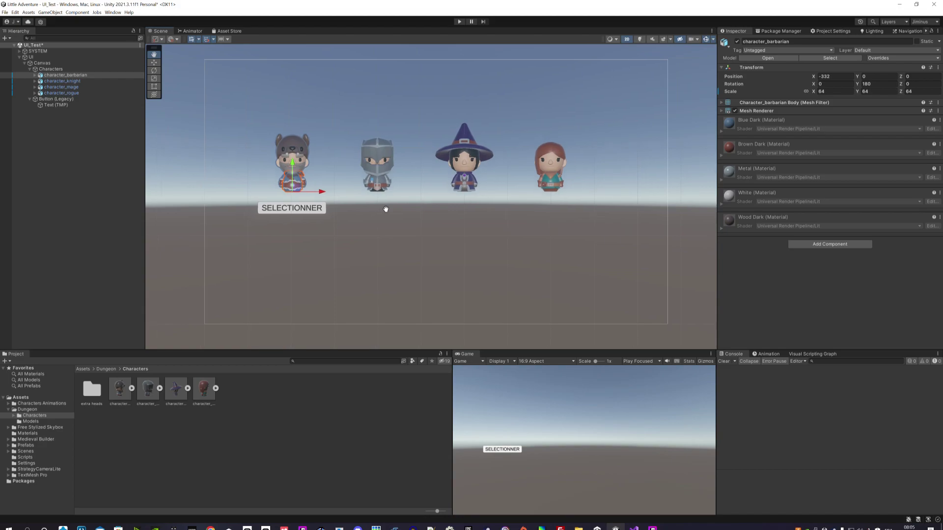
pyautogui.moveTo(385, 209)
pyautogui.mouseDown(button='middle')
pyautogui.moveTo(385, 223)
pyautogui.moveTo(392, 218)
pyautogui.mouseUp(button='middle')
pyautogui.scroll(1, 390, 226)
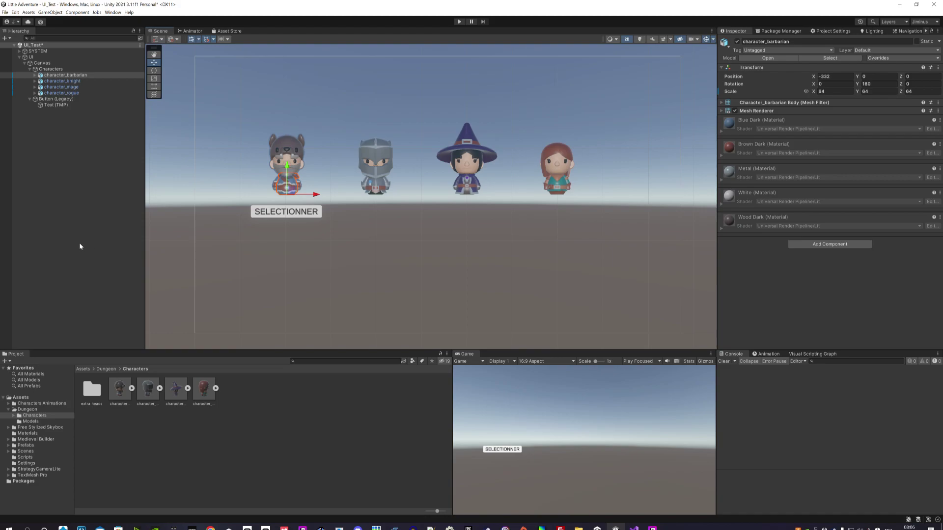
# Deselect the barbarian by clicking empty space in the Hierarchy
pyautogui.click(76, 229)
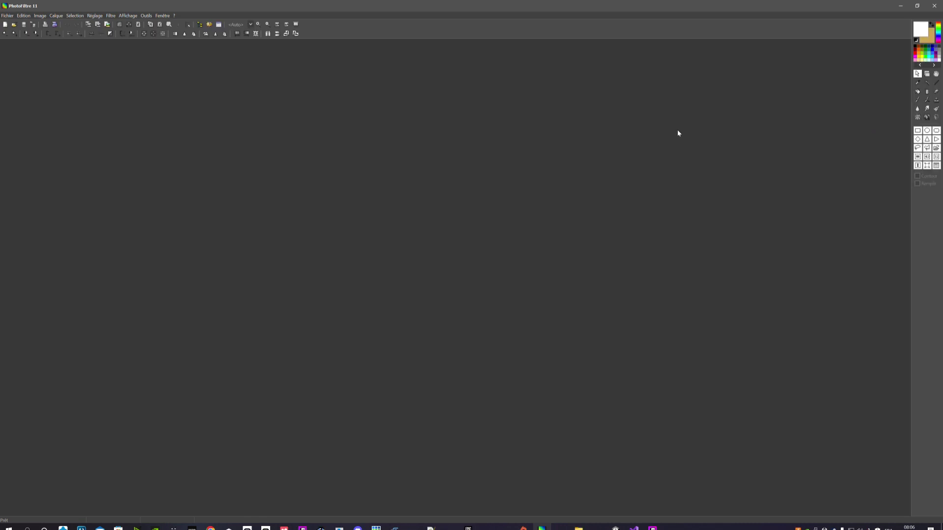
# Paste the Unity screenshot as a new image and crop it to the four characters
pyautogui.rightClick(484, 231)
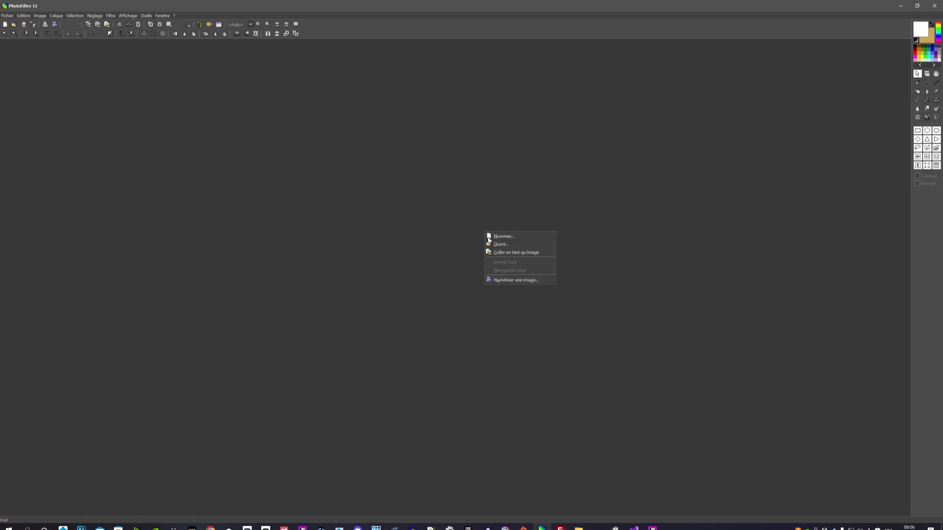
pyautogui.click(501, 237)
pyautogui.click(440, 246)
pyautogui.rightClick(426, 212)
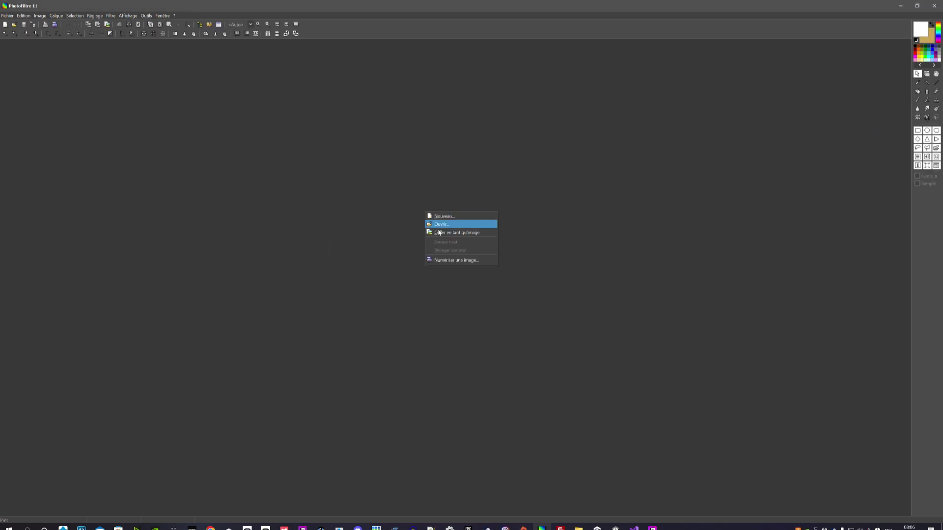
pyautogui.click(466, 230)
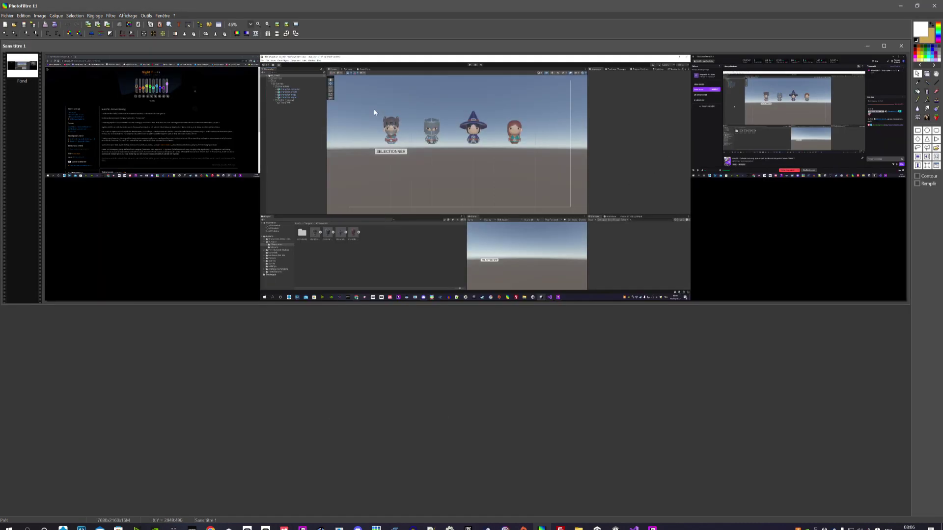
pyautogui.moveTo(373, 109); pyautogui.dragTo(510, 151)
pyautogui.rightClick(496, 138)
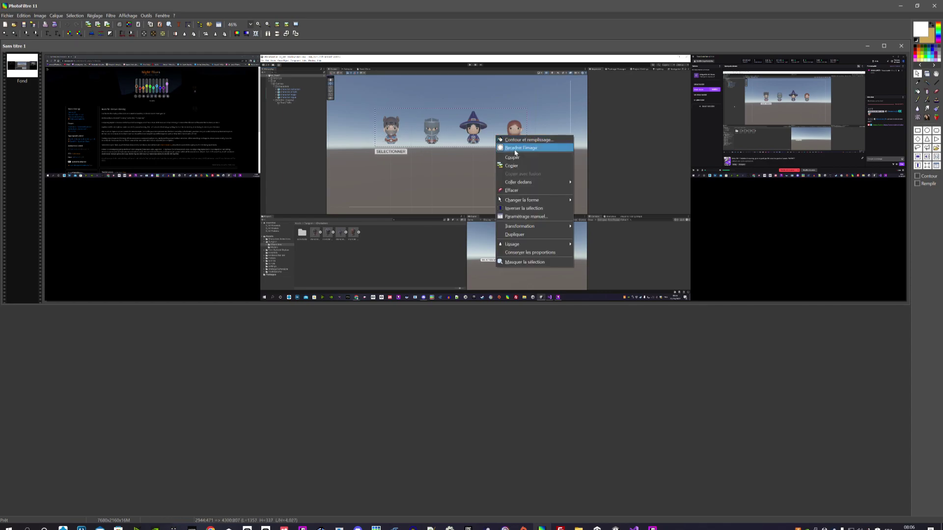
pyautogui.click(515, 149)
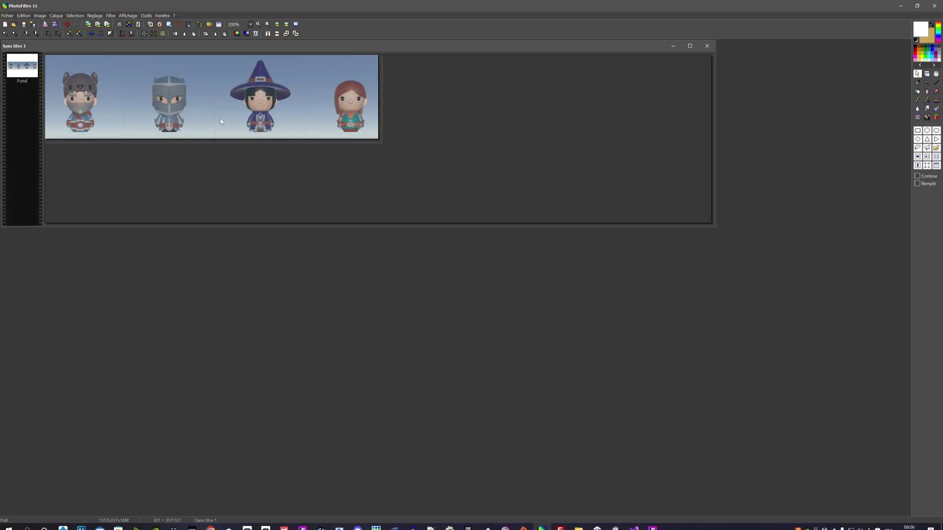
# Select and copy the barbarian portrait from the cropped image
pyautogui.moveTo(79, 95); pyautogui.dragTo(166, 220)
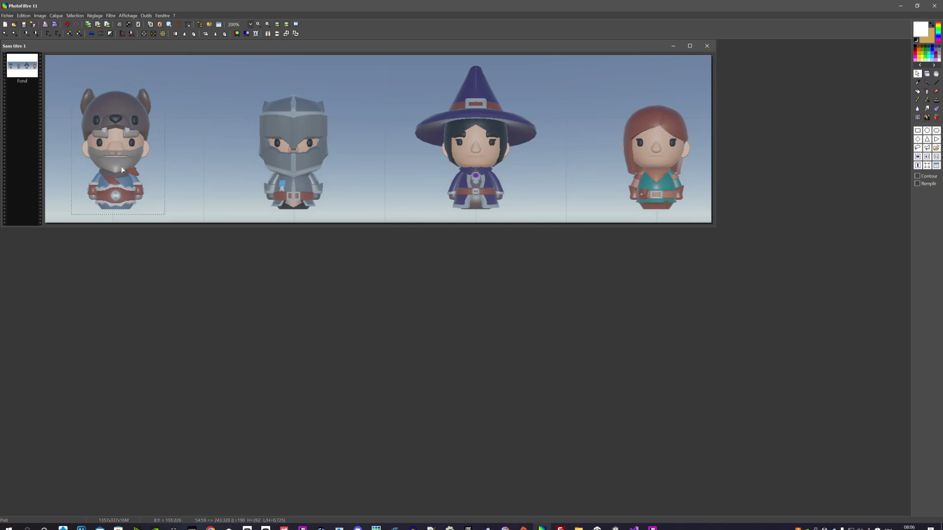
pyautogui.rightClick(122, 170)
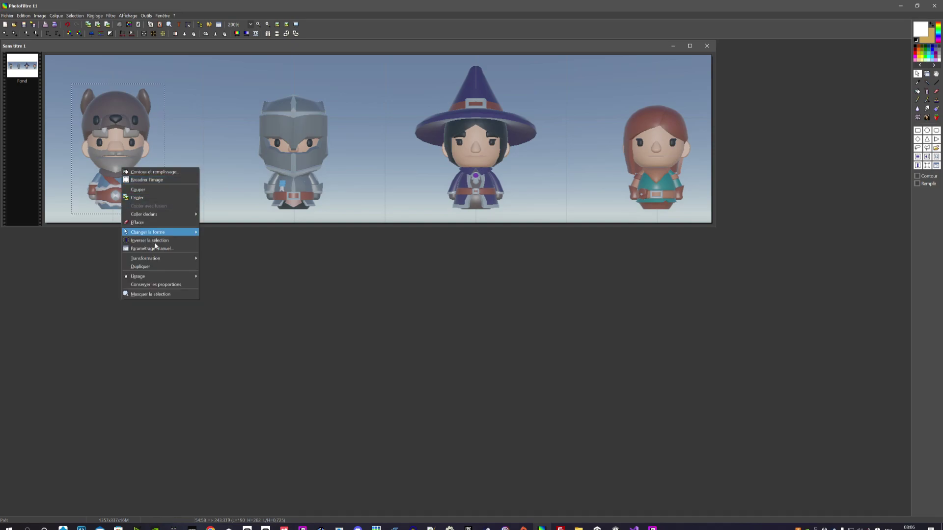
pyautogui.click(150, 198)
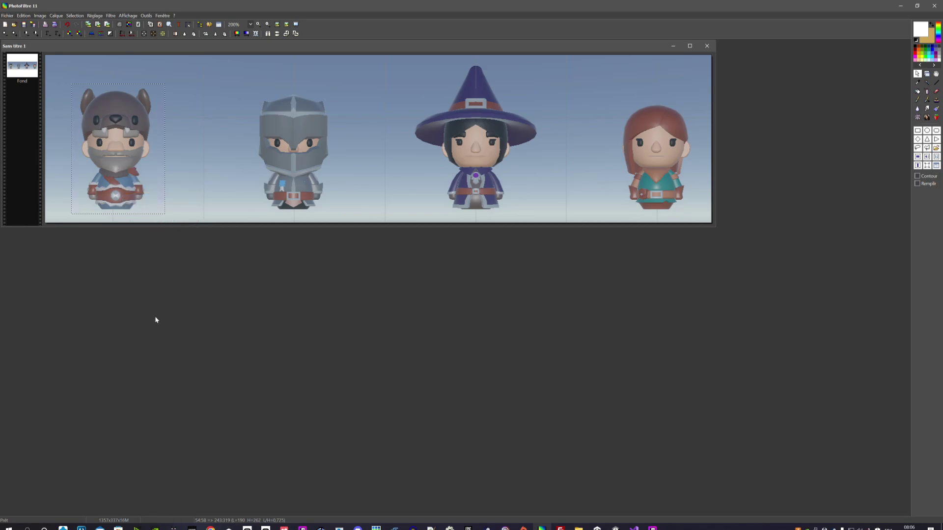
pyautogui.hotkey('ctrl', 'n')
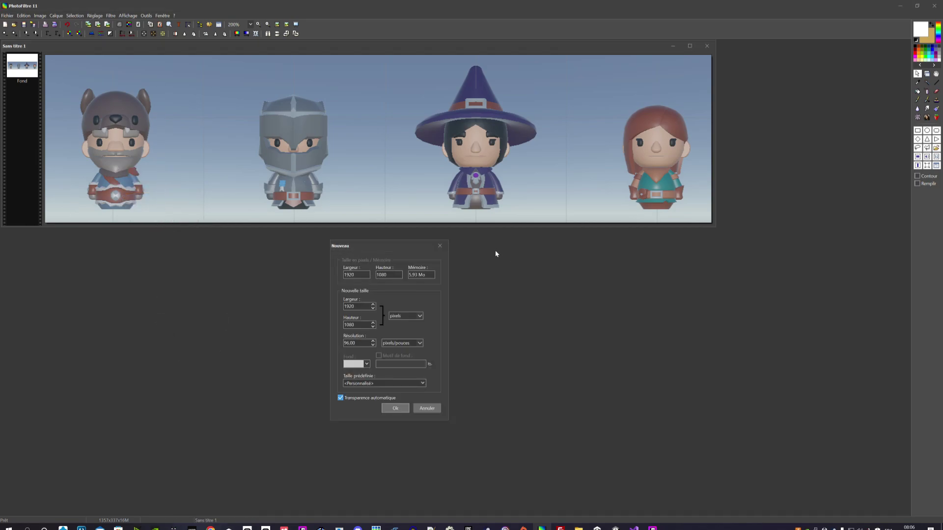
# Paste the barbarian as a new image, Sans titre 2, placed below the group picture
pyautogui.click(439, 245)
pyautogui.rightClick(252, 328)
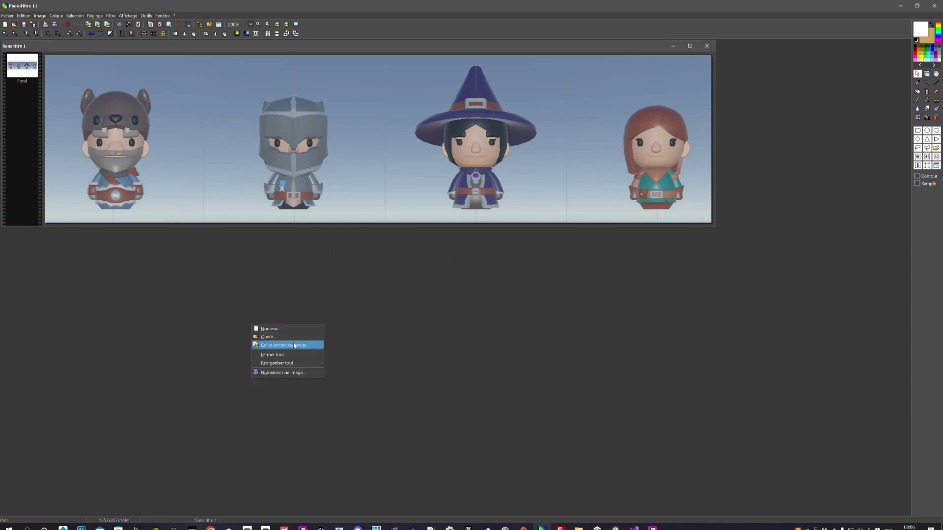
pyautogui.click(268, 345)
pyautogui.moveTo(44, 57); pyautogui.dragTo(103, 329)
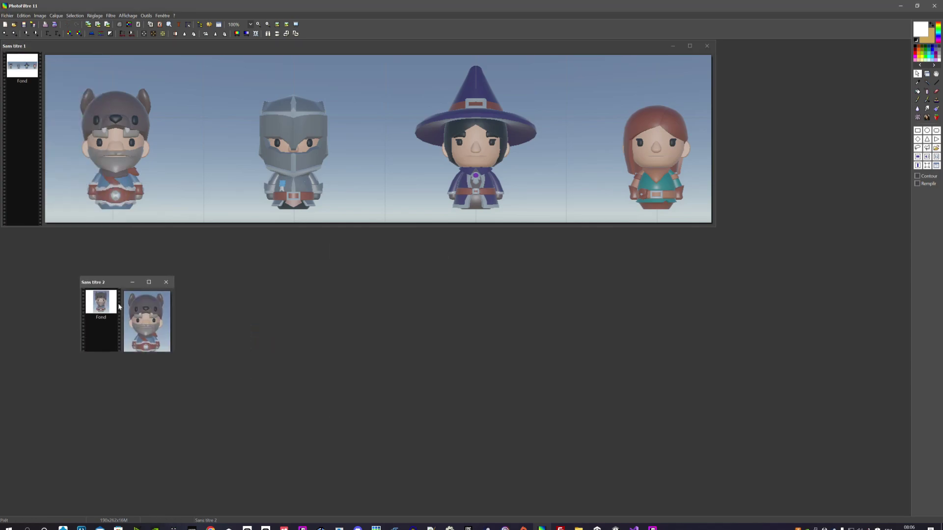
pyautogui.click(100, 46)
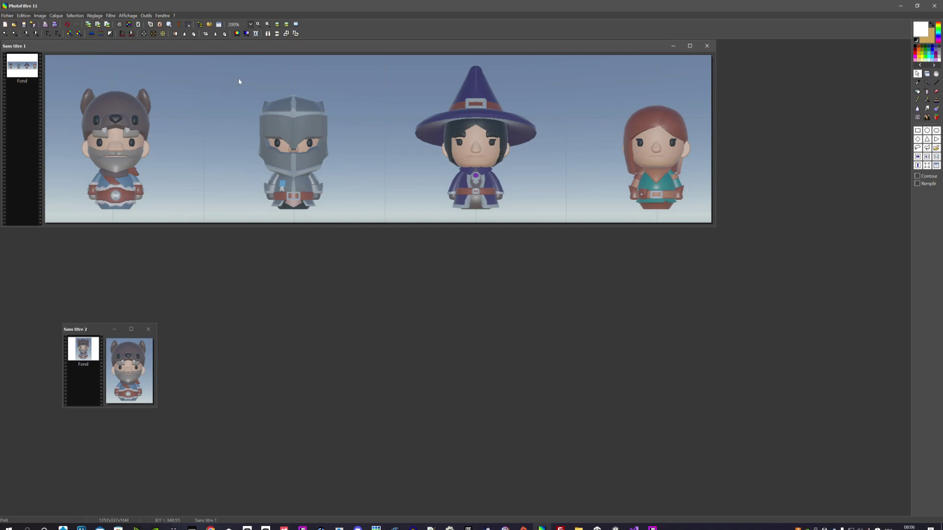
# Copy the knight from Sans titre 1 and paste it into Sans titre 2 as Calque 1
pyautogui.moveTo(253, 86)
pyautogui.mouseDown()
pyautogui.moveTo(343, 211)
pyautogui.moveTo(311, 197)
pyautogui.mouseUp()
pyautogui.rightClick(303, 181)
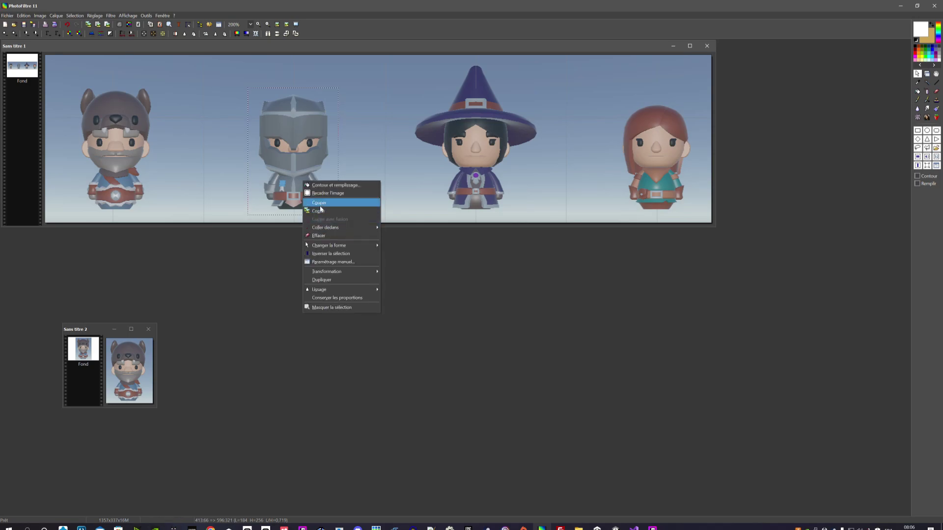
pyautogui.click(319, 210)
pyautogui.rightClick(99, 328)
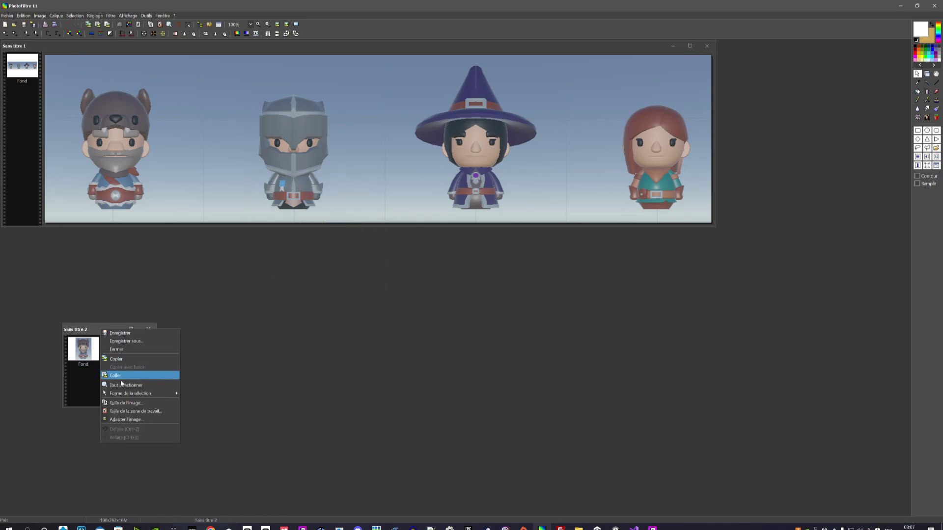
pyautogui.click(121, 377)
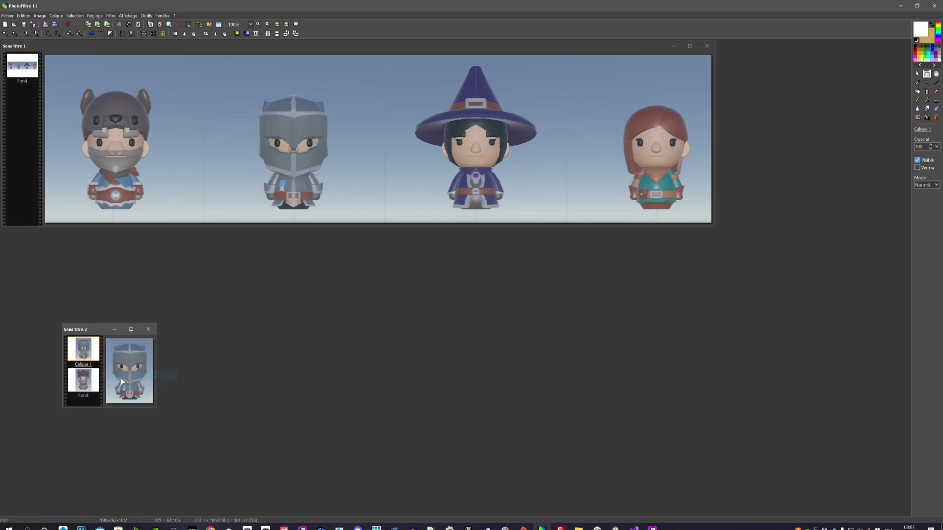
# Shift and resize the selection box in the group picture to frame the mage
pyautogui.click(84, 380)
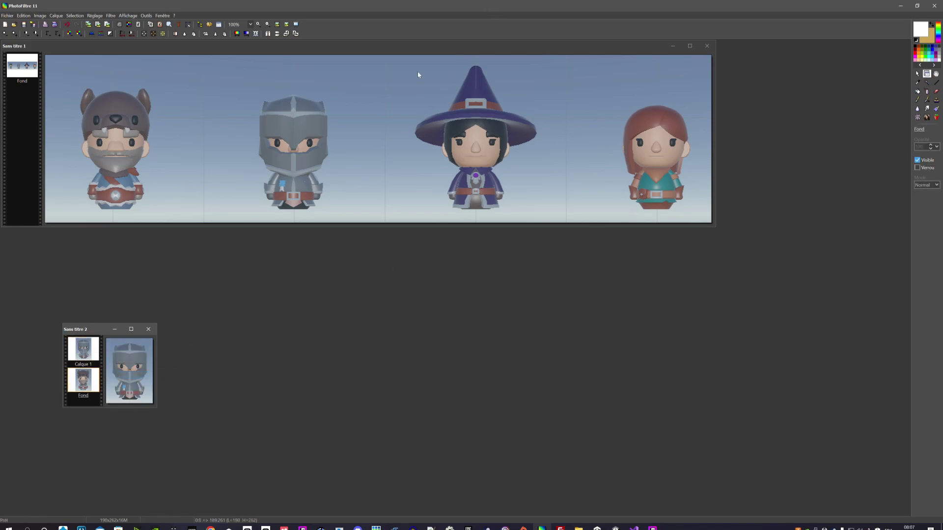
pyautogui.click(409, 46)
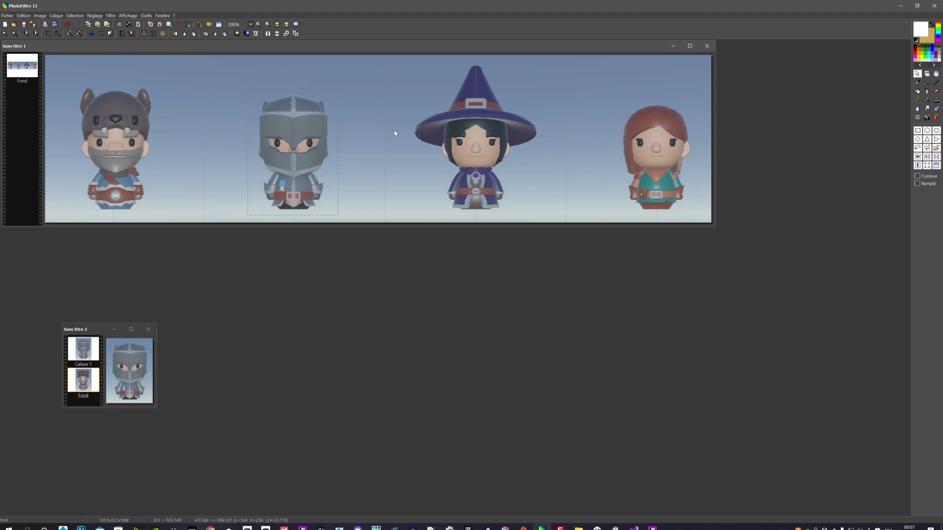
pyautogui.press('Right')
pyautogui.press('Right')
pyautogui.press('Right')
pyautogui.press('Right')
pyautogui.press('Right')
pyautogui.press('Right')
pyautogui.press('Right')
pyautogui.press('Right')
pyautogui.press('Right')
pyautogui.scroll(3, 468, 141)
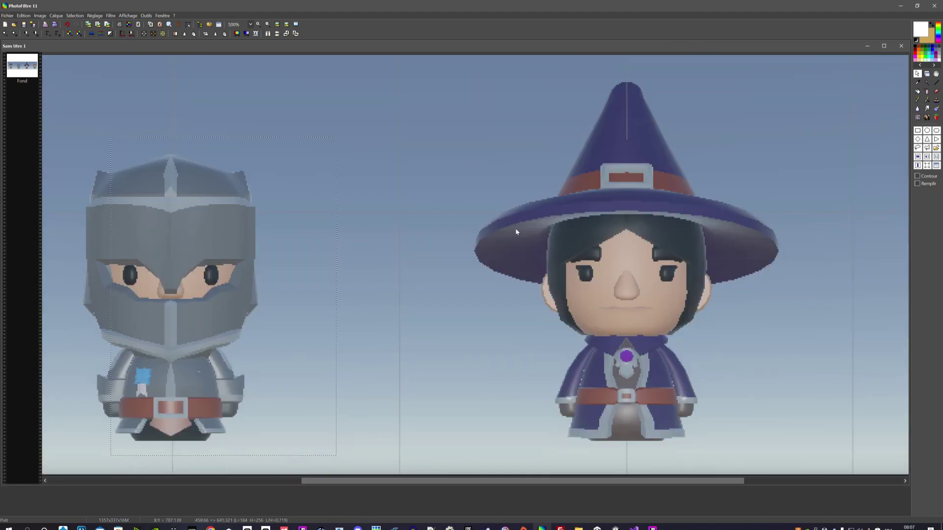
pyautogui.press('Right')
pyautogui.press('Right')
pyautogui.press('Right')
pyautogui.press('Right')
pyautogui.press('Right')
pyautogui.press('Right')
pyautogui.press('Right')
pyautogui.press('Right')
pyautogui.press('Right')
pyautogui.press('Right')
pyautogui.press('Right')
pyautogui.press('Right')
pyautogui.press('Right')
pyautogui.press('Right')
pyautogui.press('Right')
pyautogui.press('Right')
pyautogui.press('Right')
pyautogui.press('Right')
pyautogui.press('Right')
pyautogui.press('Right')
pyautogui.press('Right')
pyautogui.press('Right')
pyautogui.press('Right')
pyautogui.press('Right')
pyautogui.press('Right')
pyautogui.press('Right')
pyautogui.press('Right')
pyautogui.press('Right')
pyautogui.press('Right')
pyautogui.press('Right')
pyautogui.press('Right')
pyautogui.press('Right')
pyautogui.press('Right')
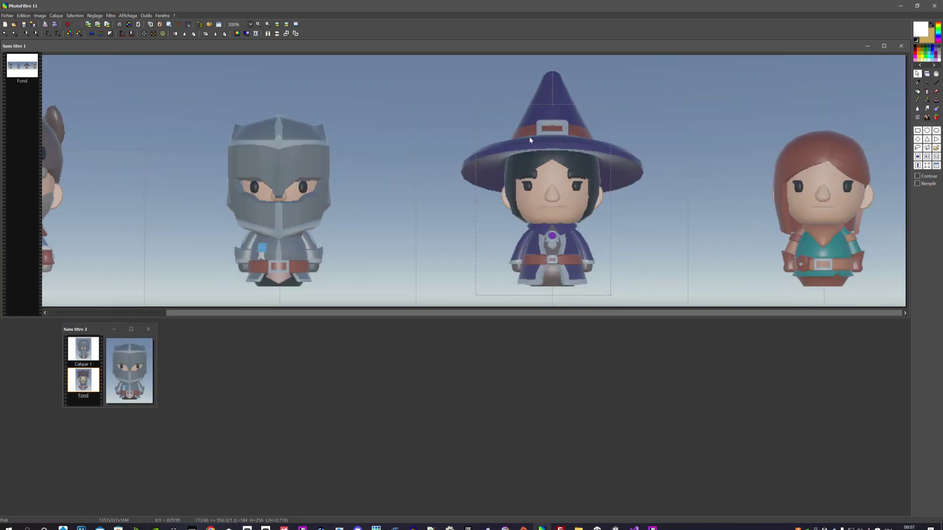
pyautogui.scroll(-1, 529, 141)
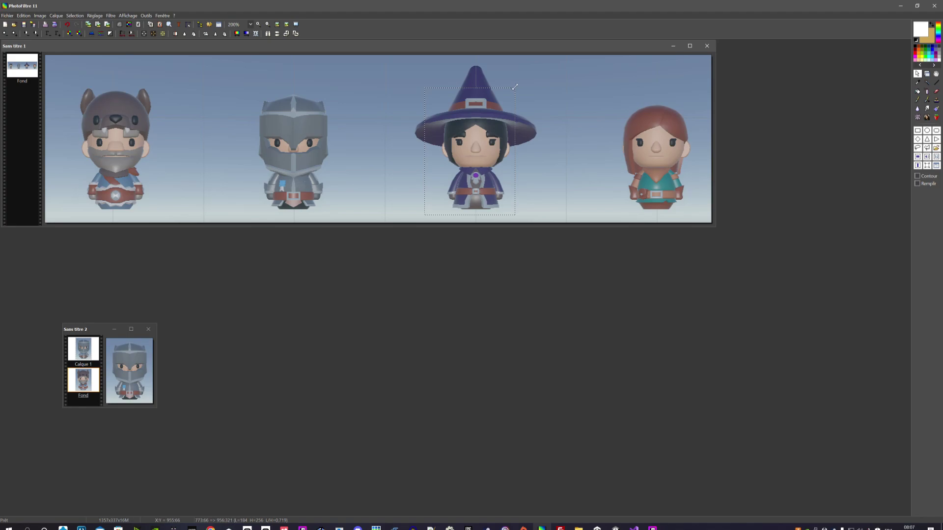
pyautogui.moveTo(536, 74); pyautogui.dragTo(539, 73)
pyautogui.moveTo(424, 101); pyautogui.dragTo(410, 101)
# Copy the mage and paste it as a new image, Sans titre 3, placed lower down
pyautogui.rightClick(461, 121)
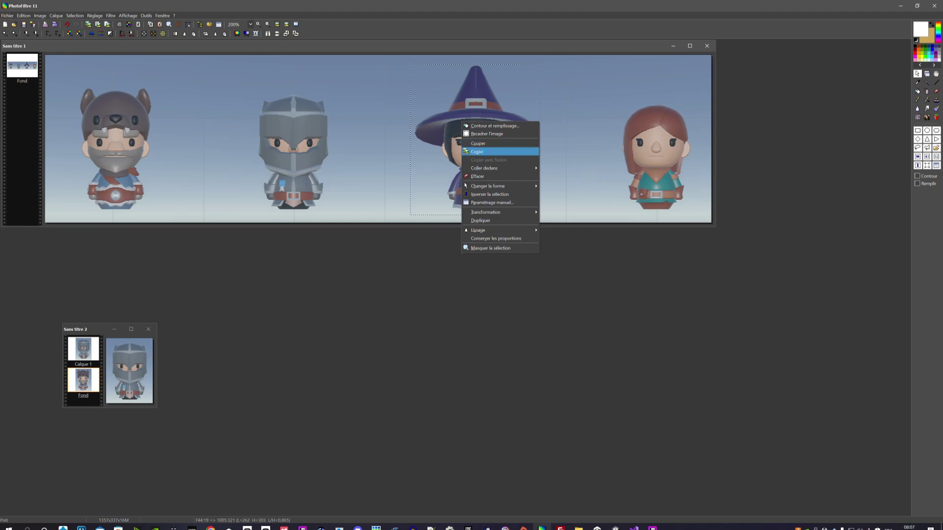
pyautogui.click(479, 152)
pyautogui.rightClick(429, 318)
pyautogui.click(462, 328)
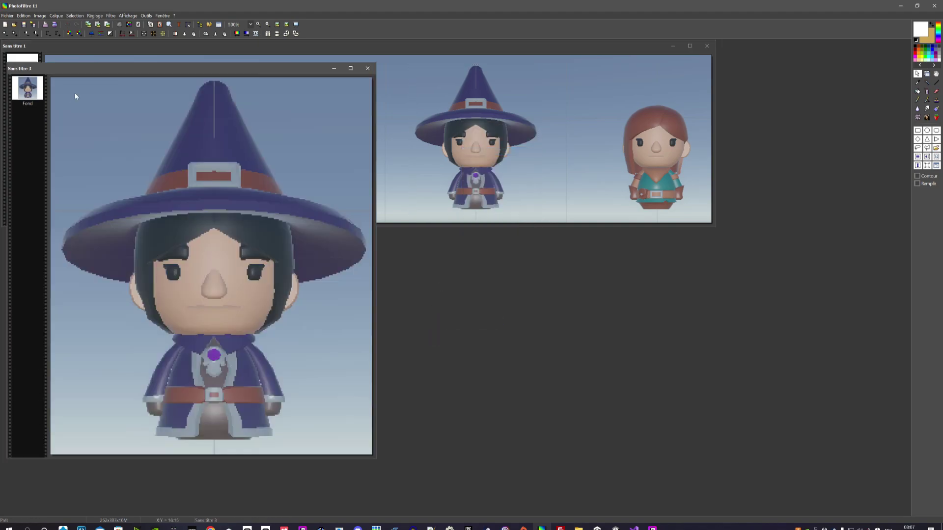
pyautogui.scroll(-4, 76, 96)
pyautogui.moveTo(79, 68)
pyautogui.mouseDown()
pyautogui.moveTo(290, 234)
pyautogui.moveTo(290, 268)
pyautogui.mouseUp()
# Paste the knight layer as its own image, Sans titre 4, and delete Calque 1
pyautogui.click(94, 338)
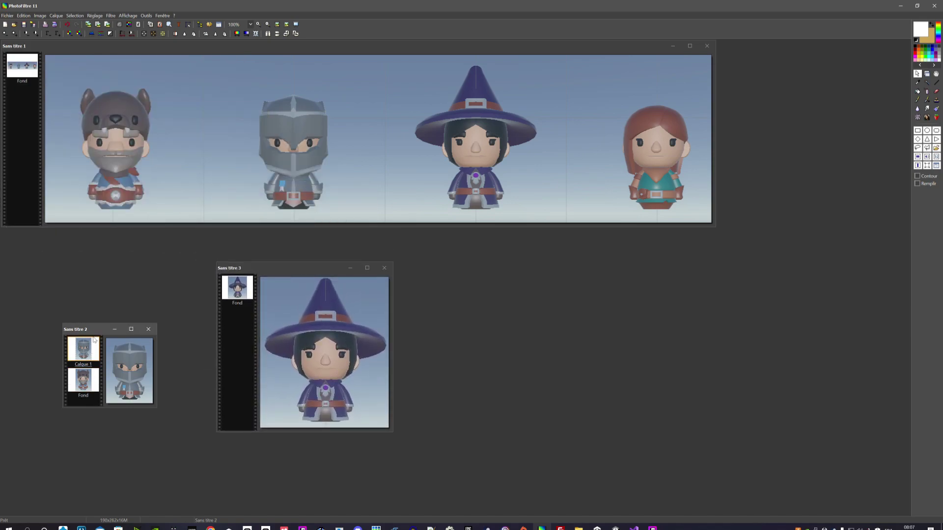
pyautogui.rightClick(94, 337)
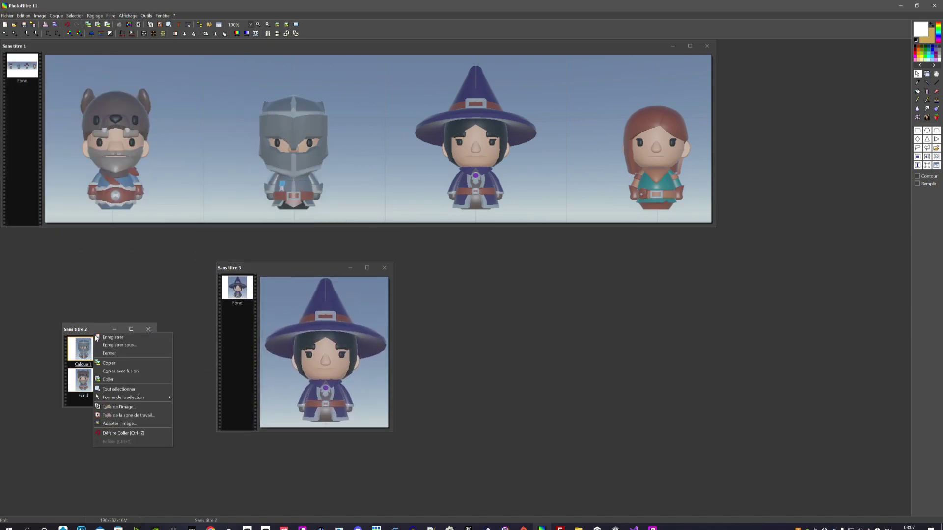
pyautogui.click(133, 363)
pyautogui.rightClick(644, 276)
pyautogui.click(658, 295)
pyautogui.scroll(1, 79, 90)
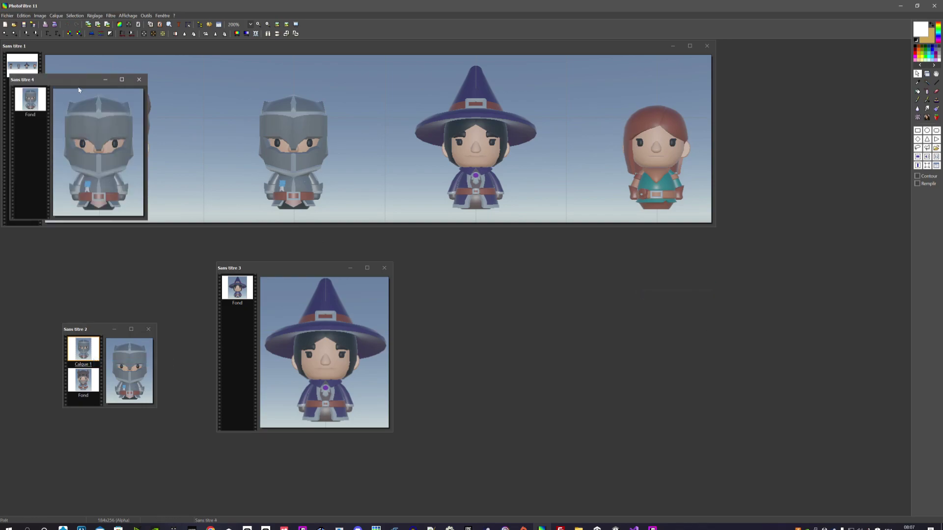
pyautogui.moveTo(59, 80); pyautogui.dragTo(466, 286)
pyautogui.rightClick(84, 350)
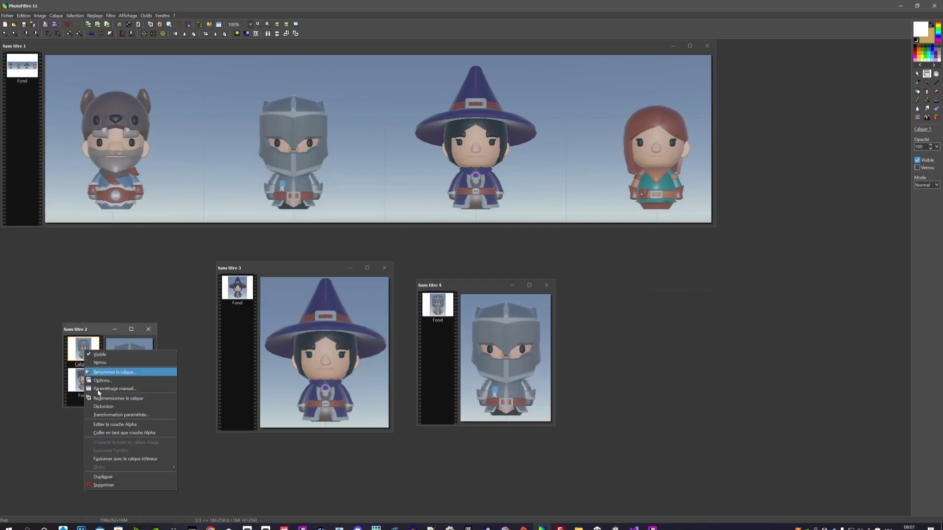
pyautogui.click(105, 485)
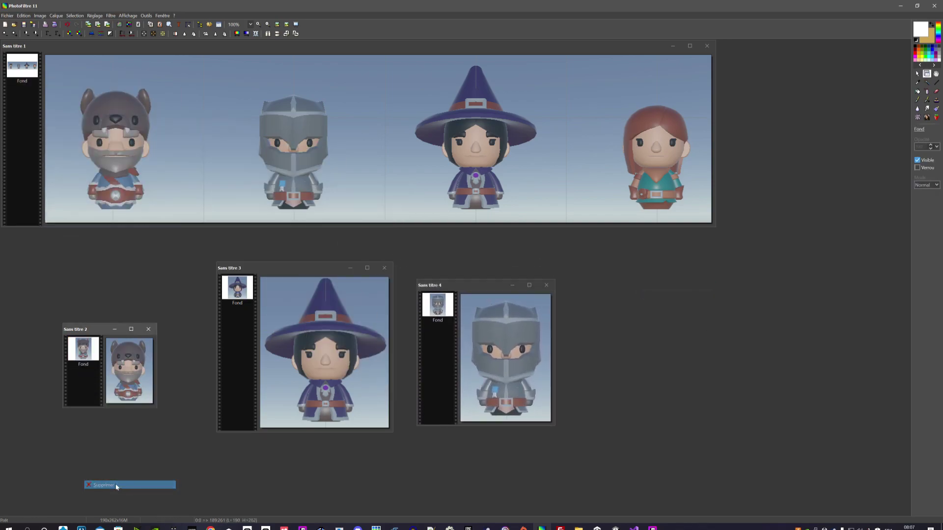
# Copy the rogue into a new image, Sans titre 5, and close the group picture unsaved
pyautogui.click(632, 53)
pyautogui.moveTo(574, 65); pyautogui.dragTo(702, 216)
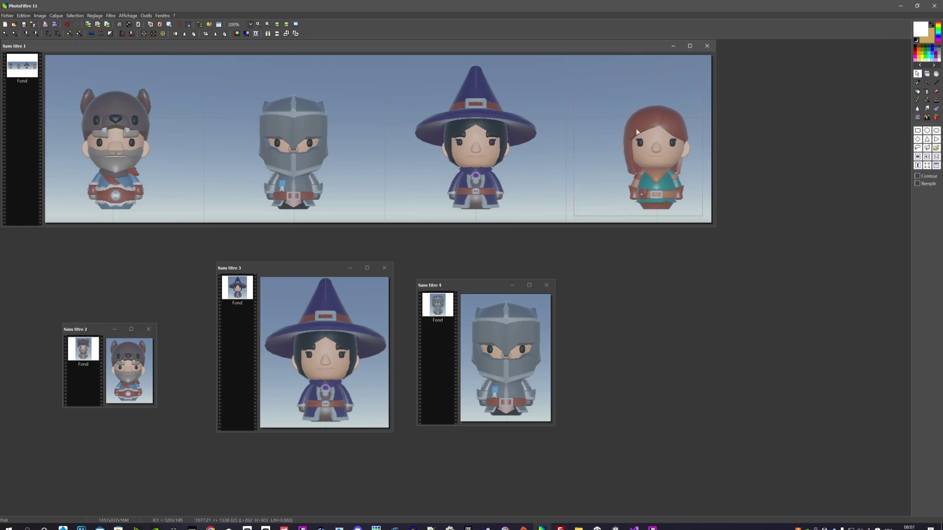
pyautogui.click(568, 93)
pyautogui.moveTo(609, 94)
pyautogui.mouseDown()
pyautogui.moveTo(680, 202)
pyautogui.moveTo(702, 215)
pyautogui.mouseUp()
pyautogui.rightClick(674, 159)
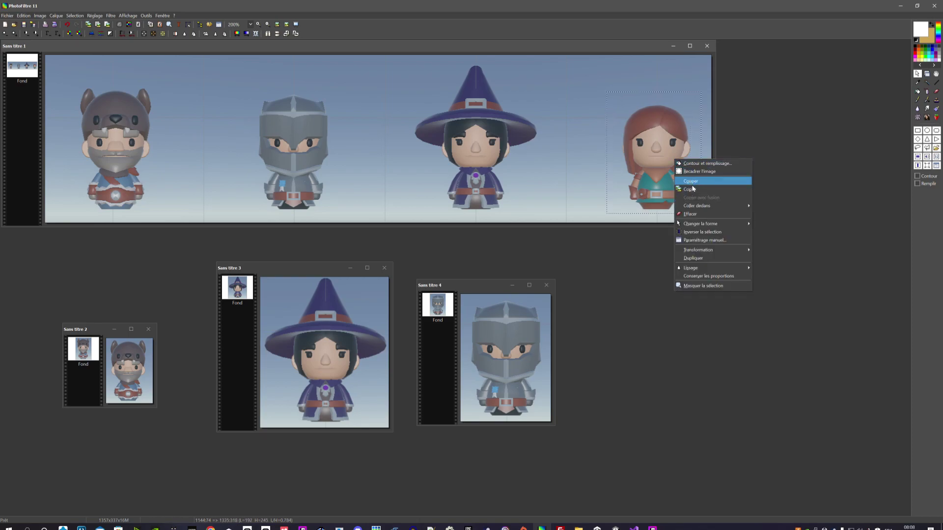
pyautogui.click(691, 189)
pyautogui.rightClick(648, 302)
pyautogui.click(678, 322)
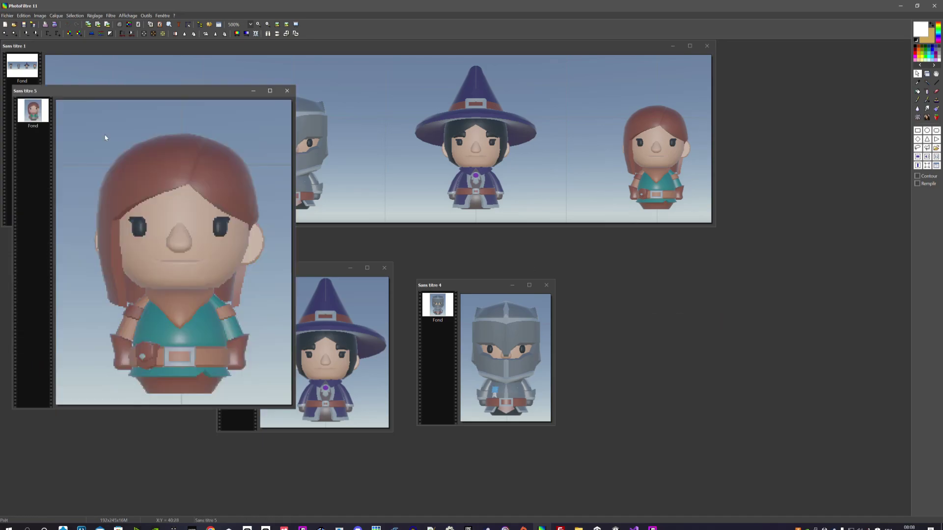
pyautogui.scroll(-2, 98, 119)
pyautogui.moveTo(87, 91)
pyautogui.mouseDown()
pyautogui.moveTo(605, 235)
pyautogui.moveTo(641, 266)
pyautogui.mouseUp()
pyautogui.click(708, 46)
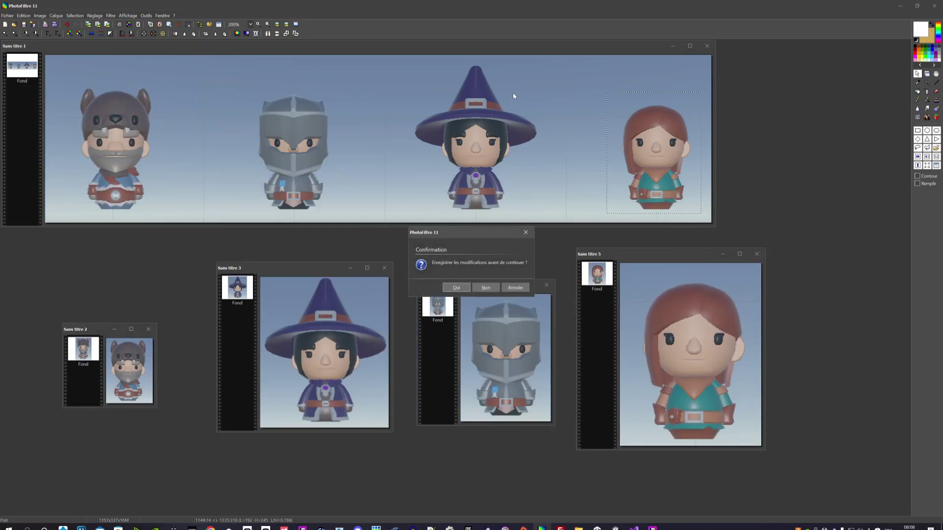
pyautogui.click(487, 287)
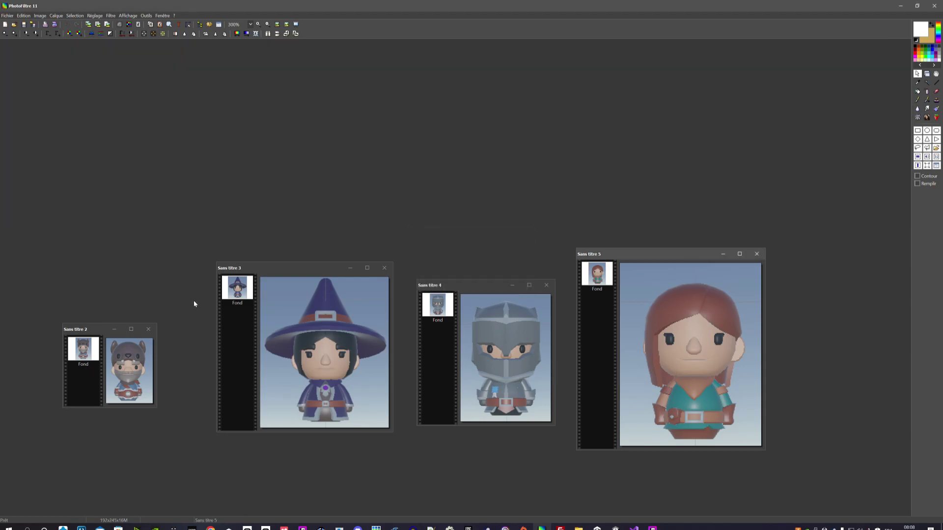
# Save the barbarian image as Barbare.png in I: > Projets 3D > Test Unity's Assets/Images folder
pyautogui.rightClick(91, 330)
pyautogui.click(120, 342)
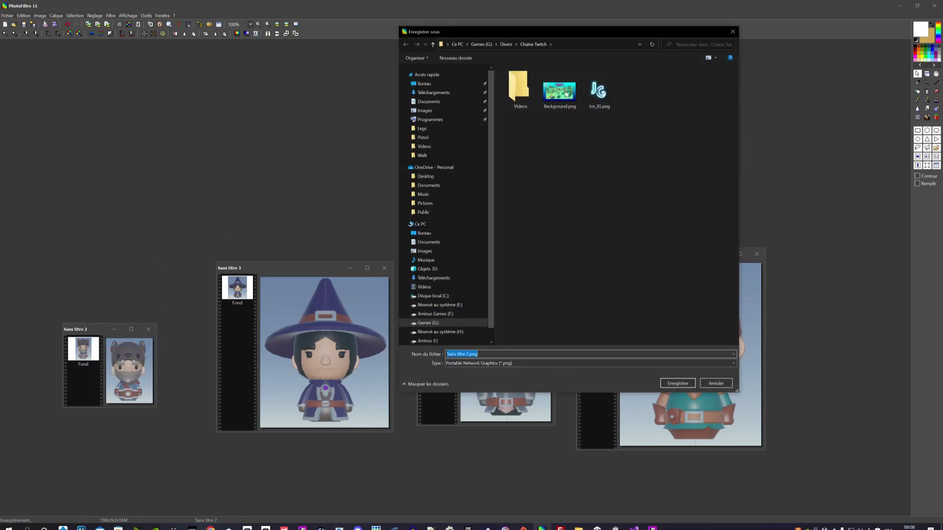
pyautogui.moveTo(561, 32); pyautogui.dragTo(380, 78)
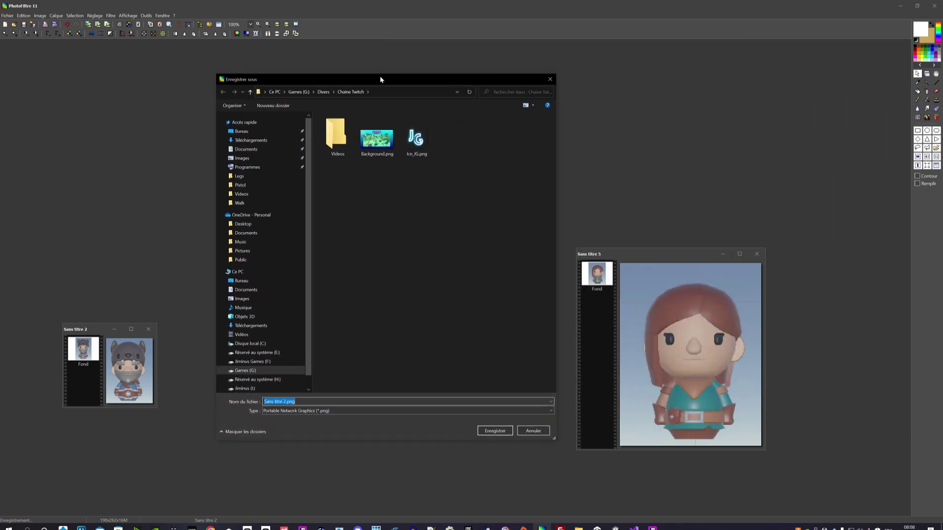
pyautogui.click(323, 93)
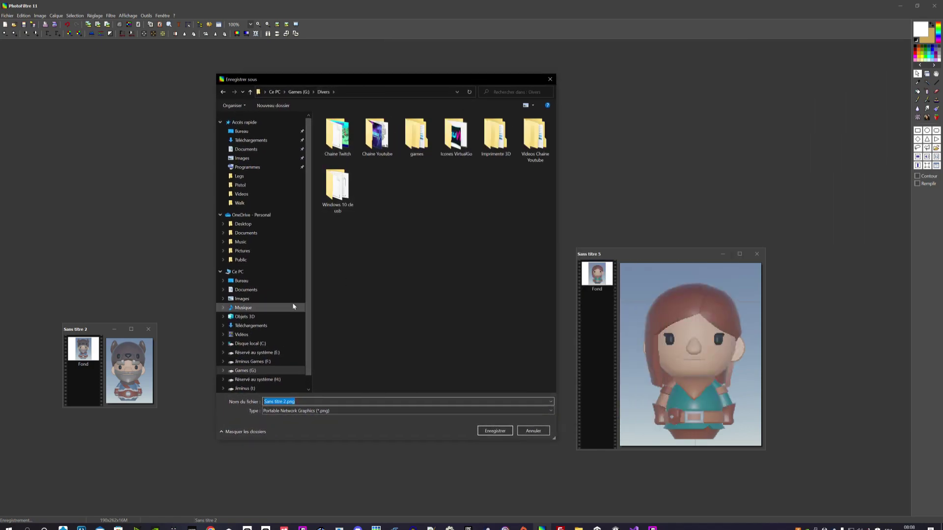
pyautogui.click(245, 389)
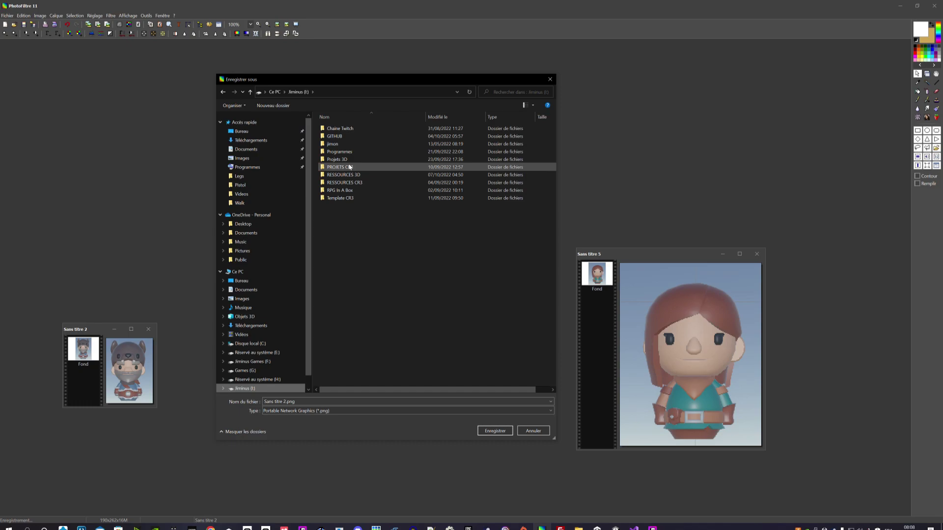
pyautogui.click(346, 163)
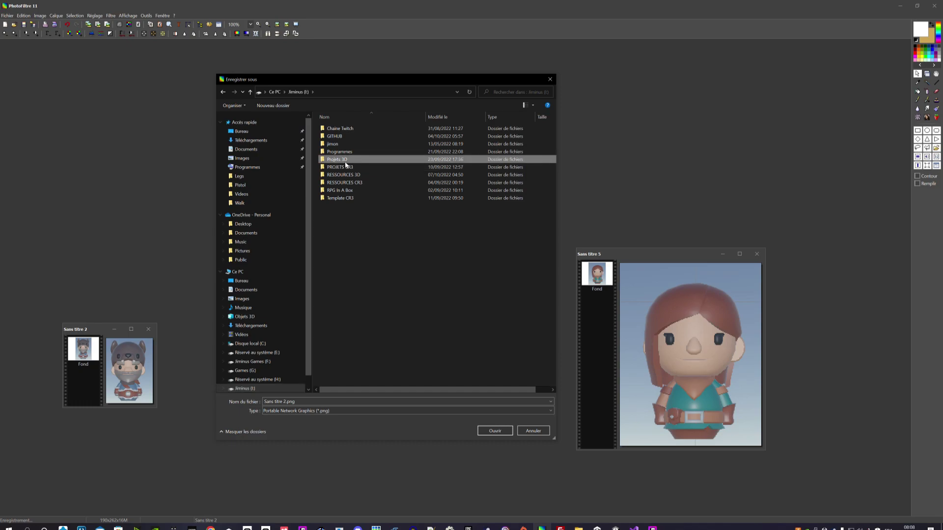
pyautogui.doubleClick(346, 164)
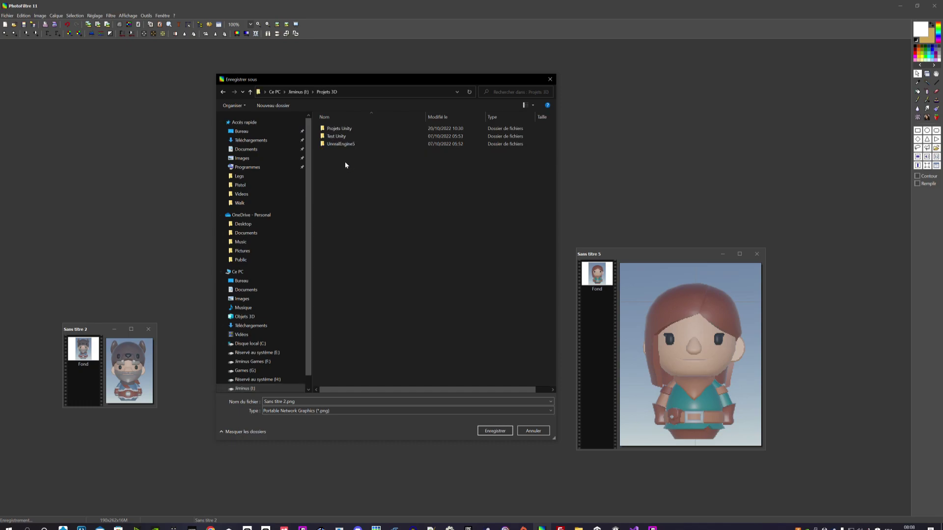
pyautogui.doubleClick(339, 136)
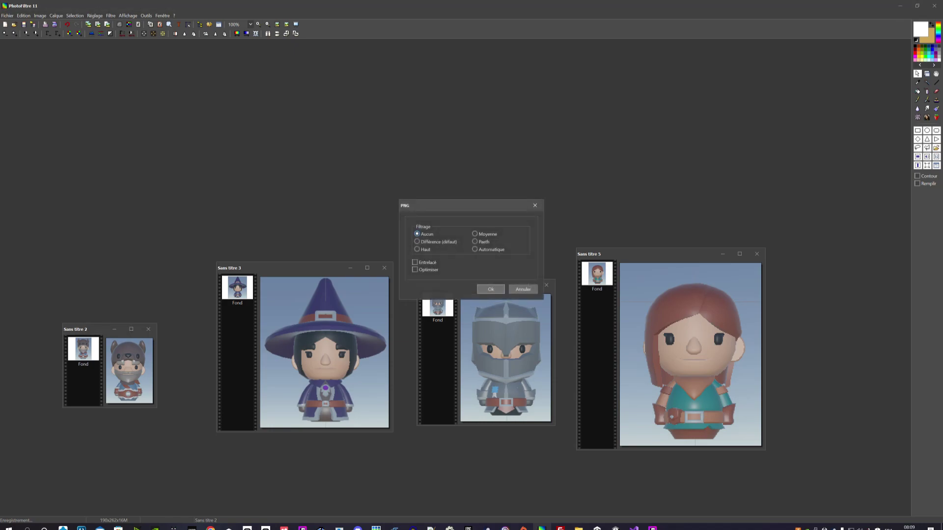
pyautogui.press('Return')
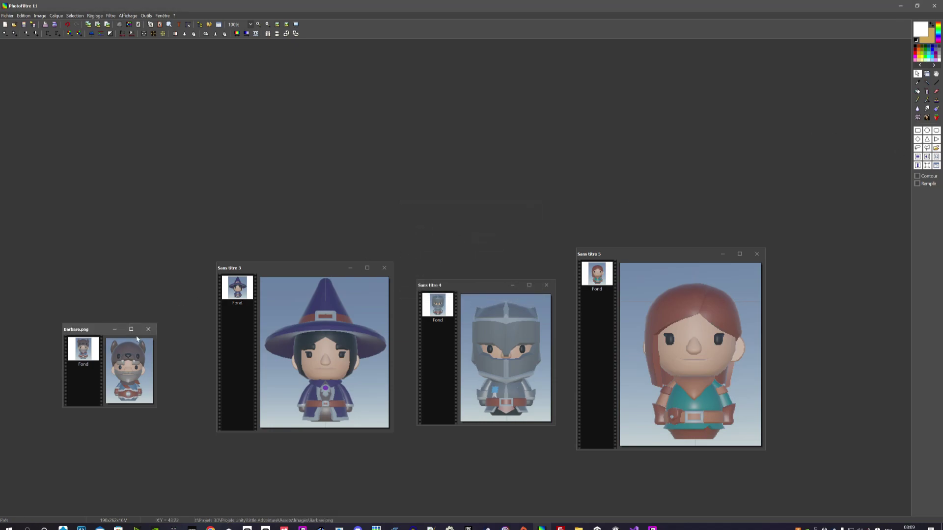
# Close Barbare.png, then save the mage as Mage.png and the knight as PNG, closing each
pyautogui.click(148, 329)
pyautogui.rightClick(288, 268)
pyautogui.click(310, 279)
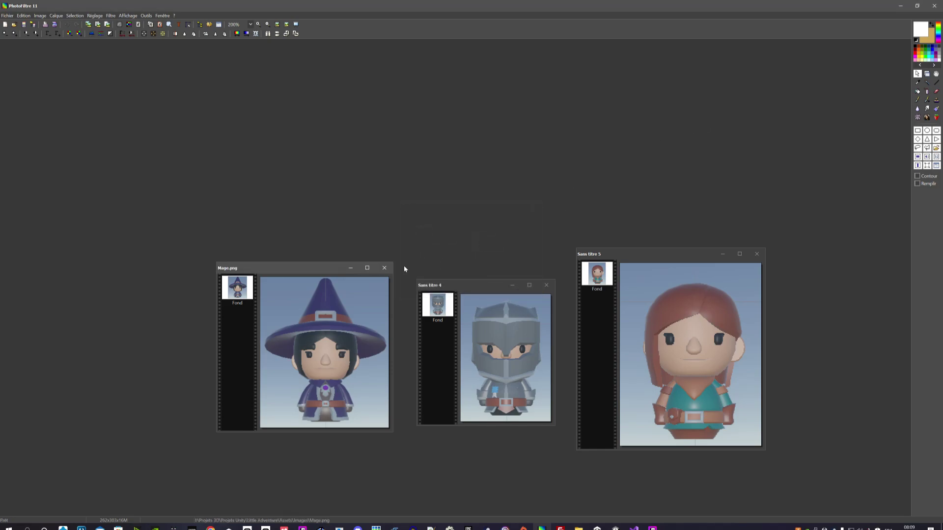
pyautogui.click(384, 267)
pyautogui.rightClick(474, 283)
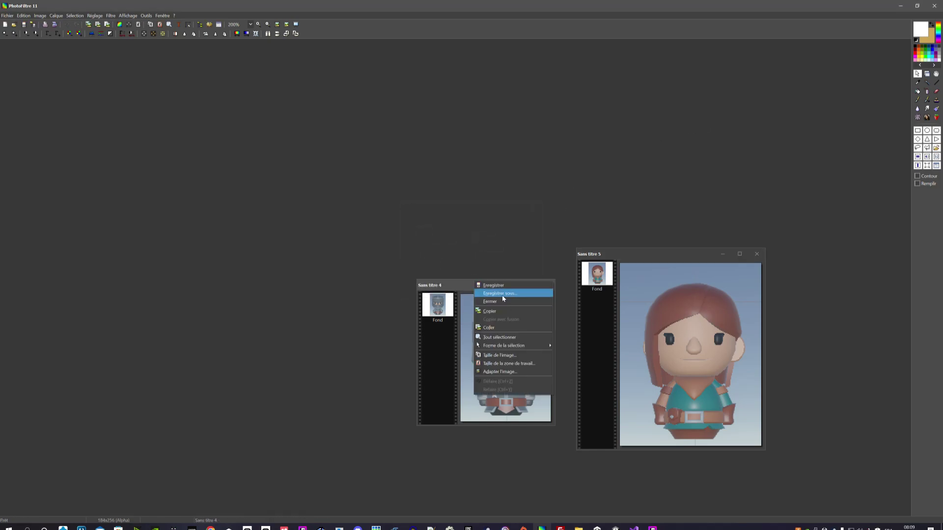
pyautogui.click(502, 295)
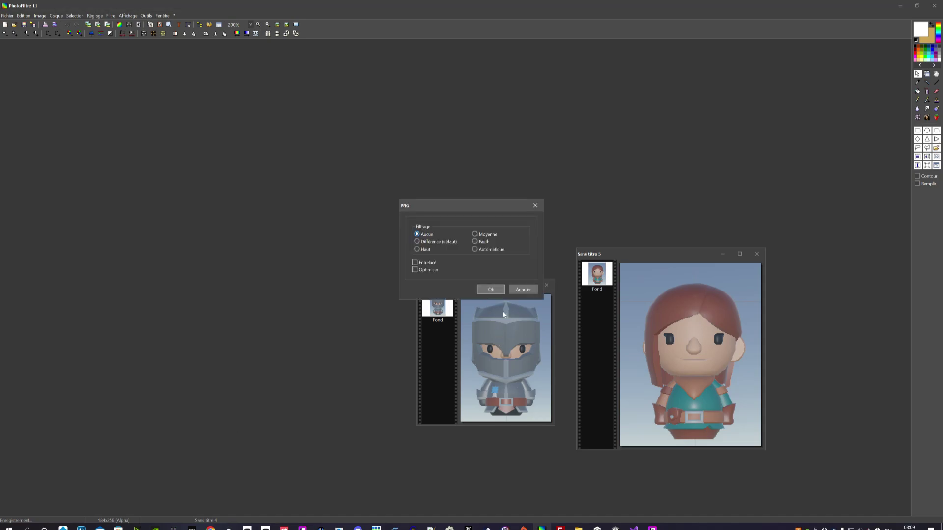
pyautogui.click(498, 293)
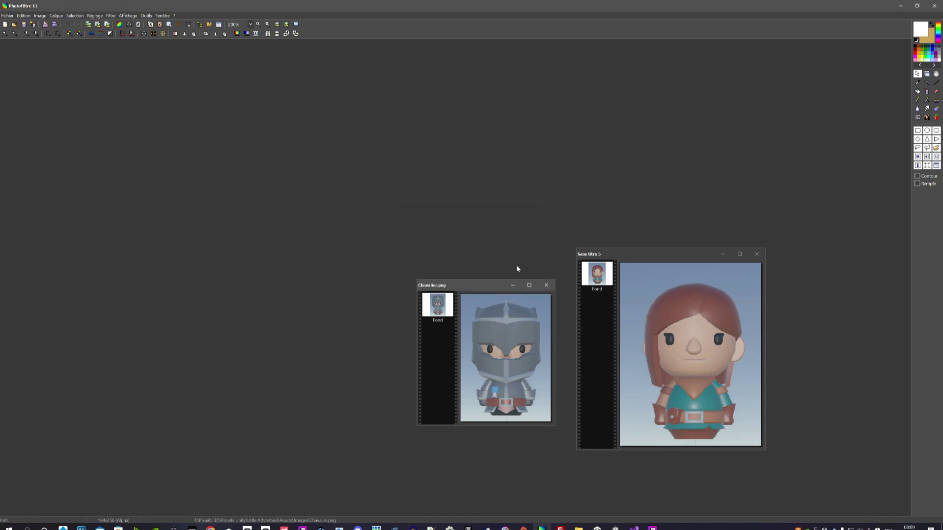
pyautogui.click(547, 285)
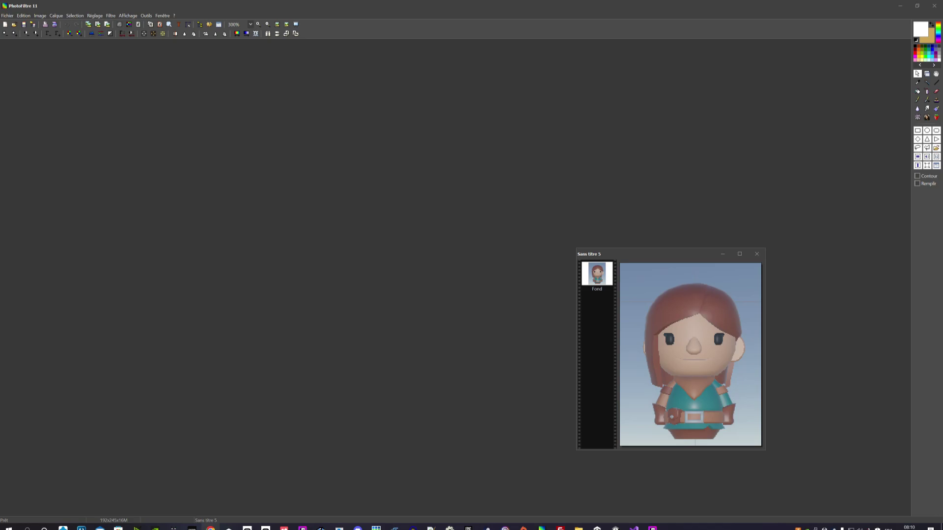
# Save the rogue portrait as a PNG in the Images folder and close it
pyautogui.moveTo(645, 261); pyautogui.dragTo(383, 189)
pyautogui.rightClick(382, 187)
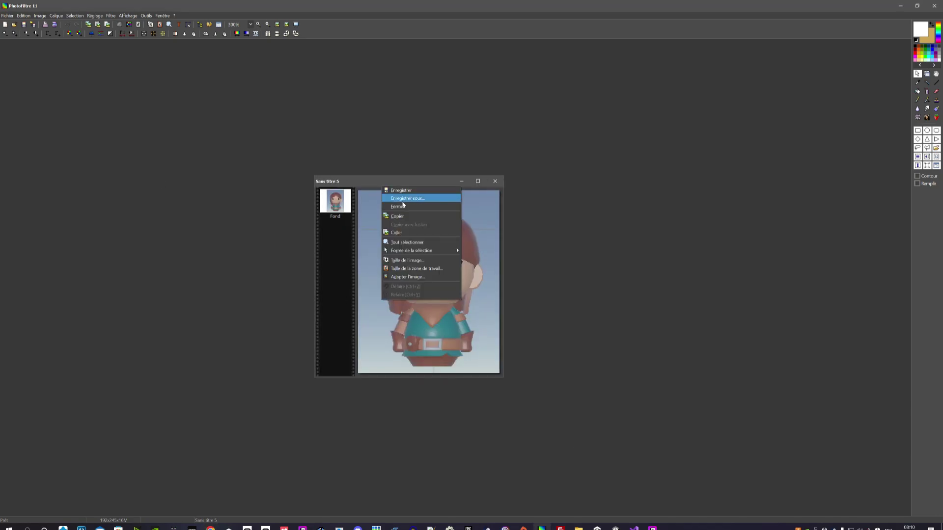
pyautogui.click(402, 200)
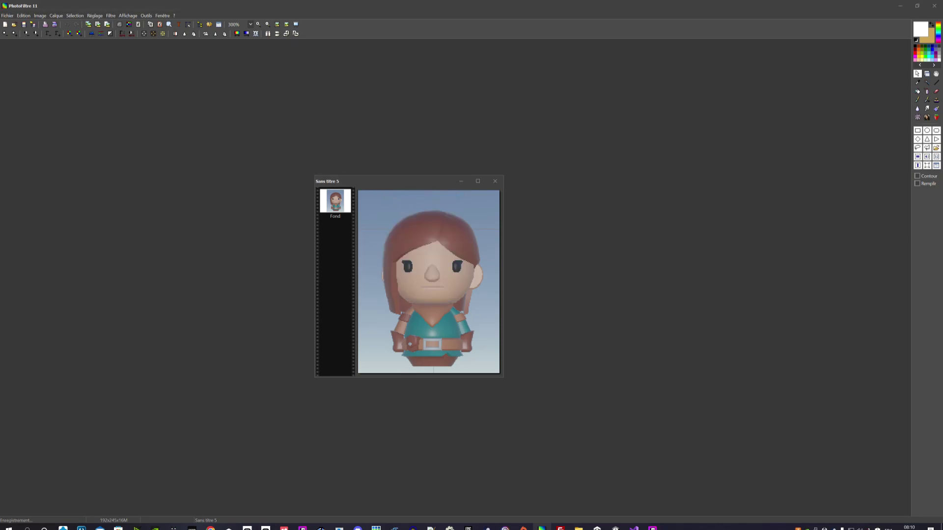
pyautogui.press('Return')
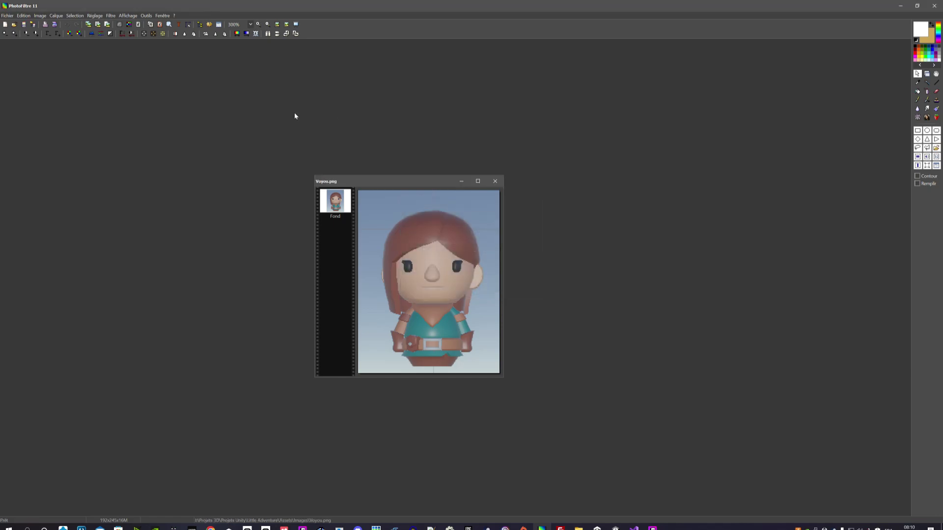
pyautogui.click(495, 182)
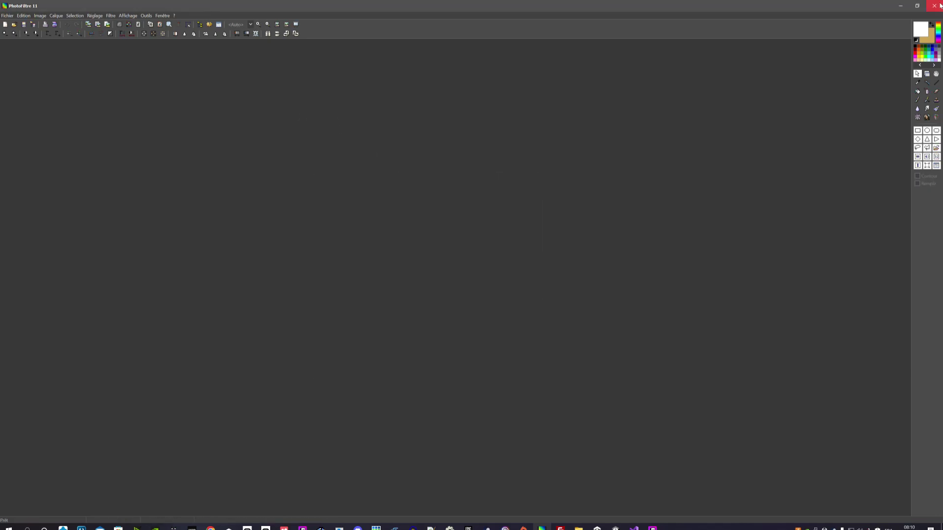
# Quit PhotoFiltre and show the Images asset folder with the four portraits in Unity
pyautogui.click(934, 5)
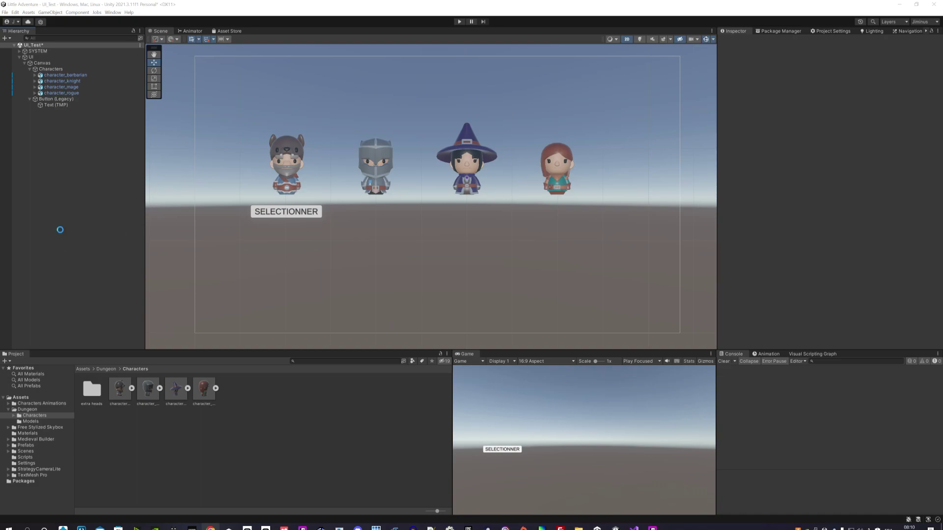
pyautogui.click(8, 410)
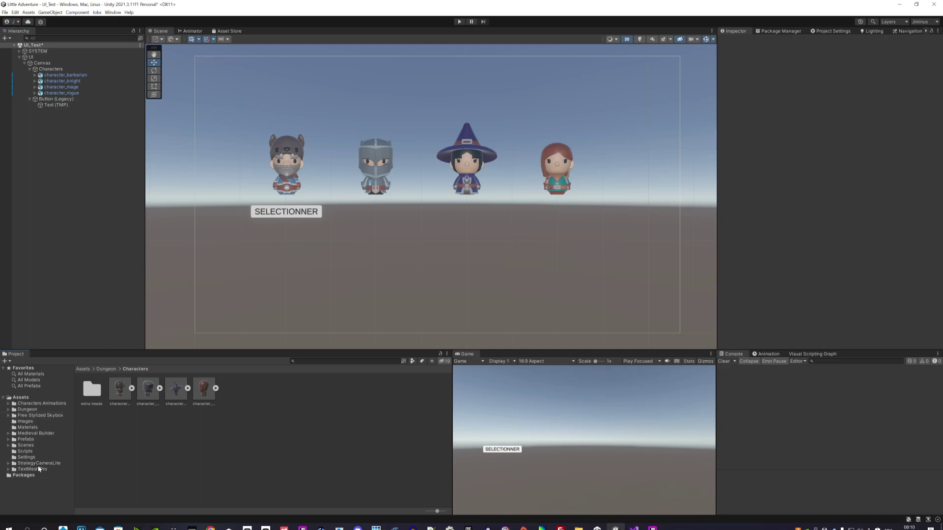
pyautogui.click(33, 427)
pyautogui.click(31, 421)
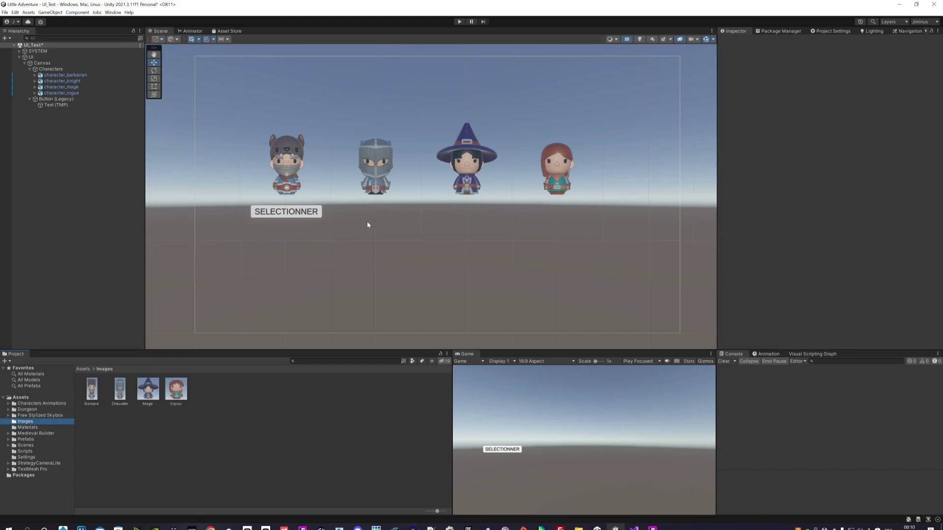
# Delete the character_barbarian, character_knight, character_mage and character_rogue models from Characters
pyautogui.click(289, 161)
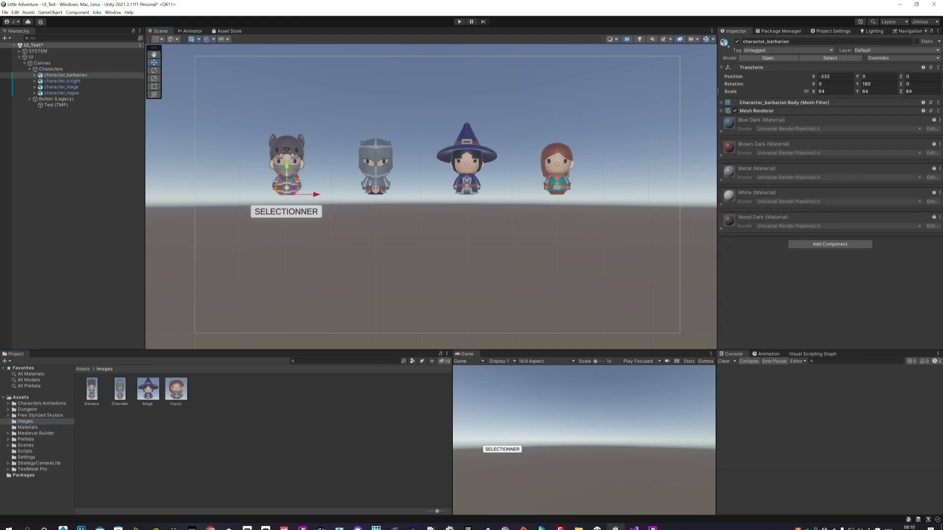
pyautogui.click(80, 82)
pyautogui.press('Up')
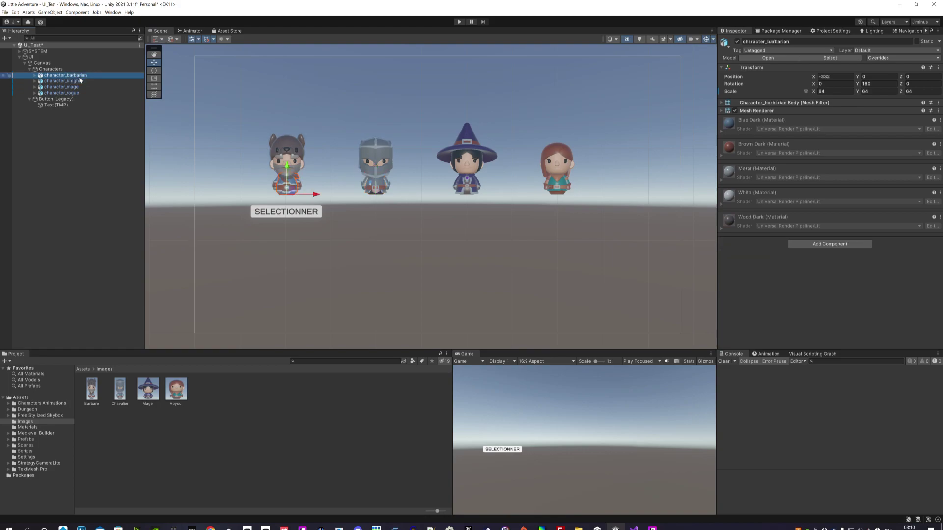
pyautogui.press('Delete')
pyautogui.click(68, 75)
pyautogui.press('Delete')
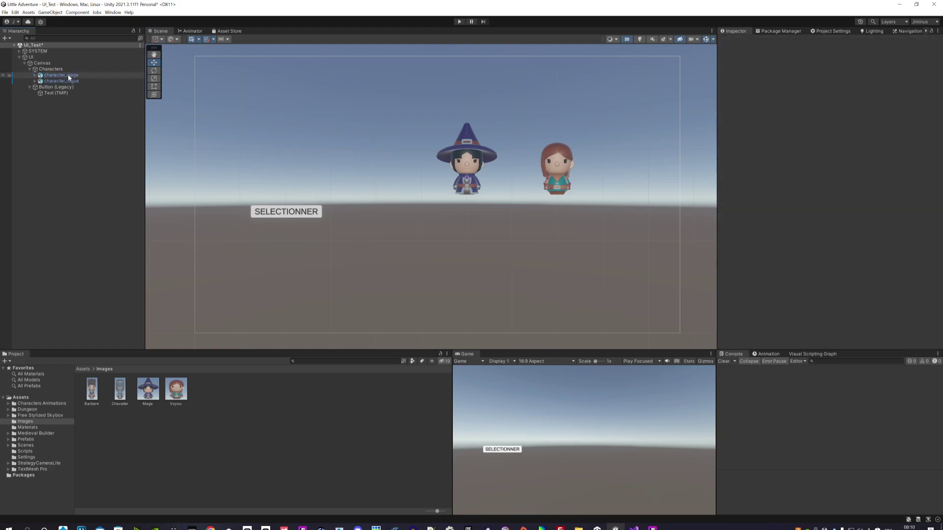
pyautogui.click(68, 75)
pyautogui.press('Delete')
pyautogui.click(67, 76)
pyautogui.press('Delete')
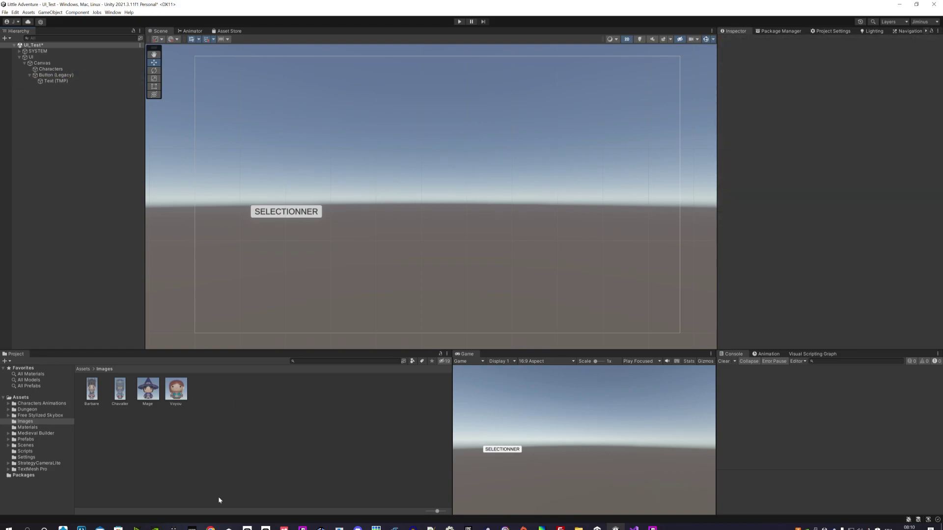
pyautogui.click(92, 389)
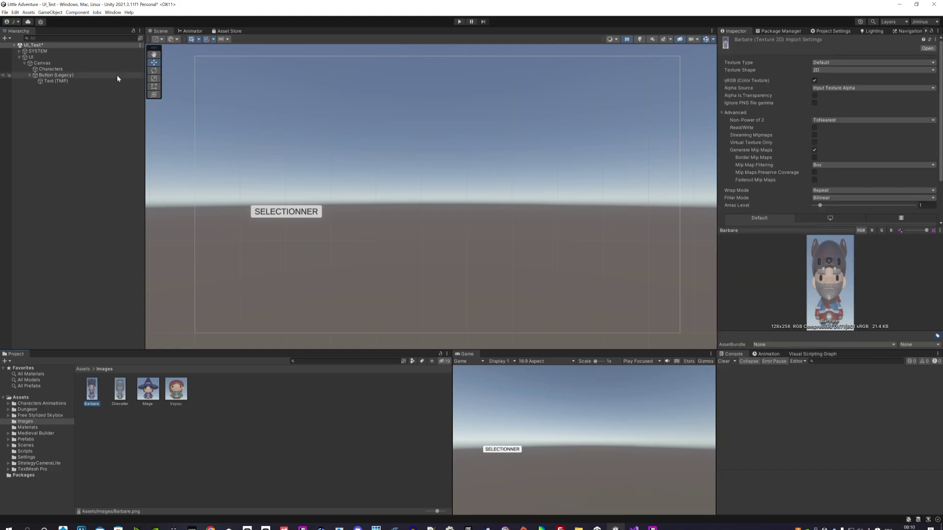
pyautogui.rightClick(48, 69)
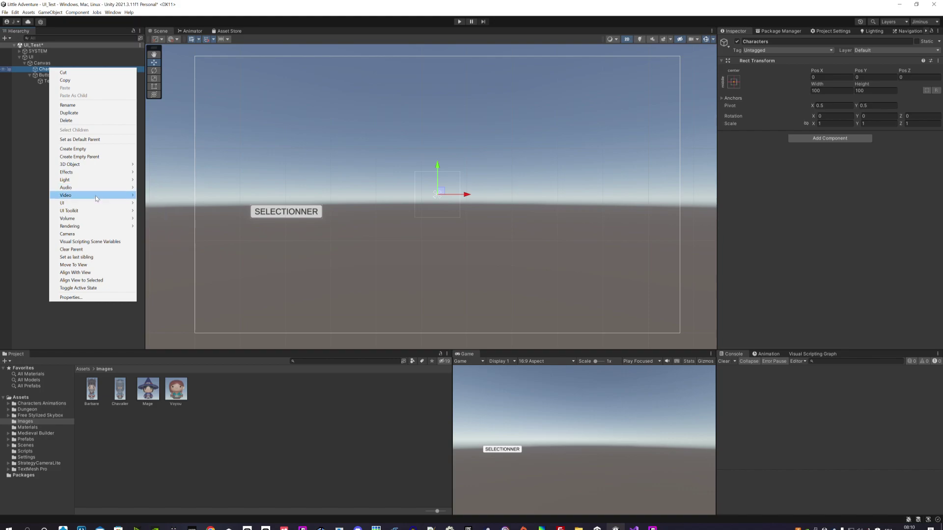
# Add a UI Image with its default name under Characters, then select the Barbare portrait asset
pyautogui.moveTo(96, 203)
pyautogui.click(142, 203)
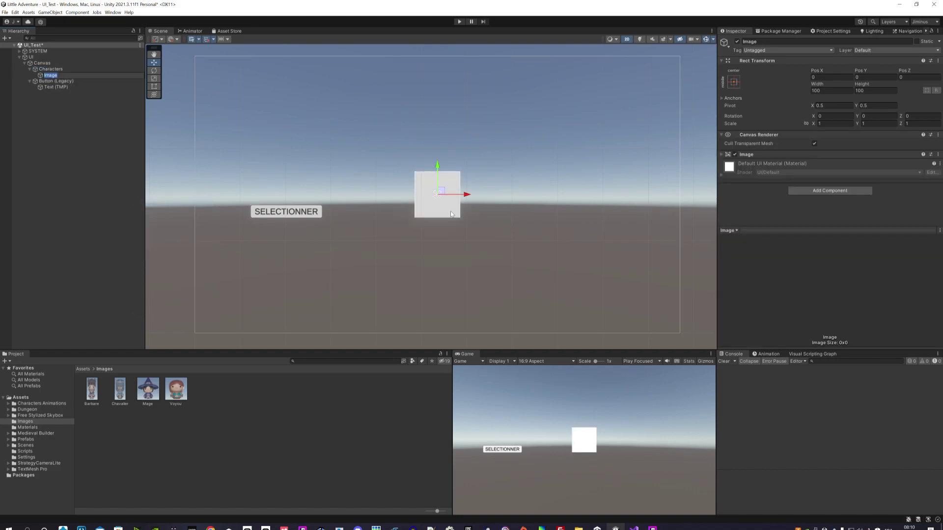
pyautogui.press('Return')
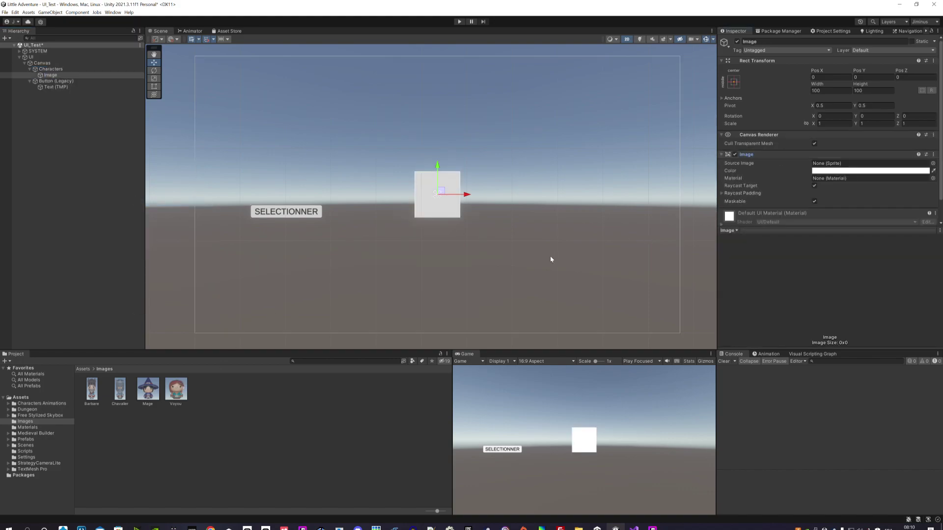
pyautogui.moveTo(92, 389)
pyautogui.mouseDown()
pyautogui.moveTo(866, 140)
pyautogui.moveTo(331, 333)
pyautogui.mouseUp()
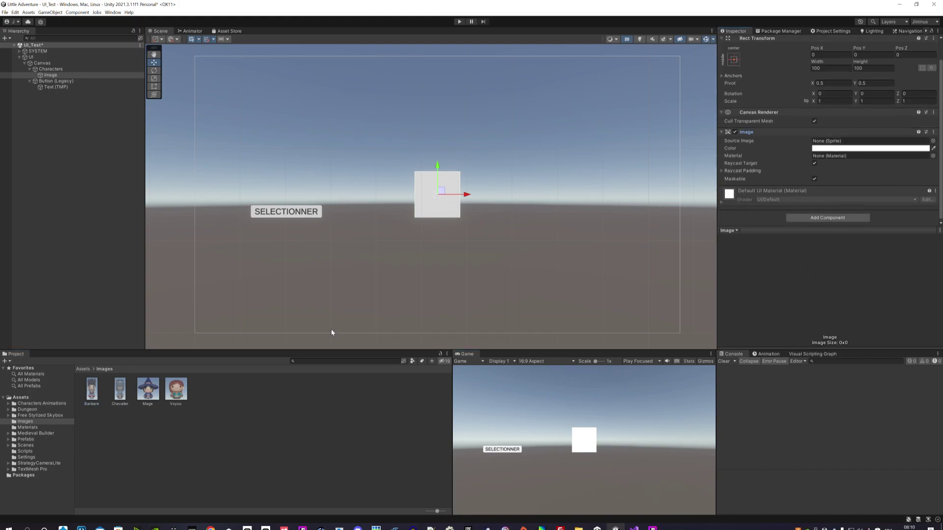
pyautogui.click(98, 396)
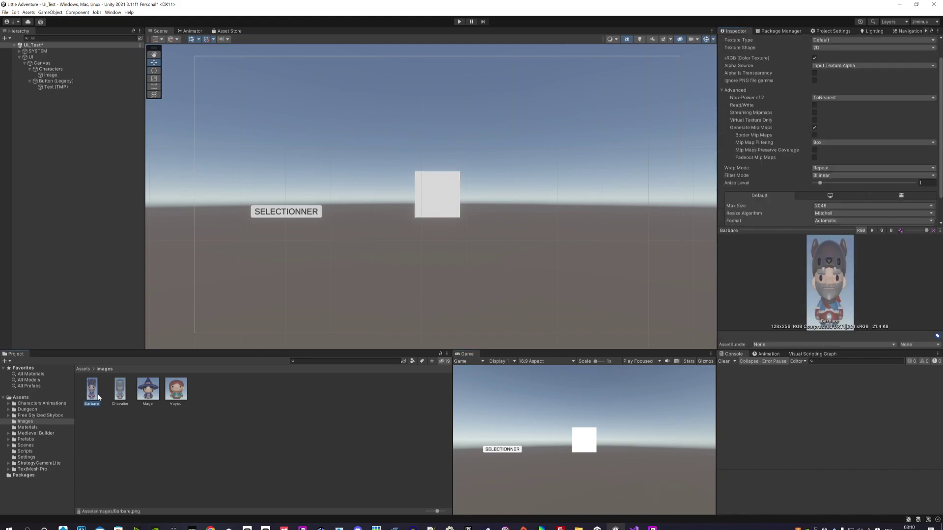
# Make the Barbare, Chavalier, Mage and Voyou textures Sprite (2D and UI), then apply
pyautogui.keyDown('ctrl'); pyautogui.click(123, 401); pyautogui.keyUp('ctrl')
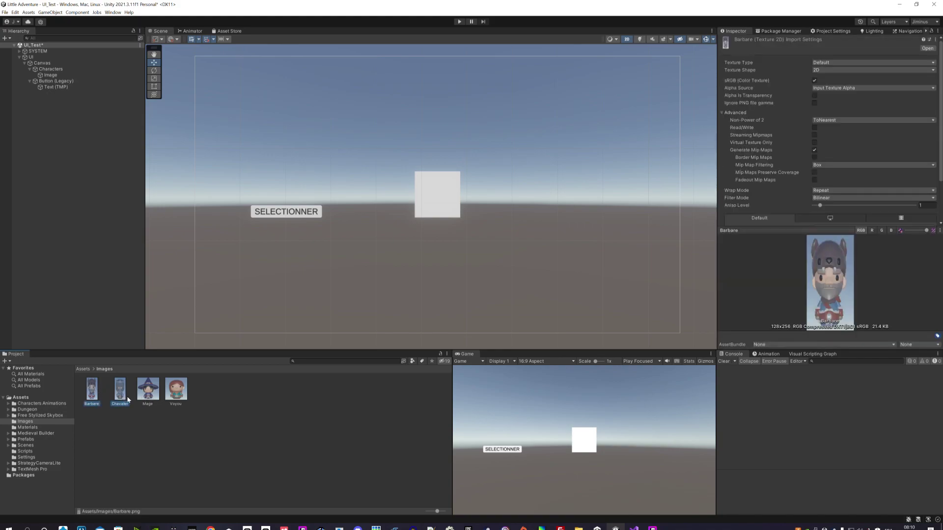
pyautogui.keyDown('ctrl'); pyautogui.click(147, 391); pyautogui.keyUp('ctrl')
pyautogui.keyDown('ctrl'); pyautogui.click(176, 390); pyautogui.keyUp('ctrl')
pyautogui.click(852, 63)
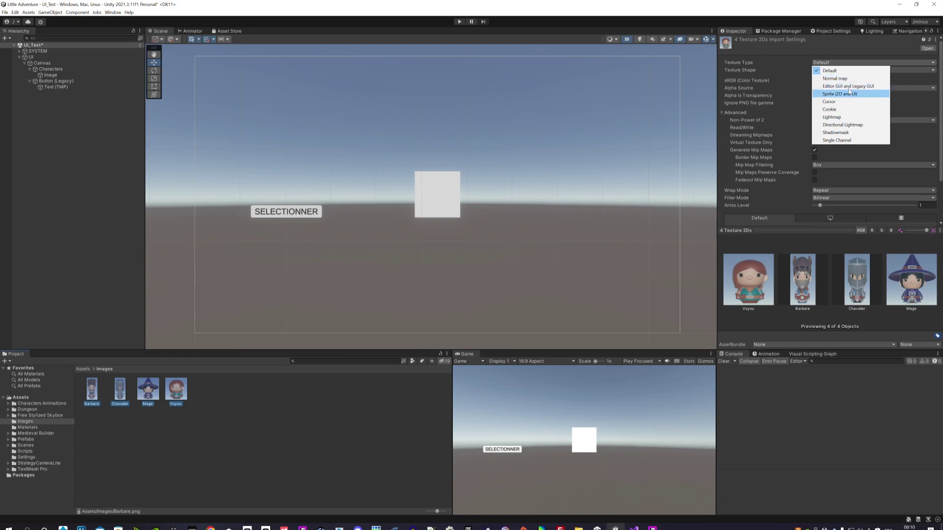
pyautogui.click(851, 94)
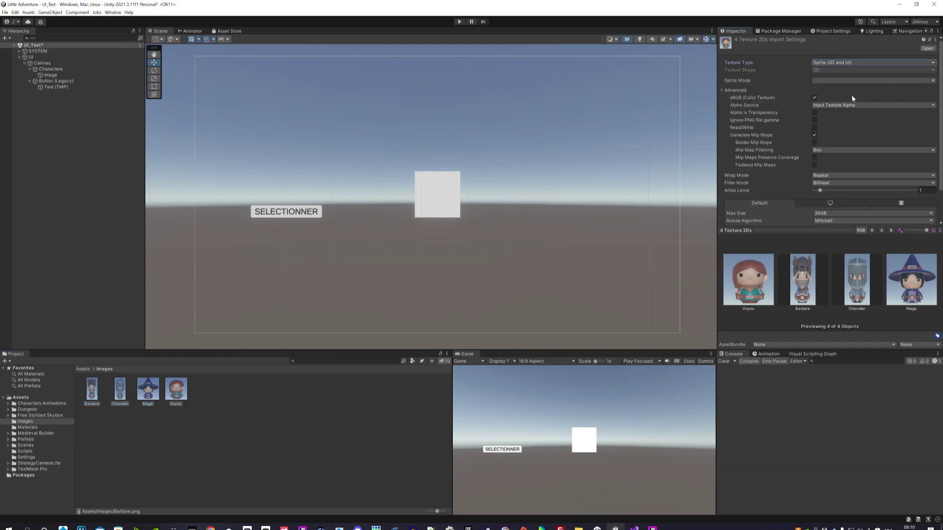
pyautogui.scroll(-2, 863, 129)
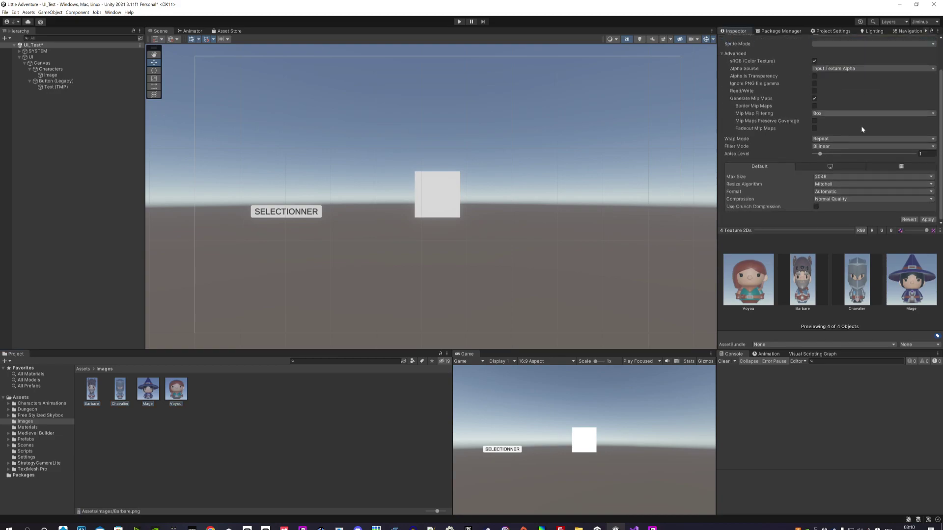
pyautogui.click(927, 220)
pyautogui.click(280, 434)
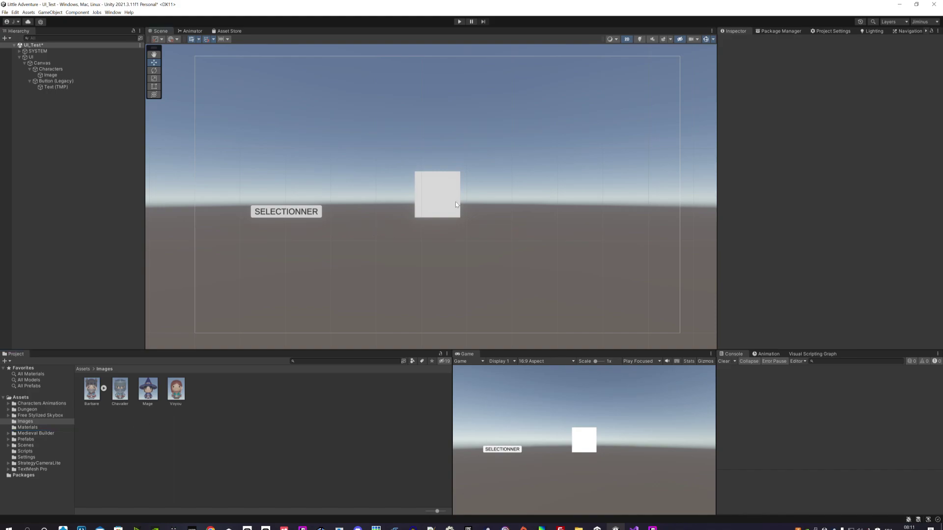
pyautogui.click(376, 232)
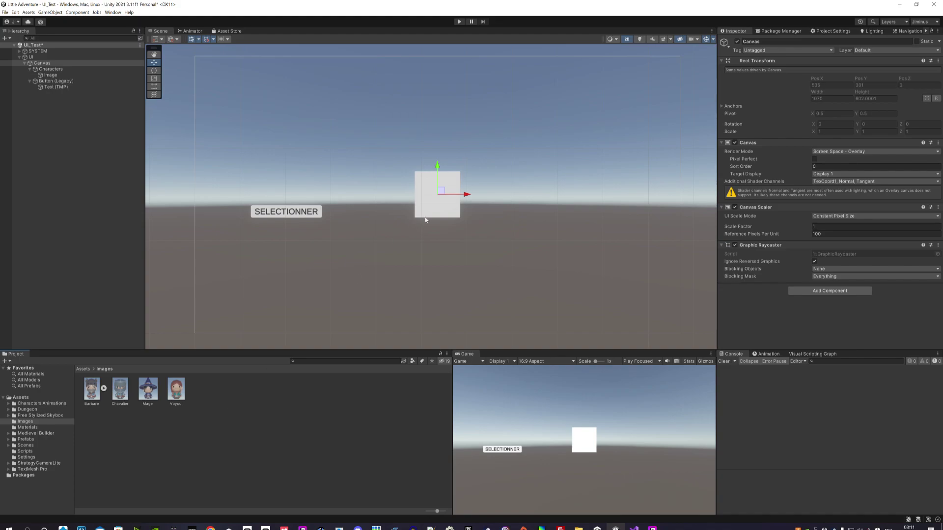
# Give the Image the Barbare sprite and size it to width 100, height 150
pyautogui.click(51, 76)
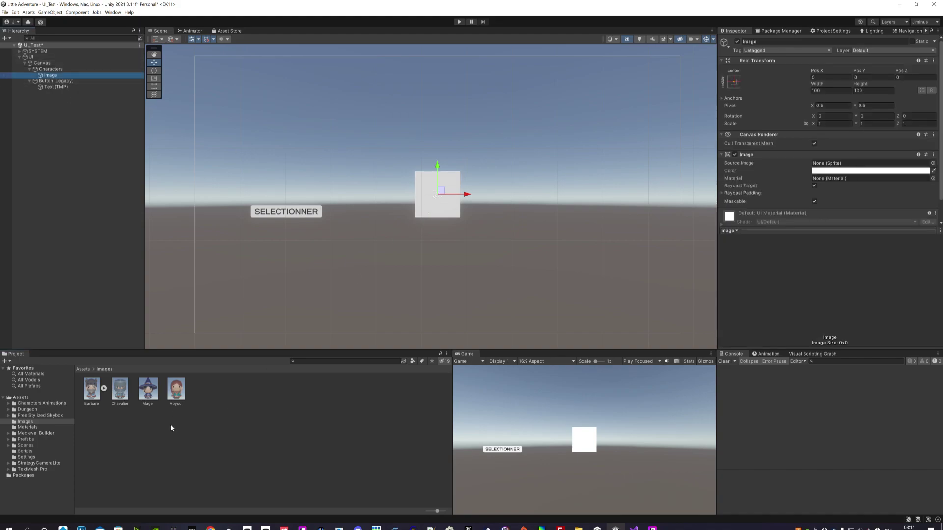
pyautogui.moveTo(87, 394); pyautogui.dragTo(829, 166)
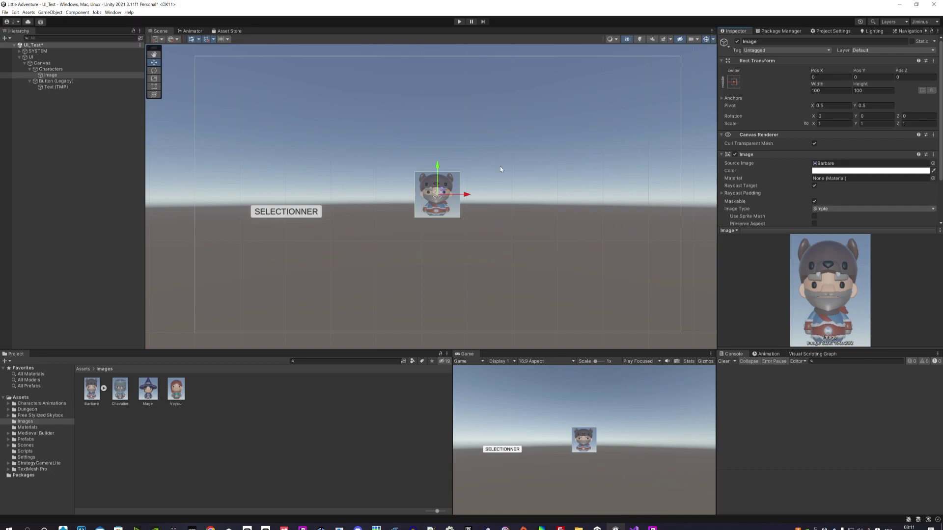
pyautogui.click(830, 90)
pyautogui.write('200')
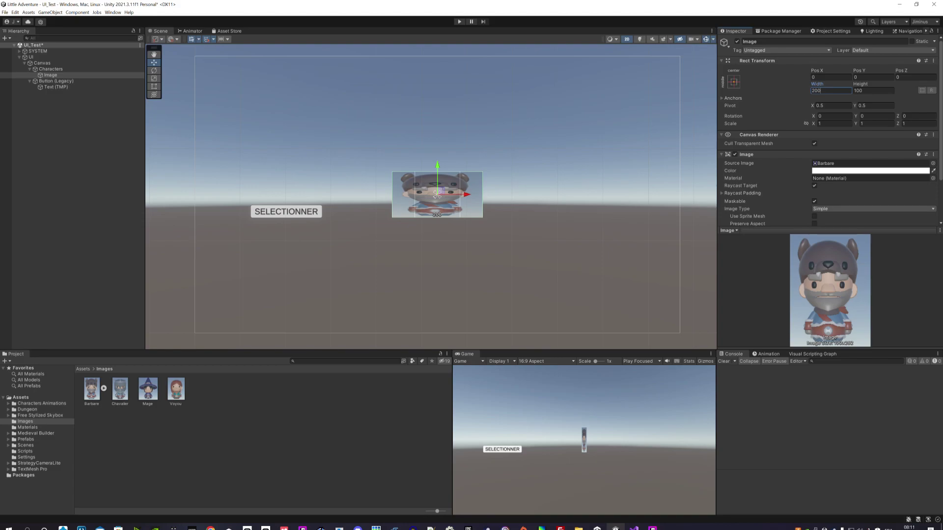
pyautogui.press('Return')
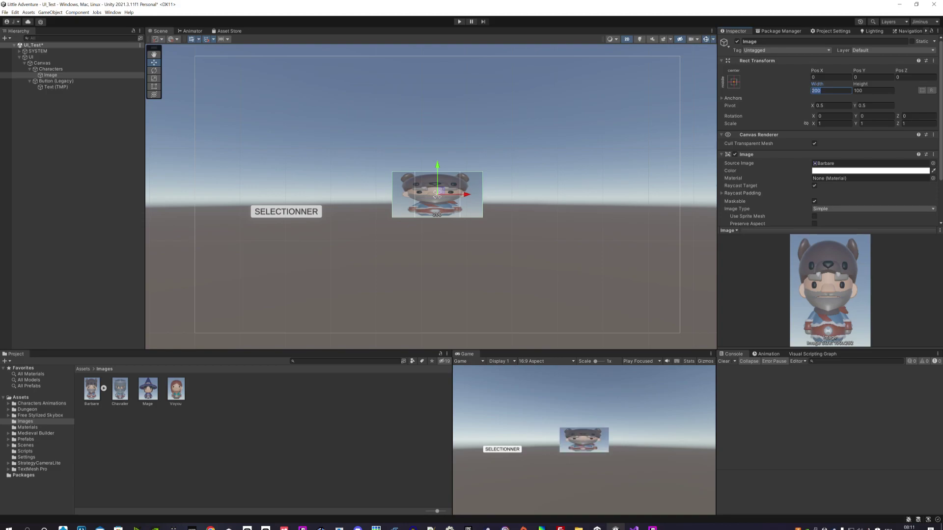
pyautogui.write('100')
pyautogui.click(864, 90)
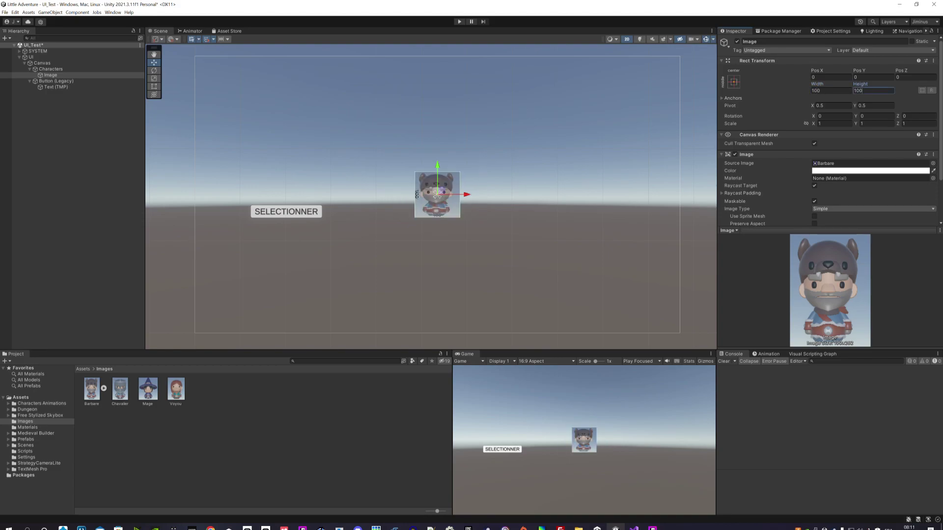
pyautogui.write('200')
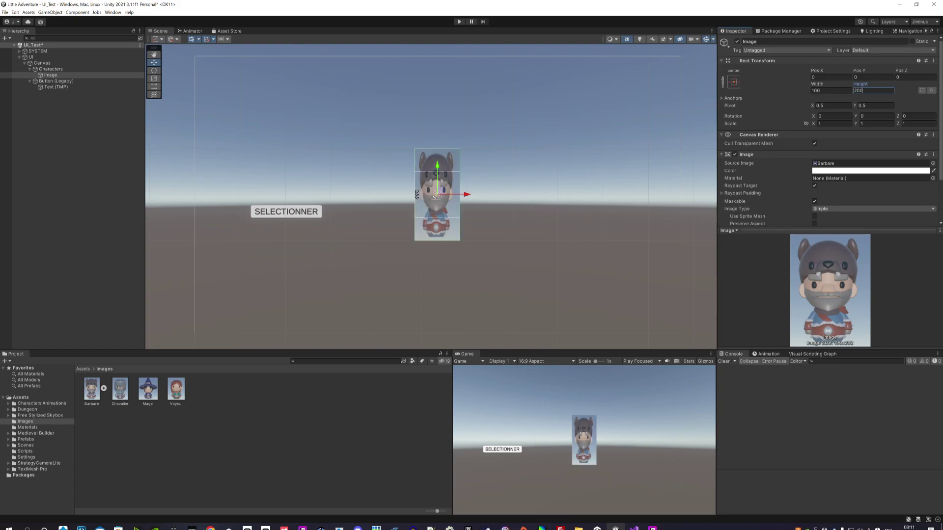
pyautogui.press('Return')
pyautogui.write('15')
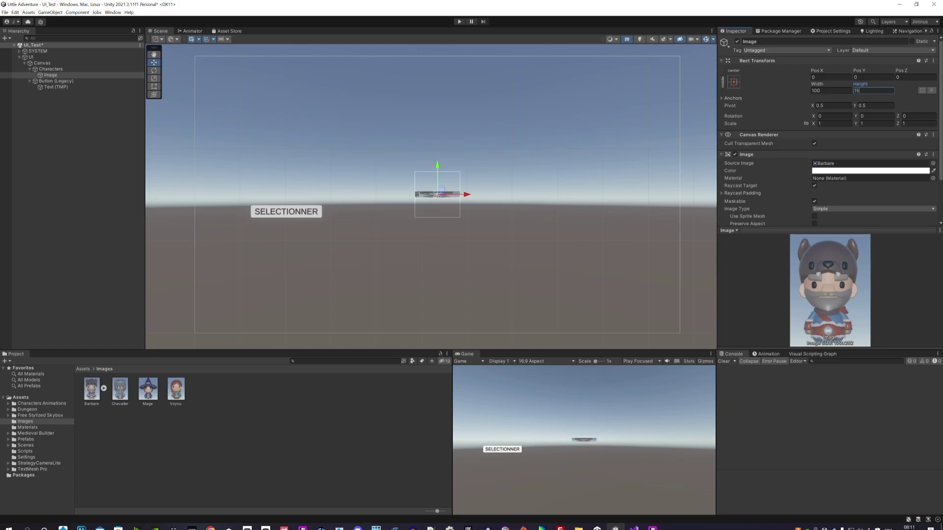
pyautogui.write('0')
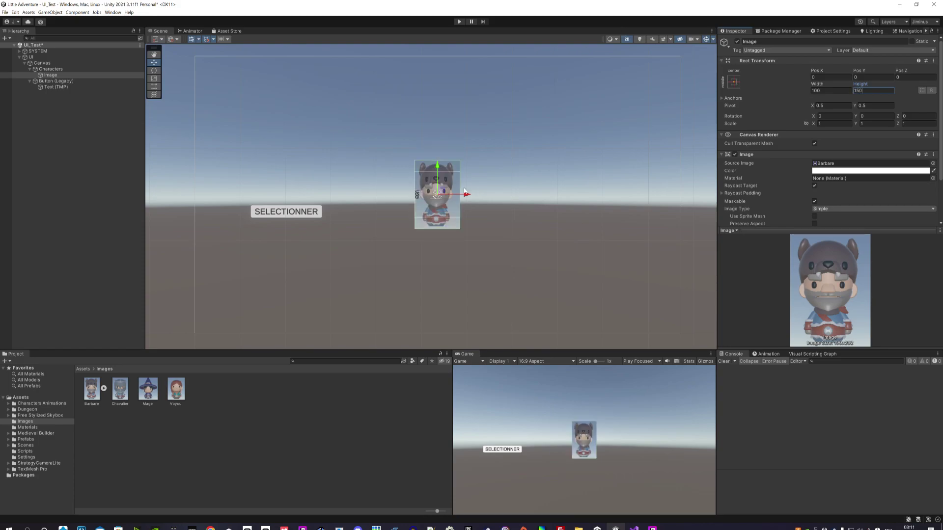
# Move the portrait with the Rect Tool above the SELECTIONNER button (X -332.1, Y 68.2)
pyautogui.click(414, 196)
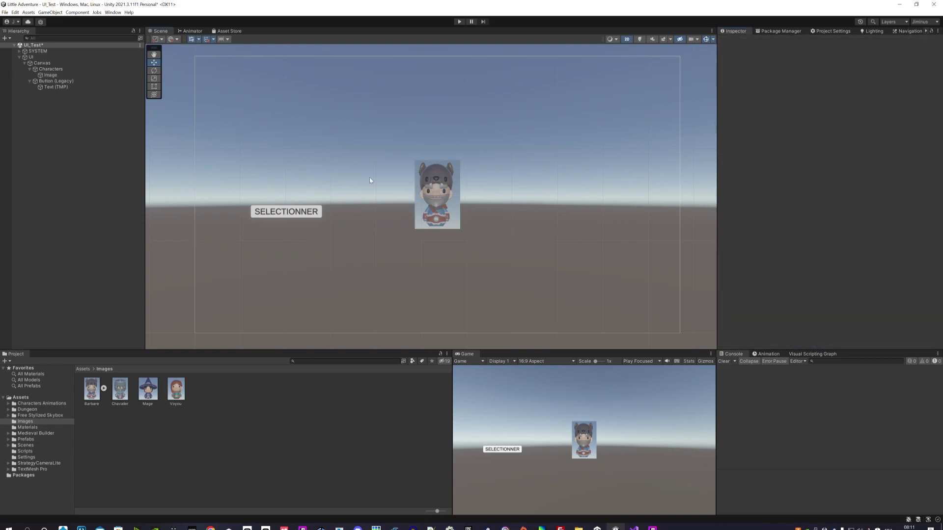
pyautogui.click(435, 194)
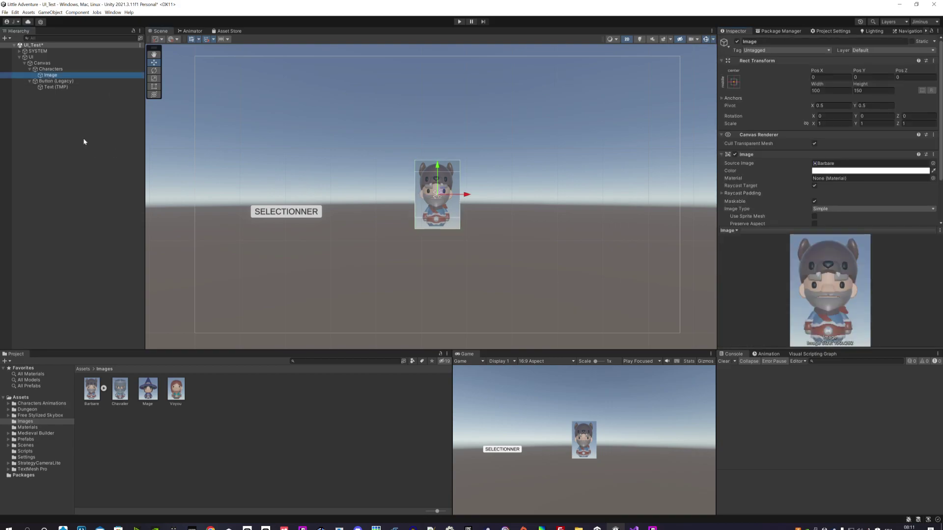
pyautogui.click(154, 85)
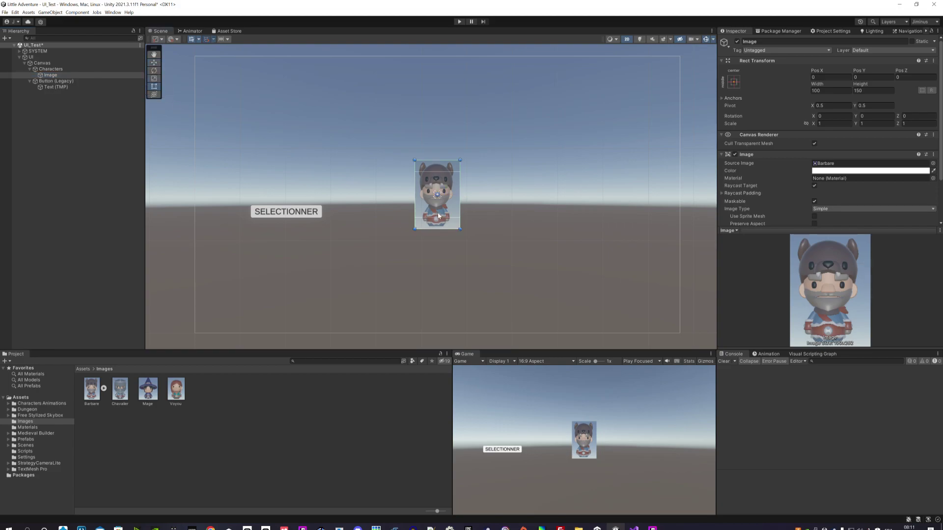
pyautogui.moveTo(439, 215); pyautogui.dragTo(290, 194)
pyautogui.click(212, 162)
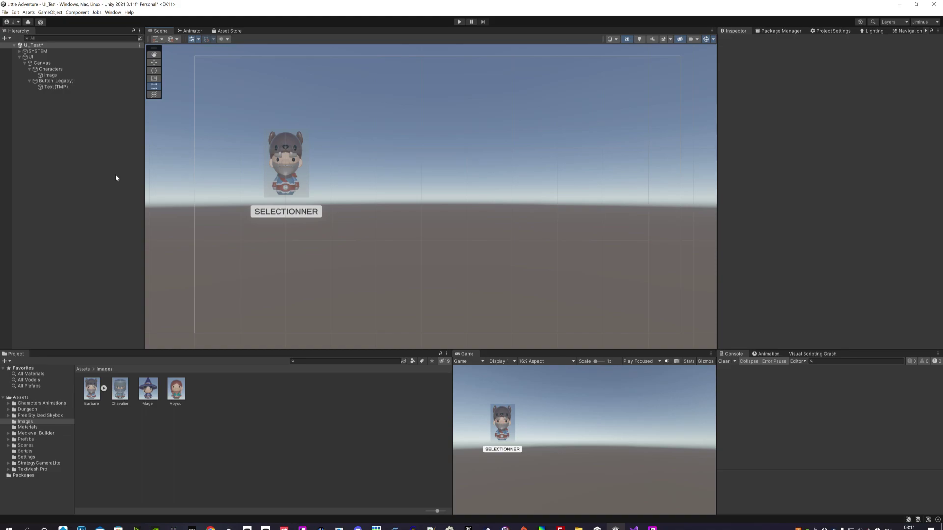
pyautogui.click(58, 76)
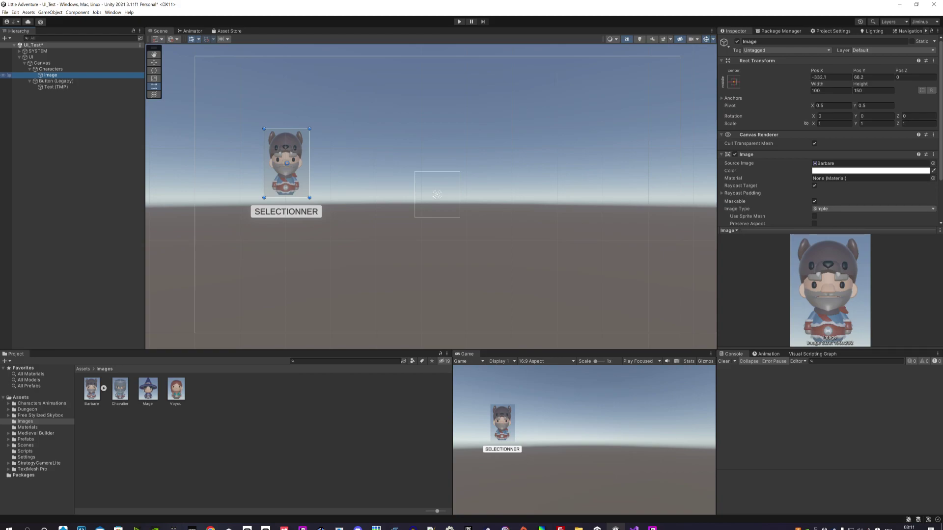
pyautogui.press('F2')
# Browse to the character_barbarian model in the Dungeon/Characters asset folder
pyautogui.click(37, 409)
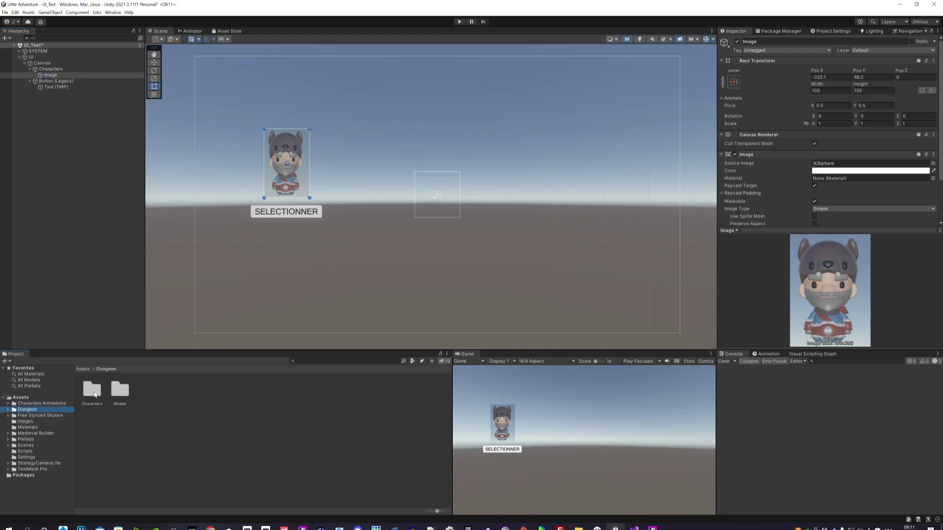
pyautogui.doubleClick(95, 394)
pyautogui.click(120, 403)
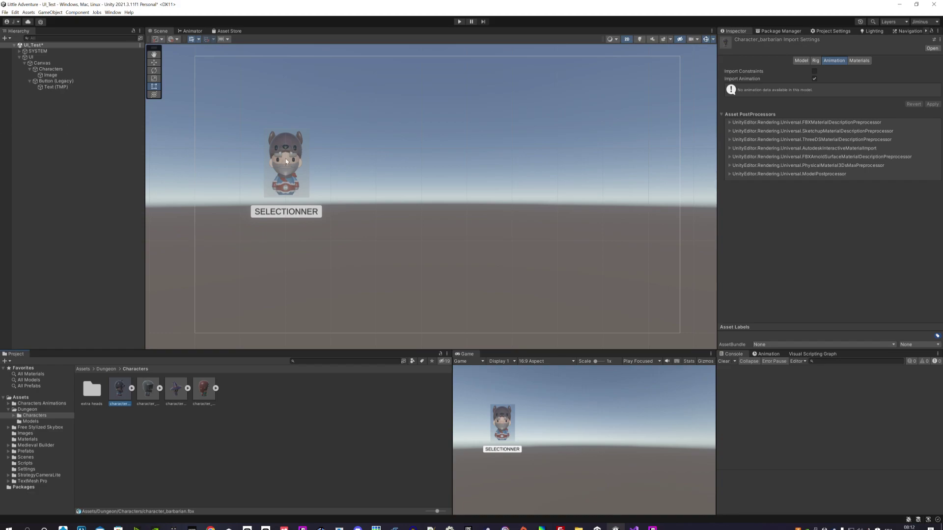
# Rename the portrait Image object to Barbarian
pyautogui.click(64, 76)
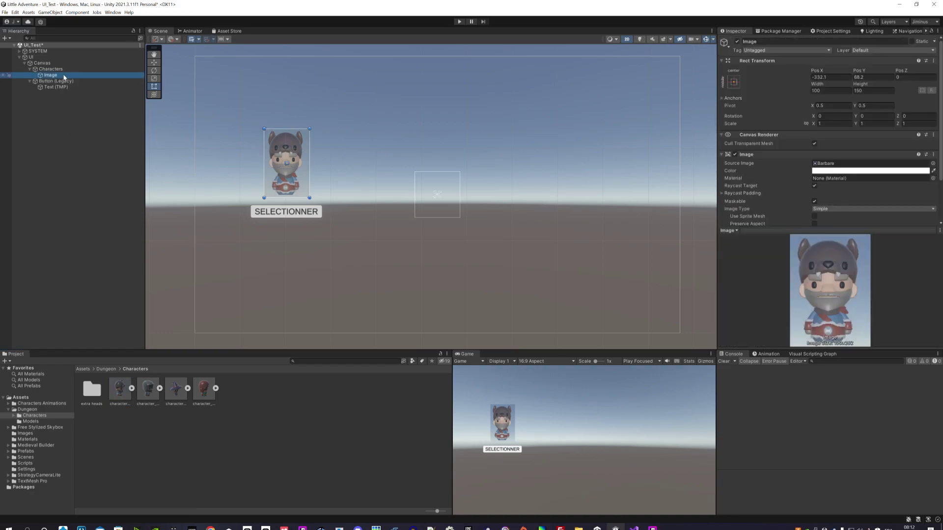
pyautogui.press('F2')
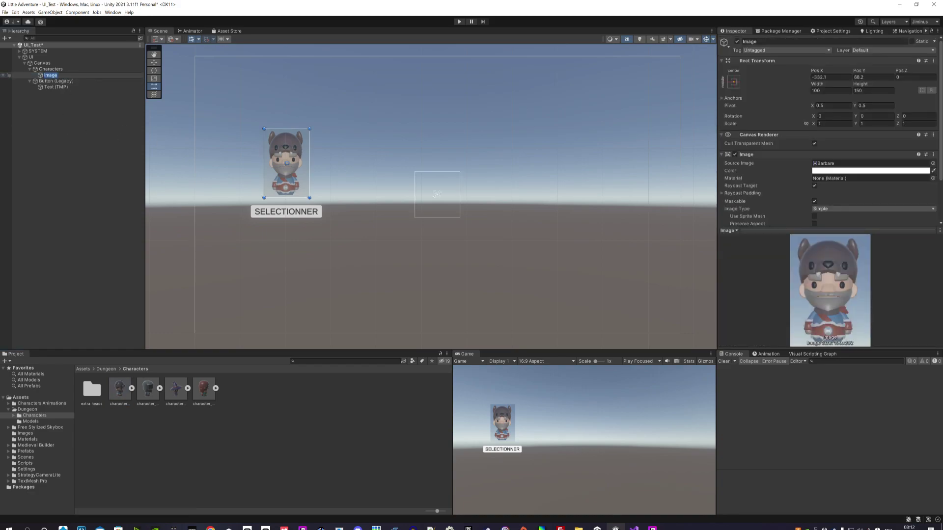
pyautogui.write('Barbarian')
pyautogui.click(76, 116)
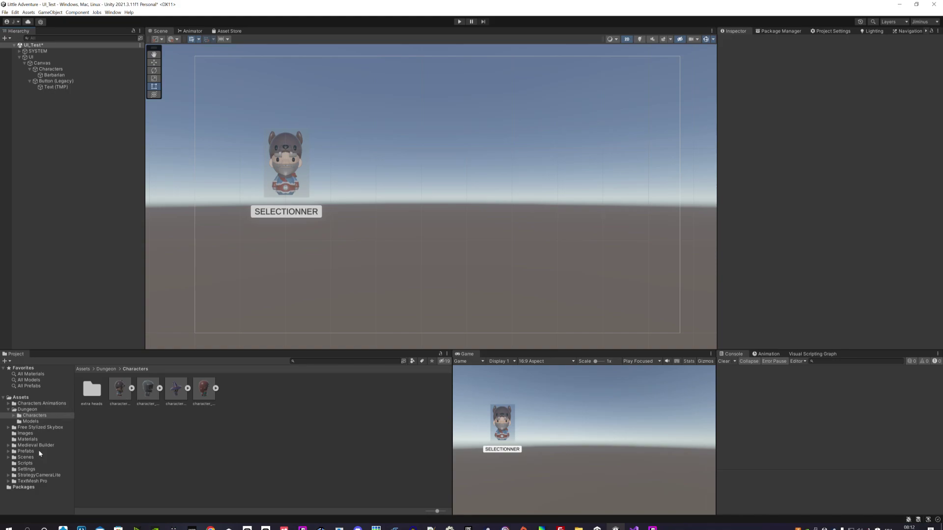
# Show the Images folder of character pictures and reselect the Barbarian portrait
pyautogui.click(27, 435)
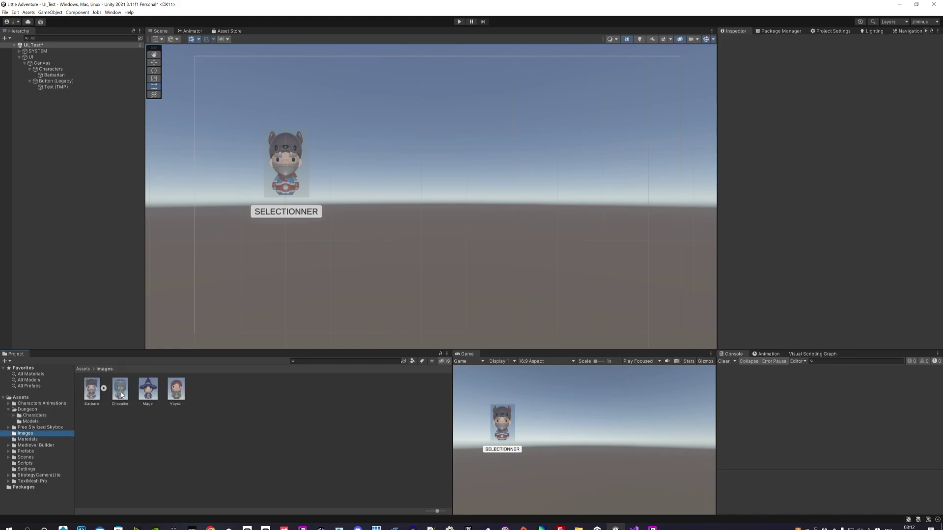
pyautogui.click(43, 63)
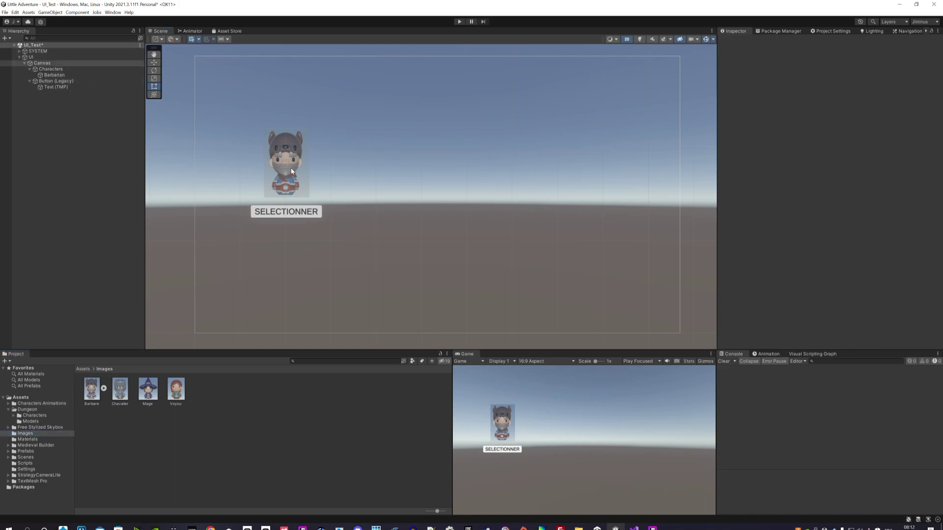
pyautogui.click(54, 75)
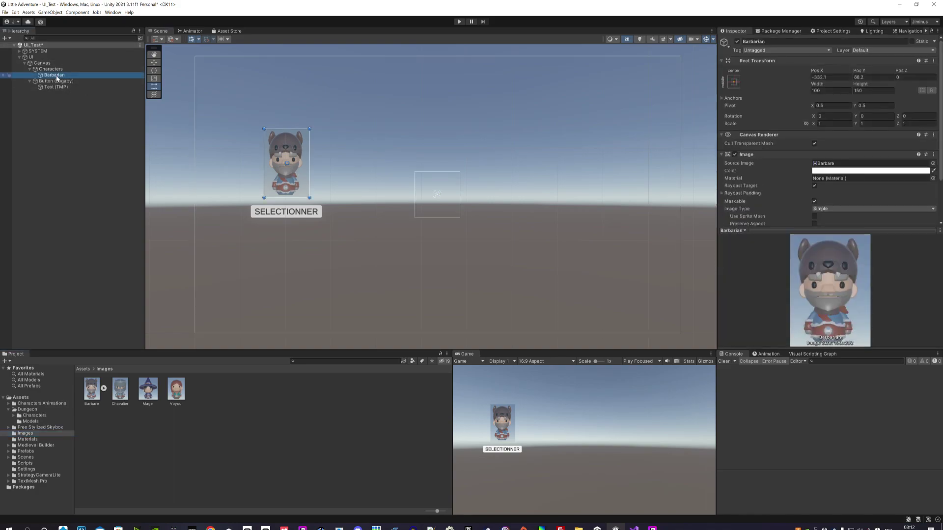
# Duplicate Barbarian, place the copy level to its right and name it Knight
pyautogui.hotkey('ctrl', 'd')
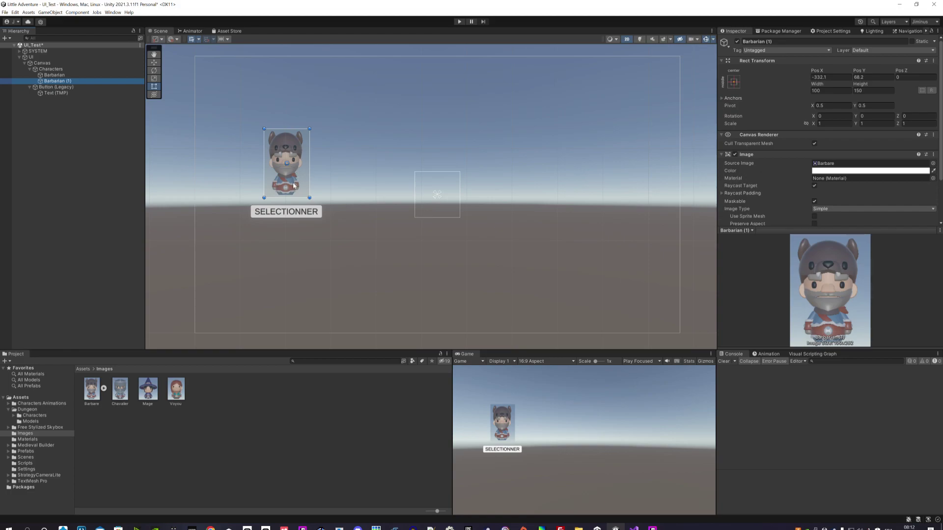
pyautogui.moveTo(297, 173); pyautogui.dragTo(384, 190)
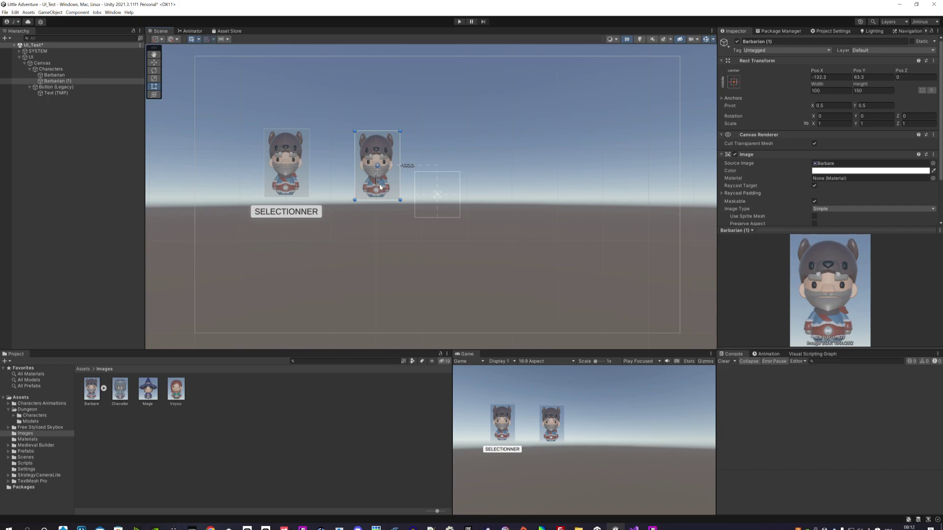
pyautogui.moveTo(377, 180); pyautogui.dragTo(376, 178)
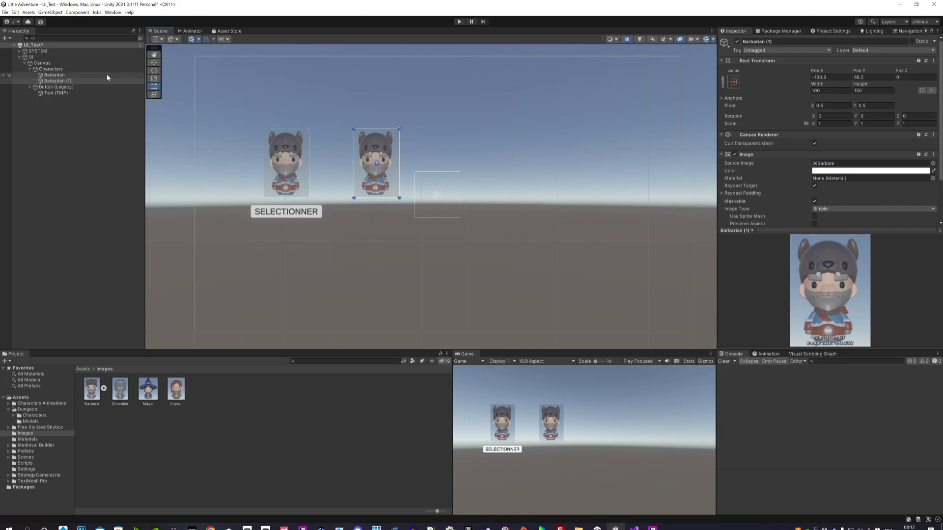
pyautogui.click(89, 82)
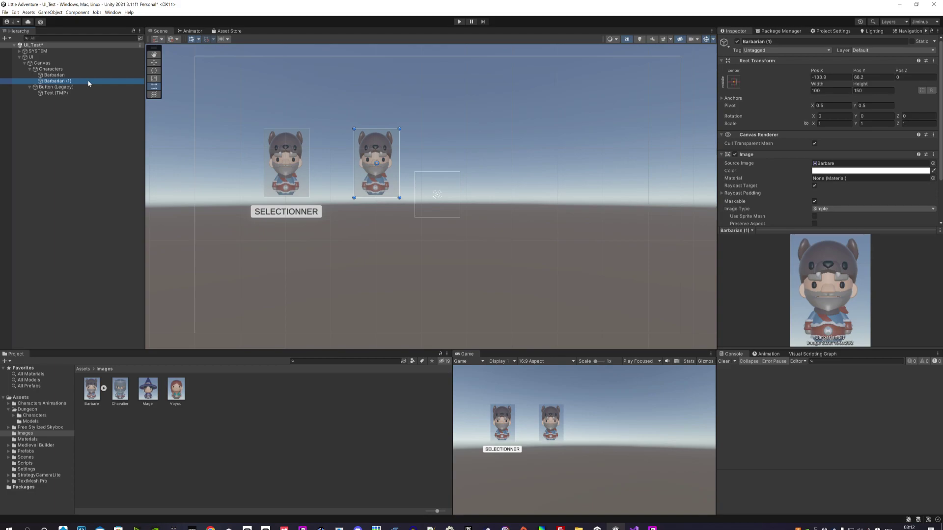
pyautogui.press('F2')
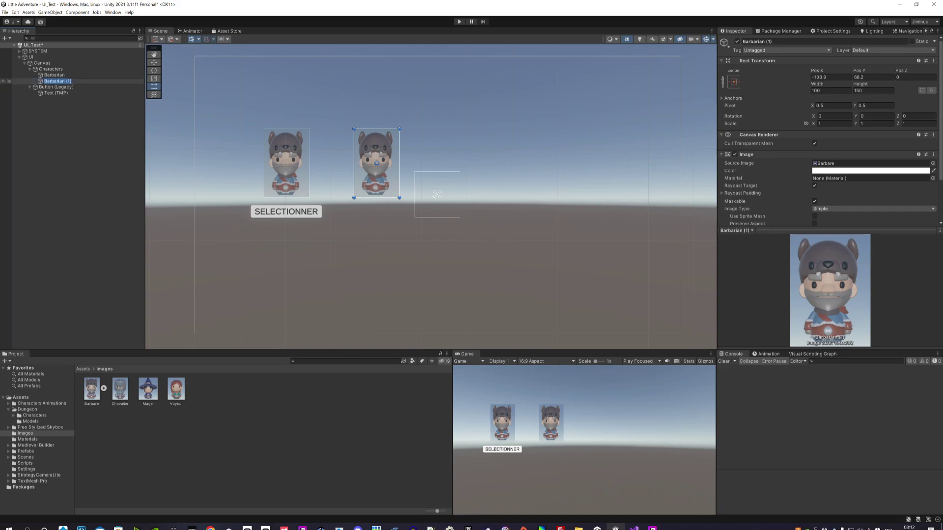
pyautogui.write('Knight')
pyautogui.click(75, 126)
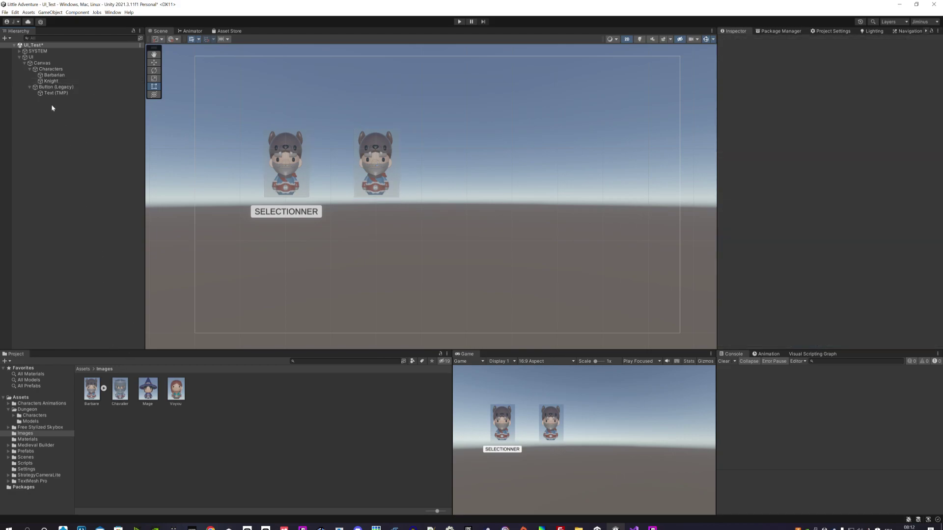
# Duplicate Knight, name the copy Mage and move it right of the Knight
pyautogui.click(52, 82)
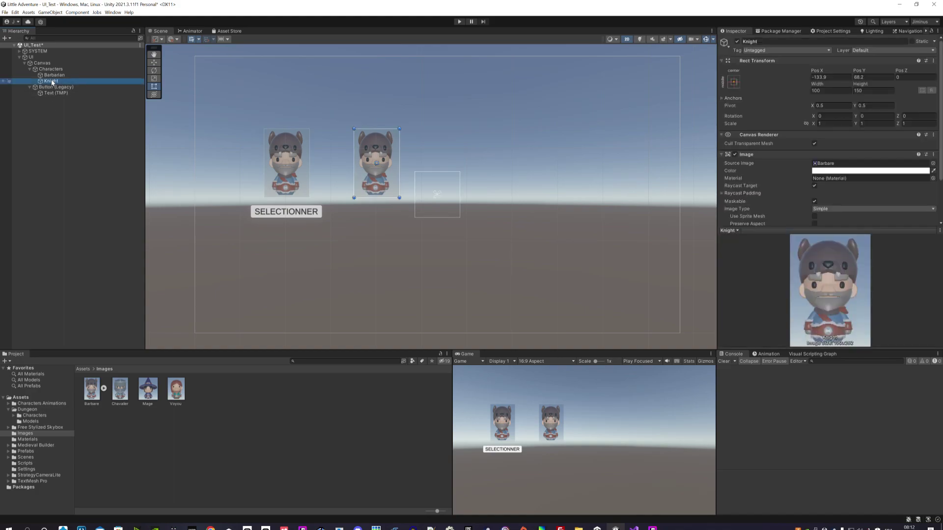
pyautogui.hotkey('ctrl', 'd')
pyautogui.press('F2')
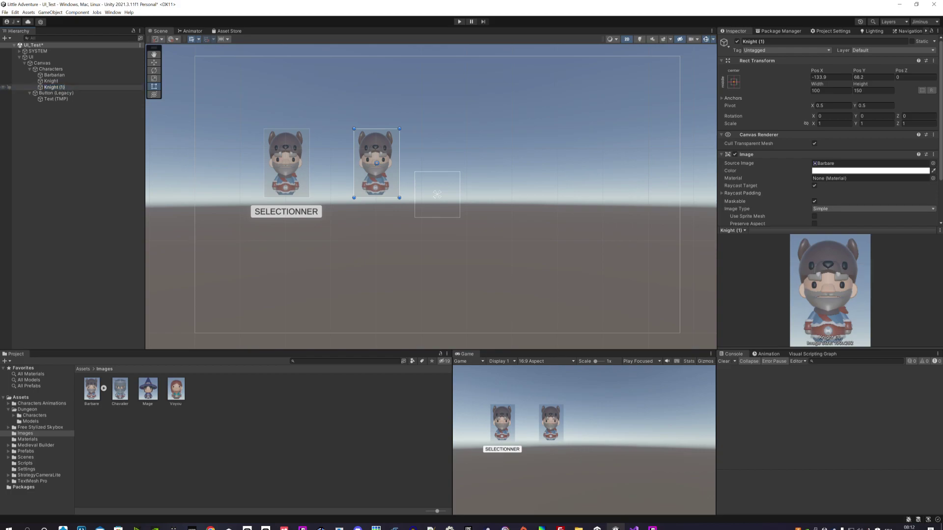
pyautogui.press('BackSpace')
pyautogui.press('BackSpace')
pyautogui.press('BackSpace')
pyautogui.press('Return')
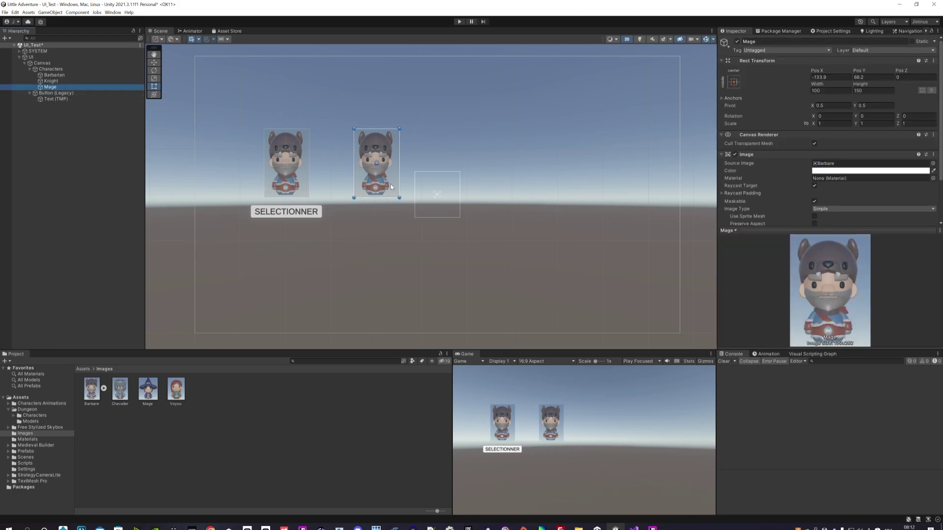
pyautogui.moveTo(392, 186); pyautogui.dragTo(467, 194)
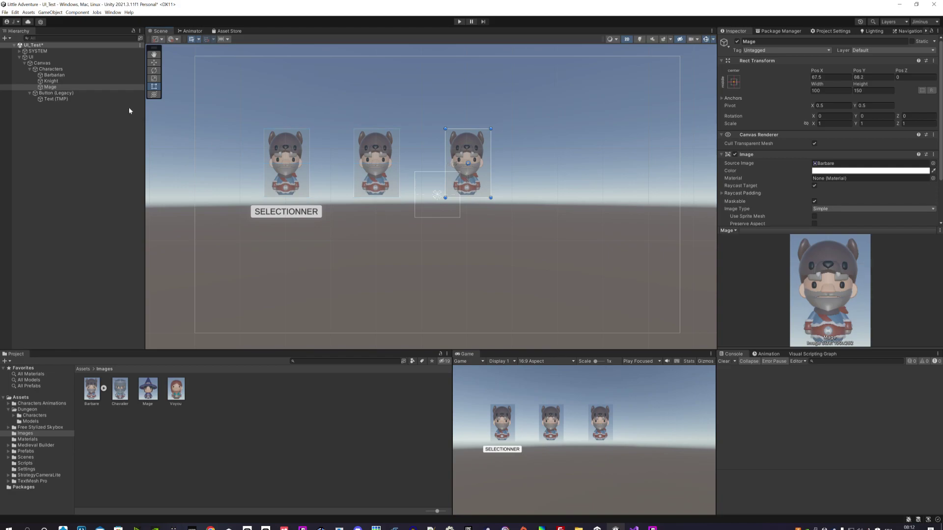
# Duplicate the Mage portrait for a fourth character
pyautogui.click(79, 87)
pyautogui.hotkey('ctrl', 'd')
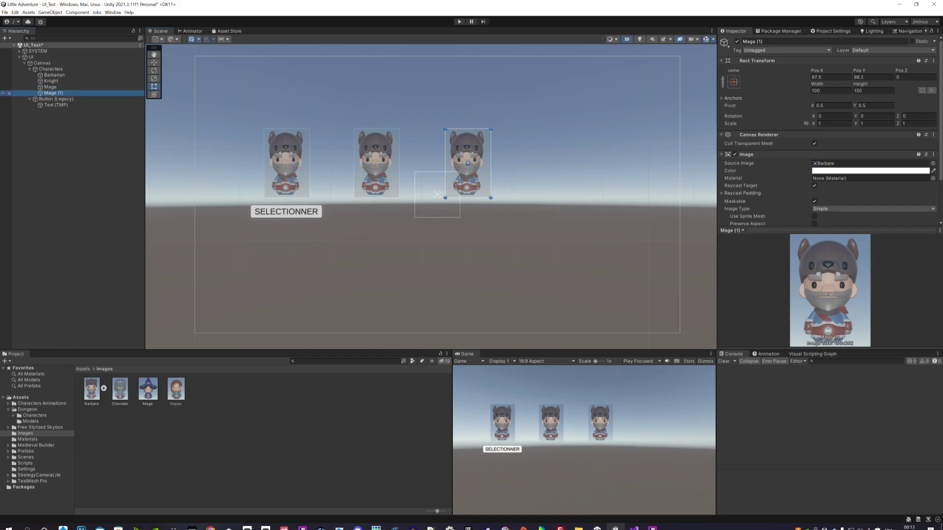
pyautogui.press('F2')
# Name the fourth copy Rogue and give the Knight portrait the Chavalier sprite
pyautogui.write('Rogue')
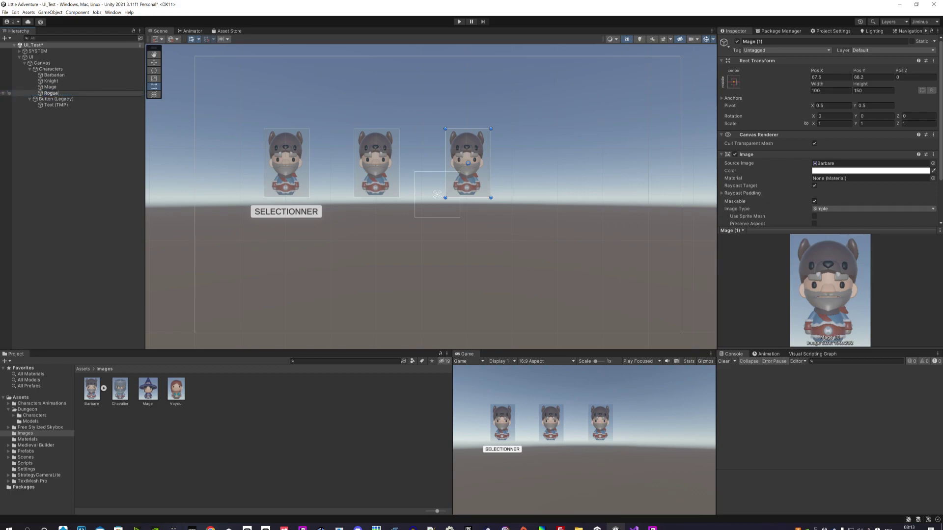
pyautogui.press('Return')
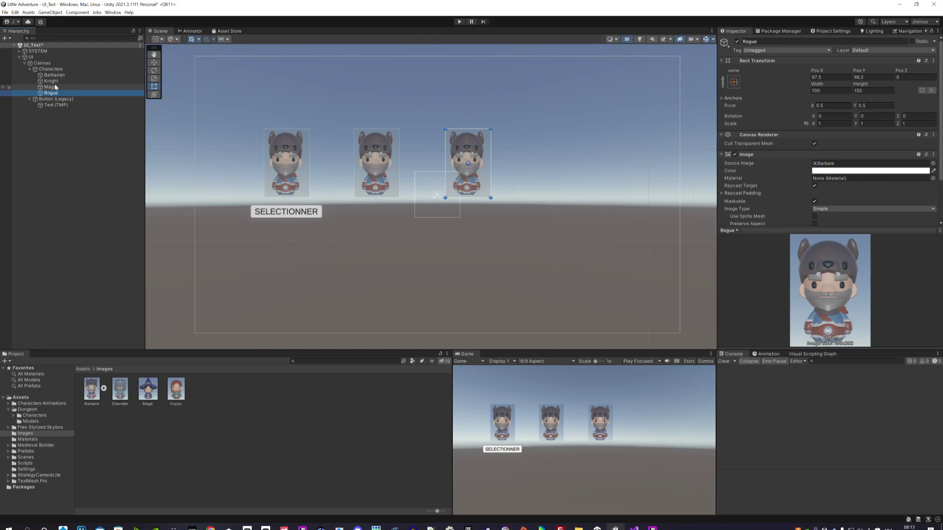
pyautogui.click(51, 81)
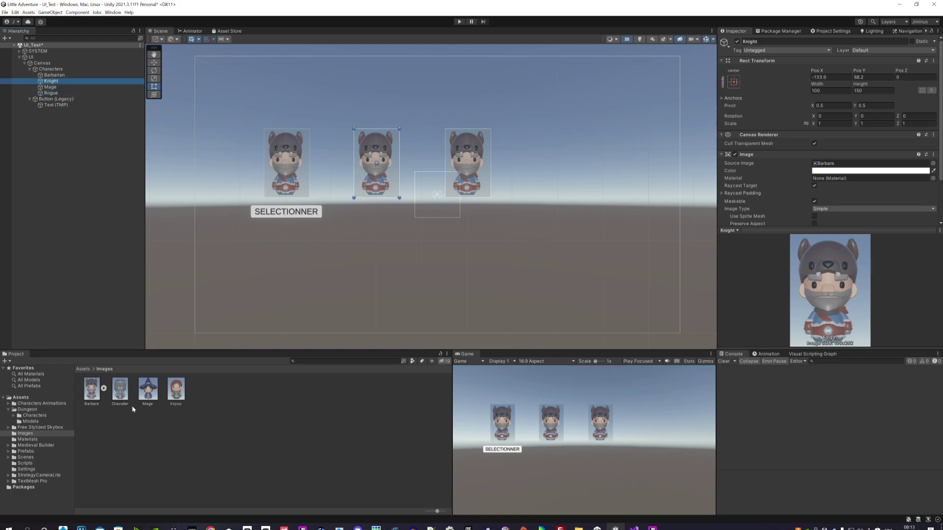
pyautogui.moveTo(120, 389); pyautogui.dragTo(835, 164)
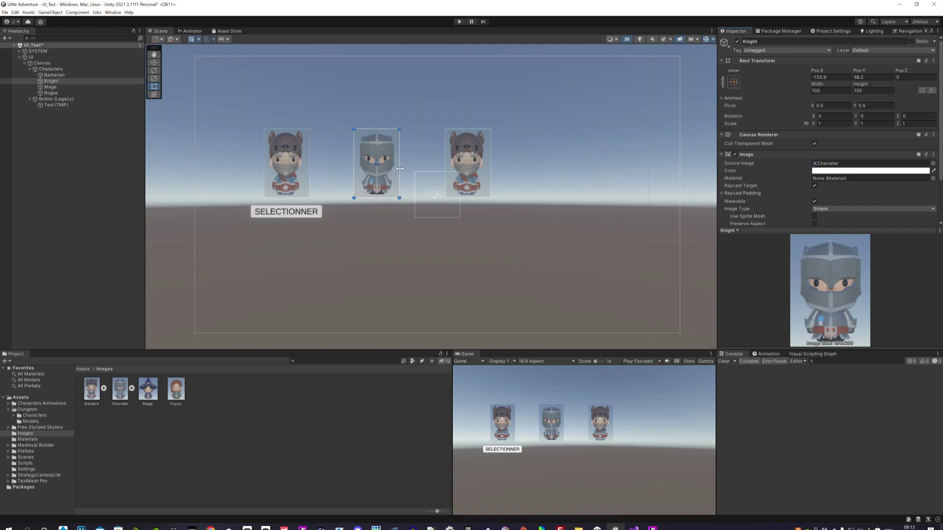
# Move Rogue to the far right; give Mage and Rogue their Mage and Voyou sprites, widened
pyautogui.click(88, 93)
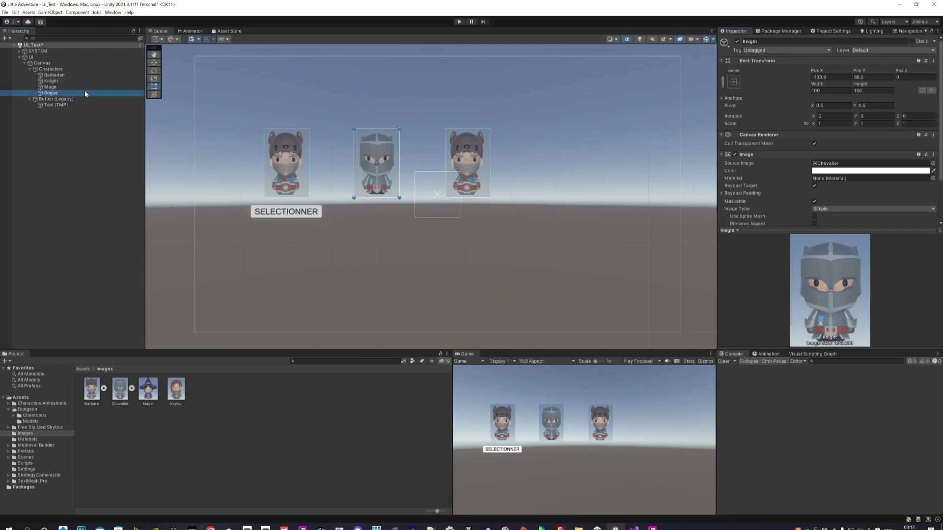
pyautogui.moveTo(477, 190); pyautogui.dragTo(568, 191)
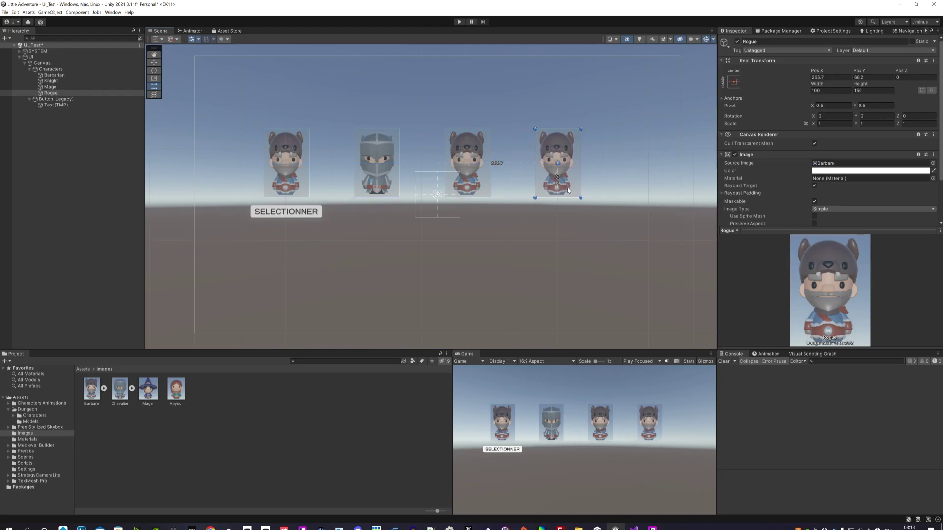
pyautogui.click(50, 87)
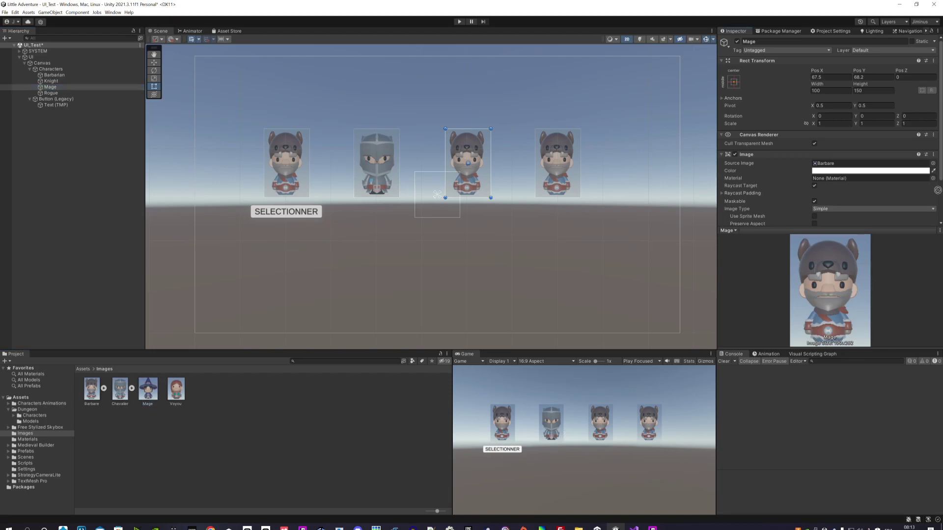
pyautogui.moveTo(939, 190); pyautogui.dragTo(869, 163)
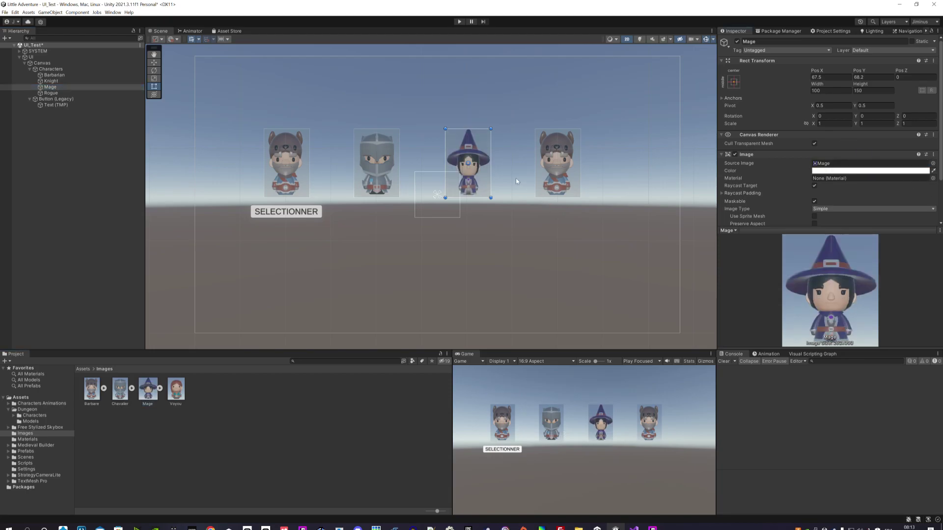
pyautogui.moveTo(444, 166)
pyautogui.mouseDown()
pyautogui.moveTo(433, 165)
pyautogui.moveTo(483, 149)
pyautogui.mouseUp()
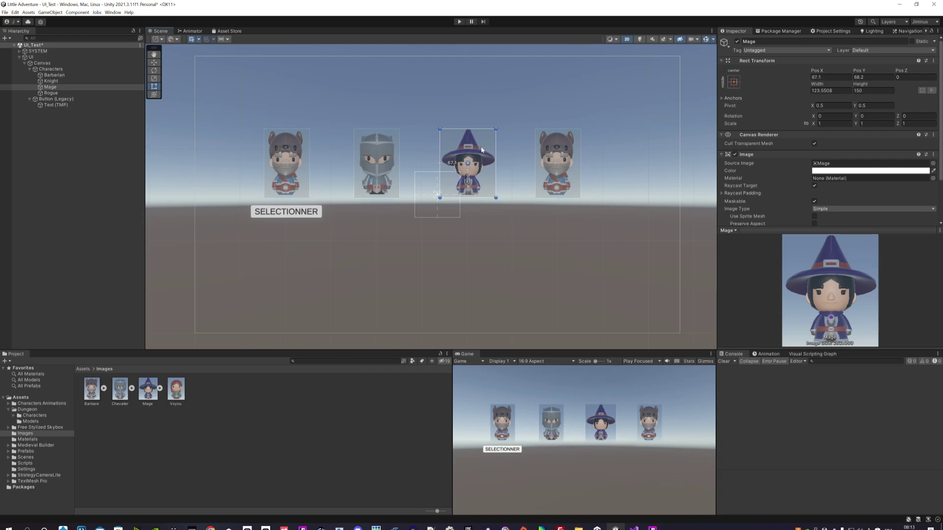
pyautogui.click(543, 164)
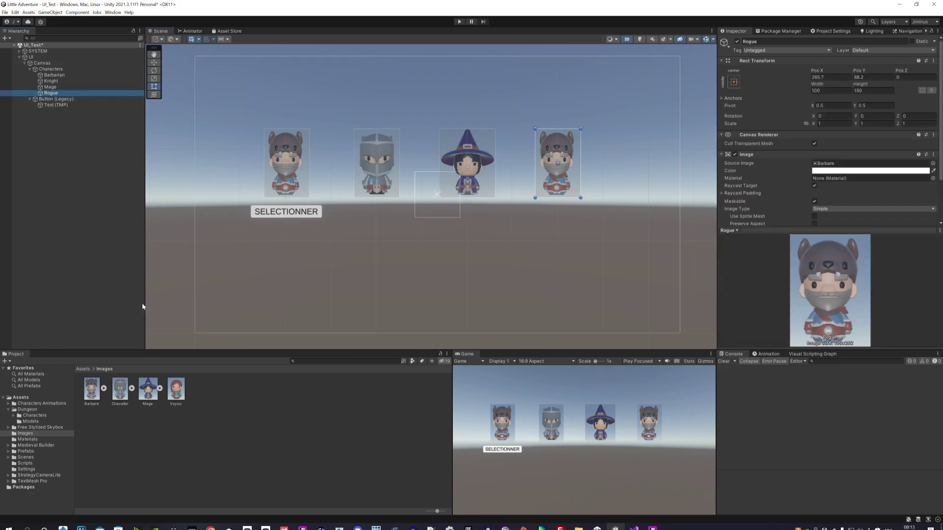
pyautogui.moveTo(176, 390); pyautogui.dragTo(824, 165)
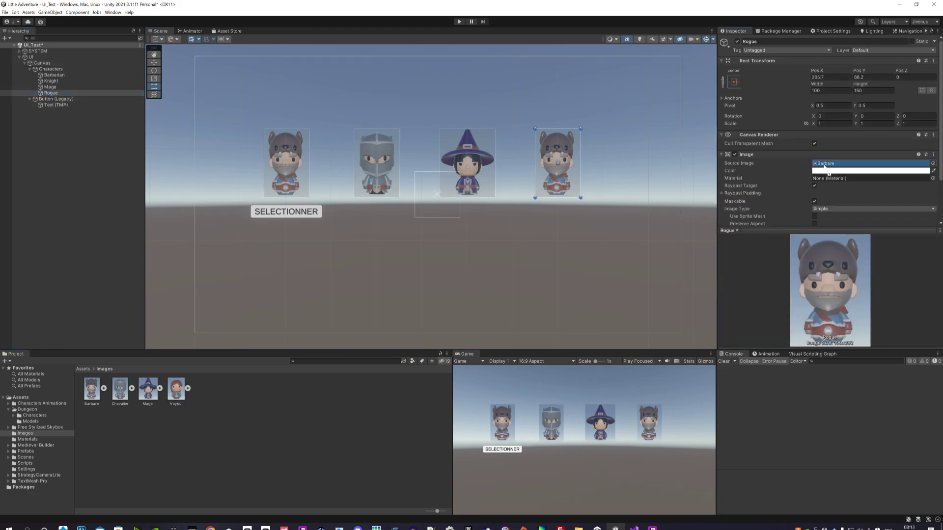
pyautogui.moveTo(534, 159); pyautogui.dragTo(563, 175)
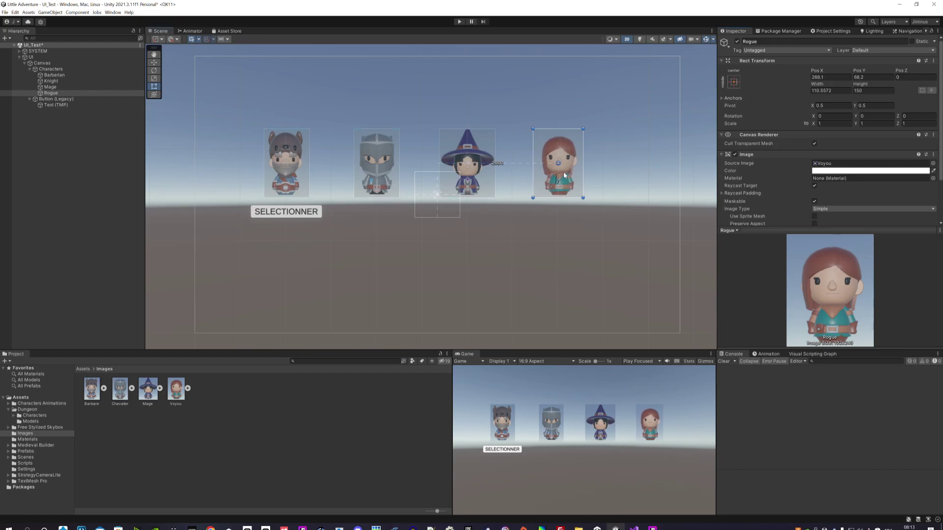
# Widen the Knight portrait and the Barbarian portrait to about 109.7
pyautogui.click(387, 150)
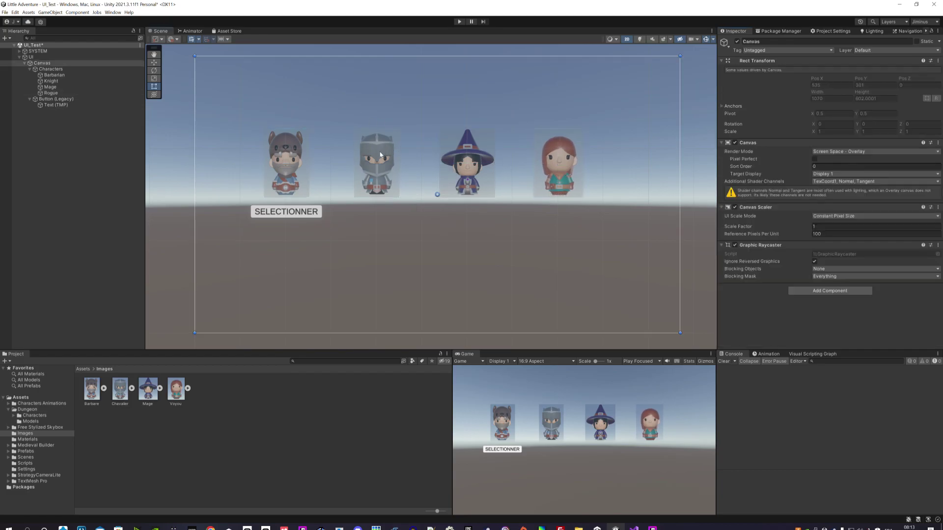
pyautogui.click(374, 157)
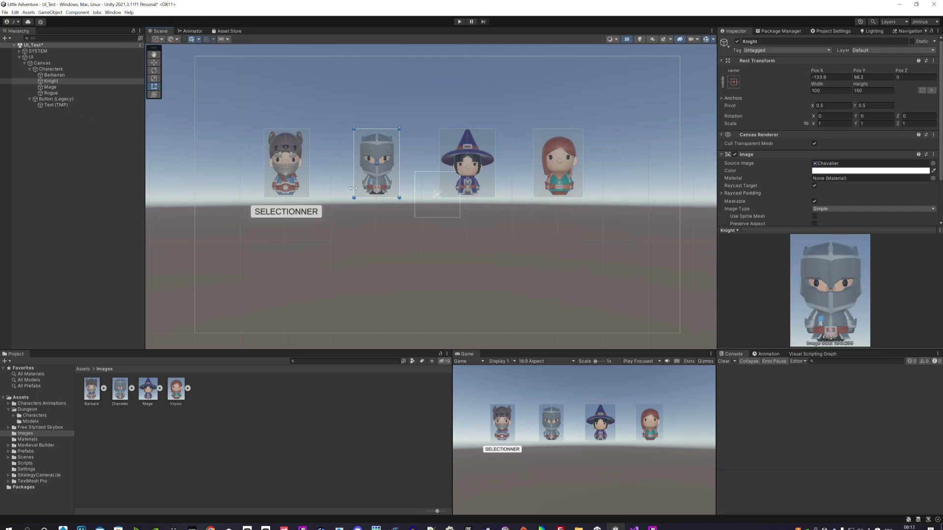
pyautogui.moveTo(353, 177); pyautogui.dragTo(401, 179)
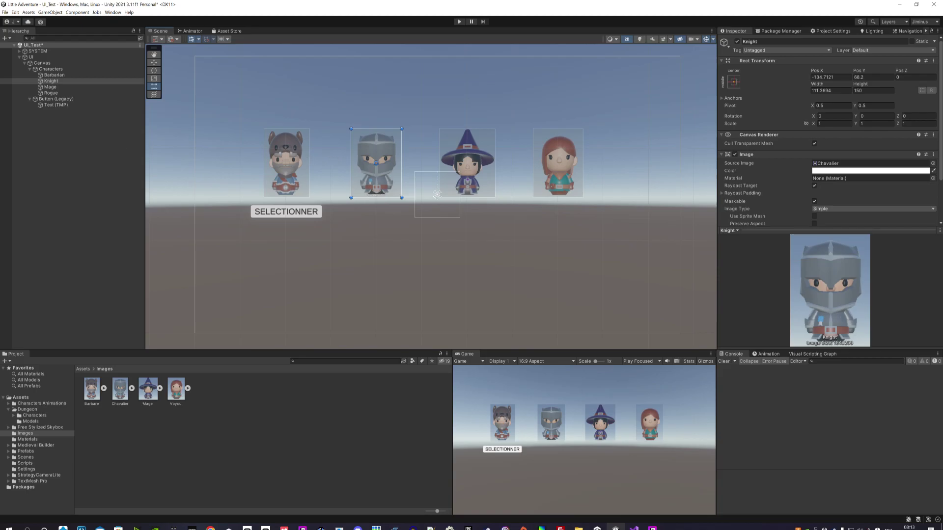
pyautogui.click(295, 152)
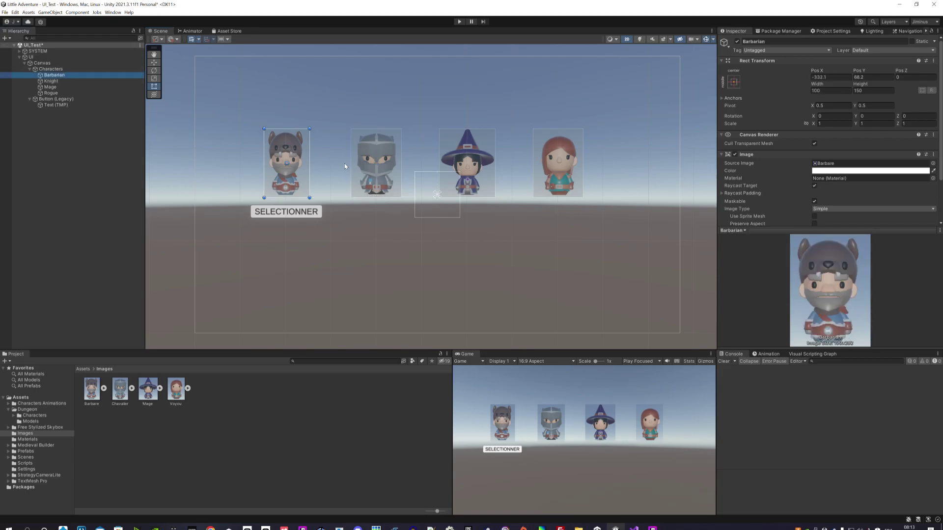
pyautogui.moveTo(310, 160)
pyautogui.mouseDown()
pyautogui.moveTo(262, 170)
pyautogui.moveTo(278, 180)
pyautogui.mouseUp()
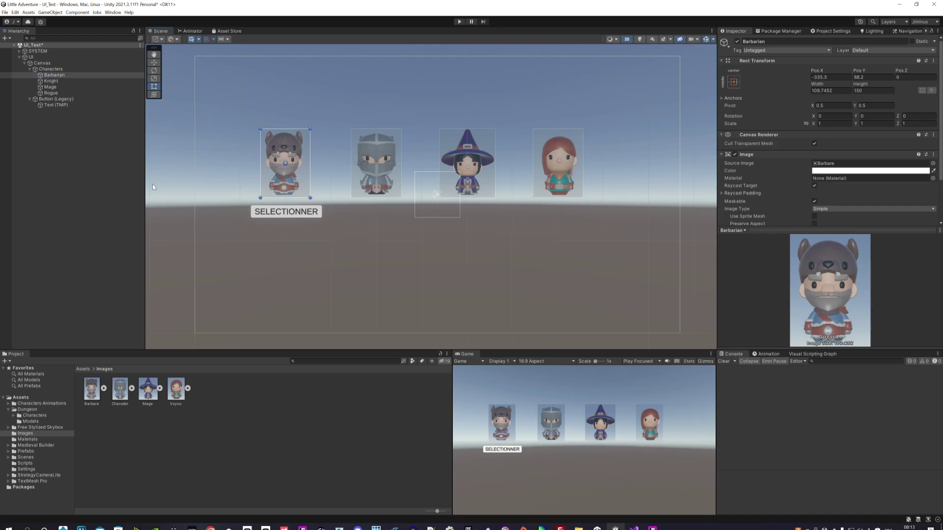
pyautogui.click(97, 269)
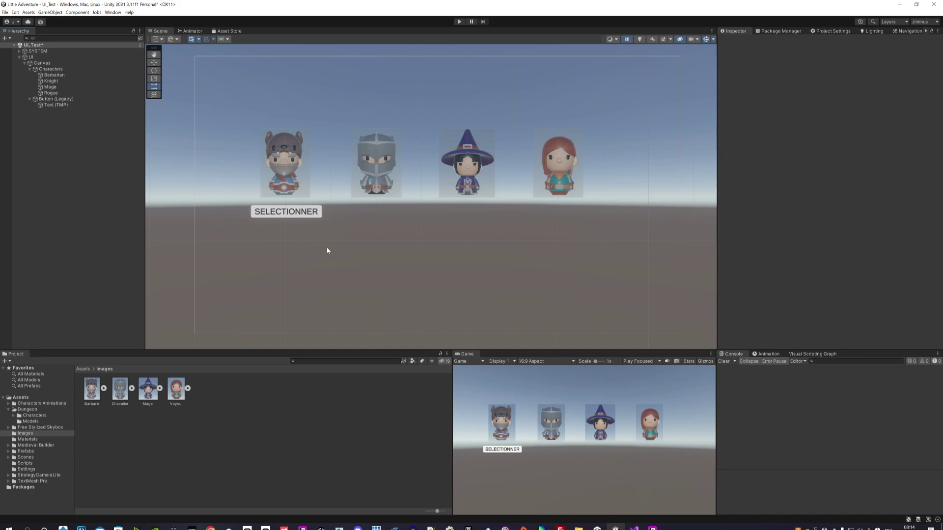
# Rename the SELECTIONNER button object to Btn_Select_Barbarian
pyautogui.click(66, 101)
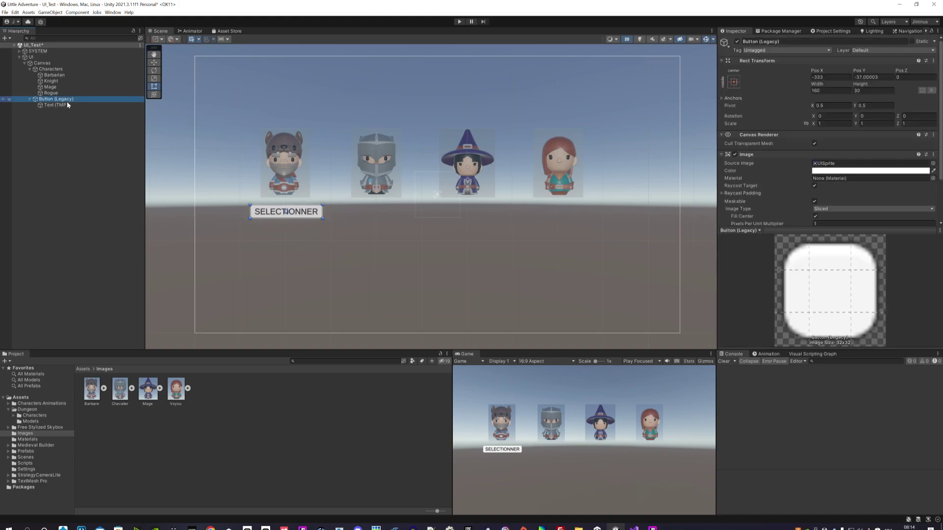
pyautogui.click(67, 101)
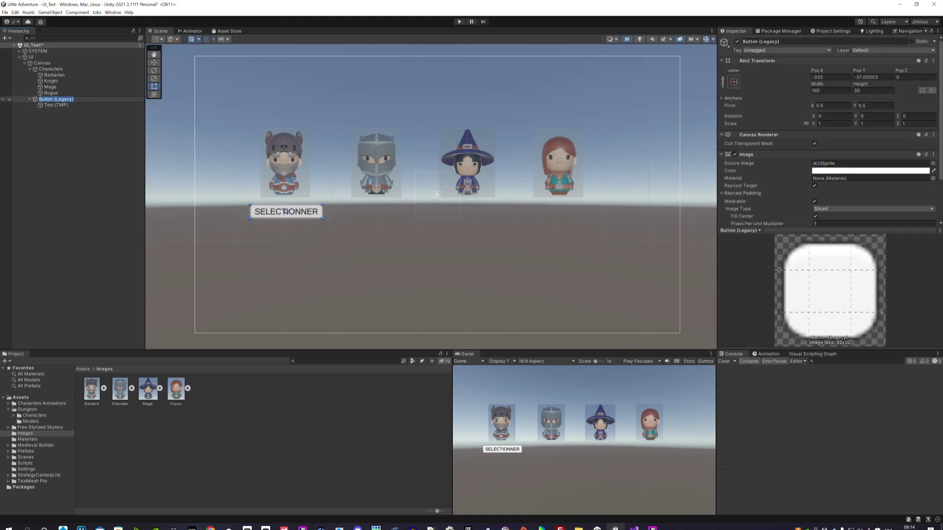
pyautogui.write('Btn_Sel')
pyautogui.write('ect')
pyautogui.write('_Barbarian')
pyautogui.click(69, 125)
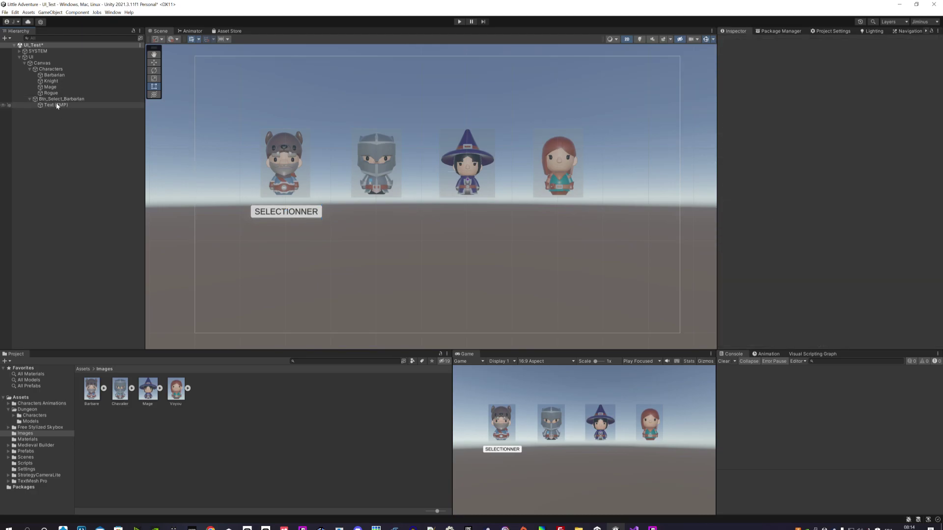
pyautogui.click(56, 104)
pyautogui.click(30, 100)
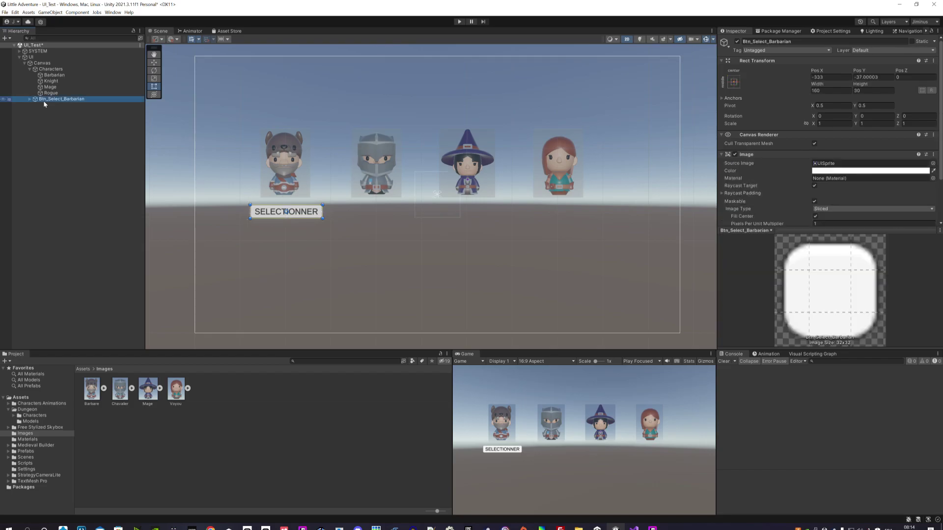
# Duplicate the button, move it under the knight portrait and name it Btn_Select_Knight
pyautogui.hotkey('ctrl', 'd')
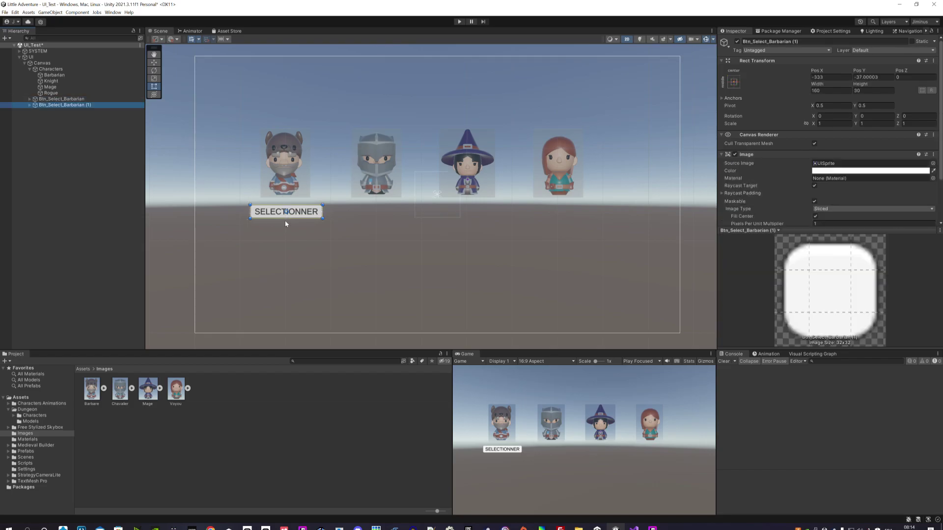
pyautogui.click(285, 220)
pyautogui.moveTo(309, 217); pyautogui.dragTo(402, 215)
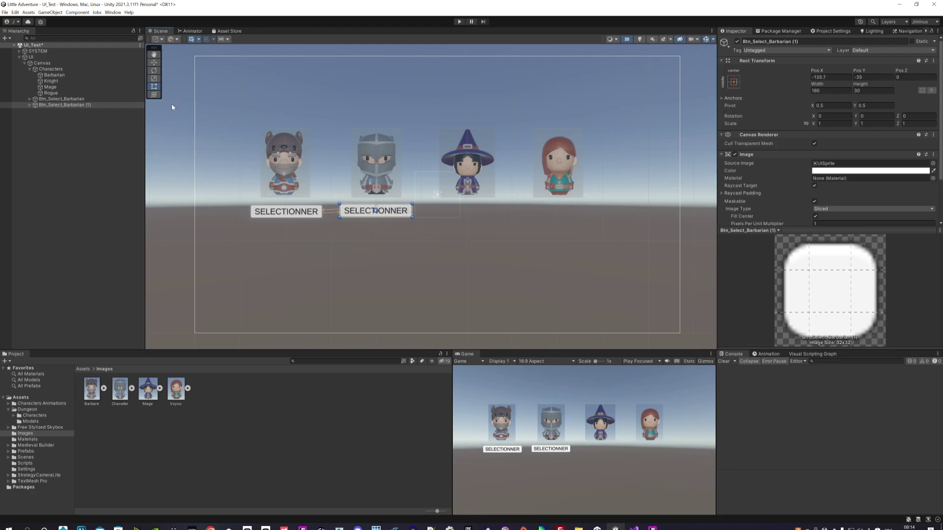
pyautogui.click(112, 106)
pyautogui.write('Knig')
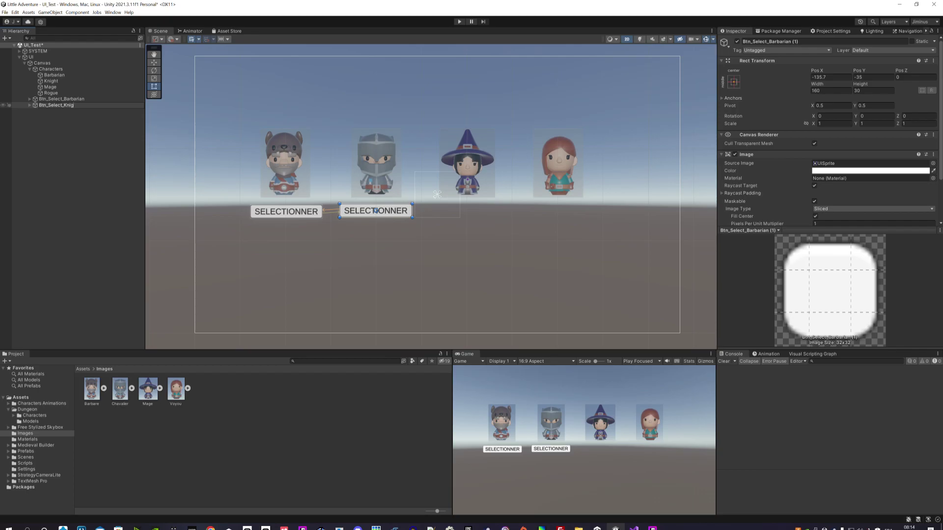
pyautogui.write('ht')
pyautogui.press('Return')
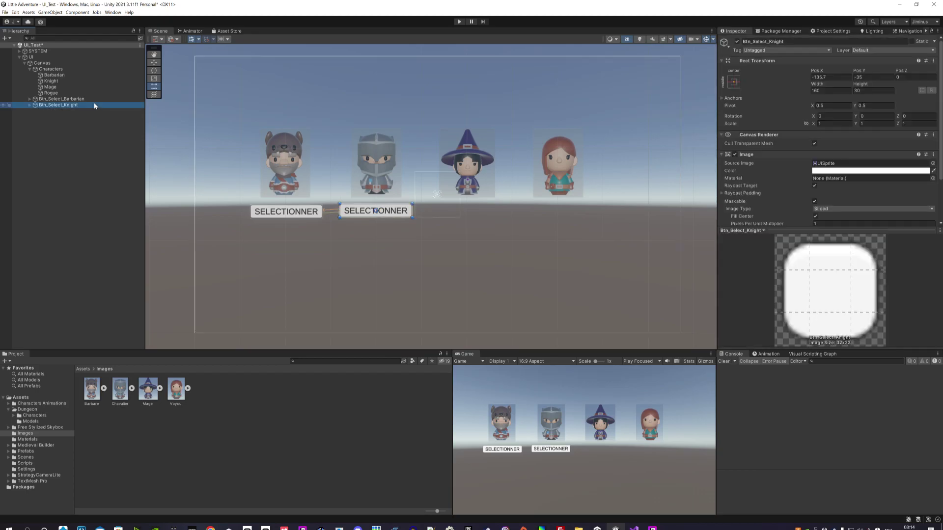
# Make two more button copies and place them under the mage and rogue portraits
pyautogui.hotkey('ctrl', 'd')
pyautogui.hotkey('ctrl', 'd')
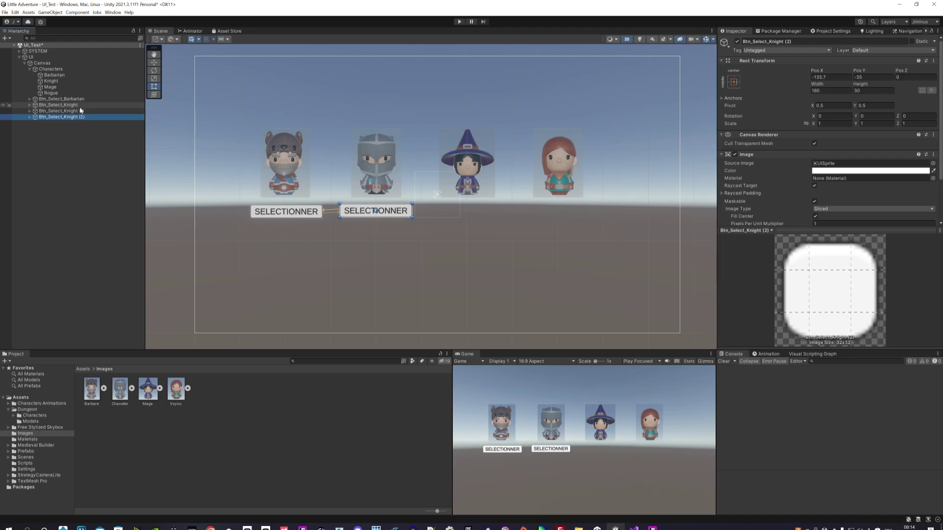
pyautogui.click(82, 111)
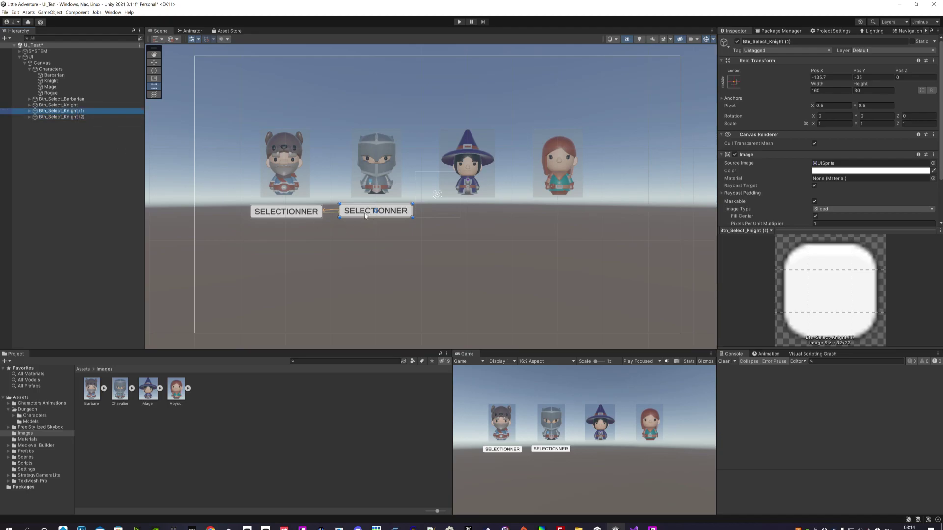
pyautogui.moveTo(369, 216); pyautogui.dragTo(461, 216)
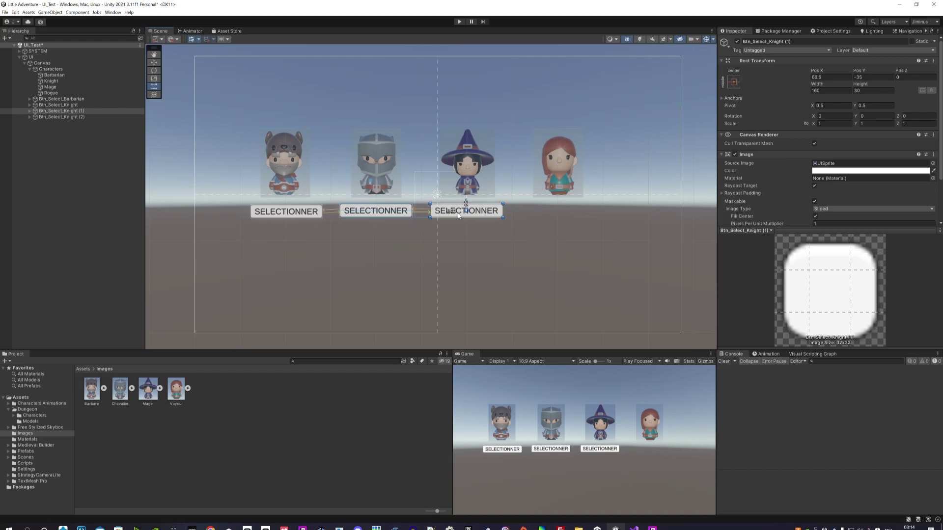
pyautogui.moveTo(460, 216); pyautogui.dragTo(462, 216)
pyautogui.click(93, 116)
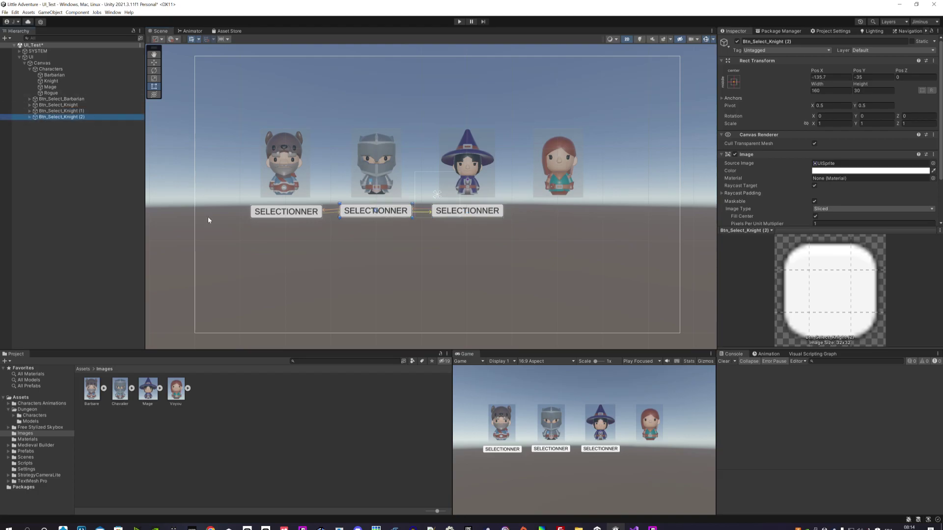
pyautogui.moveTo(358, 215); pyautogui.dragTo(540, 213)
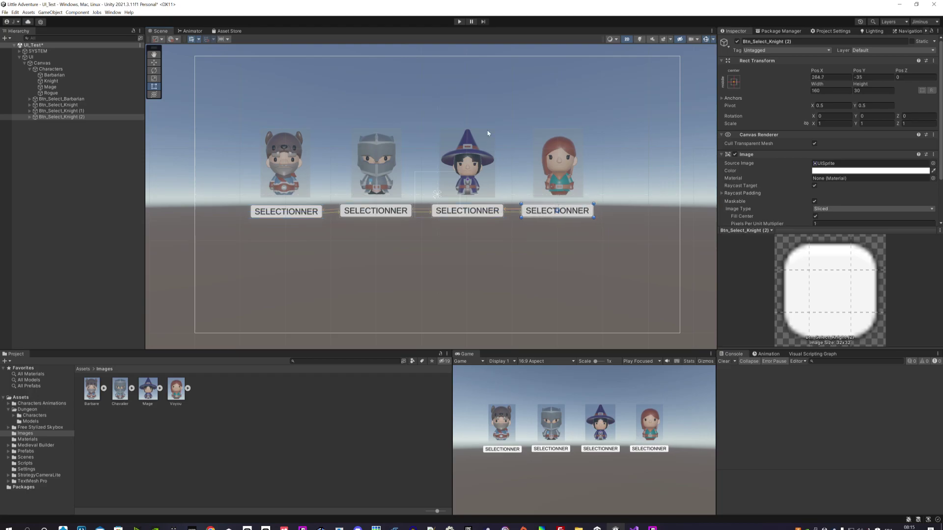
# Collapse the hierarchy groups and rename Btn_Select_Knight (1) to Btn_Select_Mage
pyautogui.click(350, 205)
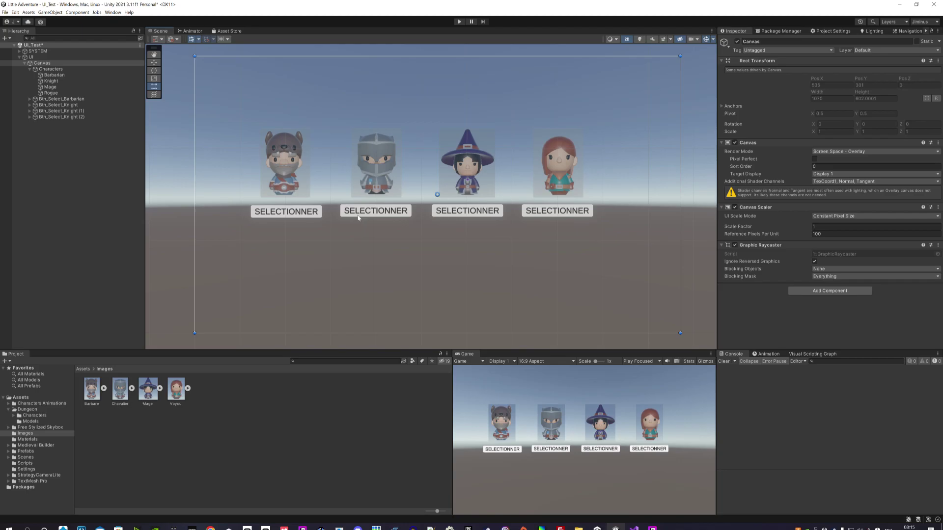
pyautogui.click(448, 199)
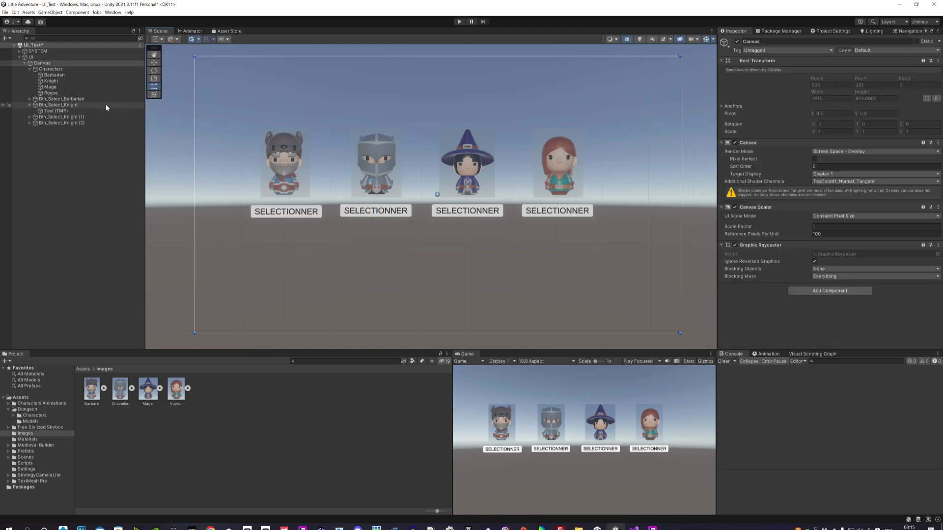
pyautogui.click(30, 69)
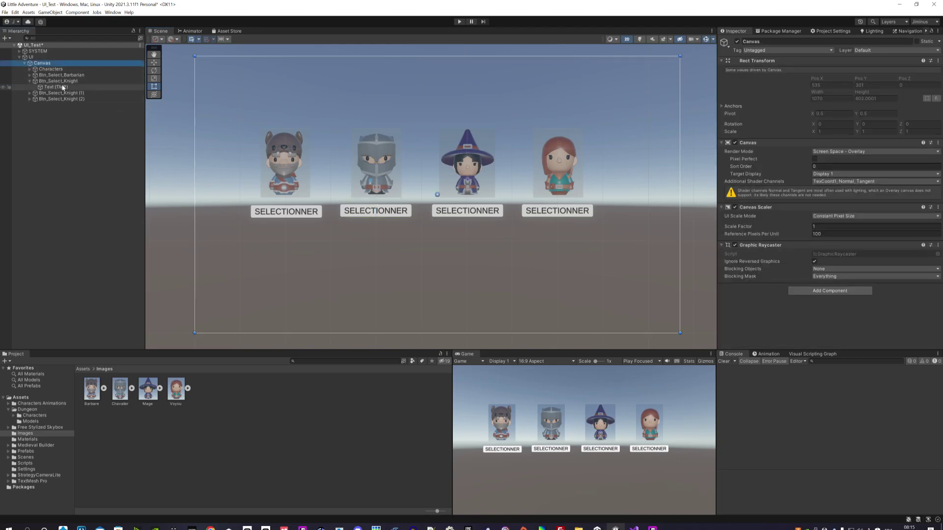
pyautogui.click(29, 81)
pyautogui.click(69, 81)
pyautogui.click(72, 87)
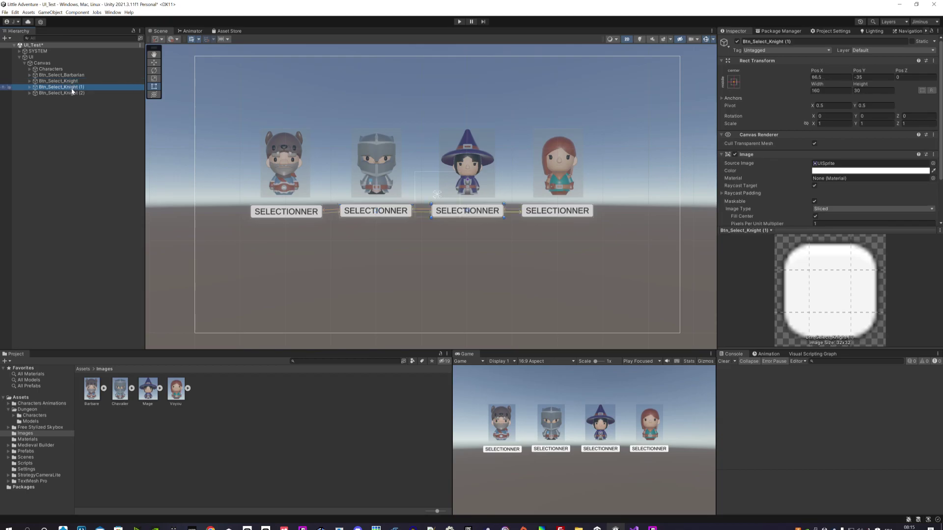
pyautogui.click(79, 89)
pyautogui.press('End')
pyautogui.press('BackSpace')
pyautogui.press('BackSpace')
pyautogui.press('BackSpace')
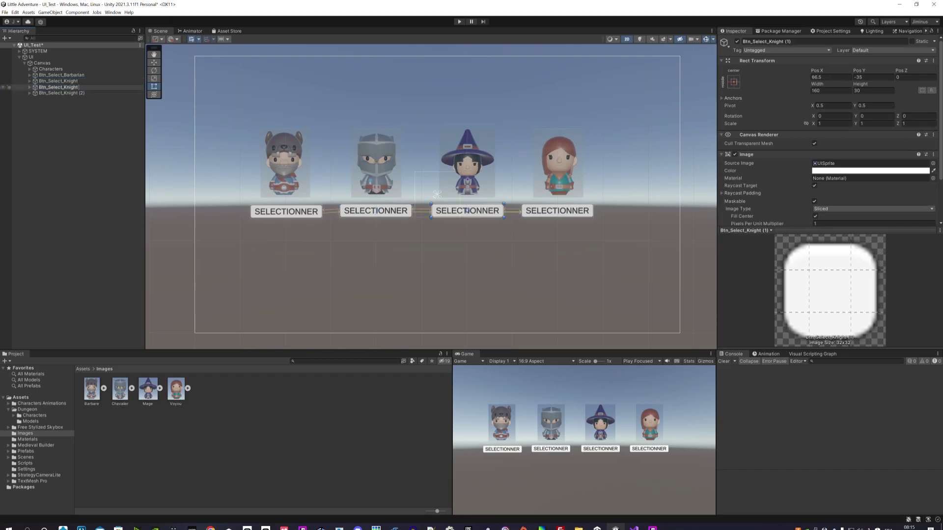
pyautogui.press('BackSpace')
pyautogui.press('BackSpace')
pyautogui.press('BackSpace')
pyautogui.write('e')
pyautogui.press('Return')
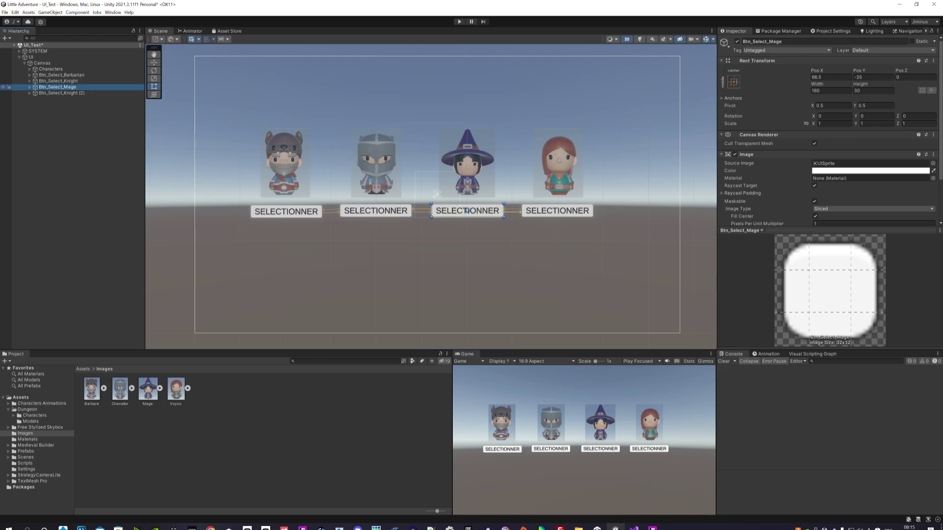
# Rename Btn_Select_Knight (2) to Btn_Select_Rogue
pyautogui.click(88, 94)
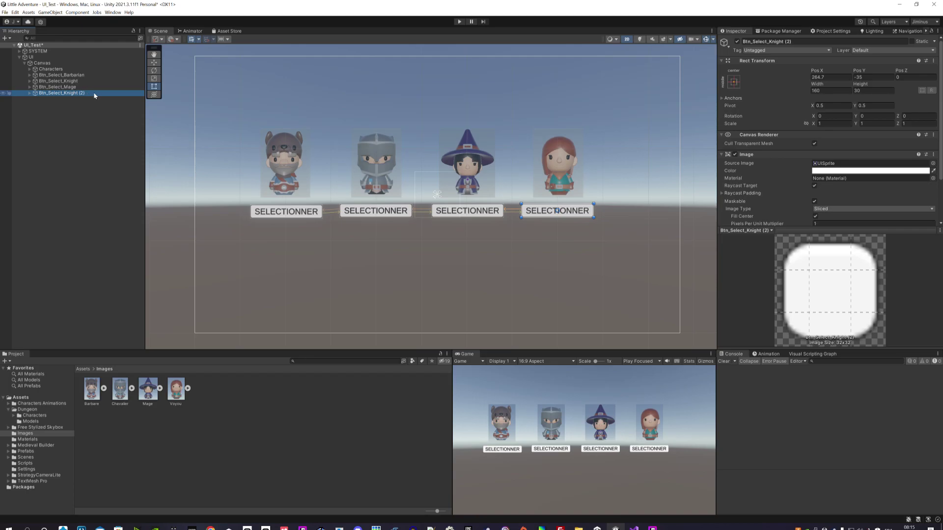
pyautogui.press('F2')
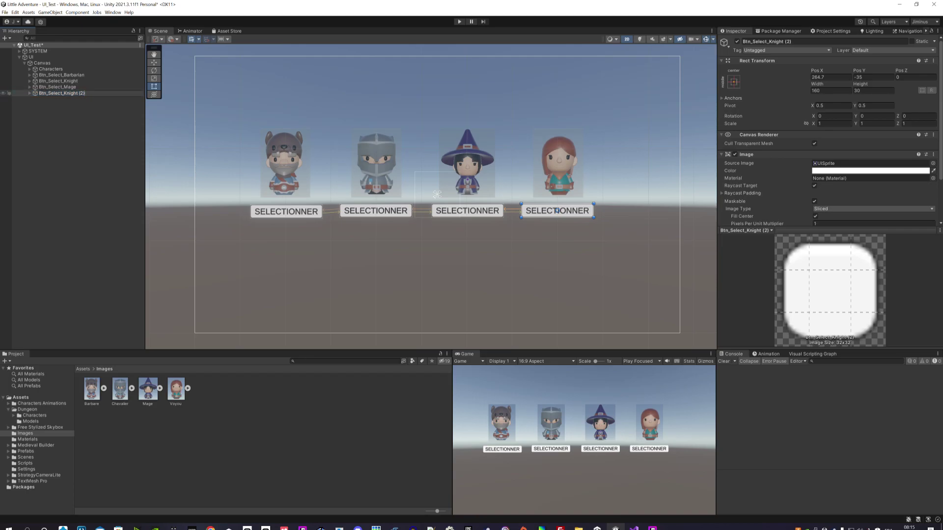
pyautogui.press('BackSpace')
pyautogui.press('BackSpace')
pyautogui.press('BackSpace')
pyautogui.press('BackSpace')
pyautogui.press('BackSpace')
pyautogui.press('BackSpace')
pyautogui.press('Return')
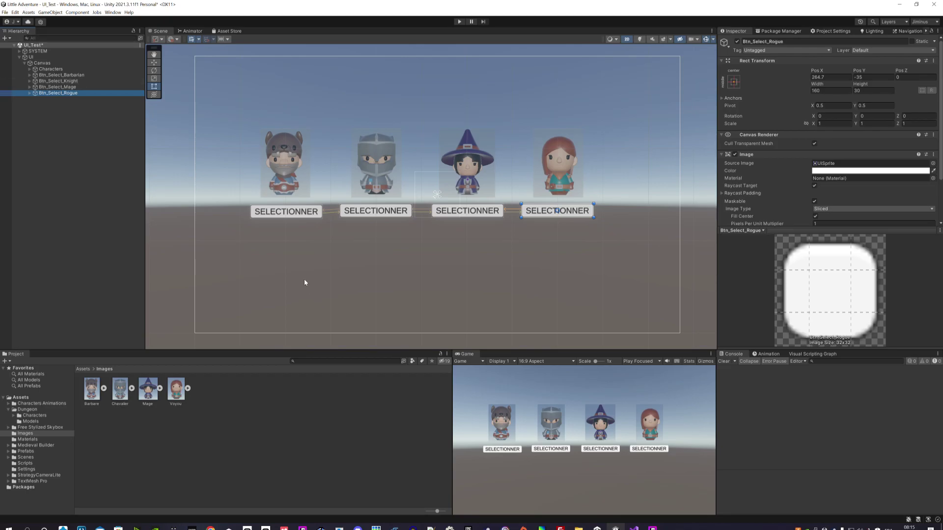
# Collapse the Dungeon folder, then create a new folder named UI at the top of Assets
pyautogui.click(9, 411)
pyautogui.click(26, 502)
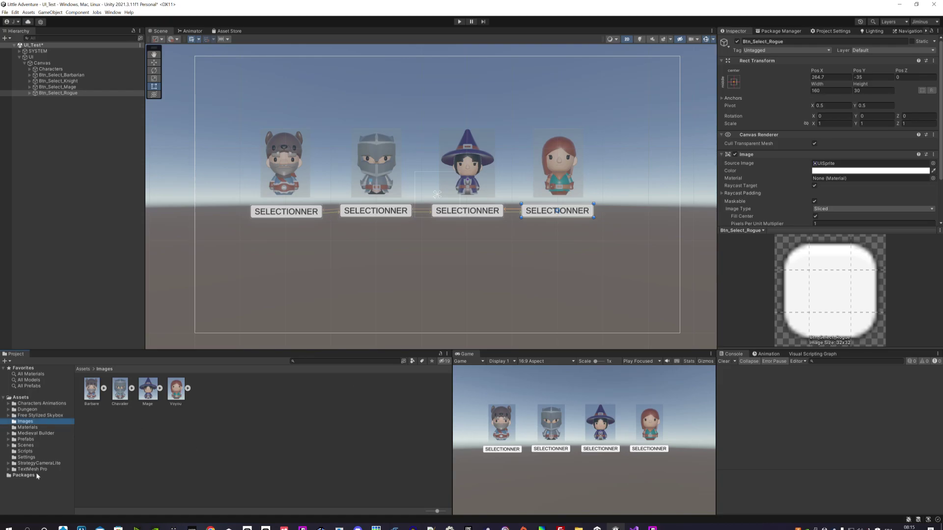
pyautogui.click(21, 397)
pyautogui.rightClick(190, 426)
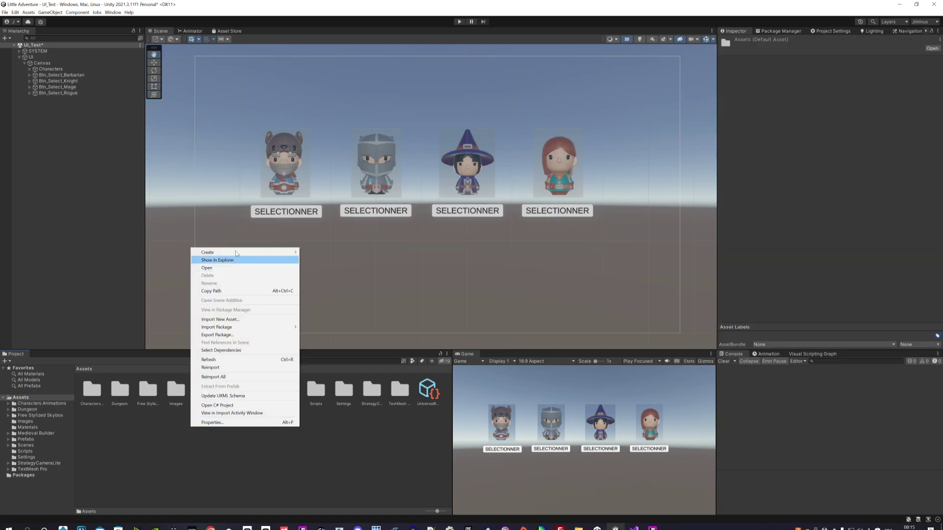
pyautogui.moveTo(235, 253)
pyautogui.click(315, 183)
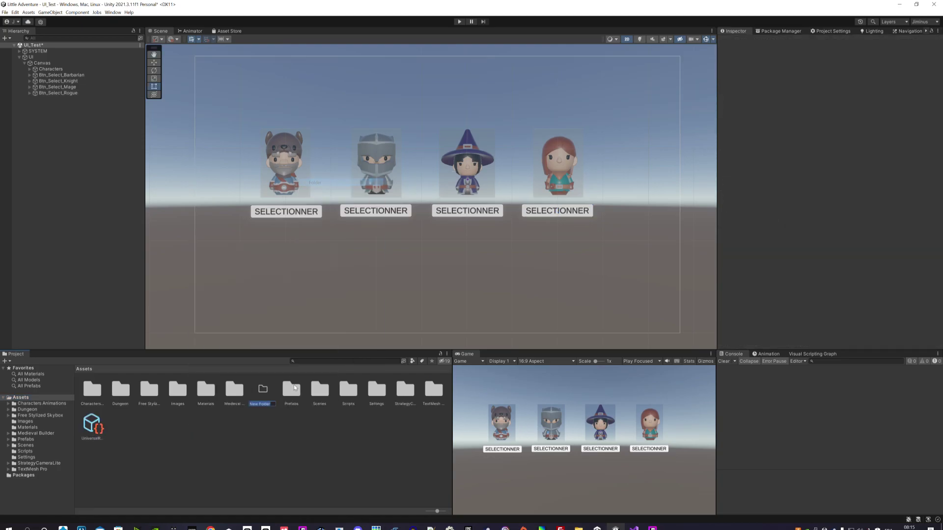
pyautogui.write('UI')
pyautogui.press('Return')
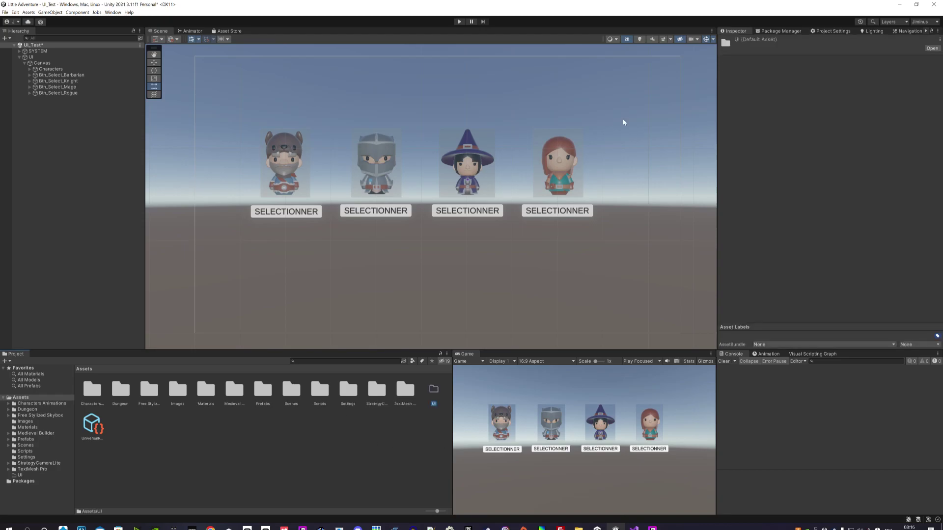
# In Package Manager's owned assets, select 2D Casual UI HD and open its Asset Store page
pyautogui.click(778, 32)
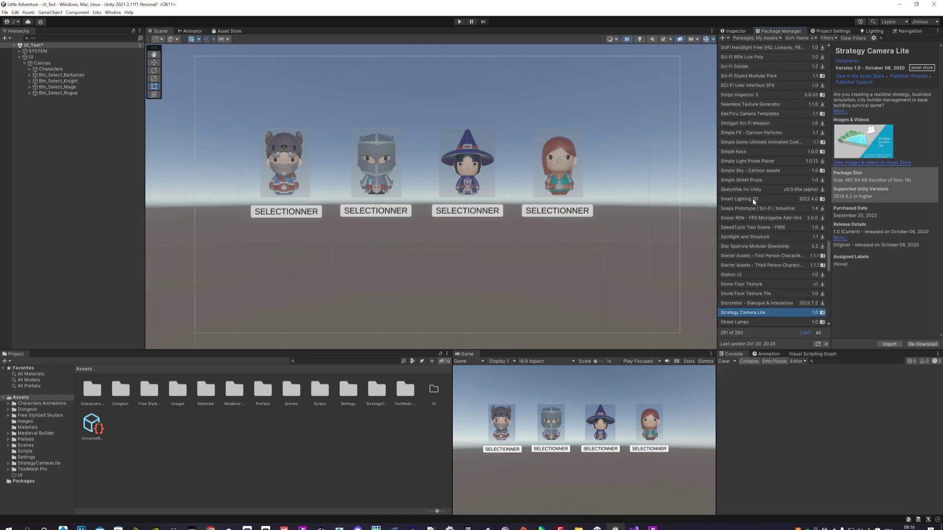
pyautogui.scroll(5, 781, 240)
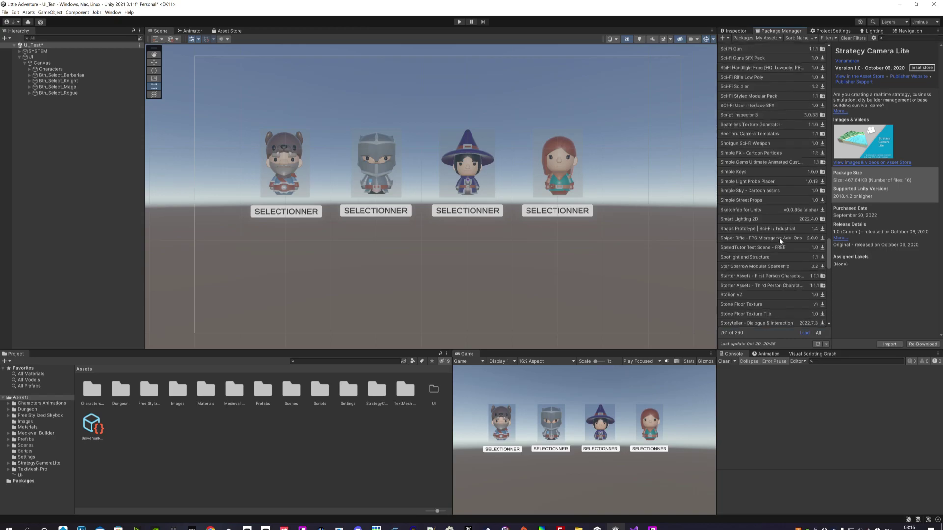
pyautogui.scroll(5, 779, 231)
pyautogui.scroll(5, 774, 225)
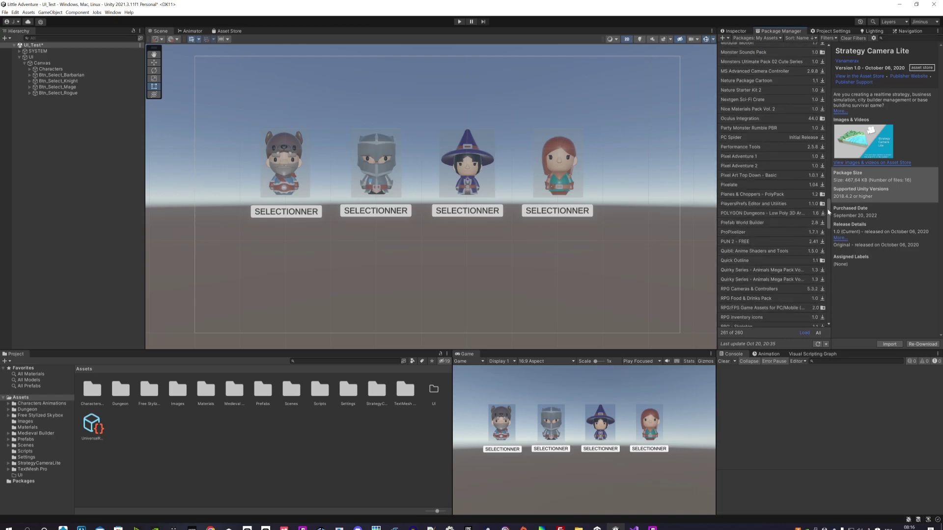
pyautogui.moveTo(828, 209); pyautogui.dragTo(828, 54)
pyautogui.click(782, 47)
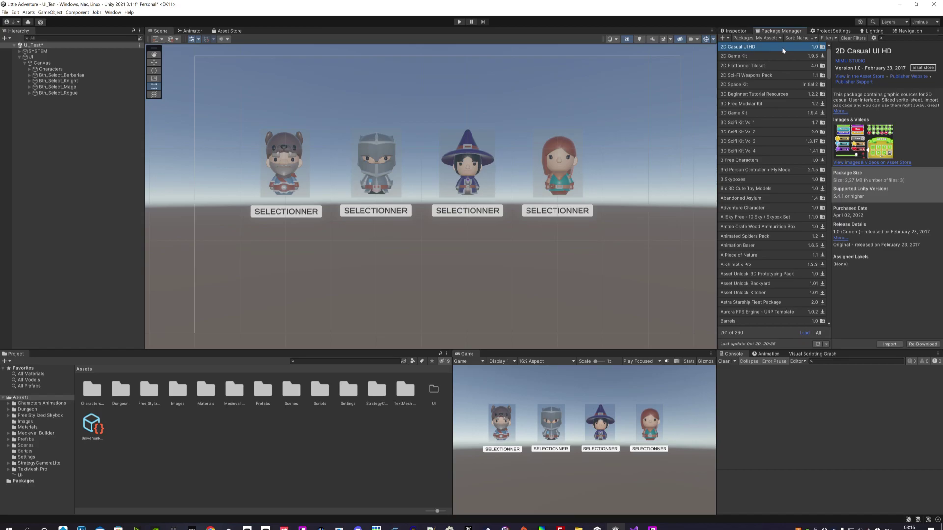
pyautogui.click(850, 161)
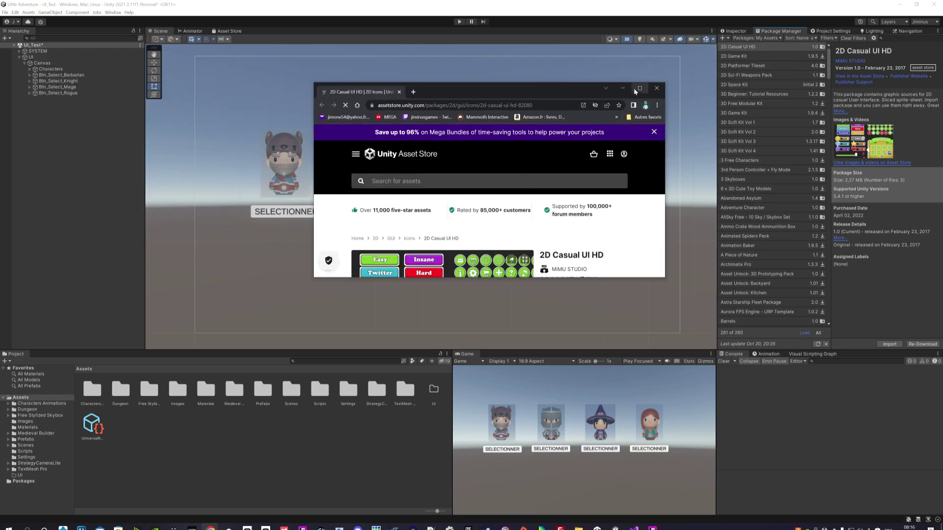
# Maximise the browser and browse the 2D GUI category of the Asset Store
pyautogui.click(633, 87)
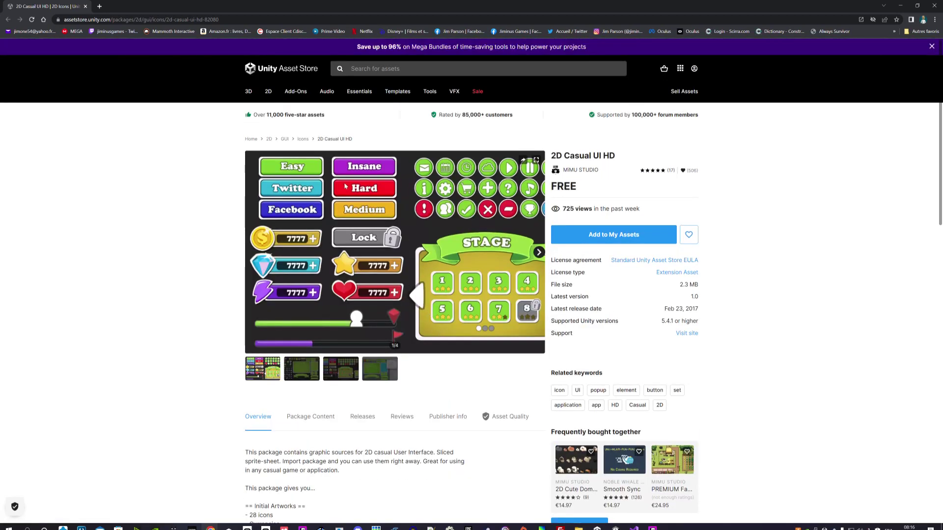
pyautogui.click(285, 140)
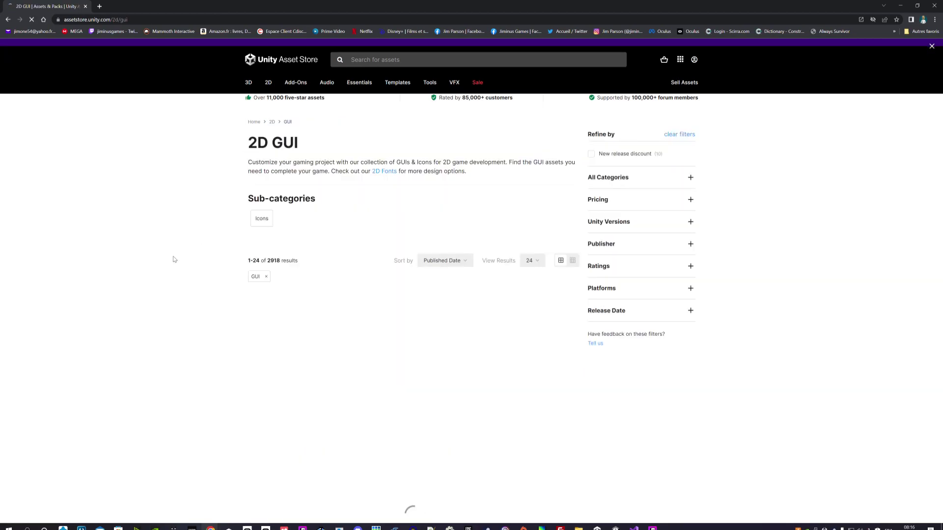
pyautogui.scroll(-3, 173, 260)
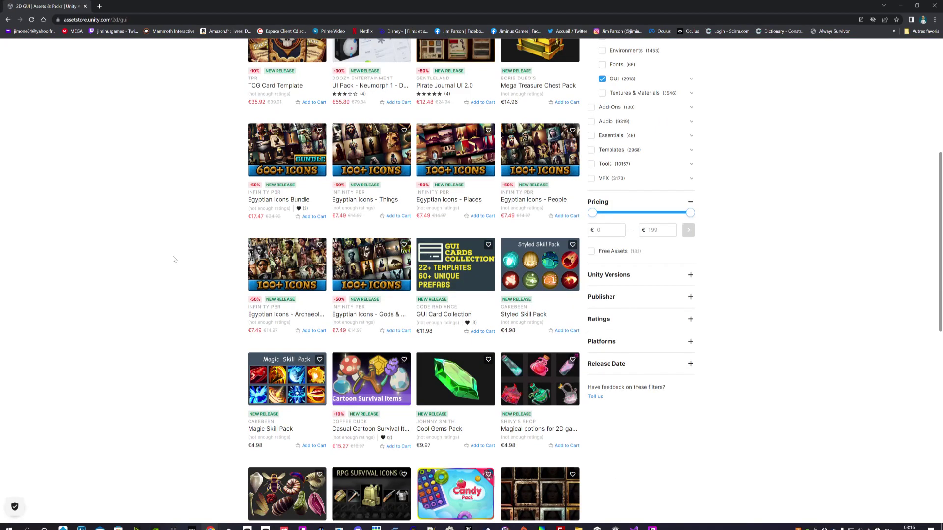
pyautogui.scroll(-3, 173, 259)
pyautogui.scroll(-3, 173, 260)
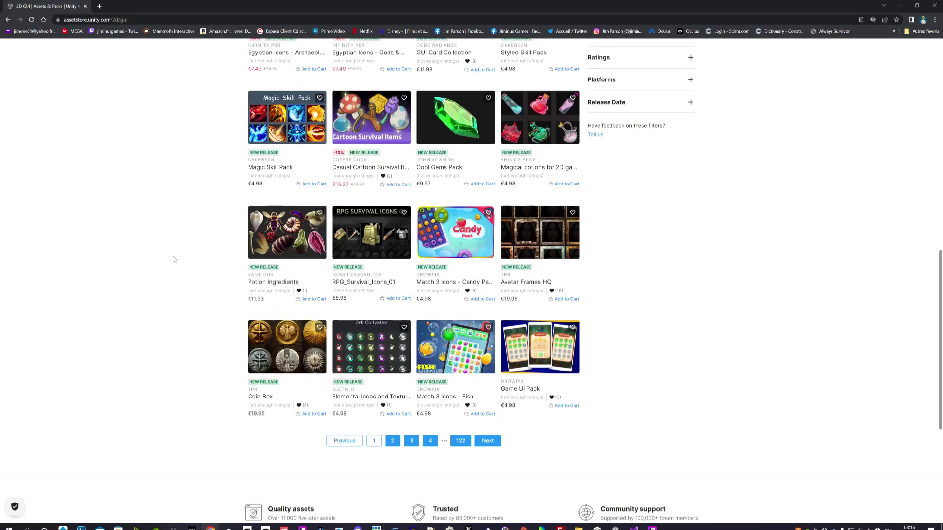
pyautogui.scroll(3, 173, 260)
pyautogui.scroll(4, 173, 259)
pyautogui.scroll(4, 173, 259)
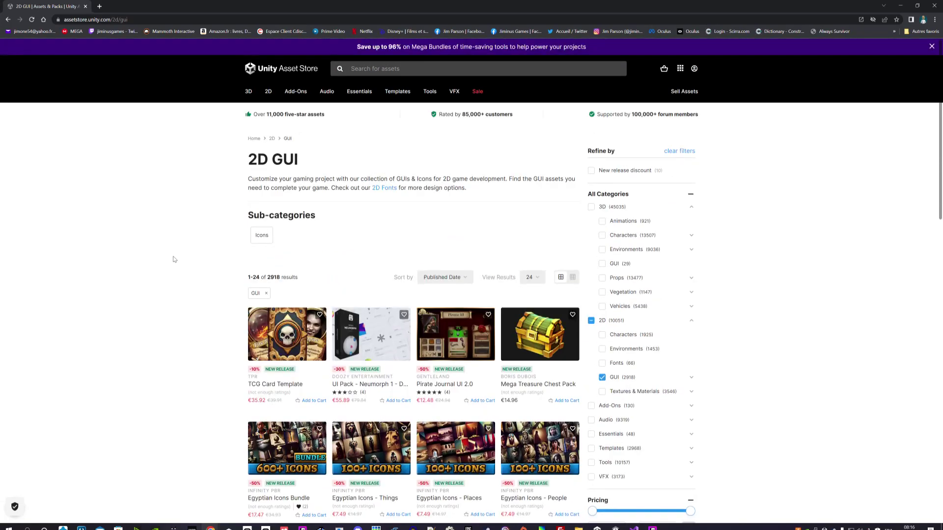
pyautogui.scroll(-1, 653, 321)
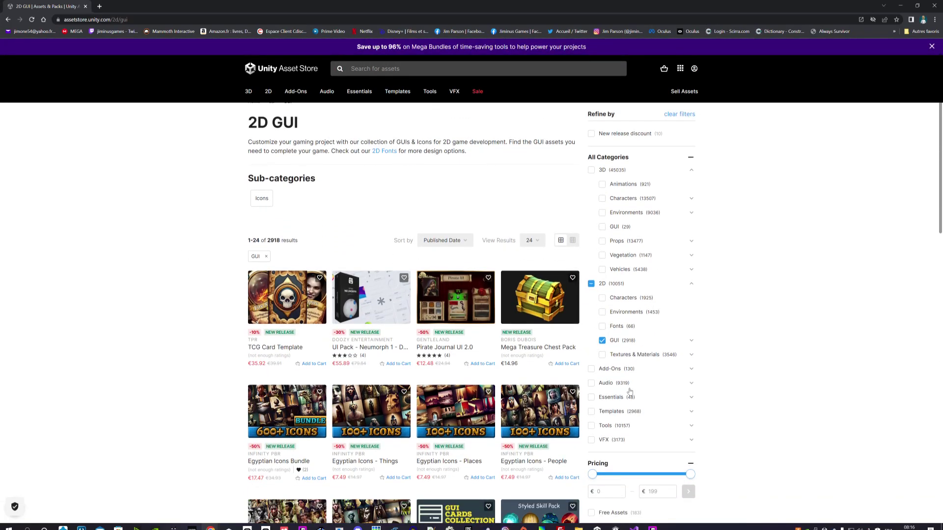
pyautogui.scroll(-3, 631, 391)
# Filter the GUI results to Free Assets, look through them, then close the browser
pyautogui.click(592, 404)
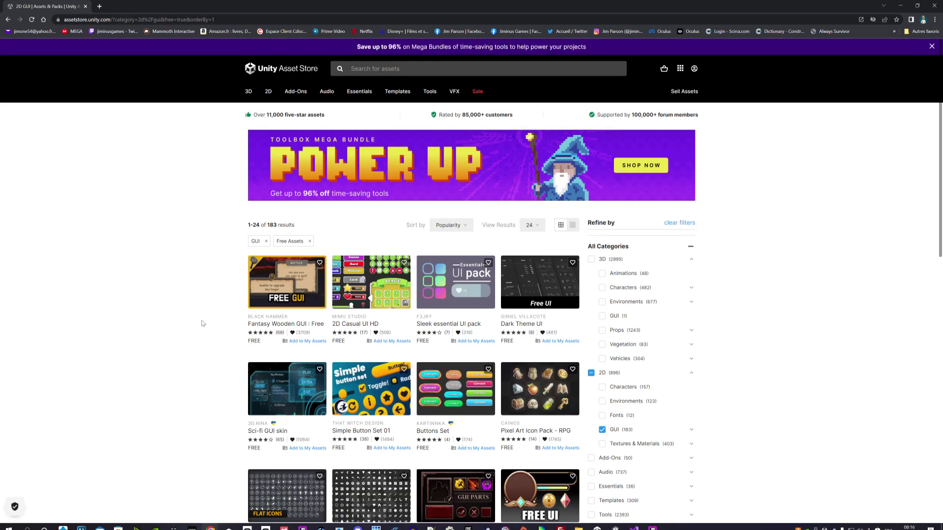
pyautogui.scroll(-3, 202, 323)
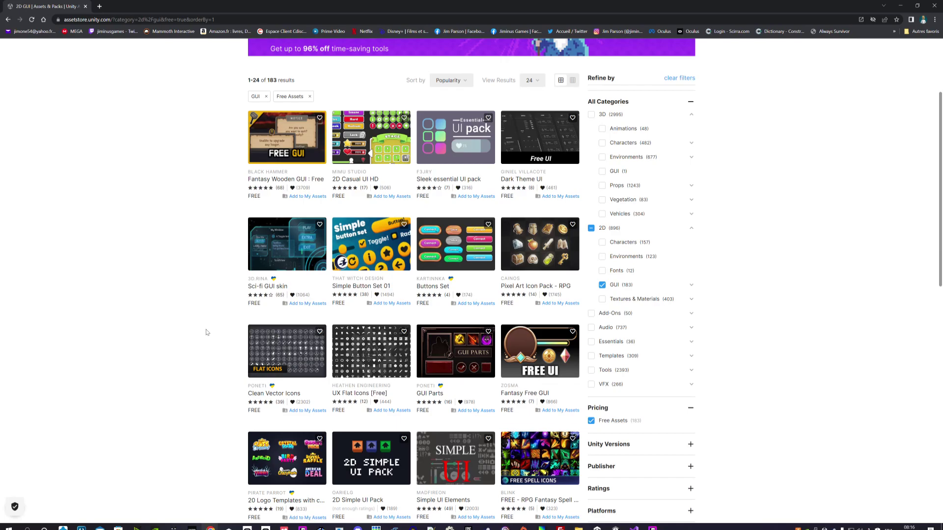
pyautogui.scroll(-3, 207, 333)
pyautogui.scroll(-3, 219, 346)
pyautogui.scroll(8, 131, 292)
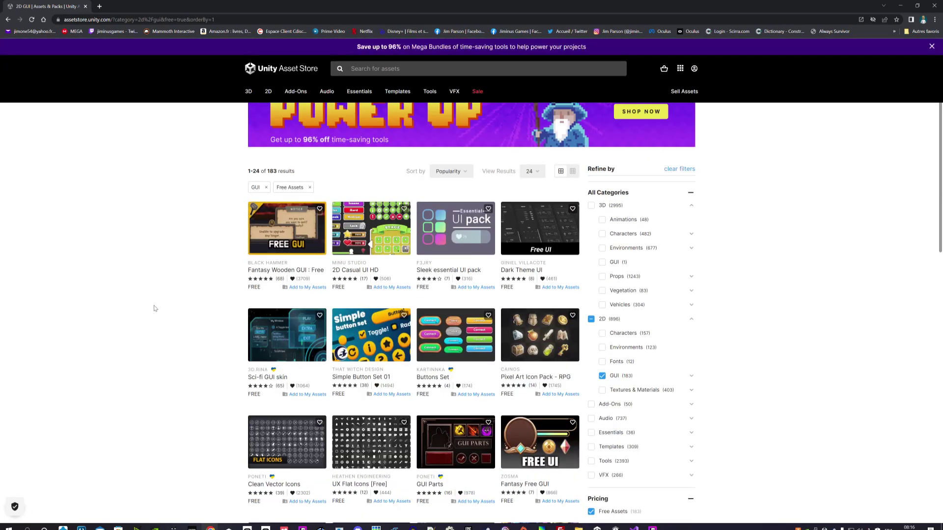
pyautogui.scroll(1, 154, 309)
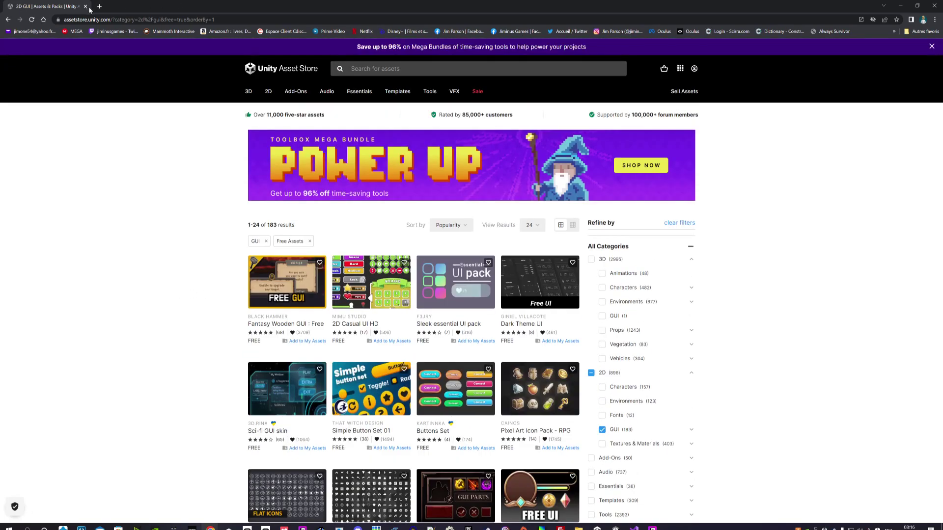
pyautogui.click(87, 7)
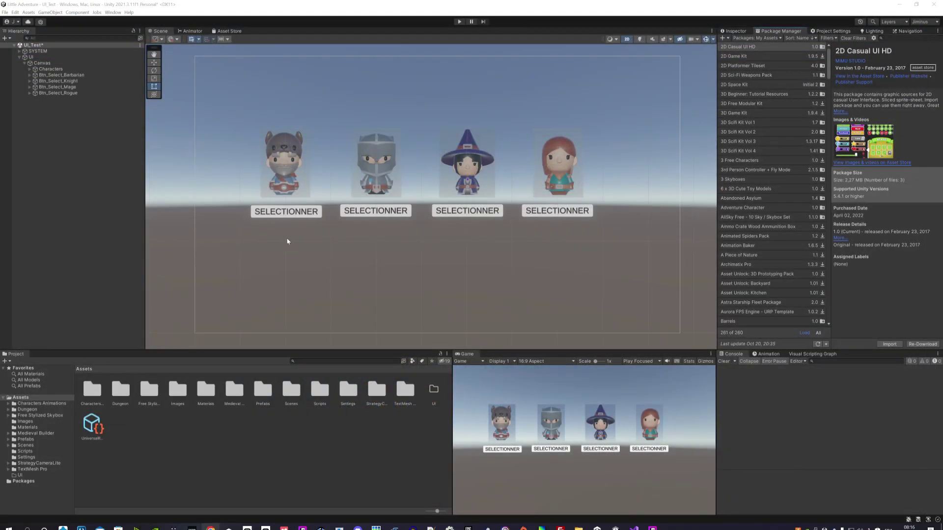
# Select the Canvas and expand, then collapse, the Characters group in the Hierarchy
pyautogui.click(392, 238)
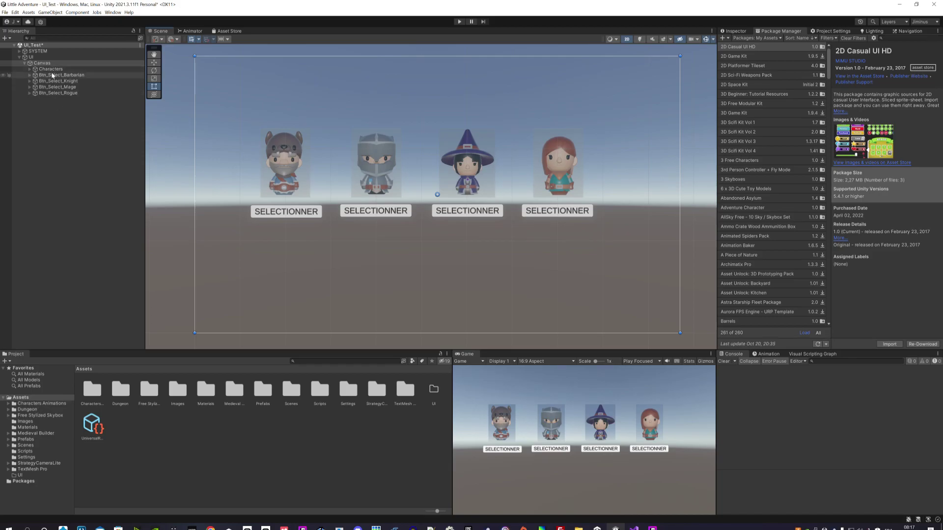
pyautogui.click(29, 71)
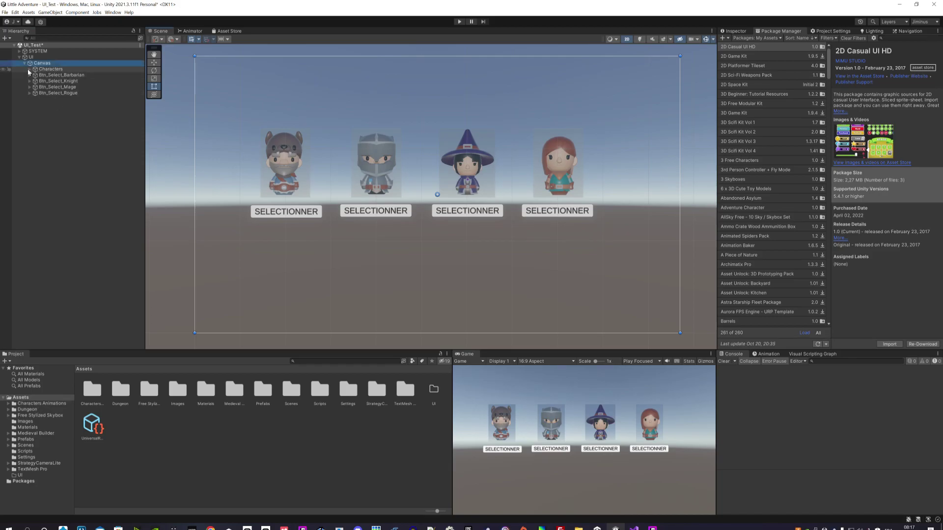
pyautogui.click(29, 69)
pyautogui.rightClick(57, 75)
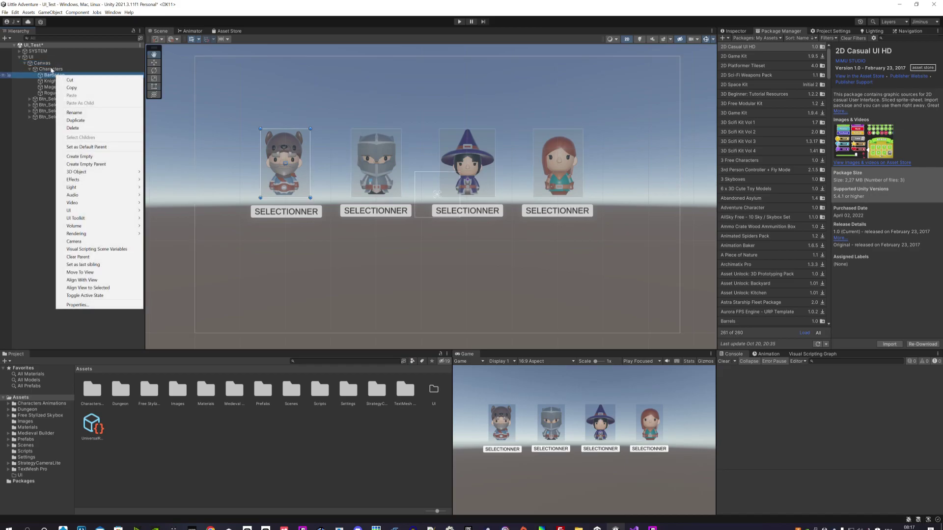
pyautogui.click(50, 69)
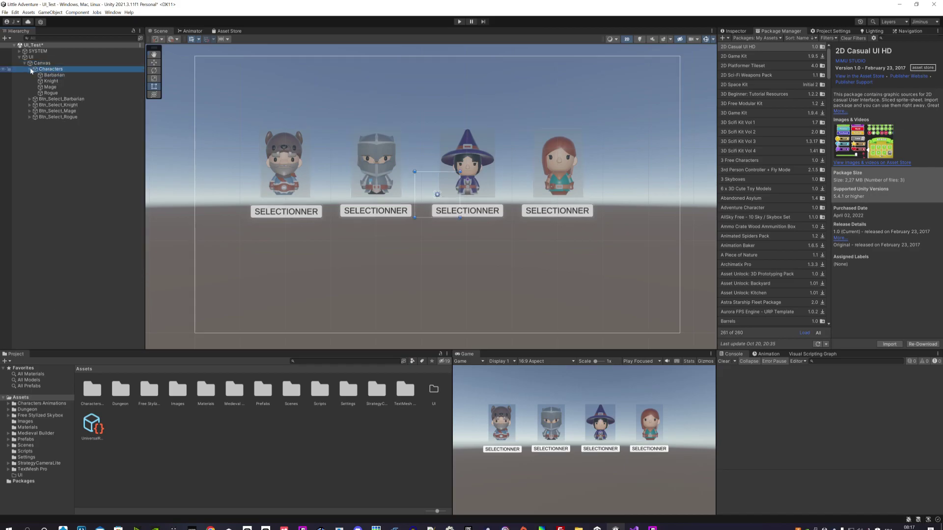
pyautogui.click(29, 69)
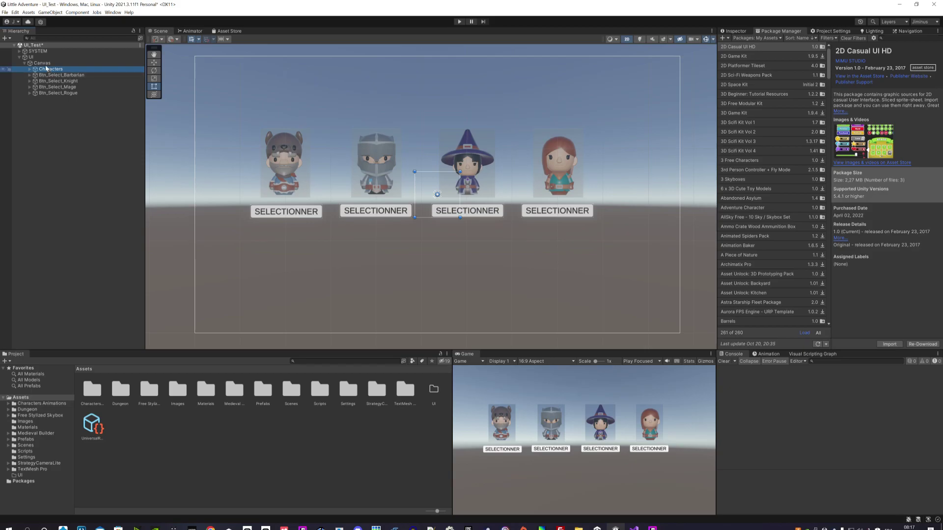
# Create an empty child of Canvas and name it 'Btns Select'
pyautogui.rightClick(43, 63)
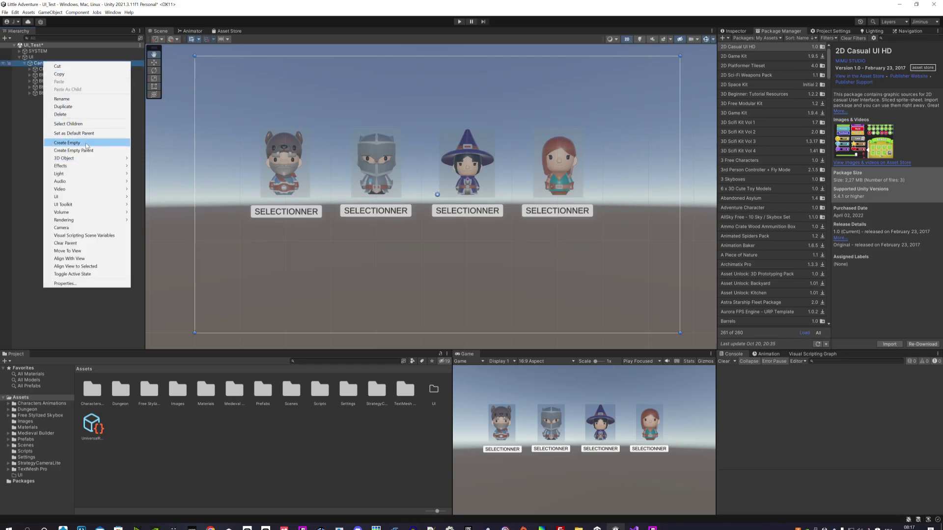
pyautogui.click(86, 143)
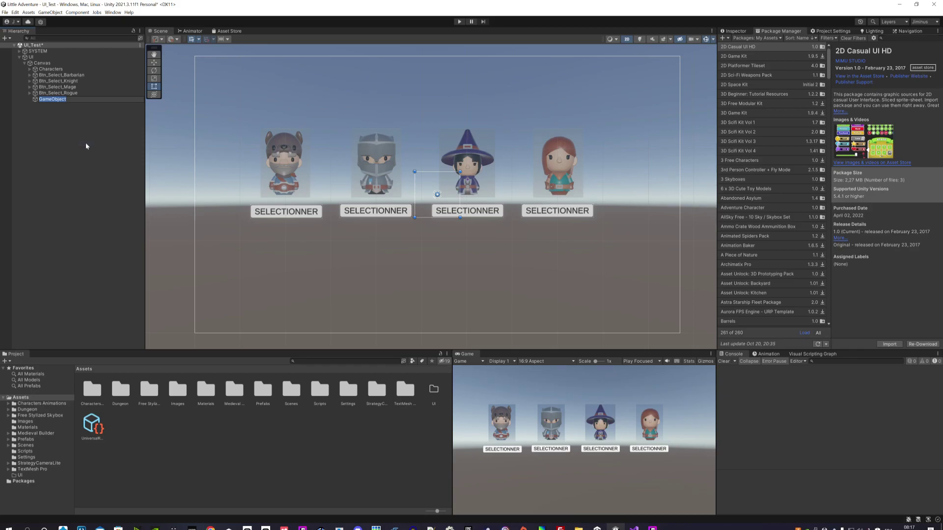
pyautogui.write('Btns')
pyautogui.press('Return')
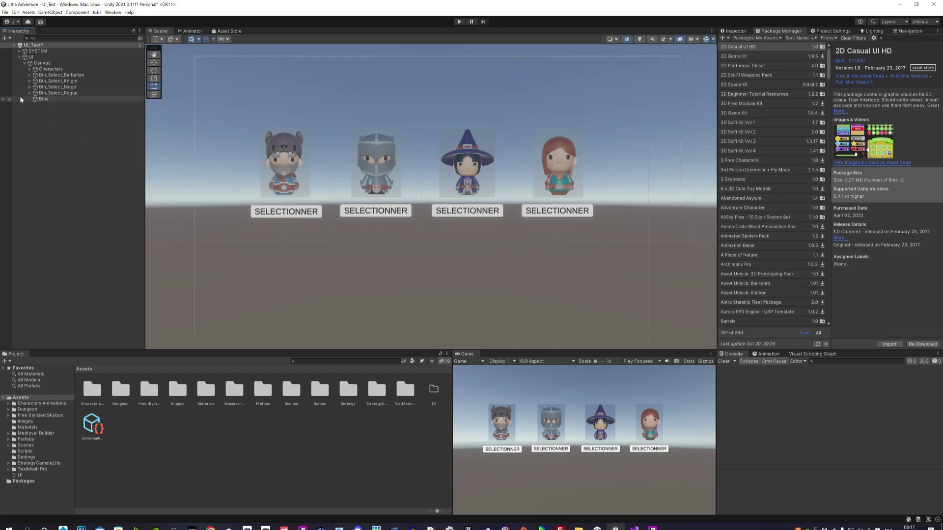
pyautogui.click(61, 101)
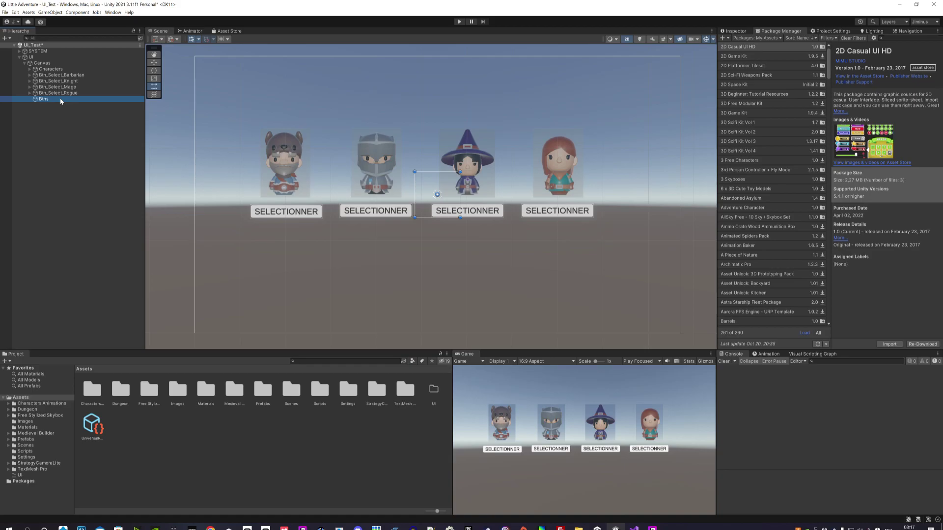
pyautogui.press('F2')
pyautogui.write('De')
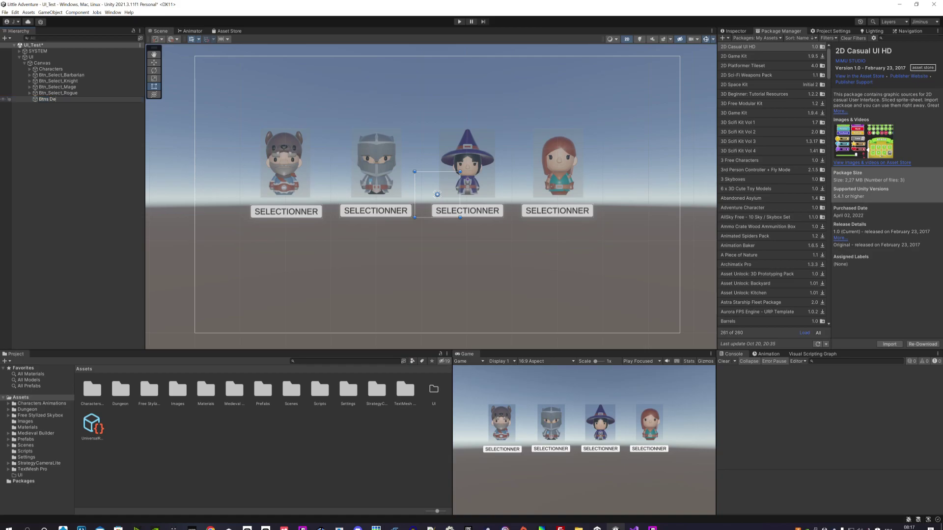
pyautogui.write('slect')
pyautogui.hotkey('ctrl', 'a')
pyautogui.press('Return')
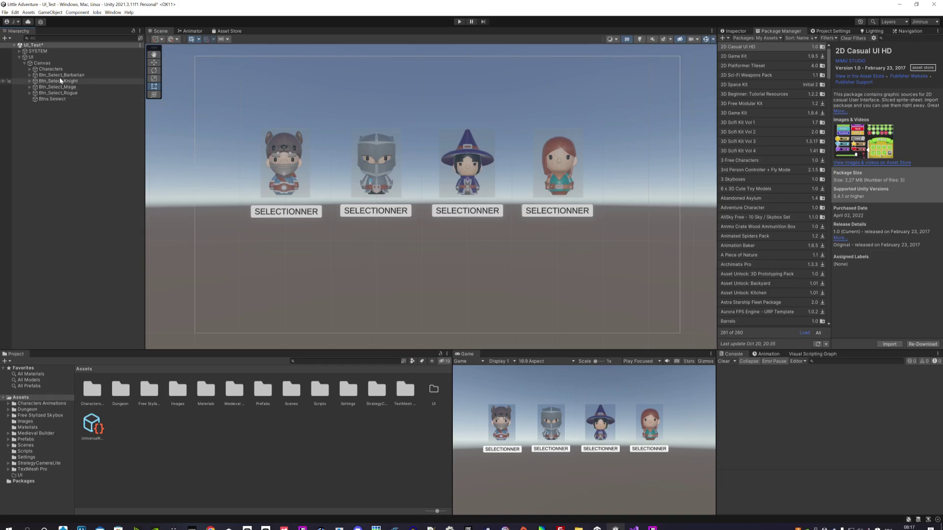
# Move the four Btn_Select buttons under Btns Select and collapse the group
pyautogui.click(60, 76)
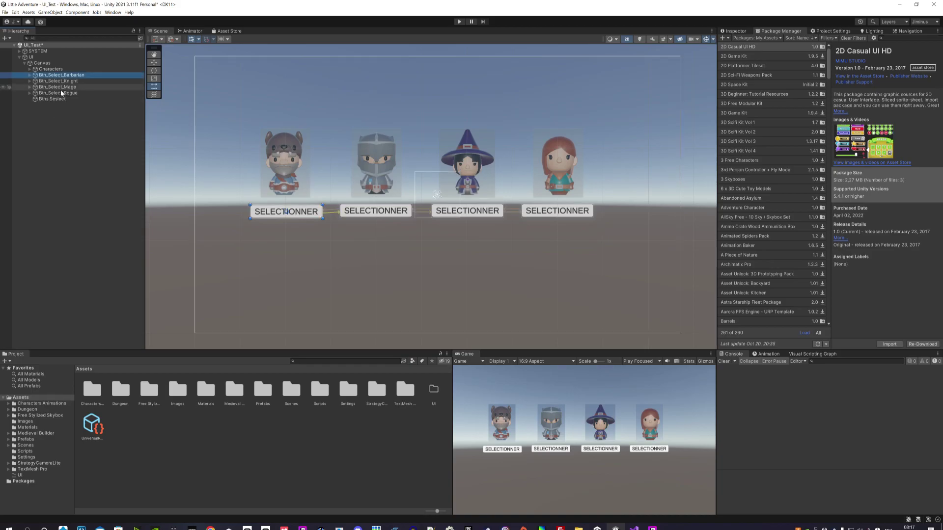
pyautogui.keyDown('shift'); pyautogui.click(63, 93); pyautogui.keyUp('shift')
pyautogui.moveTo(55, 74); pyautogui.dragTo(54, 99)
pyautogui.click(28, 76)
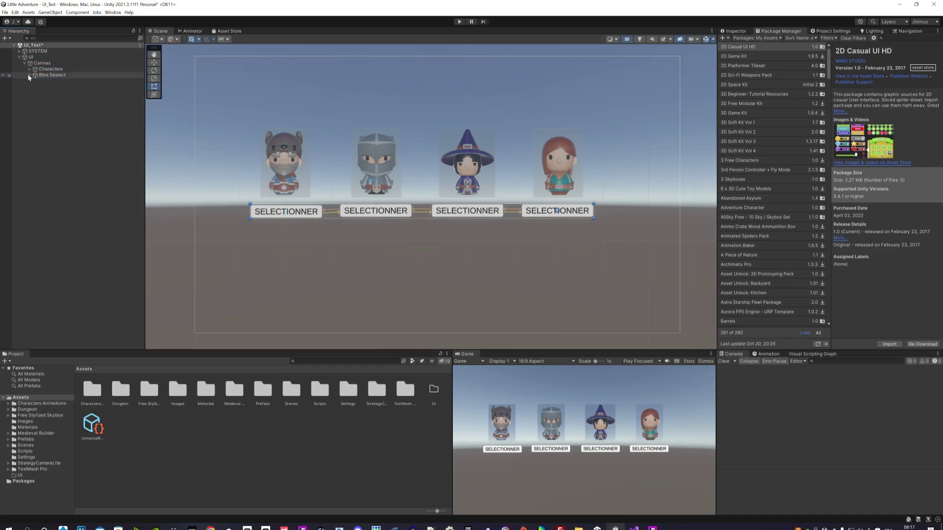
# Create an empty child of Canvas named 'Panels Stats'
pyautogui.rightClick(44, 63)
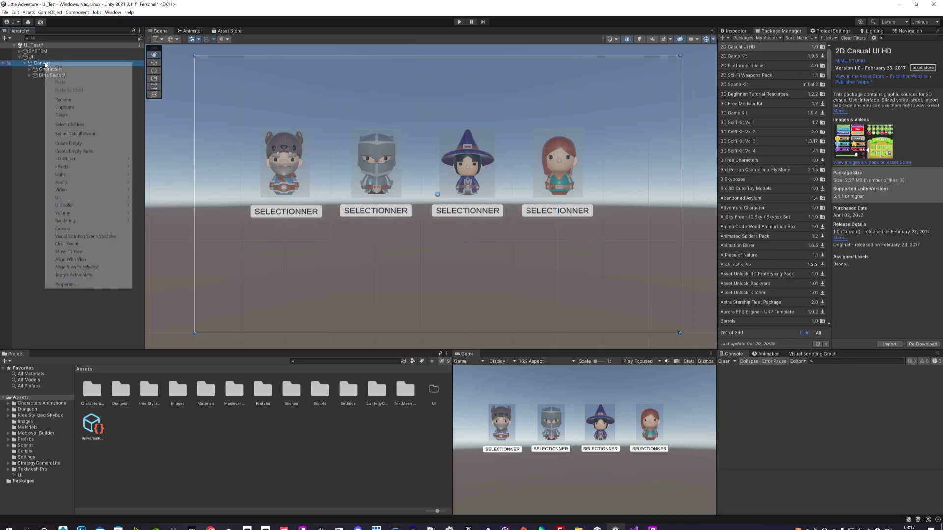
pyautogui.click(86, 143)
pyautogui.write('Panels Stats')
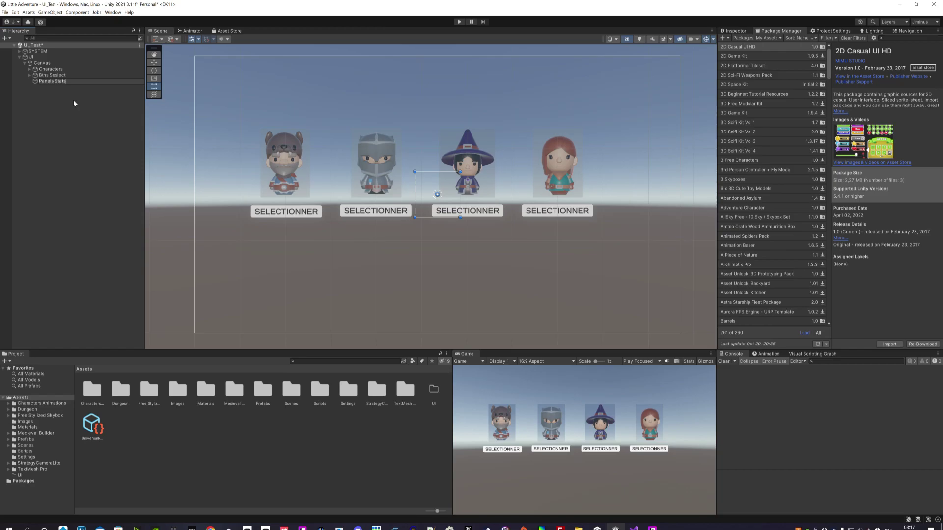
pyautogui.press('Return')
# Add a UI Image under Panels Stats and place it below the first SELECTIONNER button
pyautogui.rightClick(44, 81)
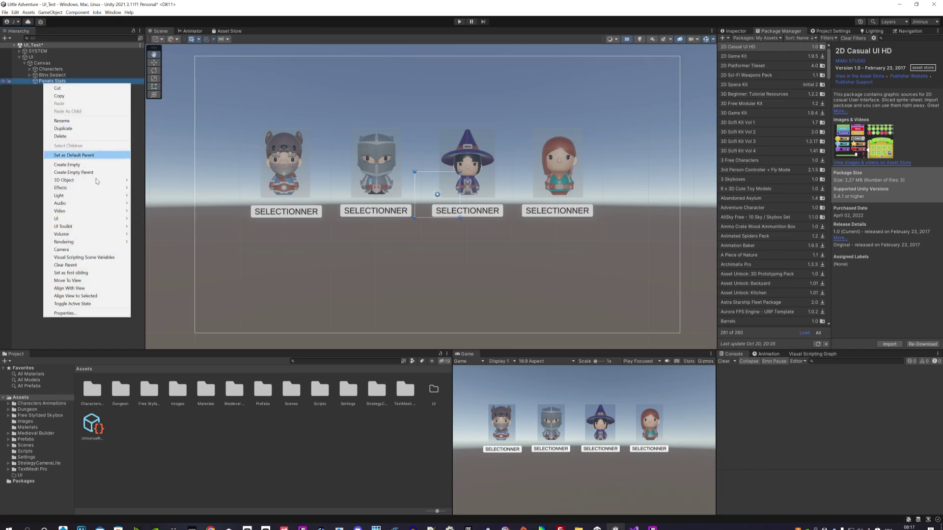
pyautogui.moveTo(103, 182)
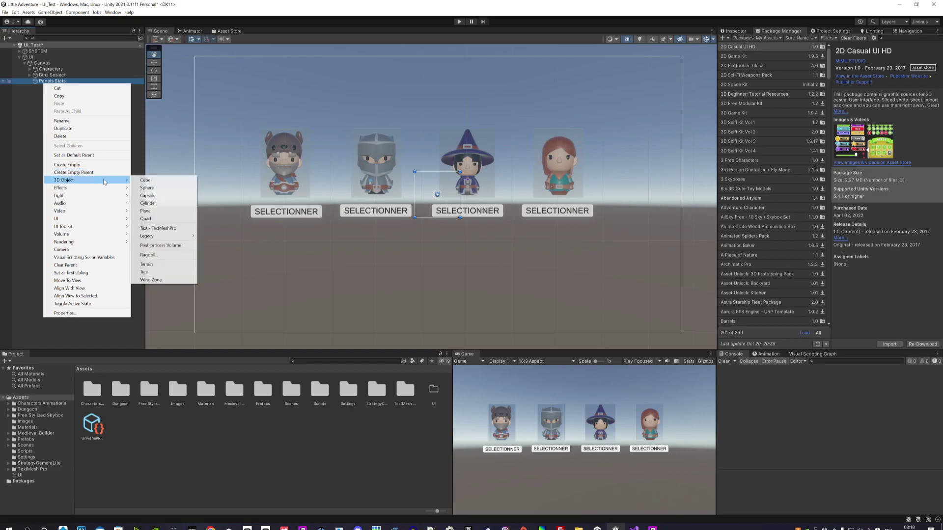
pyautogui.moveTo(106, 219)
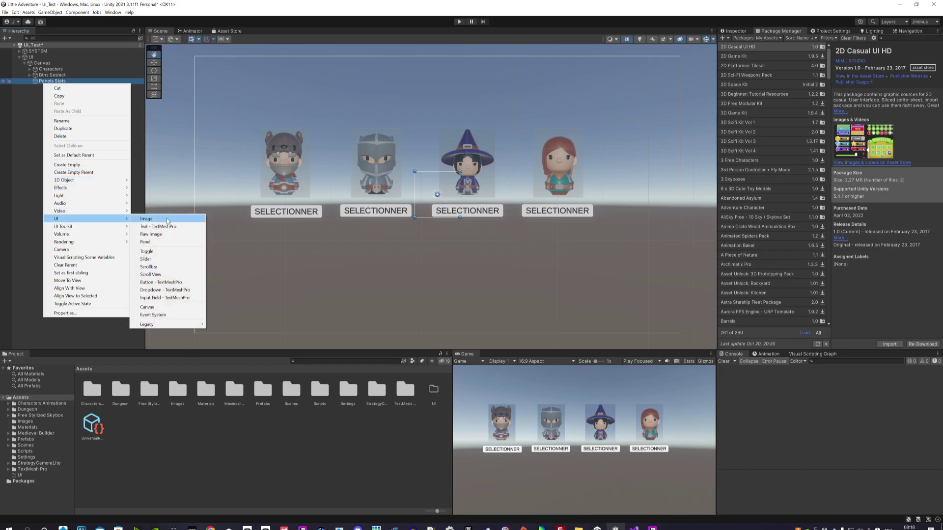
pyautogui.click(167, 219)
pyautogui.moveTo(424, 208)
pyautogui.mouseDown()
pyautogui.moveTo(247, 291)
pyautogui.moveTo(261, 265)
pyautogui.moveTo(322, 327)
pyautogui.mouseUp()
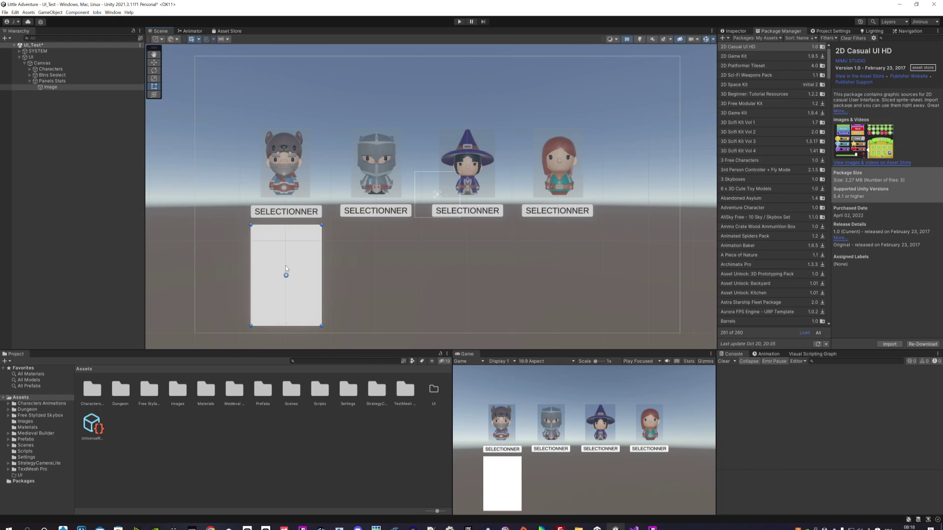
pyautogui.click(360, 268)
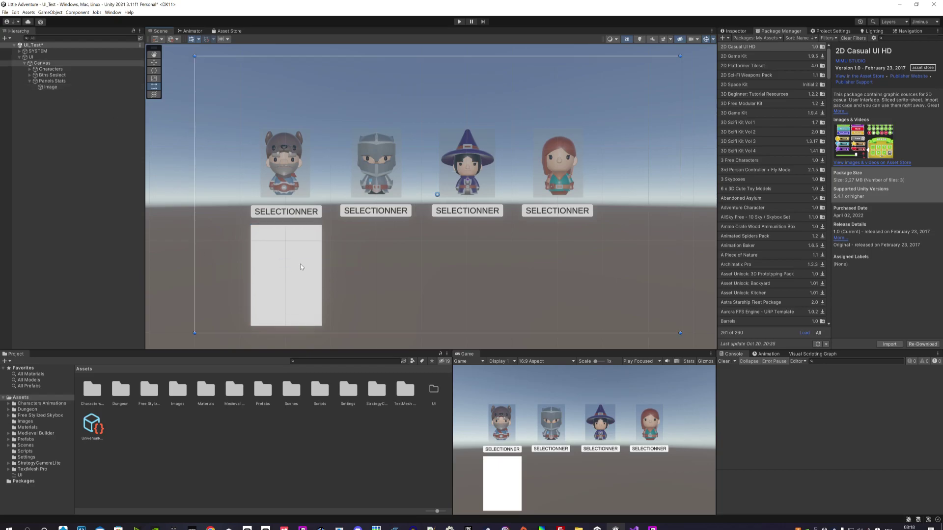
pyautogui.click(301, 267)
pyautogui.click(299, 265)
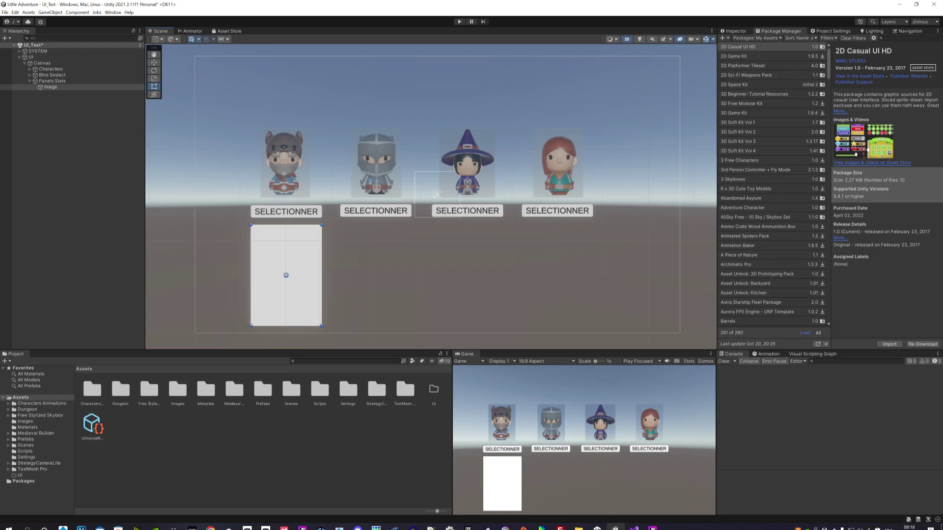
pyautogui.click(61, 88)
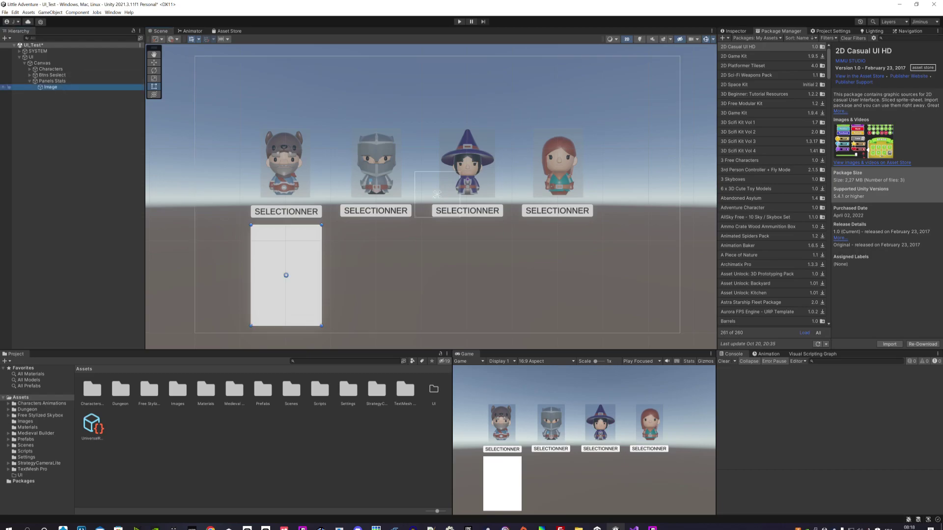
# Rename the image panel to 'BG'
pyautogui.press('F2')
pyautogui.write('BG')
pyautogui.press('Return')
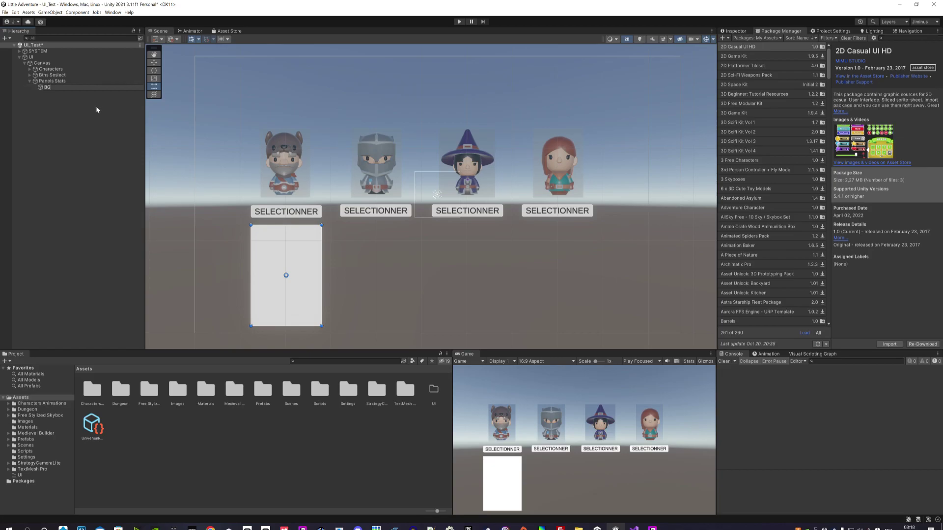
pyautogui.click(86, 93)
pyautogui.click(86, 87)
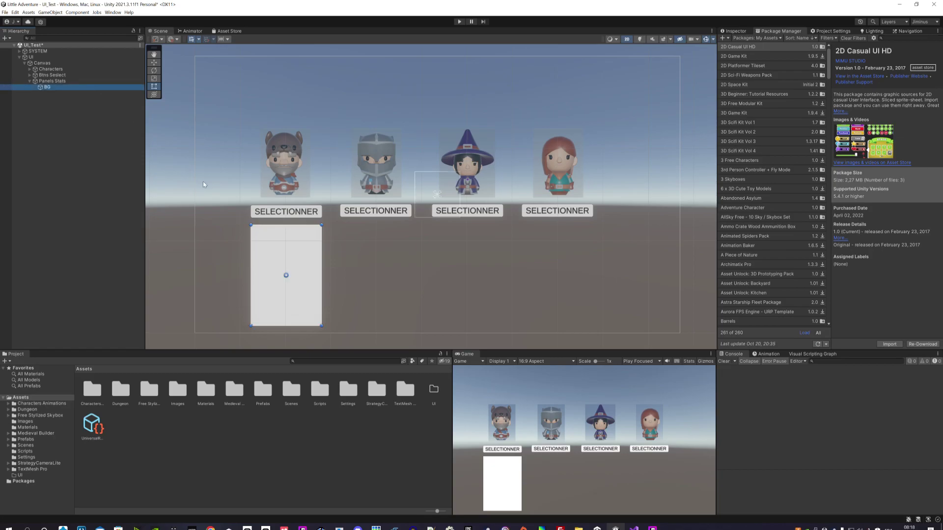
# Duplicate BG, move the copy under the second SELECTIONNER button, duplicate again, then box-select the canvas elements
pyautogui.hotkey('ctrl', 'd')
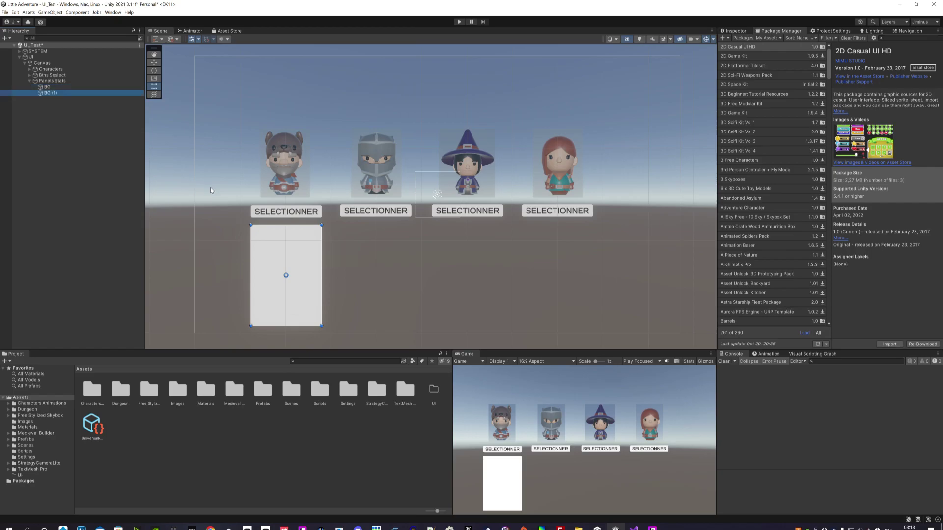
pyautogui.moveTo(280, 247); pyautogui.dragTo(559, 248)
pyautogui.hotkey('ctrl', 'd')
pyautogui.hotkey('ctrl', 'd')
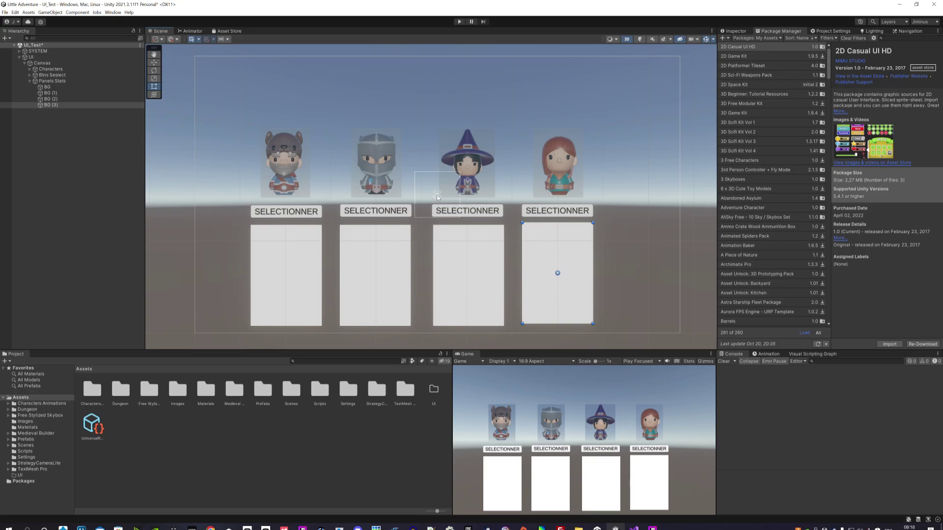
pyautogui.moveTo(181, 113); pyautogui.dragTo(641, 335)
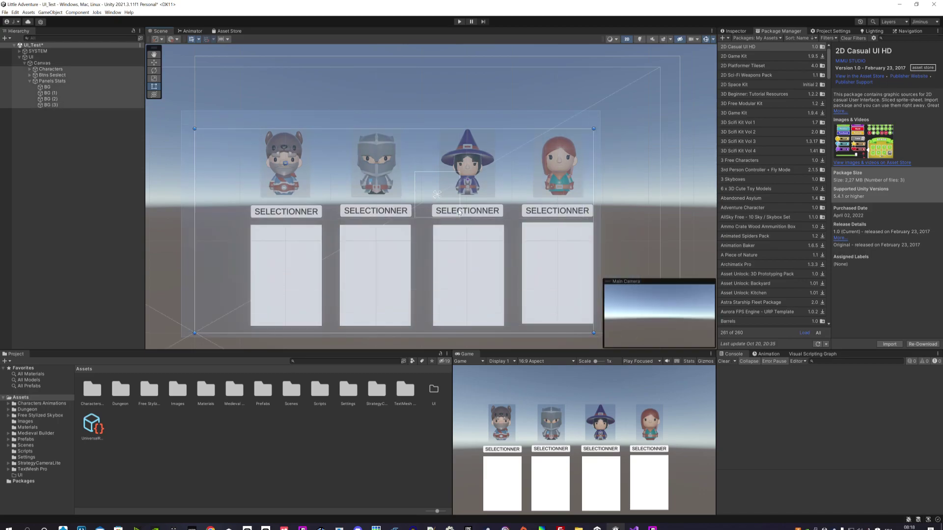
# Select the Canvas, then the four characters Barbarian, Knight, Mage and Rogue in the Hierarchy
pyautogui.click(366, 114)
pyautogui.click(284, 165)
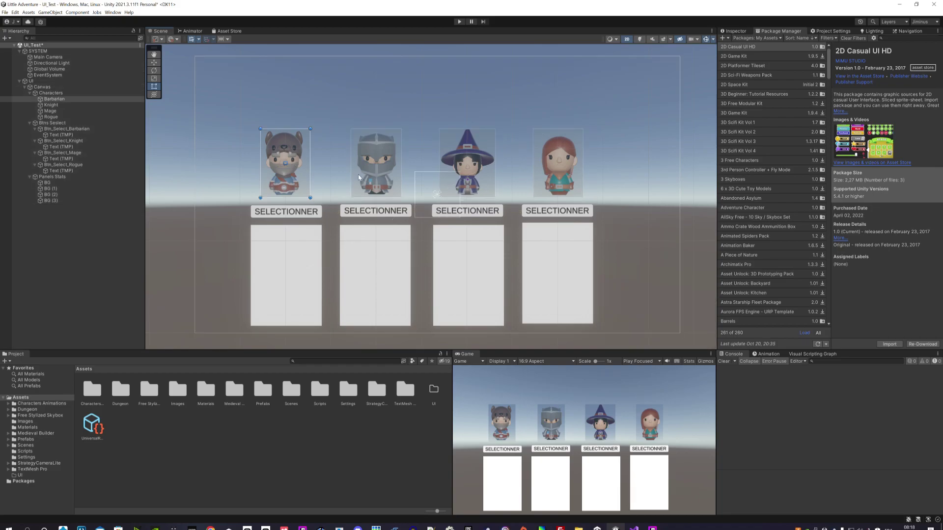
pyautogui.click(386, 169)
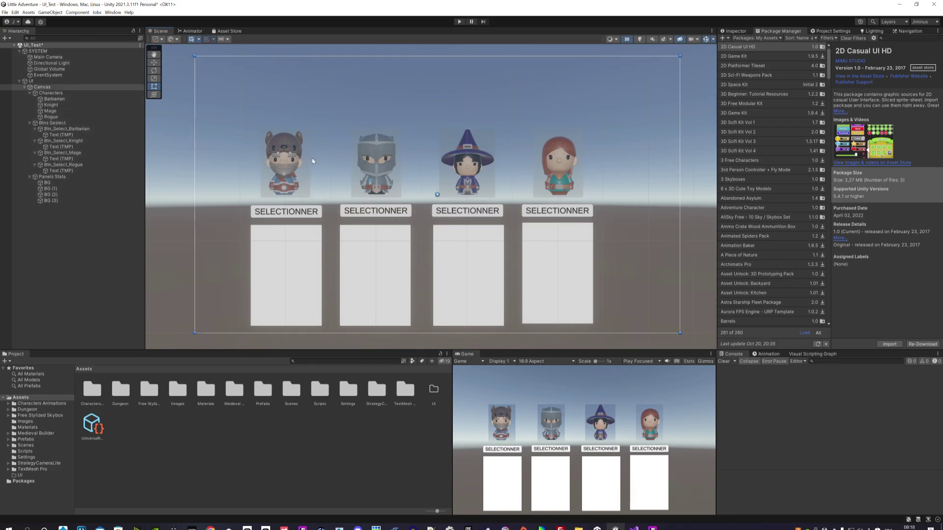
pyautogui.click(386, 169)
pyautogui.click(398, 170)
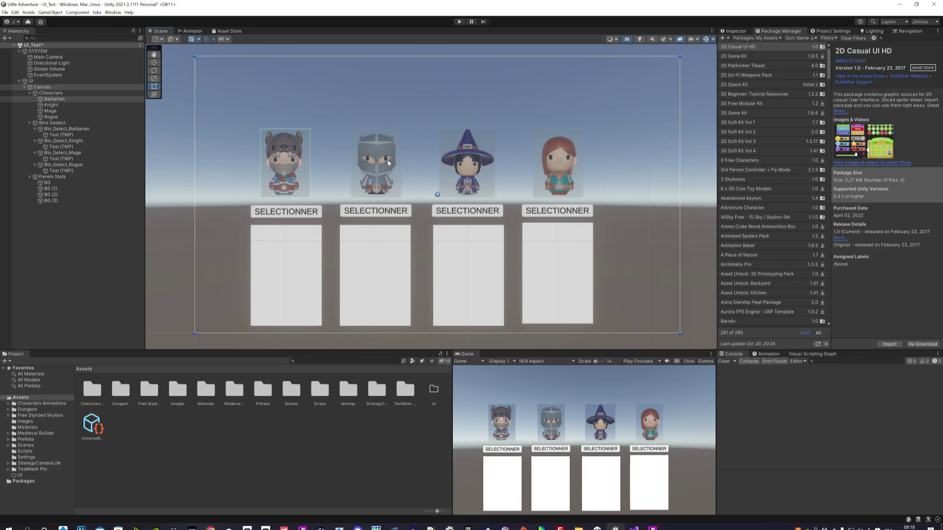
pyautogui.click(53, 99)
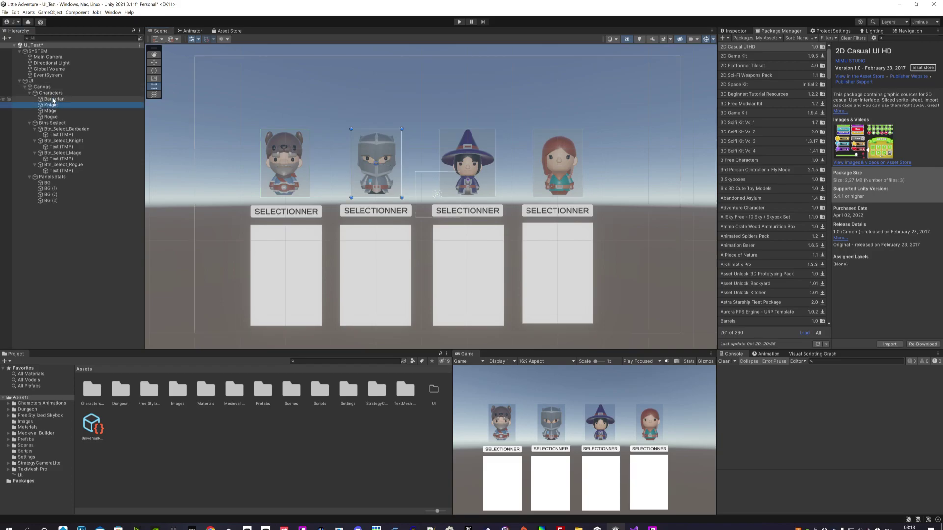
pyautogui.keyDown('ctrl'); pyautogui.click(51, 104); pyautogui.keyUp('ctrl')
pyautogui.keyDown('ctrl'); pyautogui.click(51, 111); pyautogui.keyUp('ctrl')
pyautogui.keyDown('ctrl'); pyautogui.click(51, 117); pyautogui.keyUp('ctrl')
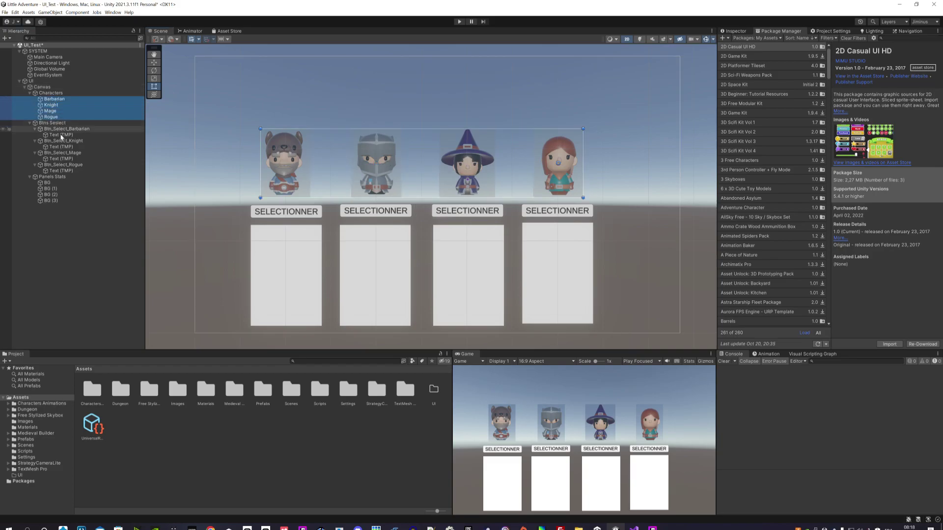
# Collapse the character entries and add the four Btn_Select buttons and four BG panels to the selection
pyautogui.click(35, 129)
pyautogui.click(35, 135)
pyautogui.click(35, 141)
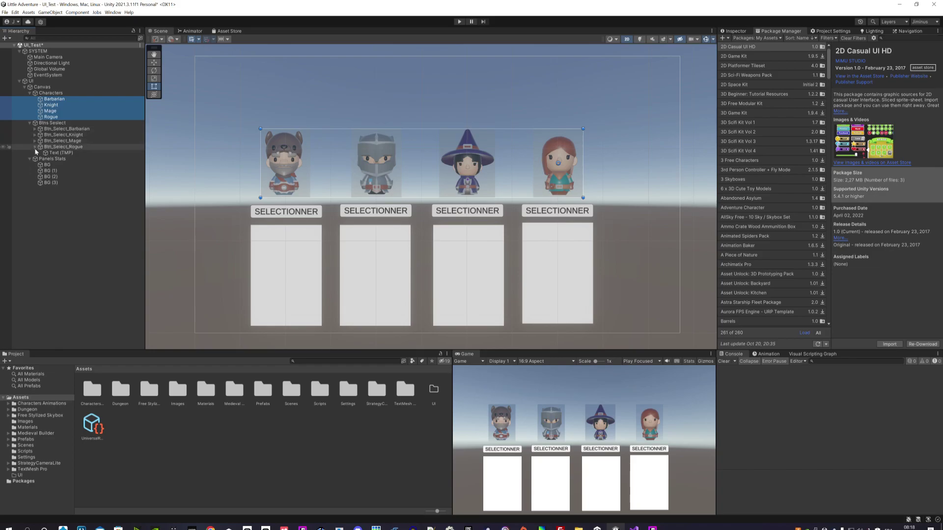
pyautogui.click(35, 146)
pyautogui.keyDown('ctrl'); pyautogui.click(66, 129); pyautogui.keyUp('ctrl')
pyautogui.keyDown('ctrl'); pyautogui.click(66, 135); pyautogui.keyUp('ctrl')
pyautogui.keyDown('ctrl'); pyautogui.click(66, 140); pyautogui.keyUp('ctrl')
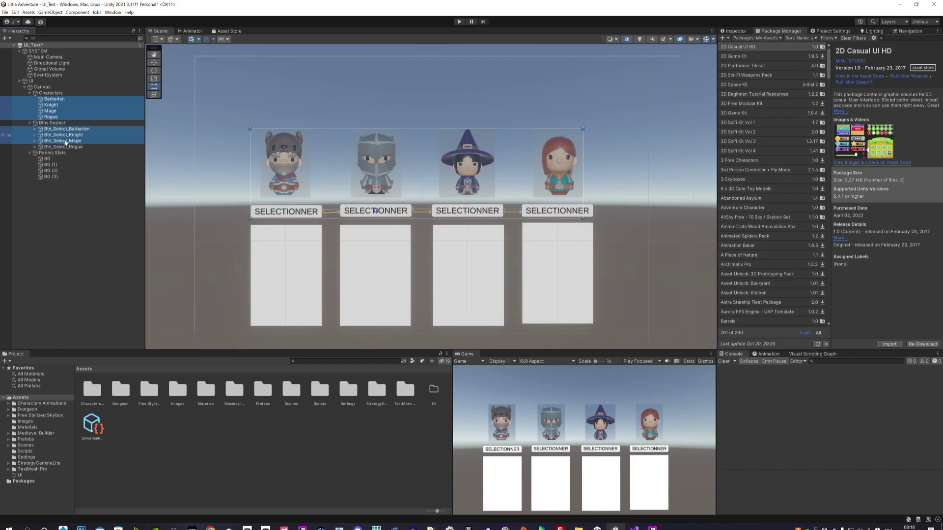
pyautogui.keyDown('ctrl'); pyautogui.click(66, 146); pyautogui.keyUp('ctrl')
pyautogui.keyDown('ctrl'); pyautogui.click(55, 159); pyautogui.keyUp('ctrl')
pyautogui.keyDown('ctrl'); pyautogui.click(58, 165); pyautogui.keyUp('ctrl')
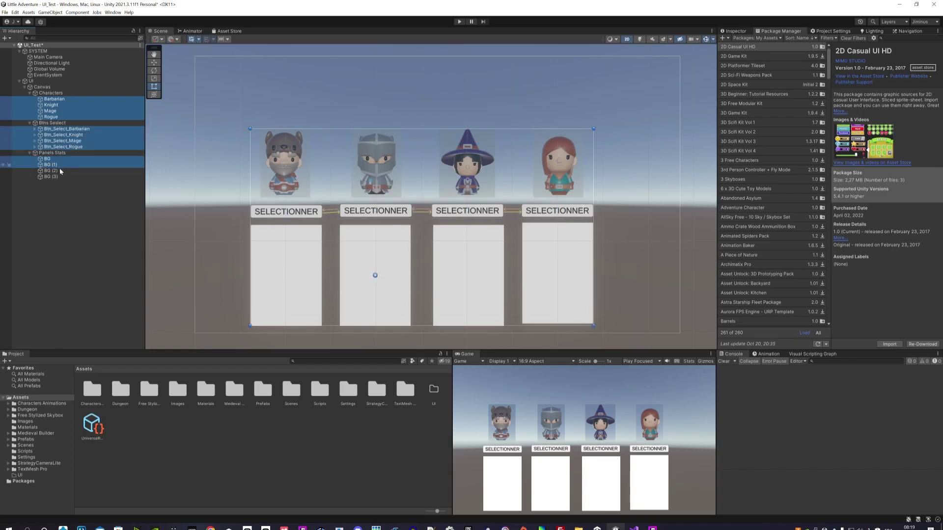
pyautogui.keyDown('ctrl'); pyautogui.click(61, 171); pyautogui.keyUp('ctrl')
pyautogui.keyDown('ctrl'); pyautogui.click(62, 176); pyautogui.keyUp('ctrl')
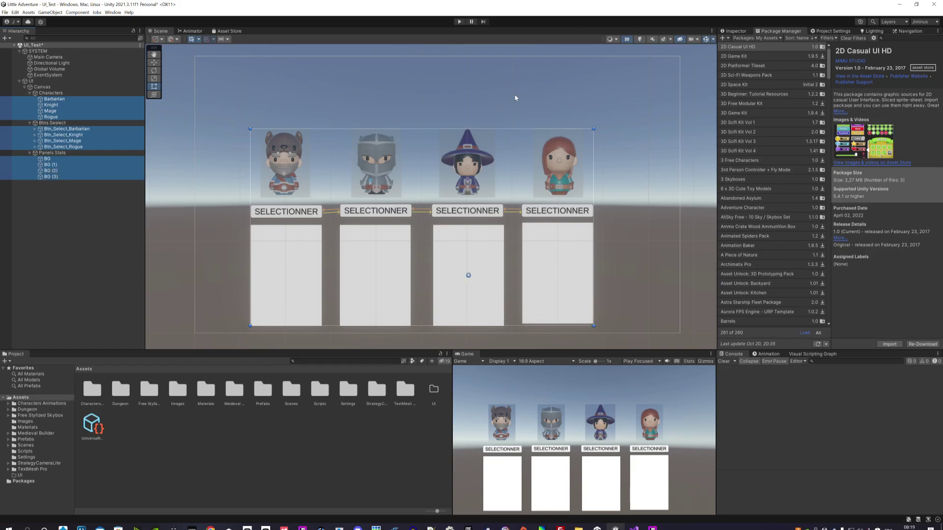
# Raise the selected buttons and panels along Y with the Move tool, then deselect
pyautogui.click(155, 63)
pyautogui.moveTo(470, 244); pyautogui.dragTo(473, 214)
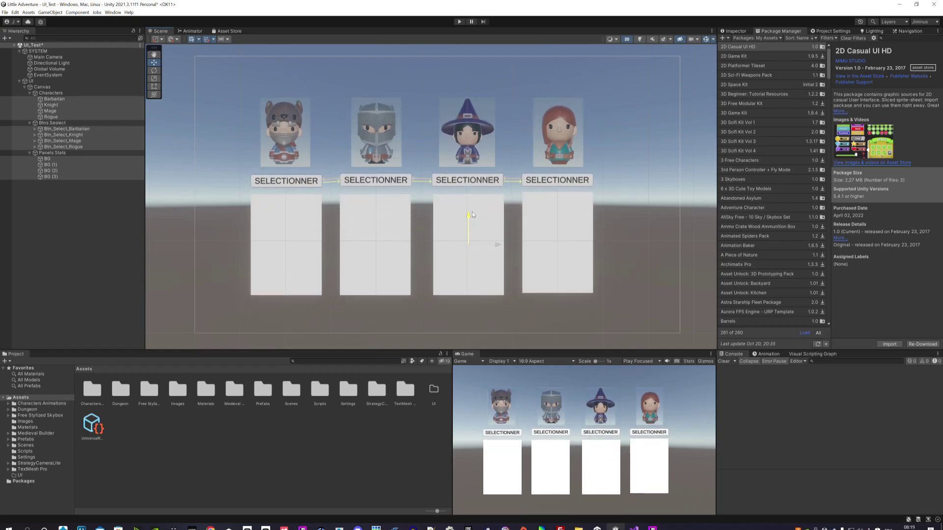
pyautogui.moveTo(473, 213); pyautogui.dragTo(472, 213)
pyautogui.click(181, 168)
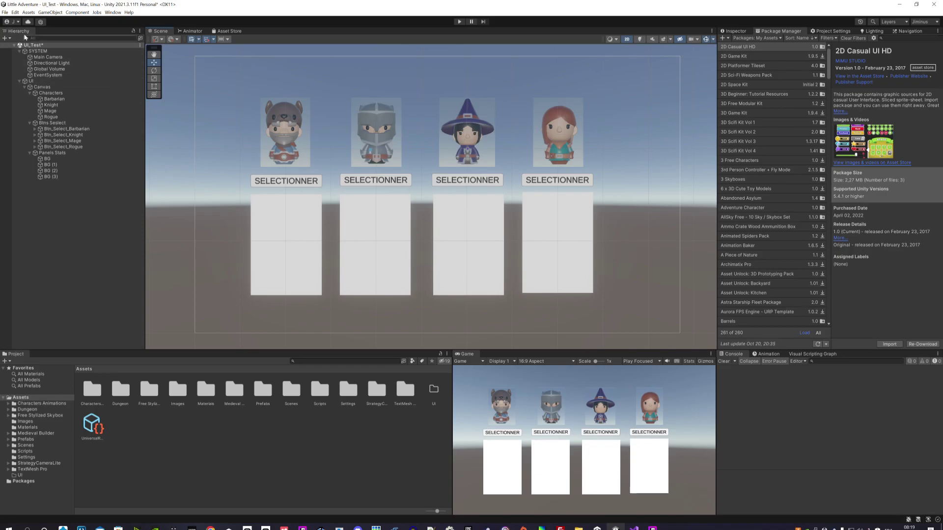
# Save the UI_Test scene from the File menu
pyautogui.click(5, 12)
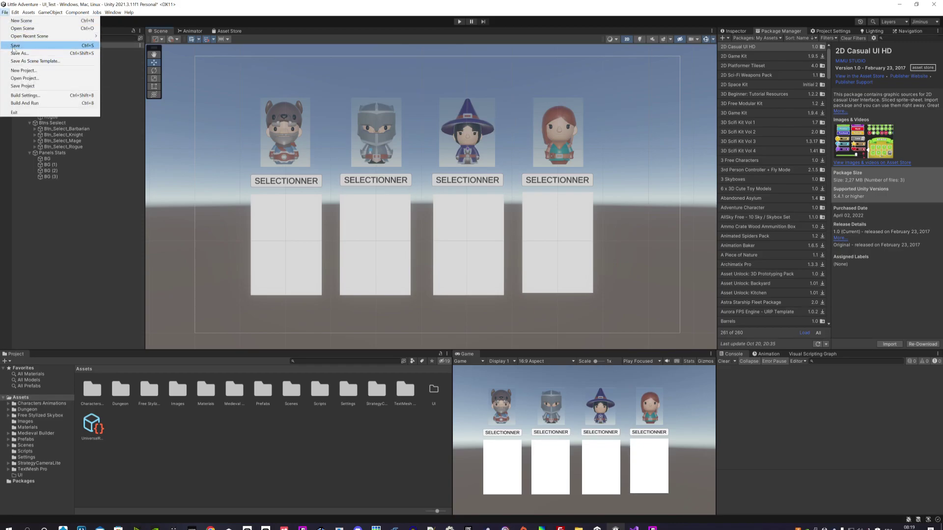
pyautogui.click(14, 46)
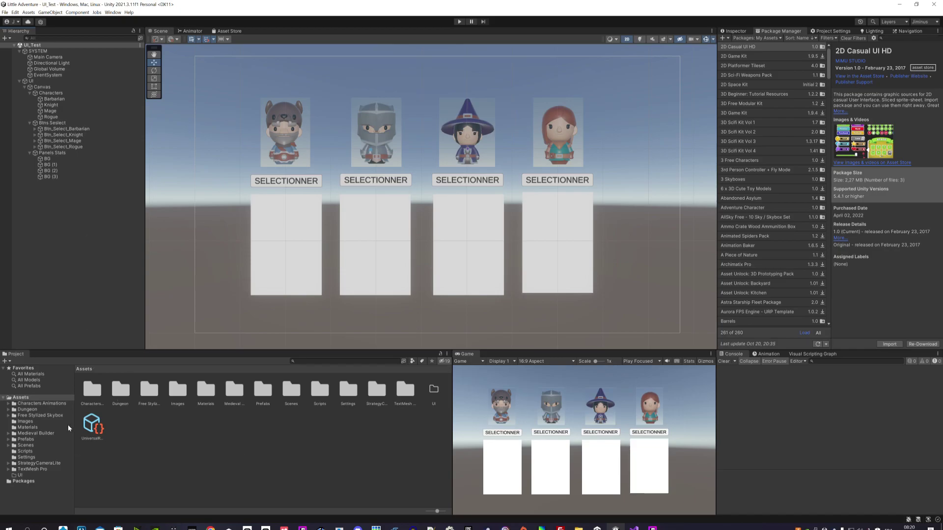
# Look through Medieval Builder's Objects models like the house and market, then open SampleScene
pyautogui.click(43, 434)
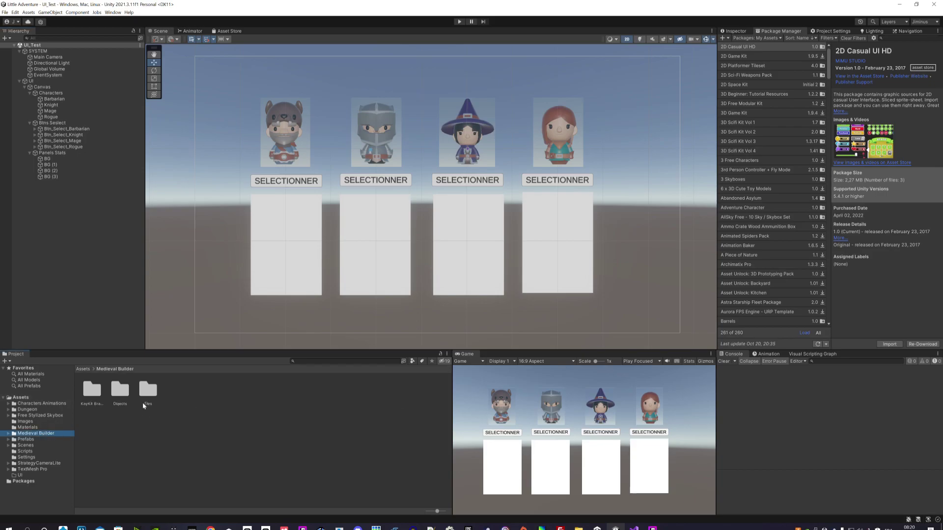
pyautogui.click(120, 393)
pyautogui.doubleClick(92, 390)
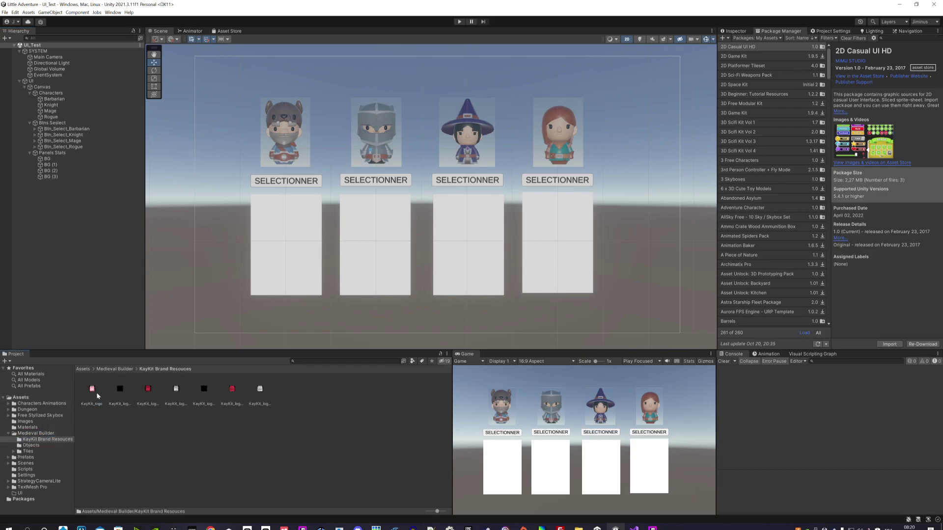
pyautogui.click(115, 369)
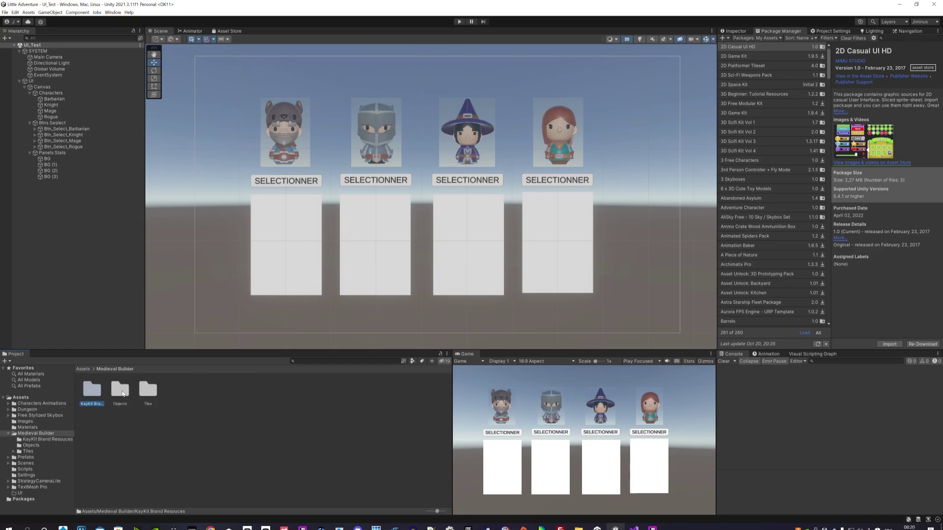
pyautogui.doubleClick(120, 391)
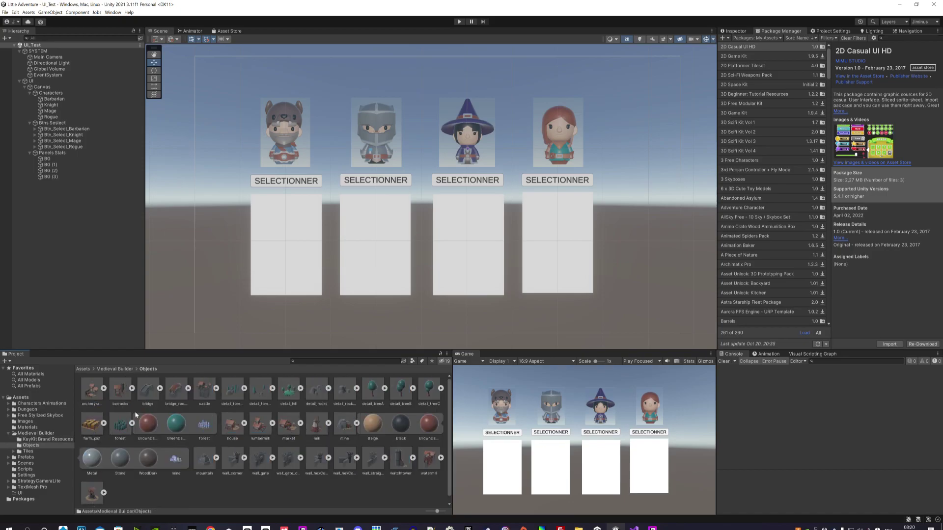
pyautogui.click(228, 430)
pyautogui.click(285, 425)
pyautogui.click(27, 464)
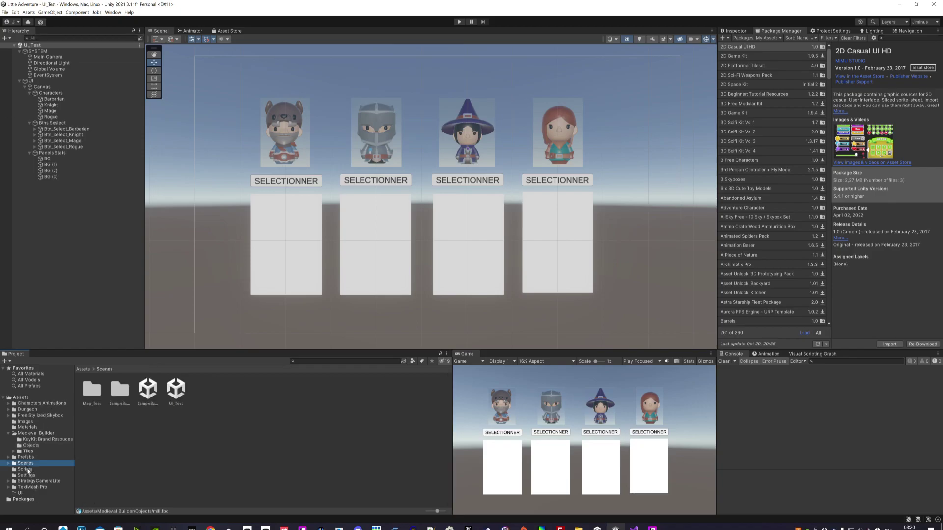
pyautogui.doubleClick(147, 393)
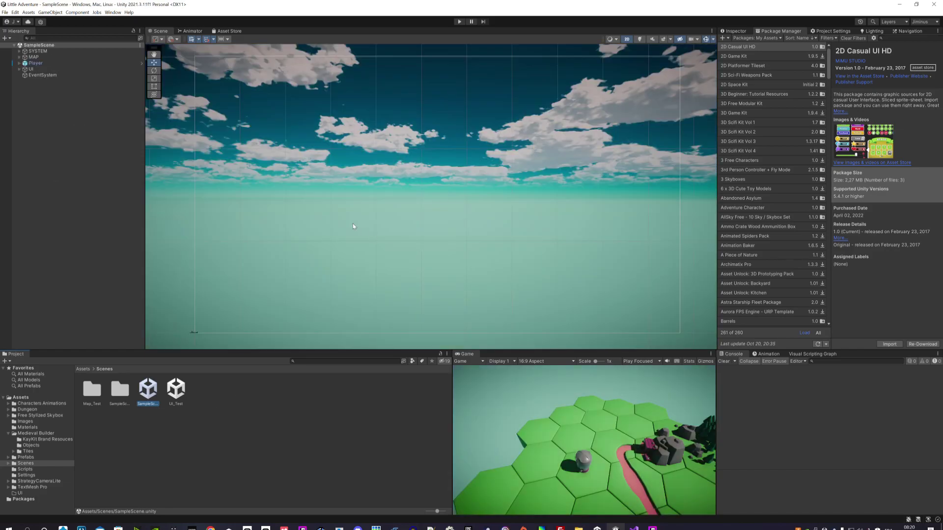
# Switch the Scene view to 3D and frame the island around the Player
pyautogui.click(626, 39)
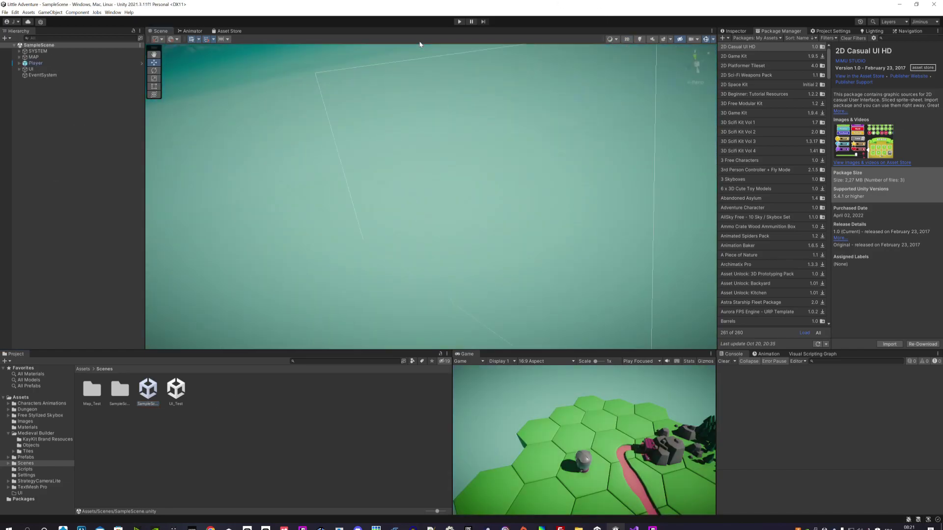
pyautogui.doubleClick(35, 63)
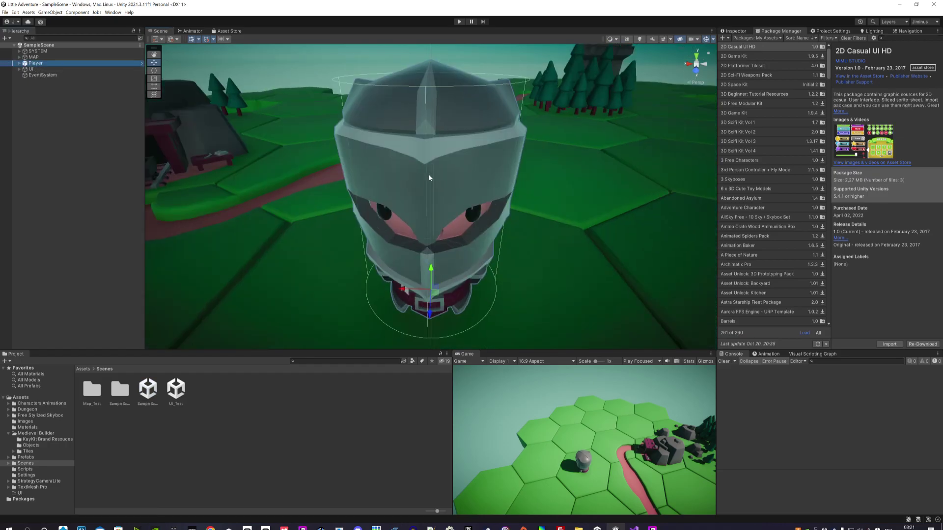
pyautogui.scroll(-10, 547, 231)
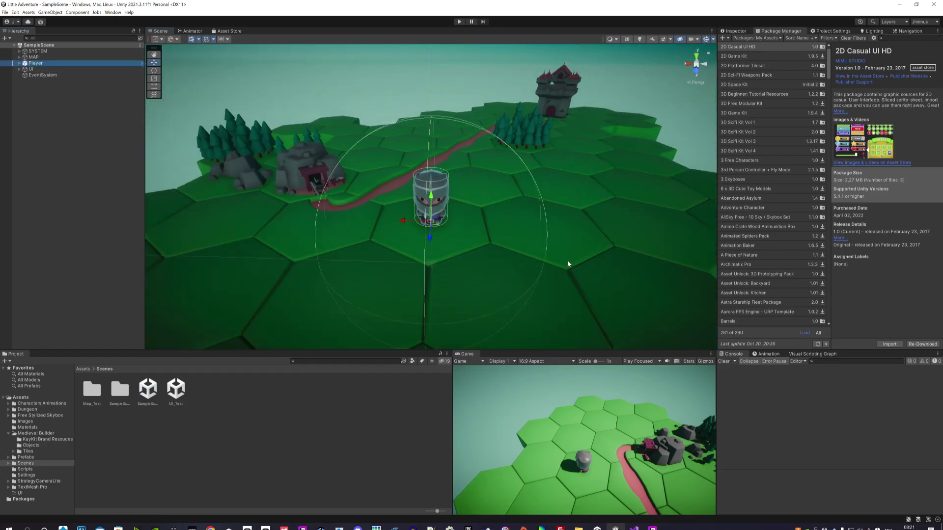
pyautogui.moveTo(559, 283)
pyautogui.keyDown('alt'); pyautogui.mouseDown()
pyautogui.moveTo(496, 247)
pyautogui.moveTo(480, 267)
pyautogui.mouseUp(); pyautogui.keyUp('alt')
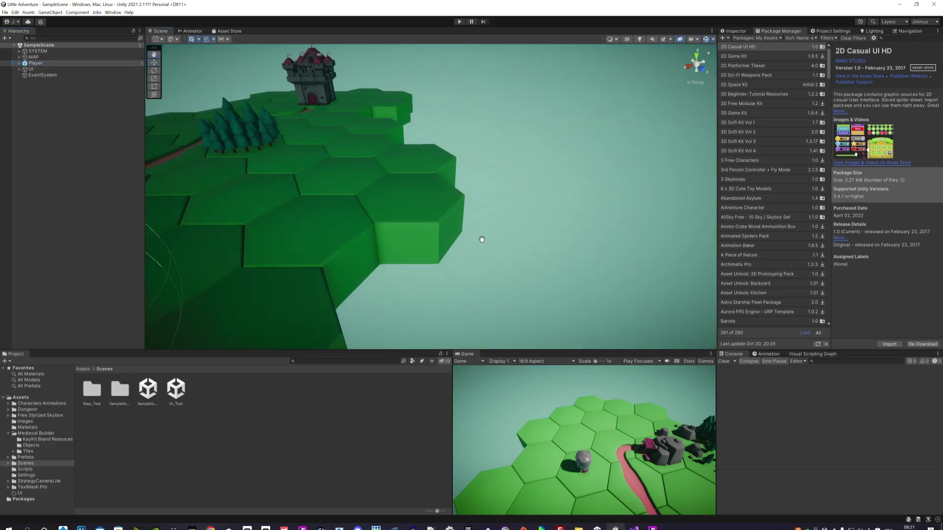
pyautogui.scroll(2, 338, 282)
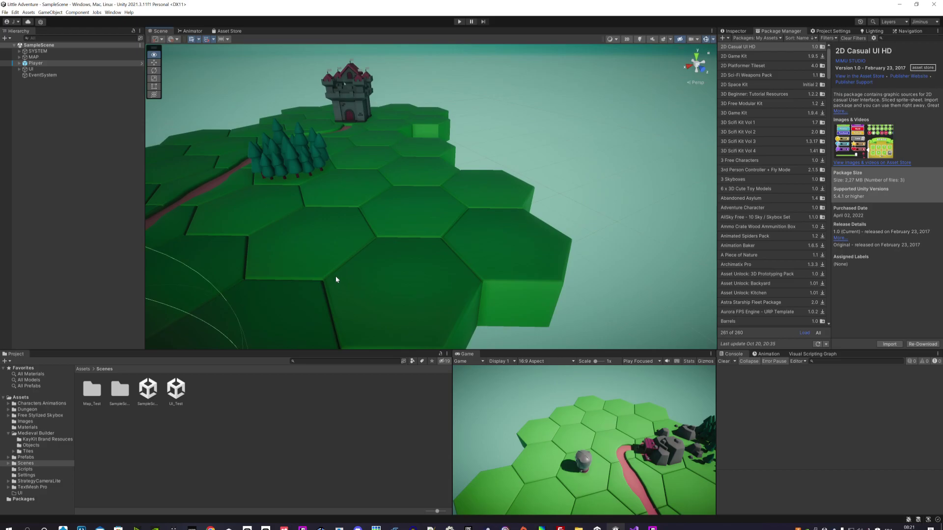
# Drag a house, then the windmill, from Medieval Builder/Objects, dropping the windmill onto a hex tile
pyautogui.click(38, 445)
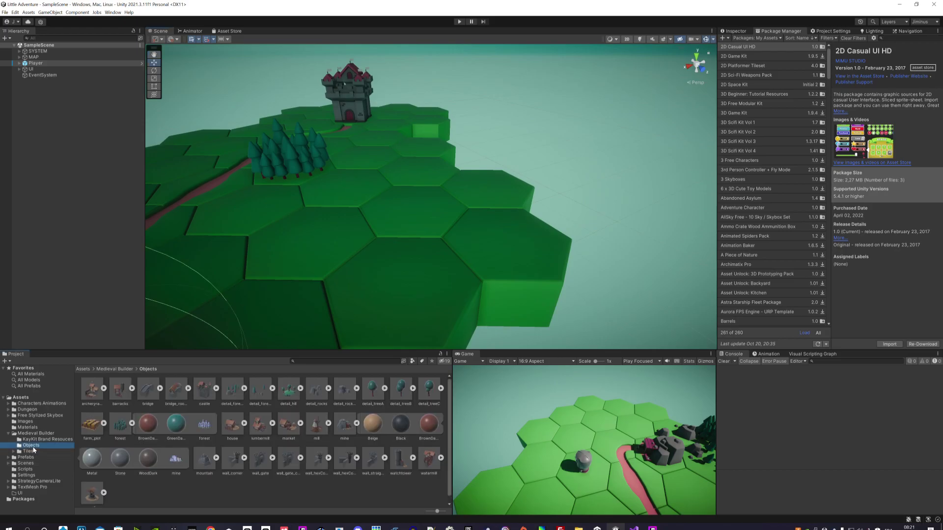
pyautogui.moveTo(233, 424); pyautogui.dragTo(415, 216)
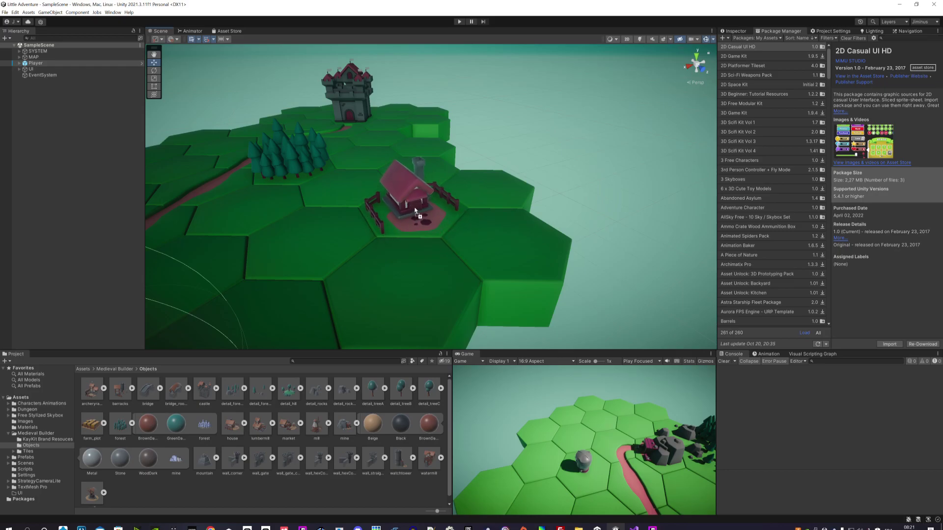
pyautogui.moveTo(415, 216)
pyautogui.mouseDown()
pyautogui.moveTo(244, 426)
pyautogui.moveTo(392, 281)
pyautogui.moveTo(437, 209)
pyautogui.moveTo(419, 212)
pyautogui.moveTo(296, 485)
pyautogui.mouseUp()
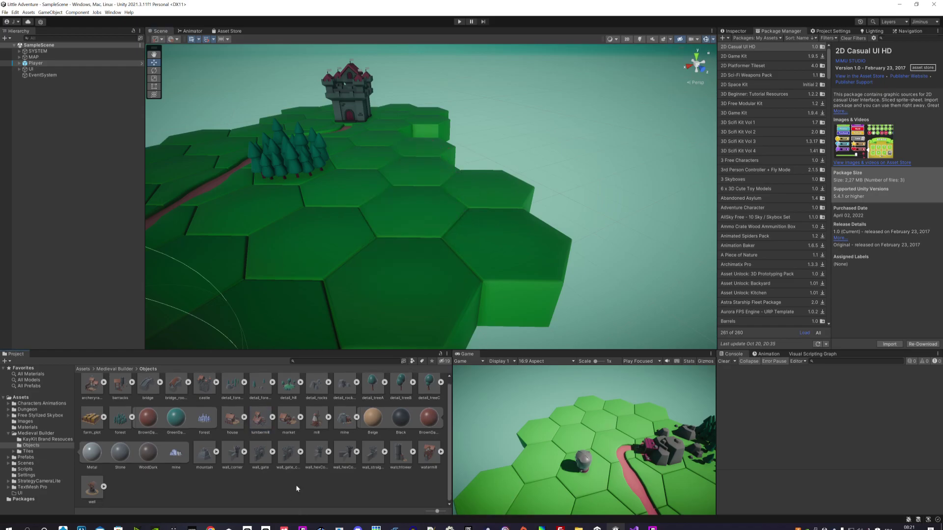
pyautogui.moveTo(320, 427); pyautogui.dragTo(413, 212)
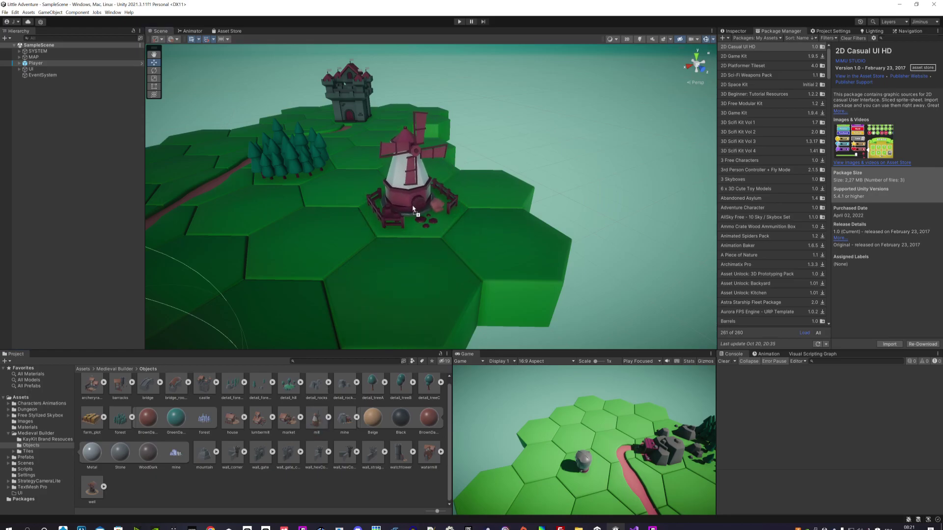
pyautogui.moveTo(414, 213); pyautogui.dragTo(415, 213)
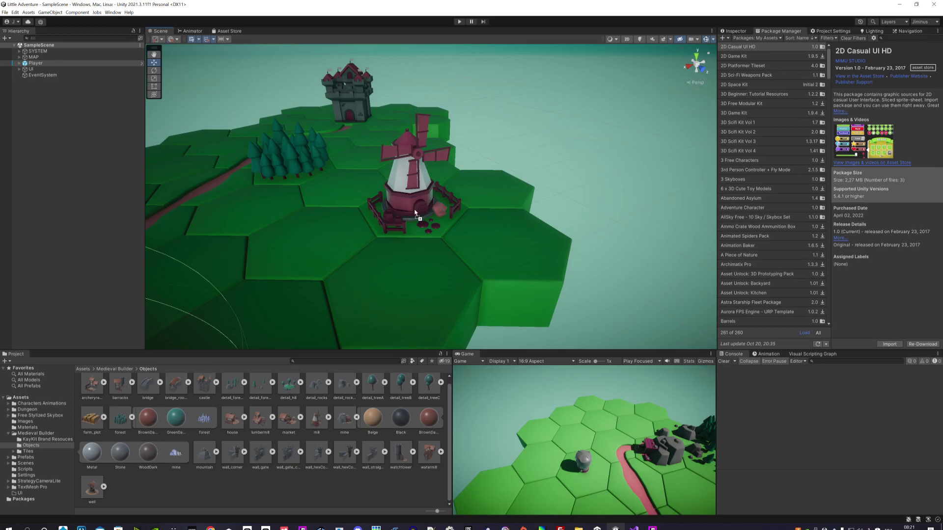
pyautogui.moveTo(416, 214); pyautogui.dragTo(414, 212)
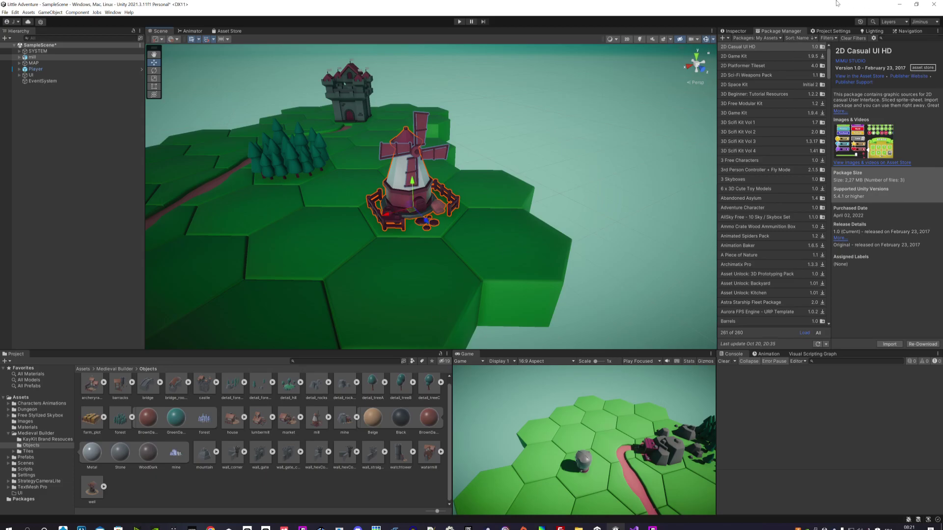
# Delete the windmill from its hex tile, leaving the castle, forest and path
pyautogui.click(735, 31)
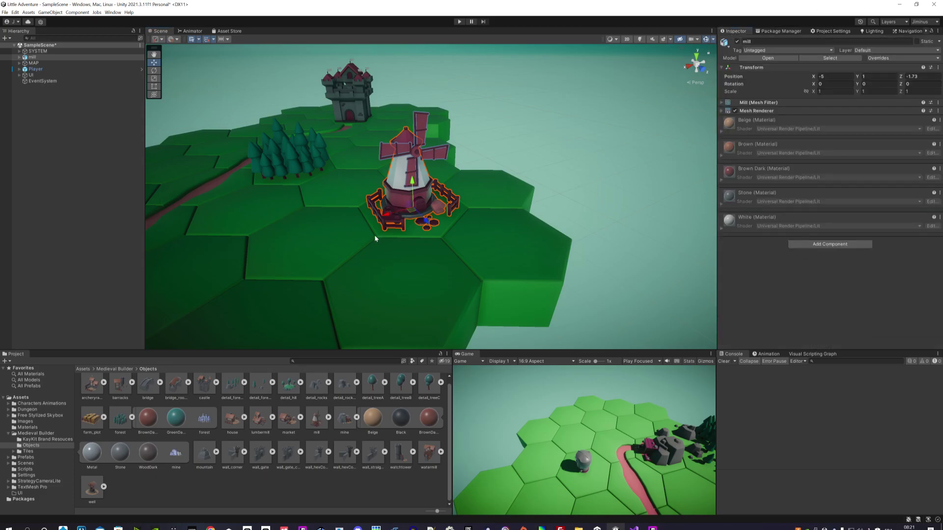
pyautogui.click(556, 122)
pyautogui.moveTo(556, 122)
pyautogui.mouseDown(button='right')
pyautogui.moveTo(486, 167)
pyautogui.moveTo(502, 162)
pyautogui.mouseUp(button='right')
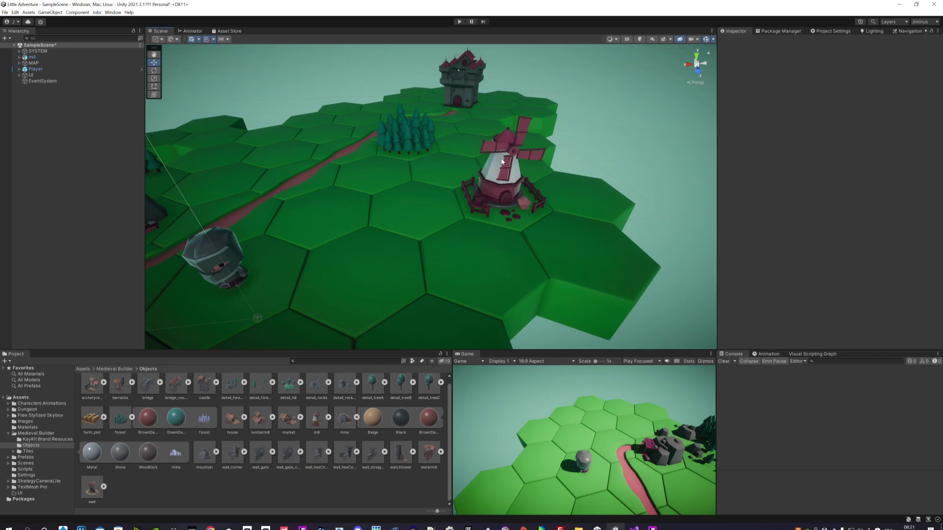
pyautogui.click(507, 188)
pyautogui.press('Delete')
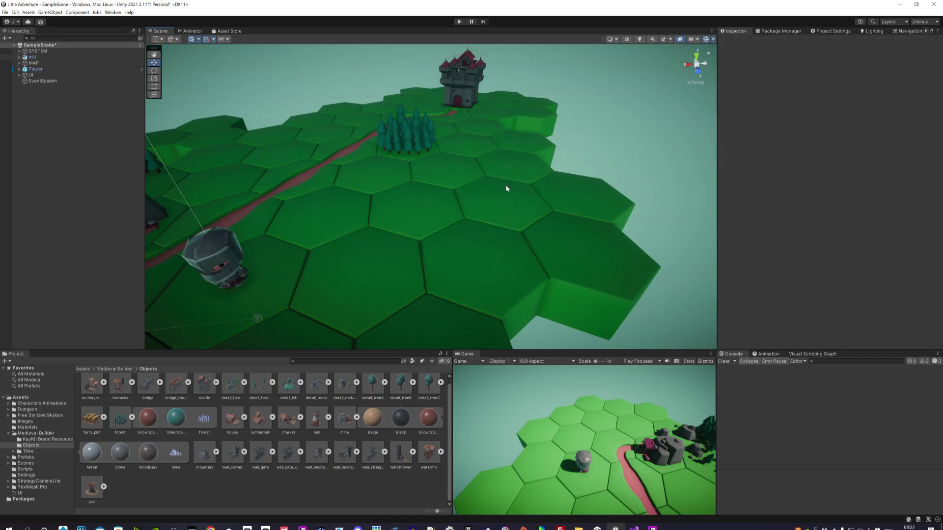
# Save SampleScene with File > Save, then switch to another application
pyautogui.click(5, 12)
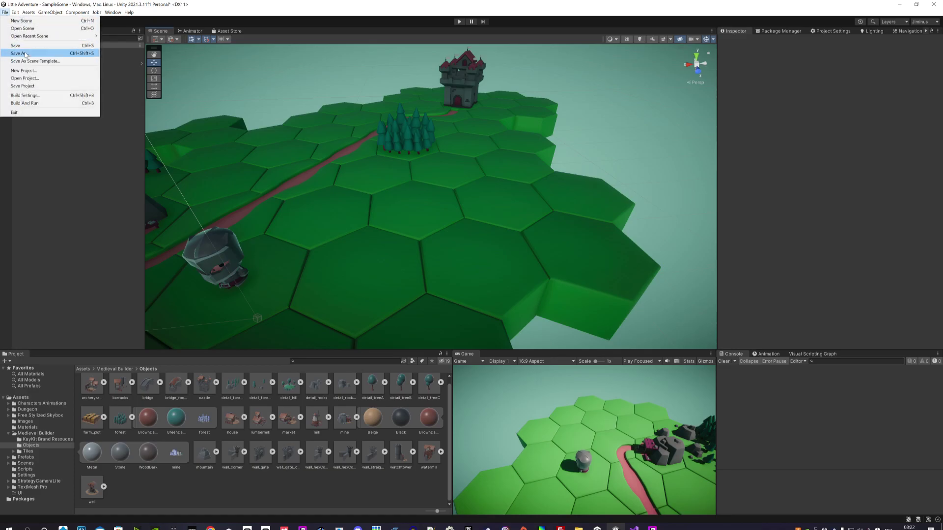
pyautogui.click(22, 45)
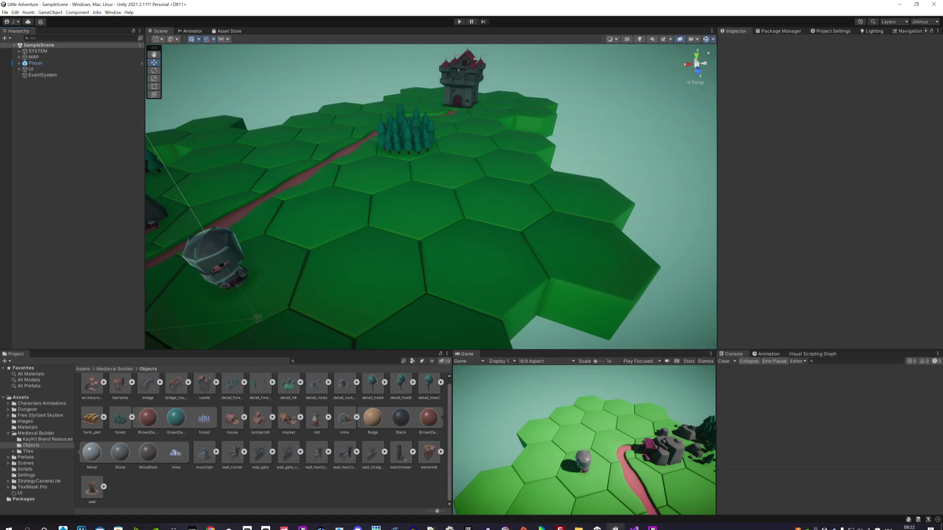
pyautogui.hotkey('alt', 'Tab')
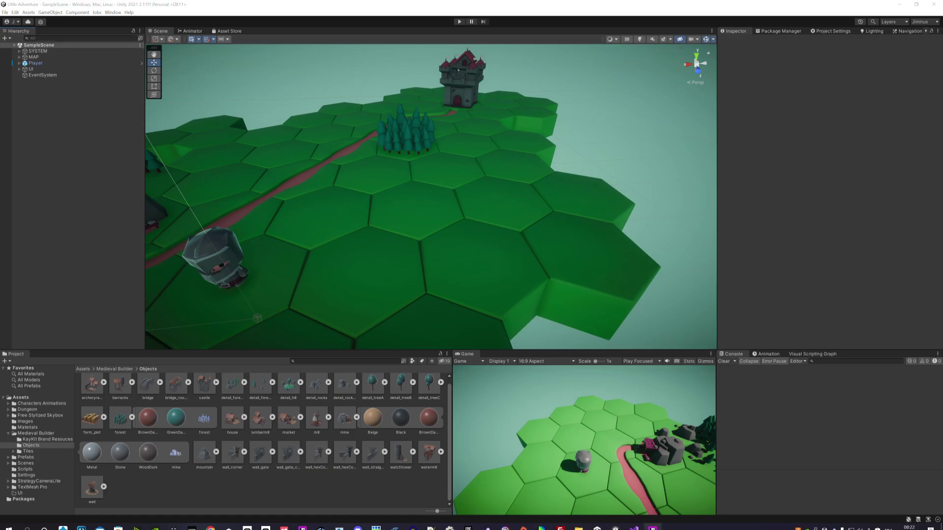